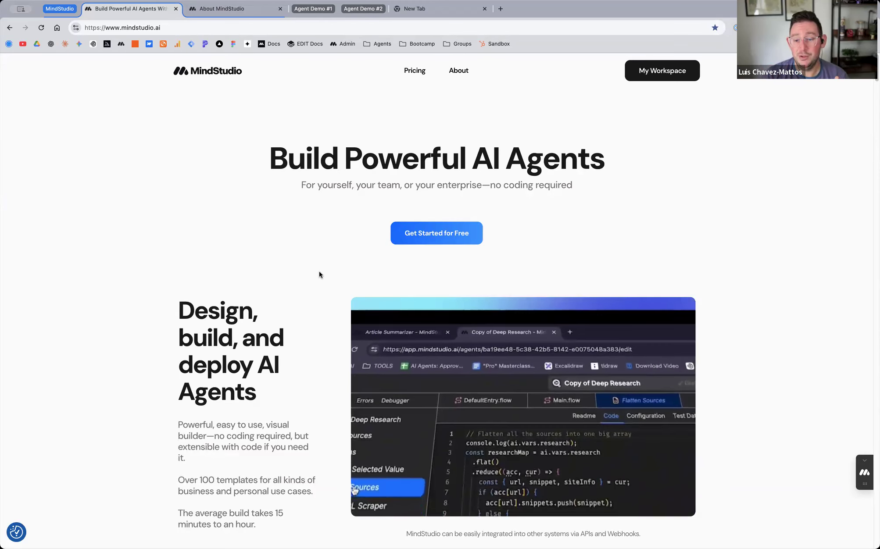
Step: Review the MindStudio homepage from the introduction through the customer testimonials, workflow automation comparison and supported AI model providers
scroll(335, 302, down, 3)
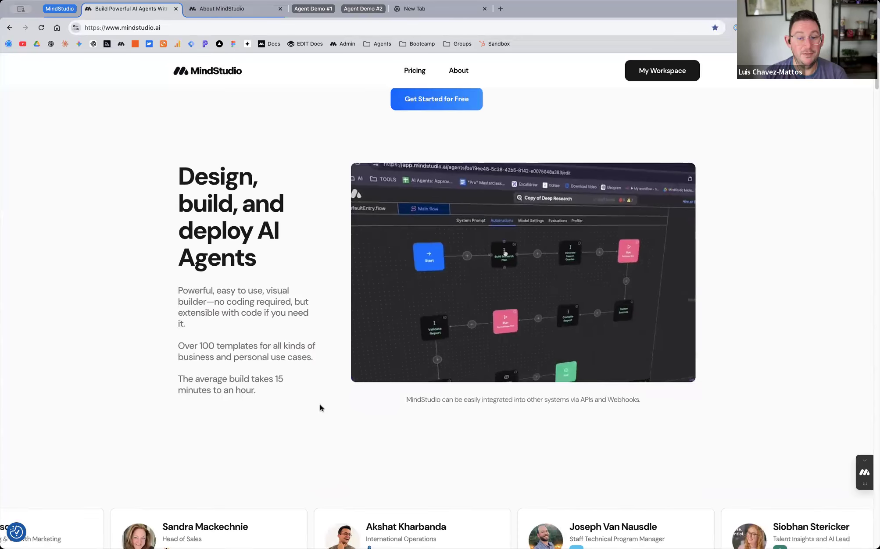
scroll(319, 401, down, 1)
scroll(319, 402, down, 5)
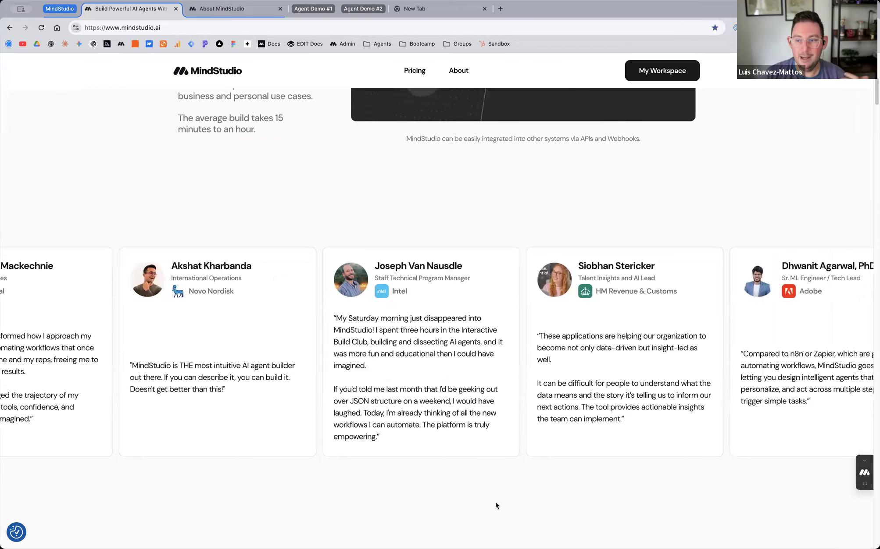
scroll(410, 463, down, 1)
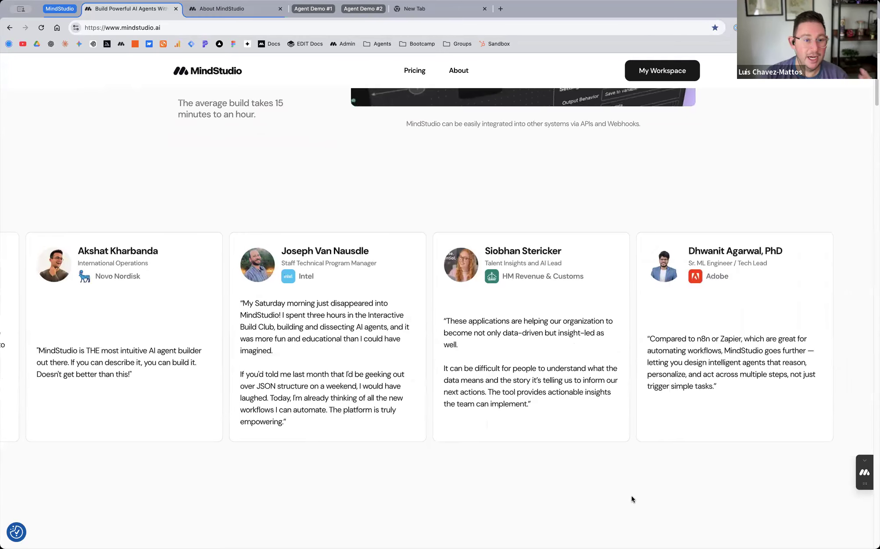
scroll(593, 494, down, 6)
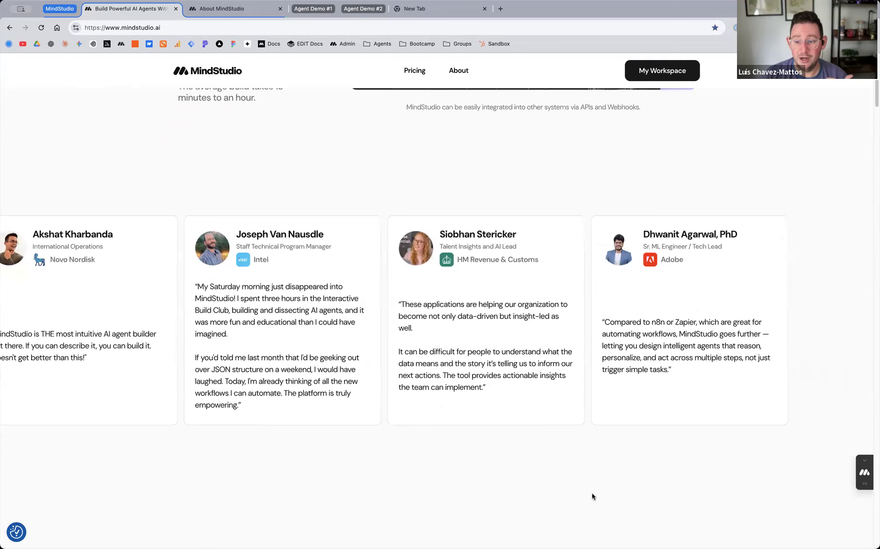
scroll(591, 496, down, 1)
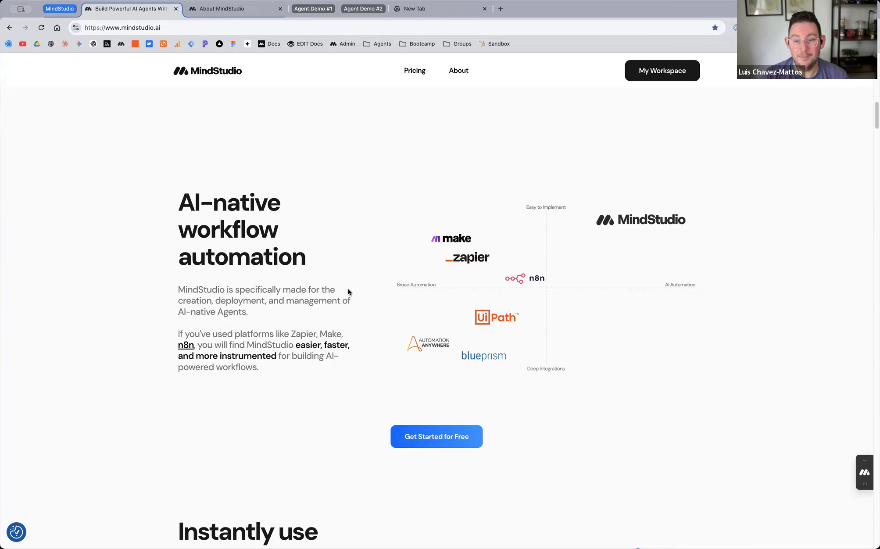
scroll(354, 314, down, 1)
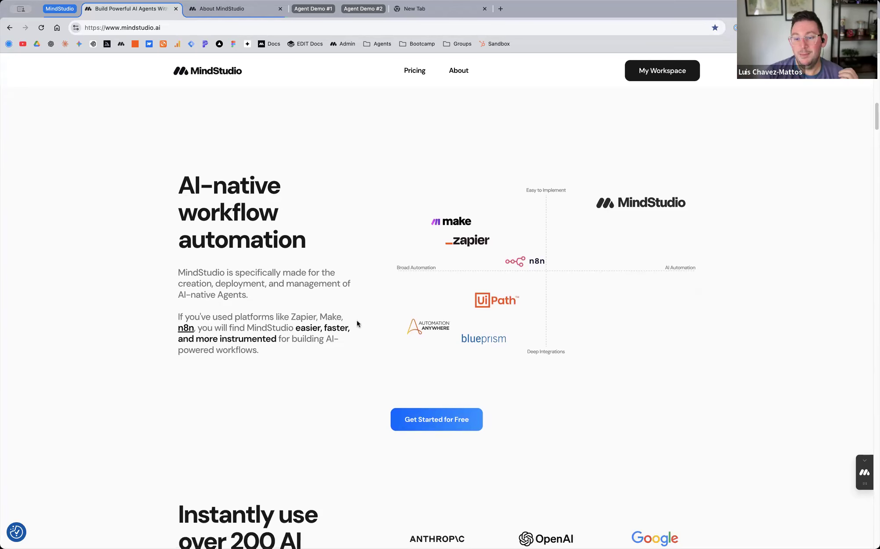
scroll(348, 334, down, 1)
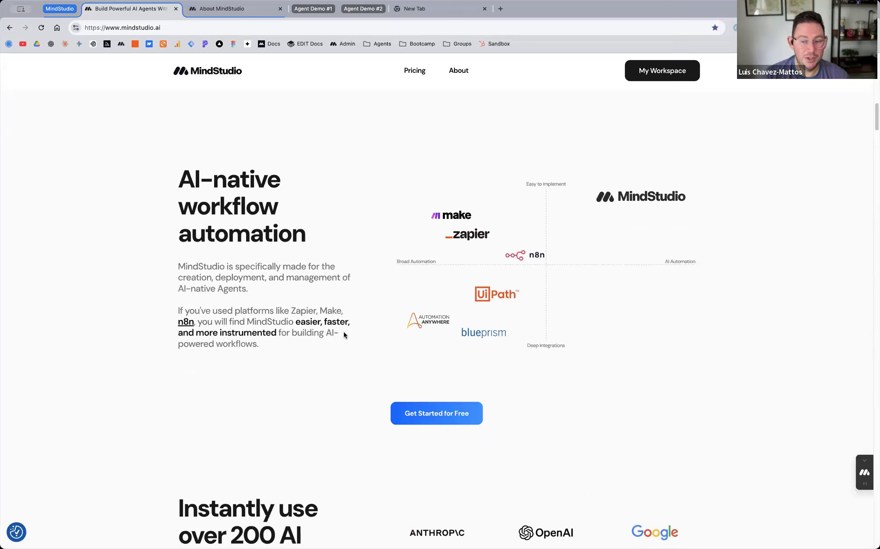
scroll(344, 333, down, 5)
scroll(342, 334, down, 10)
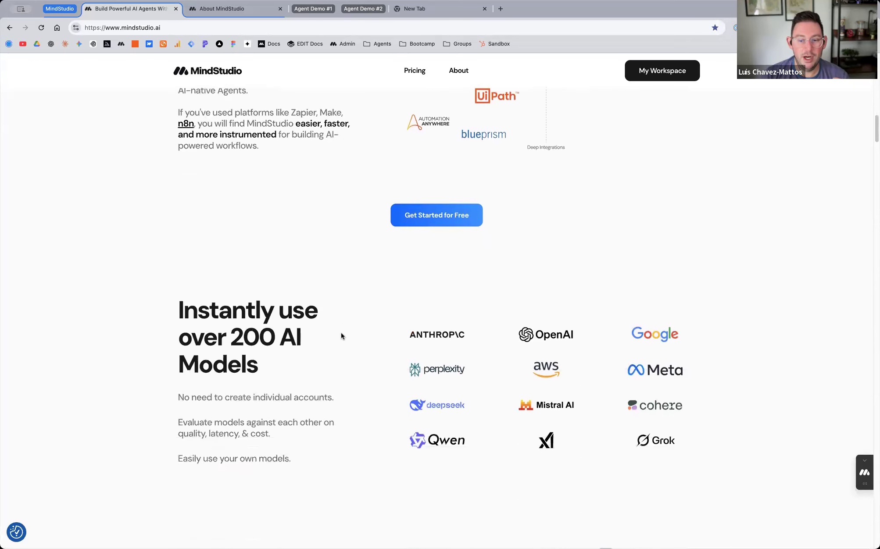
scroll(341, 336, down, 1)
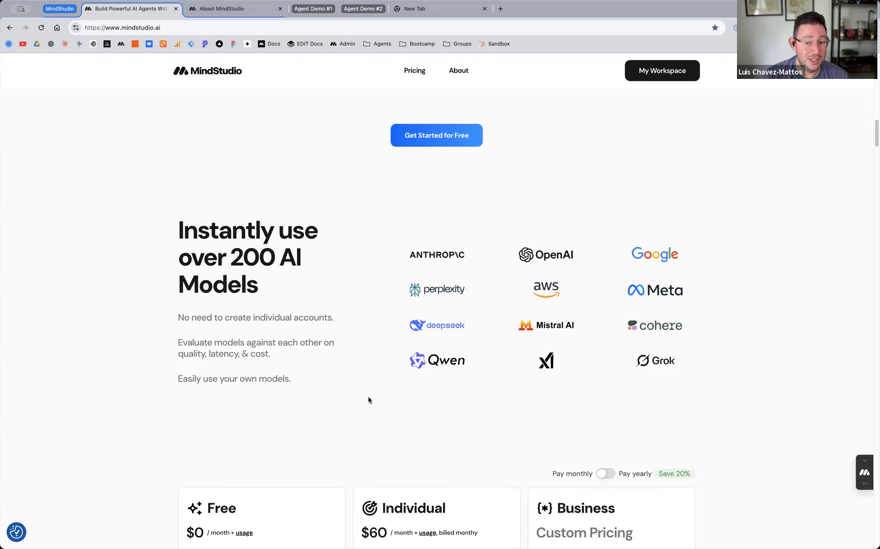
scroll(371, 399, down, 2)
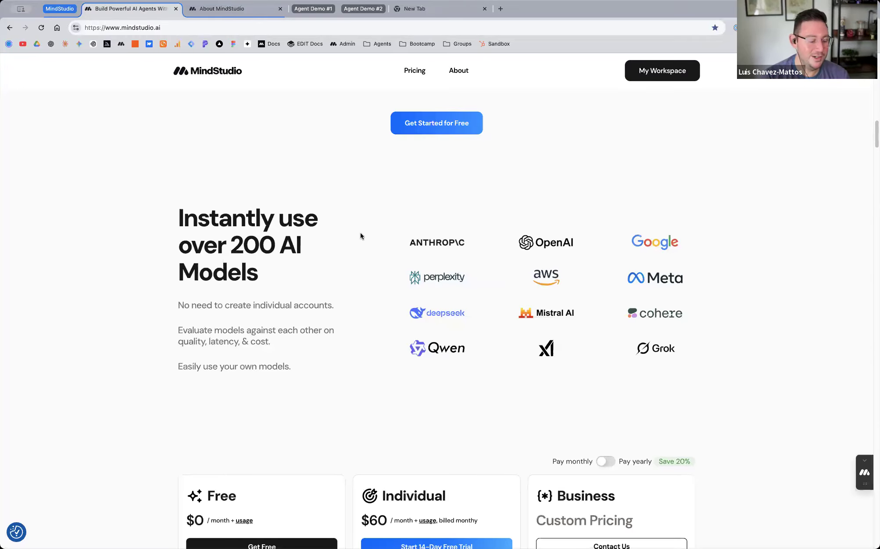
Step: Examine the homepage's pricing plans, integrations, agent kinds, customization and coding sections, down to the Automate Anything agent types
scroll(360, 233, down, 7)
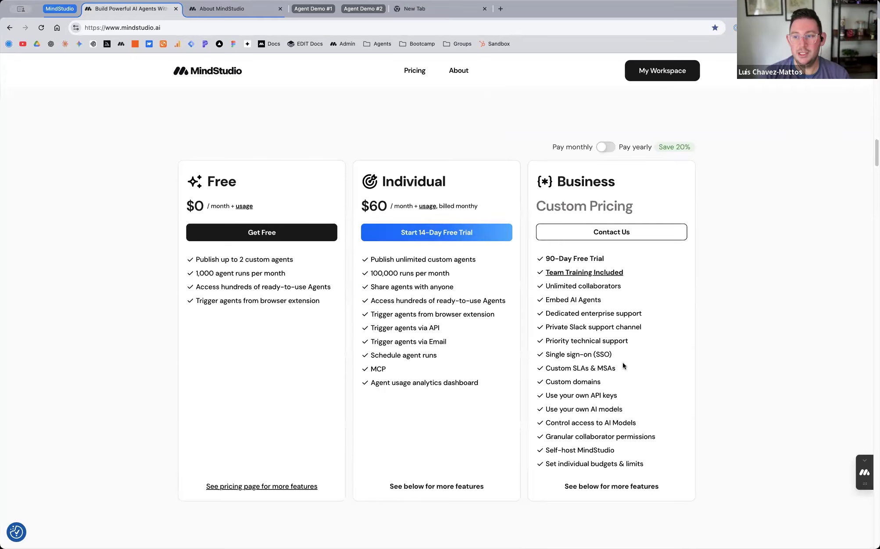
scroll(782, 291, down, 1)
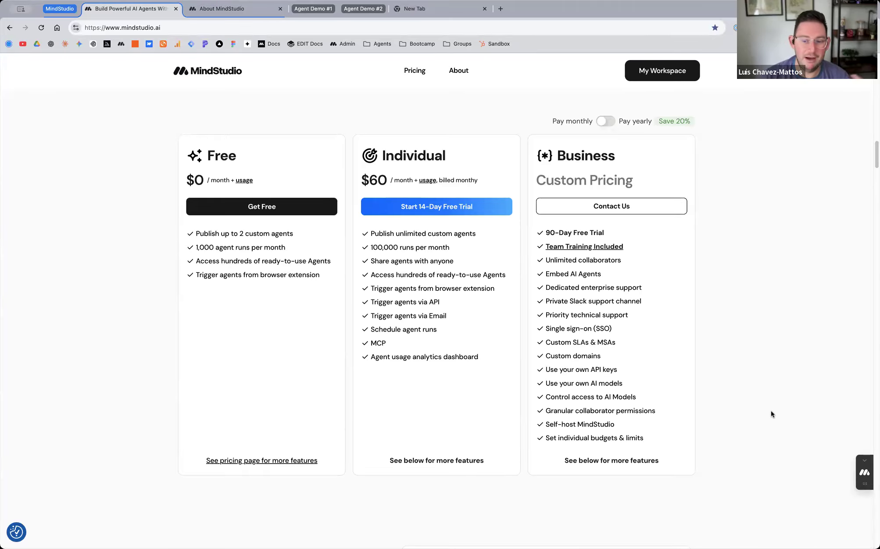
scroll(771, 411, down, 7)
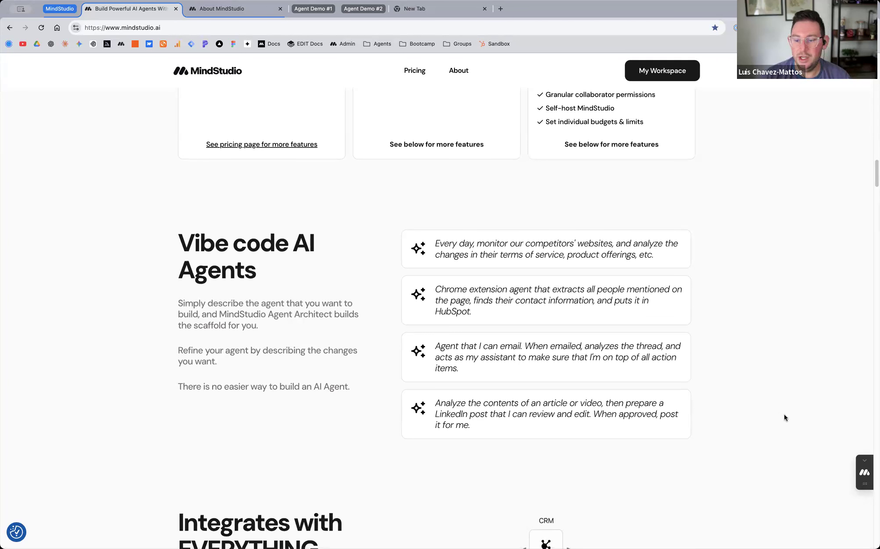
scroll(785, 417, down, 1)
scroll(780, 422, down, 13)
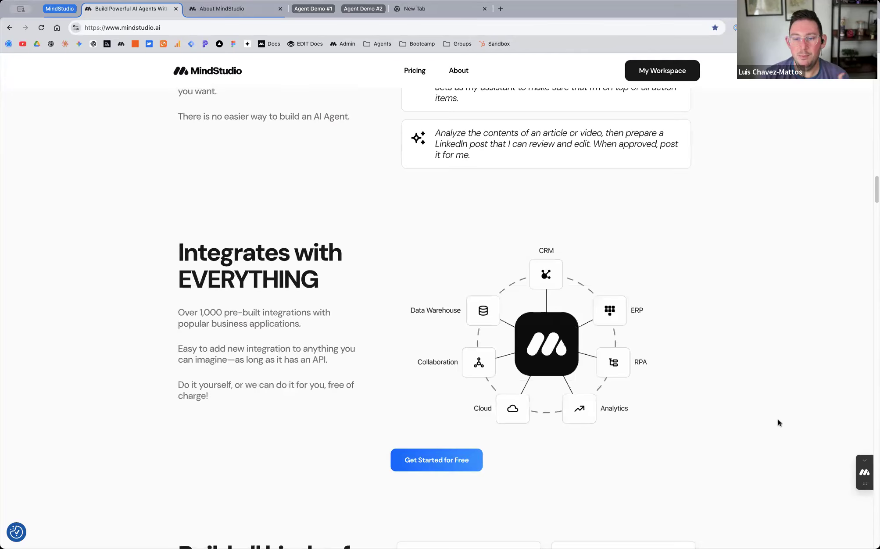
scroll(779, 422, down, 3)
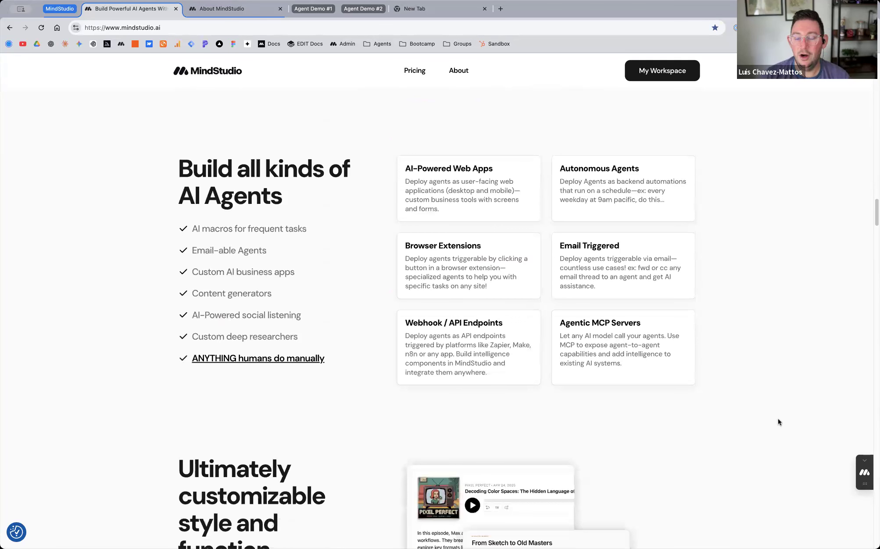
scroll(779, 422, down, 12)
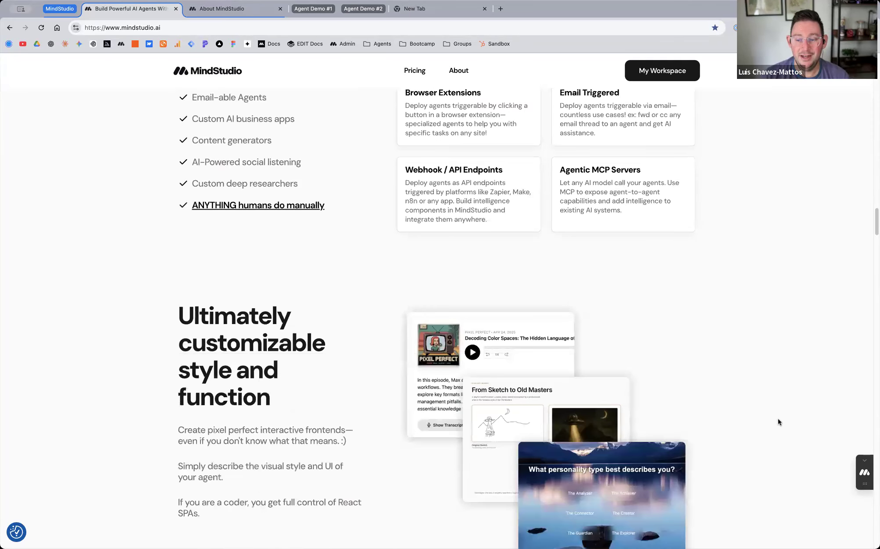
scroll(778, 420, down, 17)
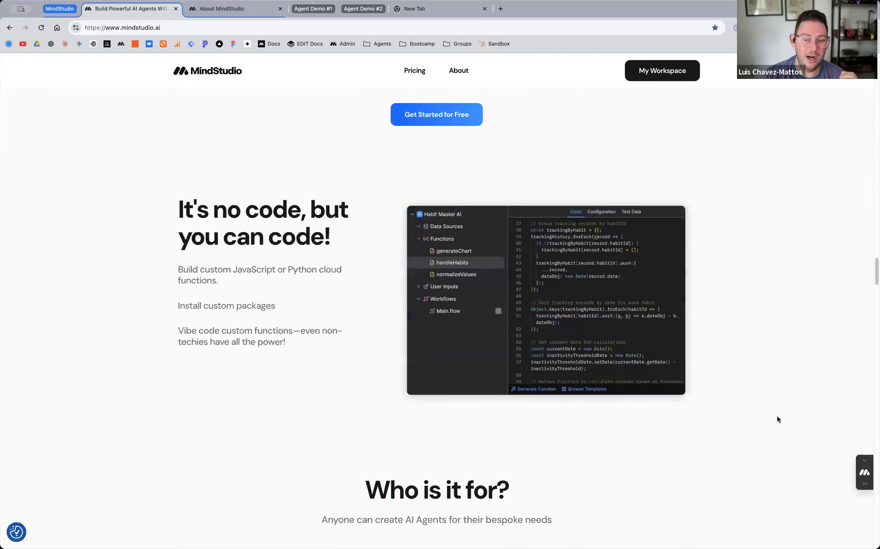
scroll(777, 416, down, 13)
scroll(777, 416, up, 16)
scroll(778, 414, down, 18)
scroll(777, 415, down, 3)
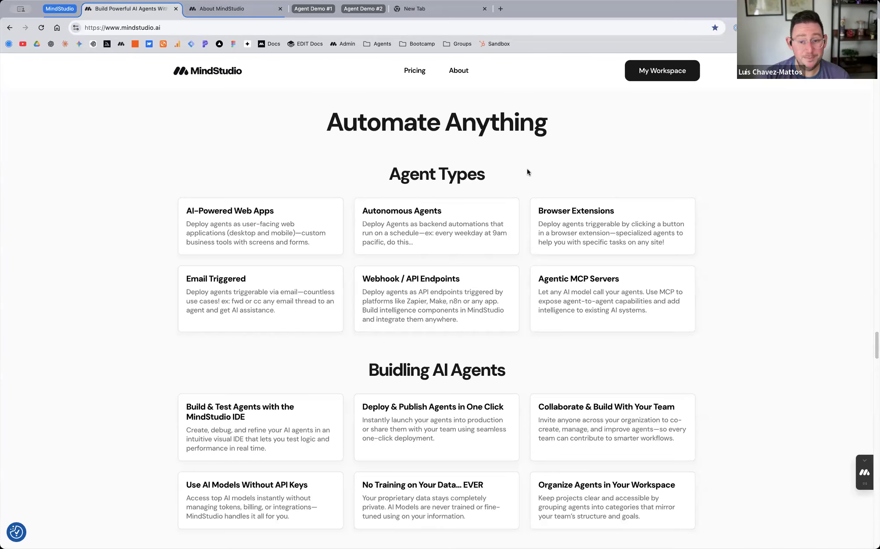
Step: Collapse the floating MindStudio extension widget and expand it again to reveal its agent shortcuts
click(865, 461)
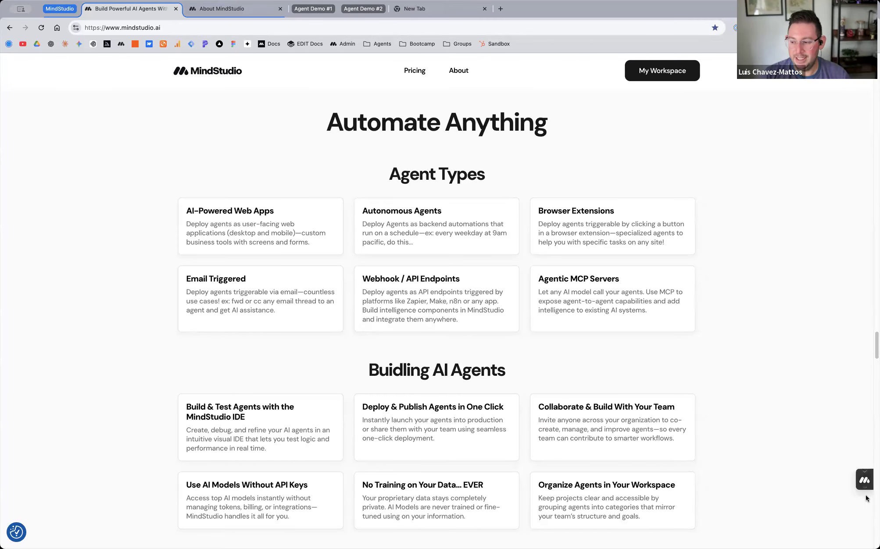
click(865, 463)
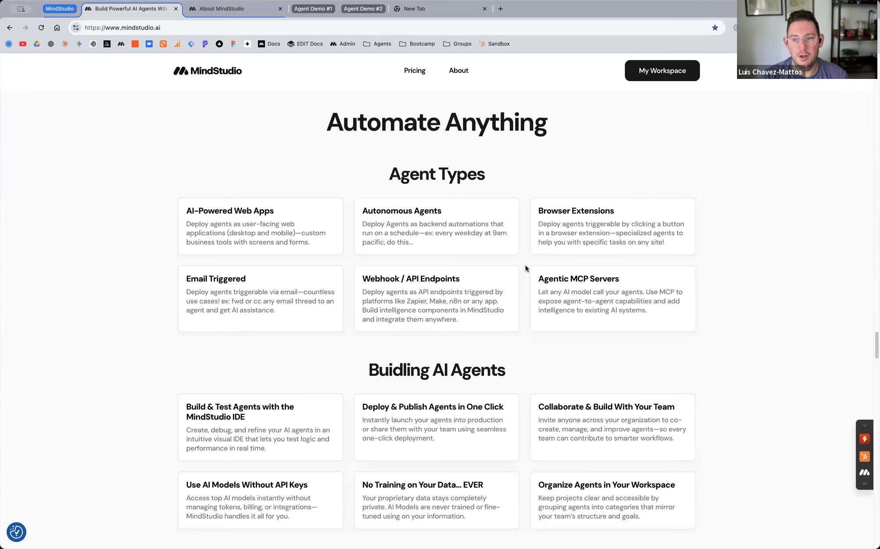
Step: Look through the Automate Anything capability lists down to Distribution & Access, and return to the start of the homepage
scroll(535, 274, down, 7)
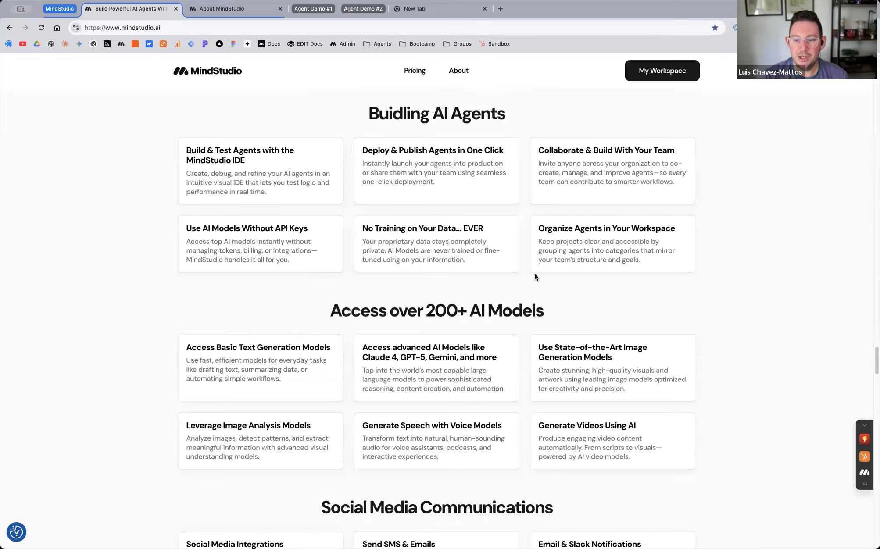
scroll(536, 279, down, 17)
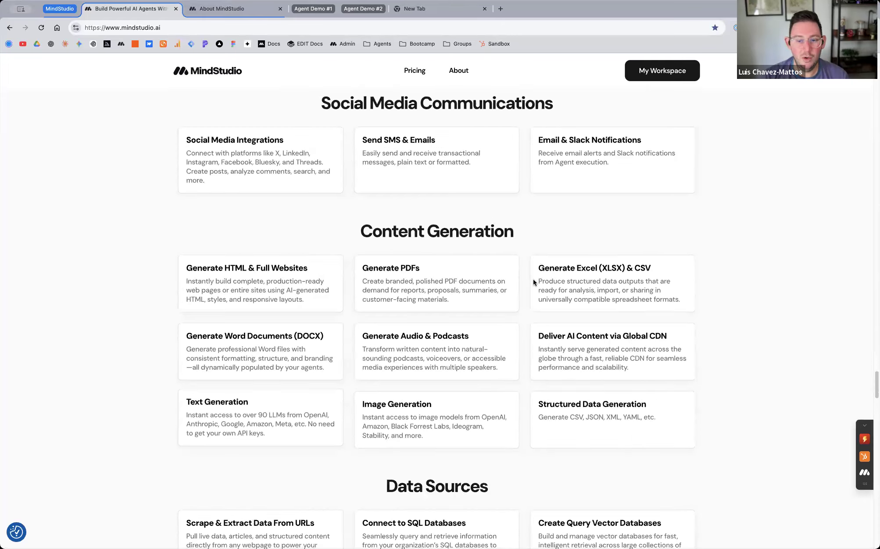
scroll(534, 282, down, 11)
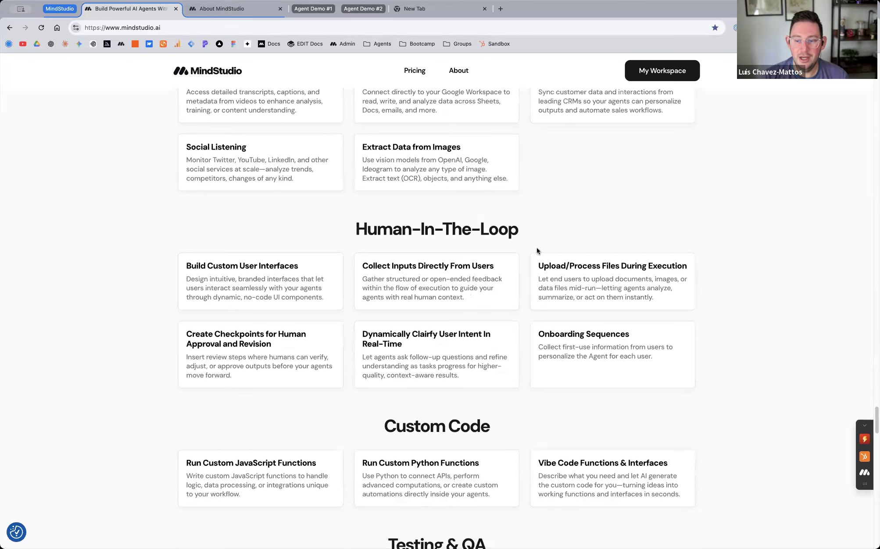
scroll(539, 253, down, 20)
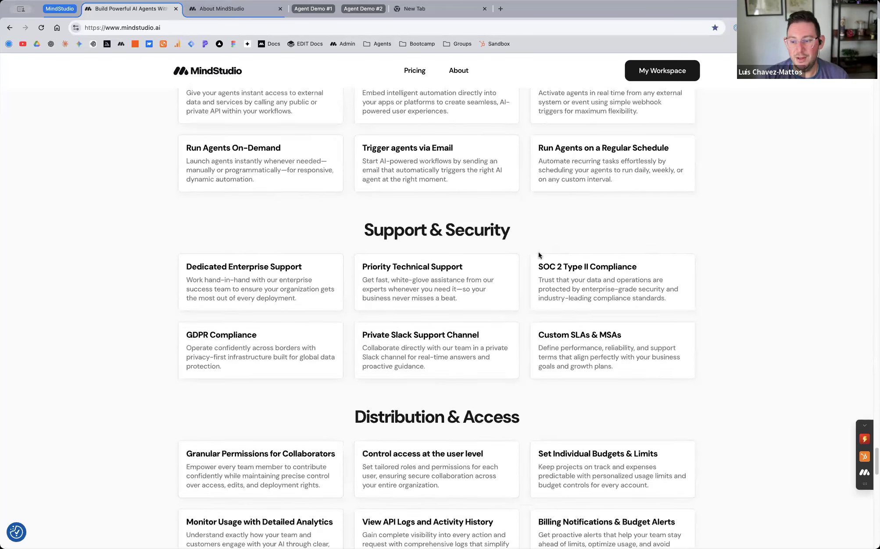
scroll(538, 252, up, 20)
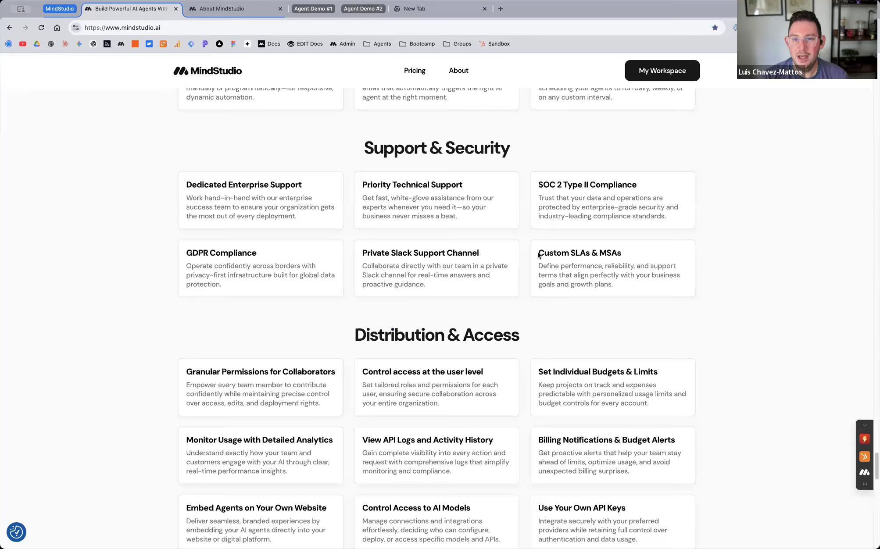
scroll(536, 252, up, 20)
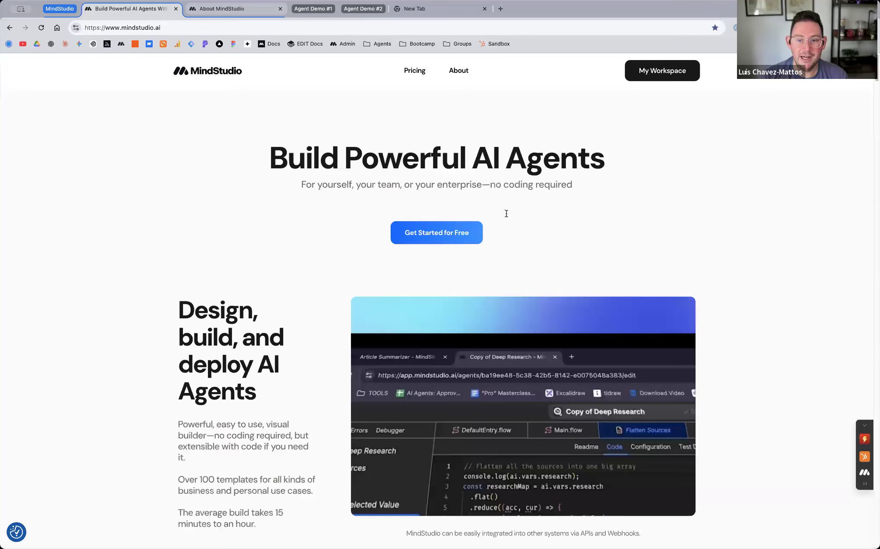
Step: Switch to the About MindStudio page and review its company overview, angel investors and funds
key(ctrl+Tab)
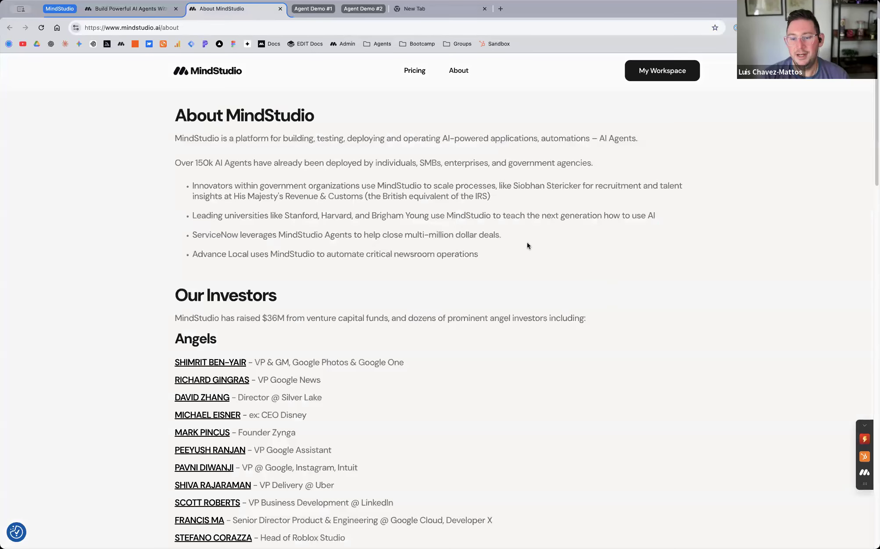
scroll(528, 244, down, 6)
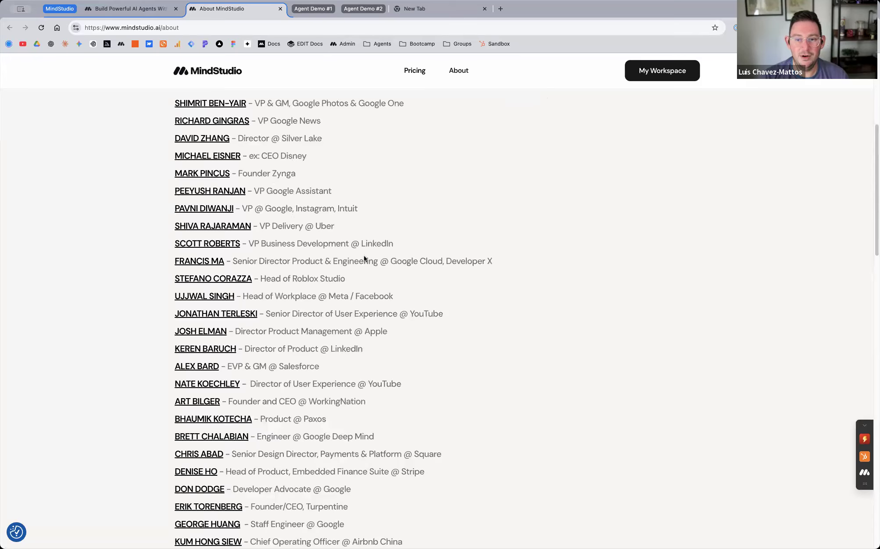
scroll(387, 266, down, 8)
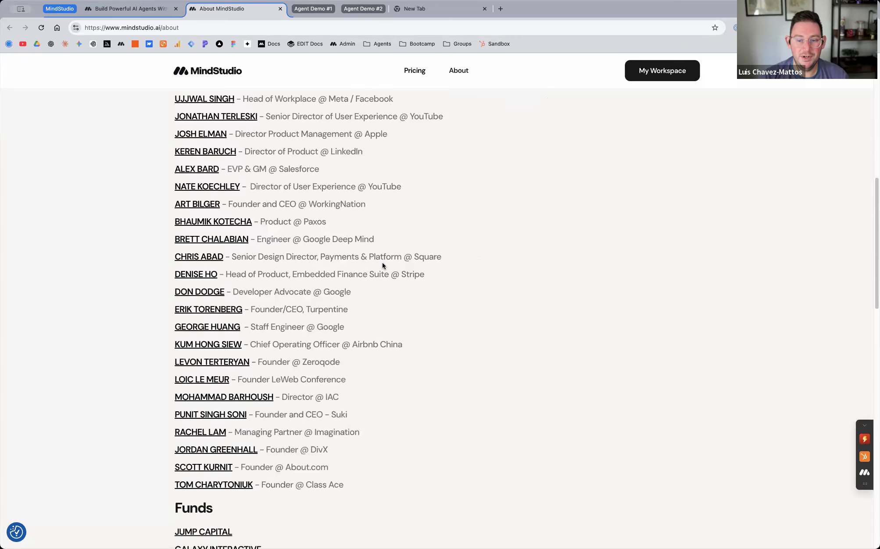
scroll(362, 263, down, 3)
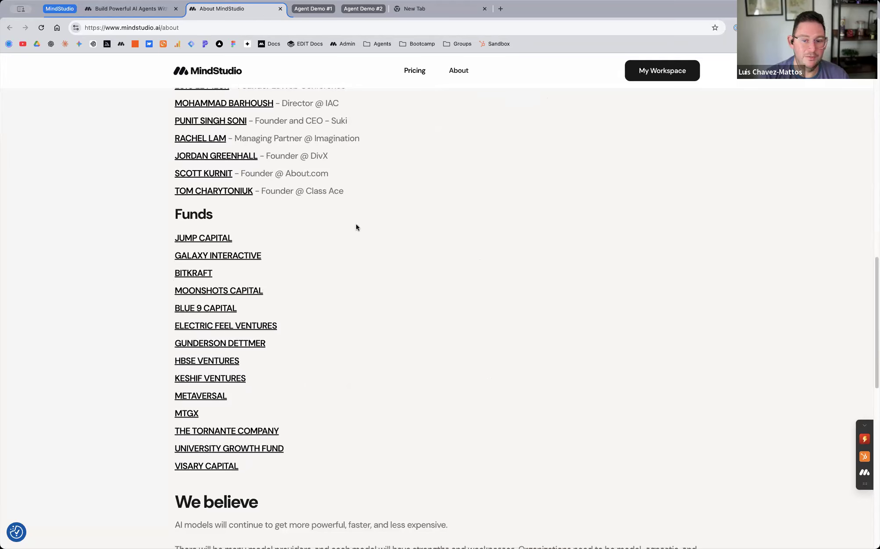
scroll(359, 230, up, 15)
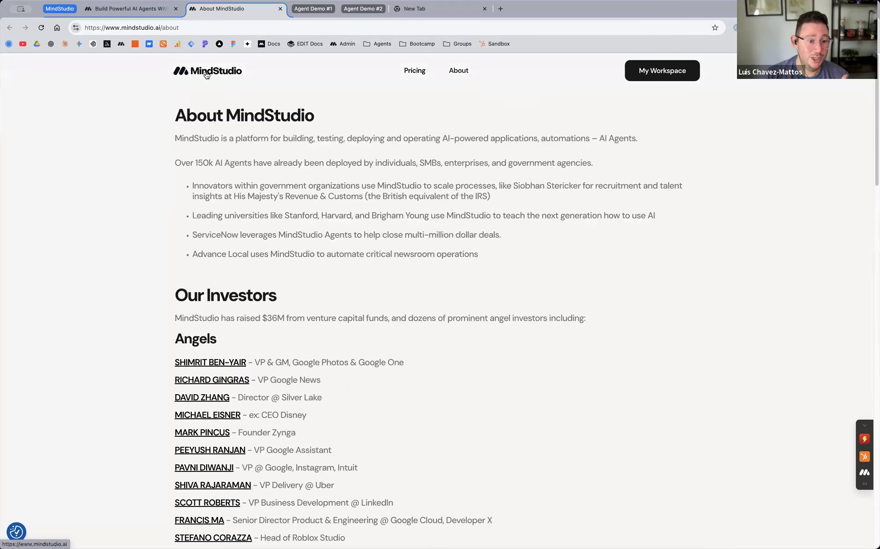
Step: Open The Verge semiconductor article from the Agent Demo #1 tab group and summarize it with the TL;DR agent
click(298, 10)
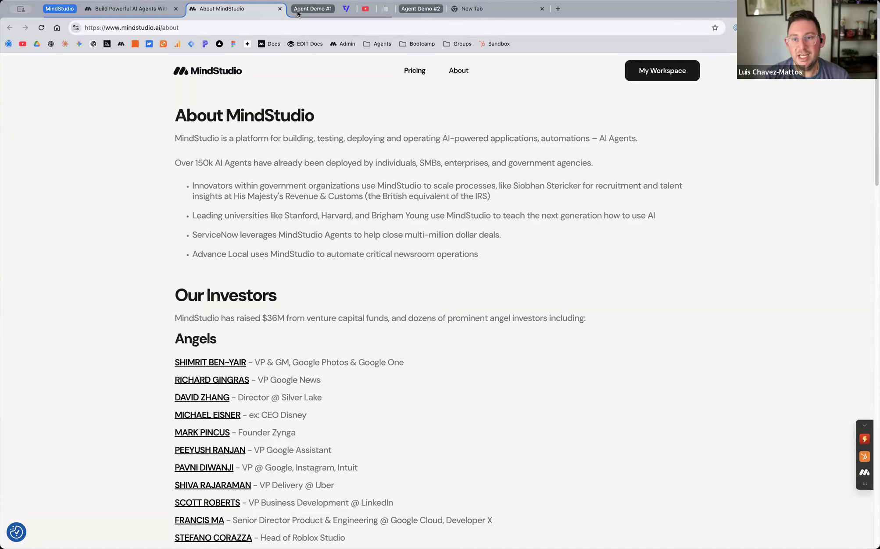
click(62, 10)
click(871, 62)
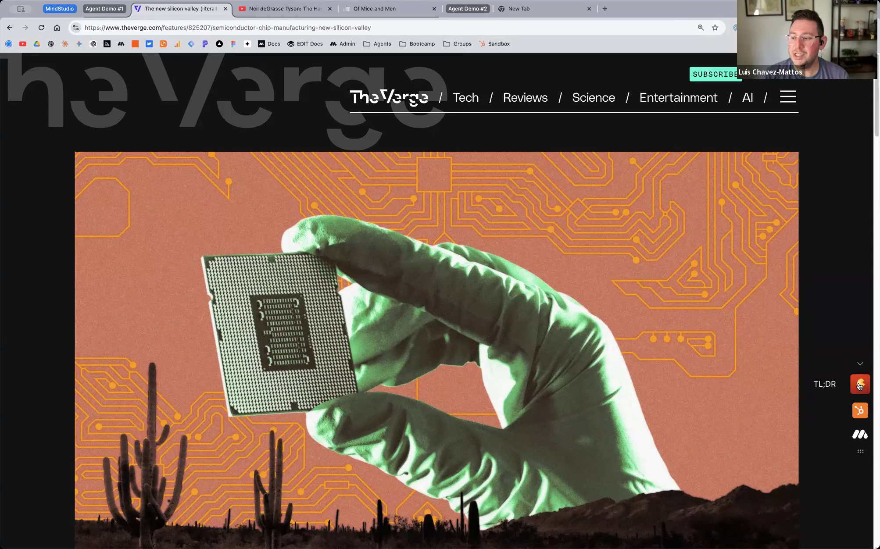
click(859, 385)
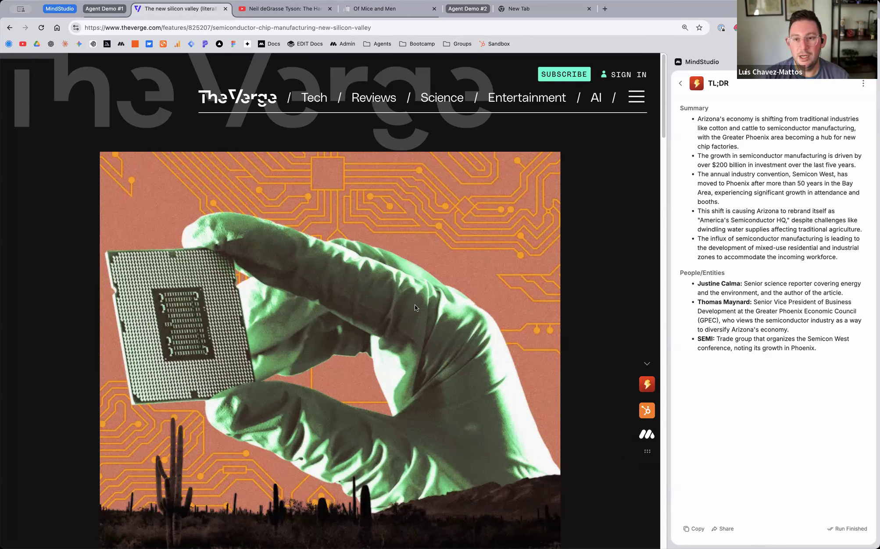
Step: Switch to the Neil deGrasse Tyson YouTube video, summarize it with the TL;DR agent and look through the summary
click(283, 10)
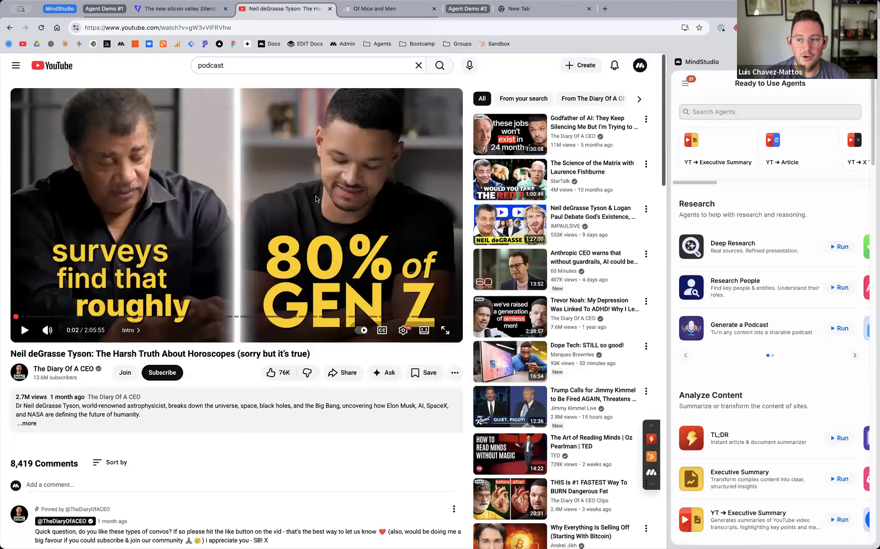
click(870, 62)
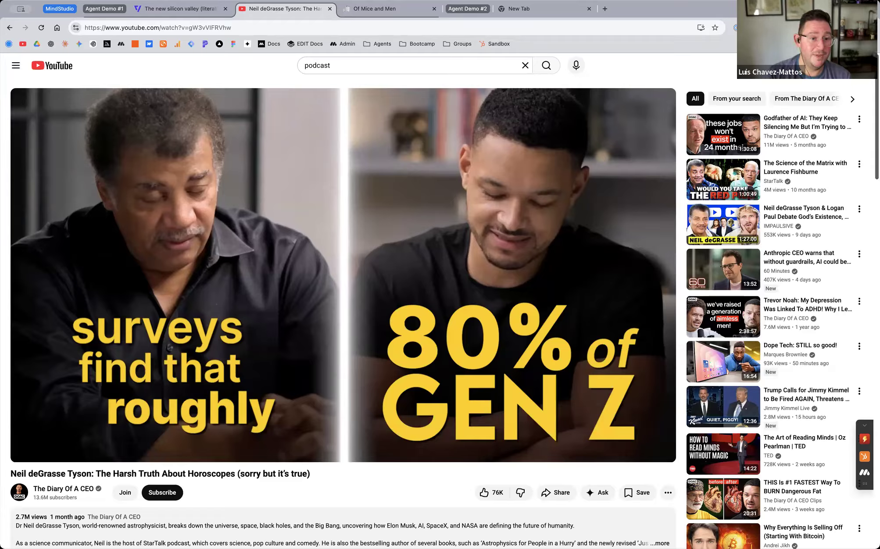
mouse_move(590, 420)
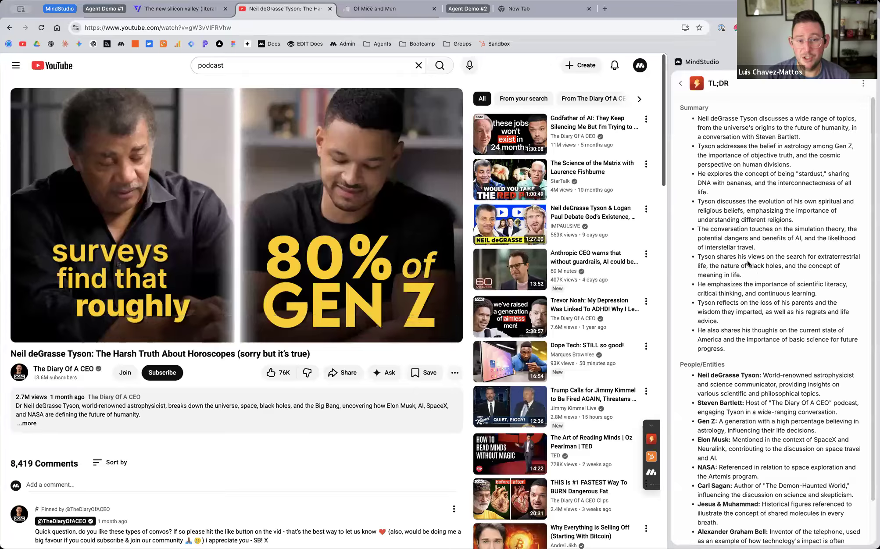
scroll(755, 267, up, 3)
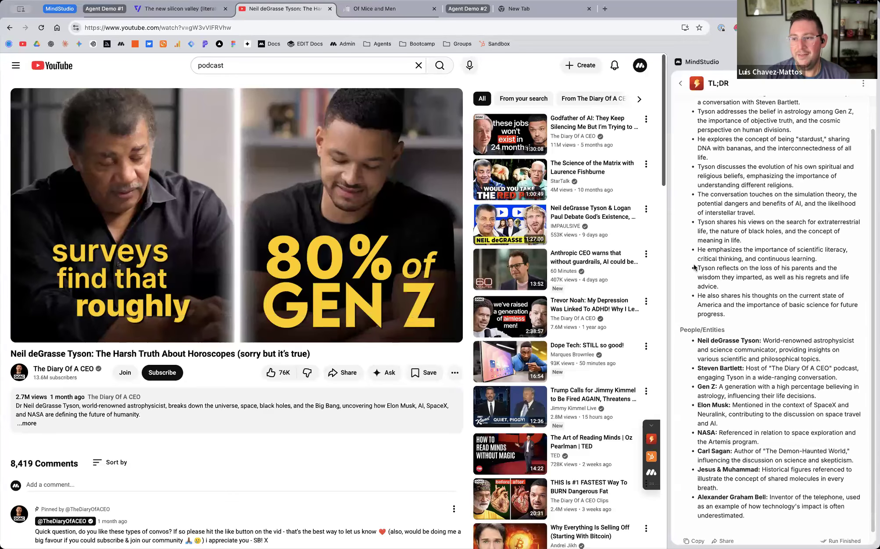
Step: Switch to the Of Mice and Men PDF, summarize it with the TL;DR agent and review the summary and people list
click(390, 11)
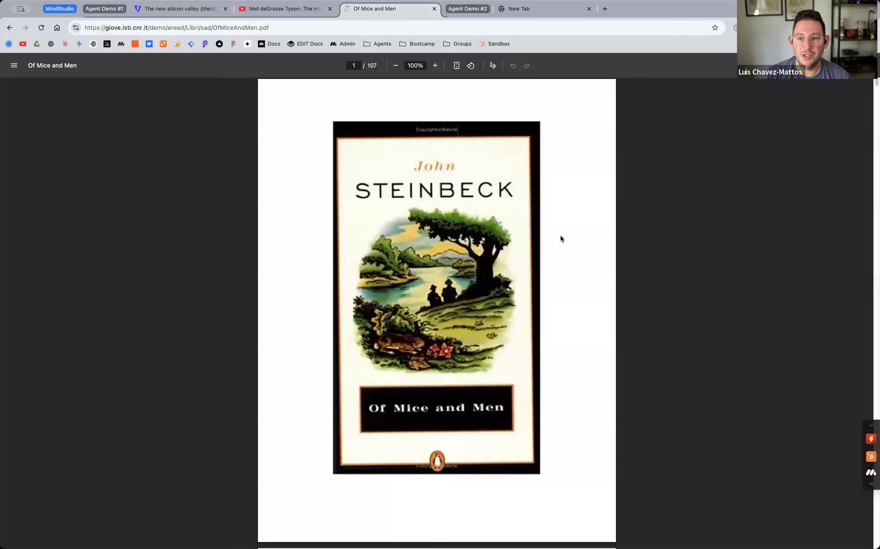
scroll(564, 238, down, 10)
scroll(565, 240, up, 1)
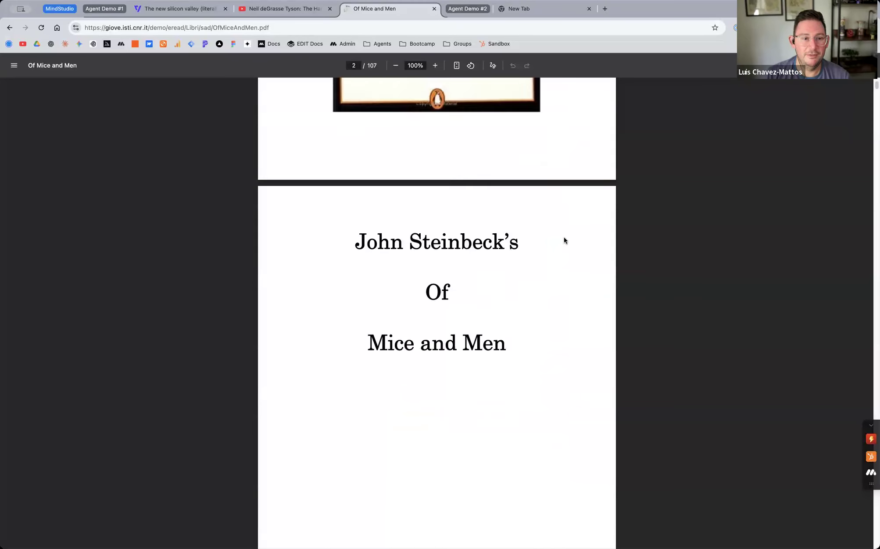
scroll(537, 244, down, 2)
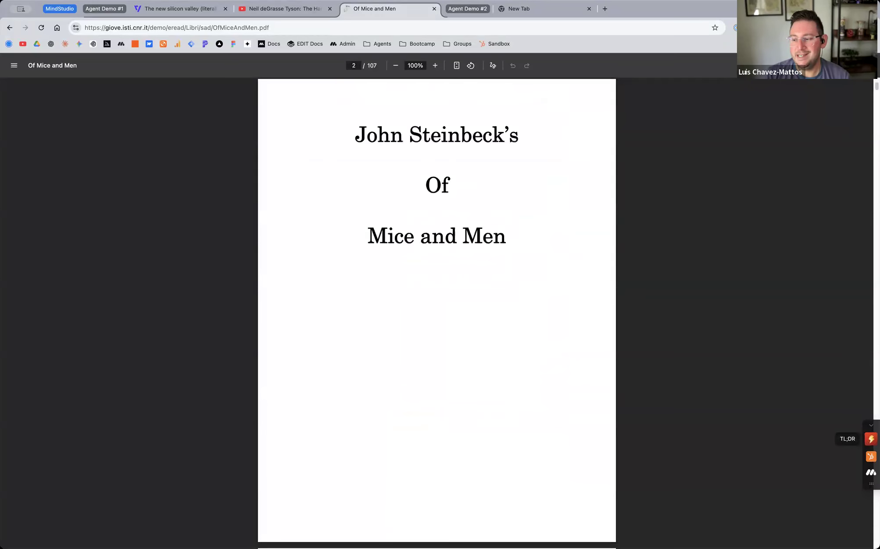
click(871, 439)
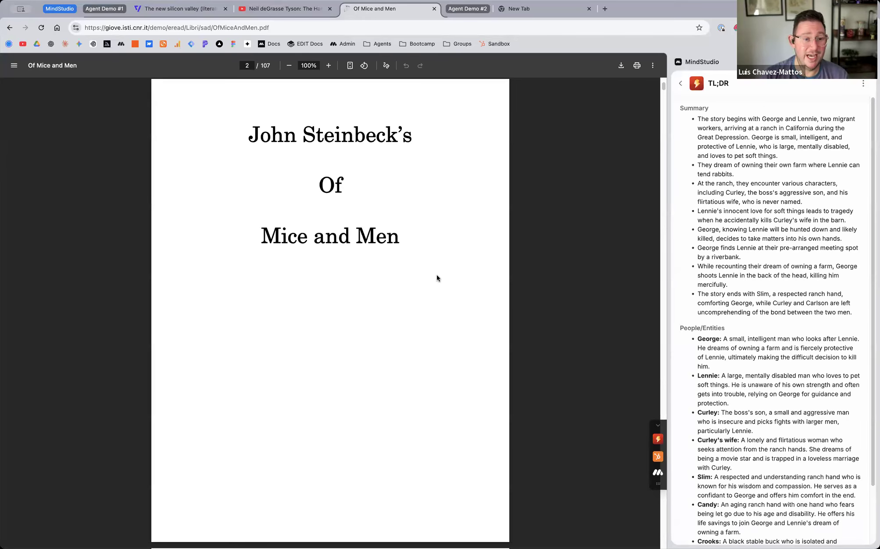
scroll(787, 282, down, 3)
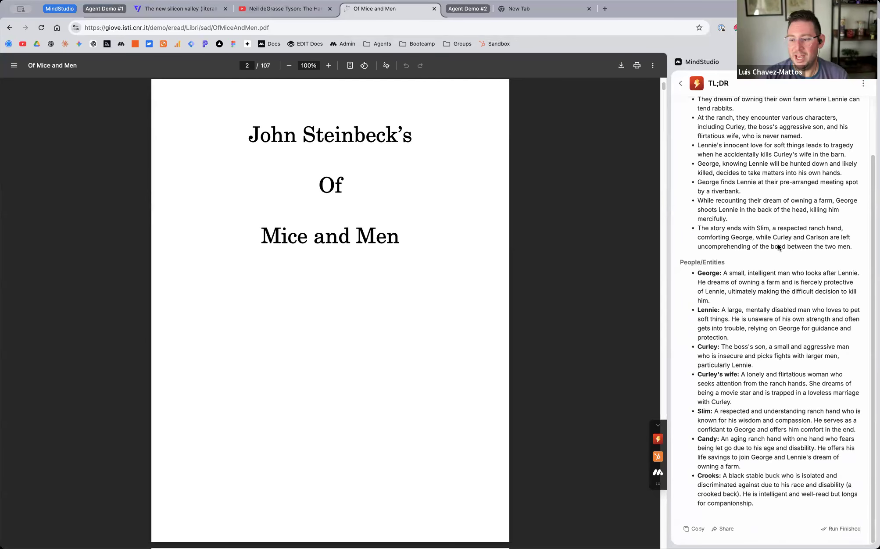
scroll(777, 244, up, 3)
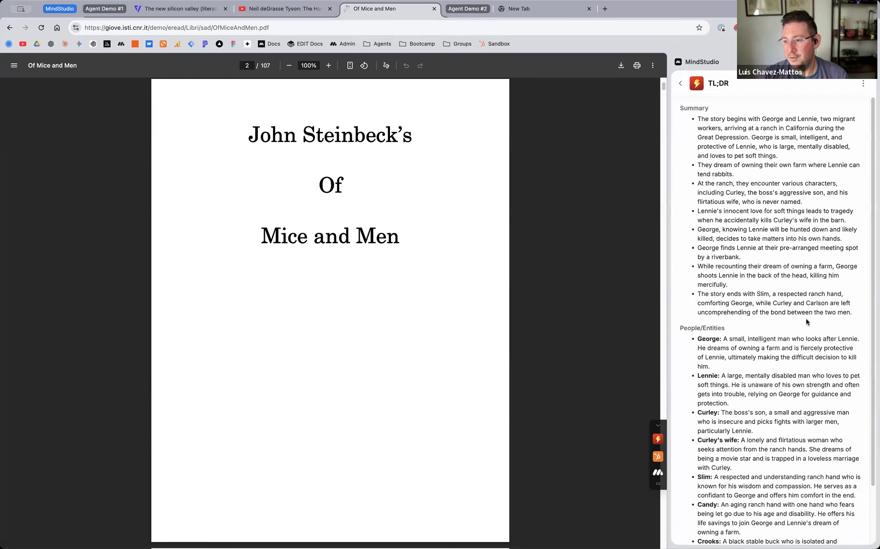
scroll(793, 325, down, 3)
scroll(792, 329, up, 3)
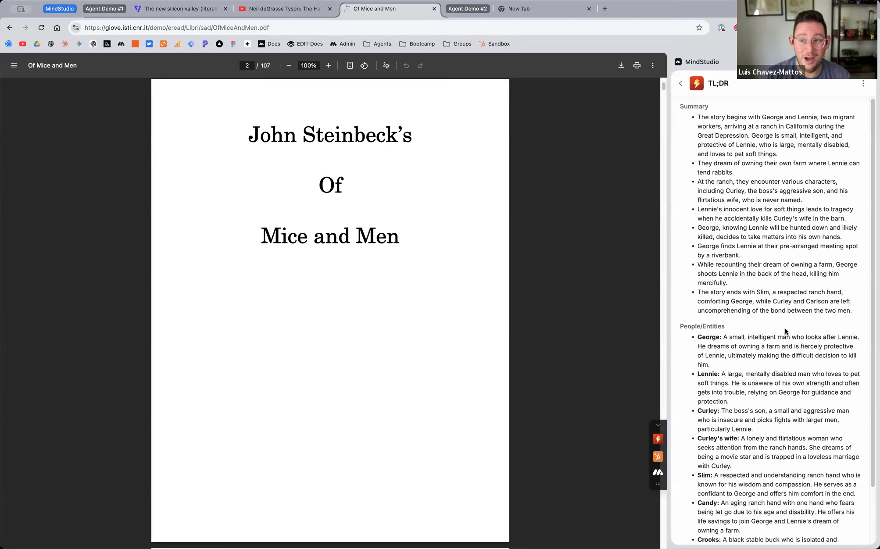
Step: Load the MindStudio website in the empty Agent Demo #2 tab and enter the workspace
click(522, 11)
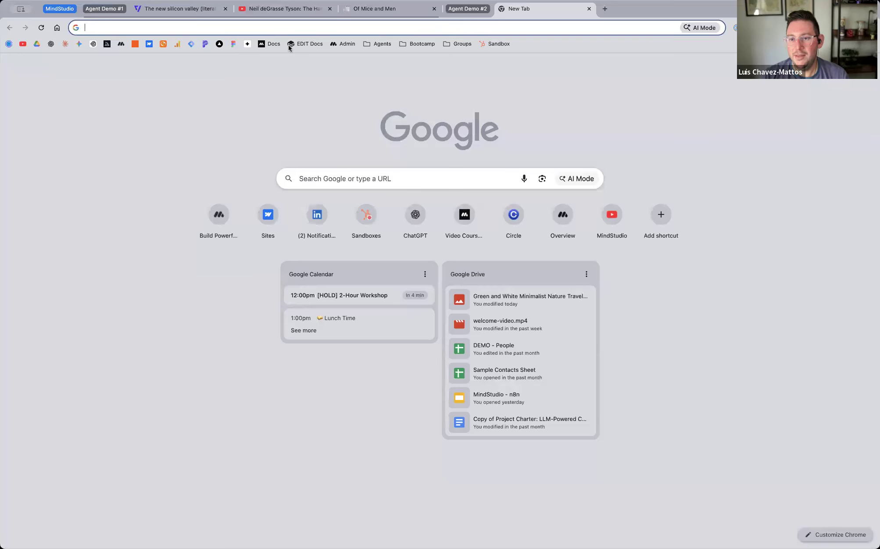
click(122, 44)
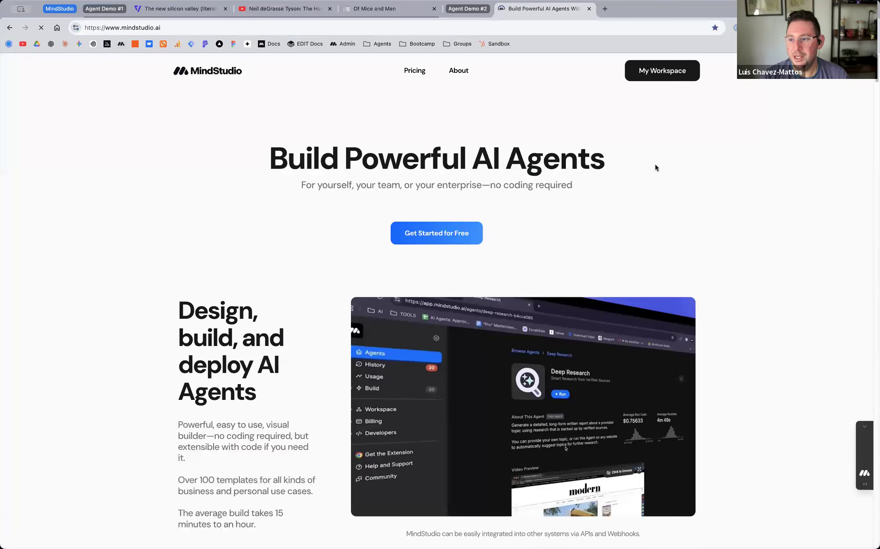
click(658, 77)
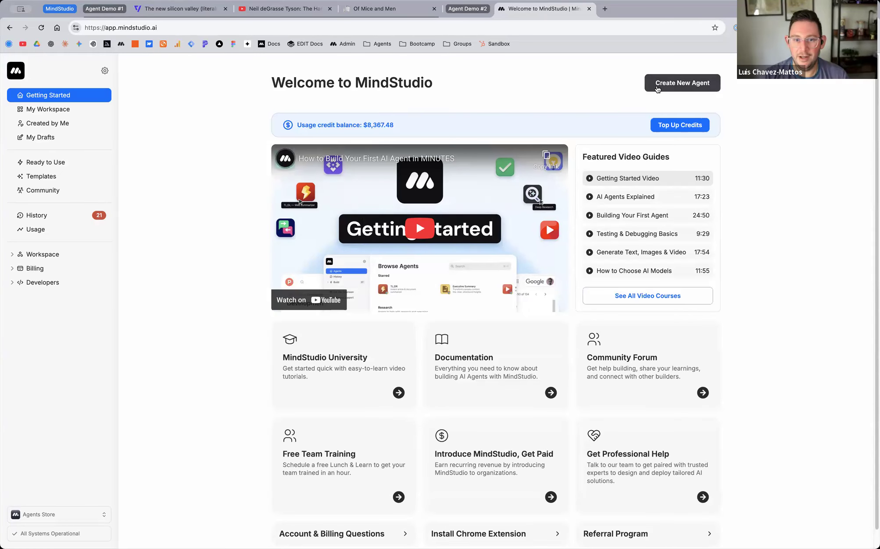
Step: Switch from the Agents Store to the personal workspace and create a new agent in an enlarged editor view
click(54, 515)
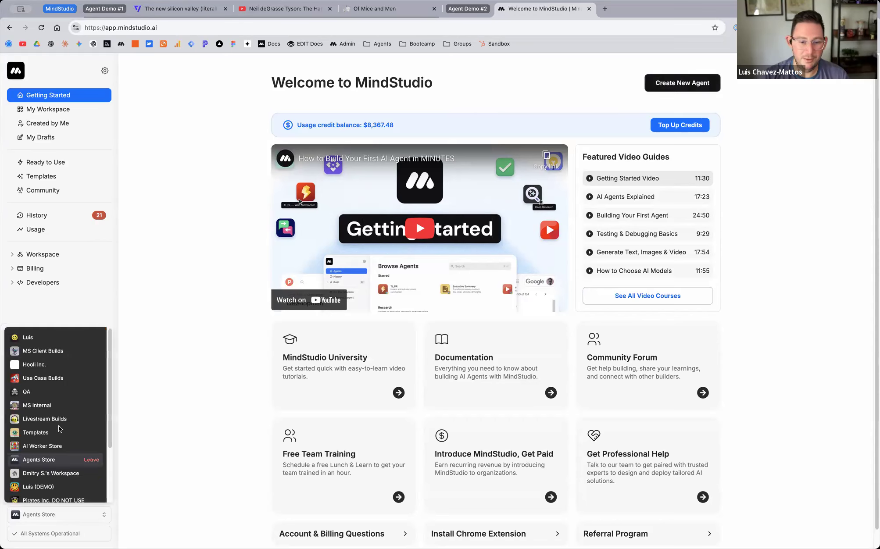
click(39, 337)
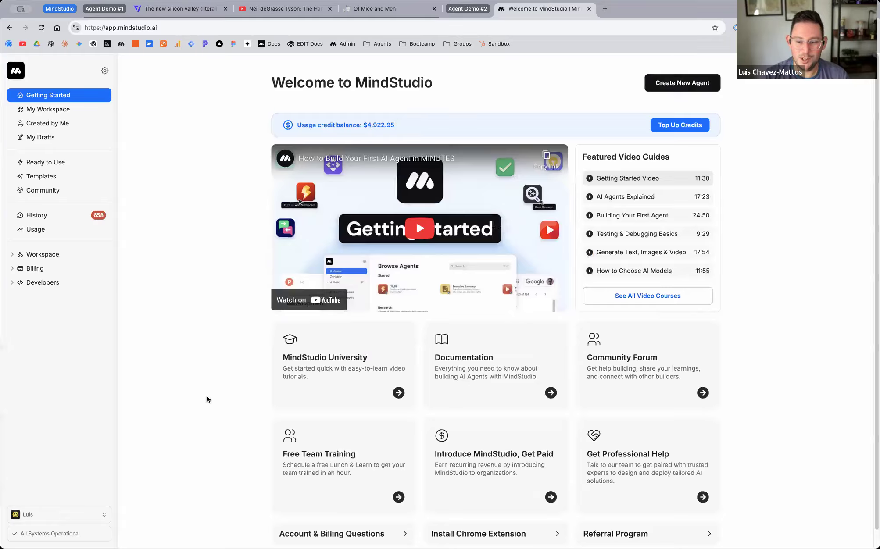
click(687, 85)
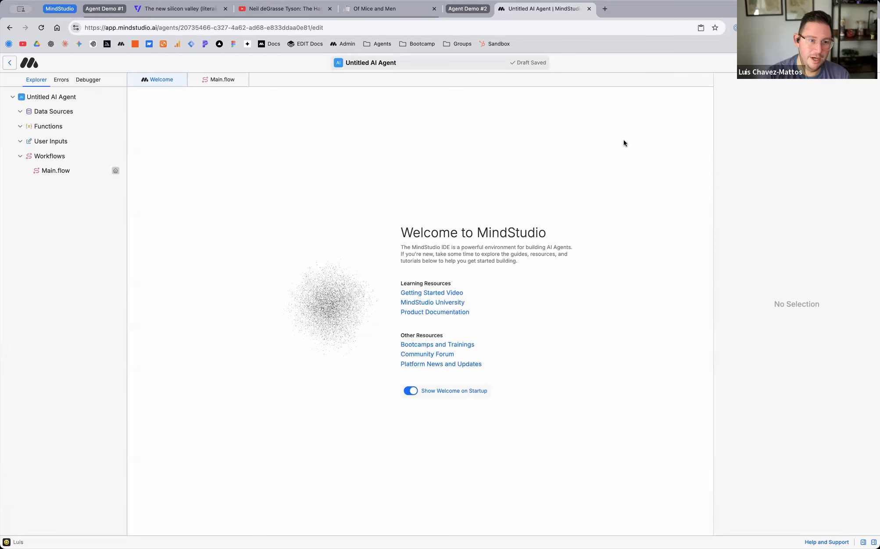
key(super+equal)
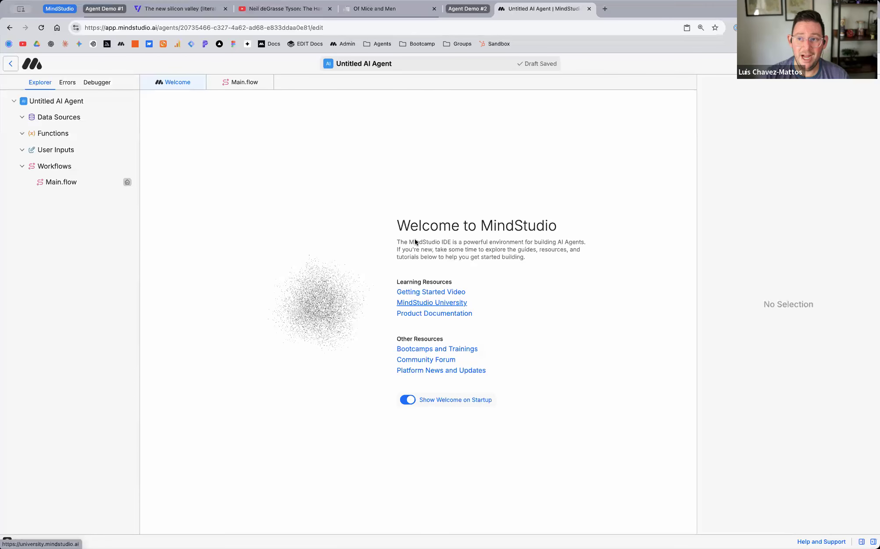
Step: Open MindStudio University from the welcome page and look through the AI Editor Overview lesson
click(426, 304)
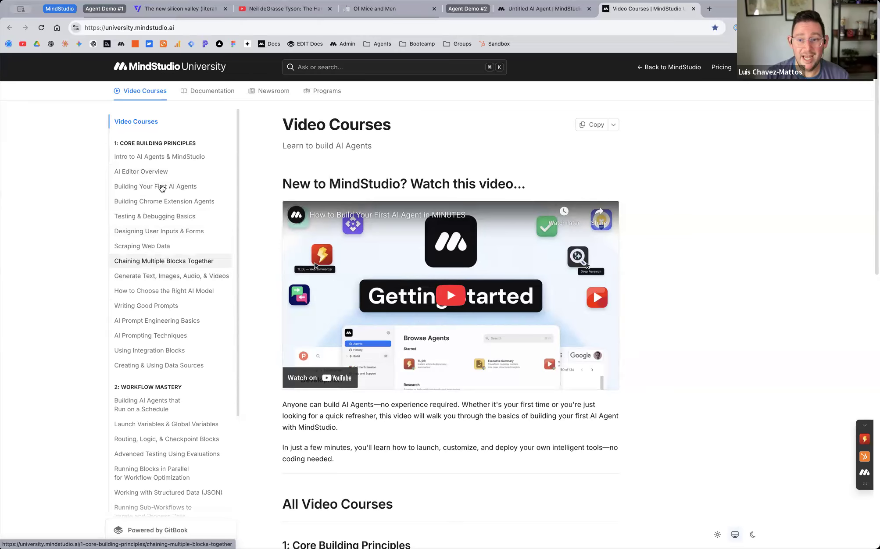
click(151, 171)
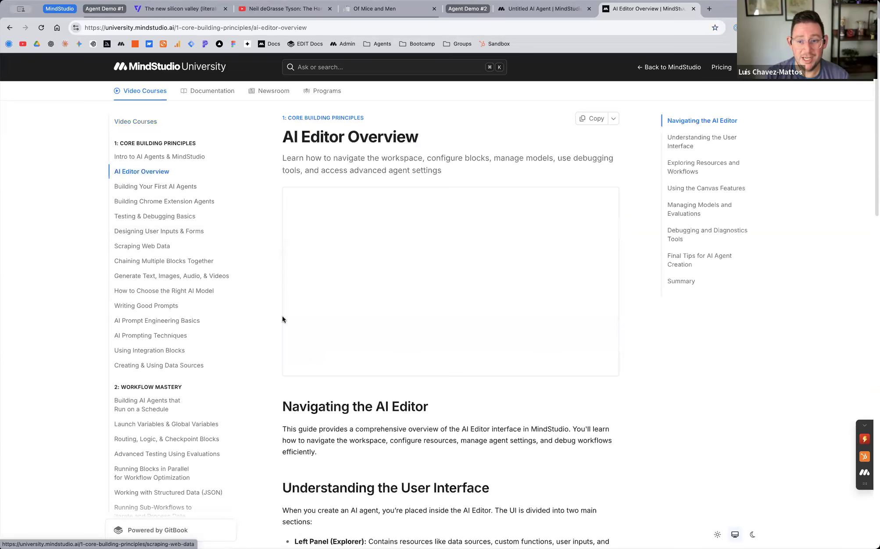
scroll(484, 331, down, 15)
scroll(484, 323, down, 5)
scroll(484, 323, up, 20)
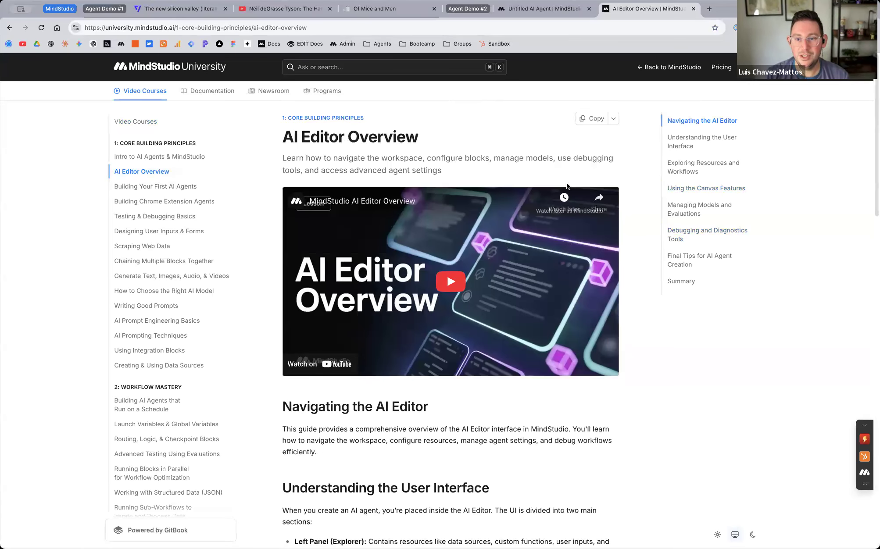
Step: Return to the untitled agent's welcome page, view the Product Documentation overview and close it again
click(561, 12)
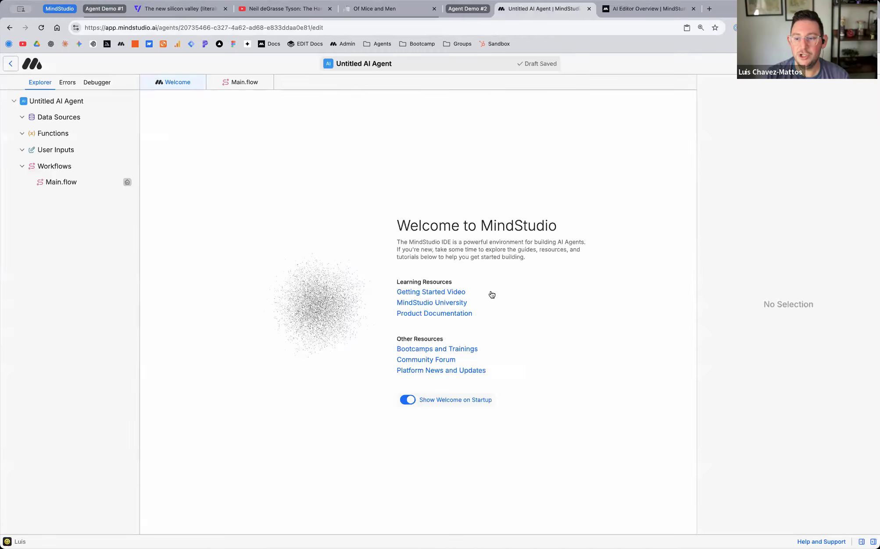
click(443, 315)
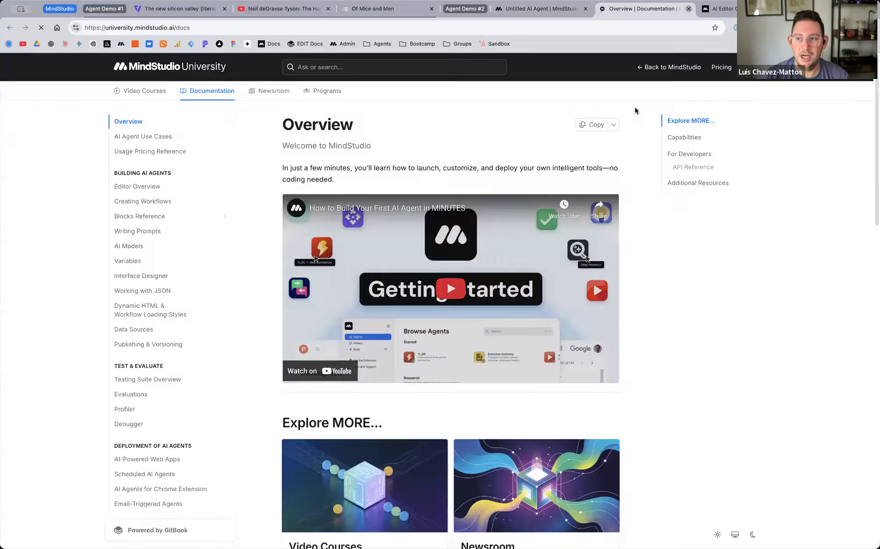
key(super+w)
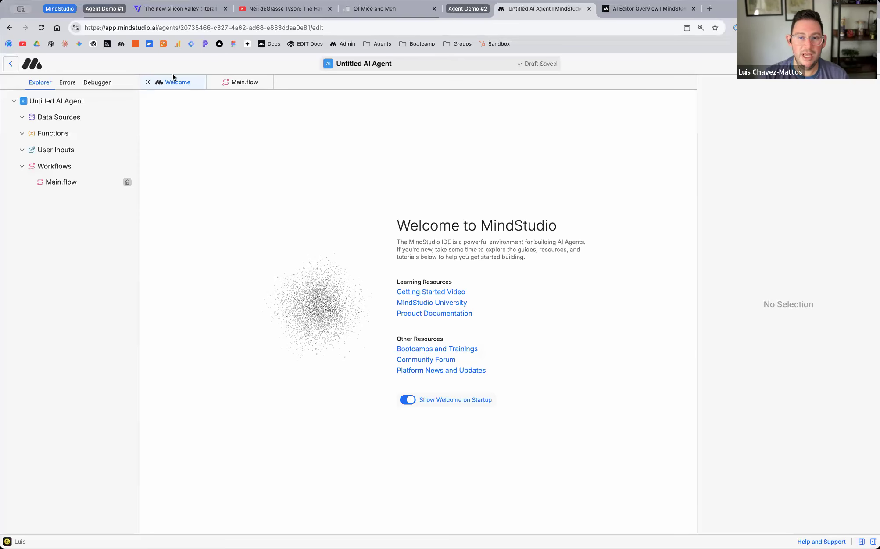
Step: Close the editor's welcome page, inspect the End block's configuration in Main.flow and deselect it in an enlarged view
click(148, 82)
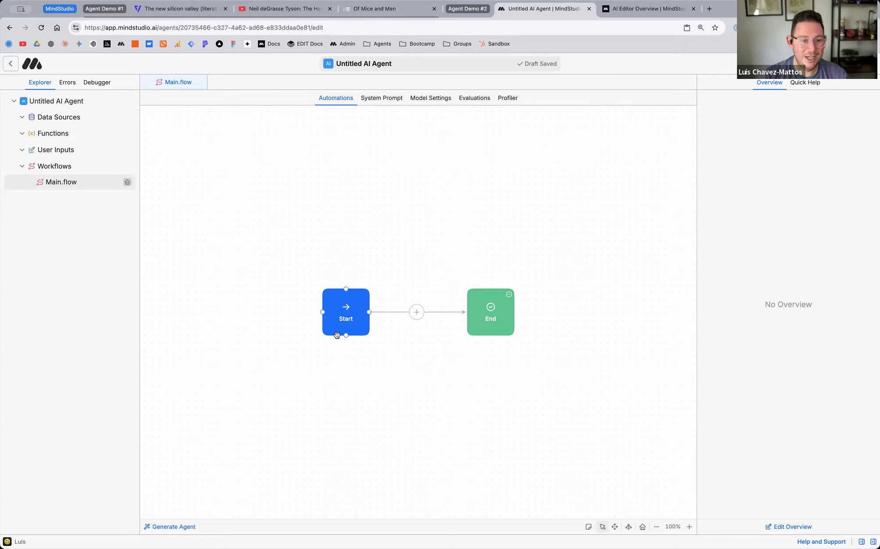
click(491, 314)
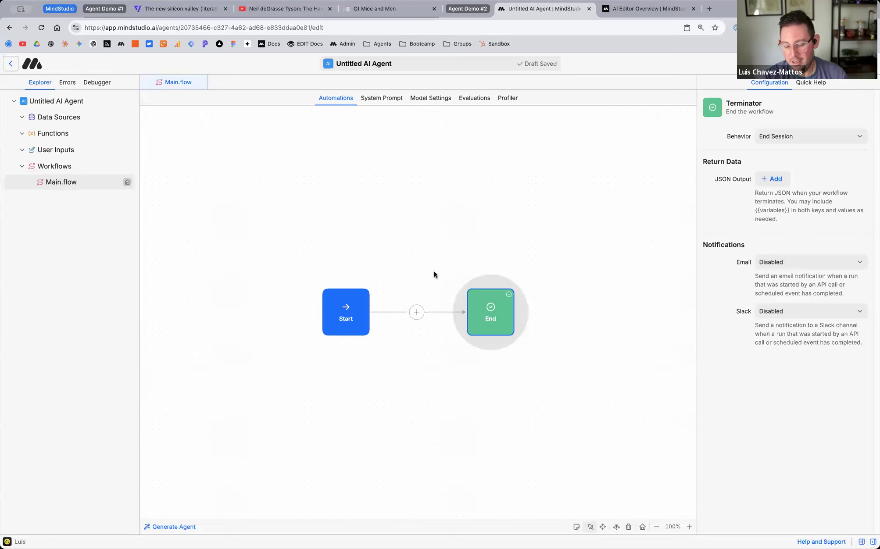
key(super+equal)
key(super+equal)
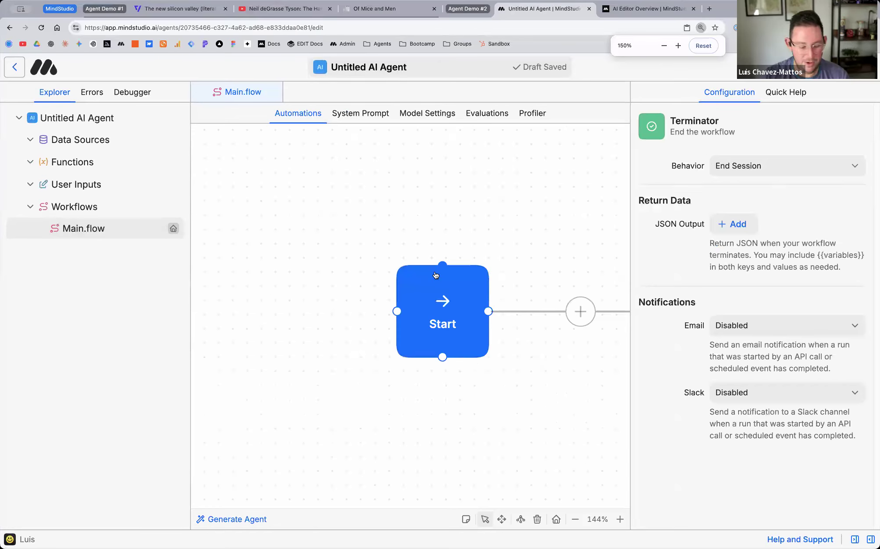
double_click(370, 226)
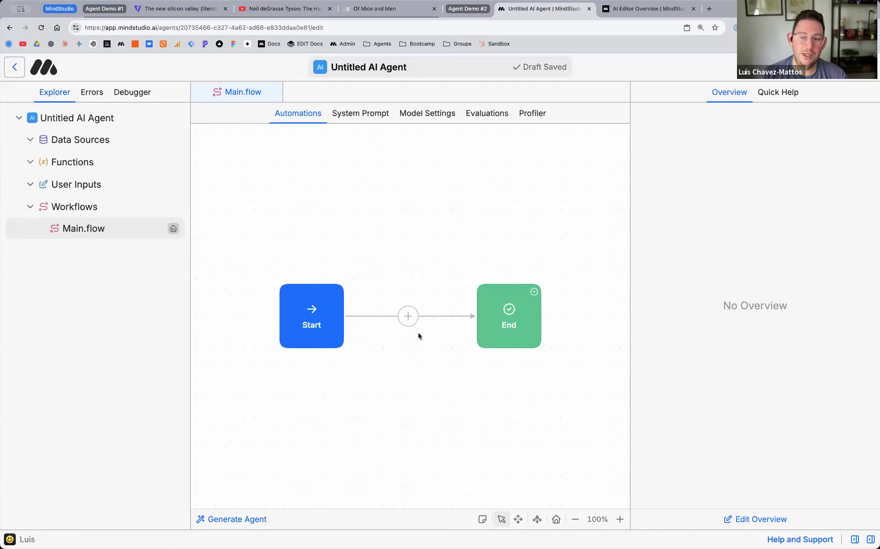
Step: Insert a Generate Text block between the Start and End blocks
click(411, 323)
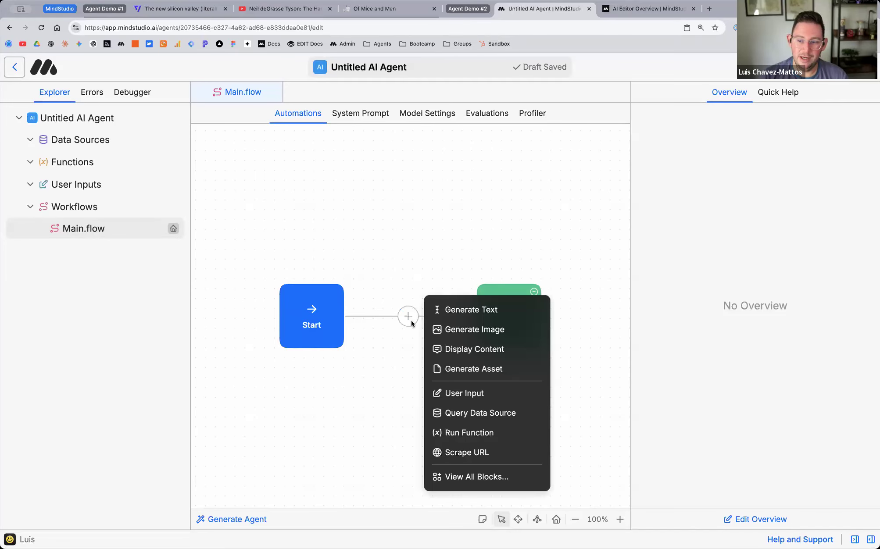
click(517, 314)
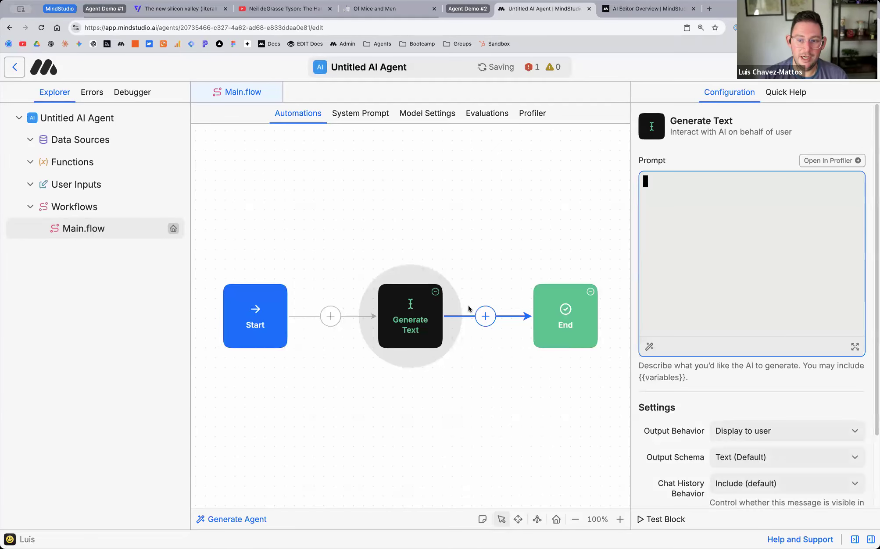
Step: Open the full list of blocks for Main.flow and examine the Generate, Get Data and Flow categories
click(333, 322)
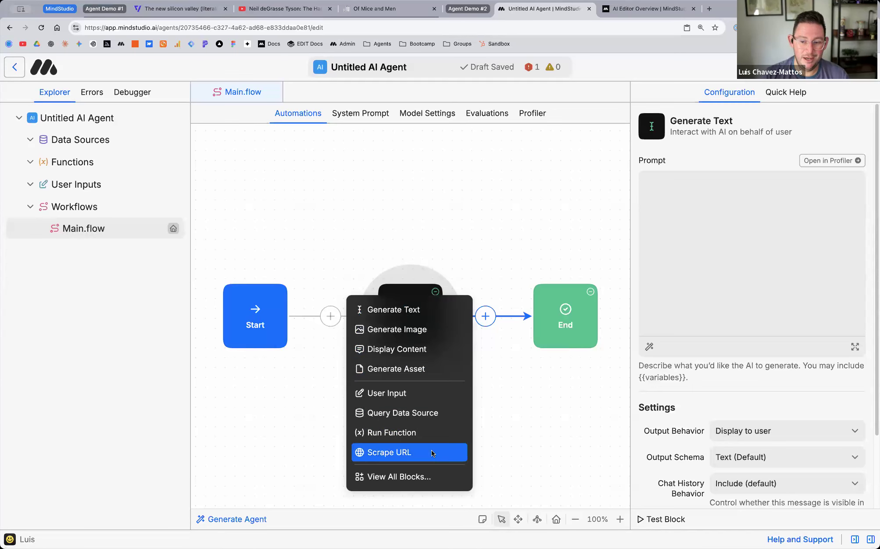
click(435, 476)
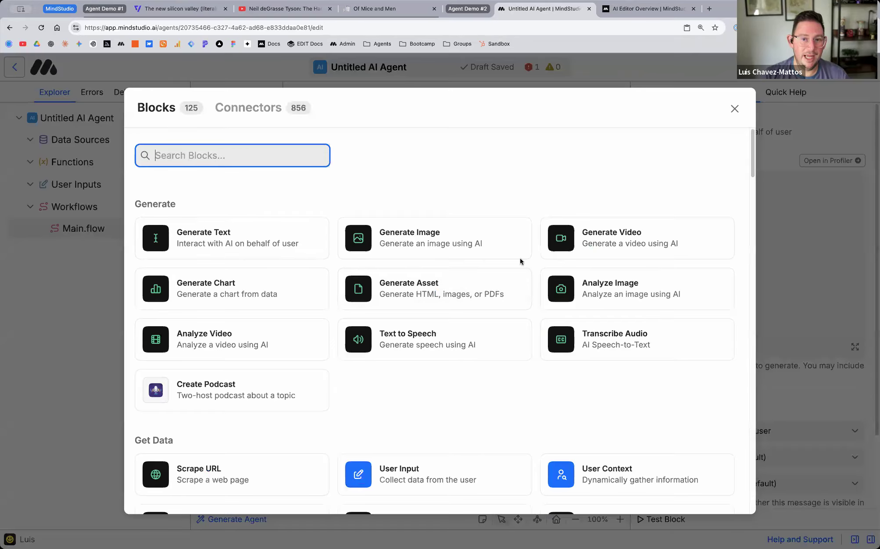
scroll(390, 251, down, 6)
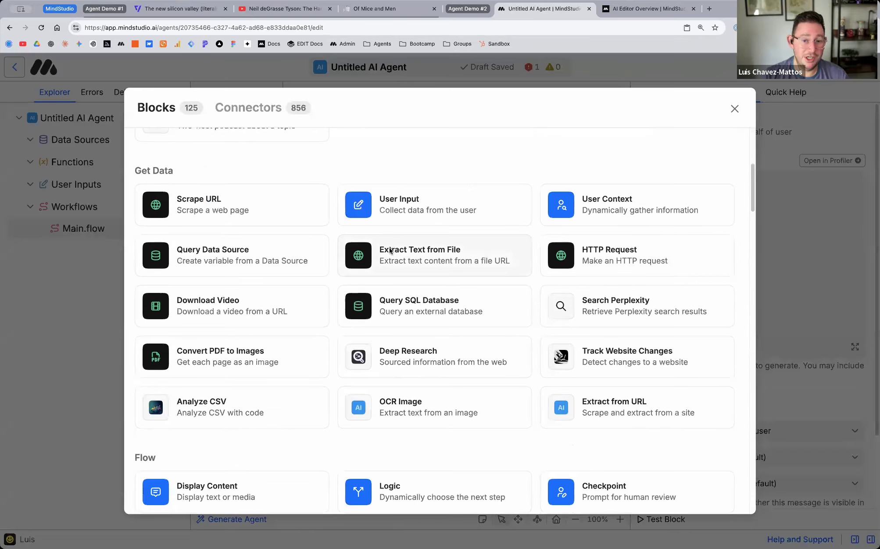
scroll(367, 239, up, 10)
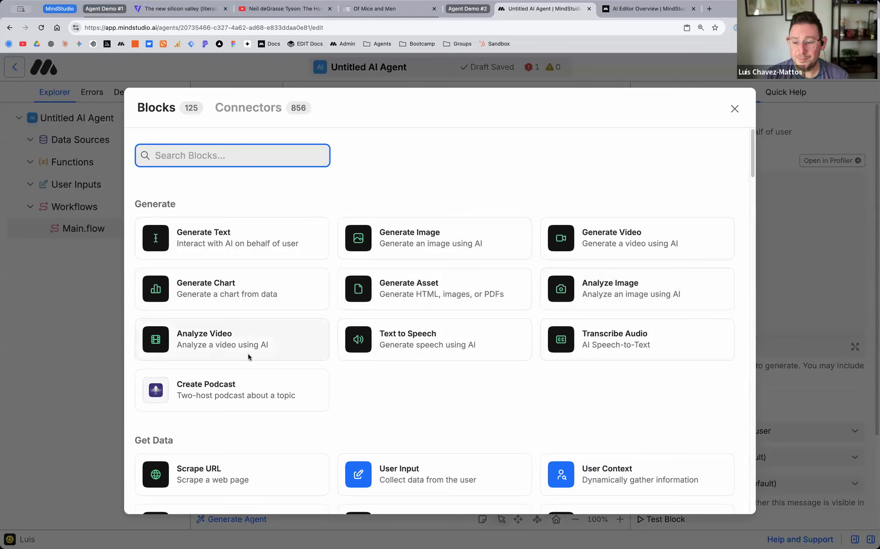
scroll(466, 304, down, 3)
scroll(466, 303, down, 4)
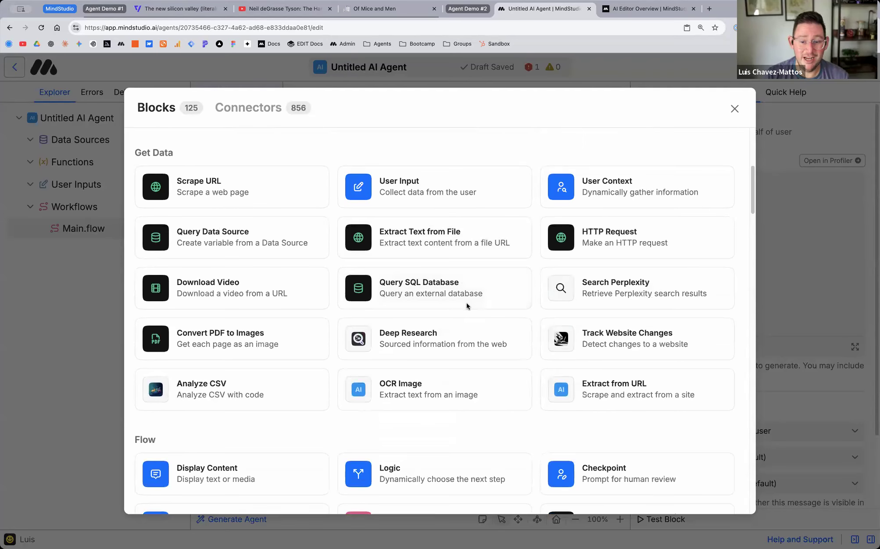
scroll(466, 309, down, 5)
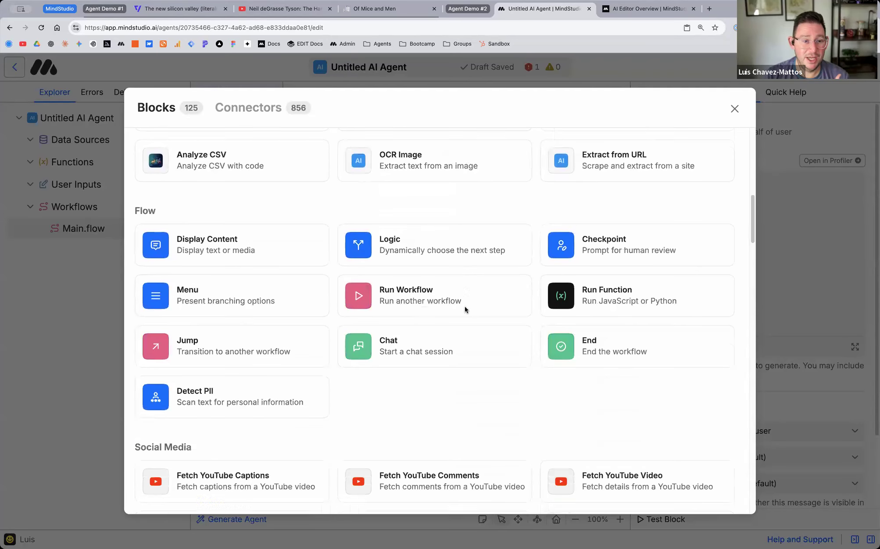
scroll(465, 309, up, 1)
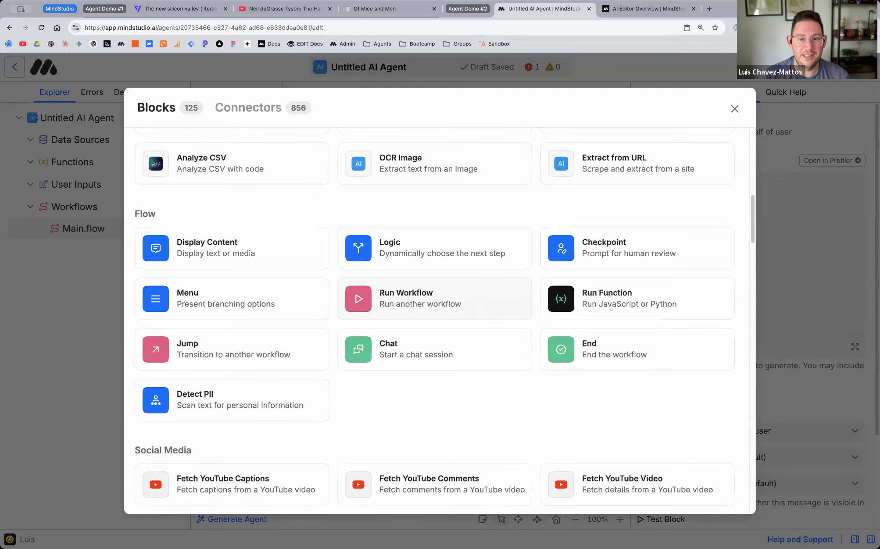
scroll(349, 223, down, 1)
Step: Examine the remaining block categories, from Social Media and Google through Other Blocks, and close the block library
scroll(349, 222, down, 3)
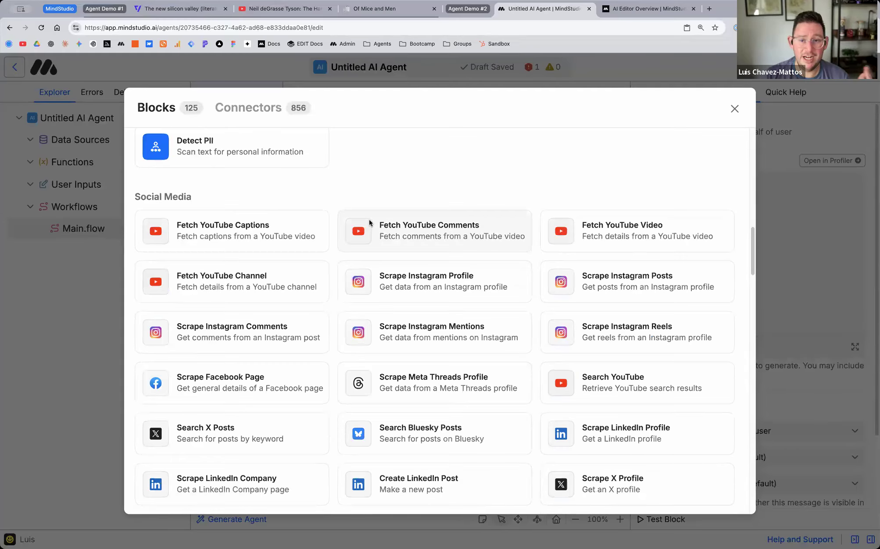
scroll(370, 224, down, 2)
scroll(369, 221, down, 6)
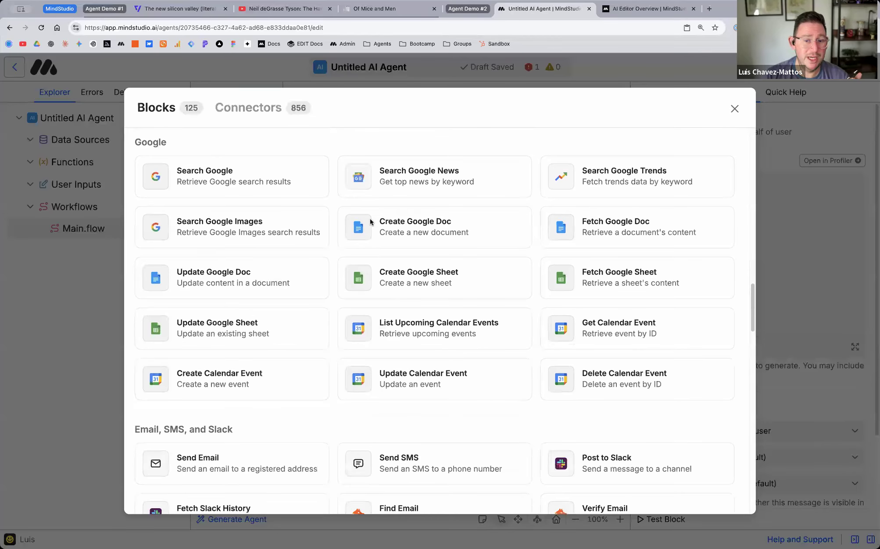
scroll(372, 223, down, 1)
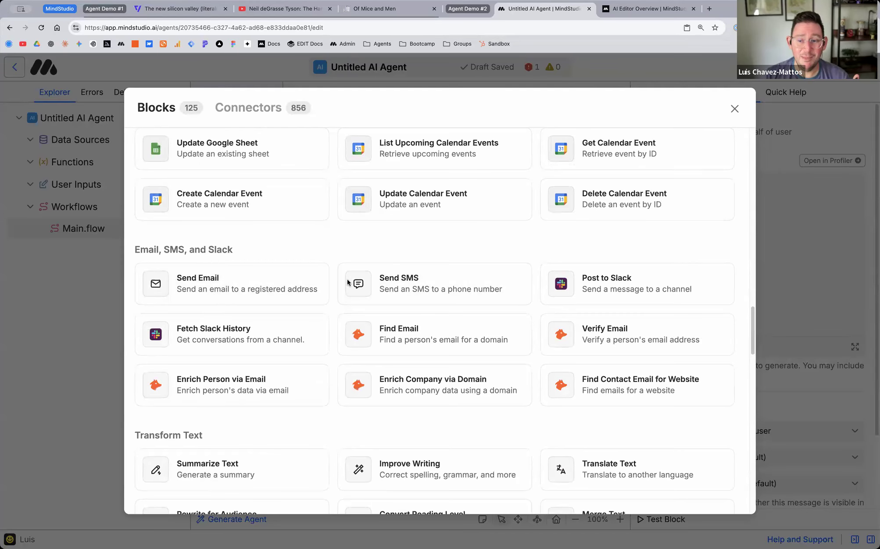
scroll(470, 232, down, 10)
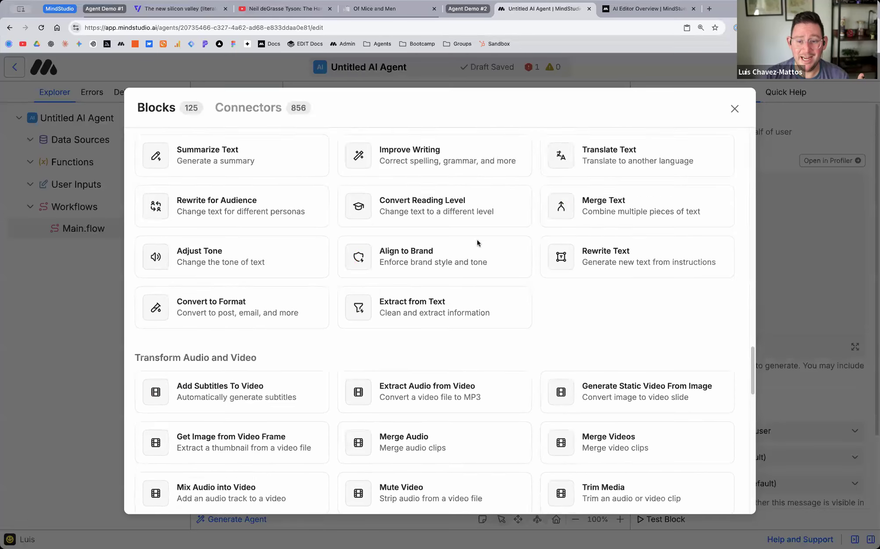
scroll(478, 243, down, 3)
scroll(478, 243, up, 2)
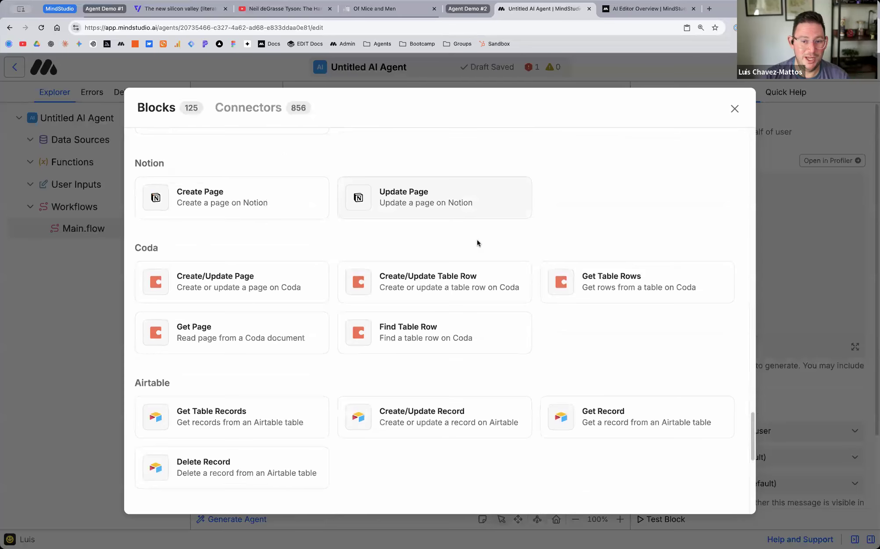
scroll(477, 243, down, 2)
scroll(477, 243, down, 6)
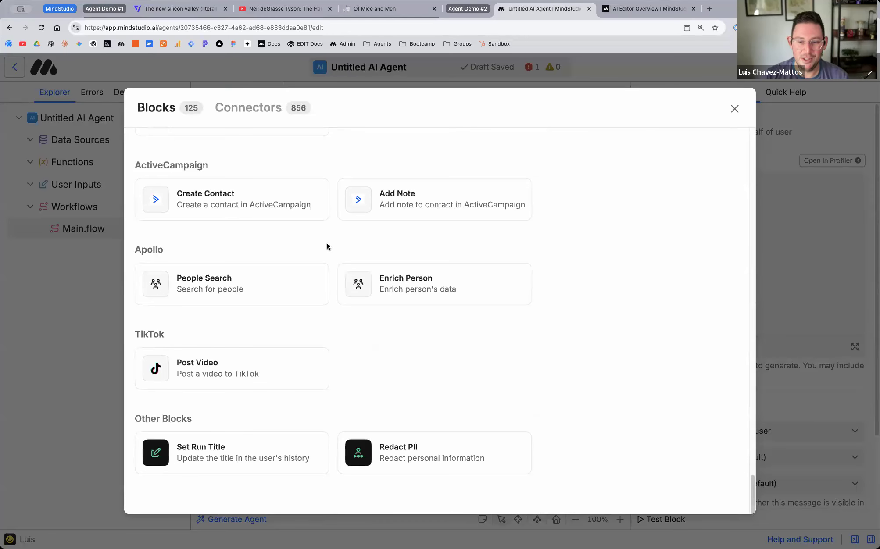
scroll(328, 239, up, 15)
scroll(473, 190, up, 15)
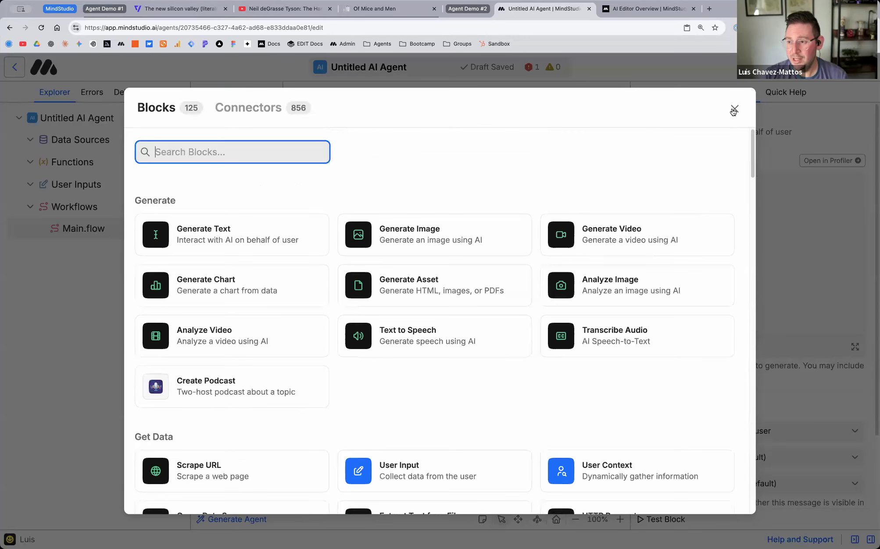
key(Escape)
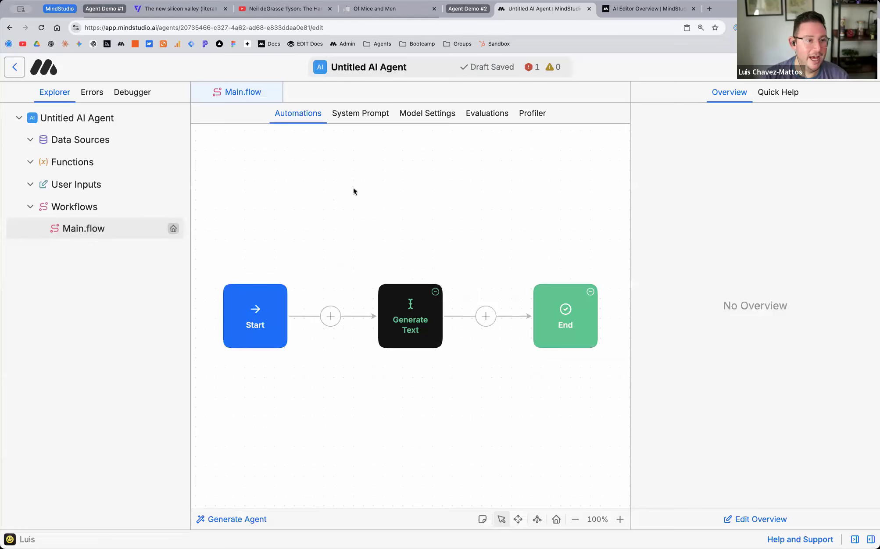
Step: View The Verge article, close the MindStudio side panel there, and return to the untitled agent's workflow with no block selected
click(407, 326)
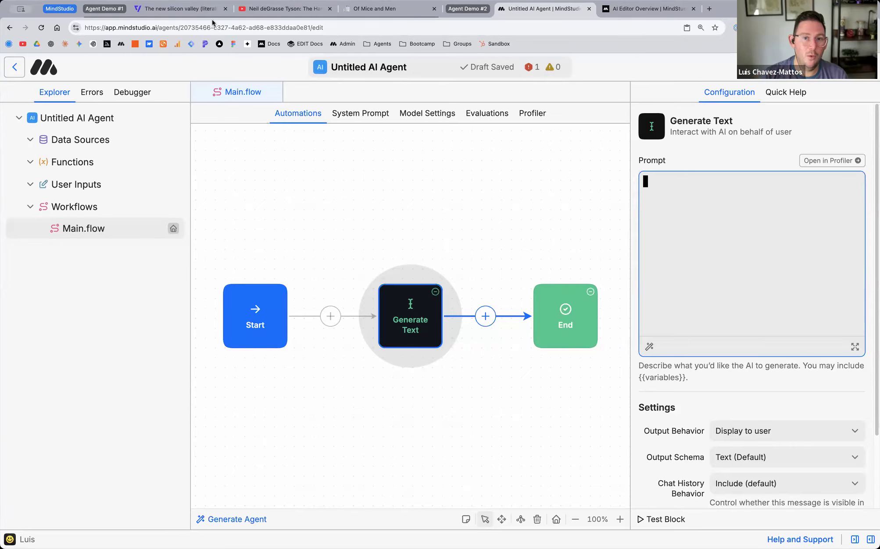
click(188, 10)
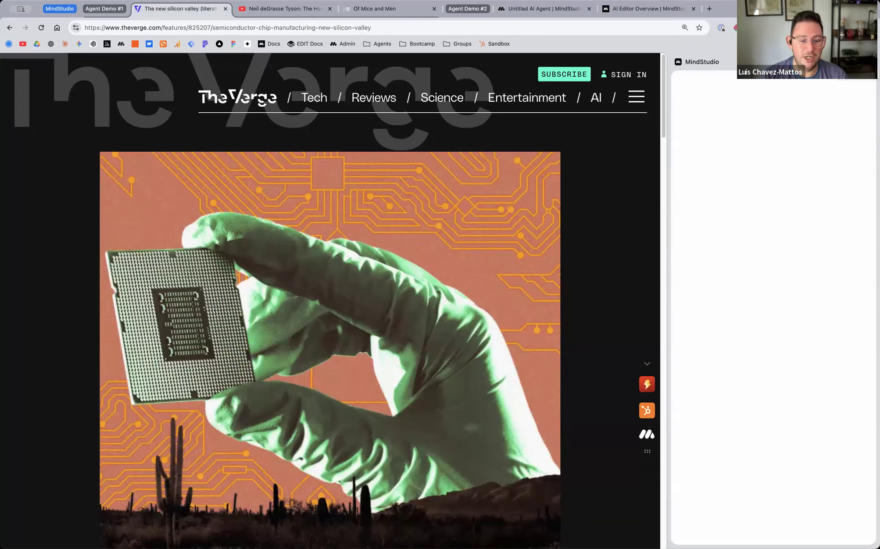
click(868, 62)
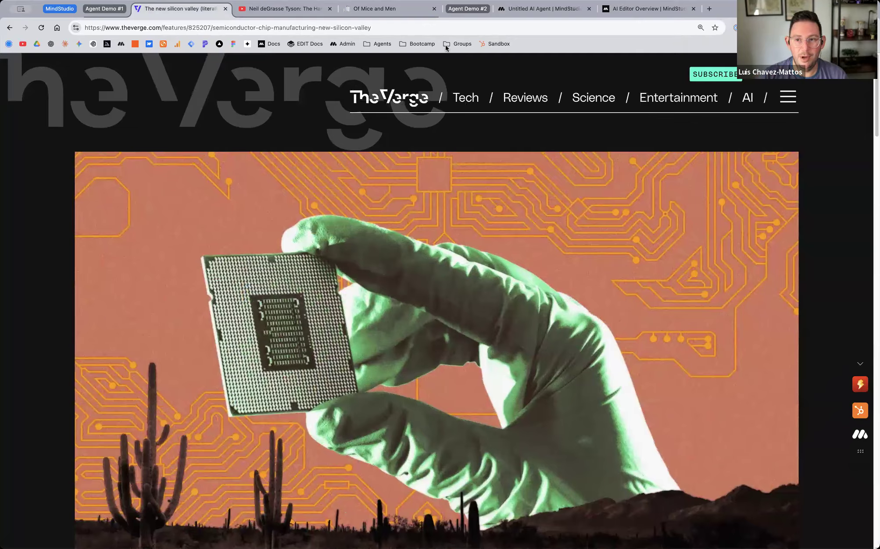
click(527, 11)
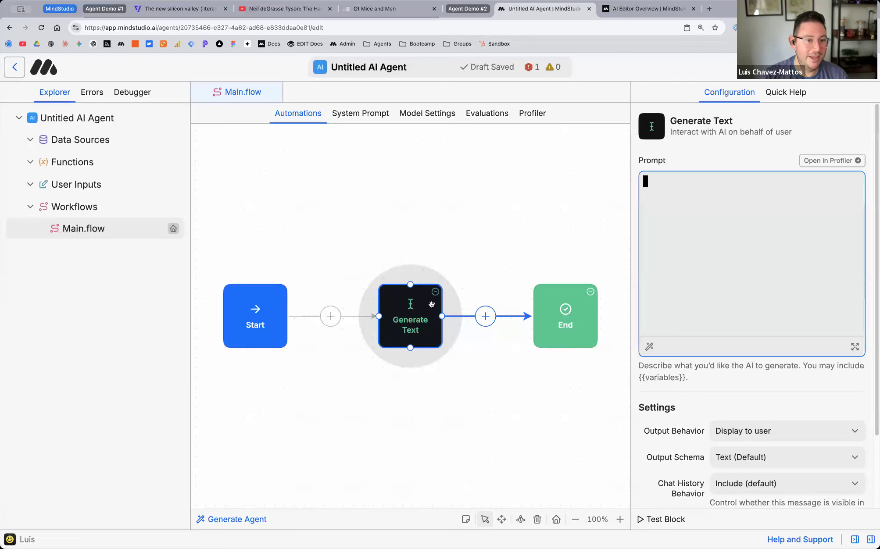
click(361, 229)
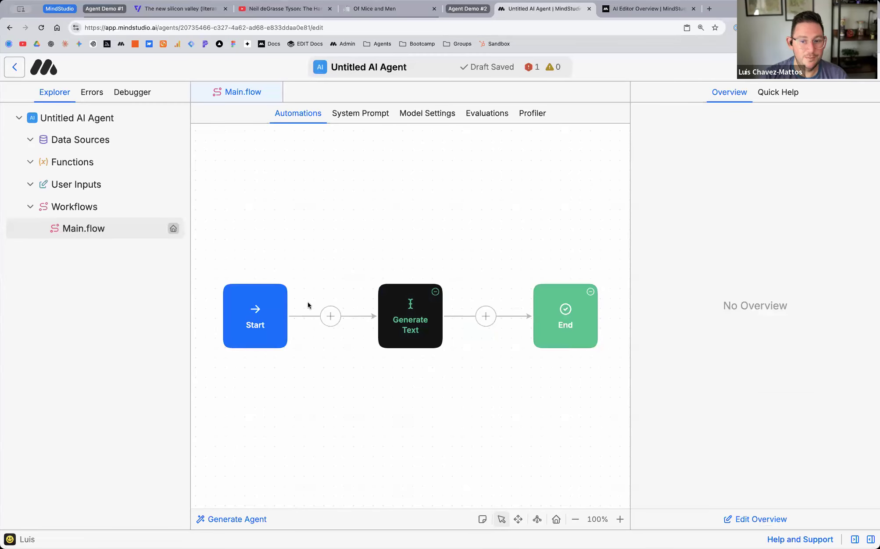
Step: Set the Start block's trigger run mode to Browser Extension
click(257, 322)
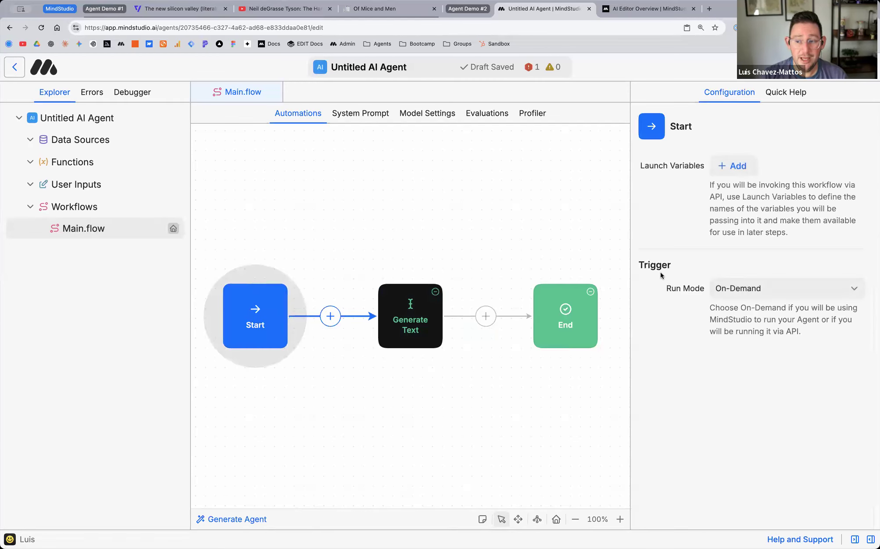
click(778, 292)
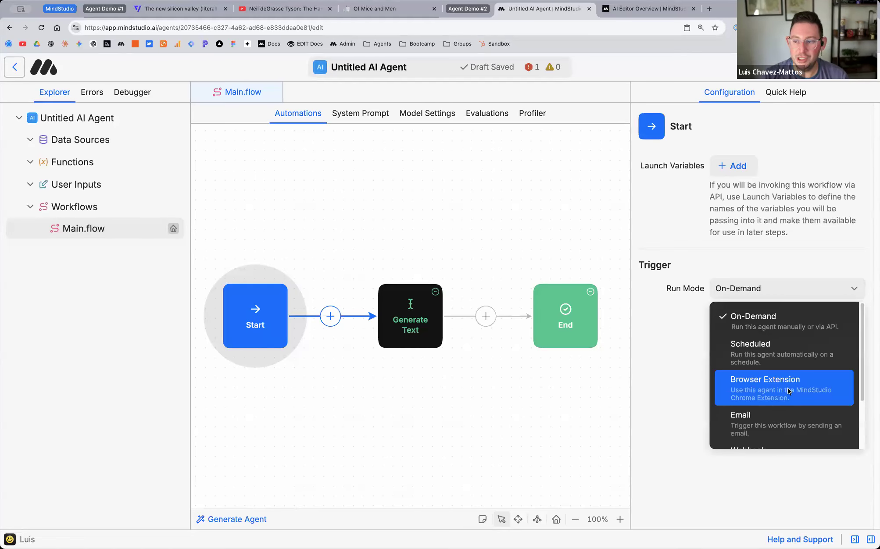
scroll(786, 386, down, 2)
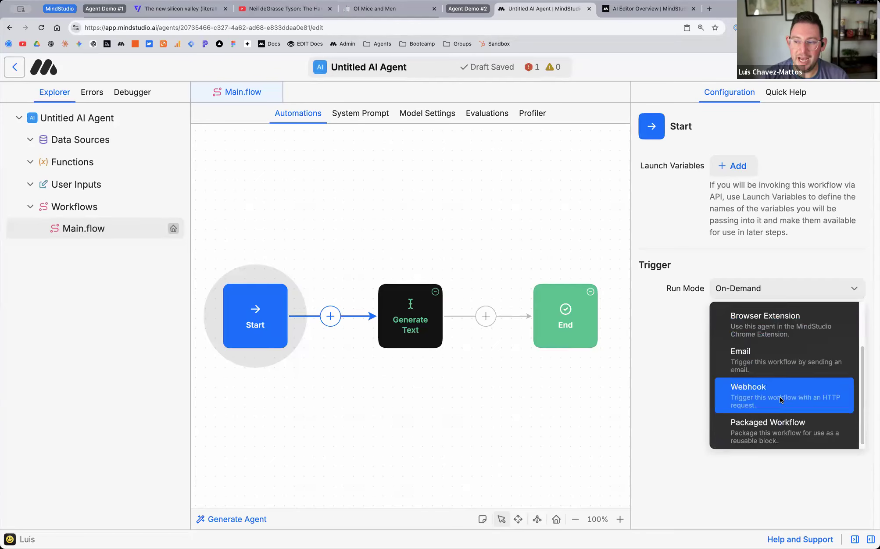
scroll(780, 399, up, 2)
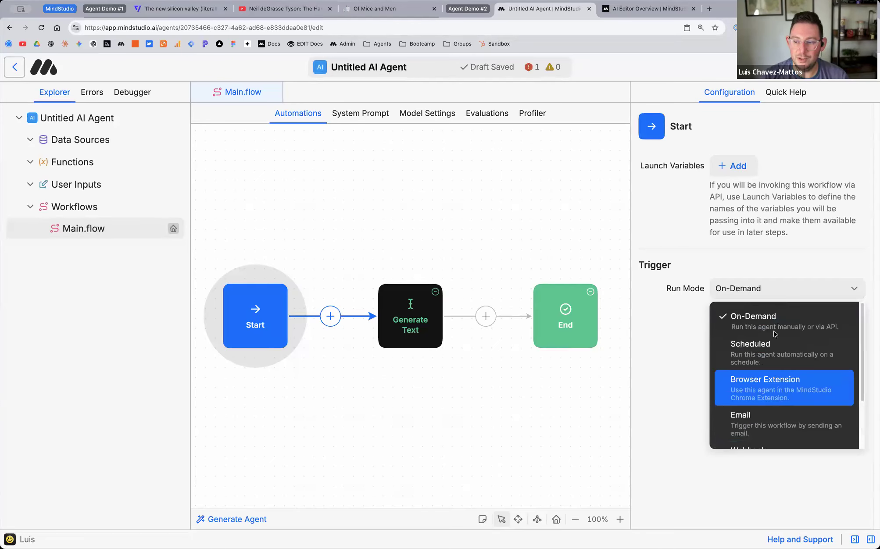
click(806, 381)
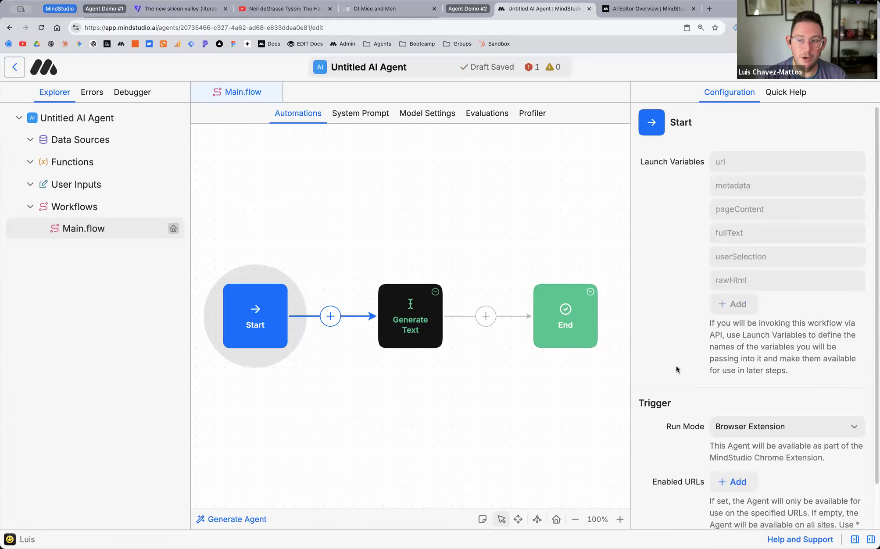
Step: Review the Start block's settings, highlight the pageContent launch variable, select everything on The Verge article and return to the editor
scroll(675, 368, down, 2)
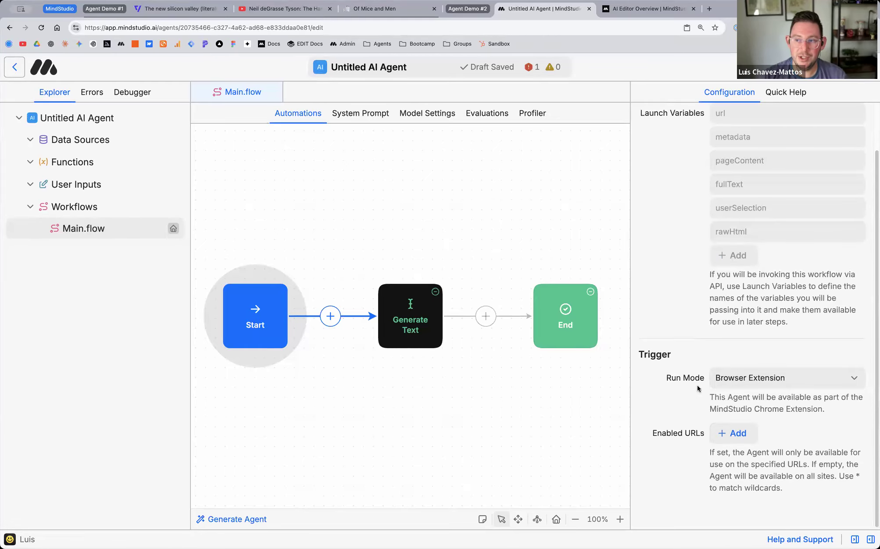
scroll(702, 386, up, 3)
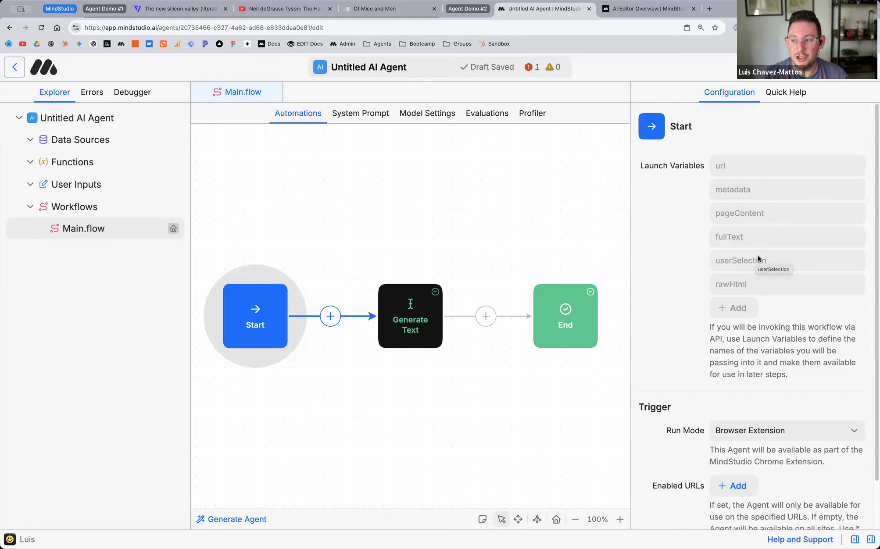
double_click(733, 213)
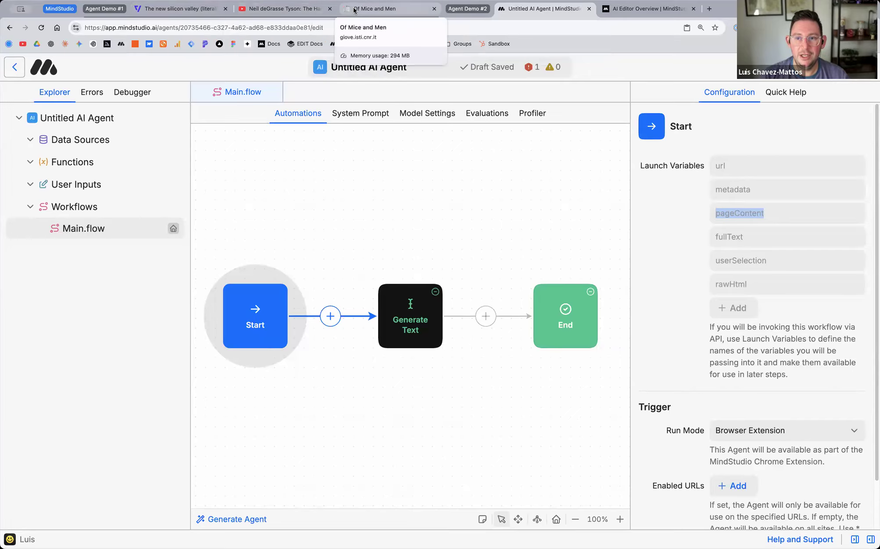
click(181, 9)
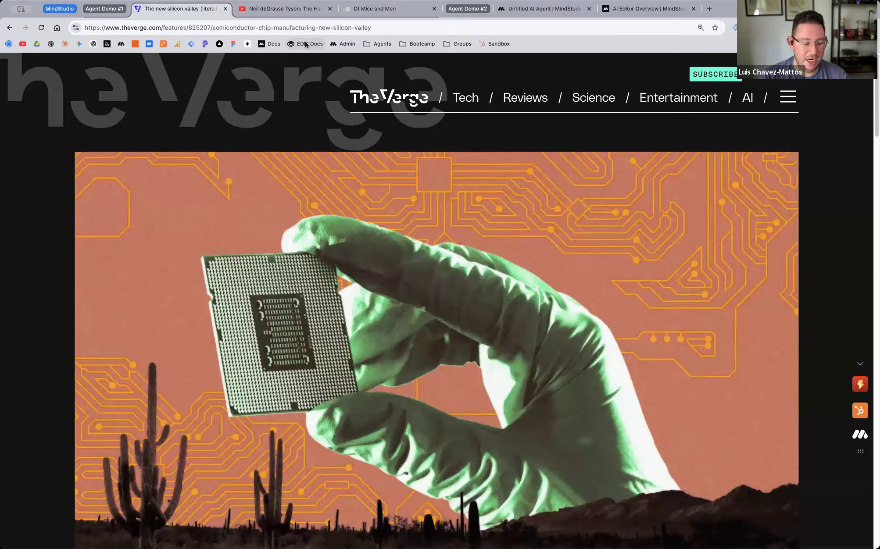
key(super+a)
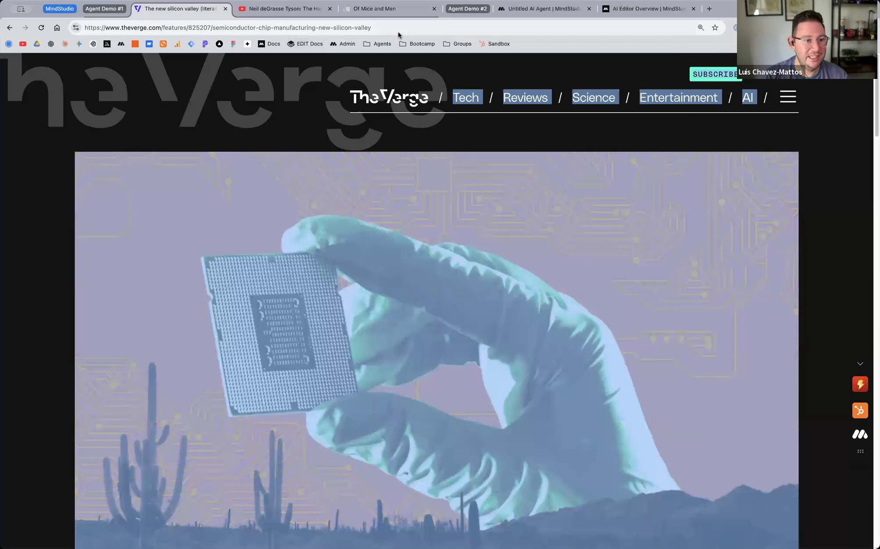
click(521, 15)
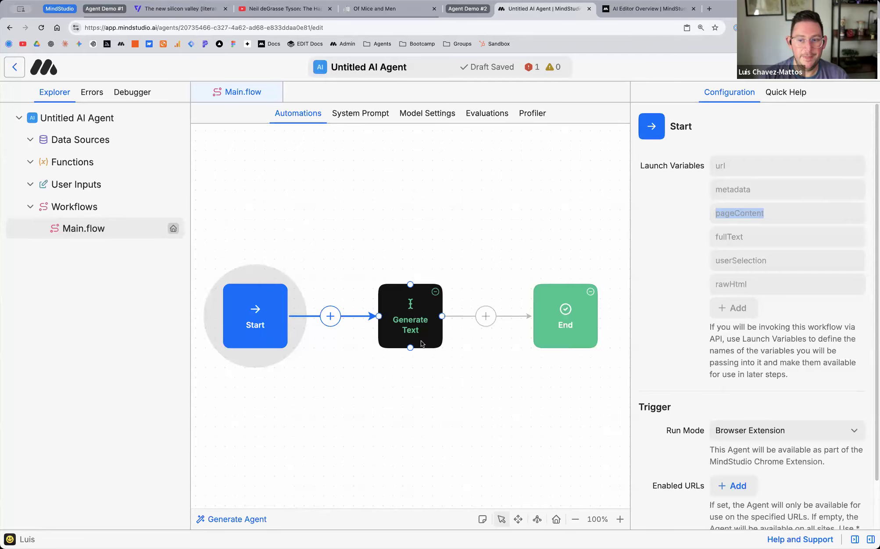
Step: Insert the {{pageContent}} variable into the Generate Text block's prompt and select the whole prompt
click(403, 324)
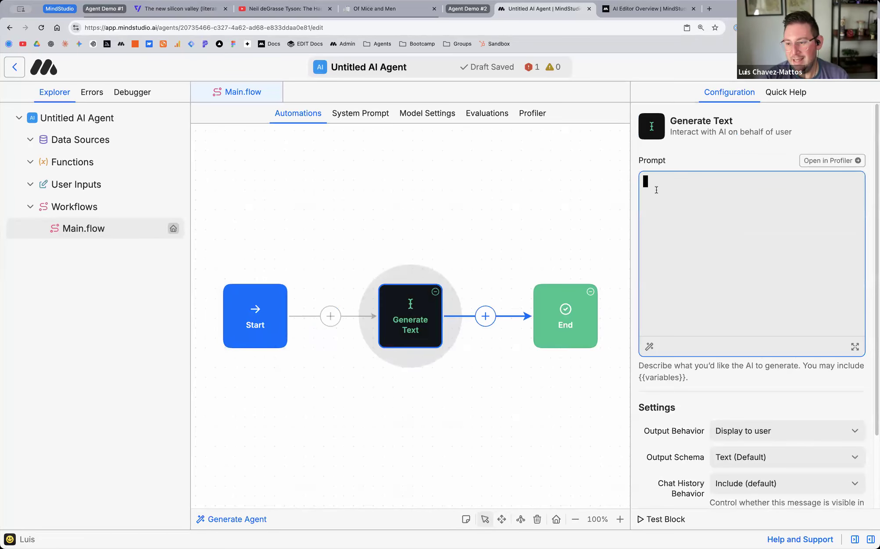
text({{)
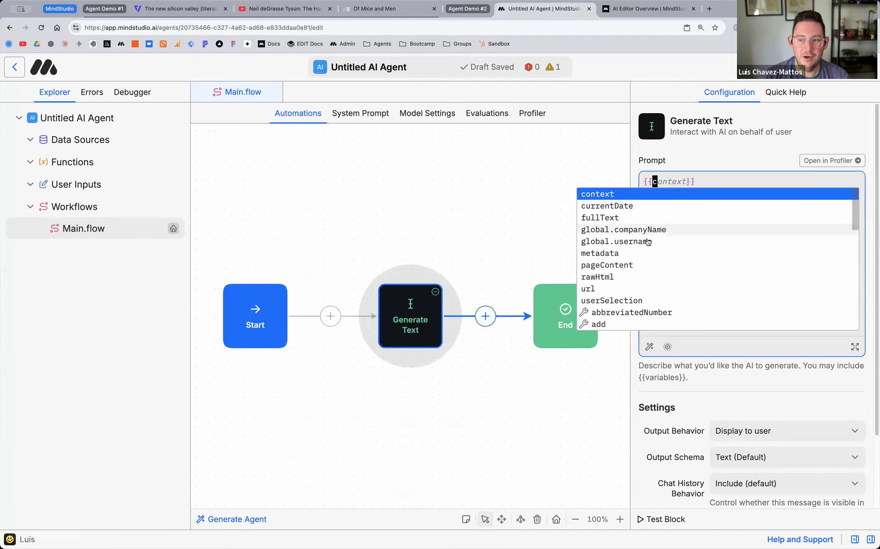
click(643, 270)
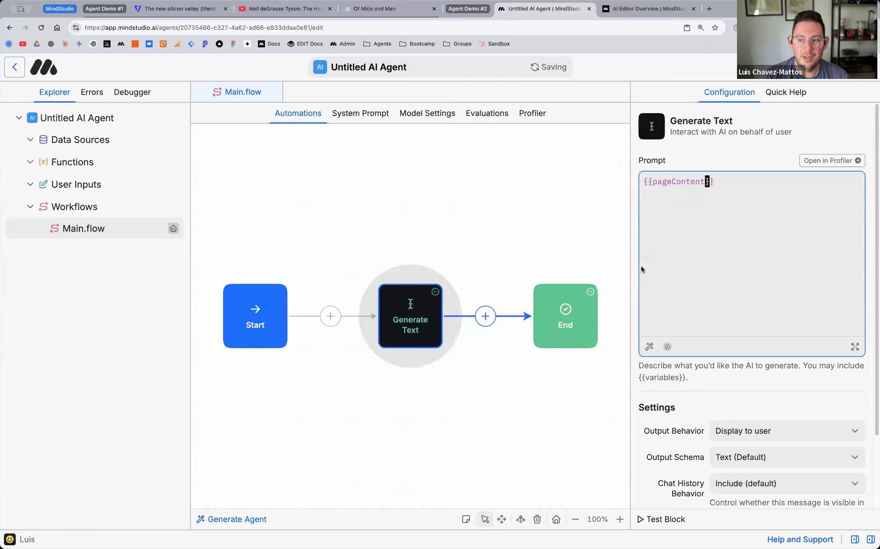
key(super+a)
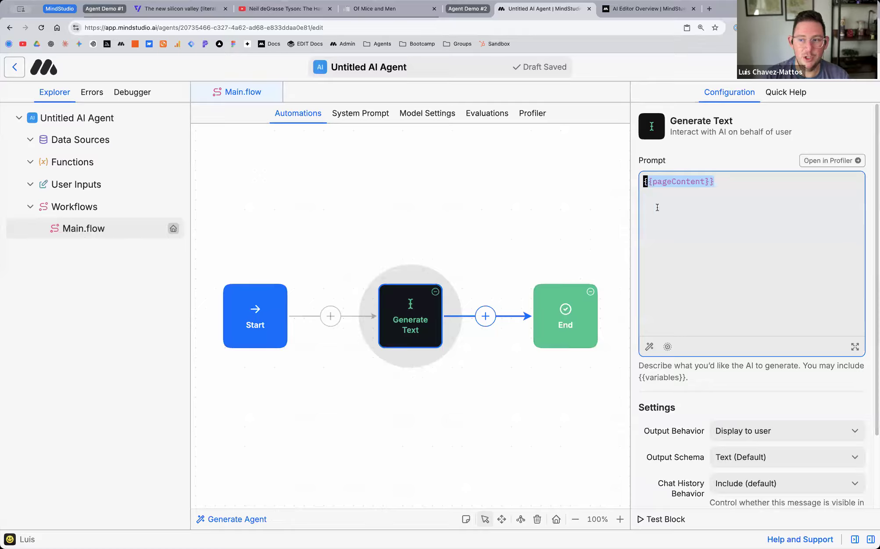
Step: Complete the Generate Text prompt below the {{pageContent}} variable with "Extract all key learnings from the content above."
click(654, 181)
click(647, 181)
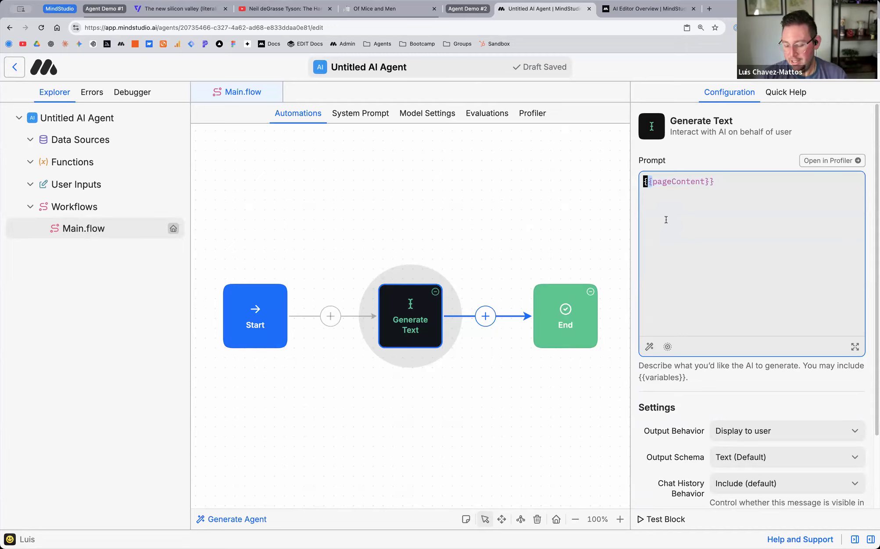
drag(718, 182, 642, 182)
click(746, 193)
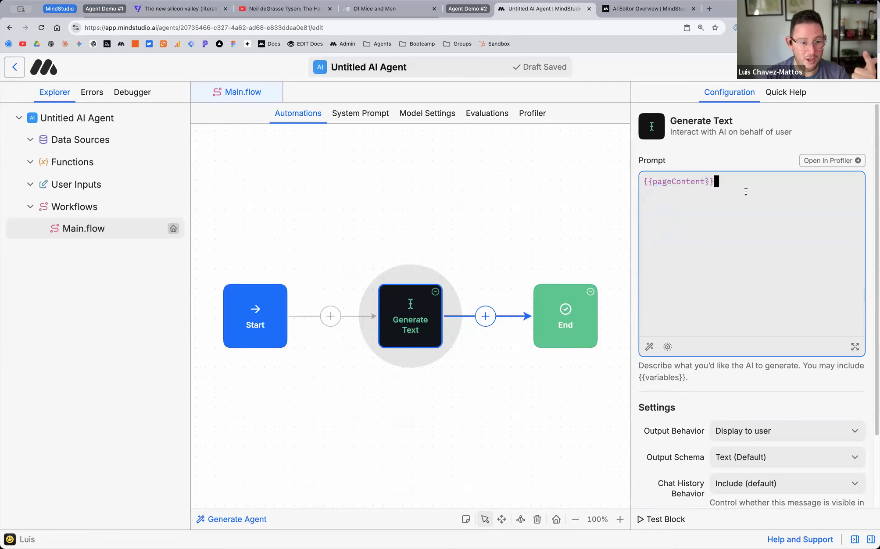
key(Return)
key(Return)
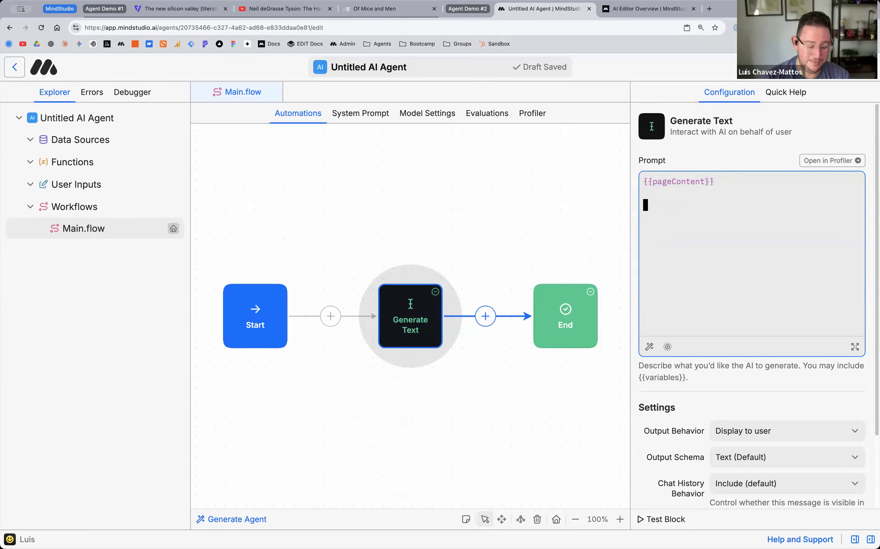
text(Extract a)
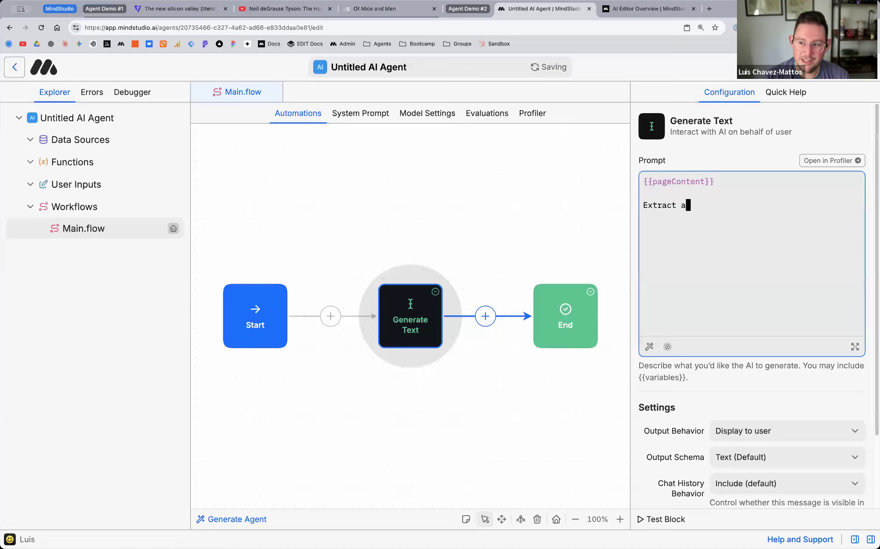
text(ll key learnings )
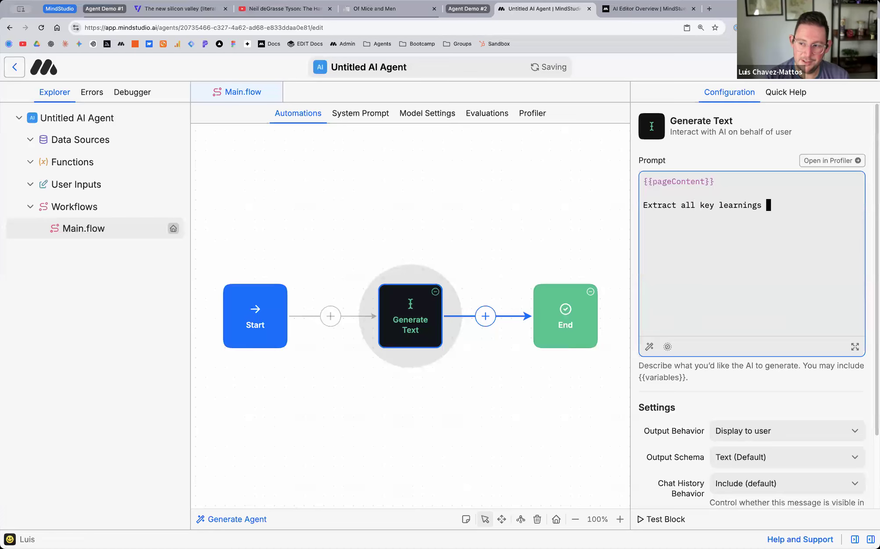
text(from t)
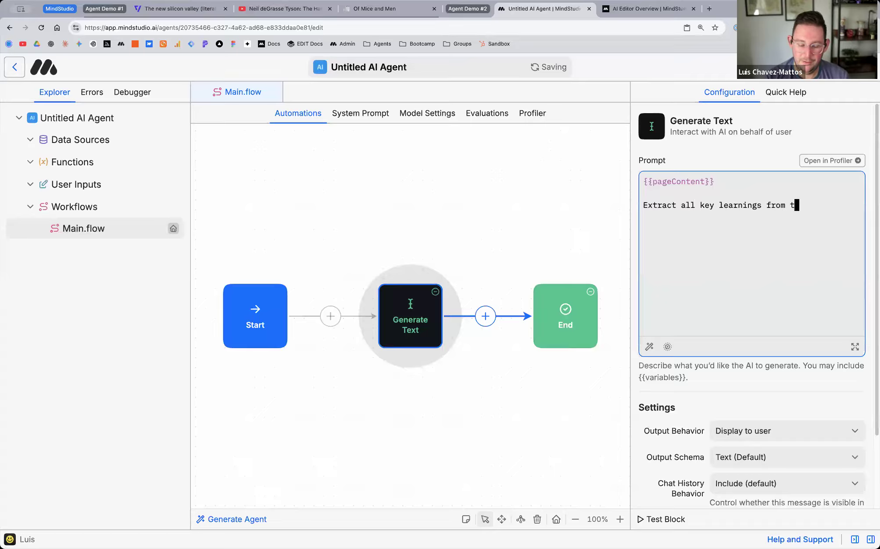
text(he content above.)
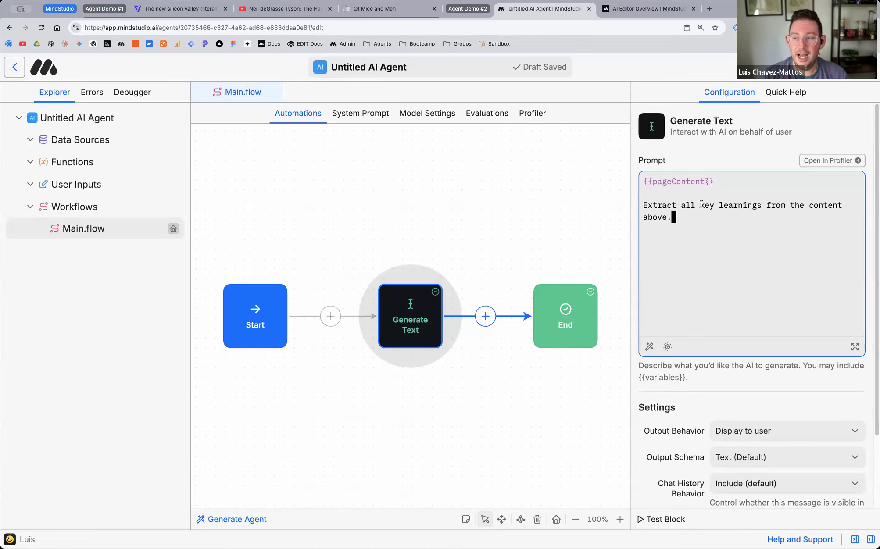
Step: Review the Generate Text block's prompt, output settings and model settings
scroll(698, 296, down, 2)
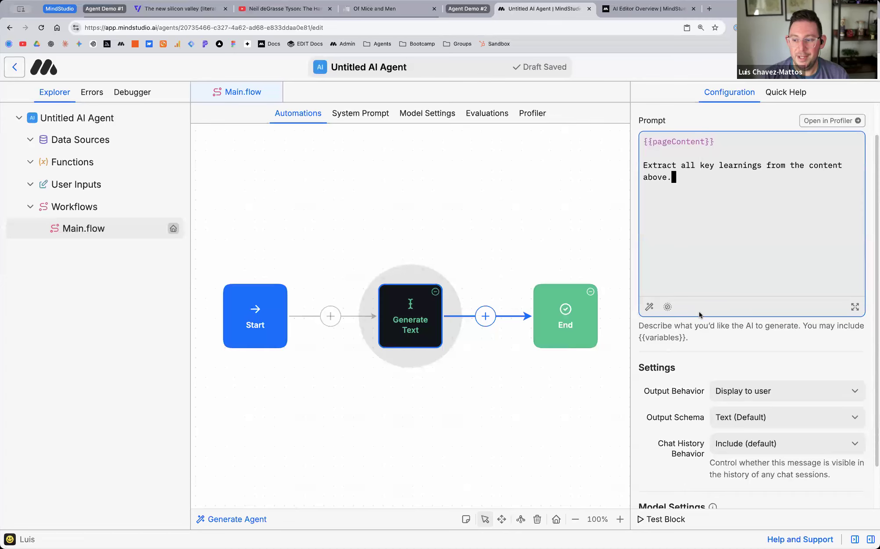
scroll(678, 336, down, 1)
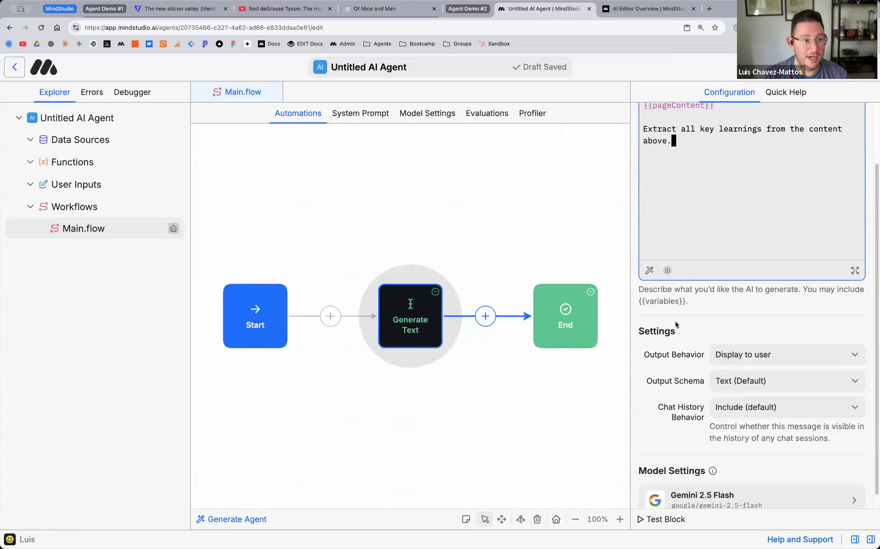
scroll(679, 321, up, 3)
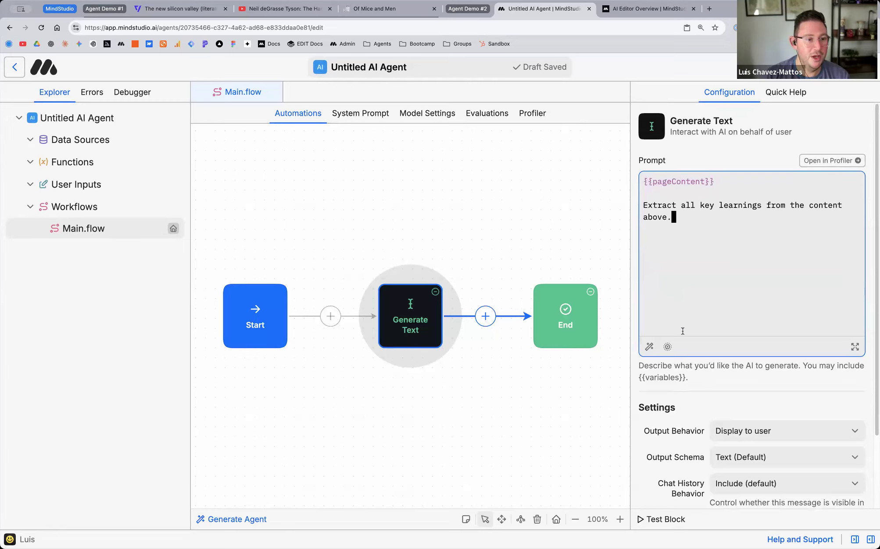
scroll(719, 372, down, 1)
scroll(709, 363, up, 1)
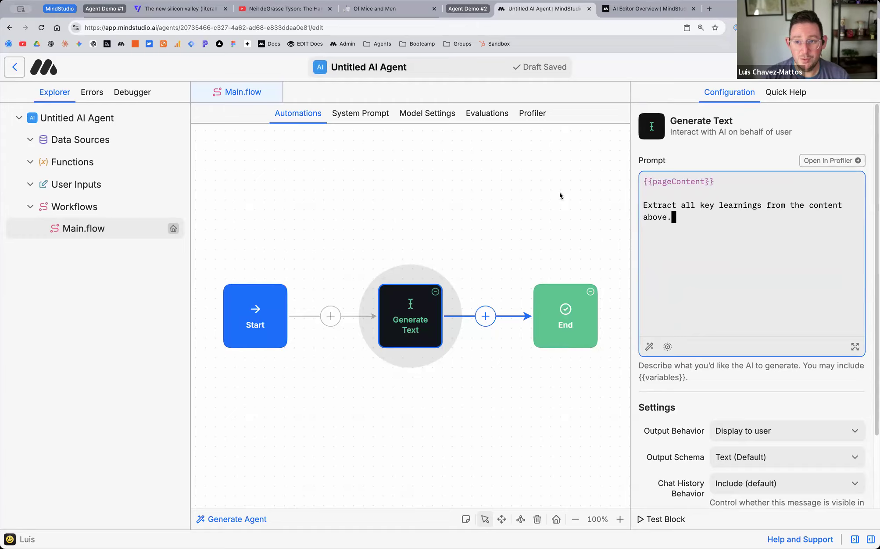
Step: Open the agent's underlying model selection, compare the favorite models' token prices and context windows, and close it without switching models
click(434, 116)
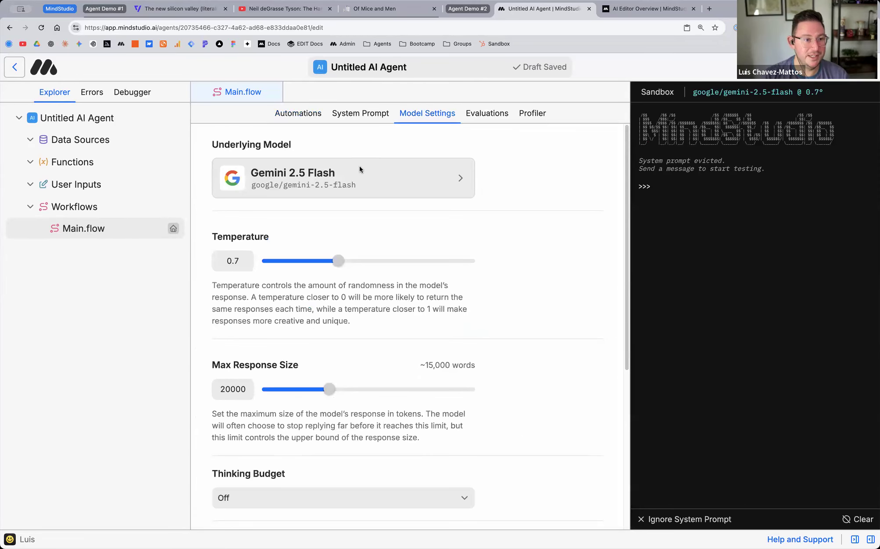
click(388, 180)
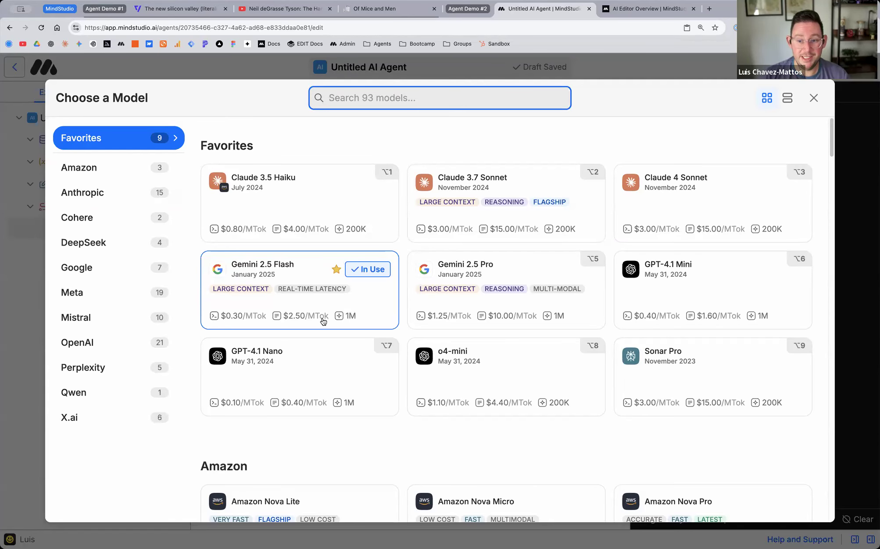
mouse_move(345, 321)
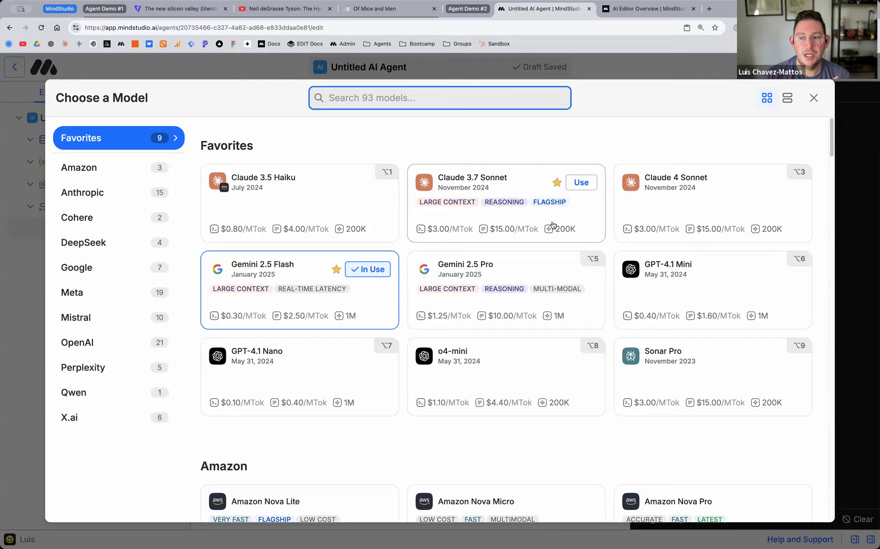
mouse_move(558, 232)
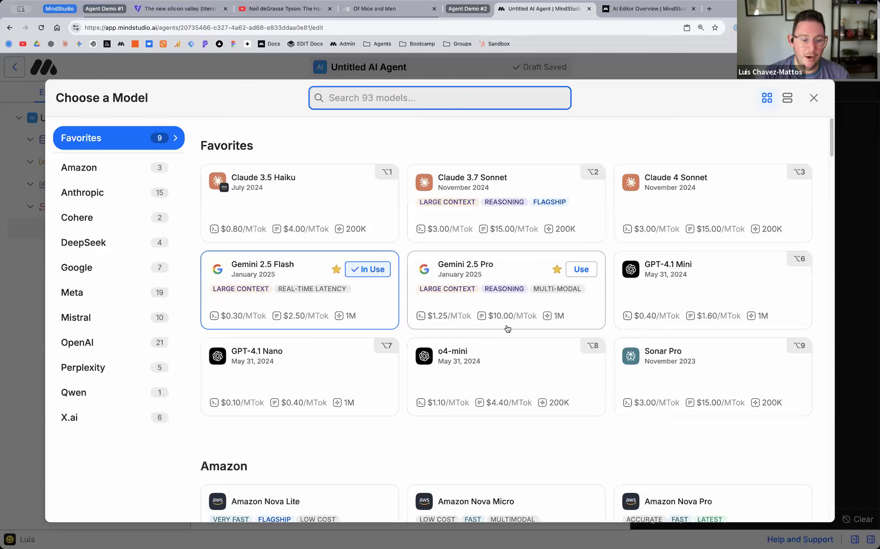
scroll(508, 329, down, 1)
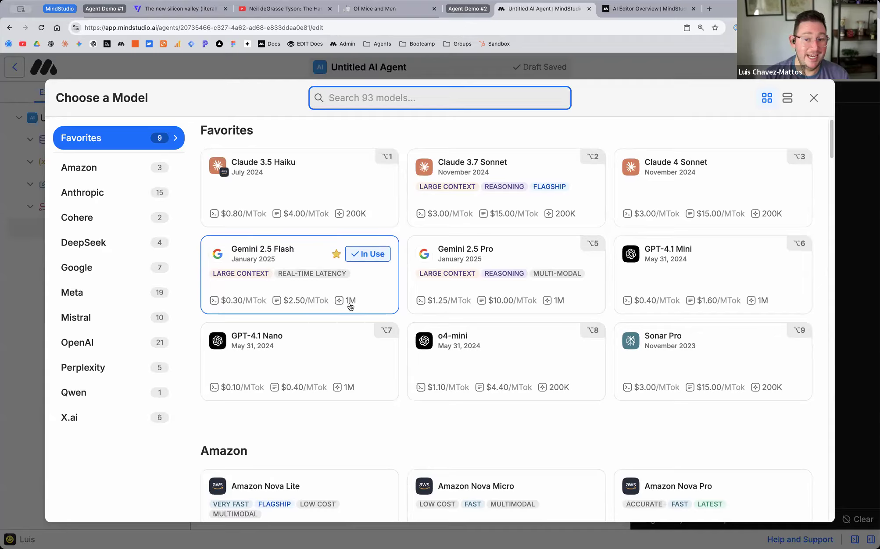
mouse_move(349, 302)
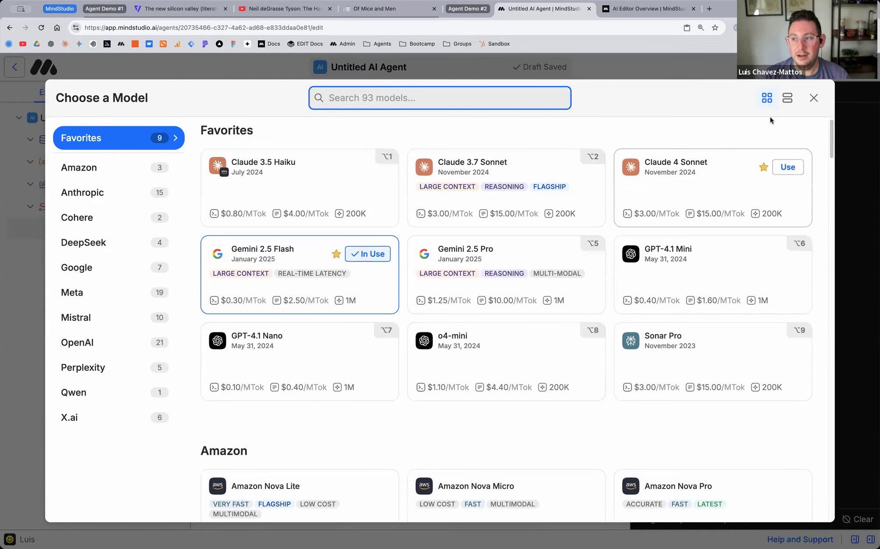
click(813, 99)
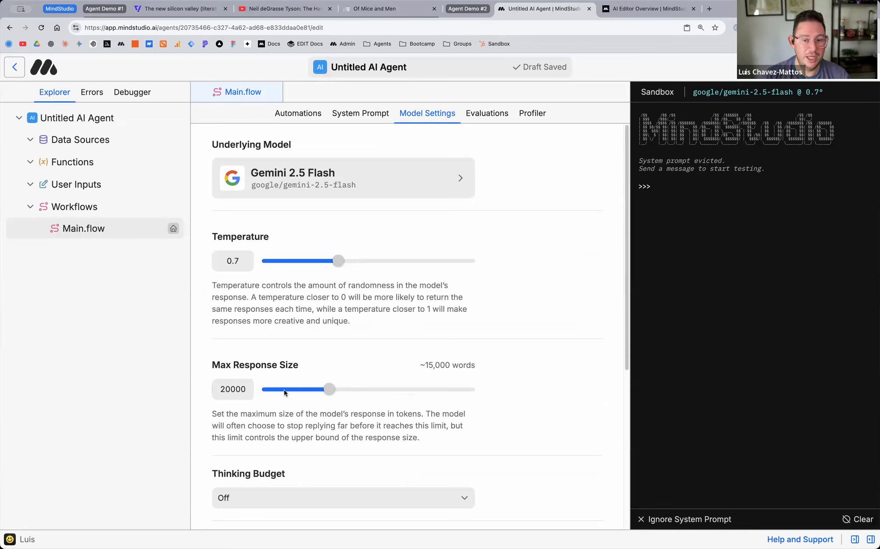
Step: Set the model's Max Response Size to 100 tokens
double_click(231, 389)
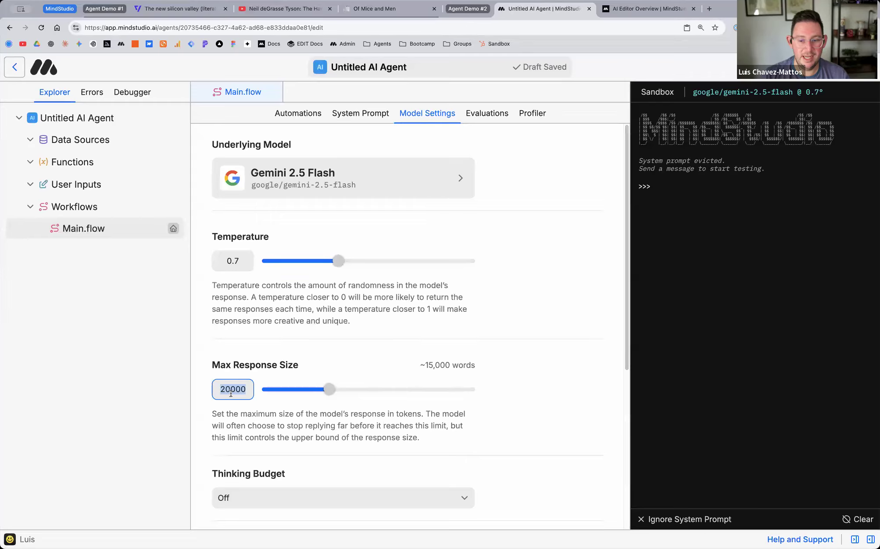
text(100)
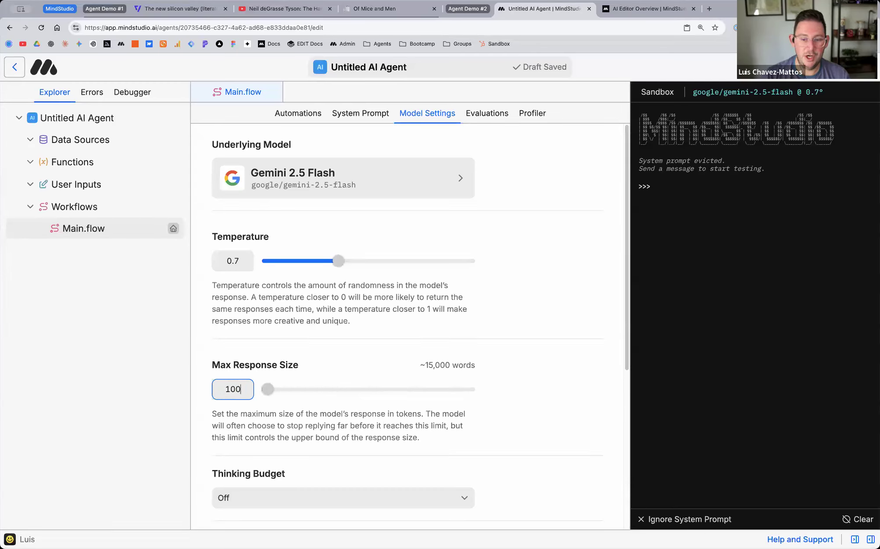
click(475, 443)
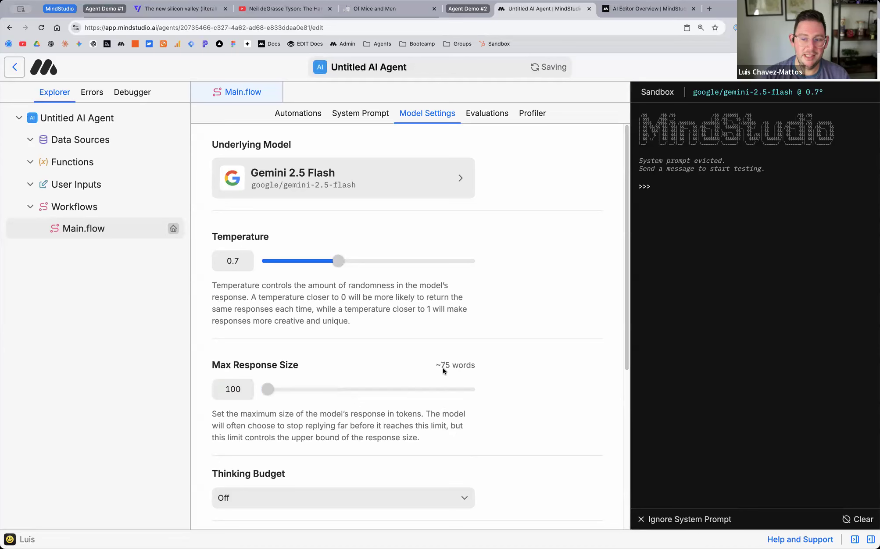
Step: Set the model's Max Response Size to 4 tokens
key(super+equal)
key(super+equal)
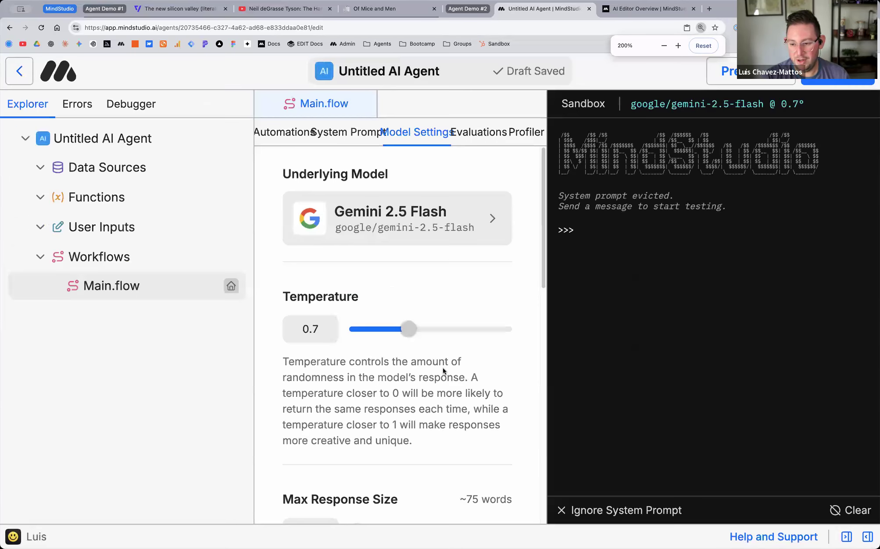
scroll(441, 350, down, 3)
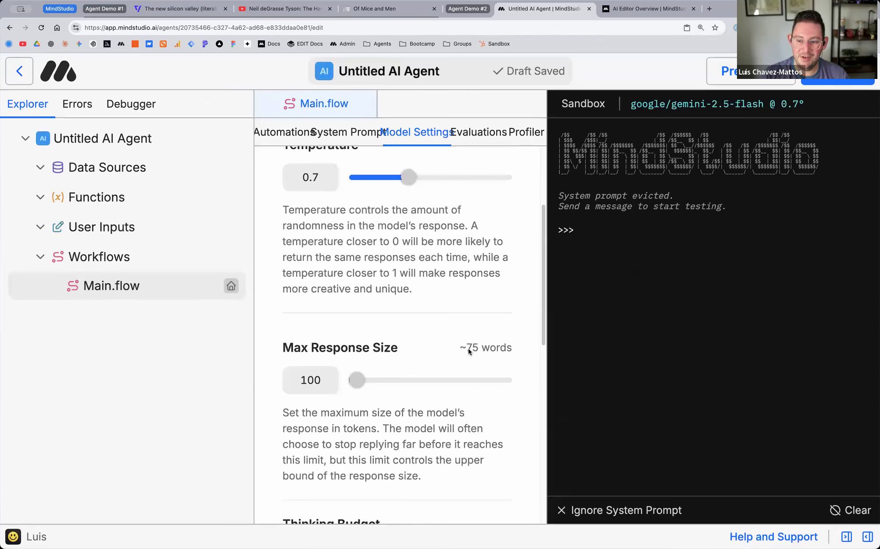
double_click(311, 380)
text(4)
click(471, 356)
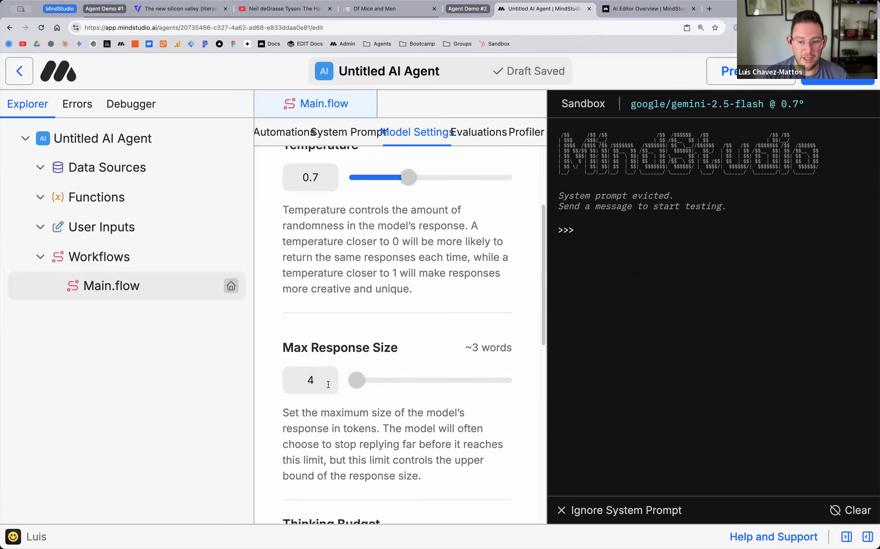
Step: Raise the model's Max Response Size to about 32,401 tokens
drag(359, 380, 428, 383)
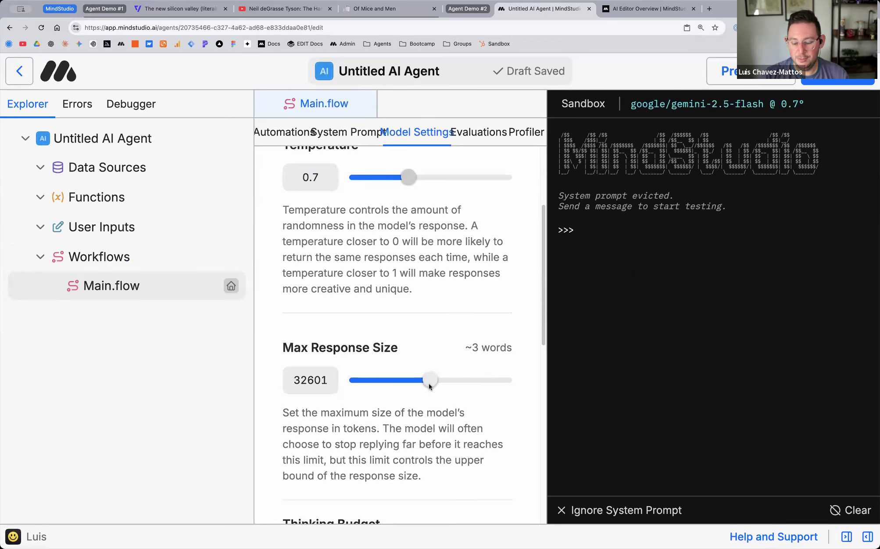
key(super+minus)
key(super+minus)
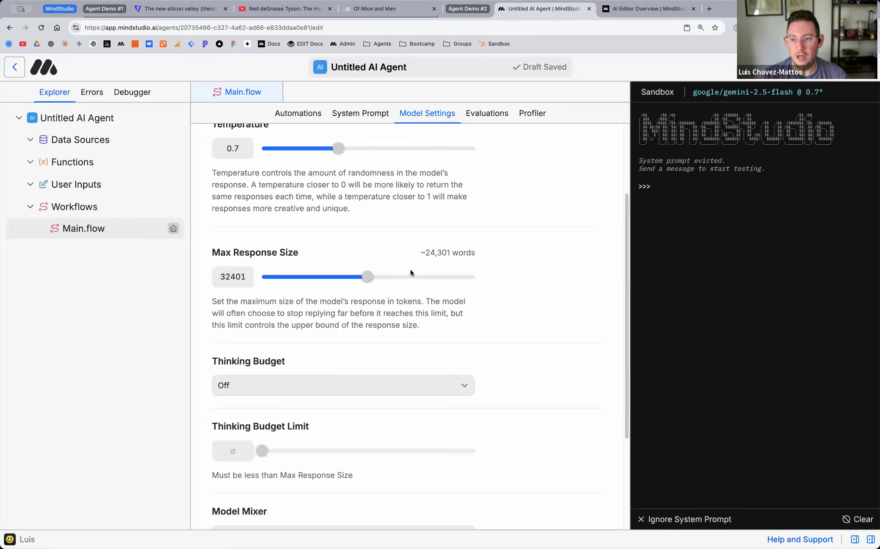
scroll(411, 270, up, 3)
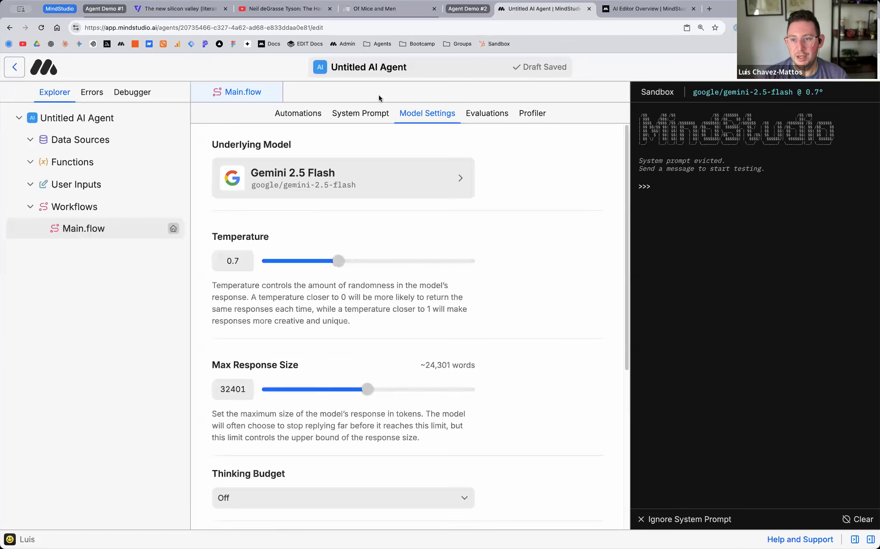
Step: View the Of Mice and Men PDF, close the MindStudio side panel there, and return to the agent's model settings
click(362, 9)
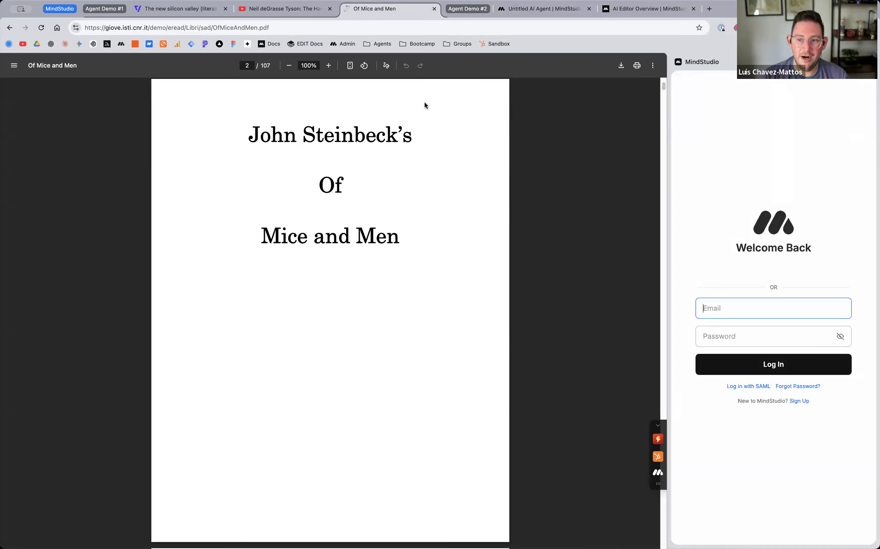
click(870, 63)
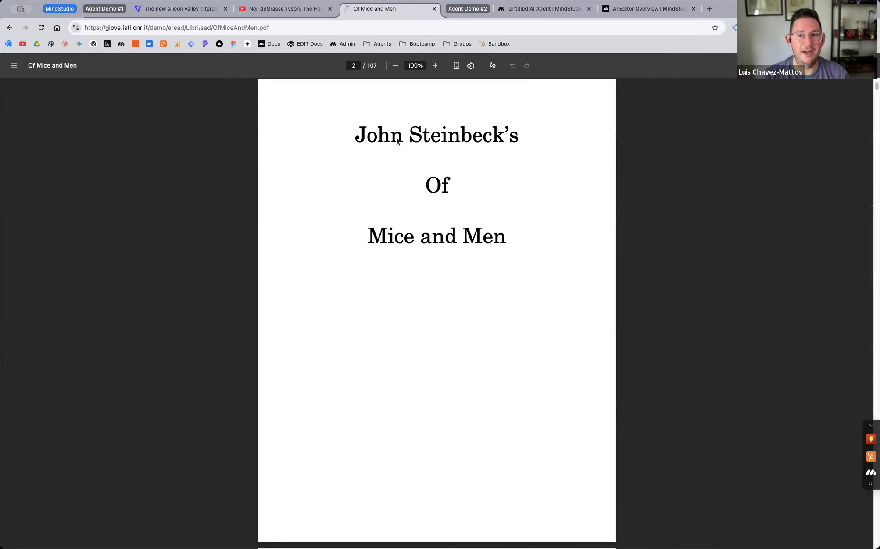
click(554, 10)
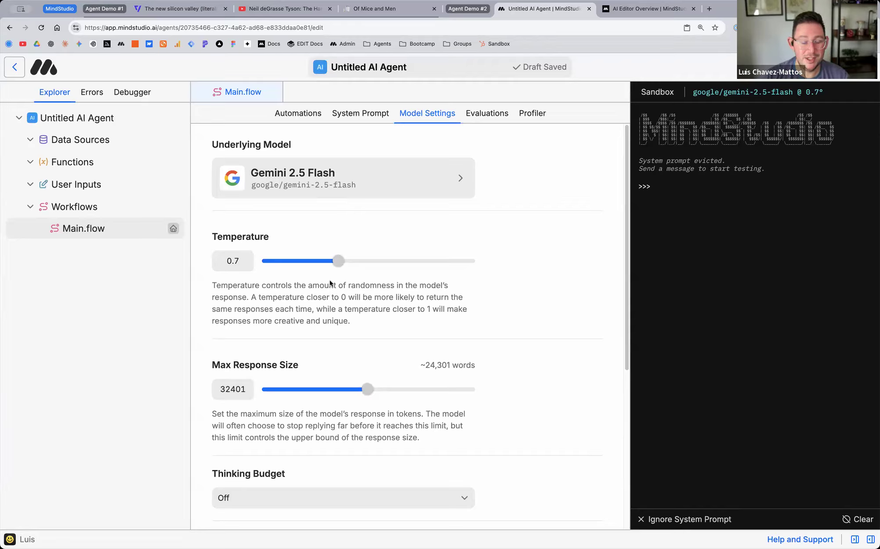
Step: Try the model's temperature at 2, 0.1 and 0.8, and set it back to 0.7
drag(336, 261, 542, 261)
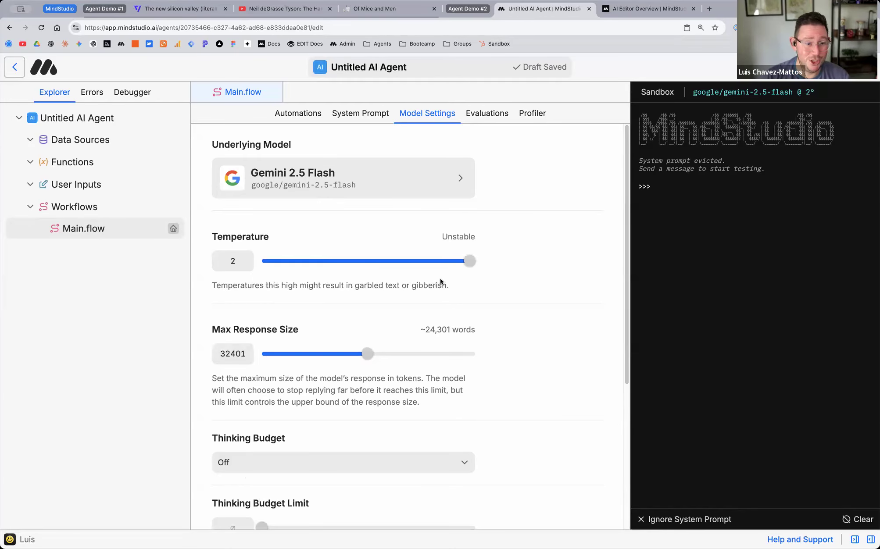
drag(471, 266, 263, 265)
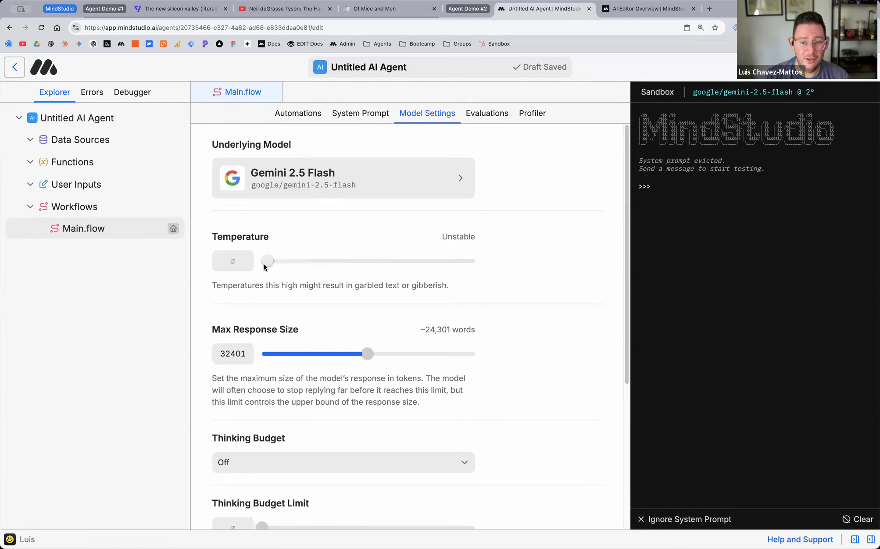
click(268, 265)
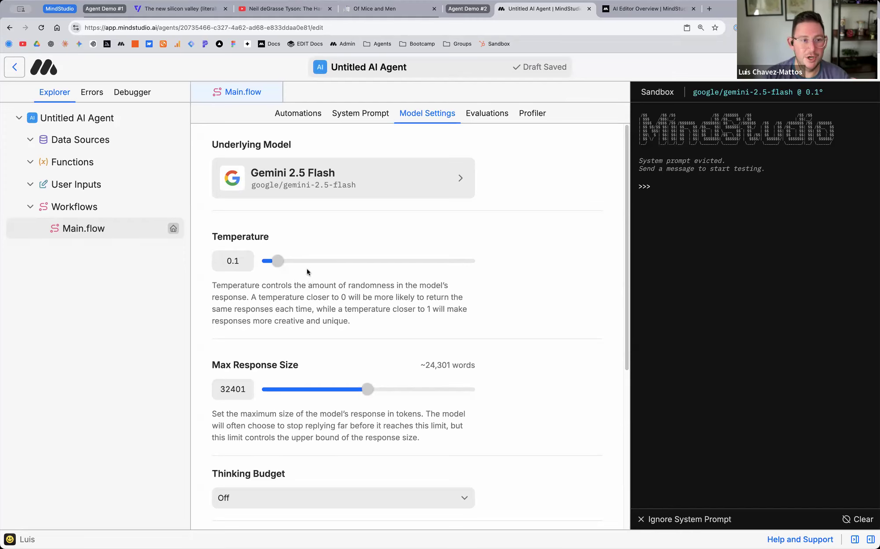
drag(285, 258, 344, 263)
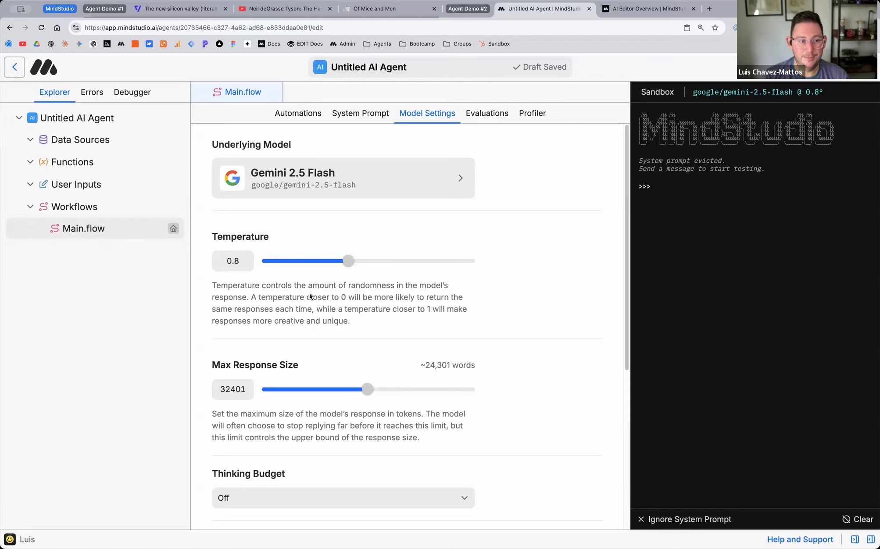
click(337, 261)
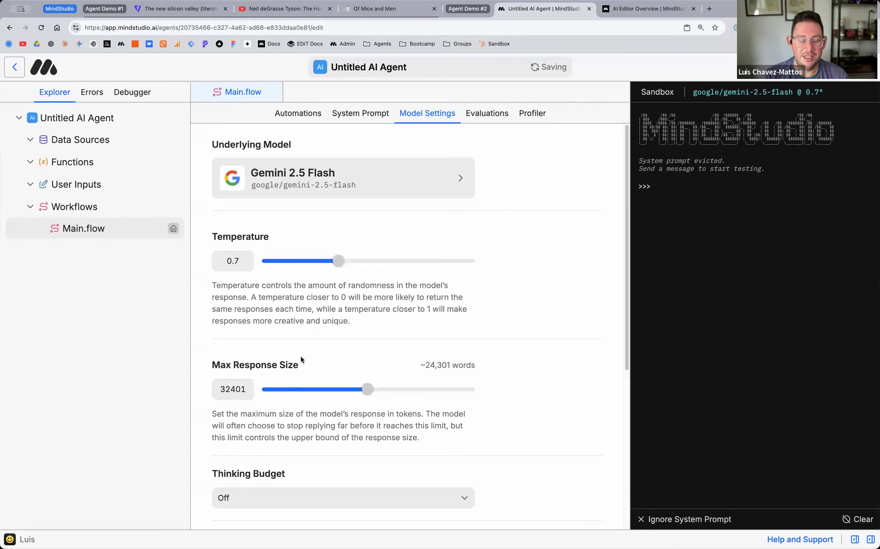
Step: Raise the model's Max Response Size to 54101 tokens and look over the remaining model settings
scroll(294, 342, down, 3)
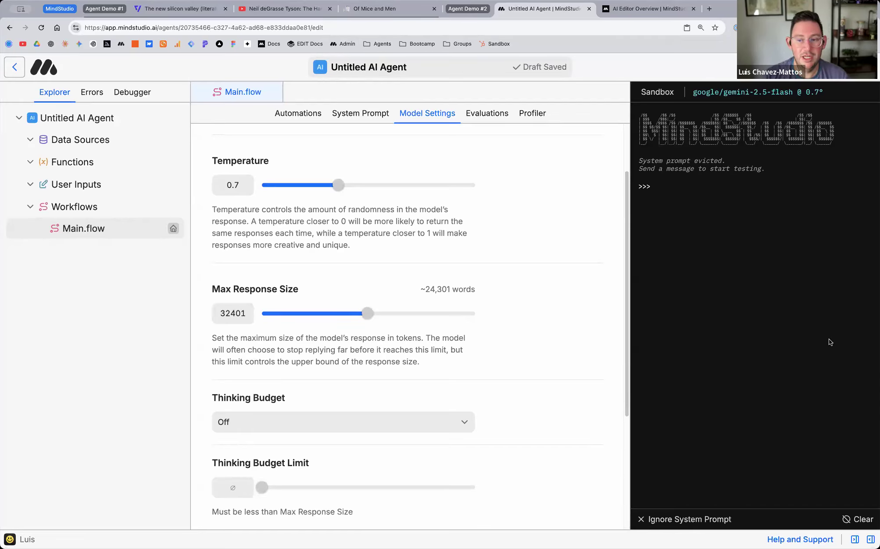
drag(366, 313, 437, 314)
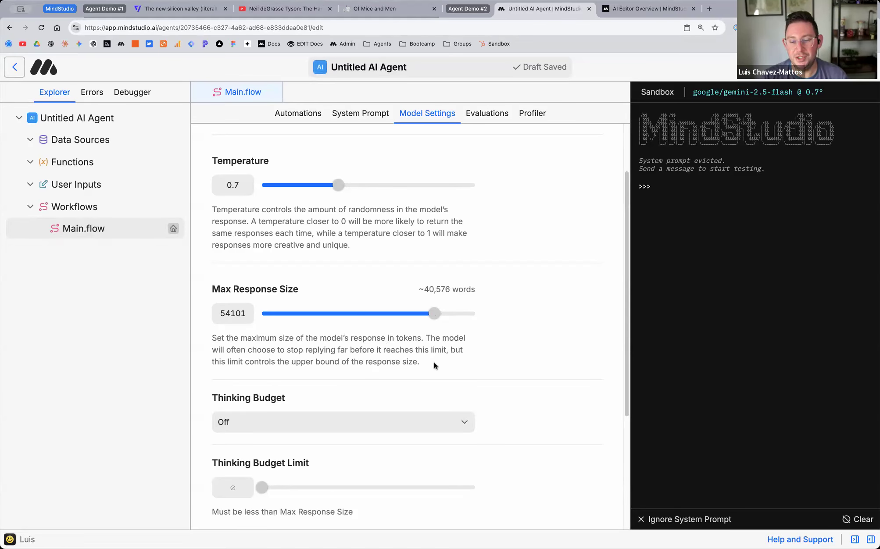
scroll(387, 308, up, 2)
scroll(396, 310, down, 4)
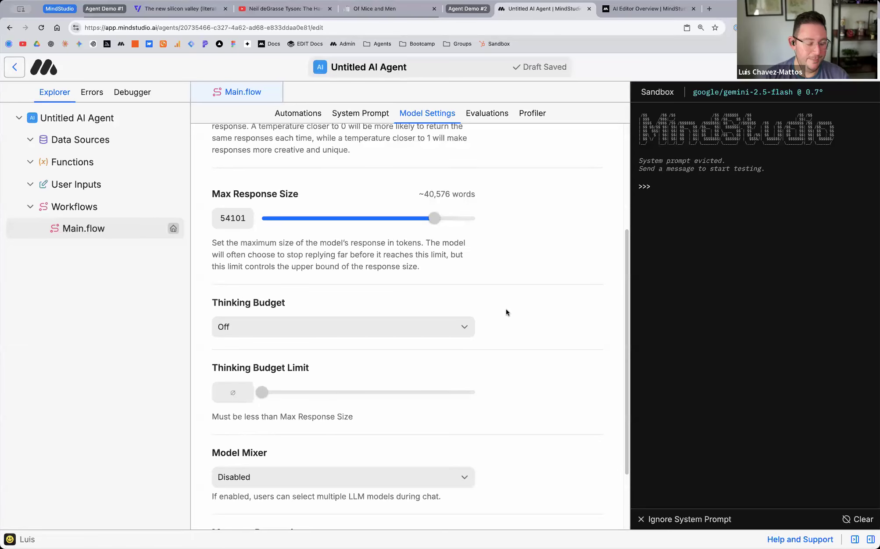
scroll(386, 217, up, 4)
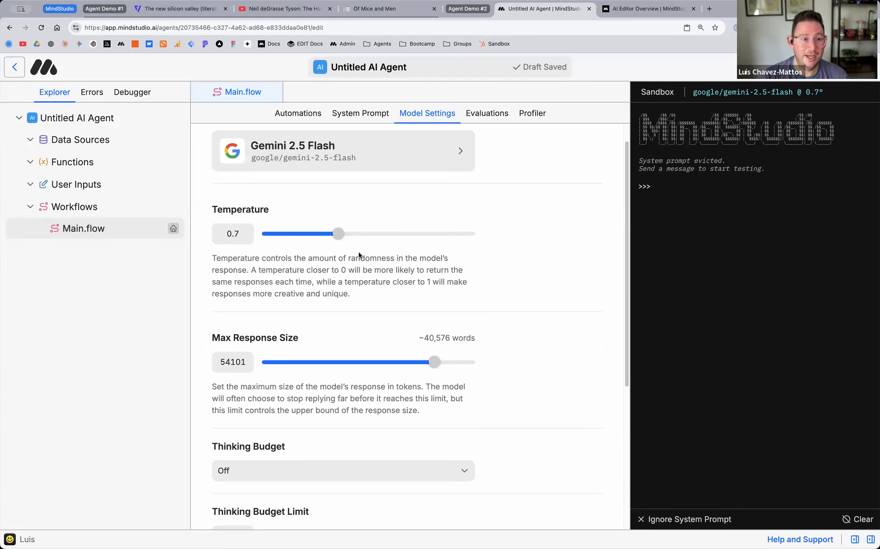
Step: Revisit the automation flow, open the Profiler, and set the second profile's model to Claude 4 Sonnet
click(350, 112)
click(300, 117)
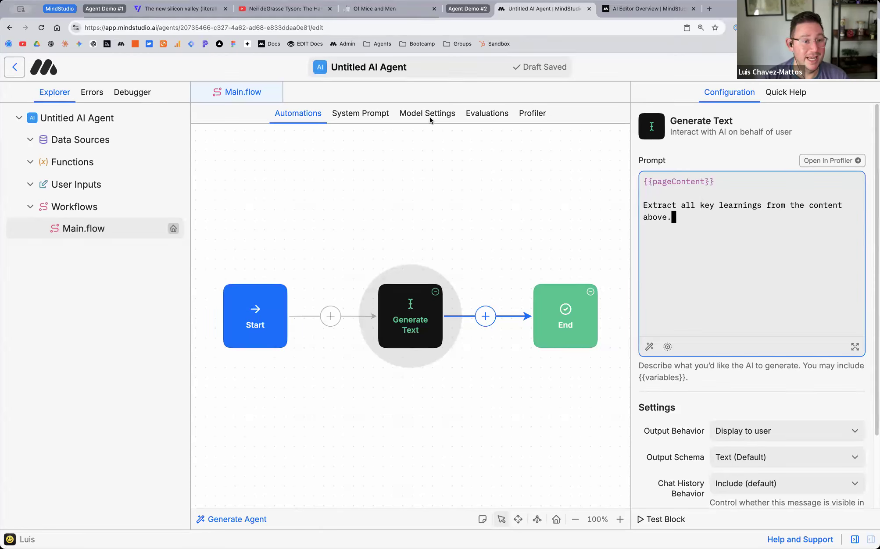
click(534, 114)
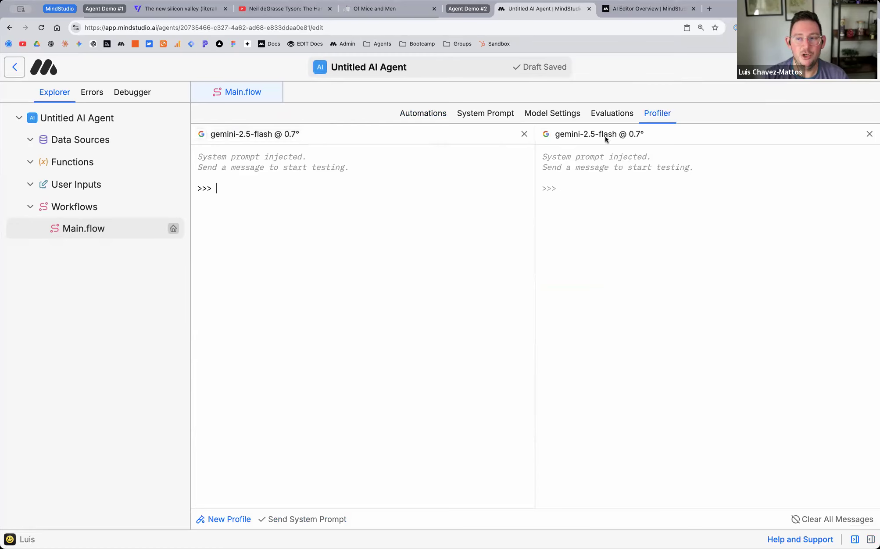
click(586, 136)
click(634, 194)
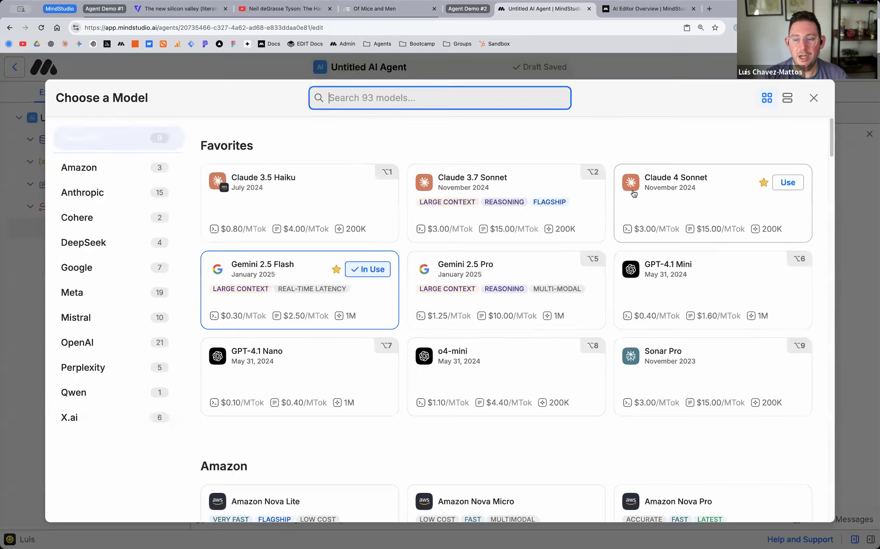
click(752, 182)
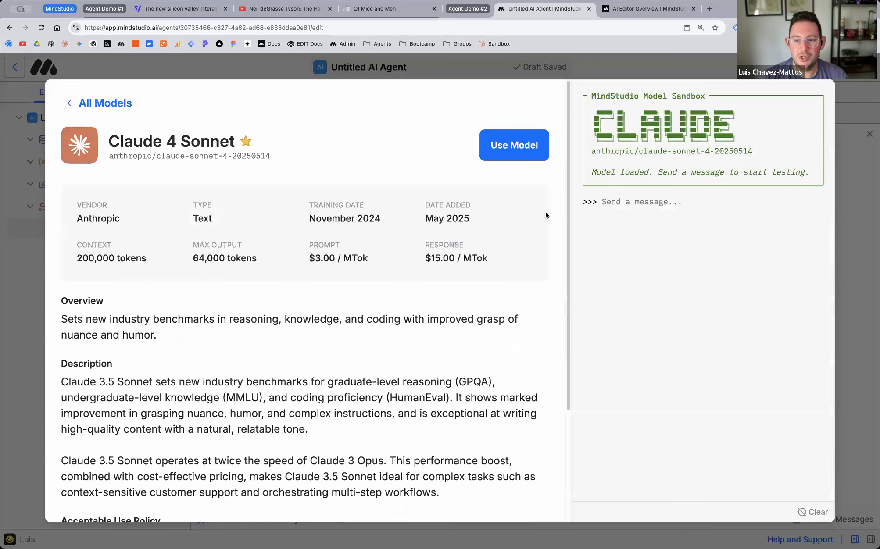
click(522, 148)
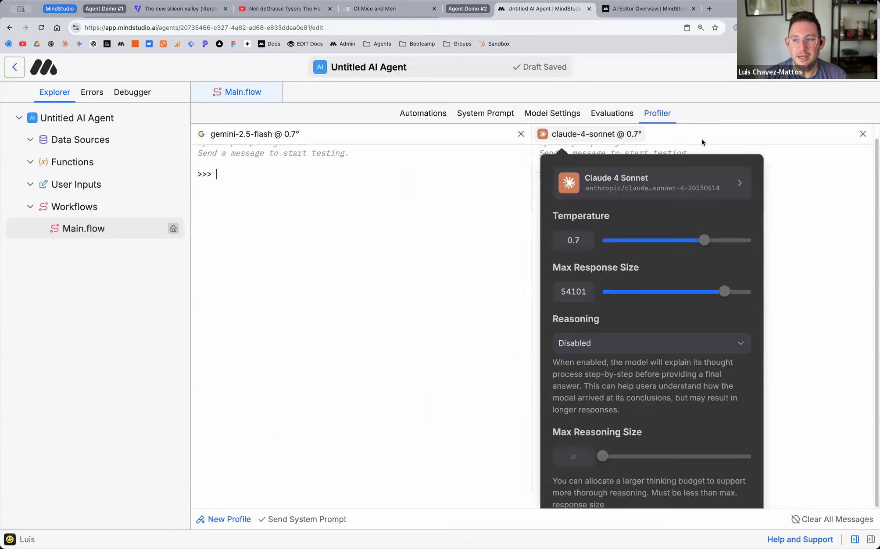
click(701, 139)
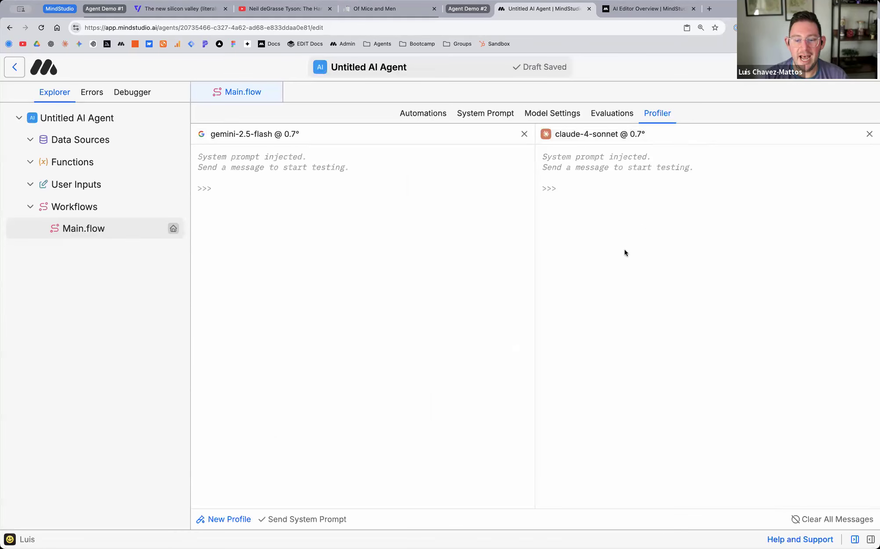
Step: Add two more profiles to the Profiler and set the third profile's model to GPT-4.1 Mini
click(224, 519)
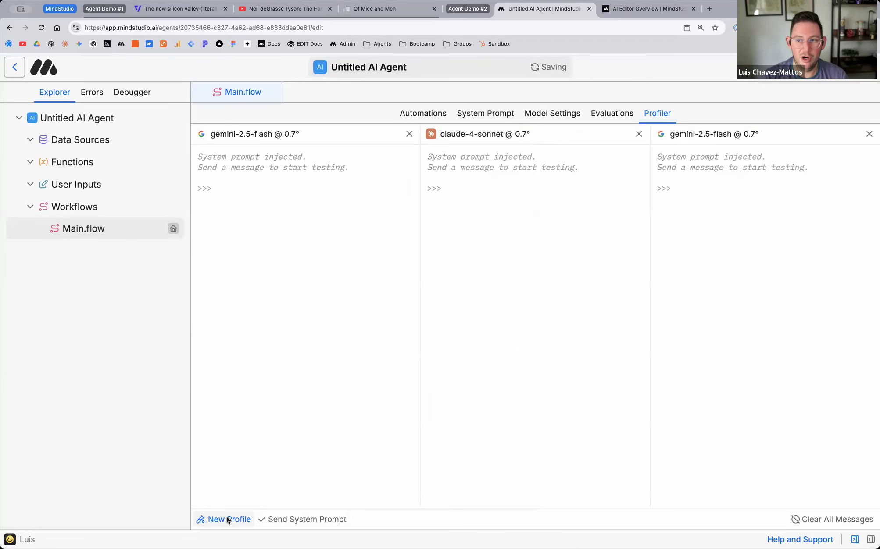
click(221, 514)
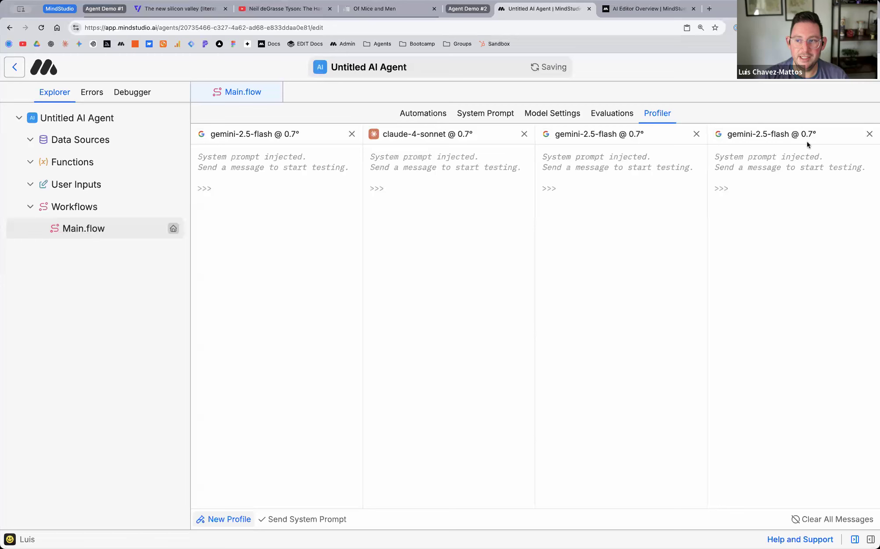
click(588, 136)
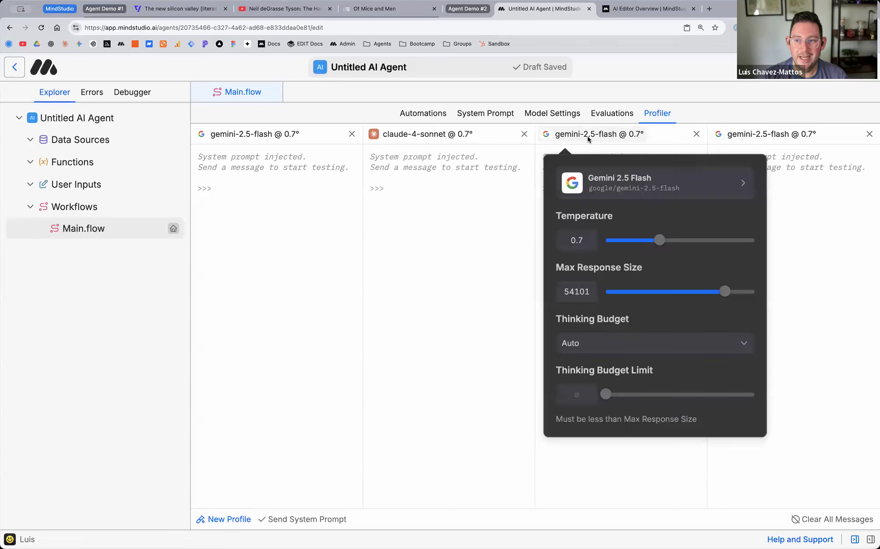
click(613, 185)
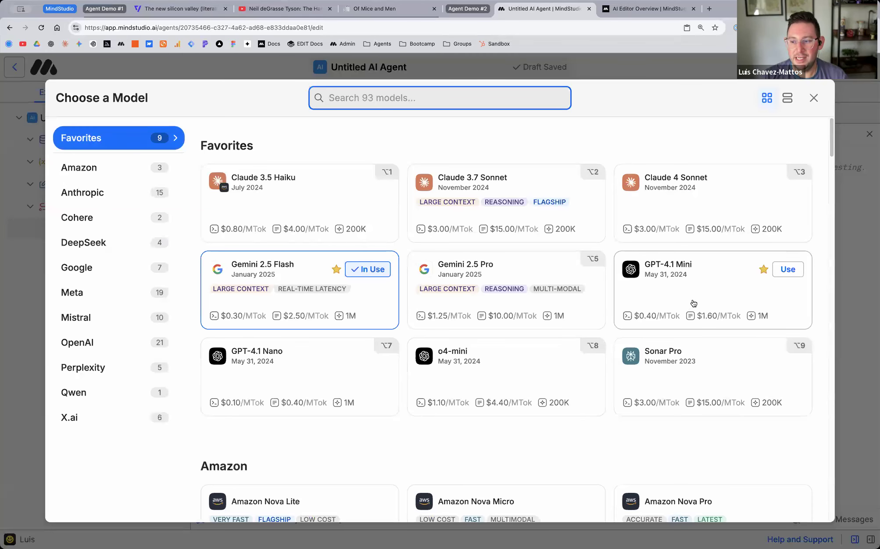
click(709, 301)
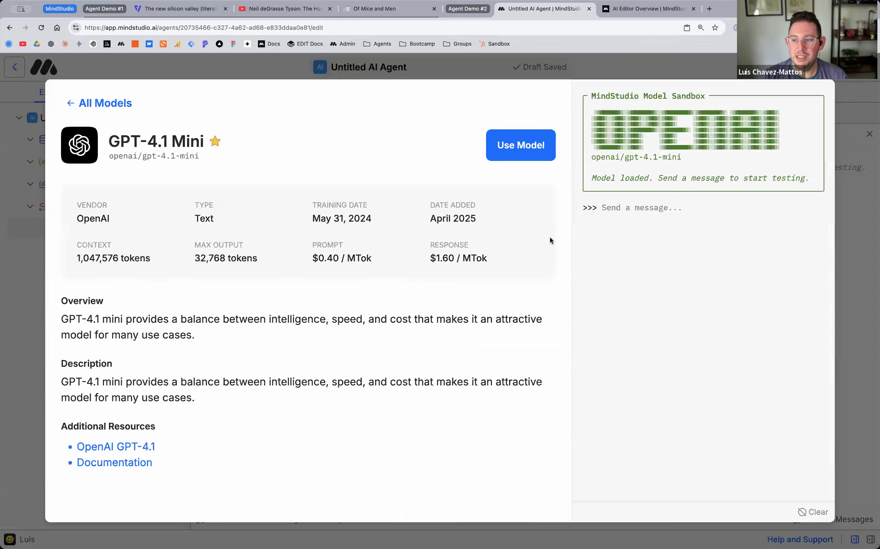
click(520, 145)
Step: Set the fourth profile's model to Perplexity's Sonar
click(775, 134)
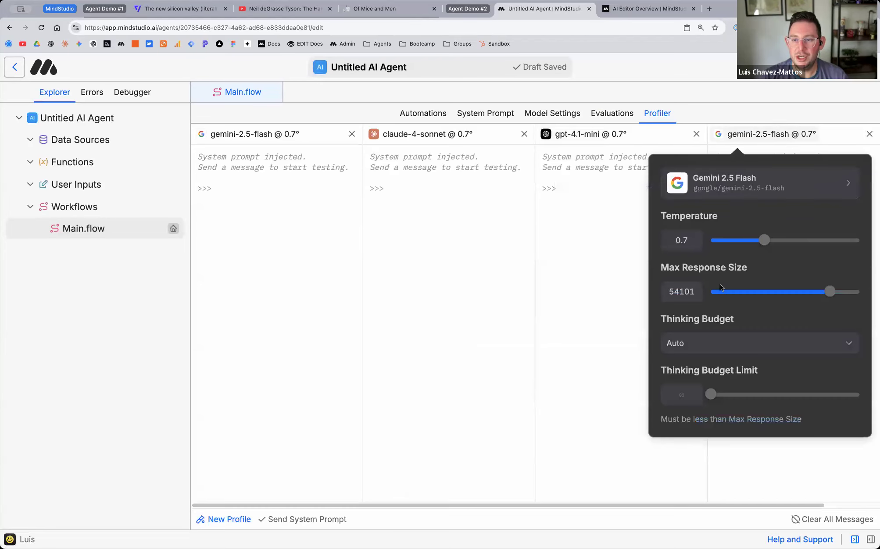
click(729, 184)
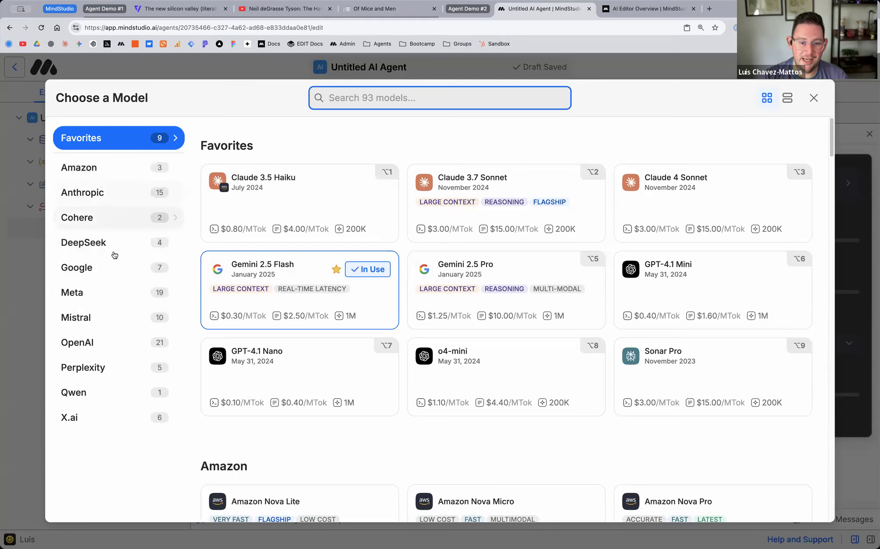
click(108, 171)
scroll(288, 261, down, 2)
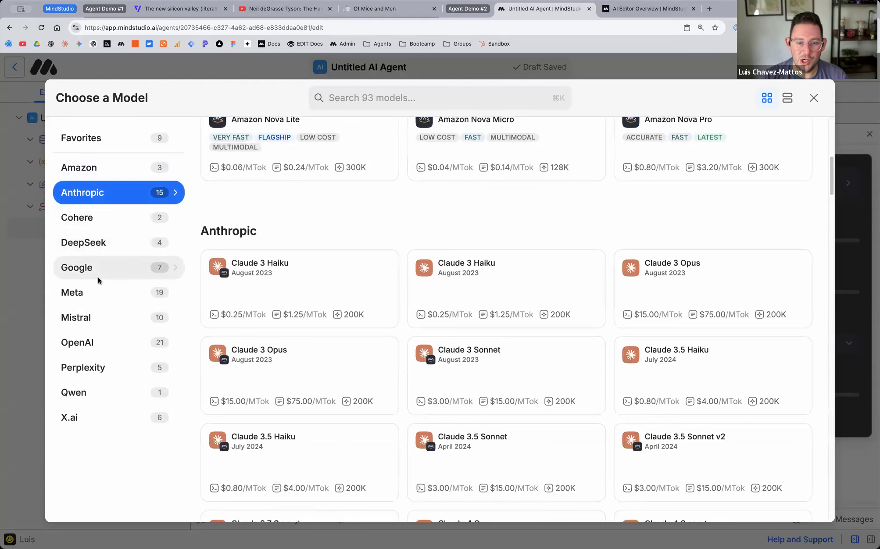
click(118, 368)
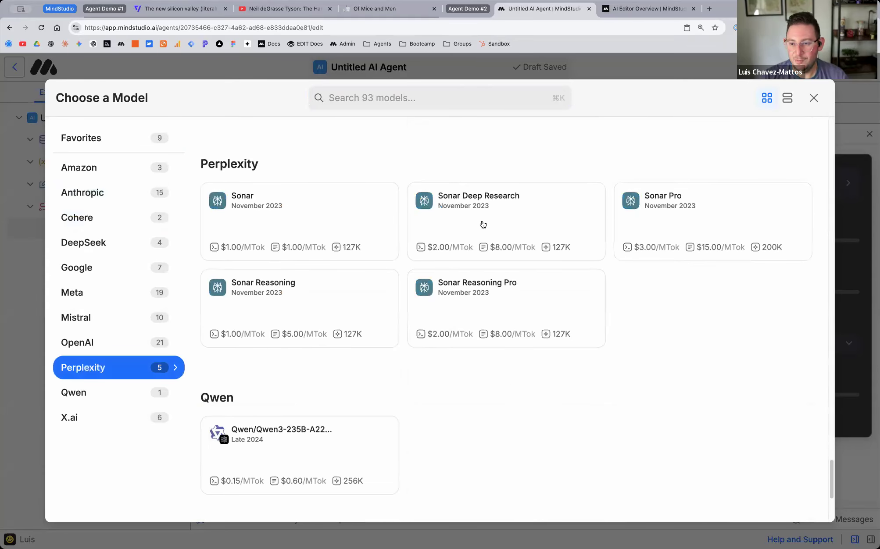
click(264, 213)
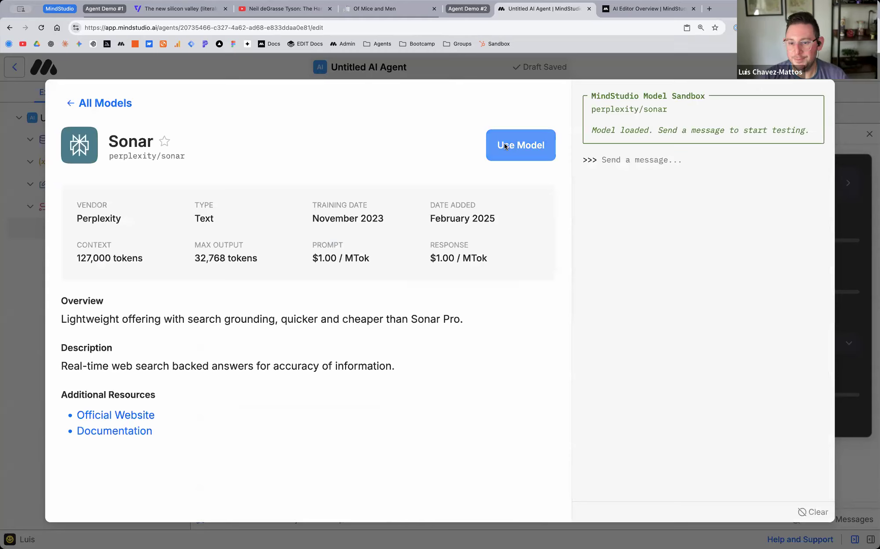
click(505, 143)
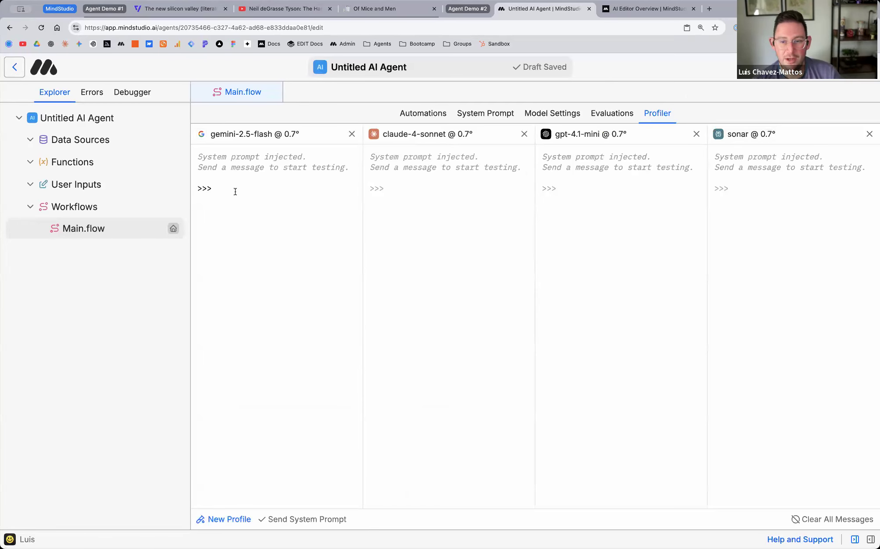
Step: Send the prompt "Write me a long story about a dog and a racecar" to all four profiled models
text(Write )
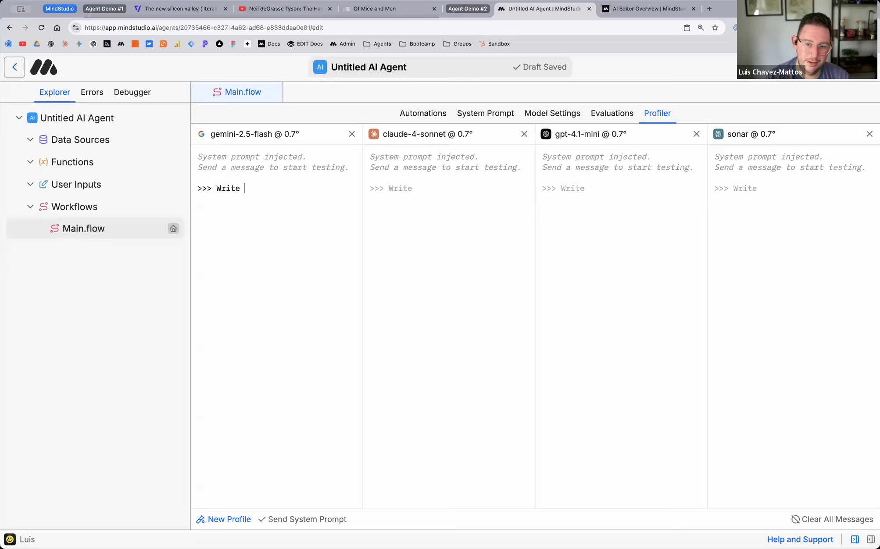
text(me a long story about a)
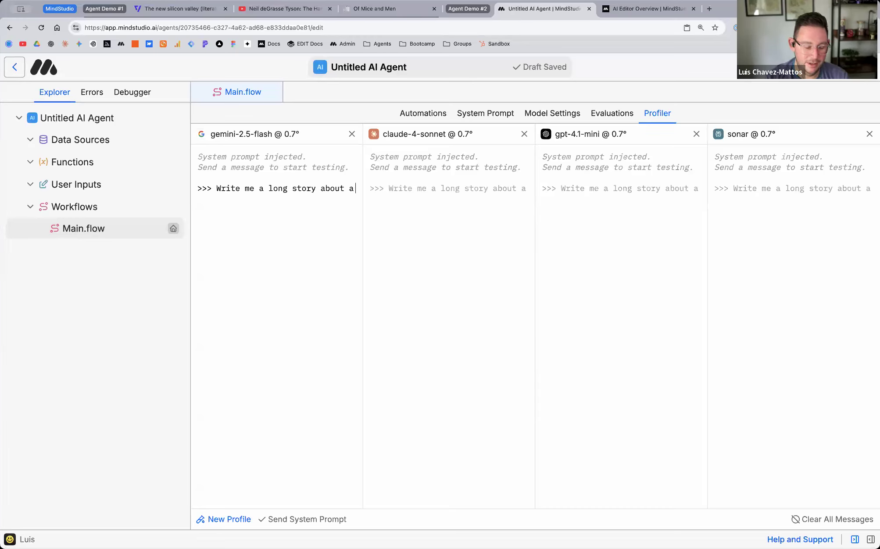
text( dog )
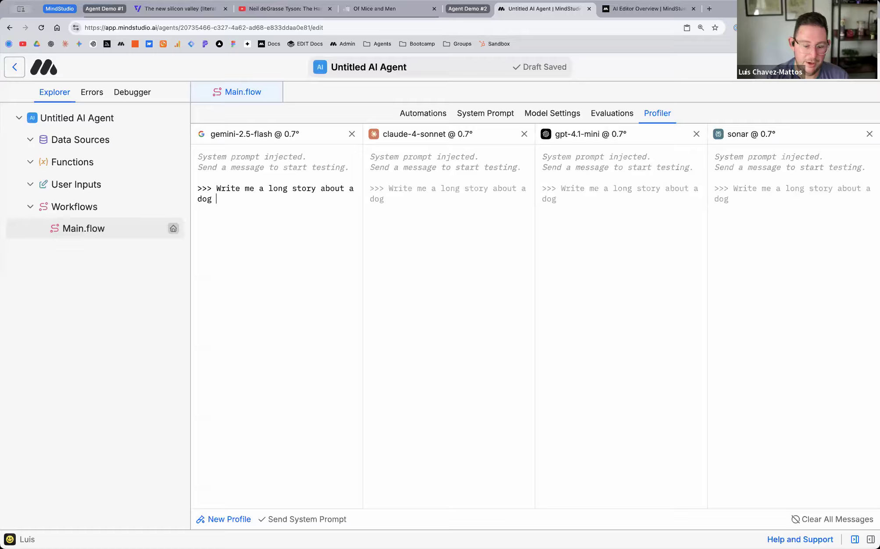
text(and a racecar)
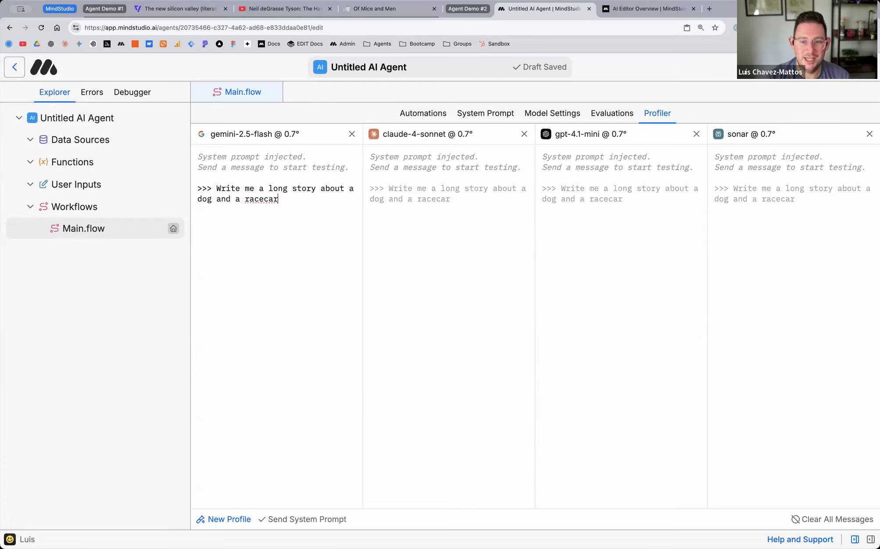
key(Return)
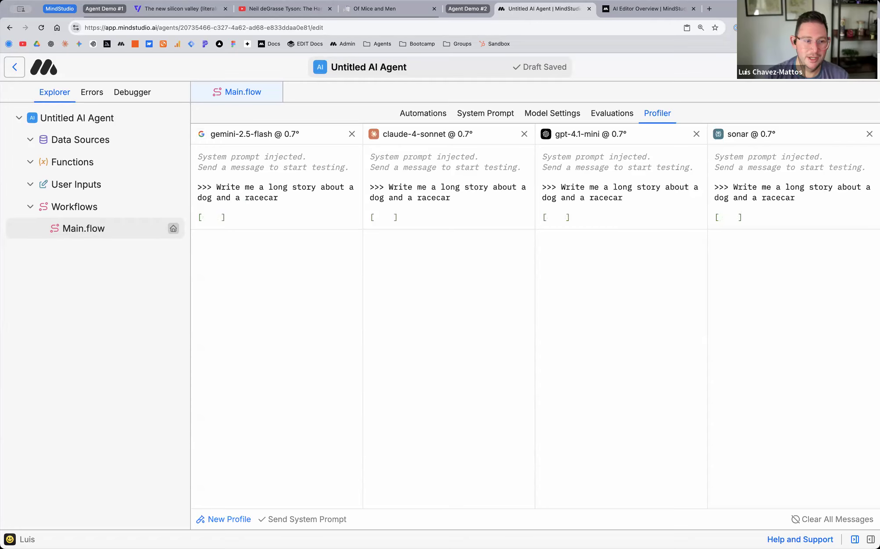
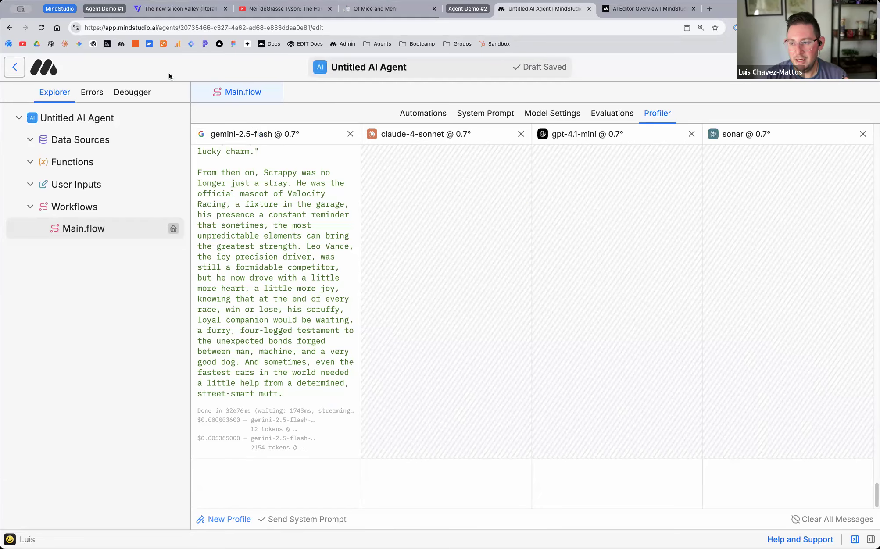
Step: Review the story generated by Claude 4 Sonnet in the Profiler
click(42, 27)
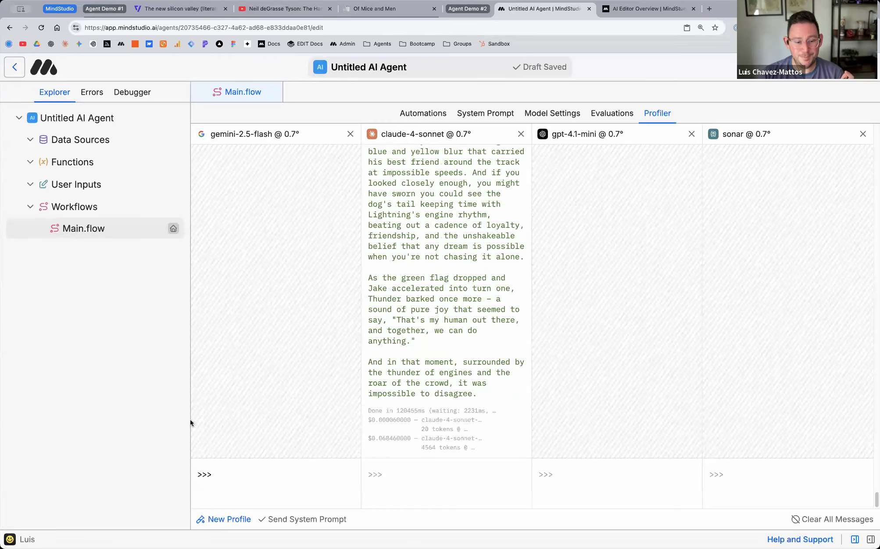
scroll(517, 389, up, 1)
scroll(517, 389, up, 10)
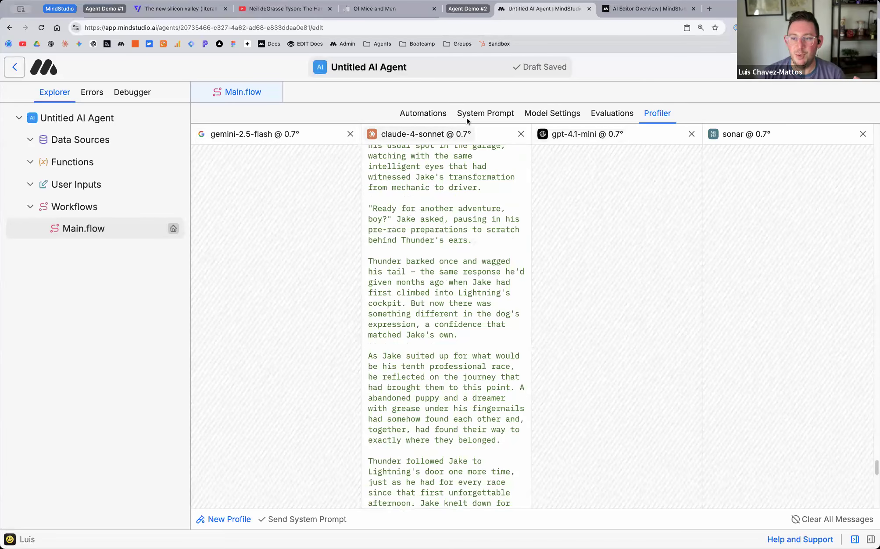
Step: Browse the Perplexity and Google models available as the agent's underlying model, keep the current model, and return to the Profiler
click(536, 115)
click(314, 182)
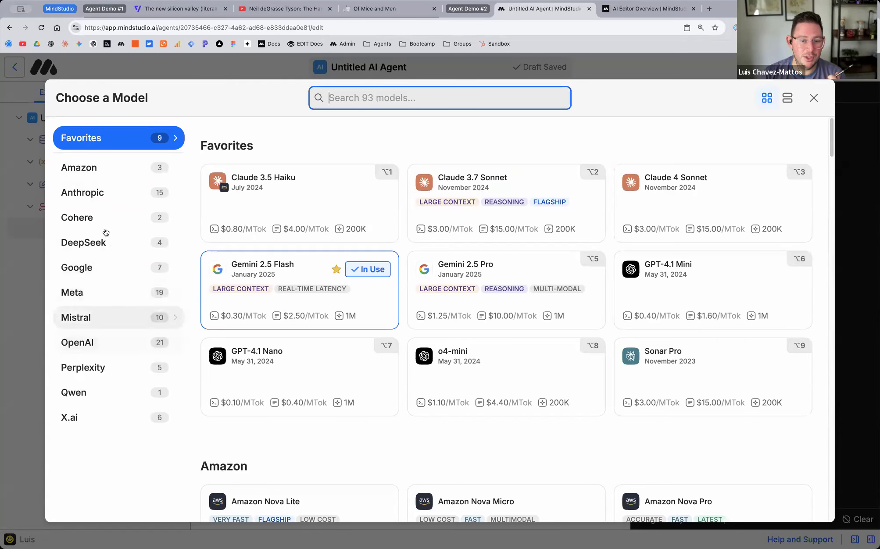
click(108, 367)
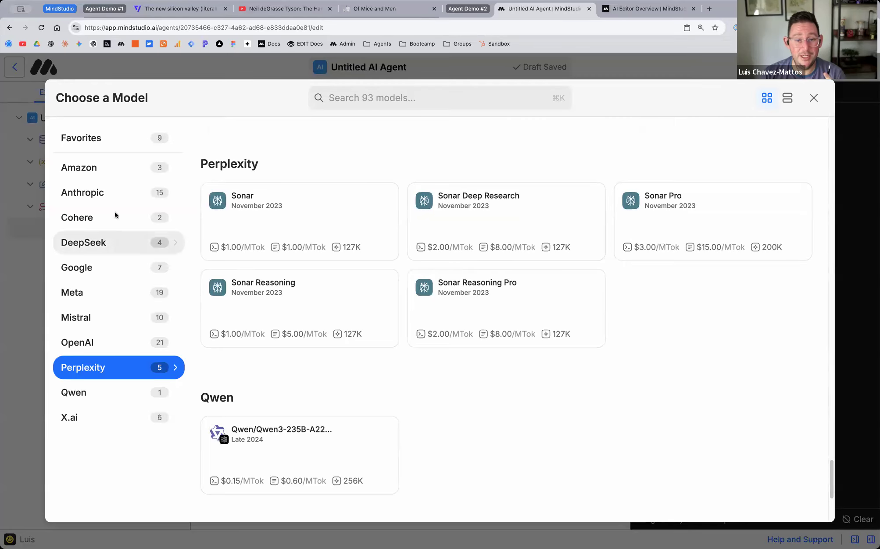
click(113, 272)
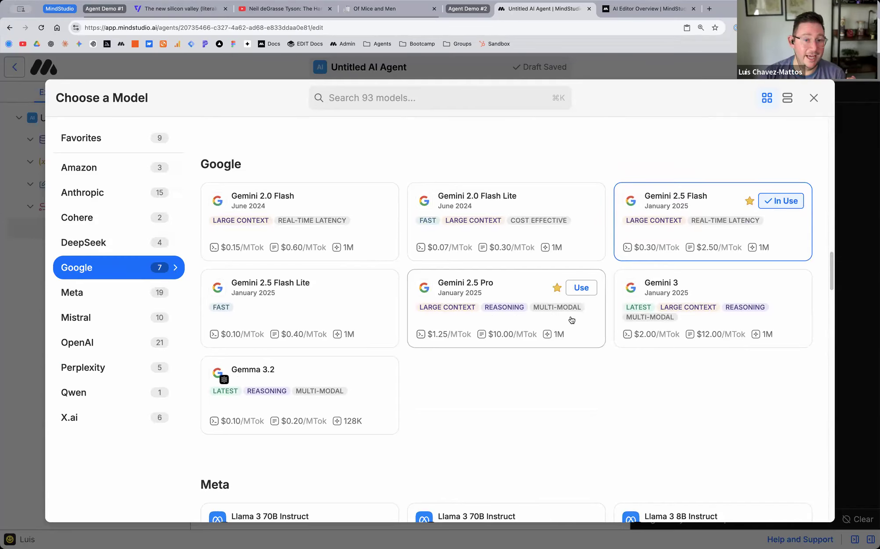
mouse_move(556, 337)
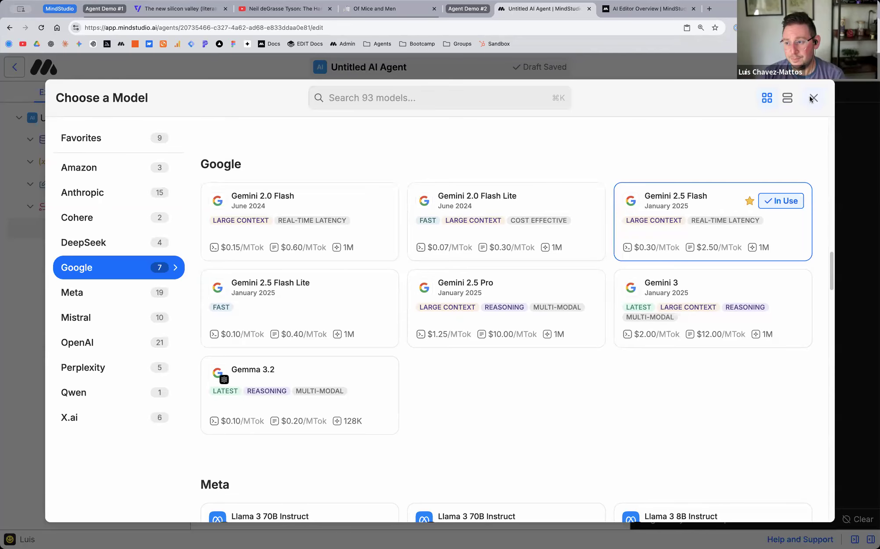
key(Escape)
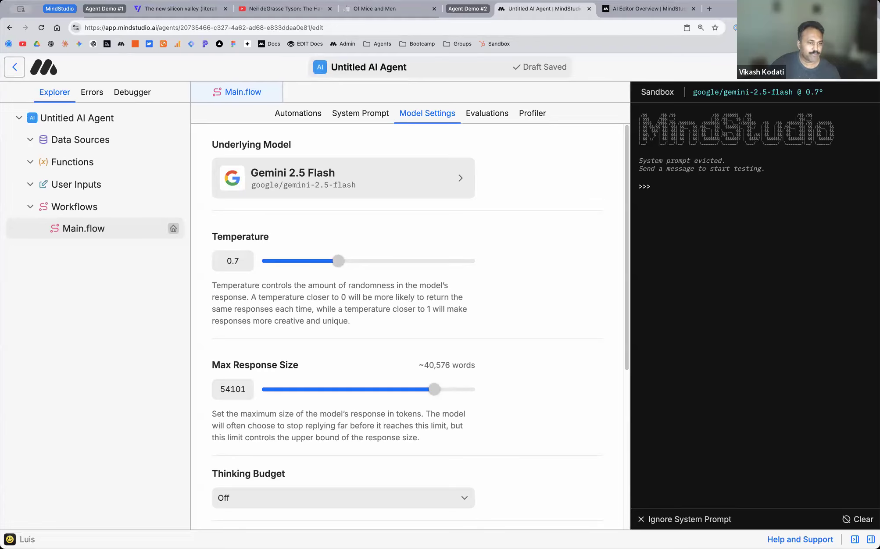
click(543, 113)
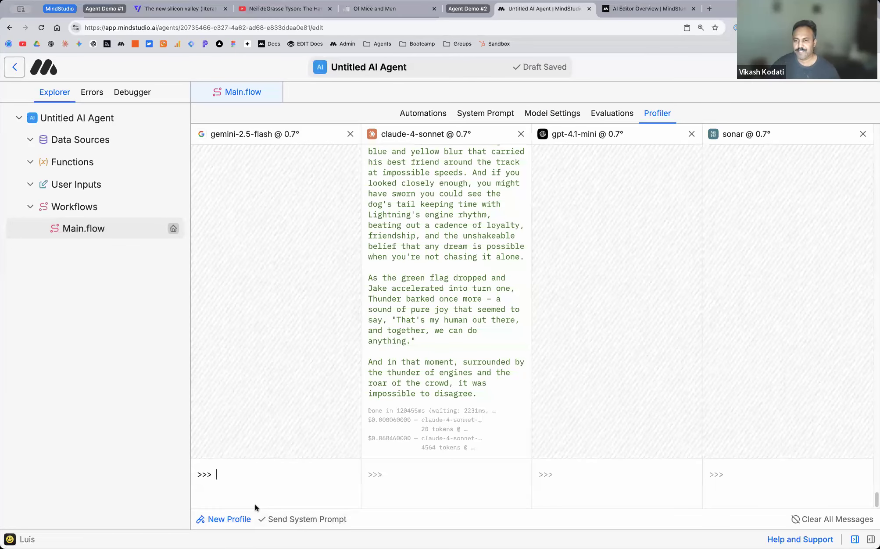
Step: Compare the four models' dog and racecar stories in the Profiler, going back to the start of the responses
scroll(660, 341, up, 15)
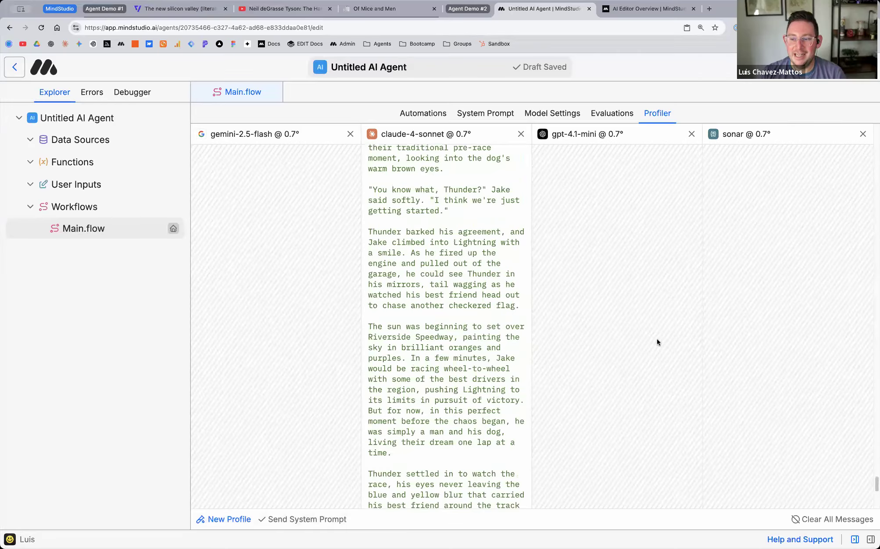
scroll(656, 341, up, 10)
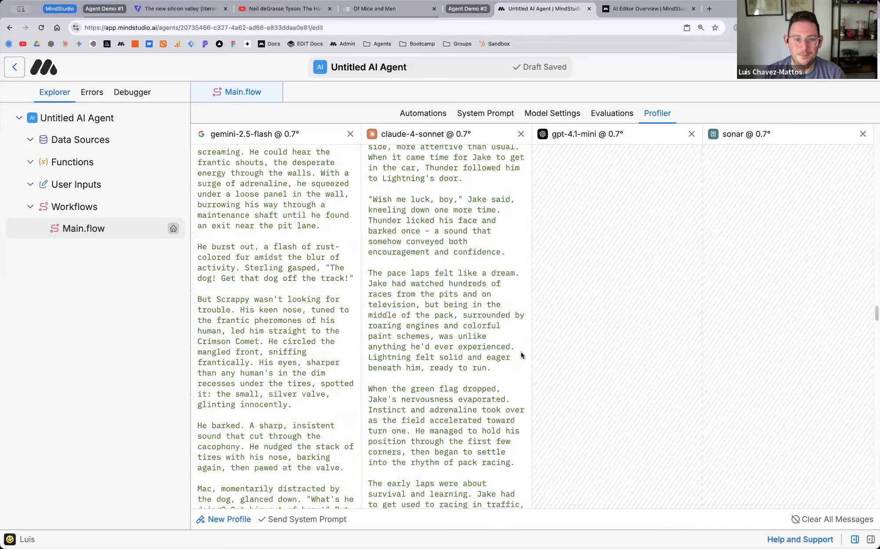
scroll(482, 285, up, 5)
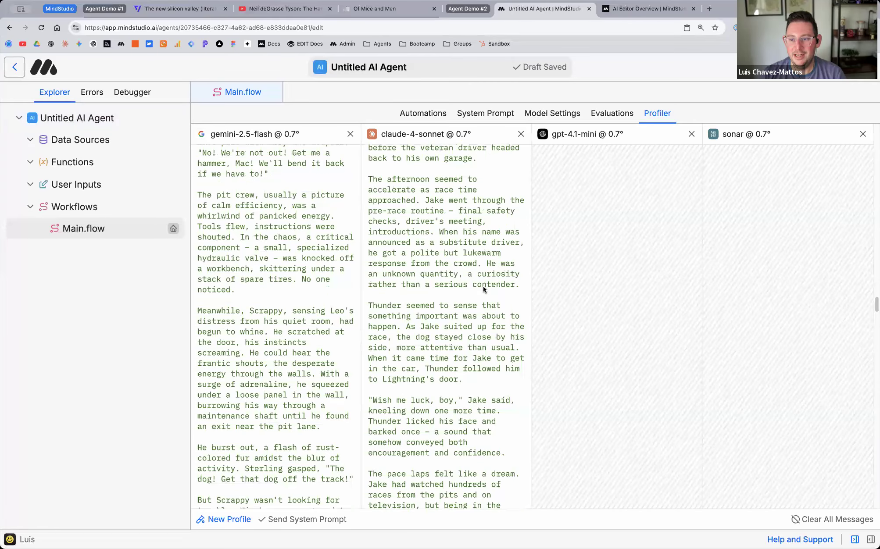
scroll(483, 289, up, 5)
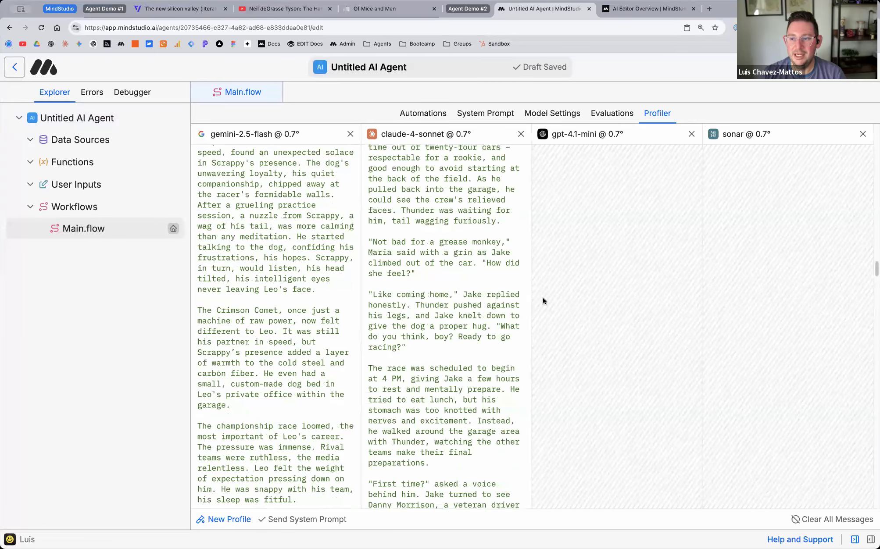
scroll(543, 298, down, 20)
scroll(859, 481, up, 15)
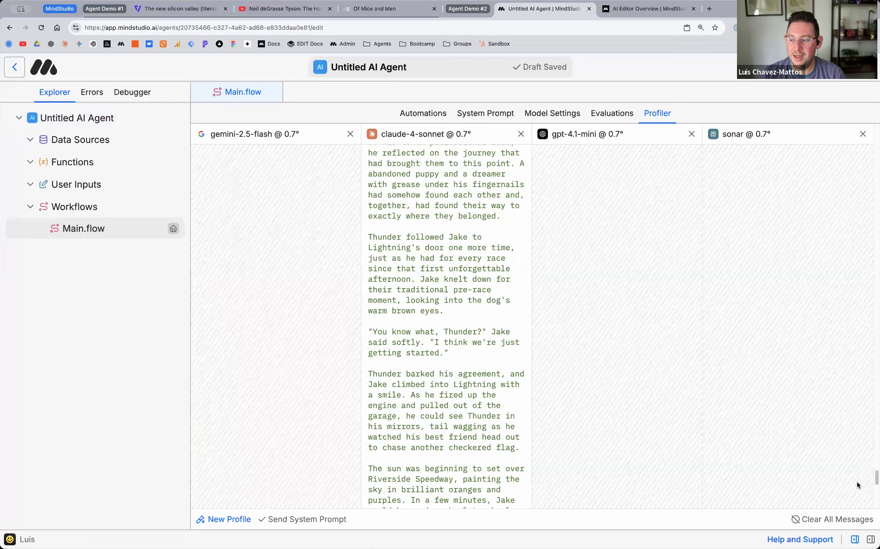
scroll(841, 224, up, 10)
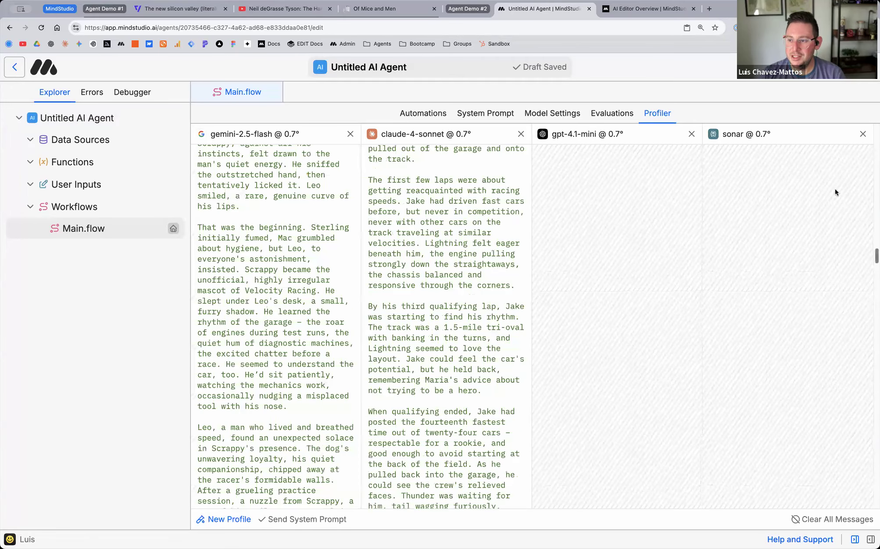
scroll(829, 184, up, 10)
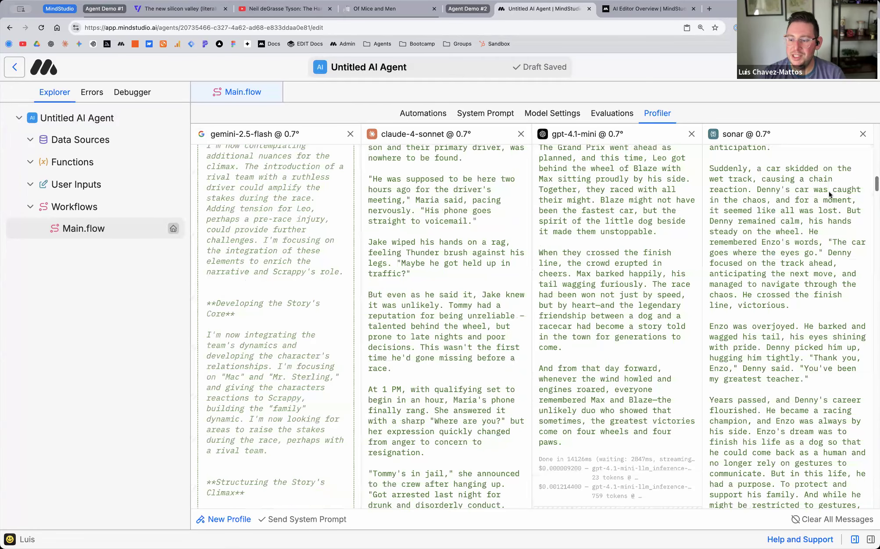
scroll(829, 189, down, 10)
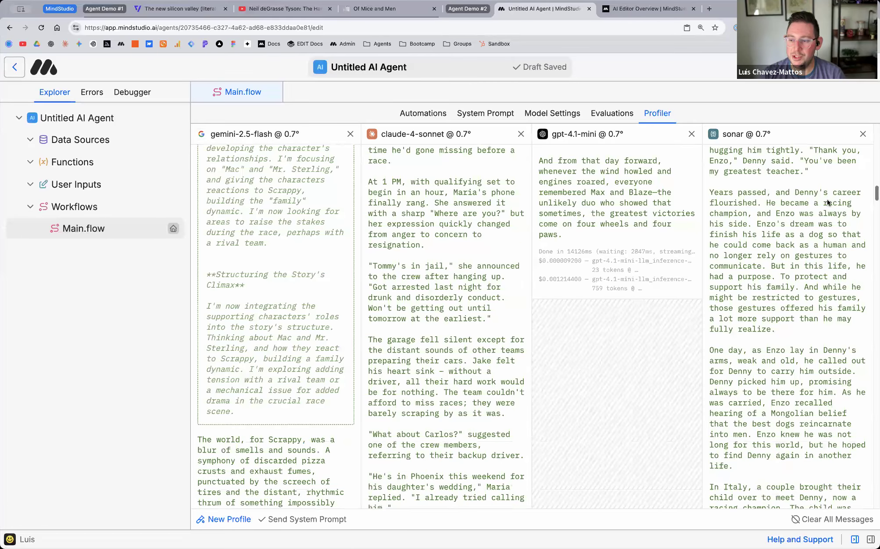
scroll(827, 193, up, 5)
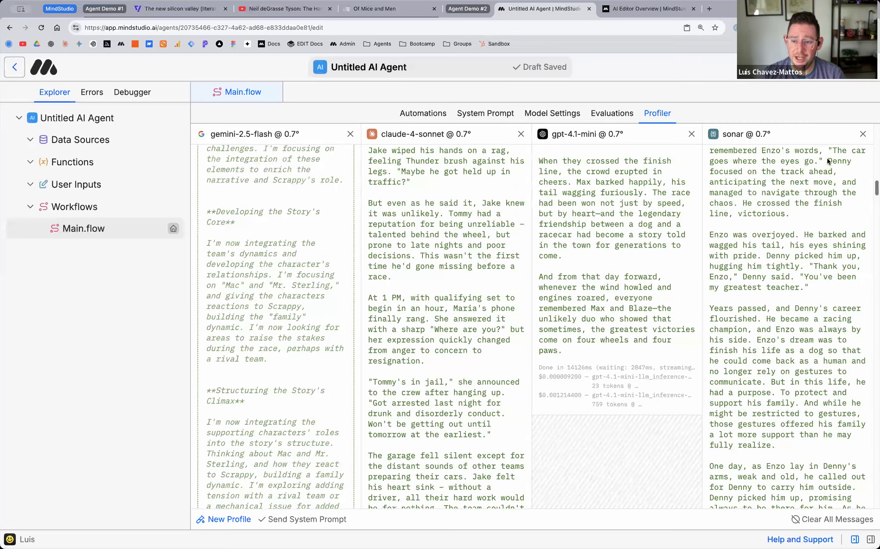
scroll(829, 152, up, 10)
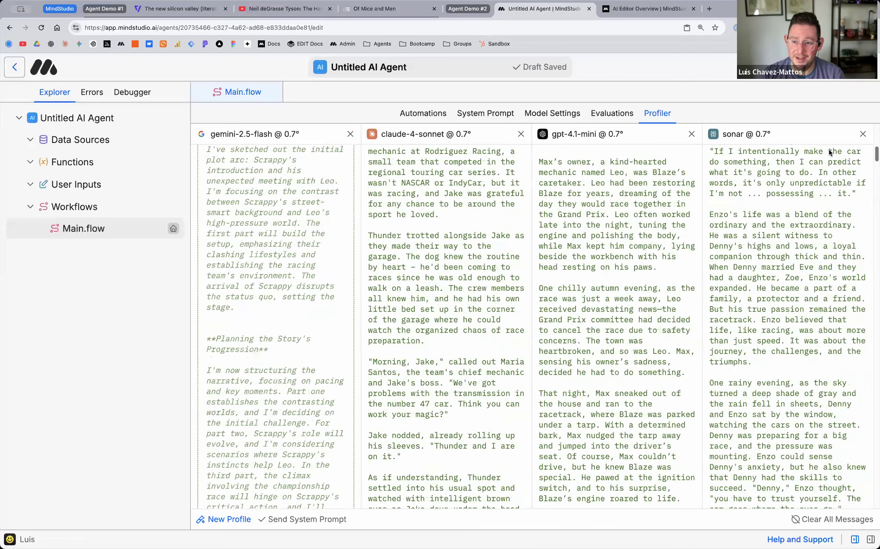
scroll(831, 133, up, 10)
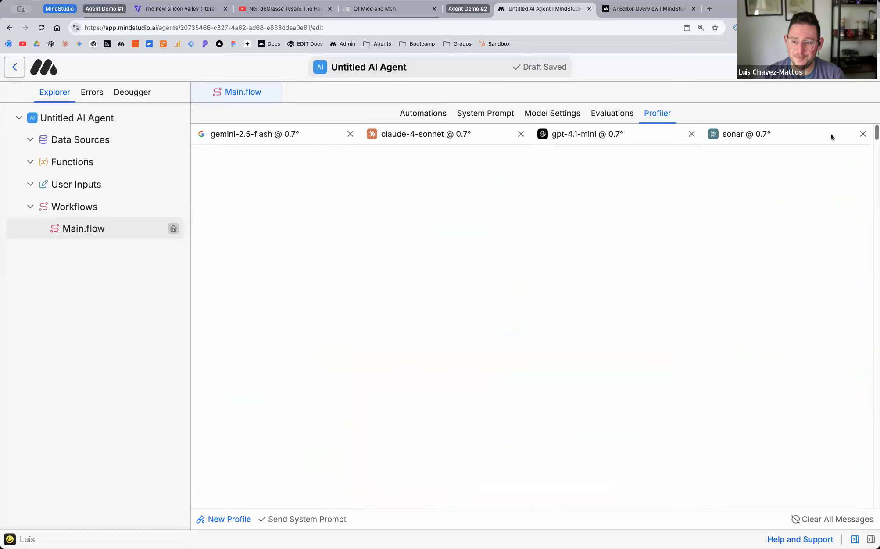
scroll(825, 151, down, 1)
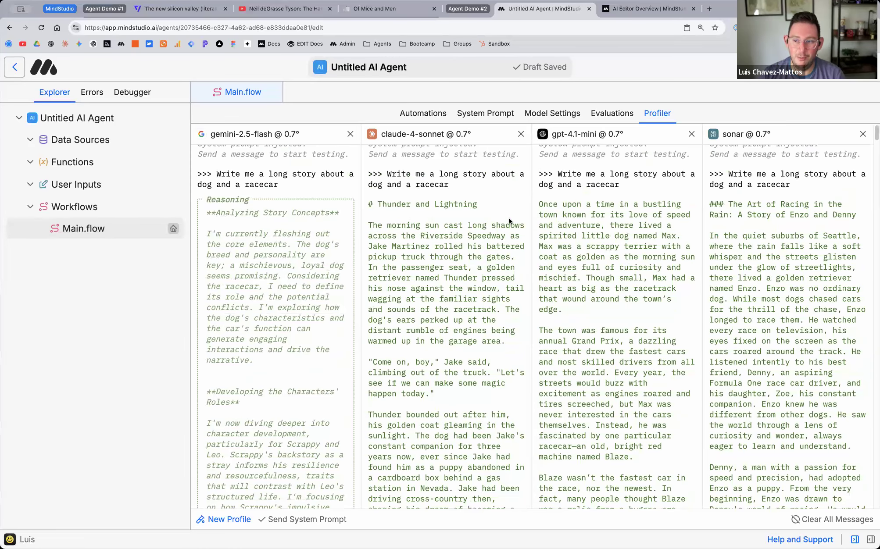
Step: Examine the run time, token count and cost listed at the end of each model's story in the Profiler
scroll(509, 217, down, 20)
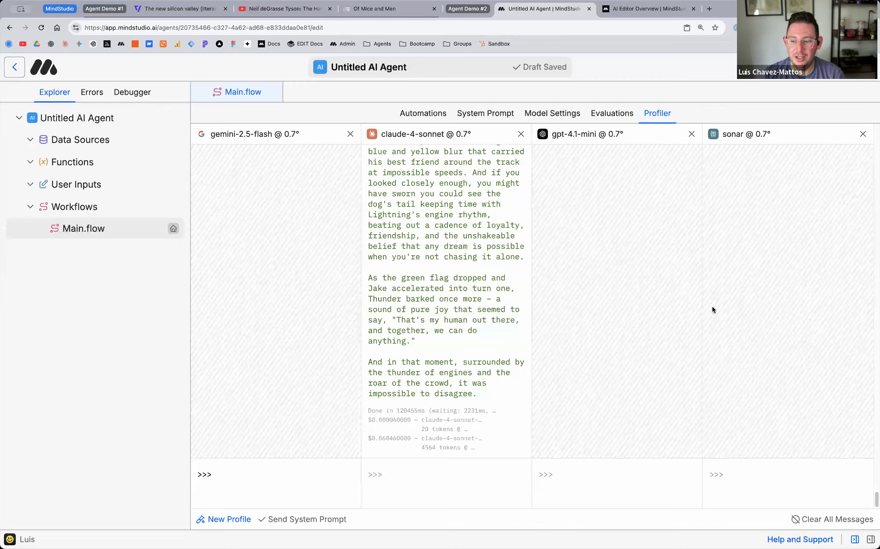
scroll(711, 309, up, 8)
scroll(842, 302, up, 10)
scroll(833, 264, up, 8)
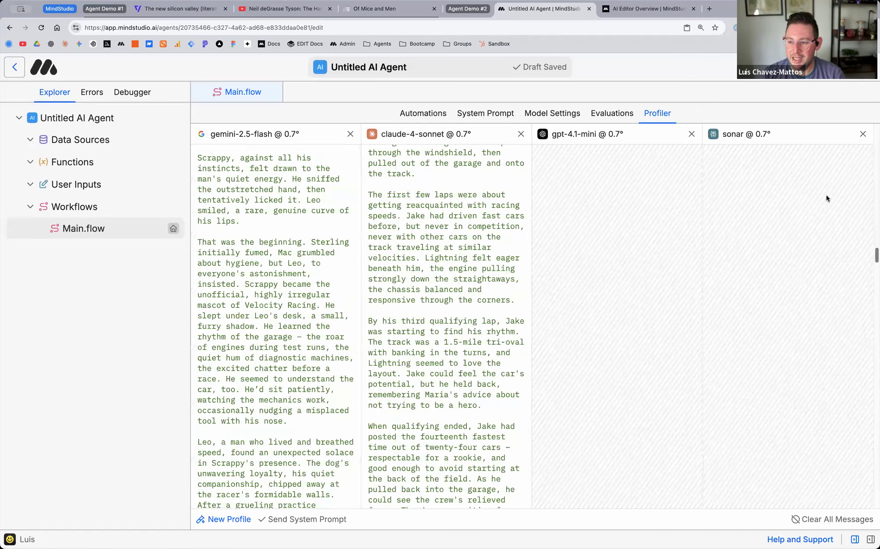
scroll(827, 195, up, 7)
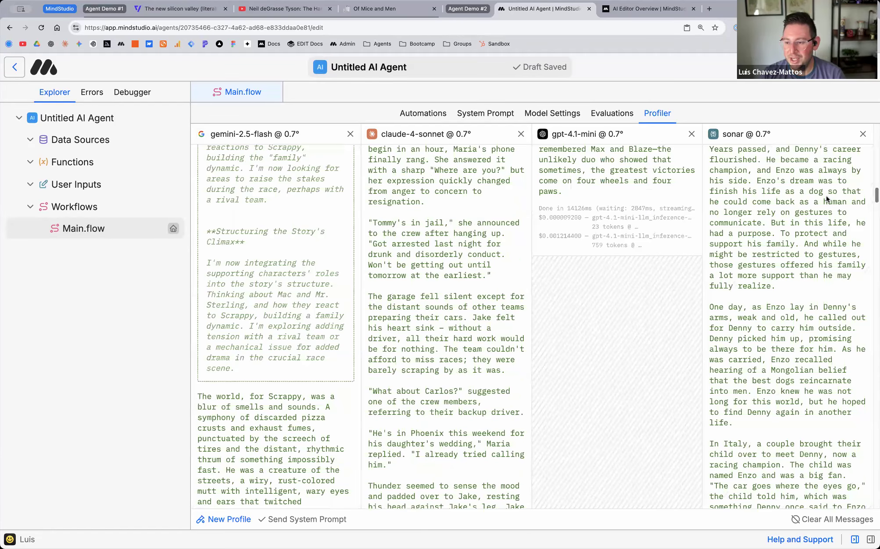
scroll(827, 191, up, 3)
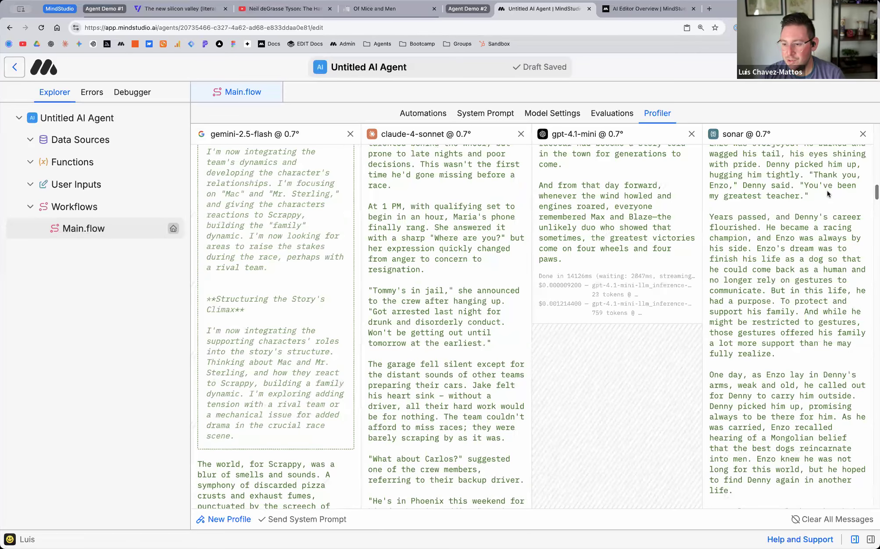
scroll(829, 202, down, 15)
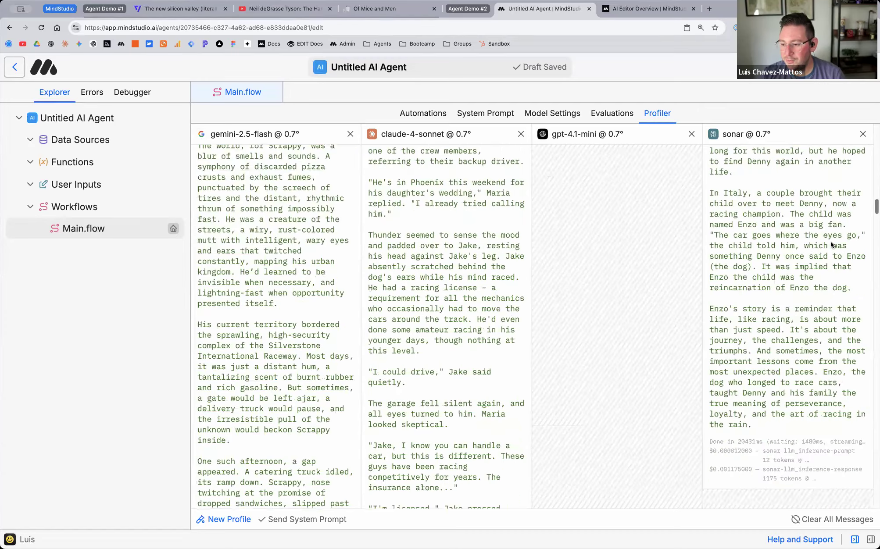
scroll(834, 208, up, 2)
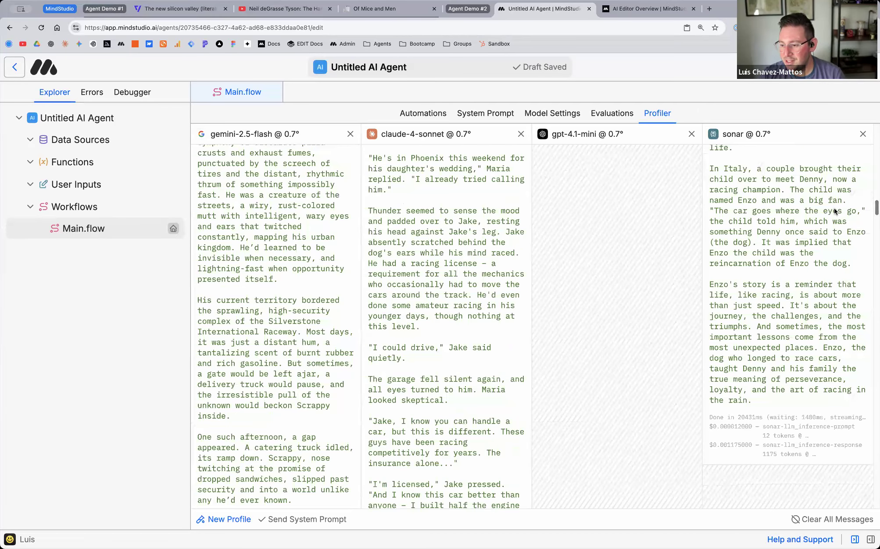
scroll(832, 237, down, 15)
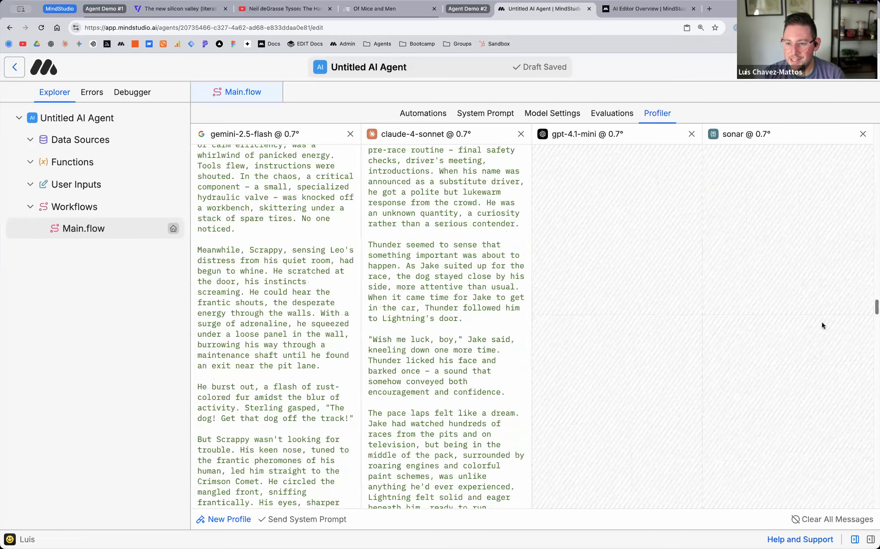
scroll(814, 371, down, 10)
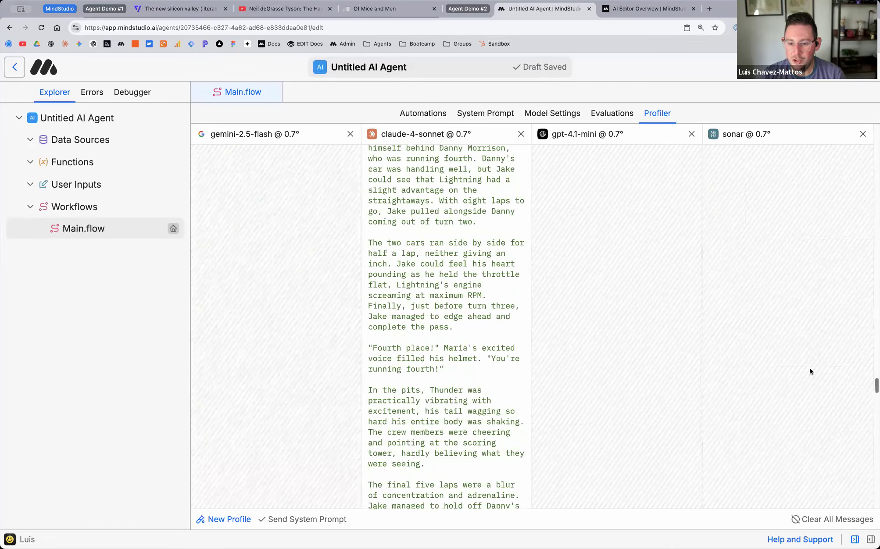
scroll(809, 371, up, 5)
scroll(808, 344, down, 15)
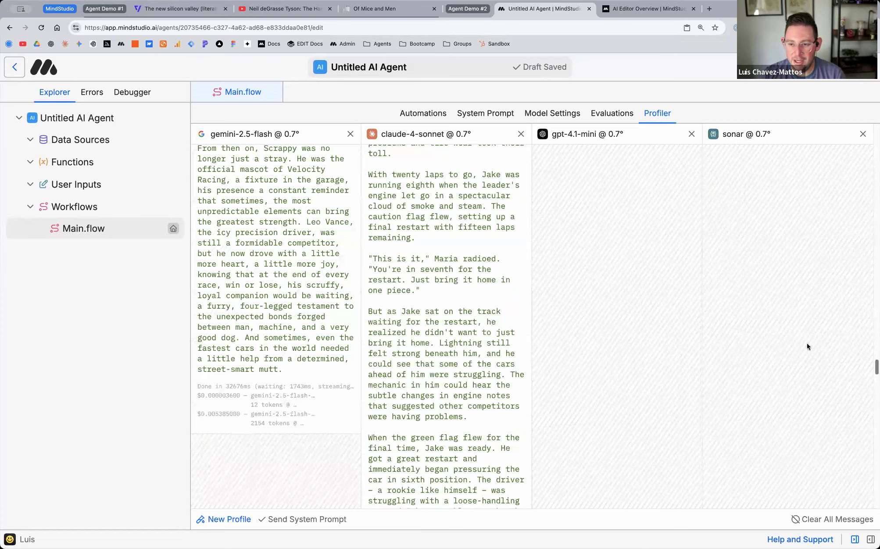
scroll(784, 501, down, 10)
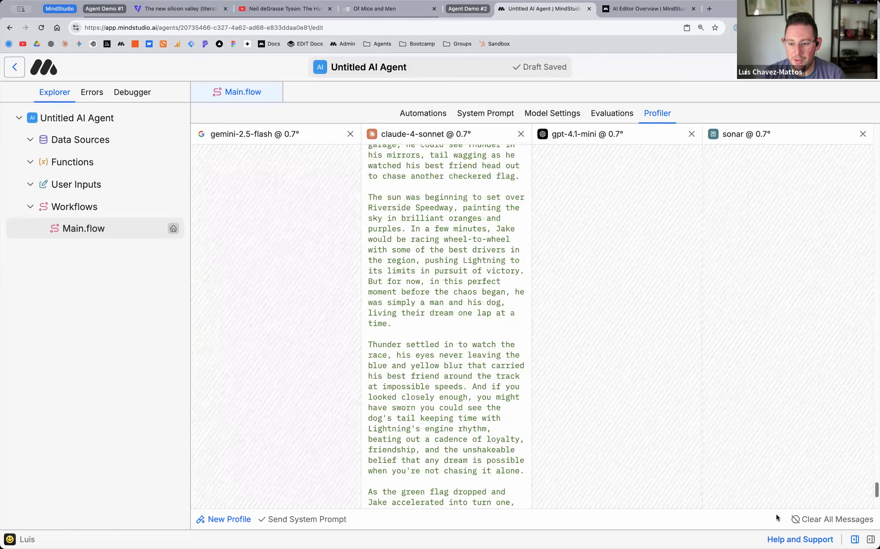
scroll(482, 423, down, 5)
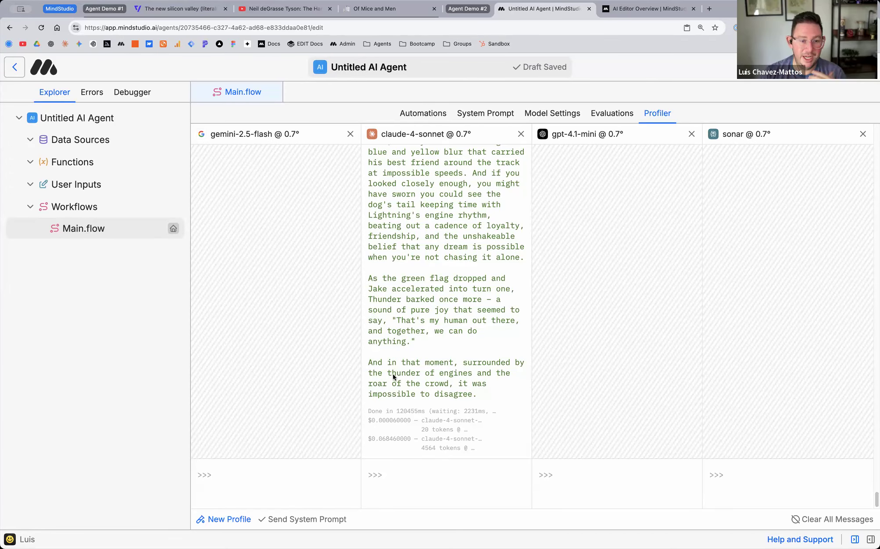
scroll(393, 374, up, 15)
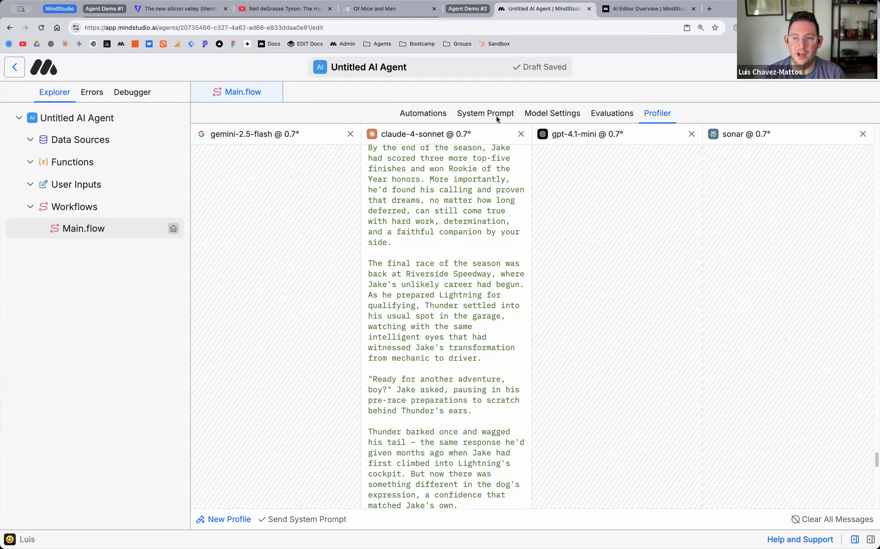
Step: Return to the automation workflow and review the Generate Text block's prompt, output settings and model settings
click(444, 115)
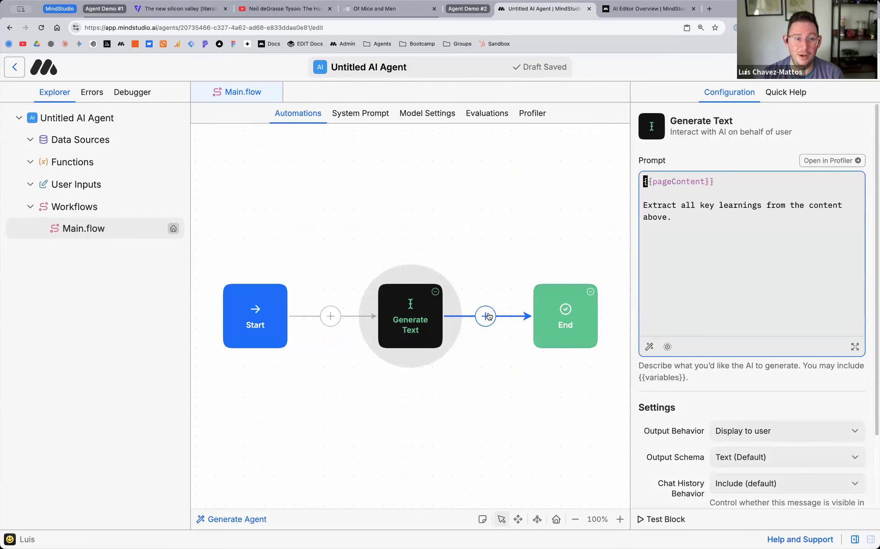
click(696, 250)
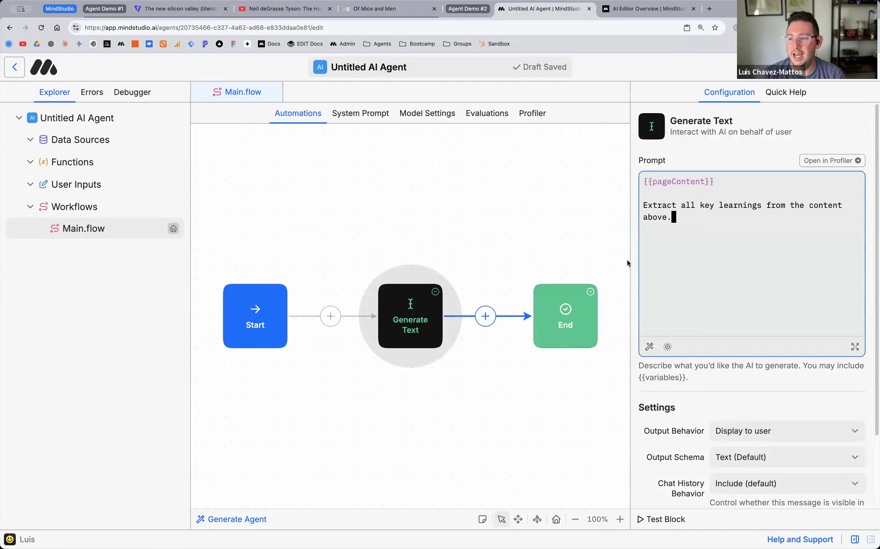
scroll(761, 321, down, 3)
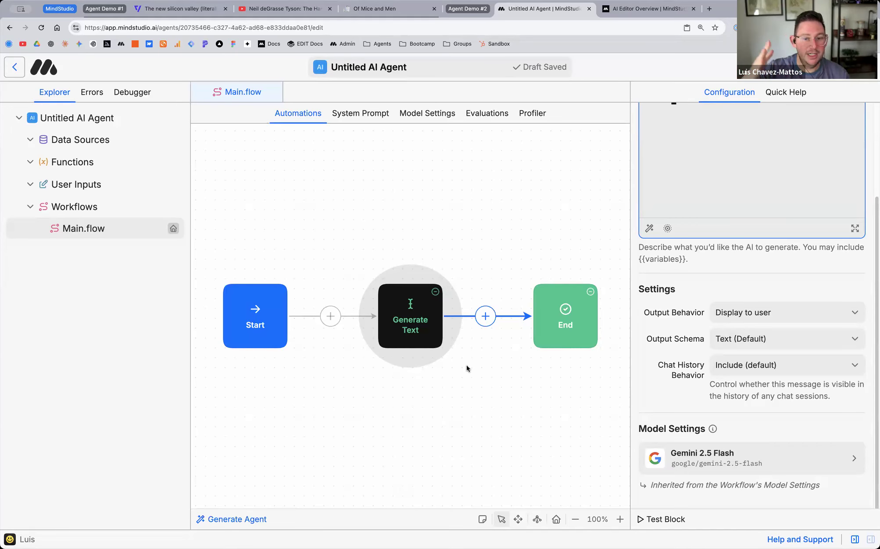
Step: Add a second Generate Text block between the existing Generate Text block and the End block
click(540, 320)
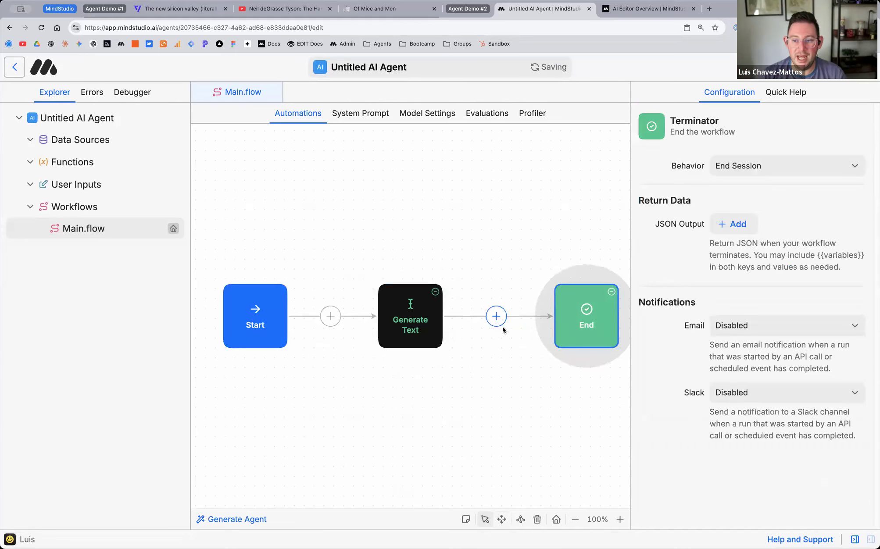
click(502, 327)
click(558, 306)
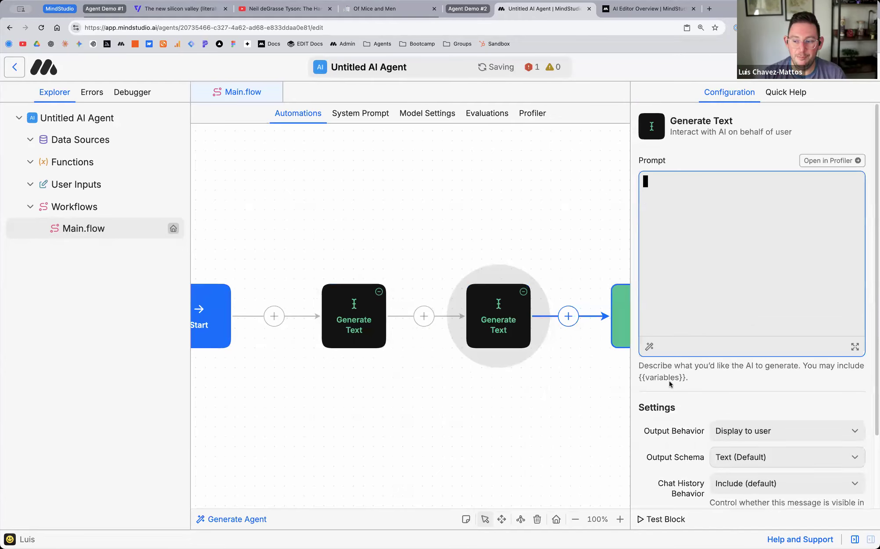
Step: Override the second Generate Text block's inherited model with Claude 4 Sonnet
scroll(669, 382, down, 3)
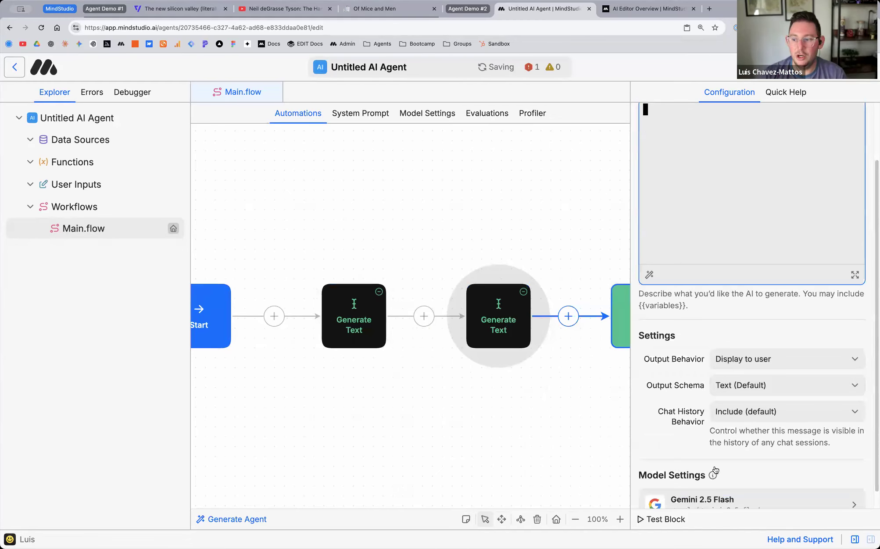
scroll(716, 470, down, 2)
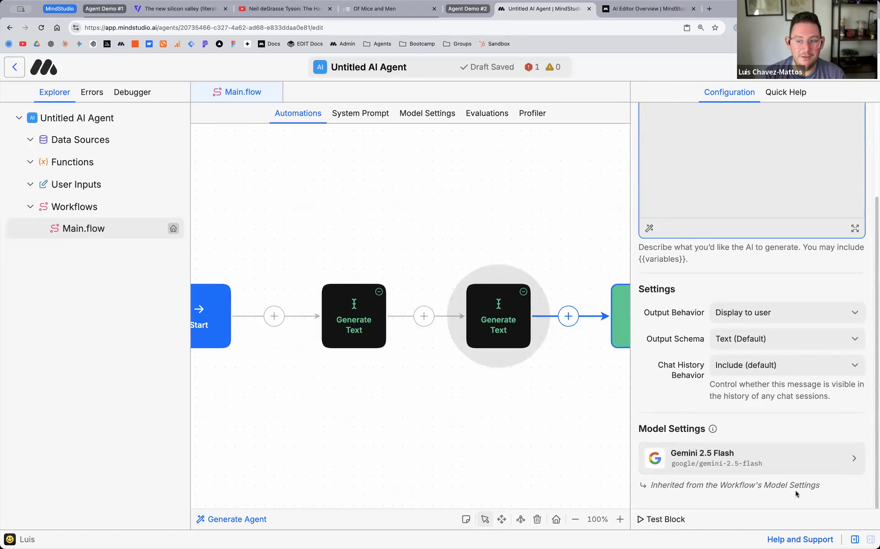
click(782, 471)
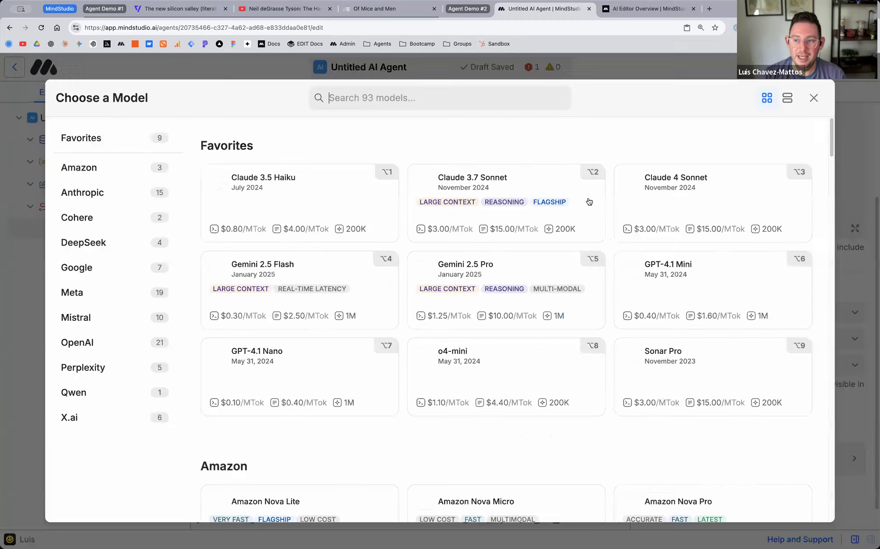
click(790, 181)
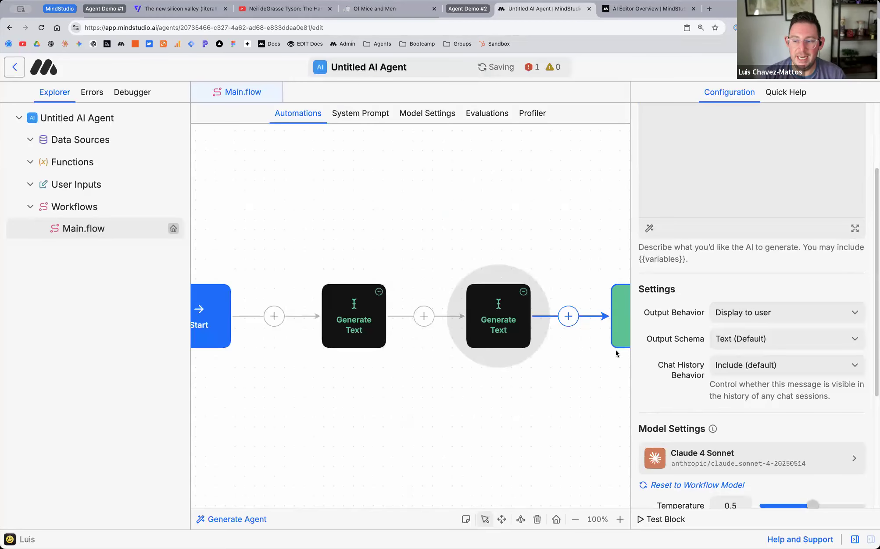
Step: Inspect the model settings of the first Generate Text block, which extracts the key learnings
click(354, 320)
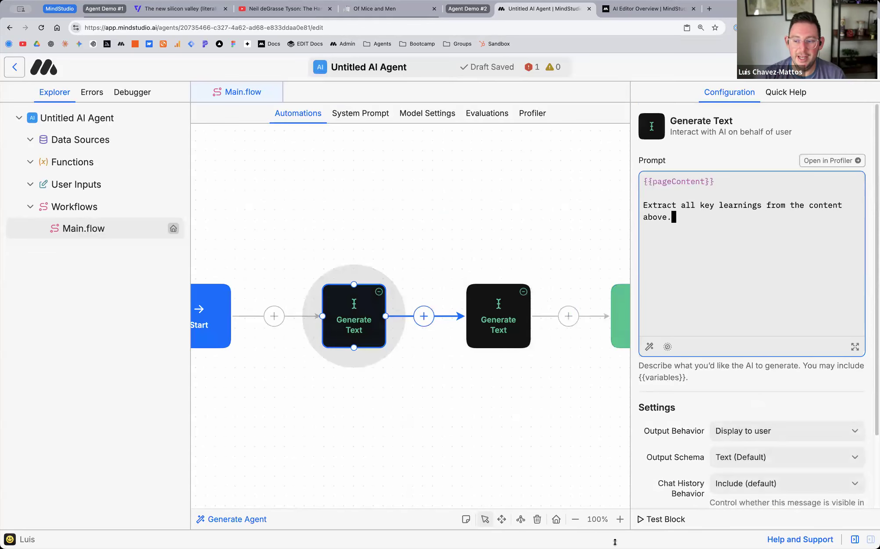
scroll(746, 381, down, 3)
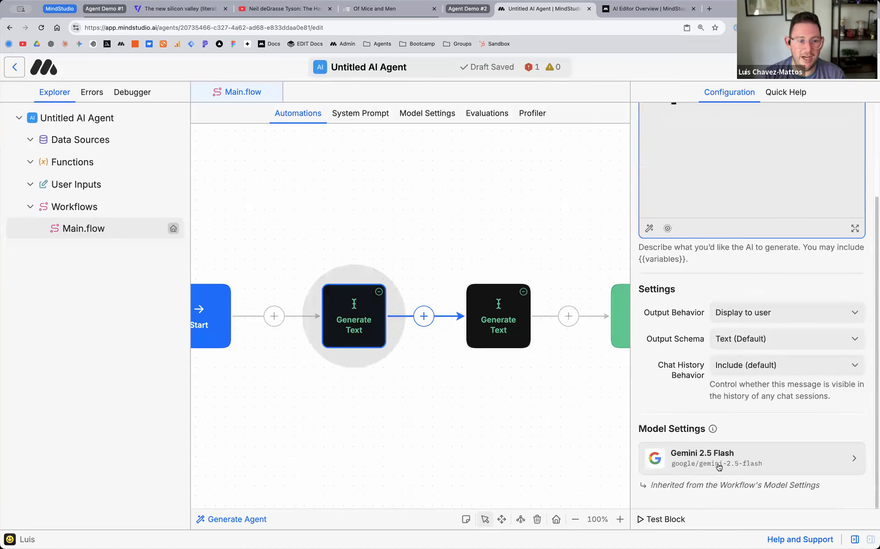
Step: Delete the second Generate Text block, leaving a single Generate Text block between Start and End
click(523, 292)
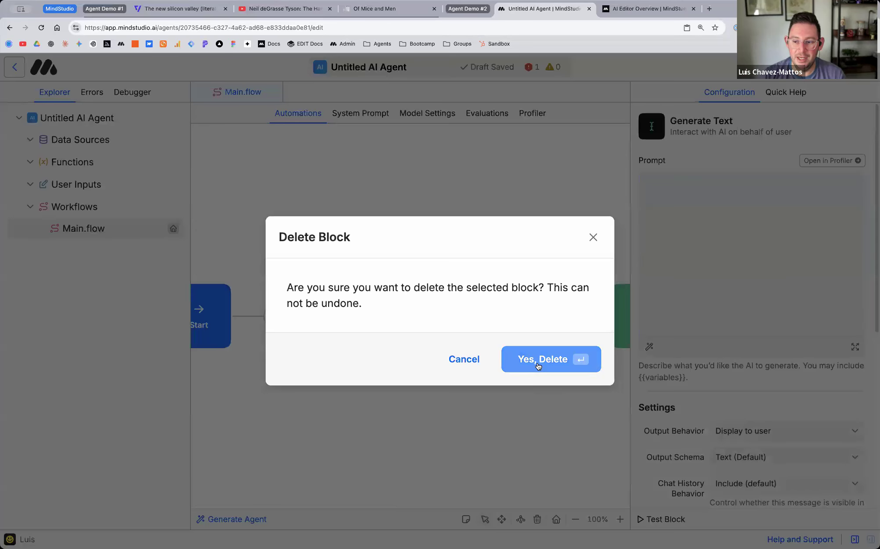
click(546, 371)
click(614, 309)
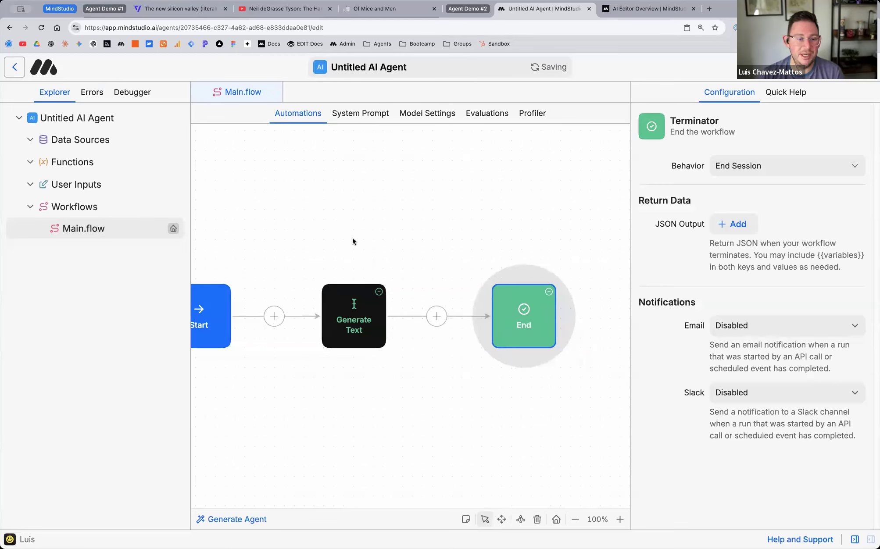
scroll(358, 239, right, 1)
scroll(358, 241, left, 5)
scroll(359, 241, right, 3)
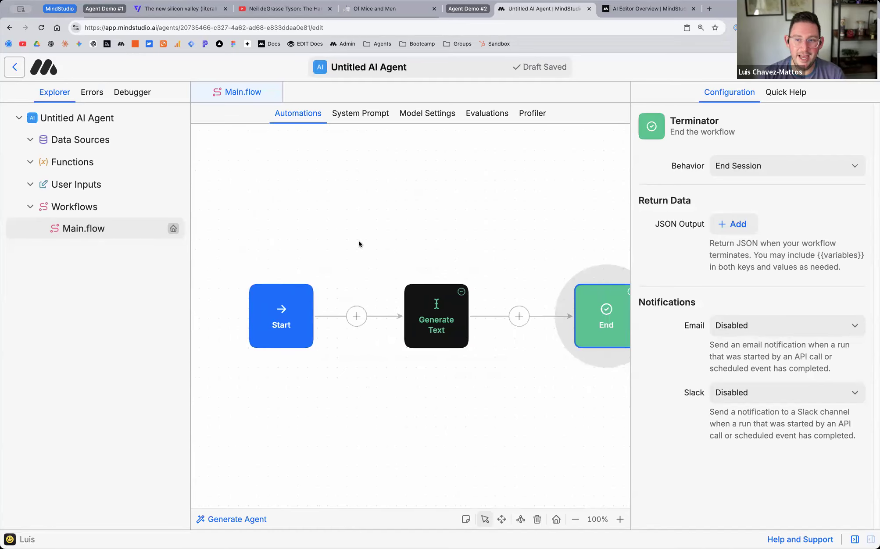
scroll(359, 241, right, 2)
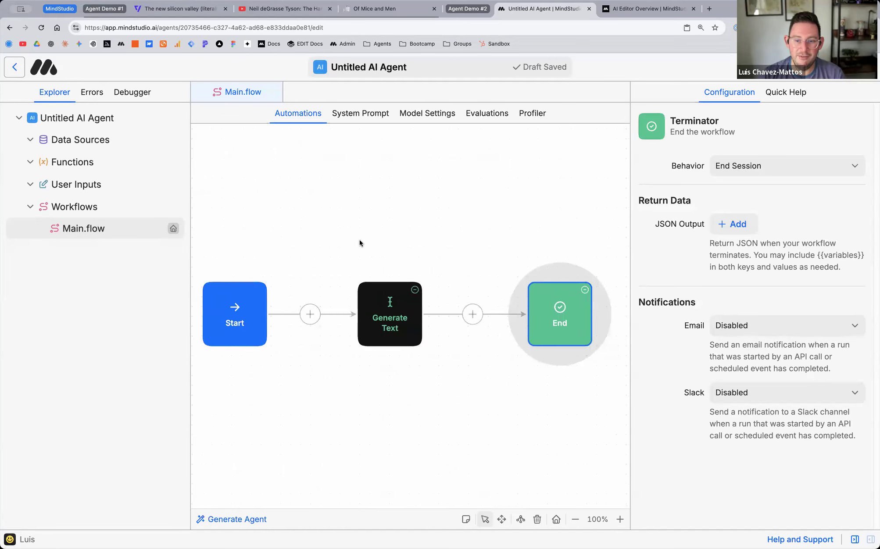
Step: Open the agent's metadata settings and rename the agent to "DEMO - Extract Insights"
click(358, 68)
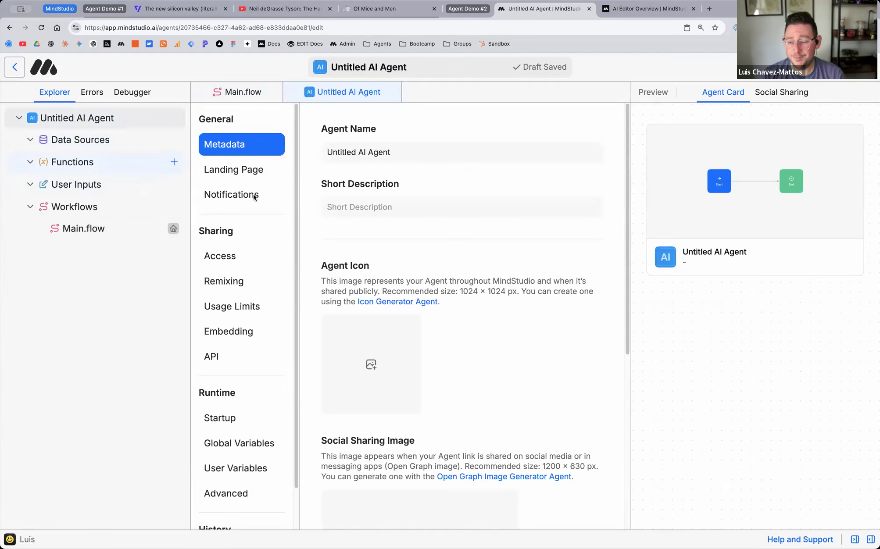
triple_click(369, 153)
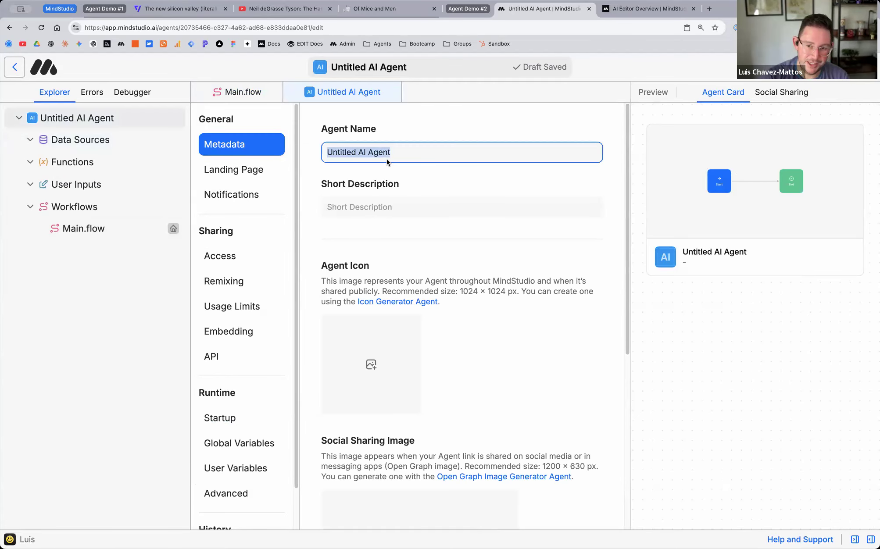
text(Extract I)
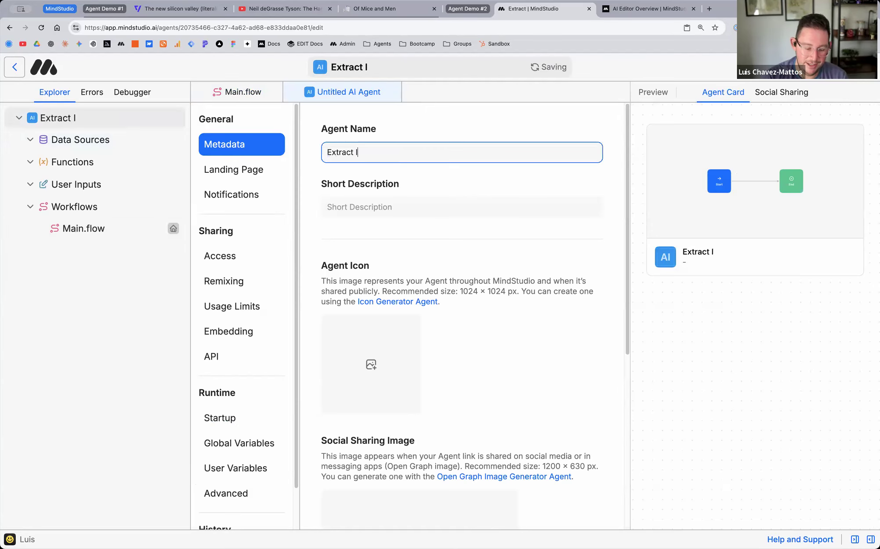
text(nsights)
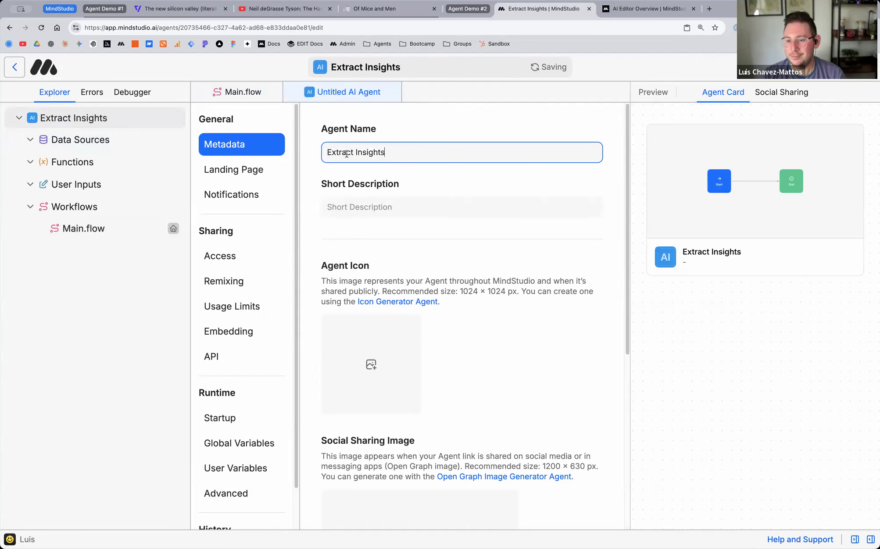
click(326, 152)
text(DEMO -)
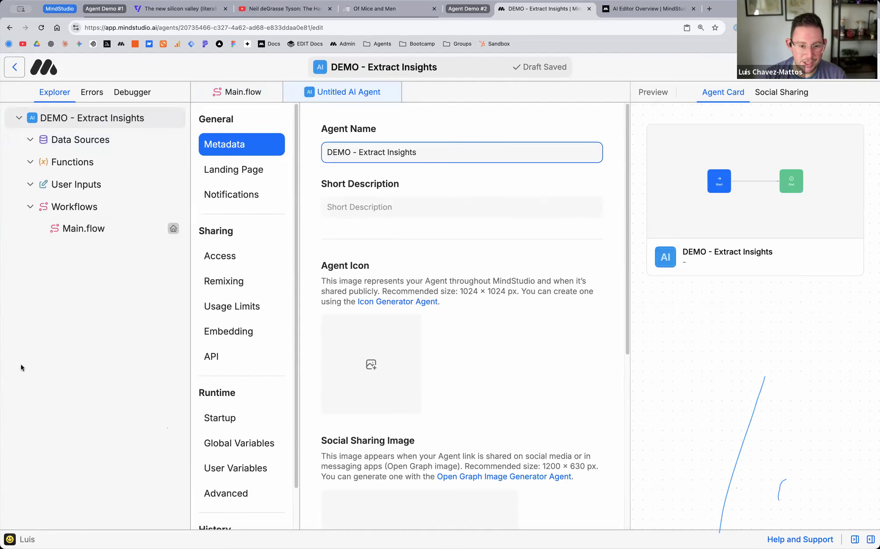
click(83, 332)
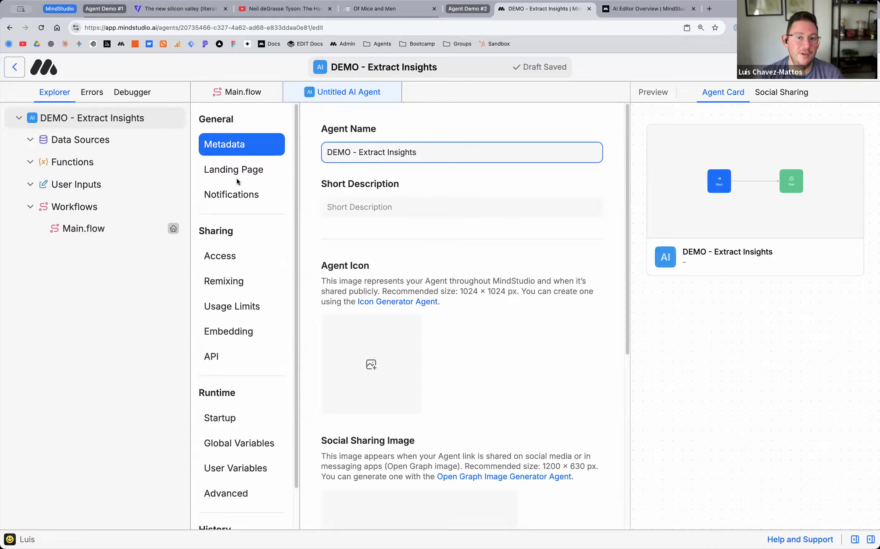
Step: Review the agent's remaining metadata fields and its landing page settings
scroll(568, 383, down, 6)
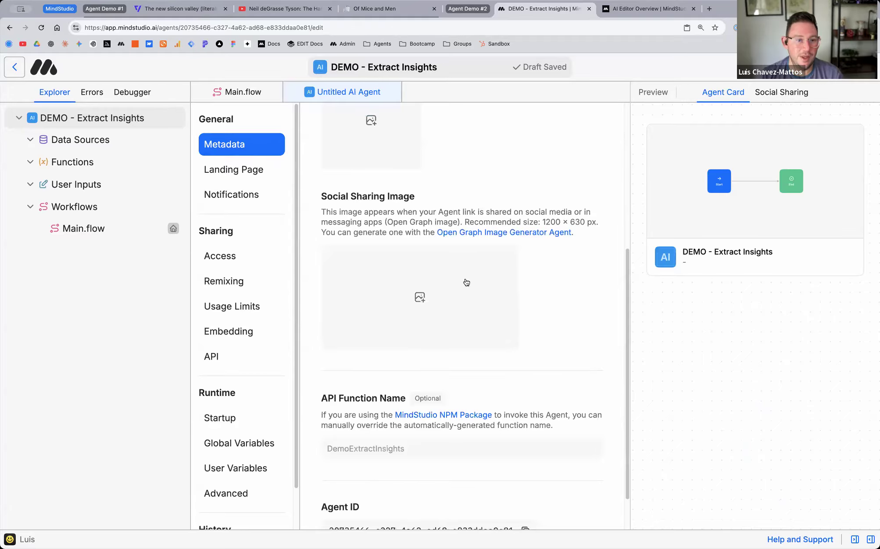
scroll(456, 293, up, 5)
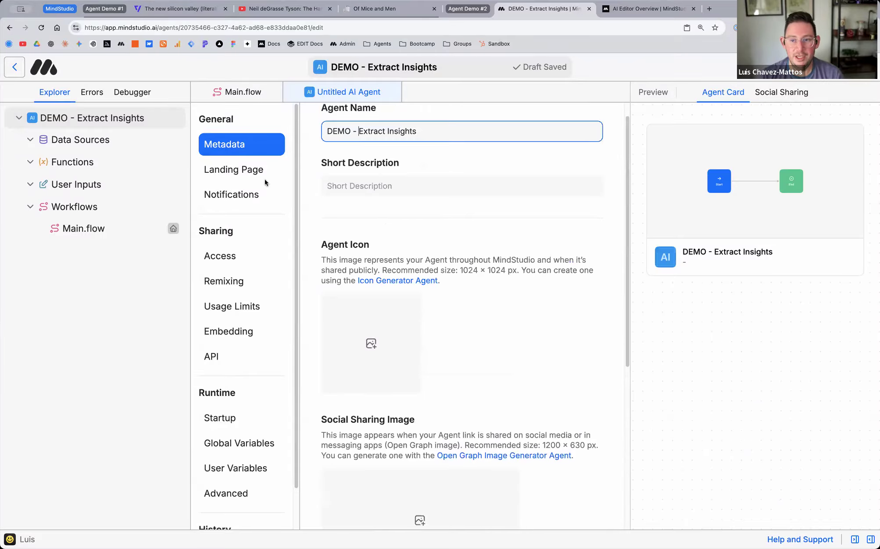
click(253, 173)
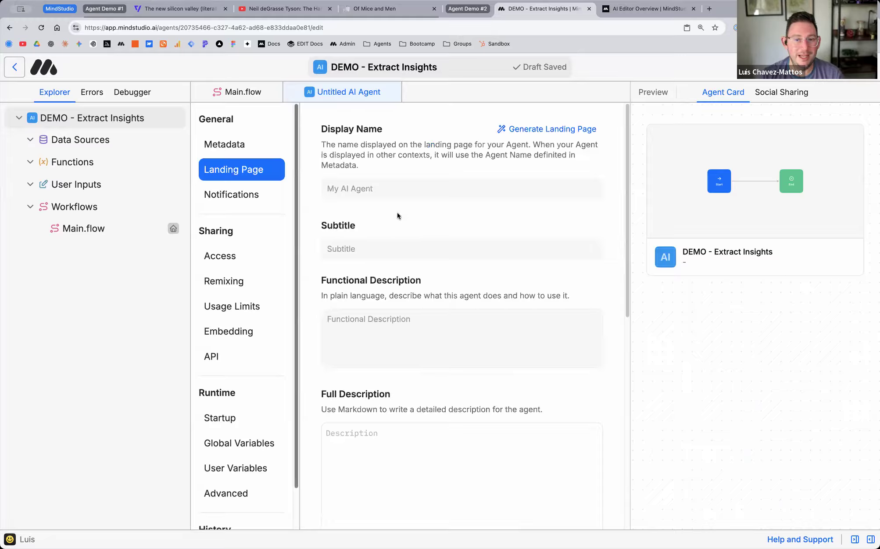
scroll(242, 220, down, 1)
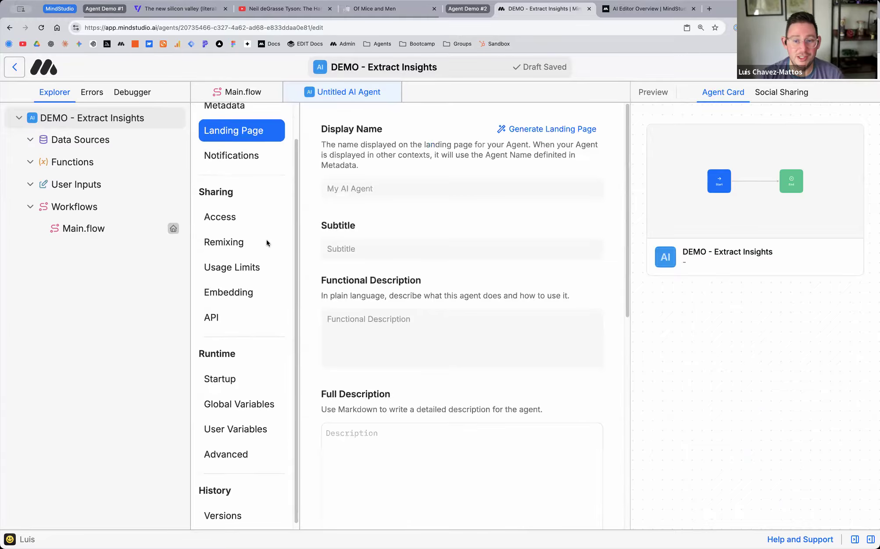
Step: Review the agent's sharing settings for access, remixing and usage limits, including the lifetime and per-user monthly budgets
click(243, 220)
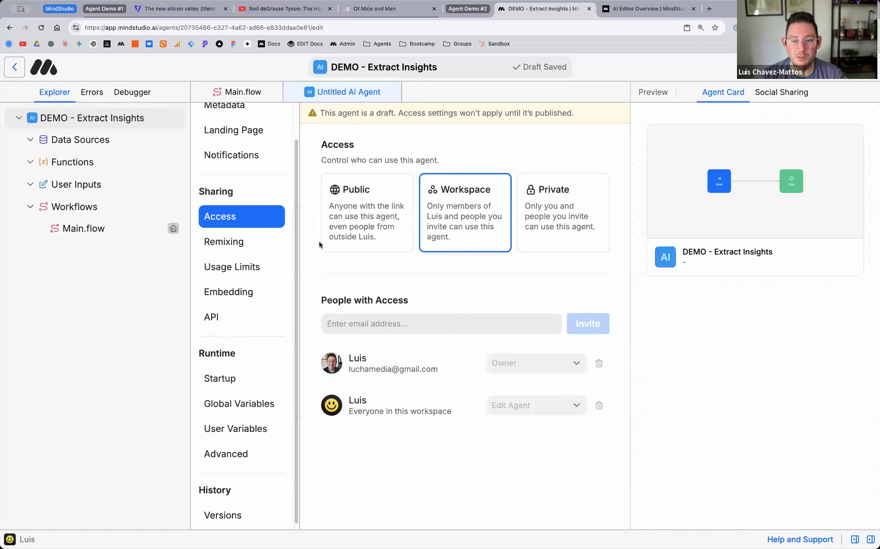
click(259, 249)
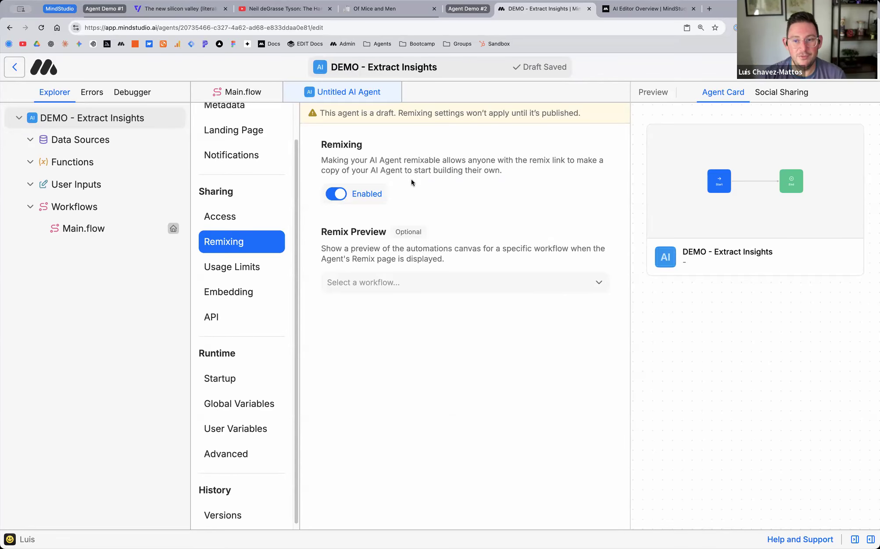
click(257, 270)
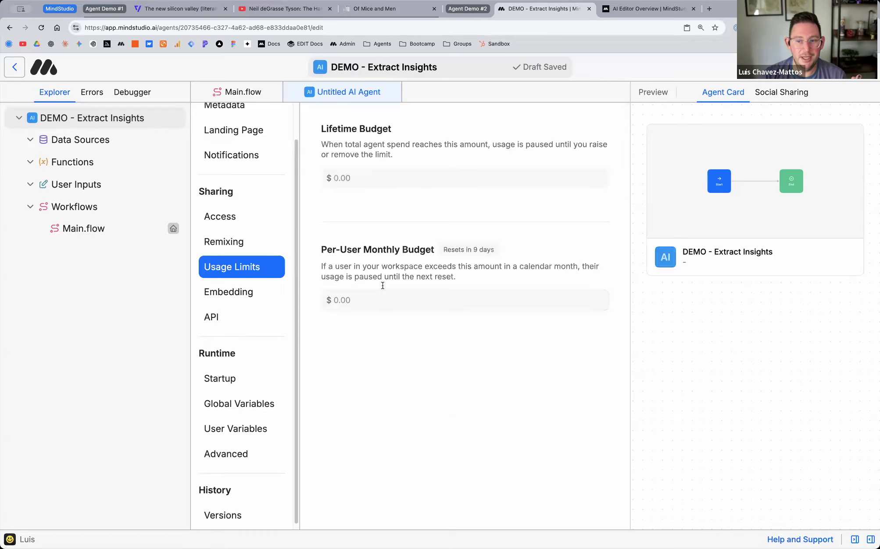
click(353, 300)
click(365, 180)
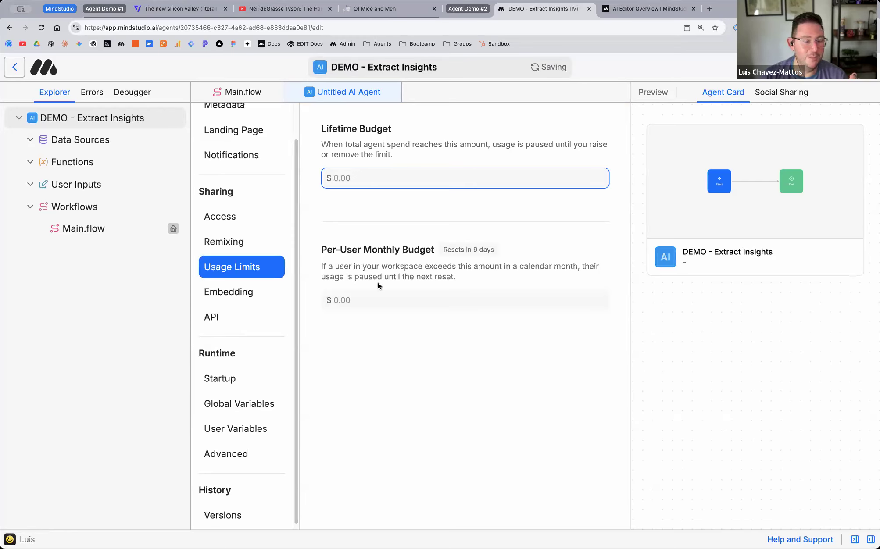
click(373, 223)
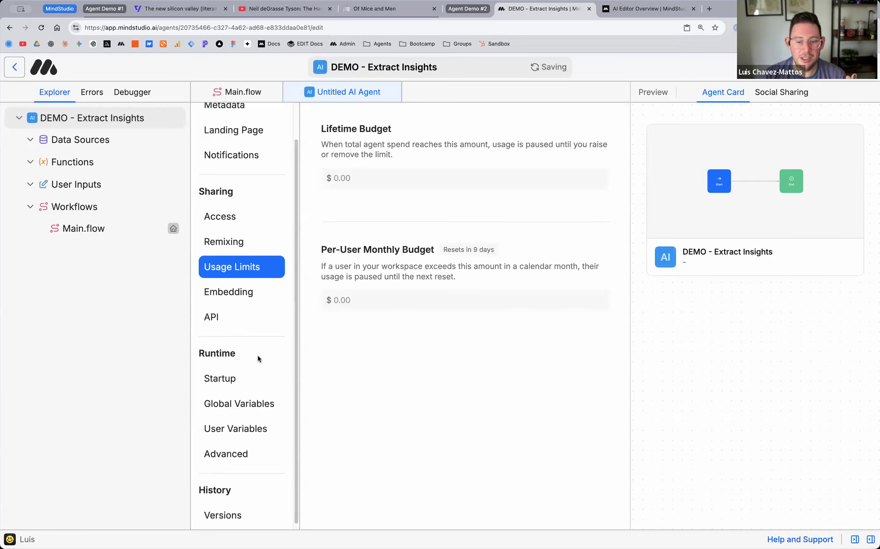
Step: Publish the agent and open its live version
scroll(228, 351, up, 2)
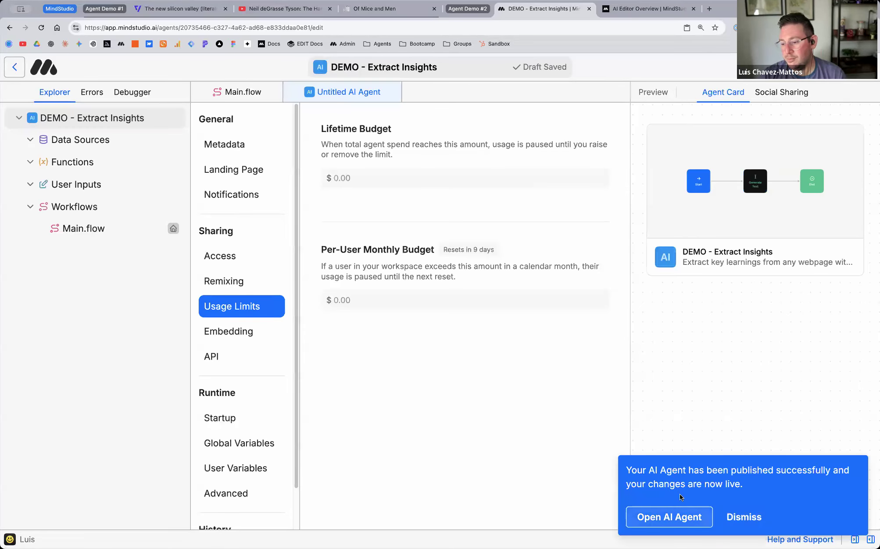
click(667, 523)
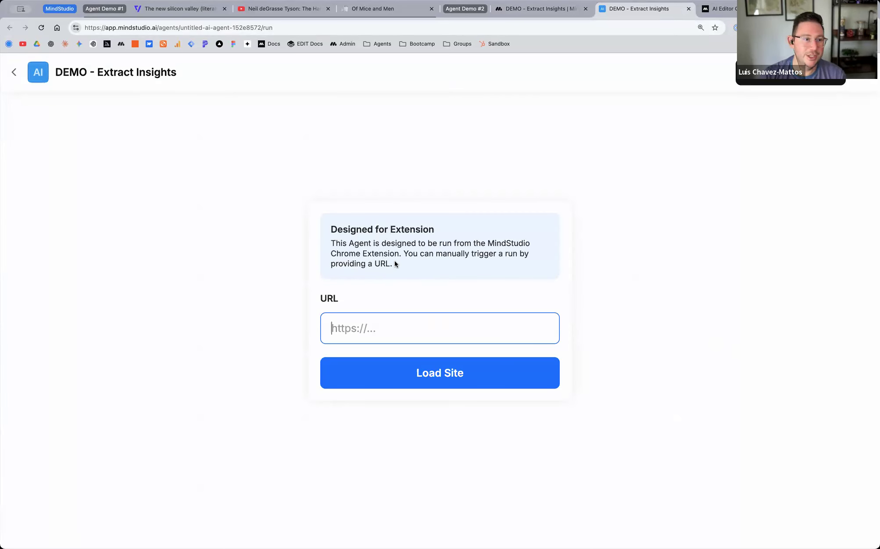
Step: Switch to the YouTube video about horoscopes and reopen the MindStudio extension's side panel beside it
click(282, 9)
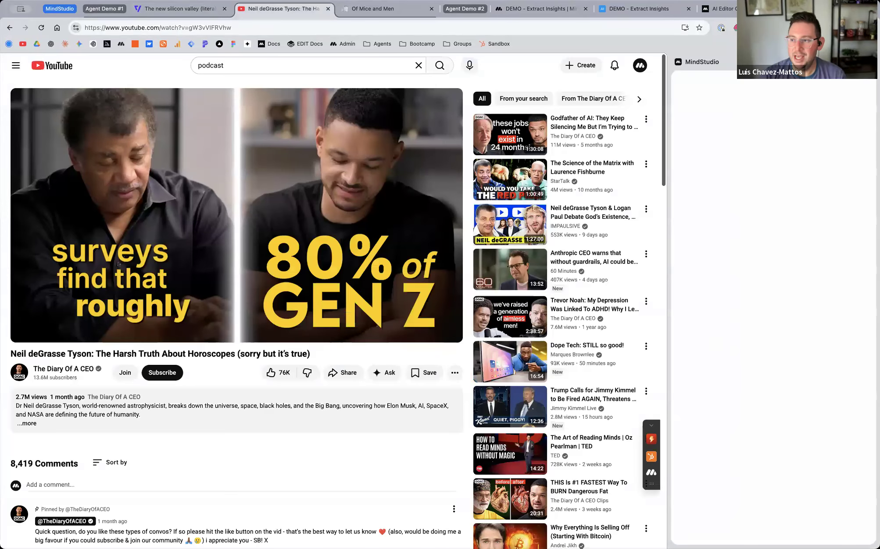
click(869, 61)
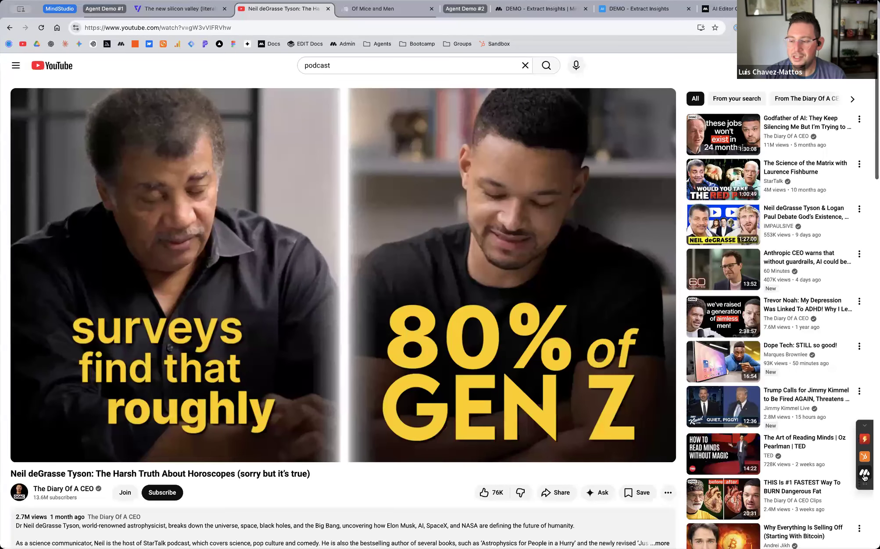
click(865, 474)
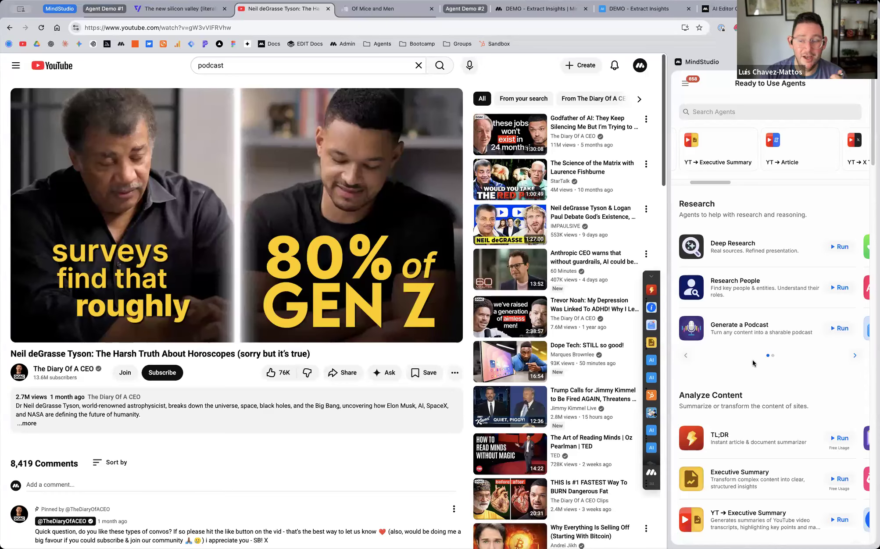
Step: Browse the extension's ready-to-use agents, from research and content analysis to creator, marketing, business development and student categories
scroll(753, 360, down, 5)
scroll(752, 365, down, 3)
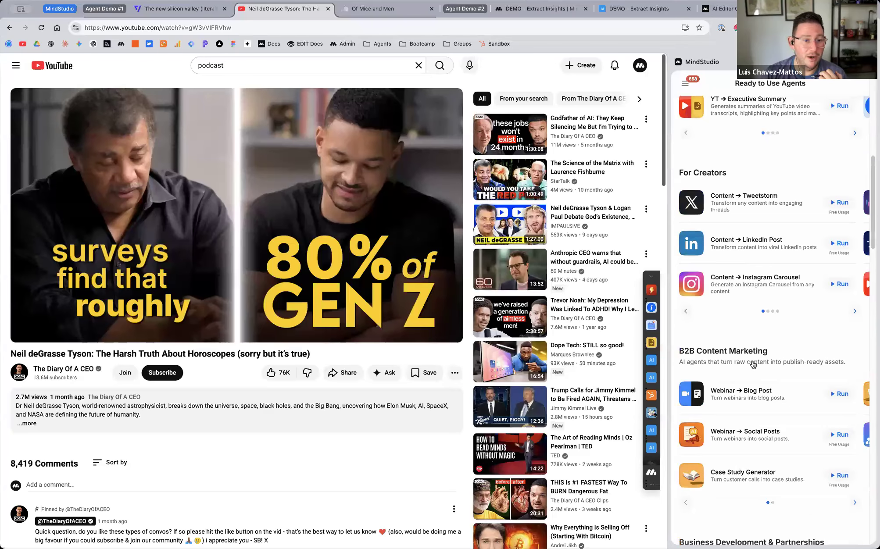
scroll(752, 362, up, 8)
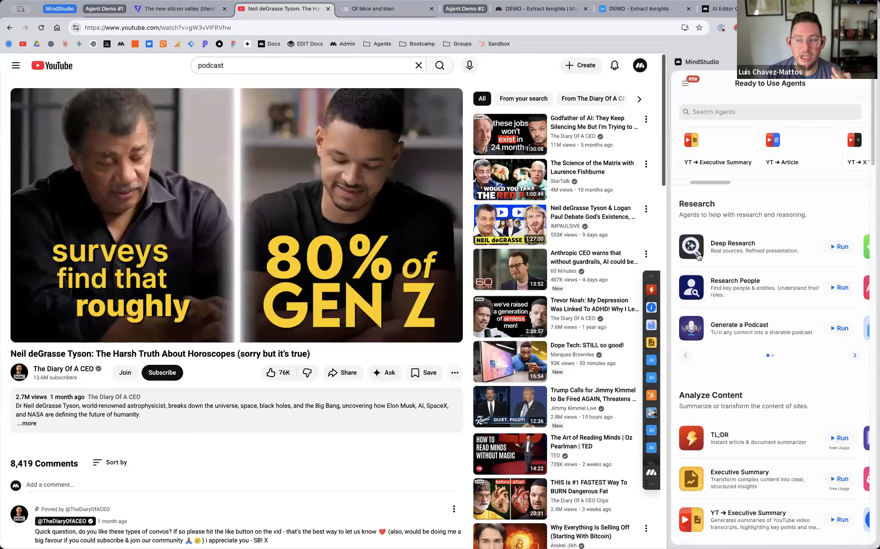
scroll(780, 308, down, 5)
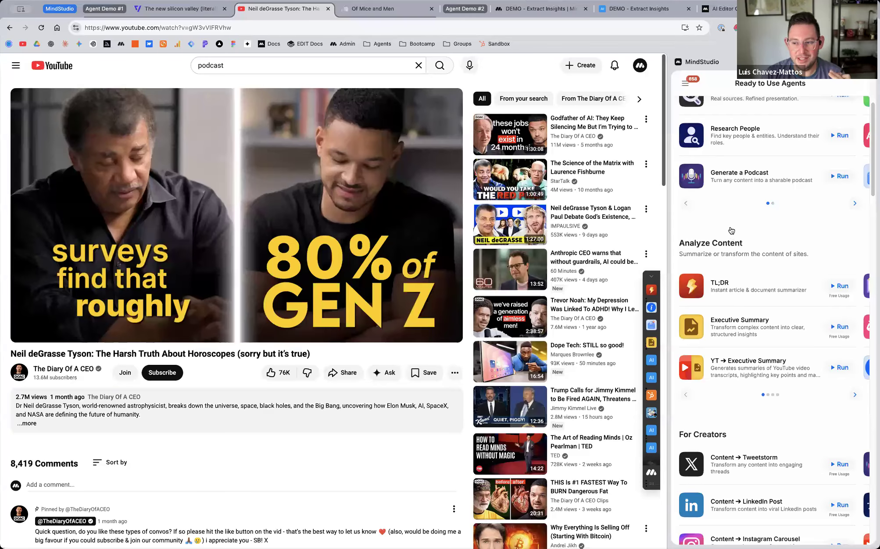
scroll(776, 307, down, 6)
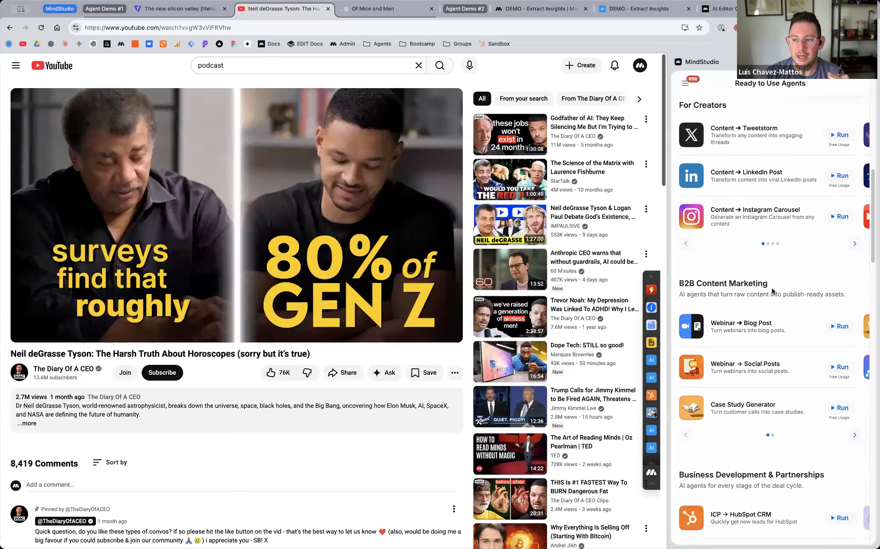
scroll(767, 290, up, 2)
scroll(782, 303, down, 2)
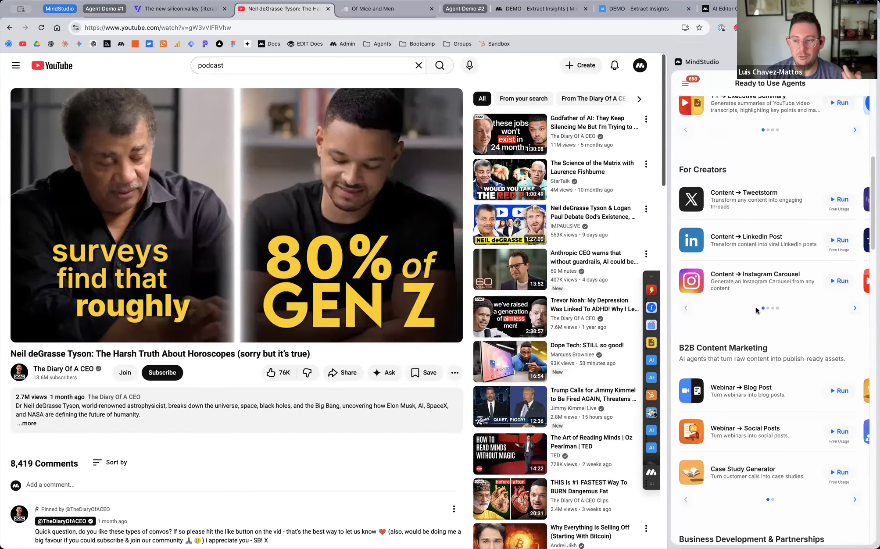
scroll(758, 308, down, 10)
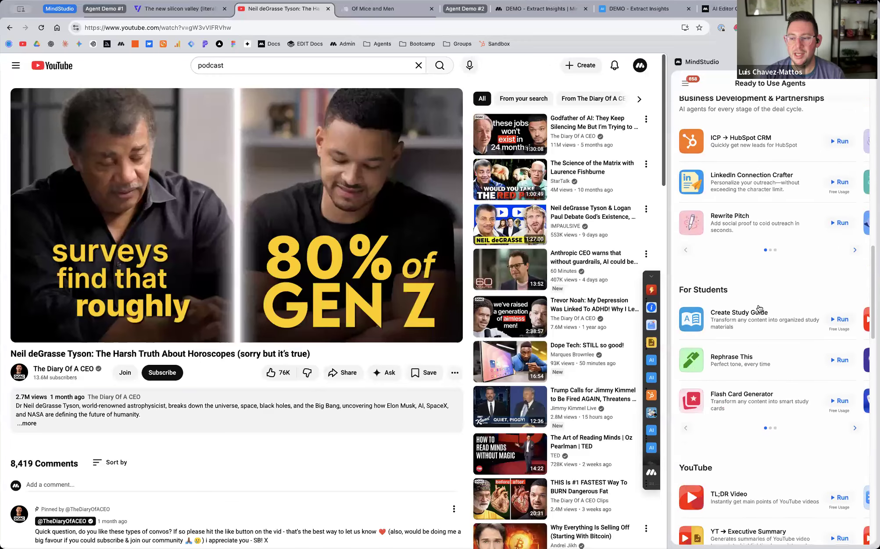
scroll(757, 310, up, 9)
scroll(701, 325, up, 10)
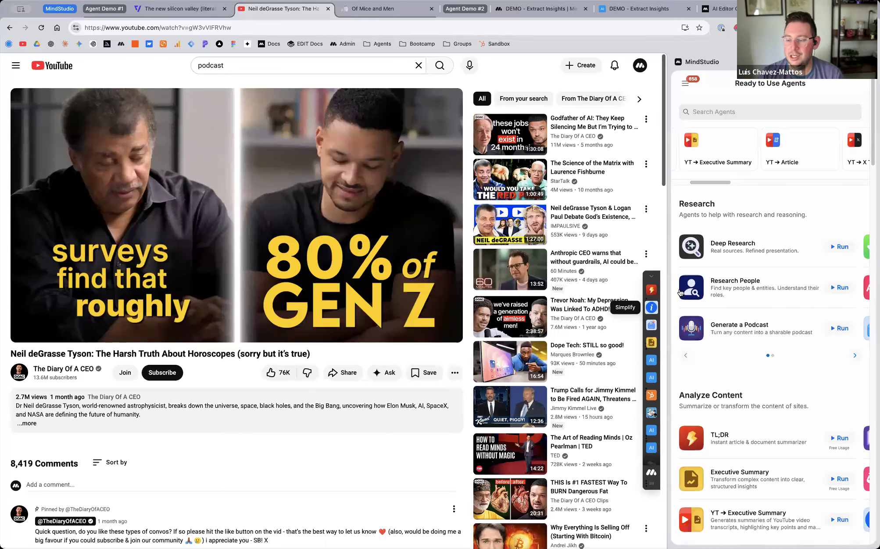
scroll(774, 342, down, 8)
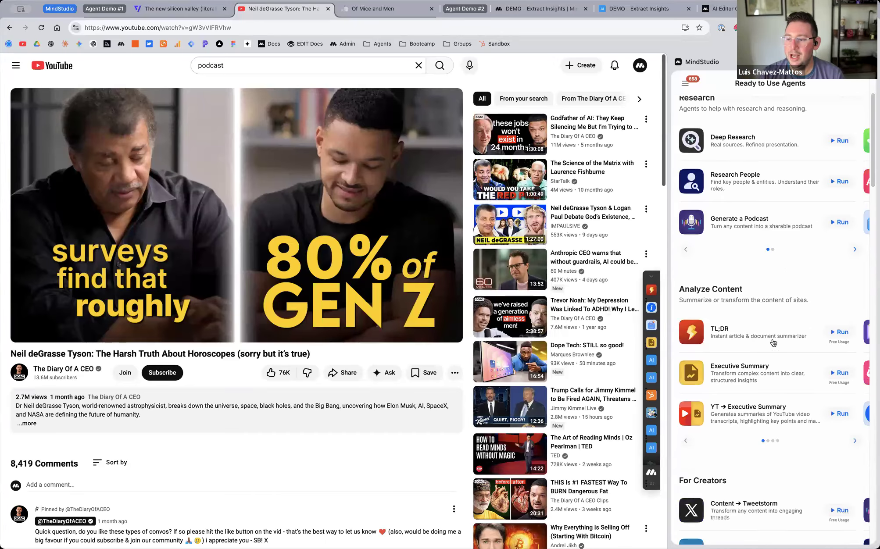
scroll(686, 105, up, 7)
Step: Show the self-created agents in the extension and search them for "demo"
click(685, 82)
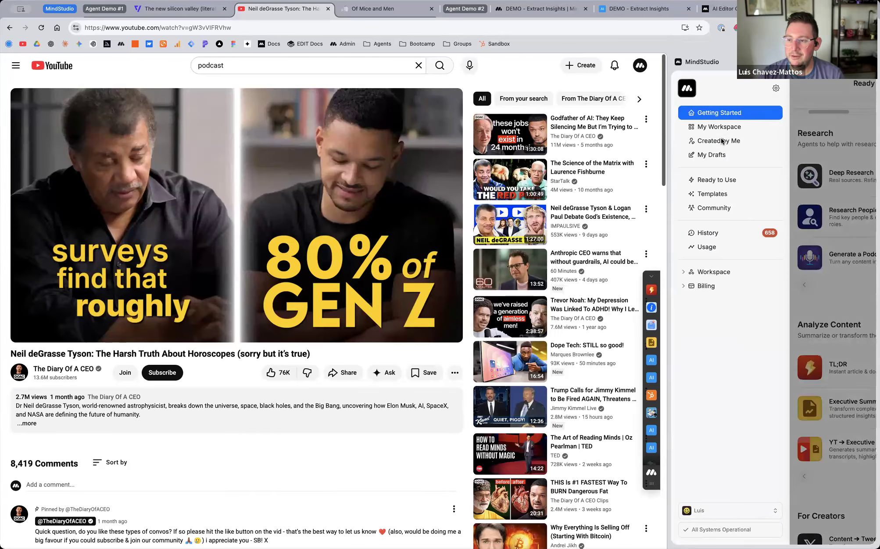
click(723, 142)
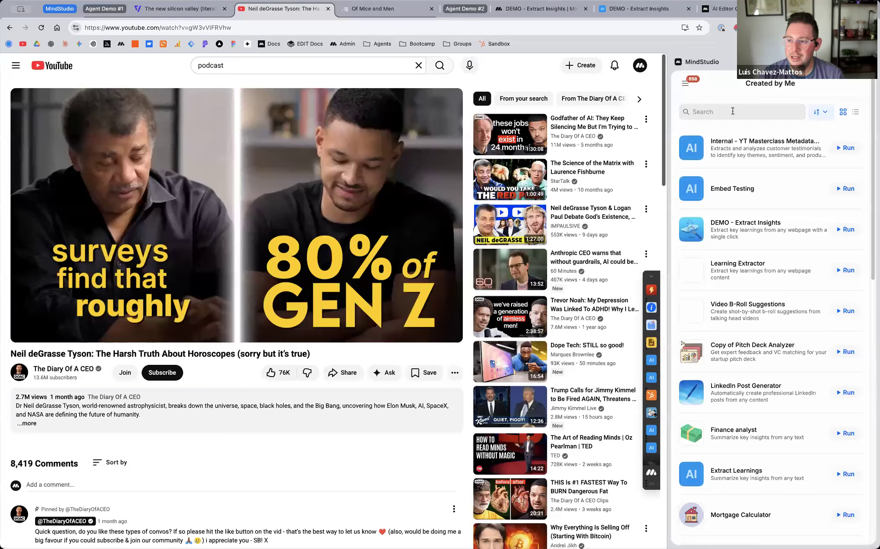
click(729, 111)
text(demo)
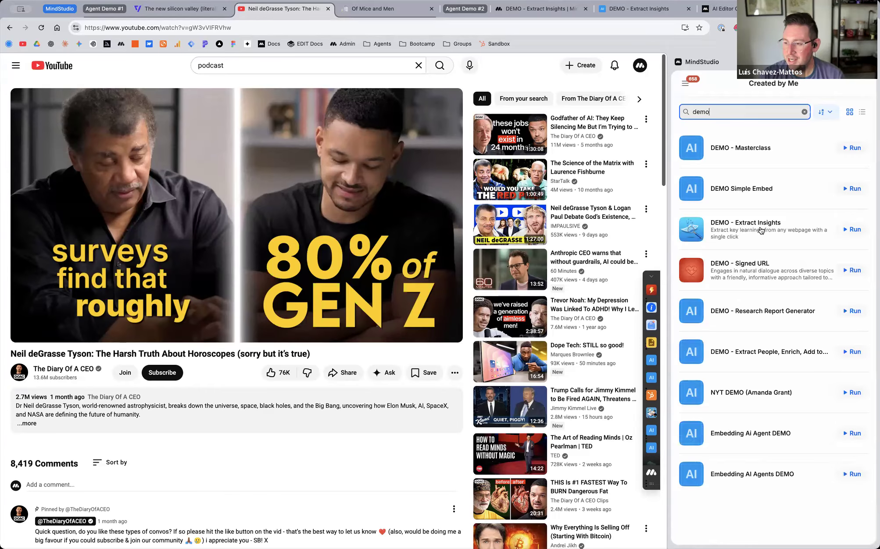
Step: Run the DEMO - Extract Insights agent on the YouTube video and pin the agent to the extension
click(760, 227)
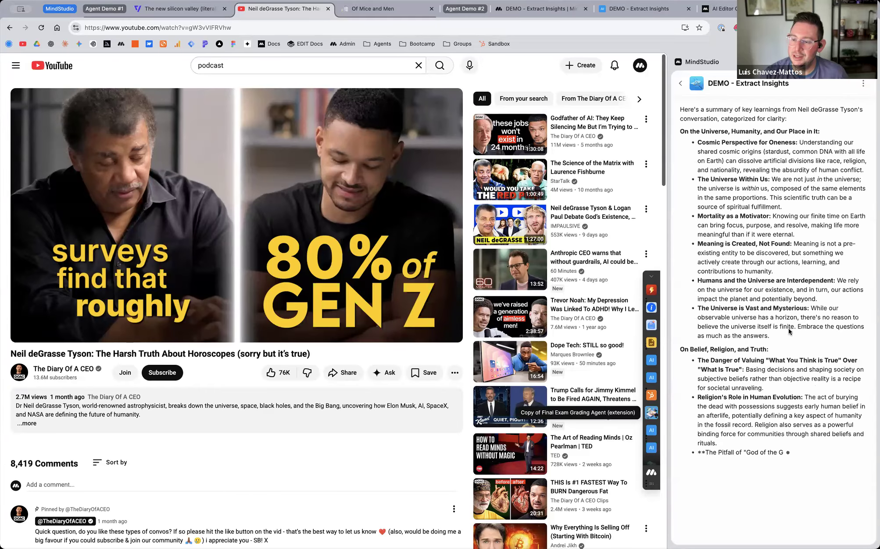
click(863, 83)
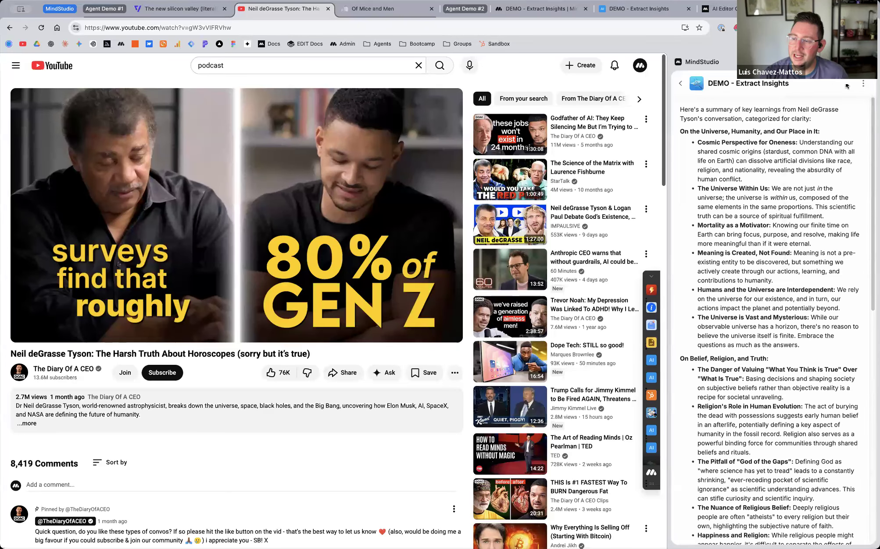
click(863, 83)
click(828, 145)
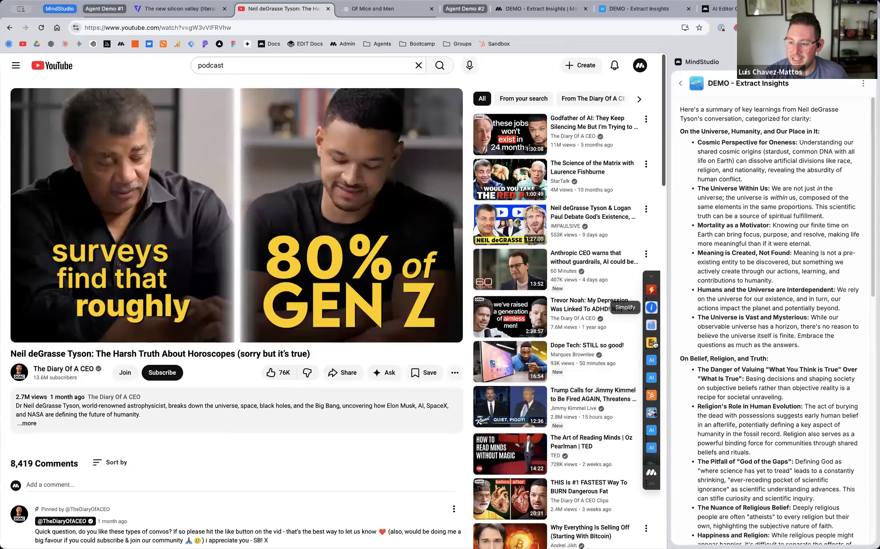
Step: Look through the agents pinned in the extension's floating dock and read the key learnings extracted from the video
scroll(652, 342, down, 2)
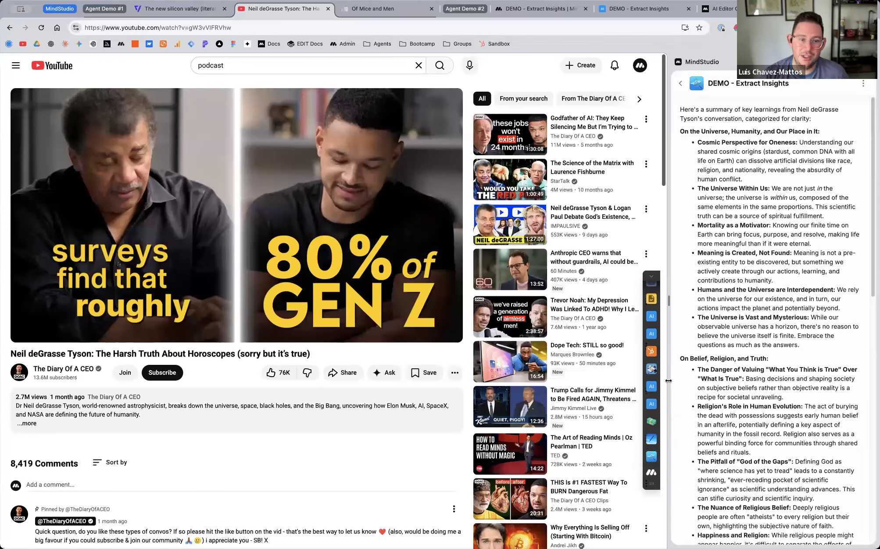
scroll(651, 368, up, 2)
scroll(651, 367, down, 2)
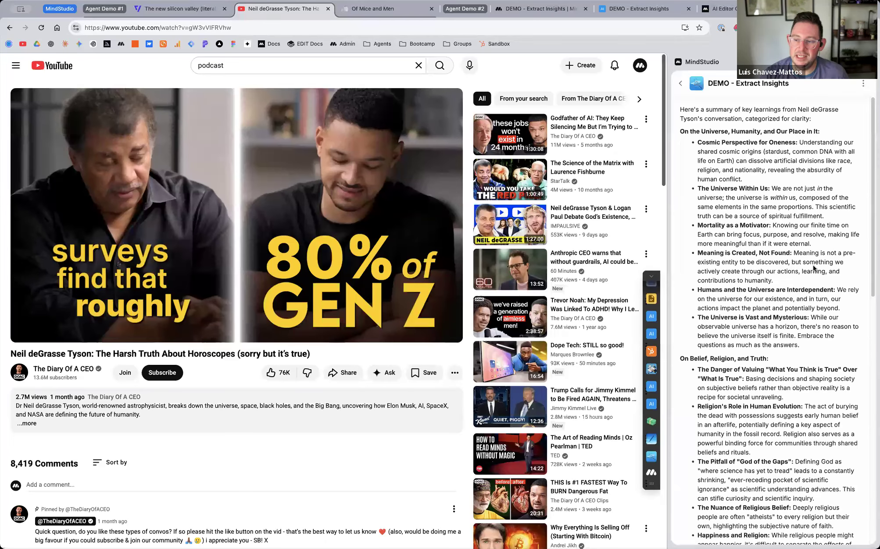
scroll(814, 268, down, 10)
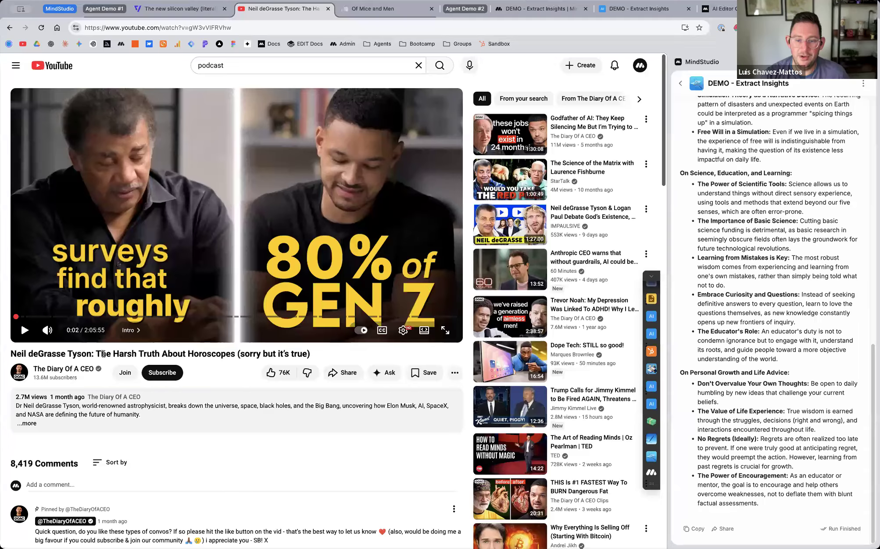
scroll(793, 277, up, 6)
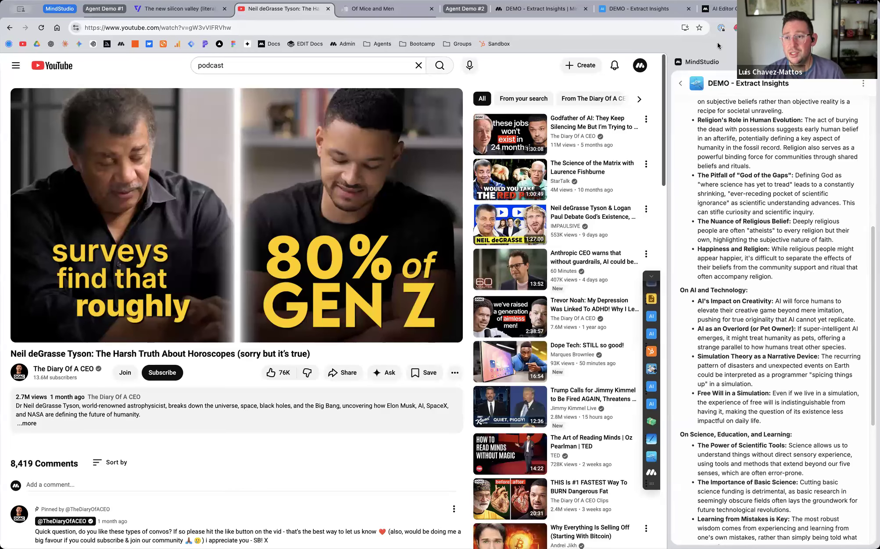
Step: Make a copy of the published DEMO - Extract Insights agent and show the copy's Main.flow without the welcome page
click(544, 9)
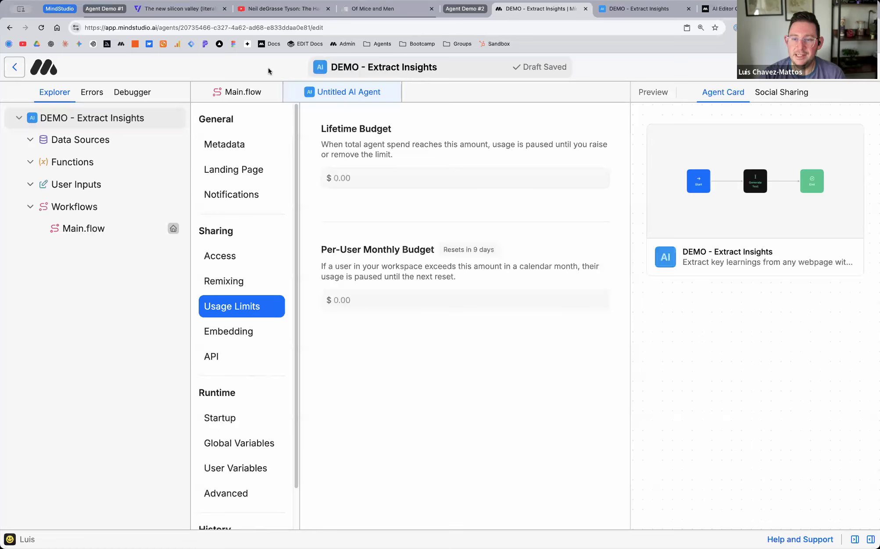
click(247, 92)
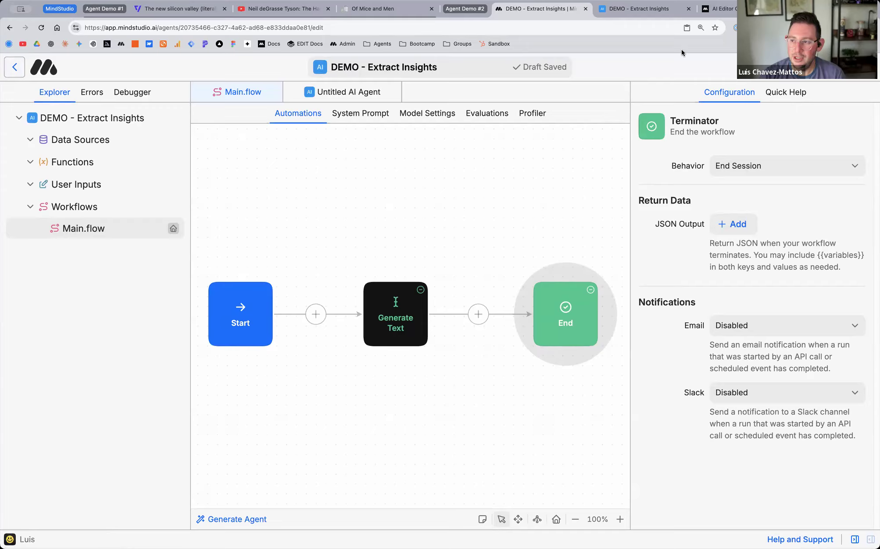
click(639, 9)
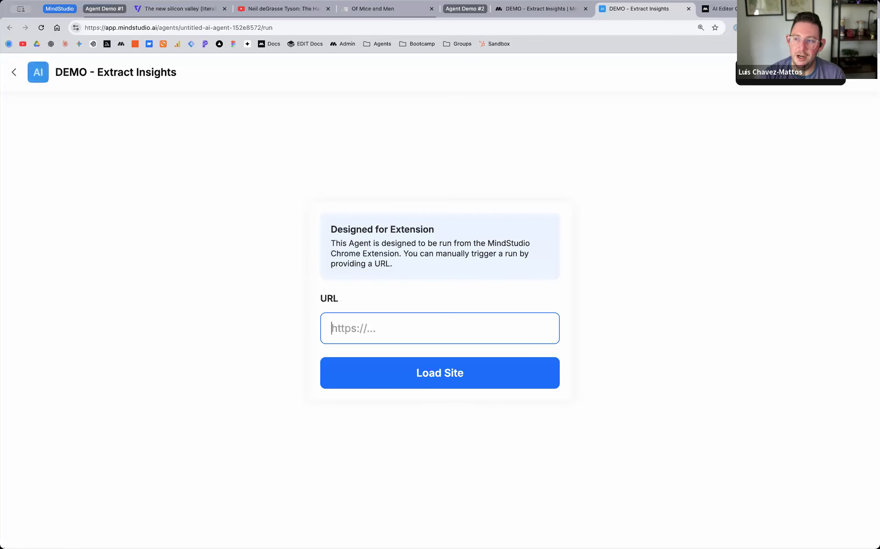
click(867, 86)
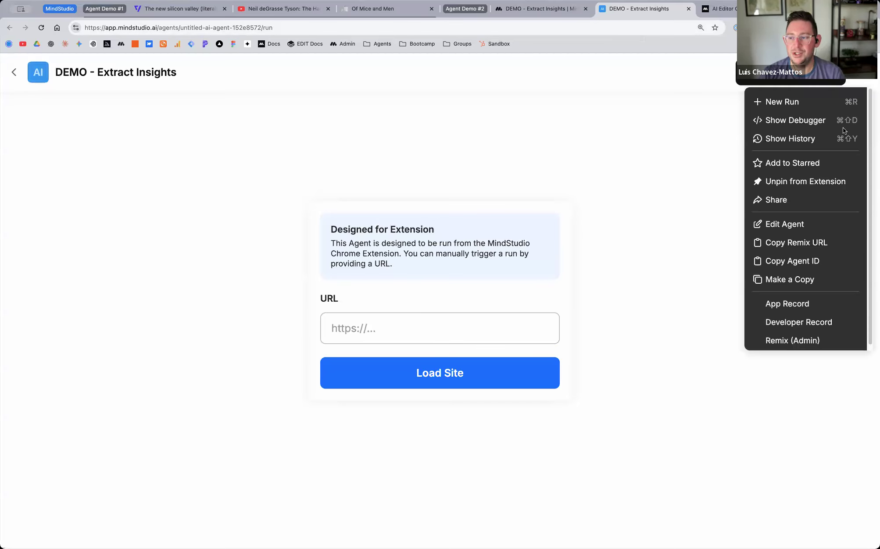
click(816, 282)
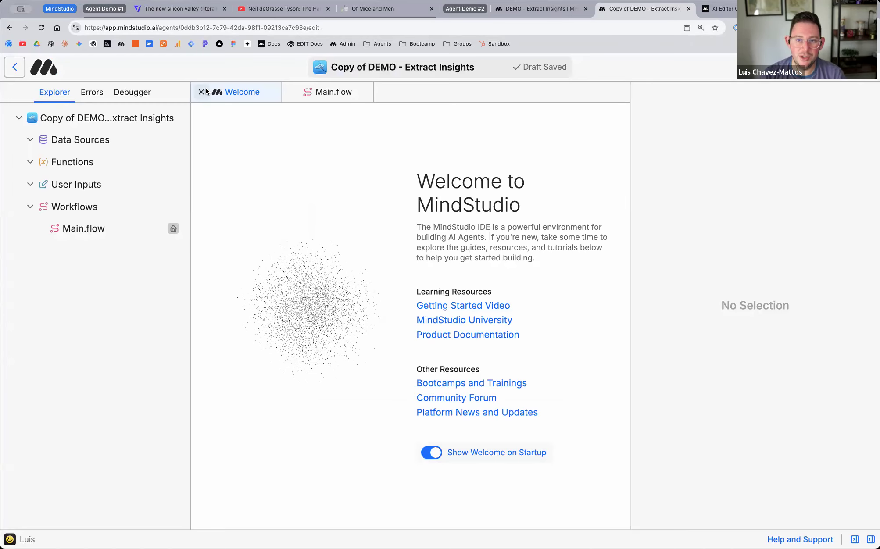
click(201, 92)
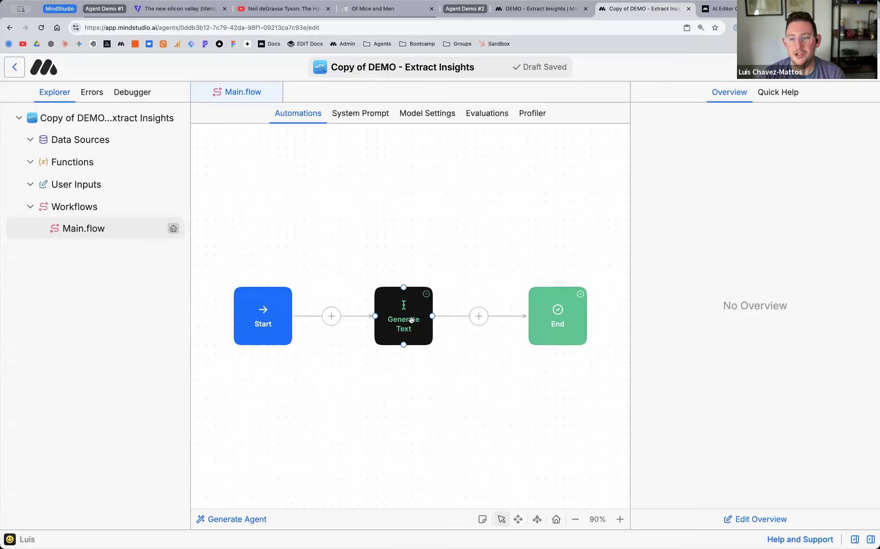
Step: Open the configuration of the Generate Text block in the copied agent's workflow
click(403, 314)
drag(227, 235, 524, 476)
click(424, 248)
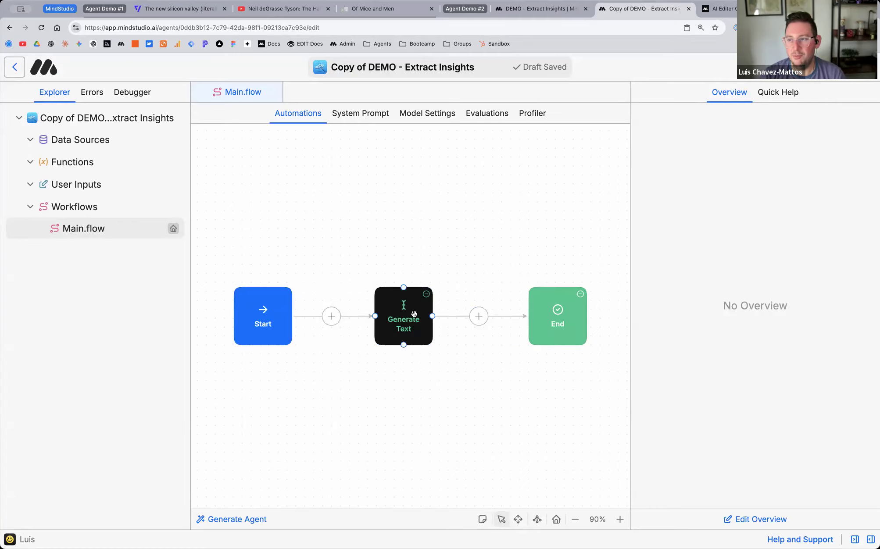
click(404, 322)
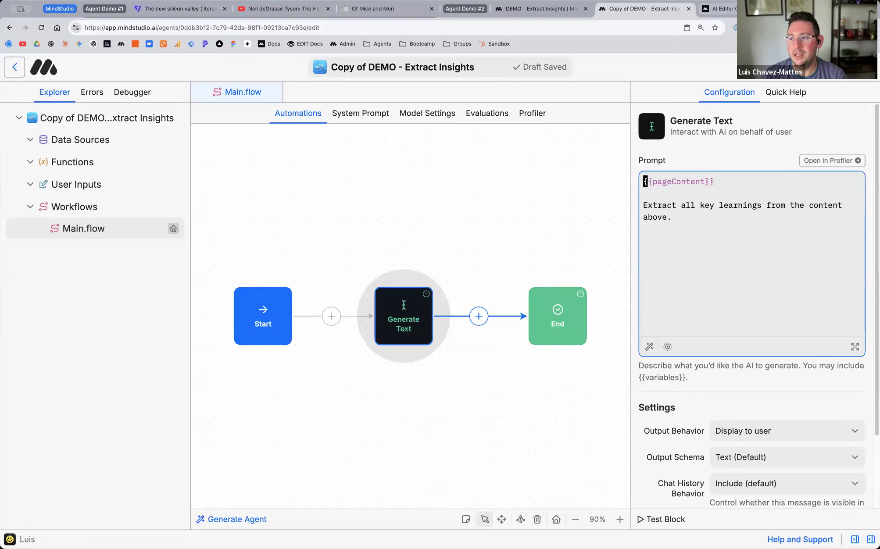
Step: Search for "yahoo finance" in a new browser tab and open the Yahoo Finance home page
key(super+t)
text(yahoo)
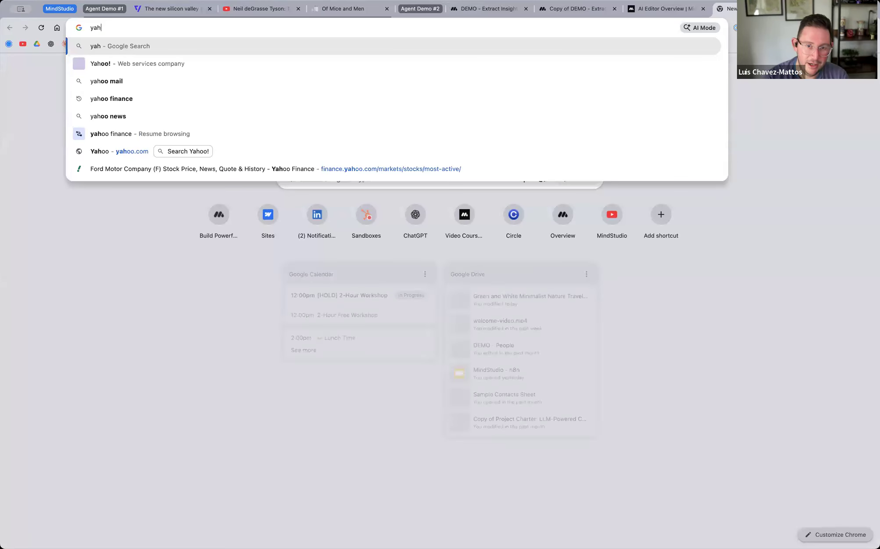
click(360, 99)
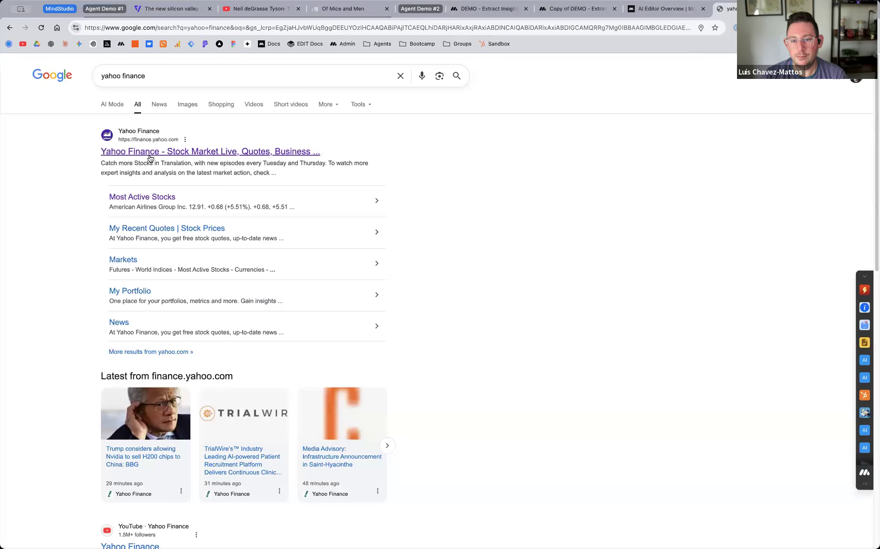
click(307, 154)
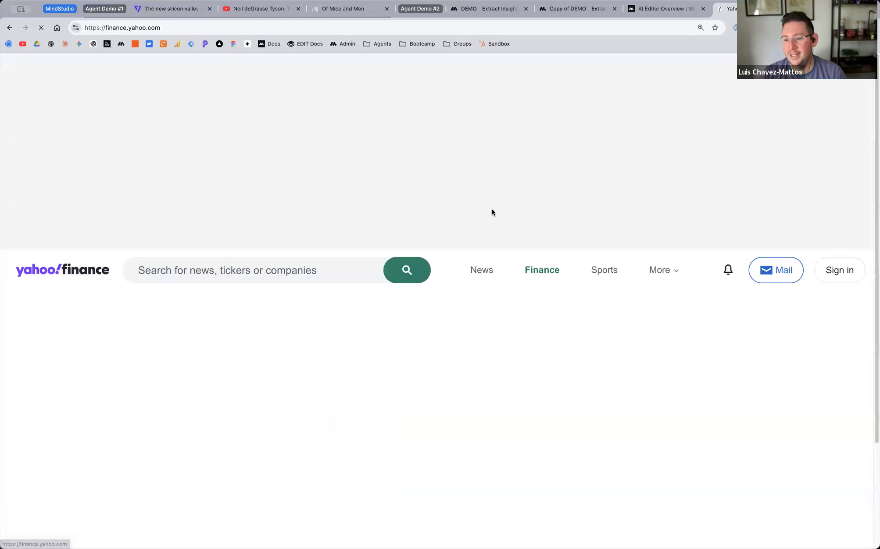
scroll(500, 222, down, 3)
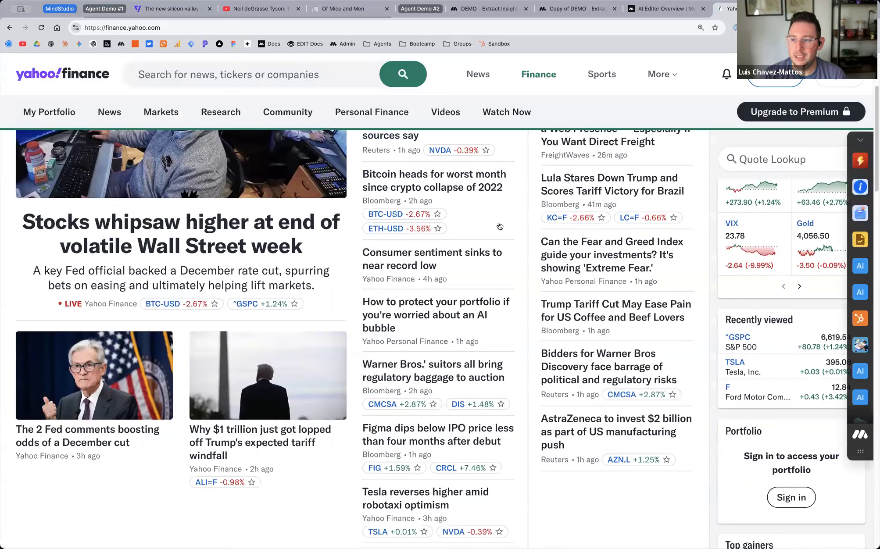
scroll(500, 220, up, 3)
Step: Open the GOOGL quote page from the trending tickers and dismiss its AI analysis tip
click(189, 78)
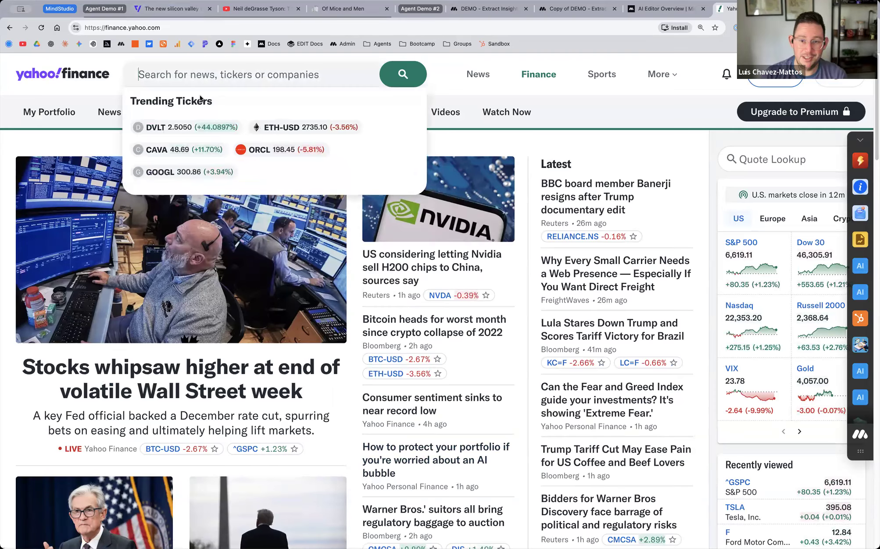
click(159, 172)
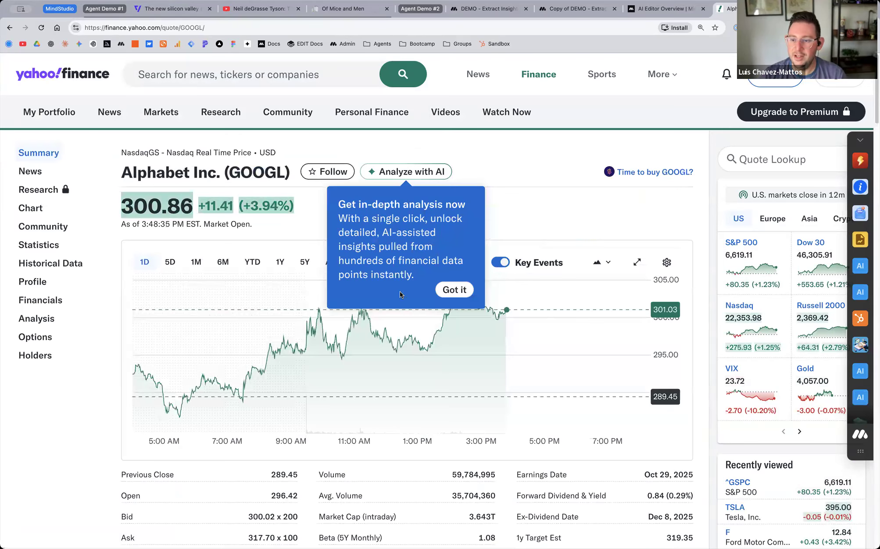
click(451, 290)
Step: Examine the Alphabet quote page's chart, news, community analysis and statistics, and return to the copied agent's editor
scroll(859, 360, down, 2)
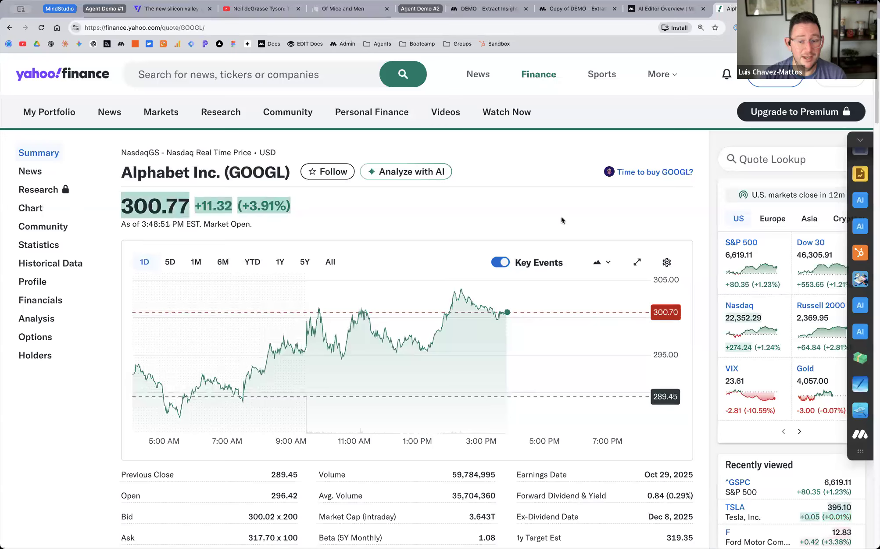
scroll(565, 245, down, 10)
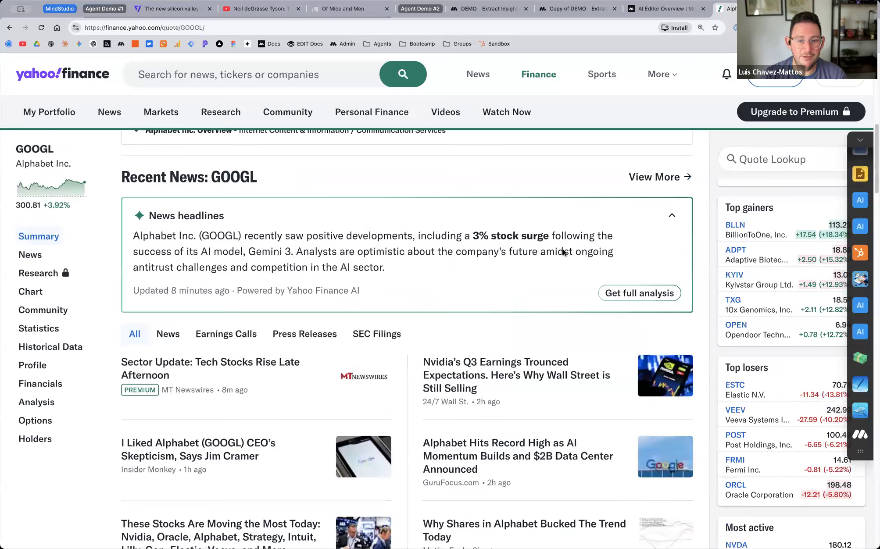
scroll(561, 251, up, 3)
scroll(566, 270, down, 7)
scroll(557, 263, up, 11)
scroll(557, 261, up, 4)
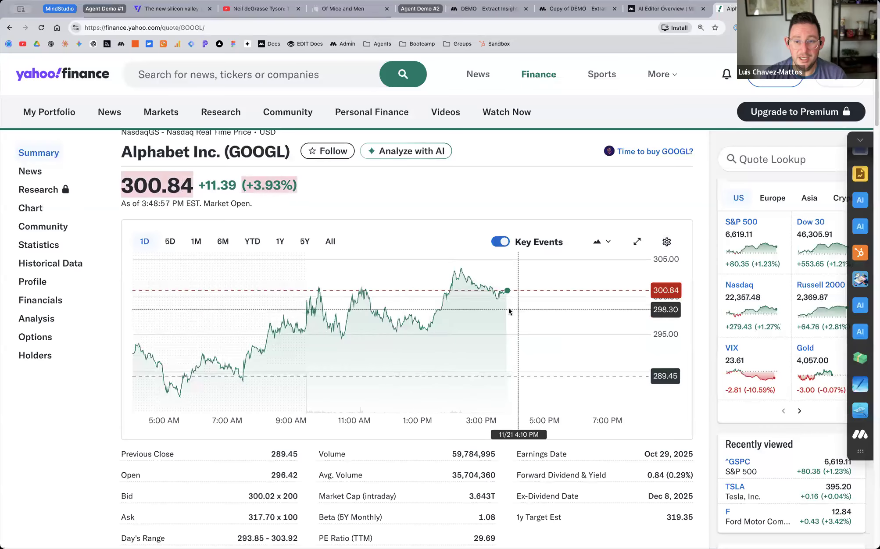
scroll(528, 336, down, 13)
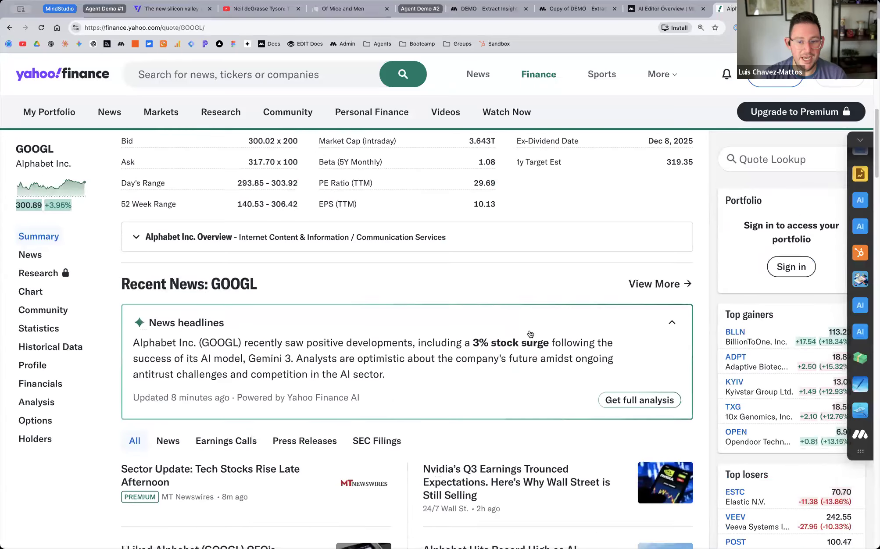
scroll(482, 334, down, 15)
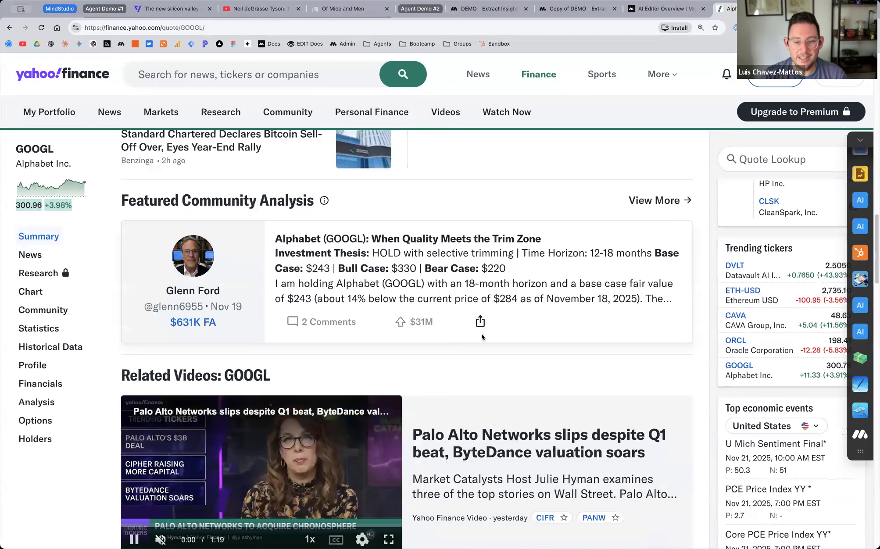
scroll(483, 336, down, 15)
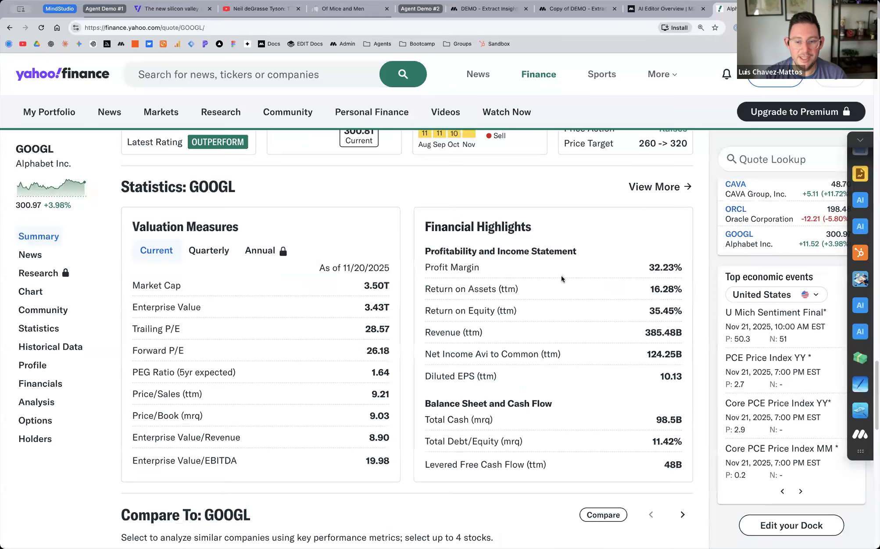
scroll(511, 285, up, 5)
scroll(513, 281, up, 20)
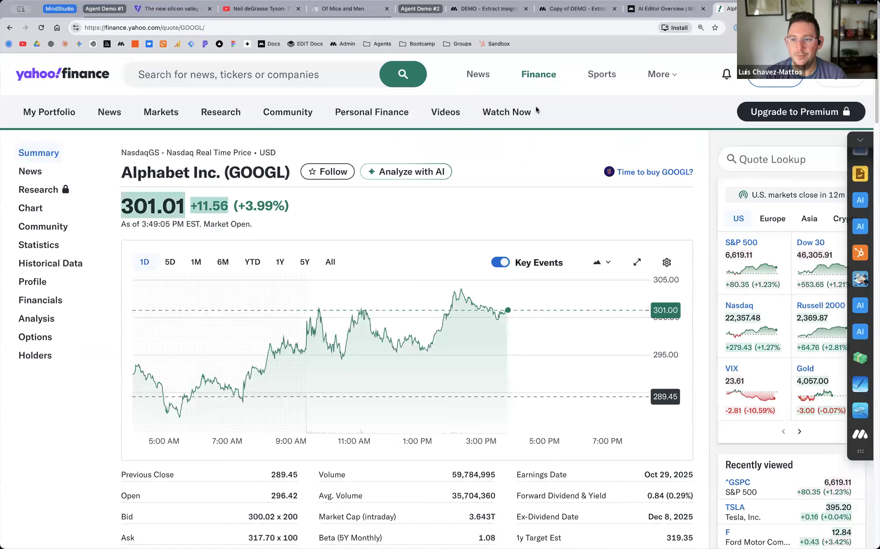
click(565, 9)
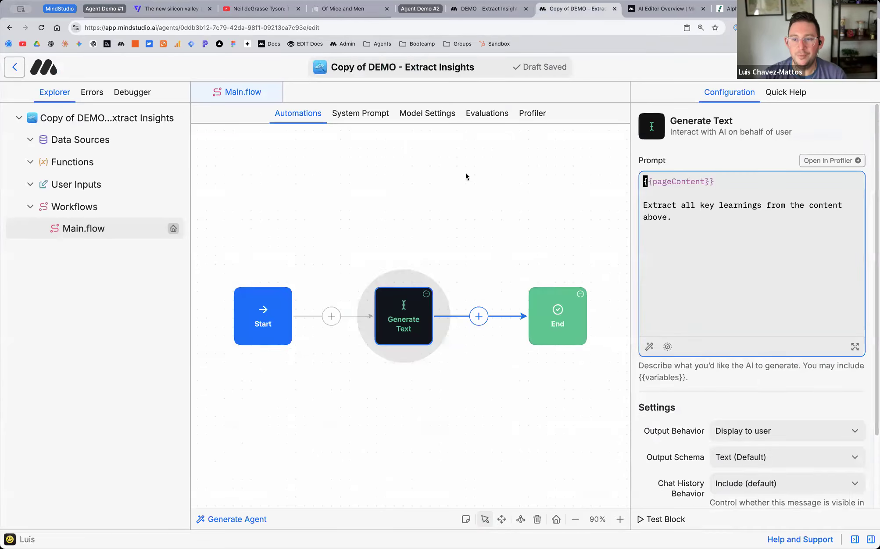
Step: Rename the agent as "DEMO - Stock Analyzer" in its metadata and close the agent's settings
click(97, 115)
click(357, 151)
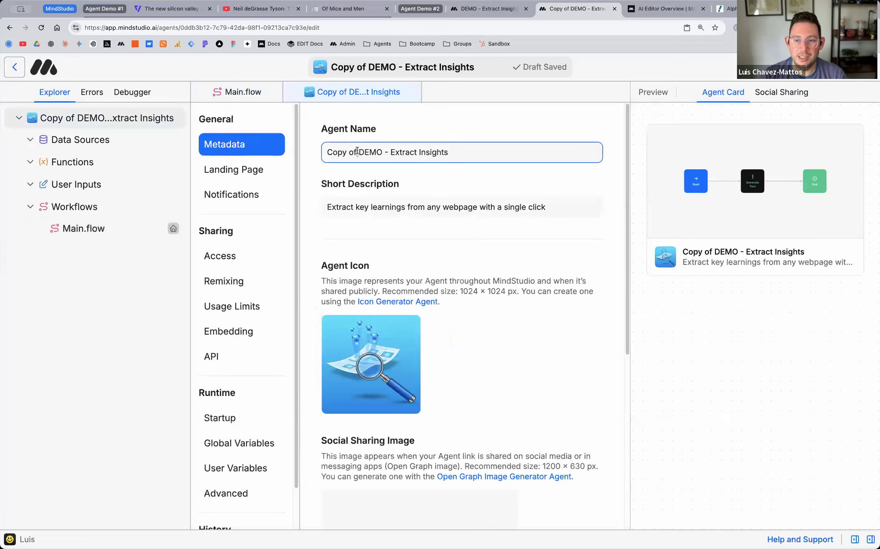
drag(359, 151, 303, 155)
key(BackSpace)
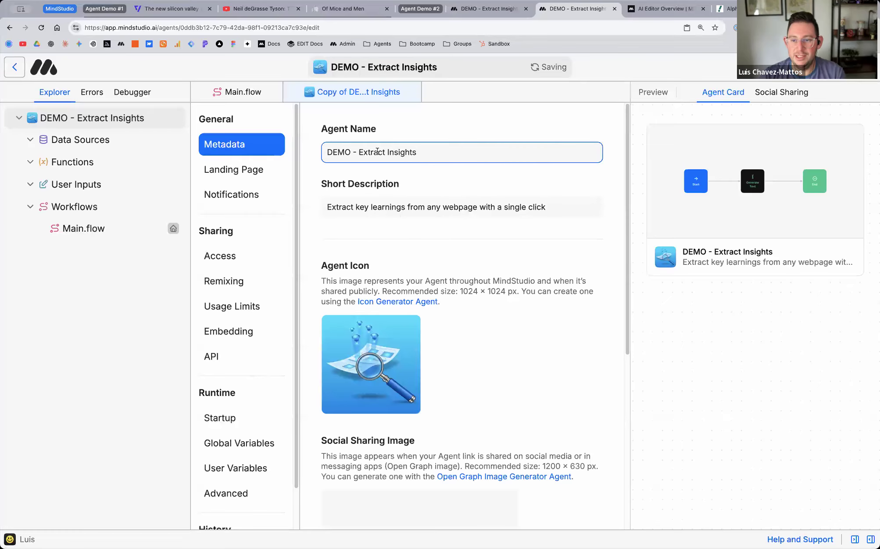
drag(359, 152, 423, 154)
text(Stock)
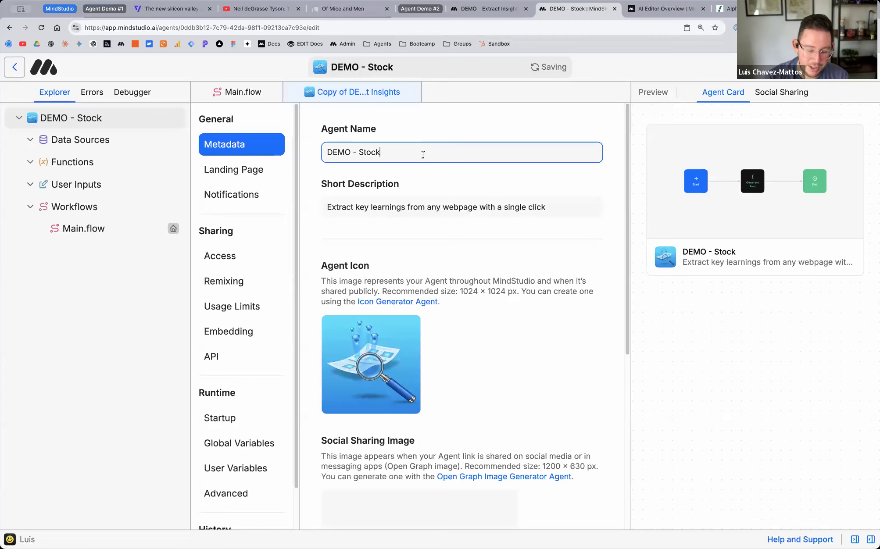
text( Analyzer)
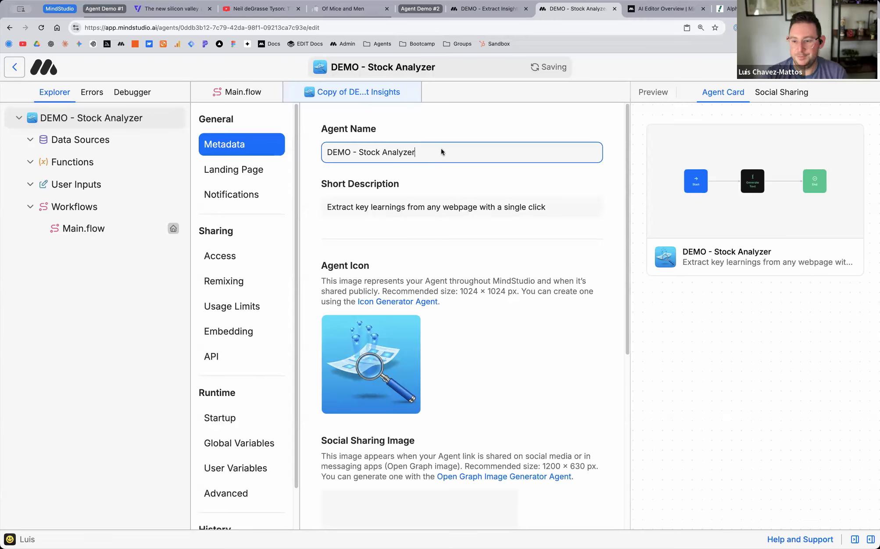
click(463, 263)
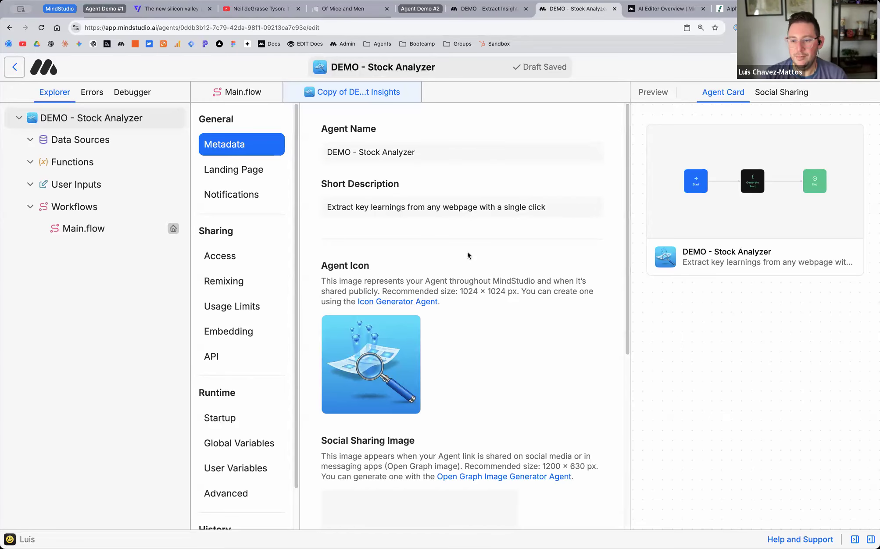
click(249, 94)
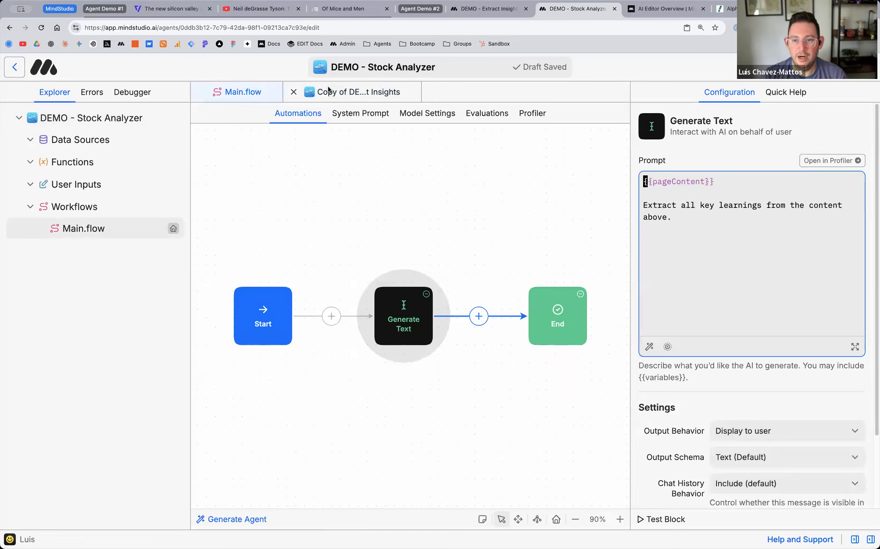
click(294, 92)
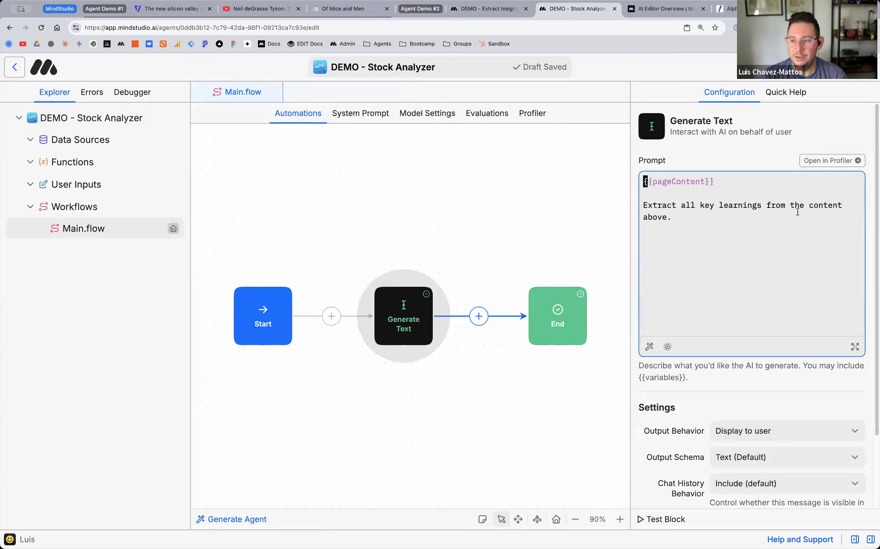
Step: Add an opening <stockInfo> tag on its own line above {{pageContent}} and an extra blank line below the variable
key(Down)
key(Down)
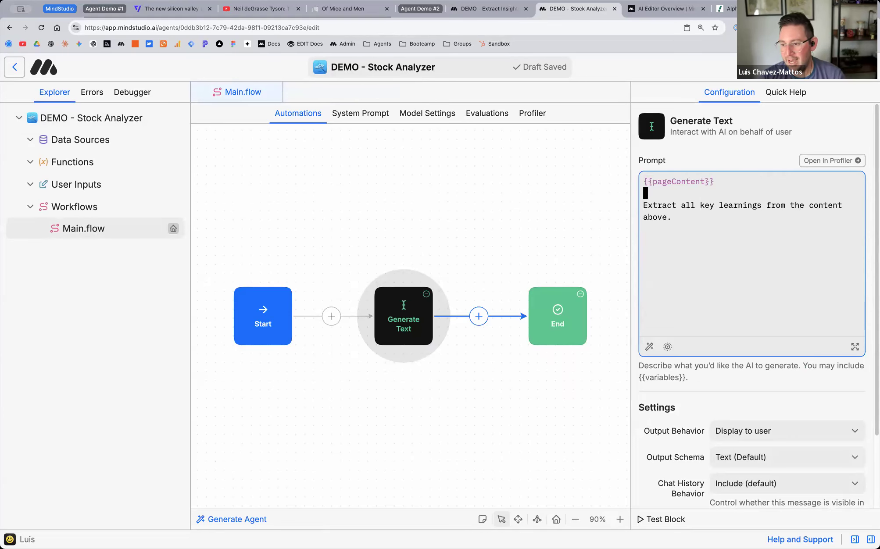
triple_click(654, 206)
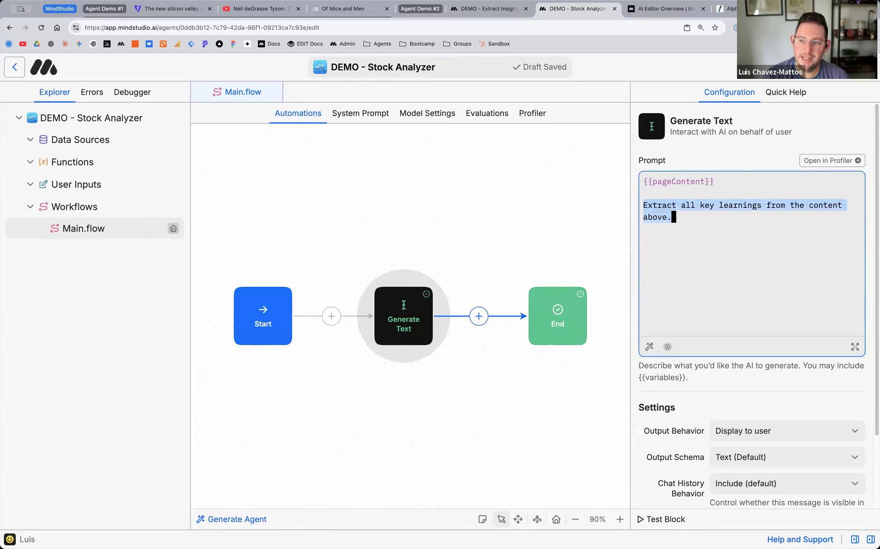
click(646, 194)
key(Return)
key(Up)
key(Up)
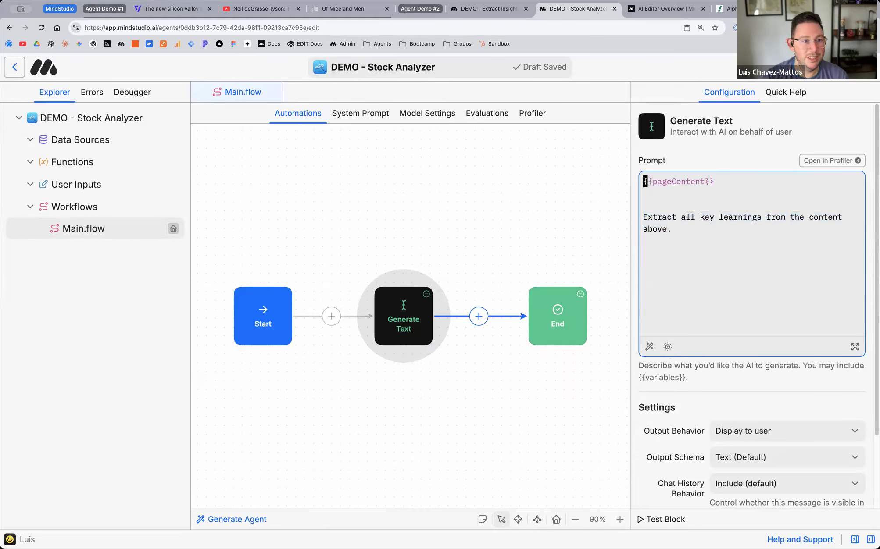
key(Return)
key(Up)
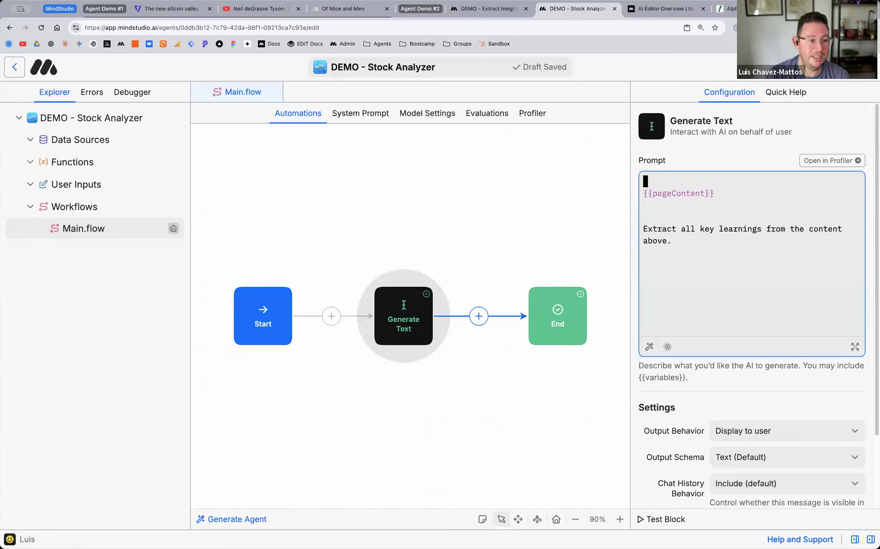
text(<)
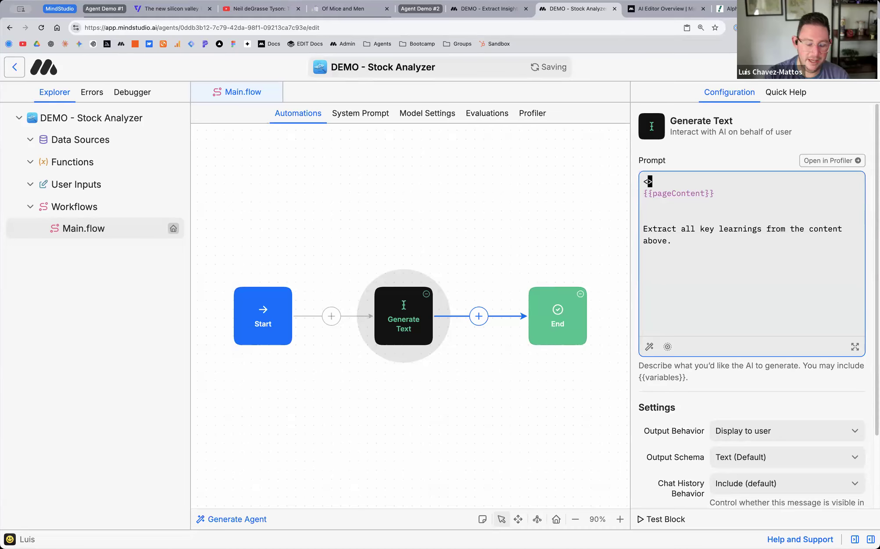
text(stock)
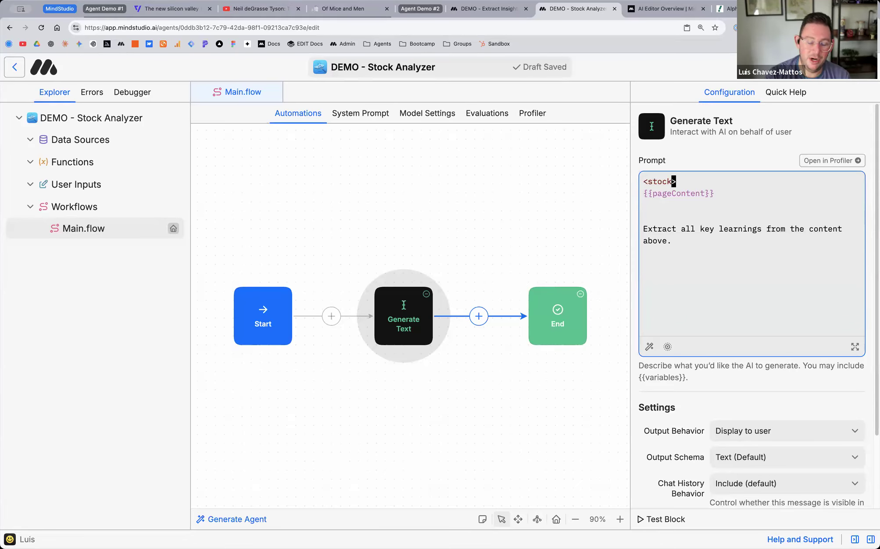
text(Info)
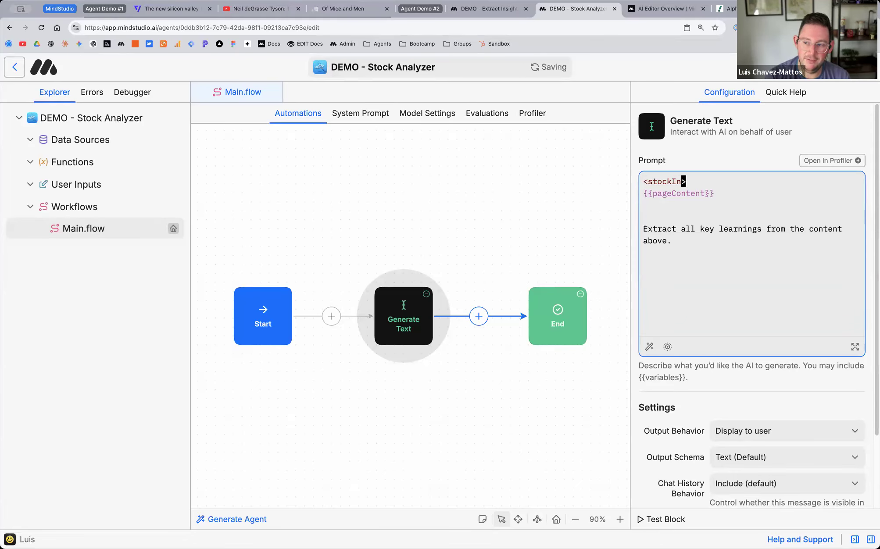
Step: Close the tagged block with </stockInfo> on the line directly below {{pageContent}}
key(Down)
key(Down)
text(</)
text(stock)
text(Info>)
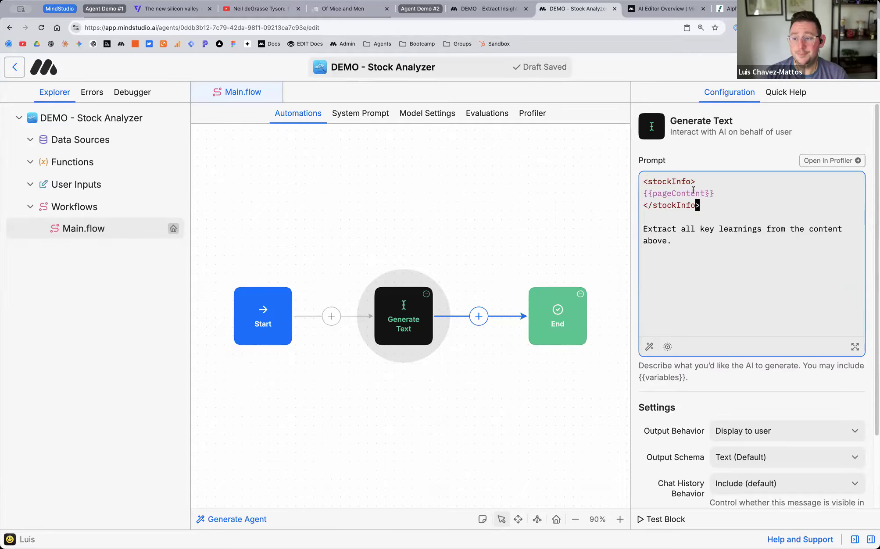
Step: Replace the key-learnings instruction with "Analyze <stockInfo> and create a fundamental analysis of this stock."
drag(697, 182, 627, 181)
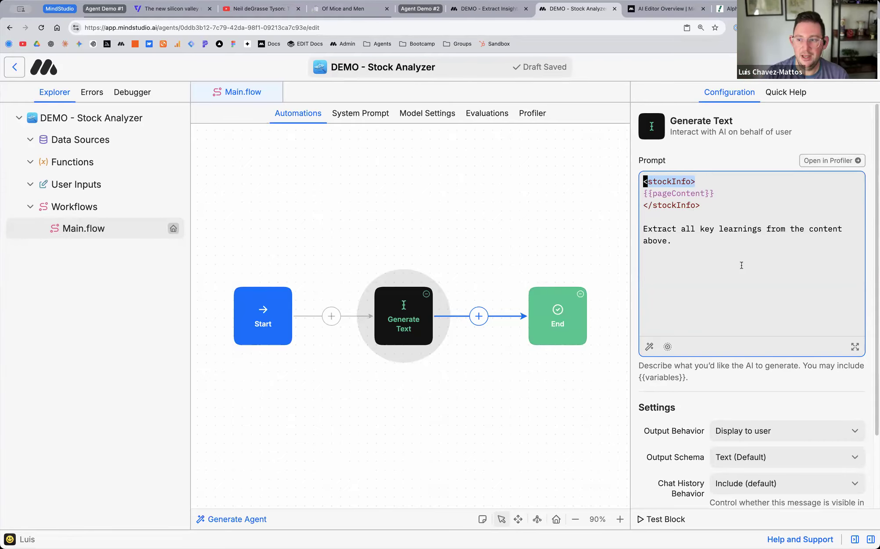
drag(644, 229, 678, 241)
text(Analyze )
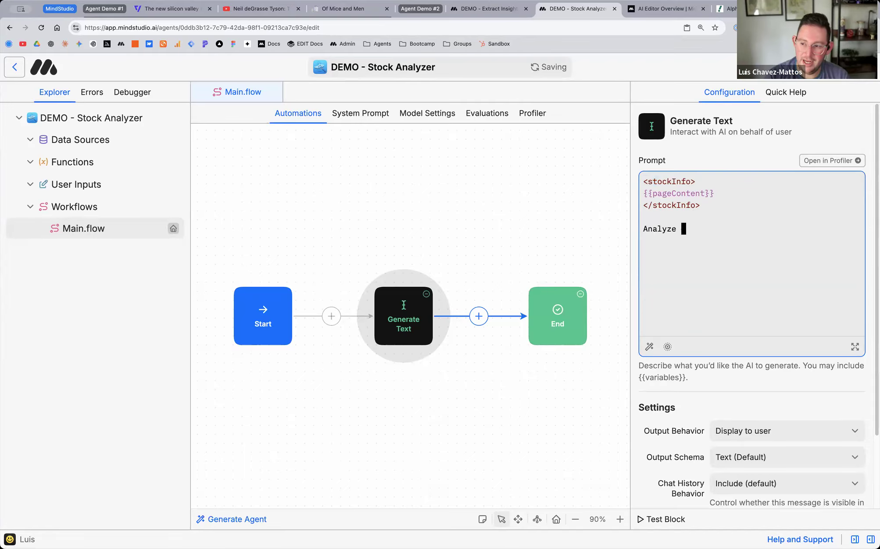
text(<stockInfo>)
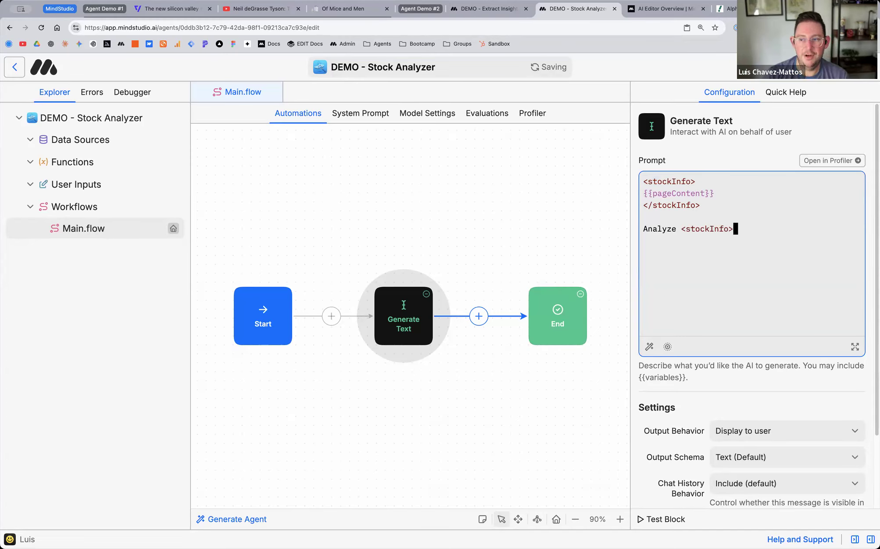
text( and create a fu)
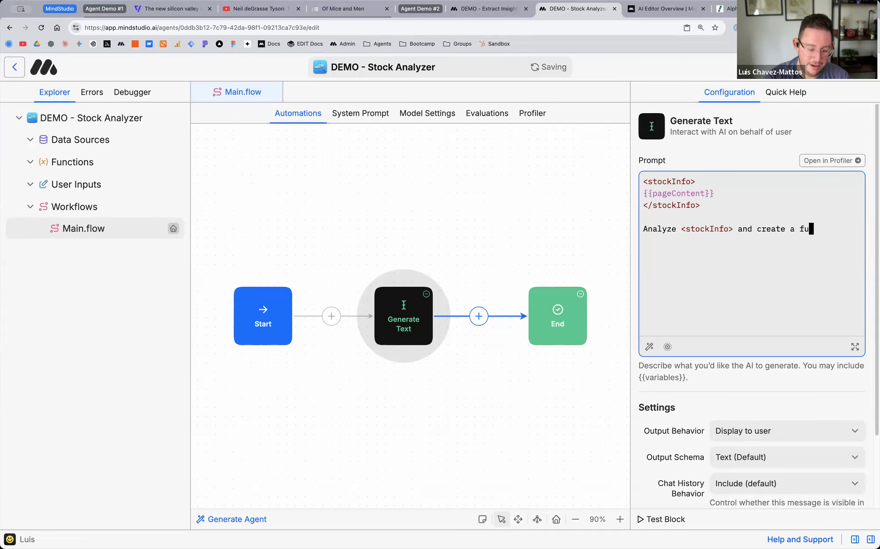
text(ndamental ana)
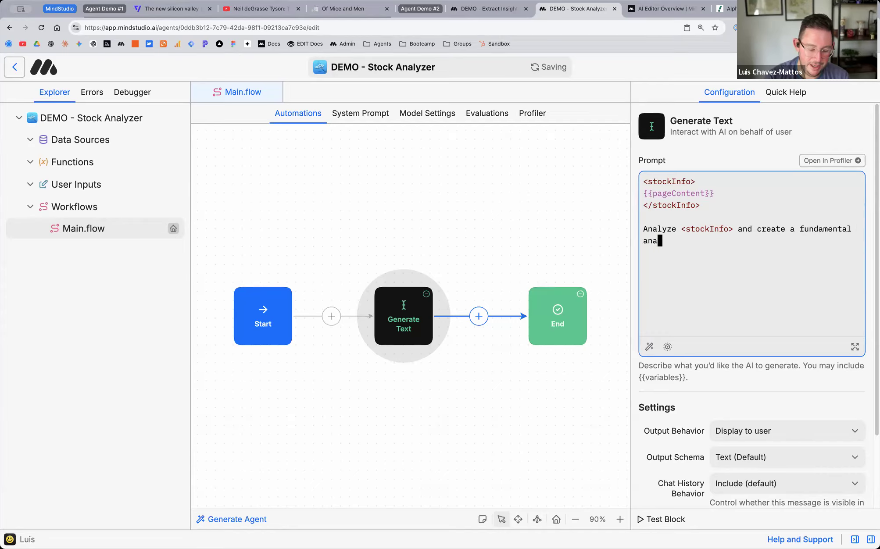
text(lysis )
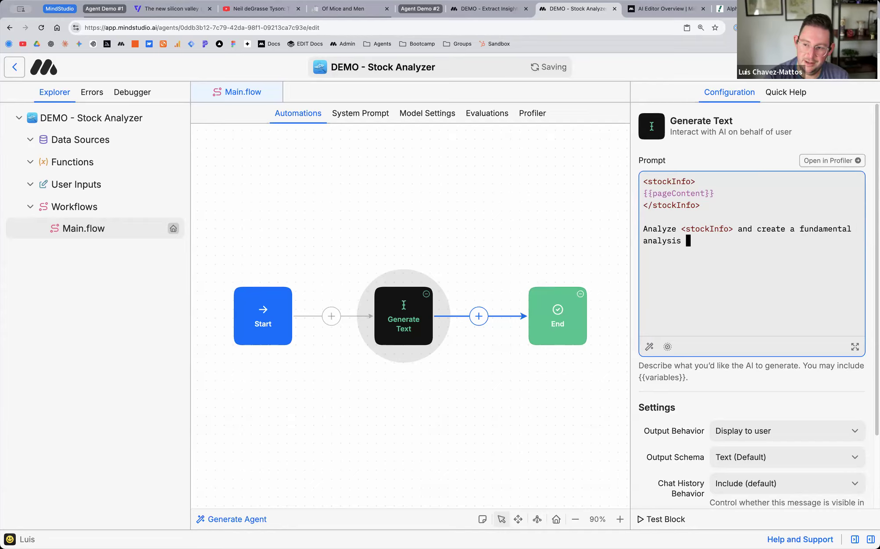
text(of this stic)
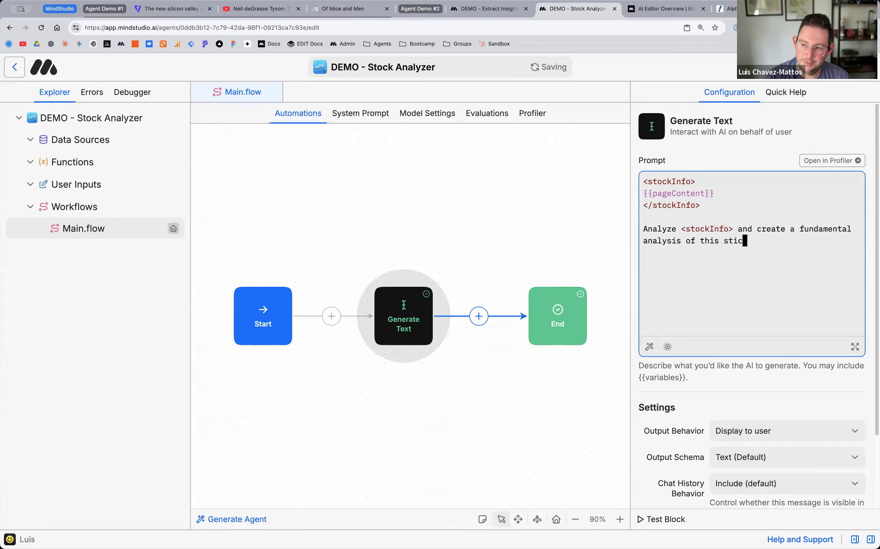
key(BackSpace)
key(BackSpace)
text(ock.)
Step: Append to the prompt: "Then based on the info analyzed, give a recommendation as to whether it is a good time to buy the stock or not."
key(Return)
key(Return)
text(Then bas)
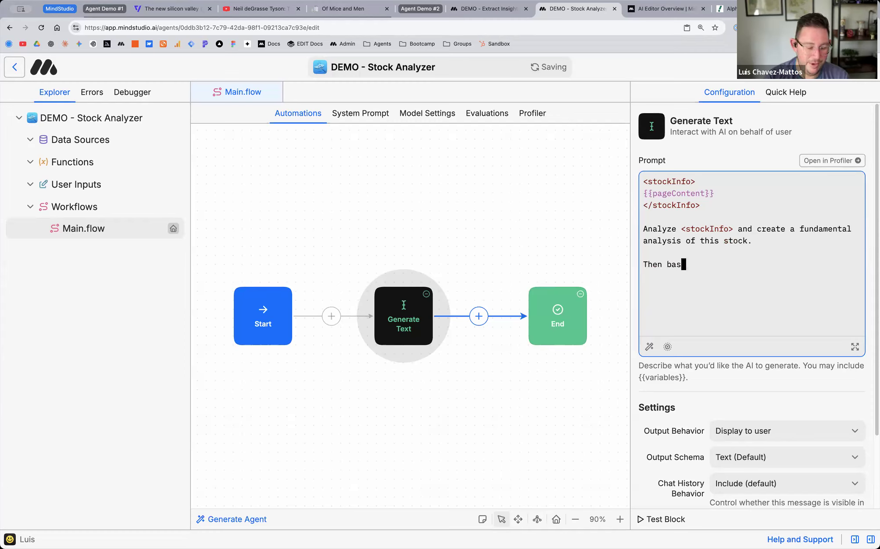
text(ed on the info analyzed, give a recommendation as to whether it is a good time to buy the stock or not.)
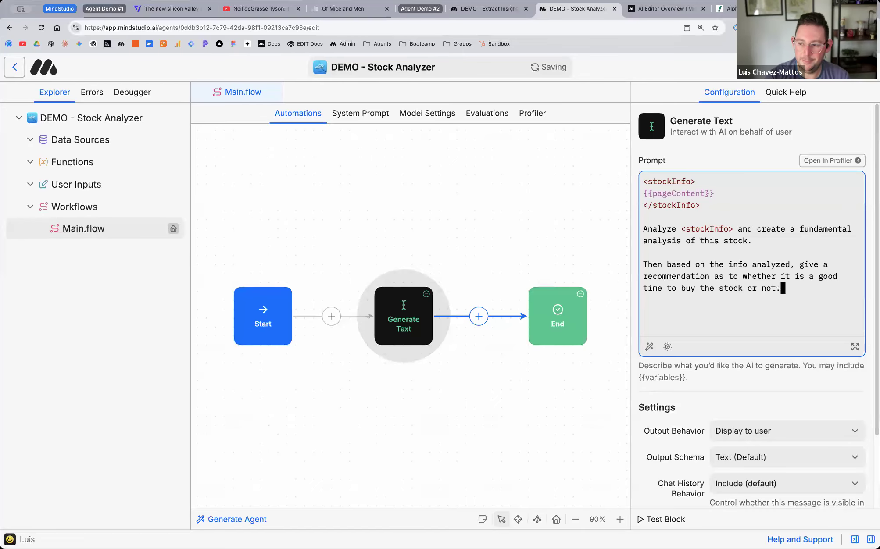
key(Return)
key(Return)
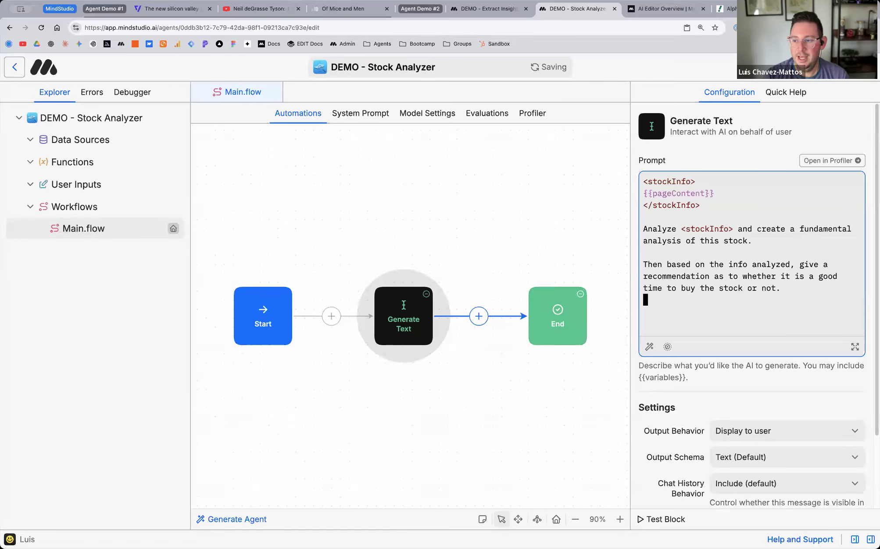
Step: Insert an extra blank line between the closing </stockInfo> tag and the "Analyze <stockInfo>" instruction
click(671, 217)
key(Return)
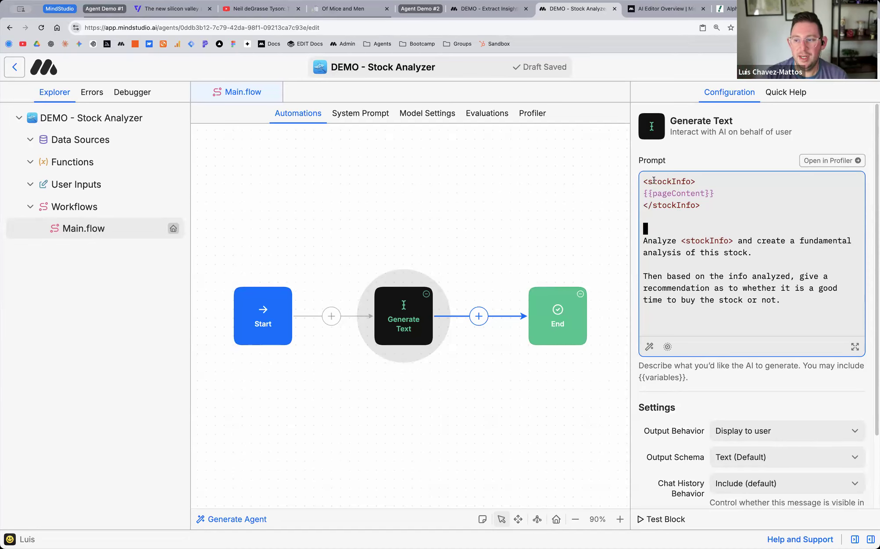
drag(643, 181, 644, 207)
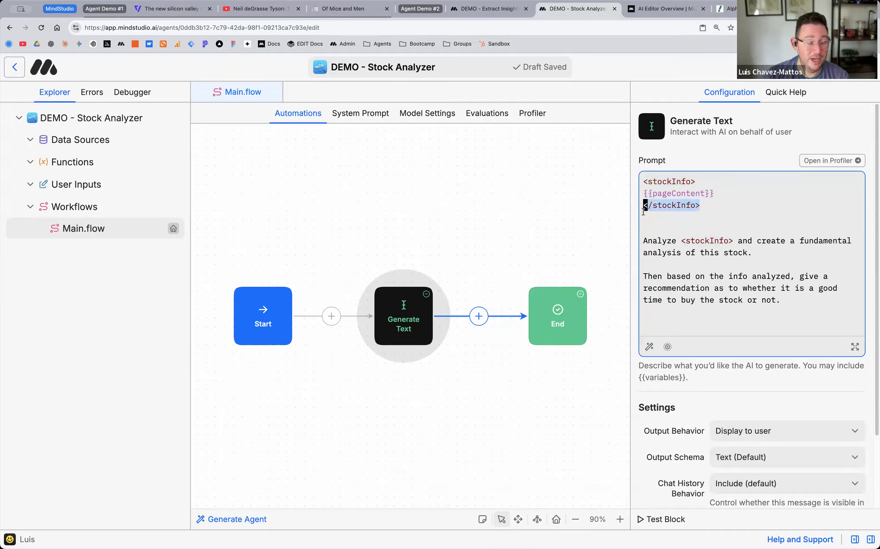
click(658, 229)
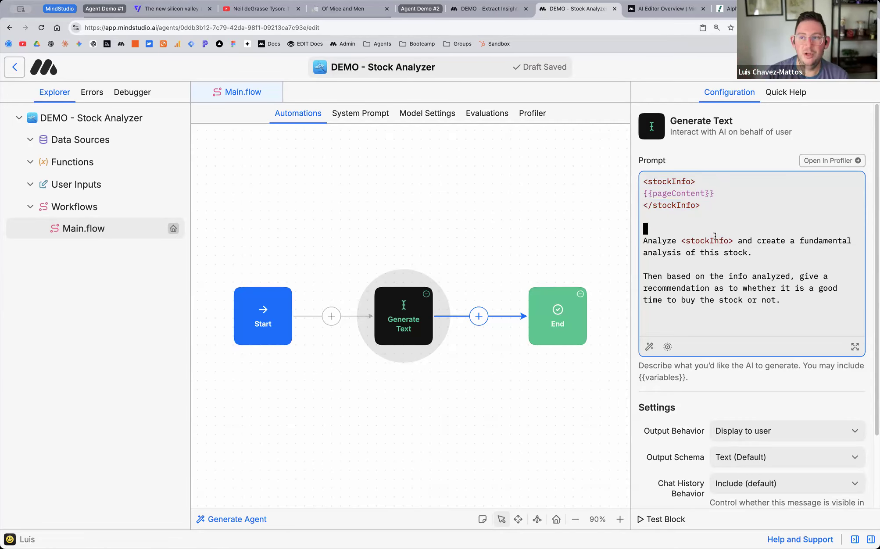
Step: Open a new Google Docs document via docs.new and look at its paragraph styles, such as Heading 1
key(super+t)
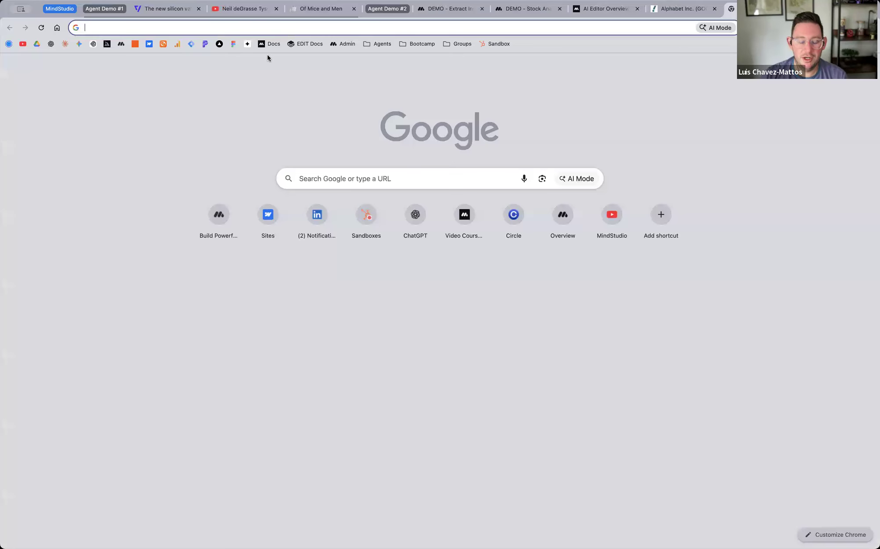
text(docs.new)
key(Return)
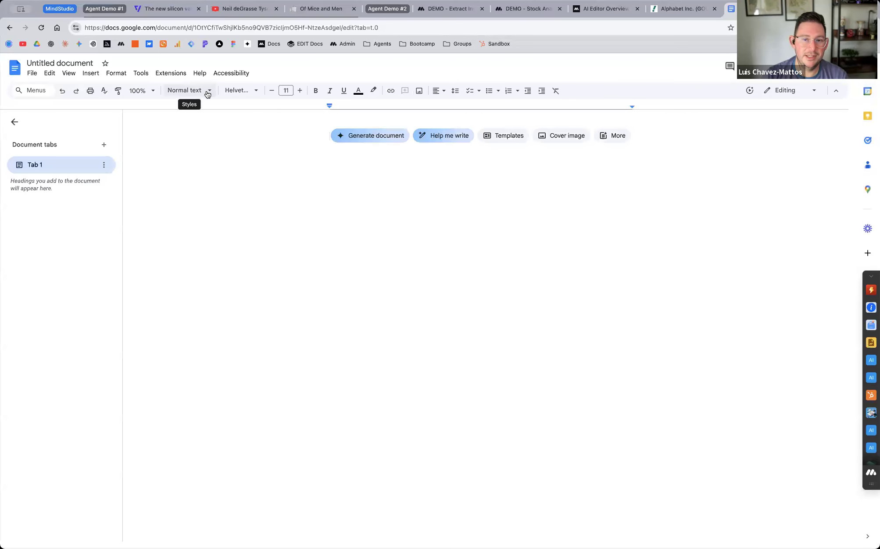
click(189, 90)
mouse_move(220, 201)
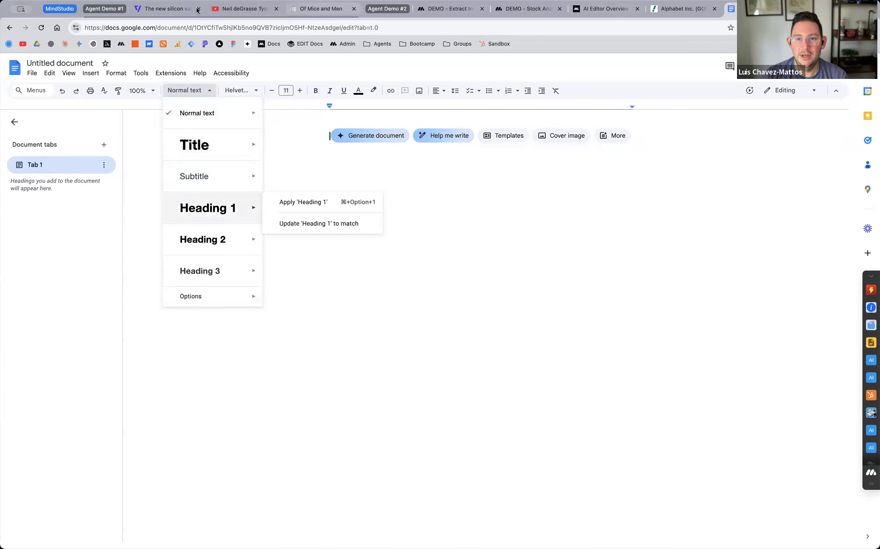
Step: Return to the MindStudio stock analyzer agent and add the heading "## Task" directly above the "Analyze <stockInfo>" instruction
click(509, 9)
text(##)
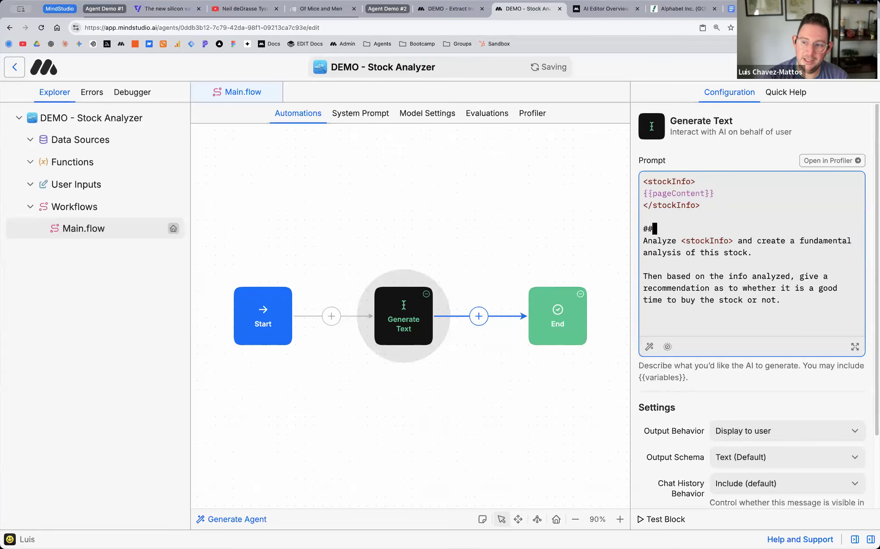
text( Task)
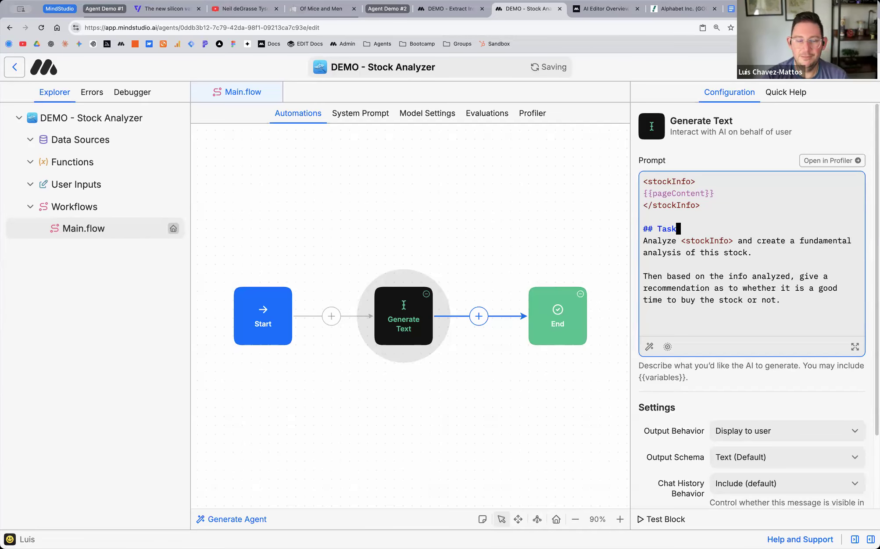
Step: Add the heading "## Output" below the buy recommendation paragraph, followed by a new line
click(669, 327)
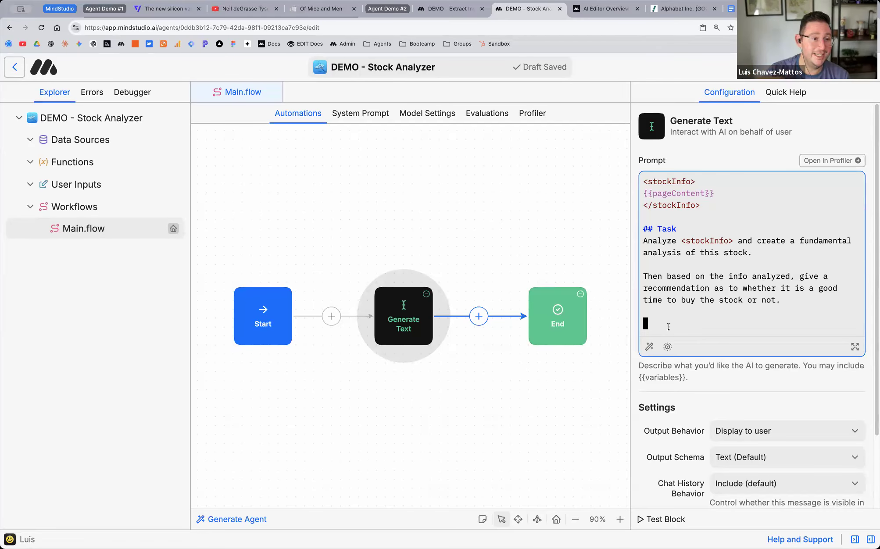
text(## Out)
text(pot)
key(BackSpace)
key(BackSpace)
text(ut)
key(Return)
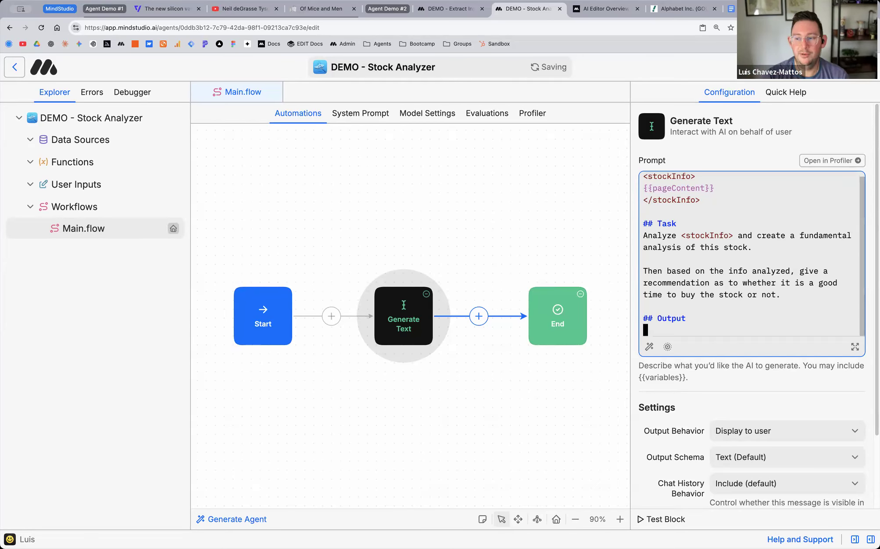
Step: Write the instruction "User markdown in your response." under the "## Output" heading of the prompt
scroll(758, 299, down, 1)
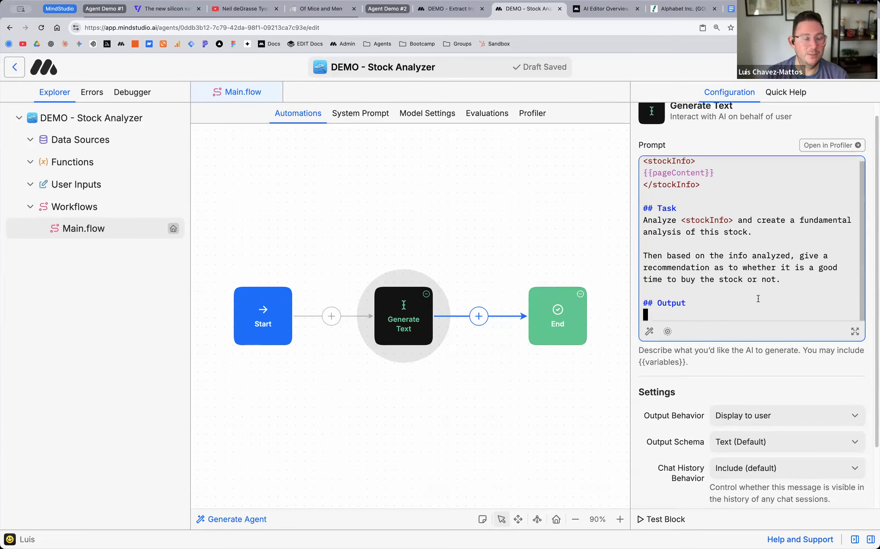
scroll(758, 299, down, 1)
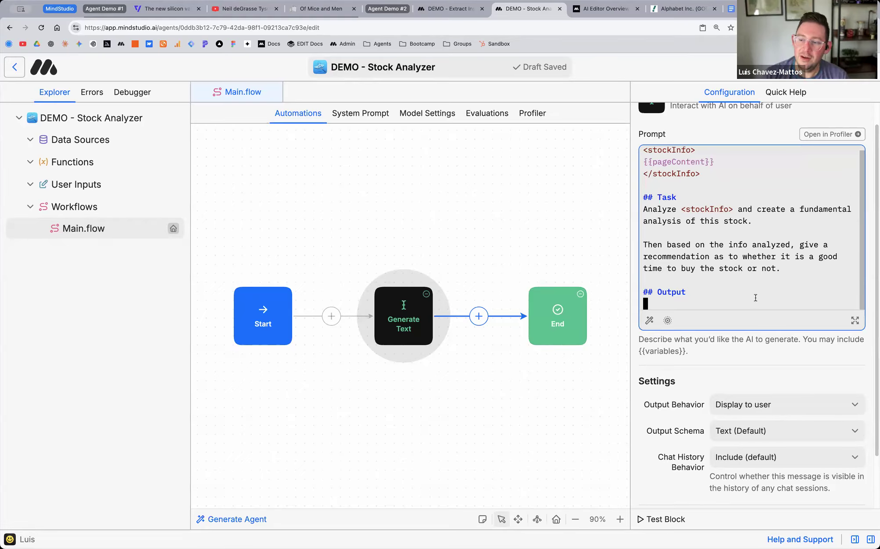
scroll(756, 298, down, 2)
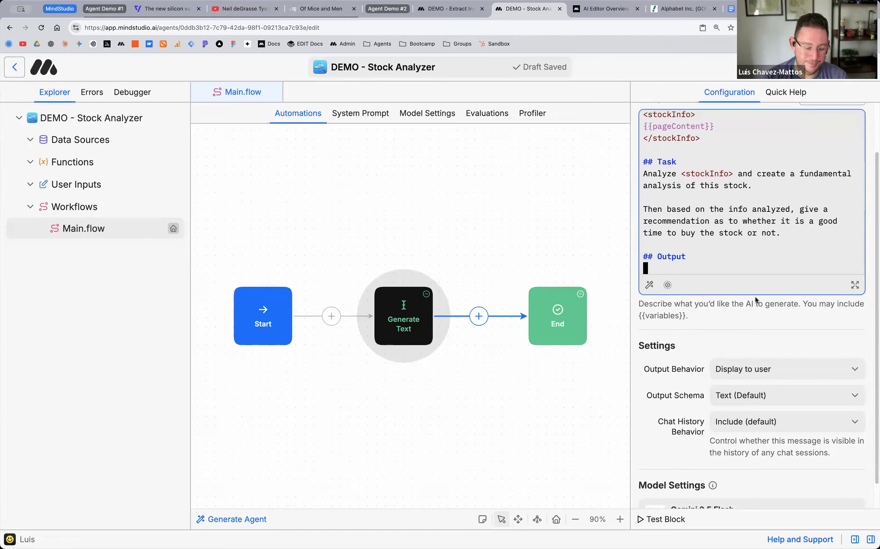
text(User markdow)
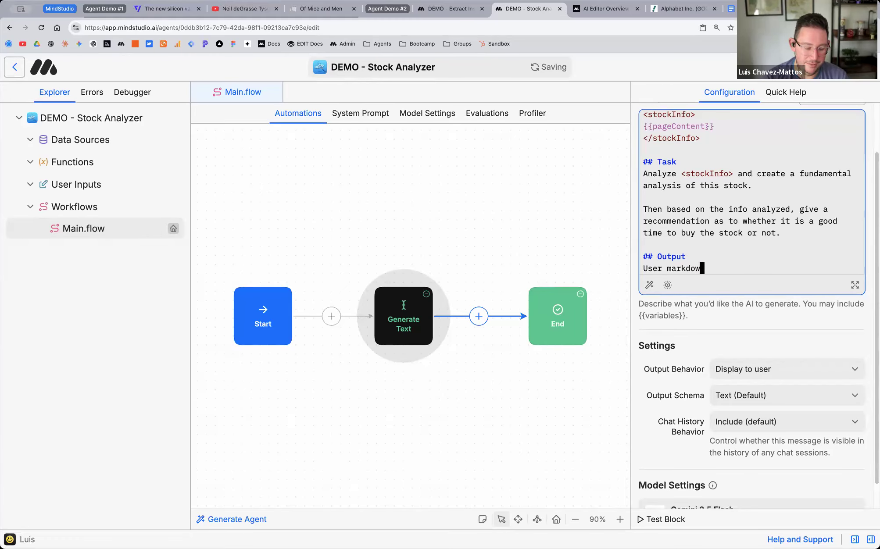
text(n in your response)
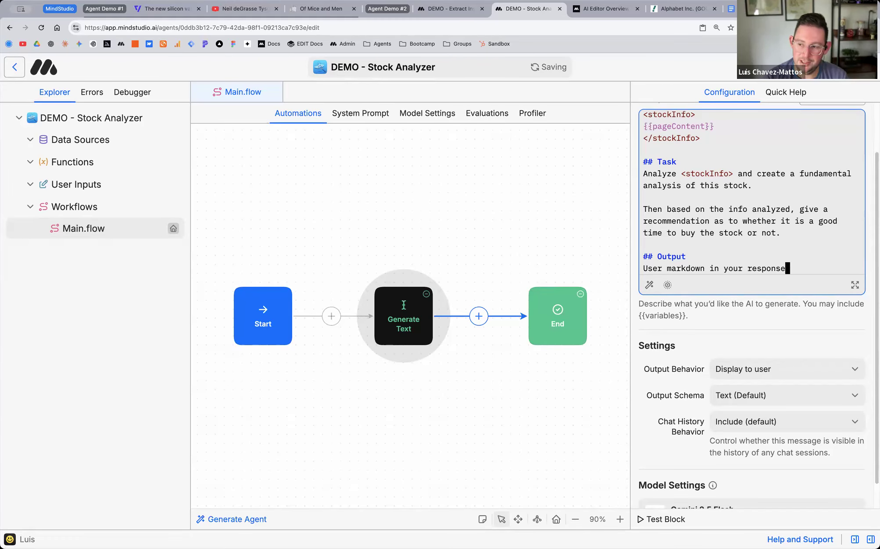
text(.)
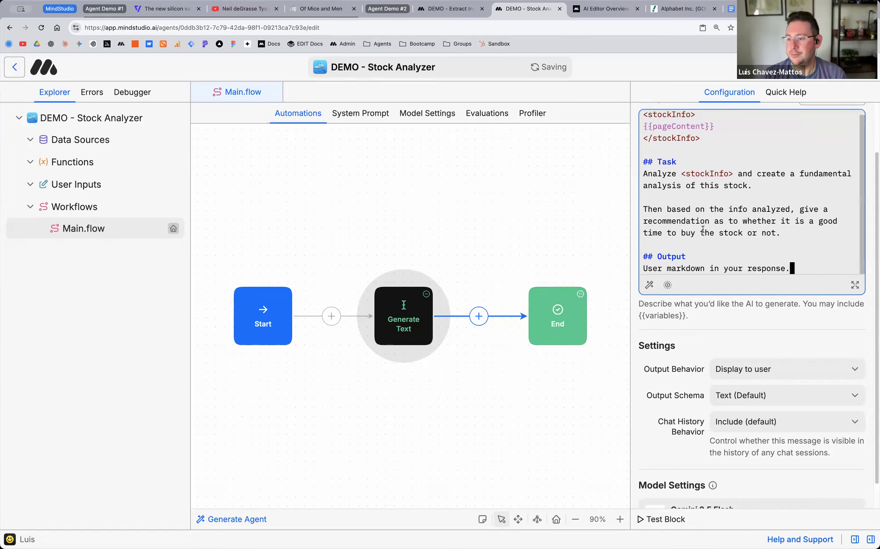
scroll(704, 231, up, 2)
scroll(704, 233, down, 2)
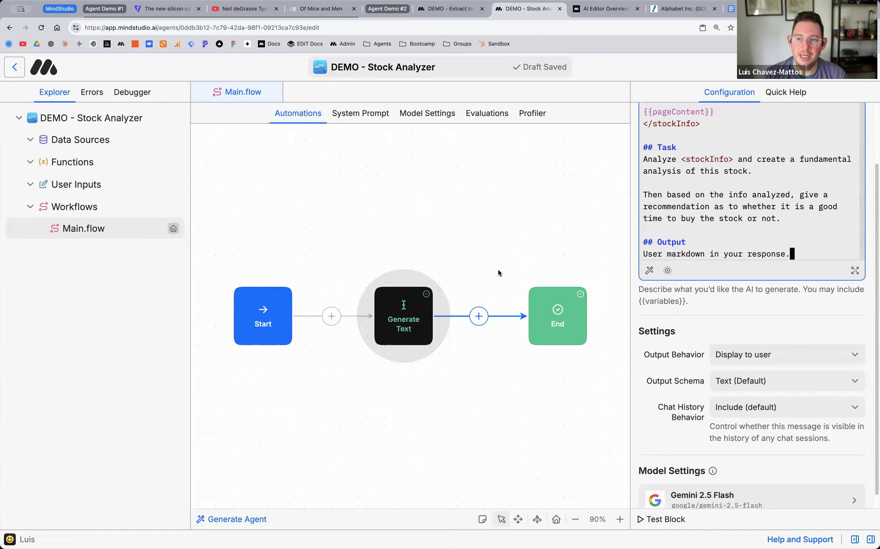
scroll(648, 262, up, 3)
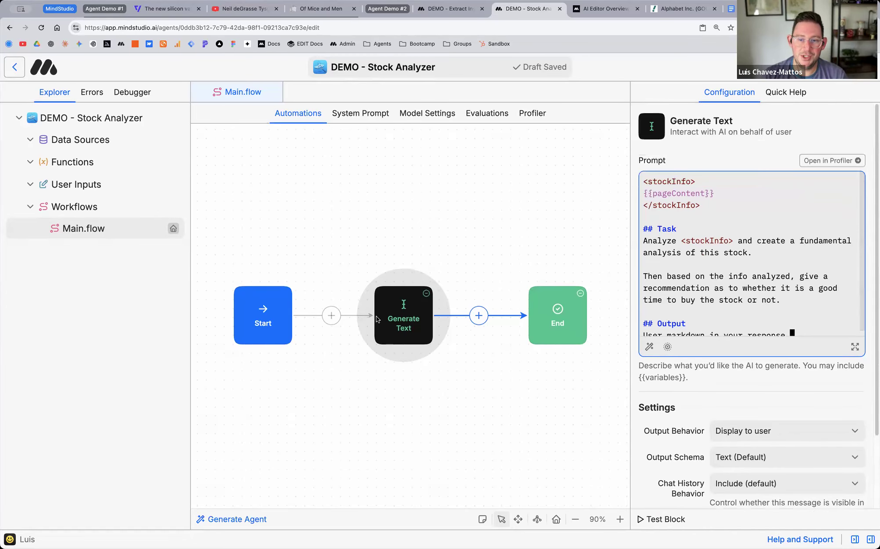
Step: Check the Start block's launch variables and trigger settings, and return to the Generate Text block's configuration
click(265, 326)
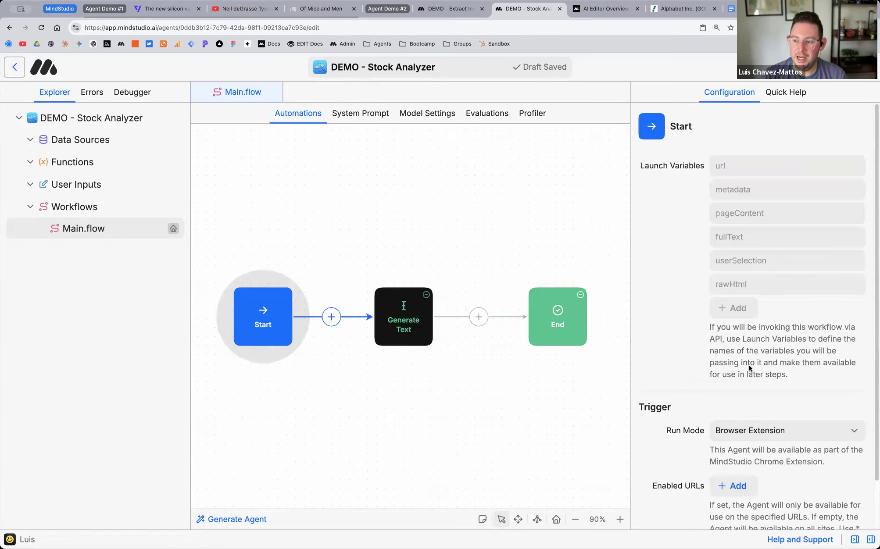
scroll(750, 370, down, 1)
click(407, 313)
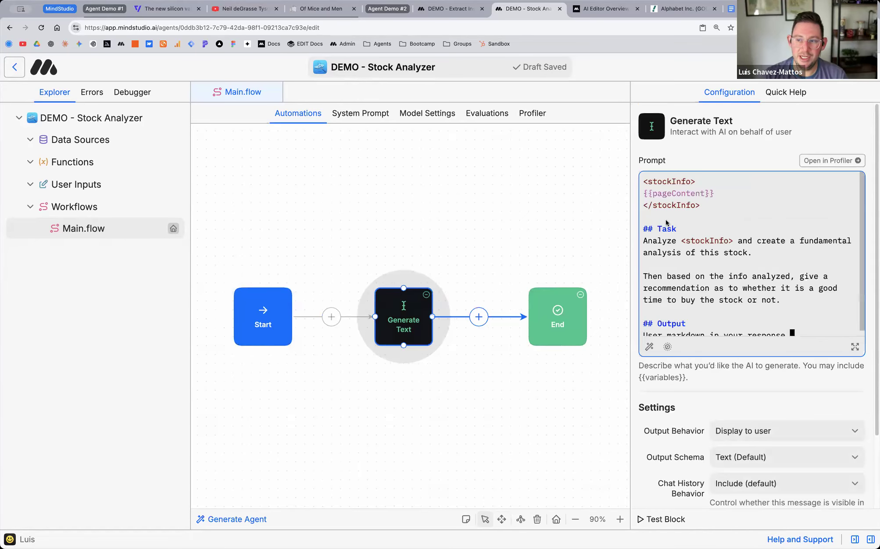
Step: Publish the stock analyzer agent and open its run page
click(850, 86)
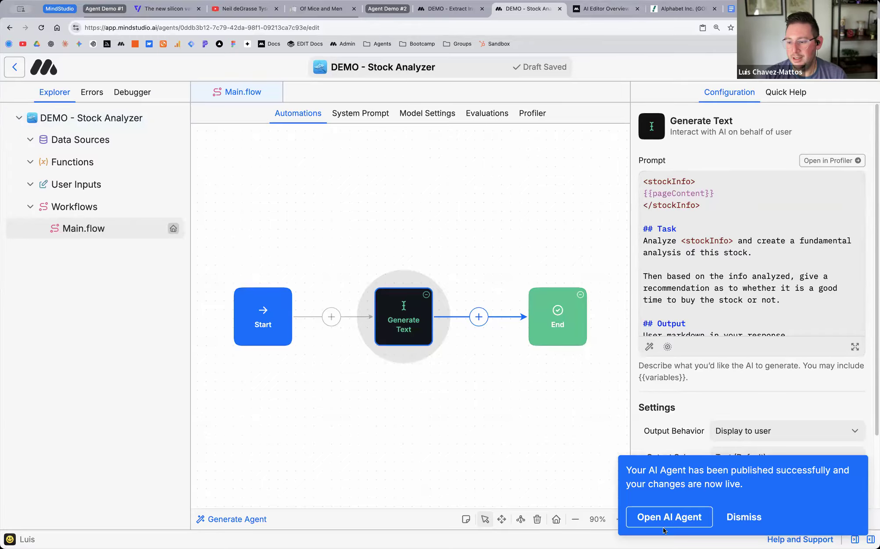
click(666, 514)
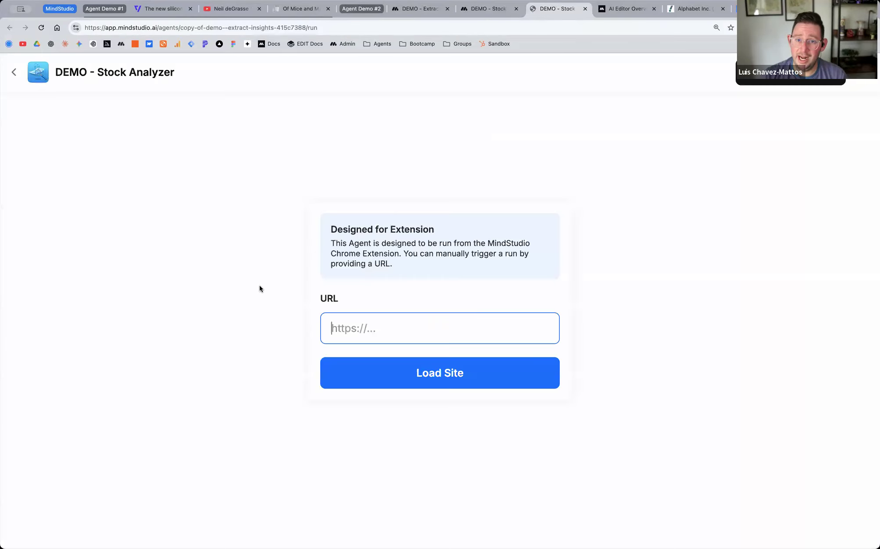
Step: Return to the agent editor and remove the existing agent icon in the agent's metadata settings
click(501, 8)
click(110, 117)
mouse_move(408, 330)
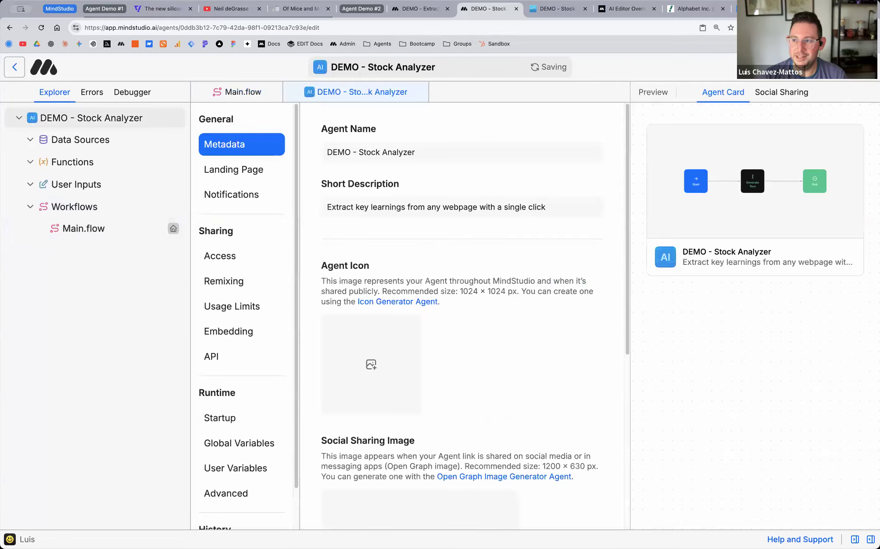
Step: Search Flaticon for "money" icons in a new browser tab and download the green banknotes with gold coins icon
key(super+t)
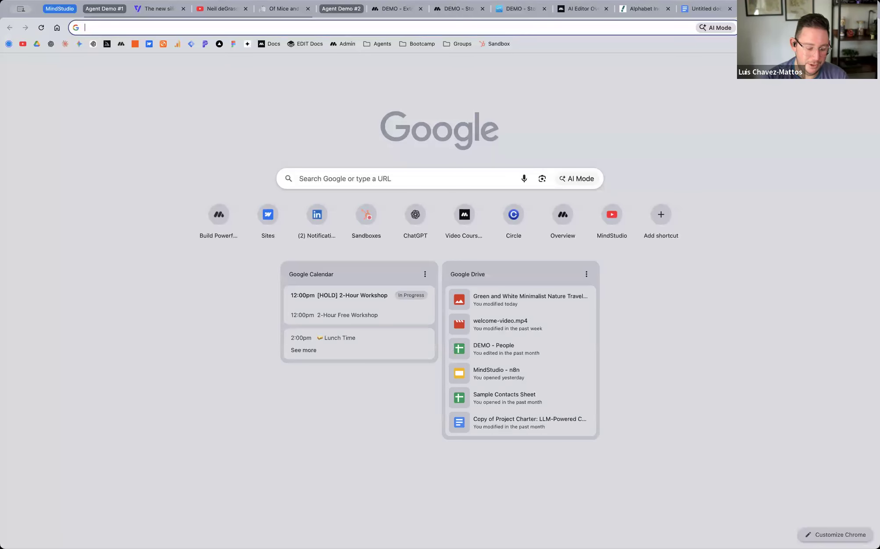
text(flat)
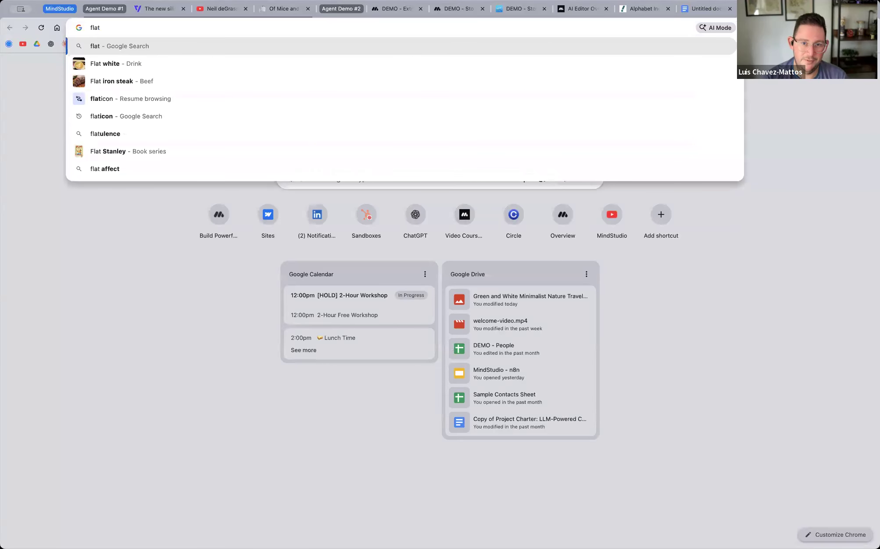
text(icon)
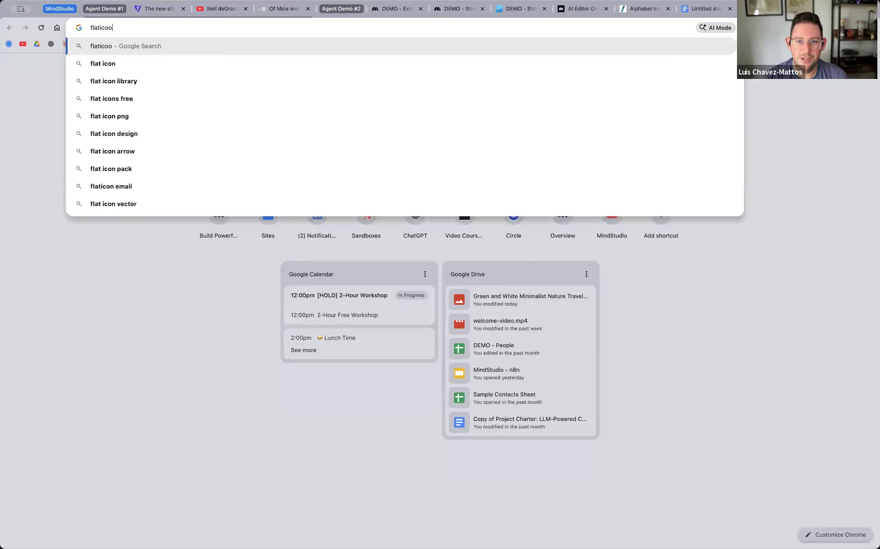
key(Return)
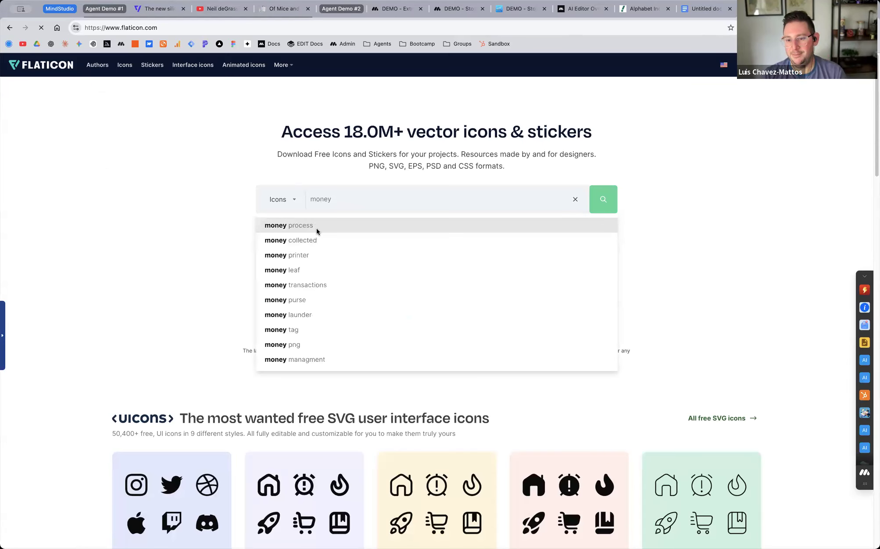
key(Return)
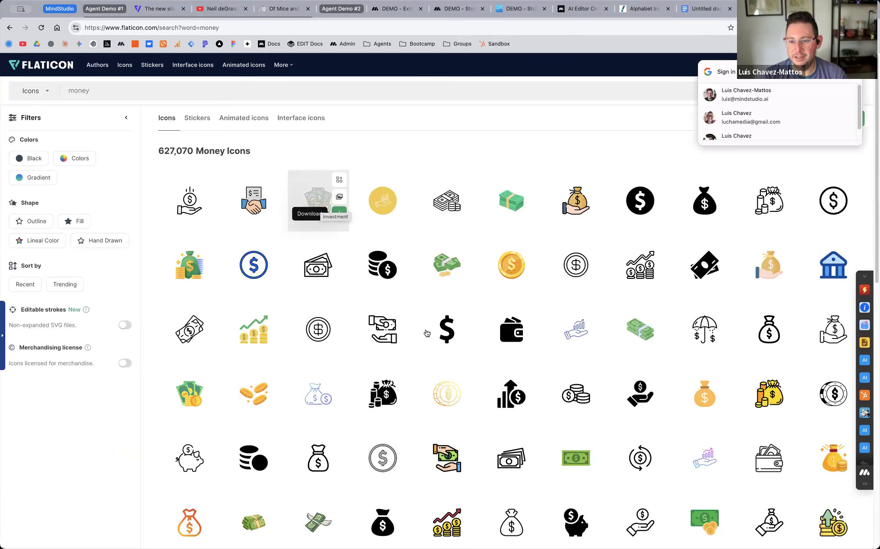
click(339, 214)
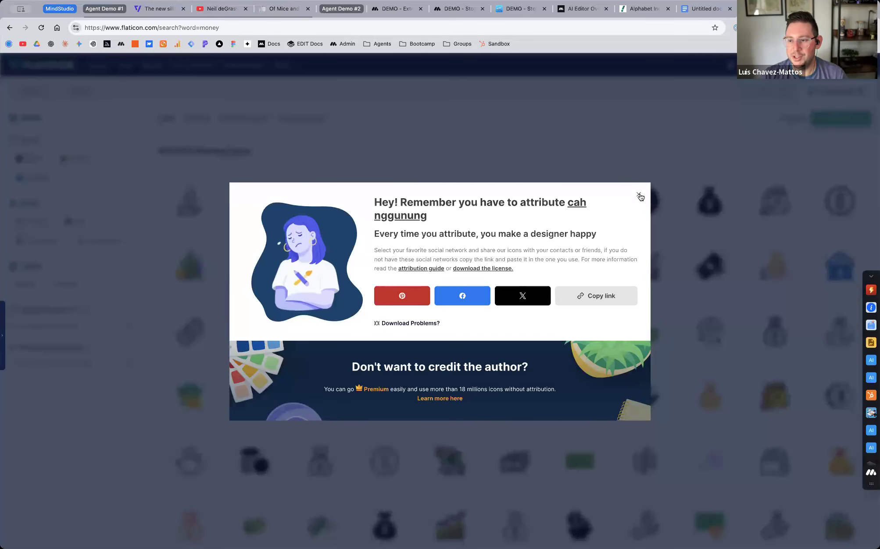
click(639, 196)
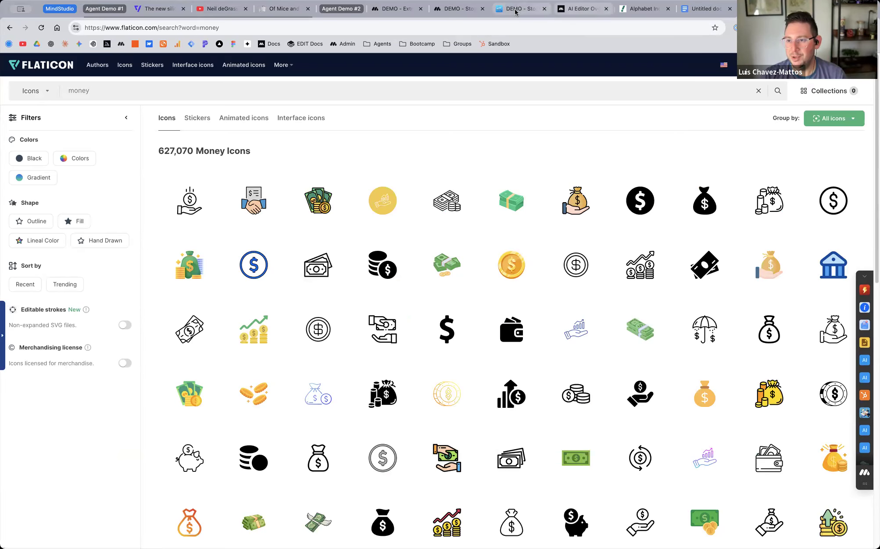
Step: Return to the stock analyzer's metadata settings and upload the downloaded banknotes-and-coins image as the agent icon
click(515, 11)
click(452, 10)
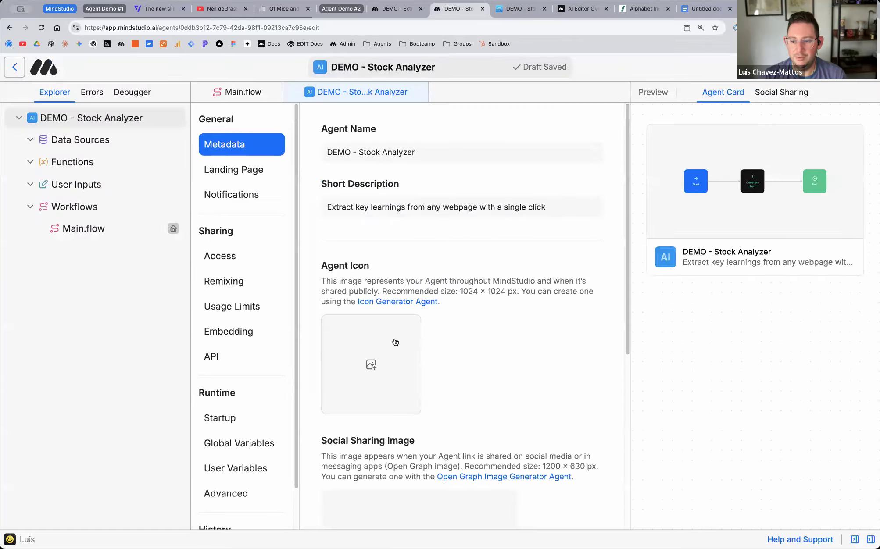
click(391, 340)
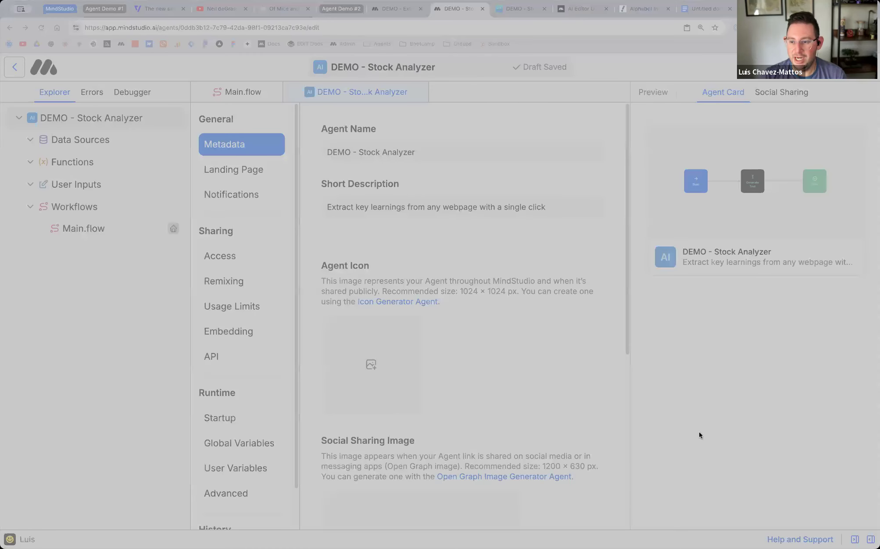
click(662, 467)
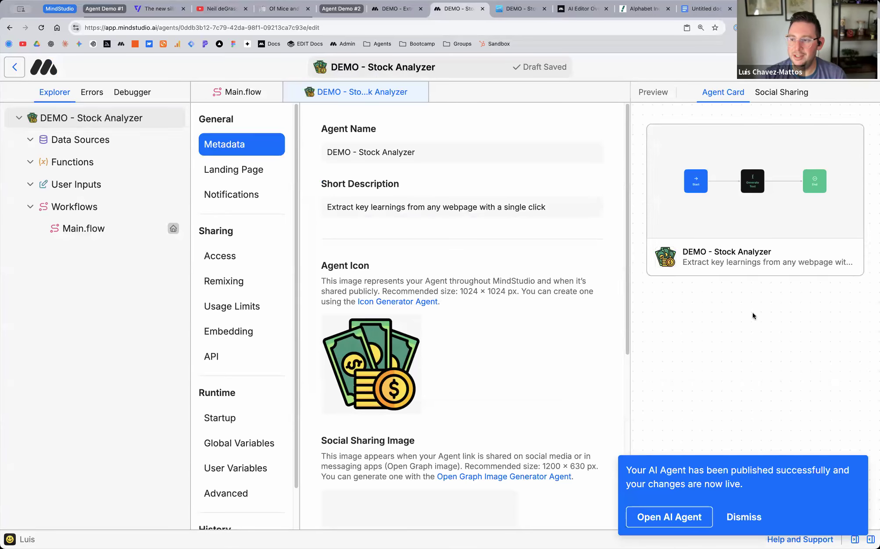
Step: Publish the updated agent and, from its run page, pin it in the browser extension
click(668, 518)
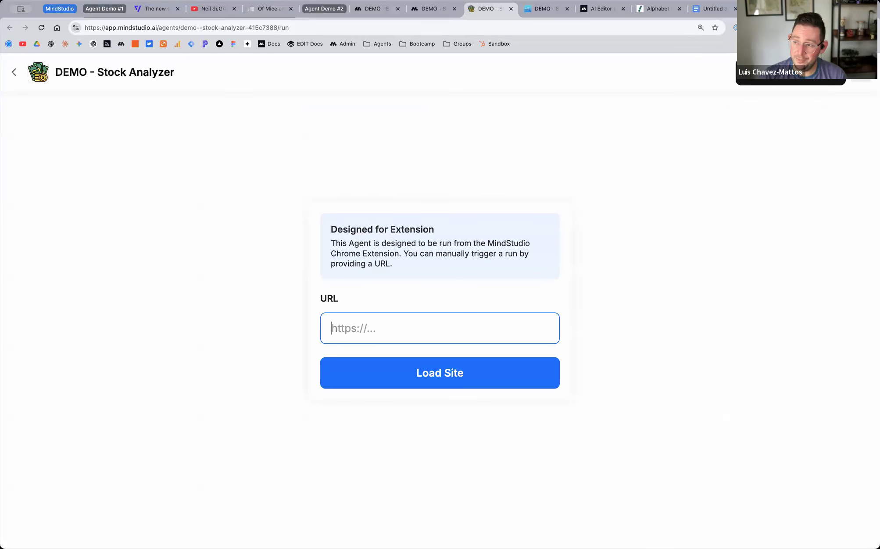
click(860, 75)
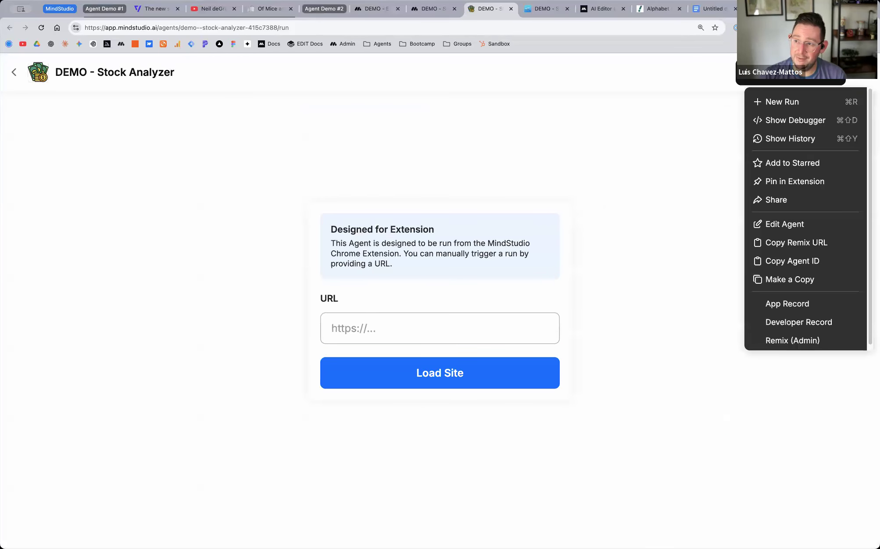
click(829, 182)
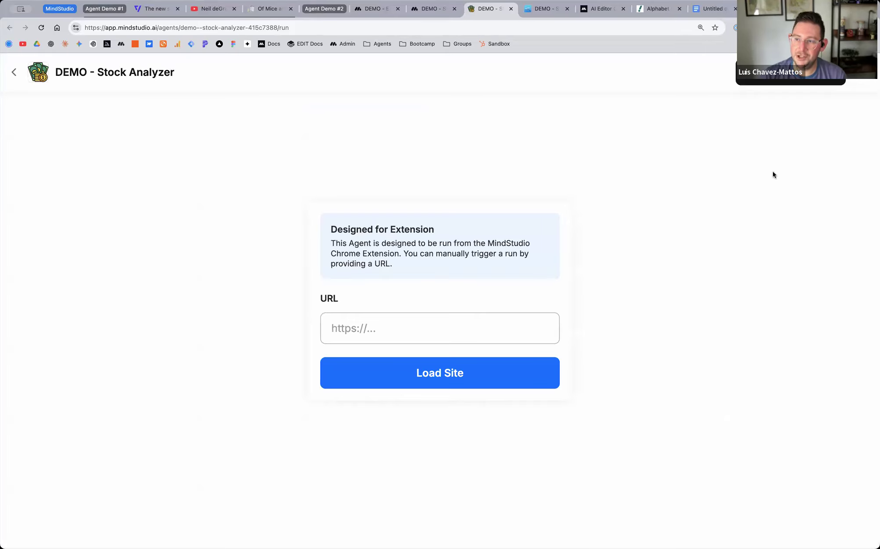
Step: Close the agent run, editor documentation, Google Docs and Flaticon browser tabs, and collapse the Agent Demo #1 tab group
click(511, 9)
click(511, 9)
click(510, 9)
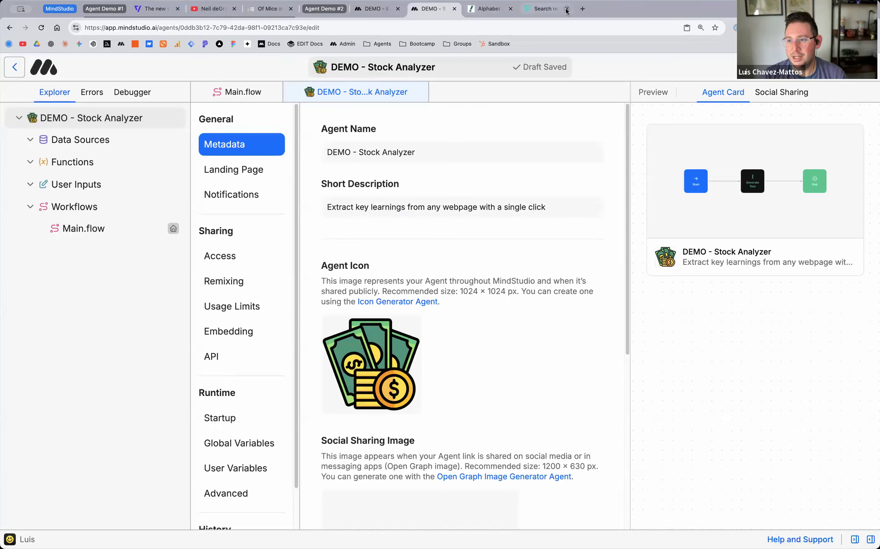
click(567, 9)
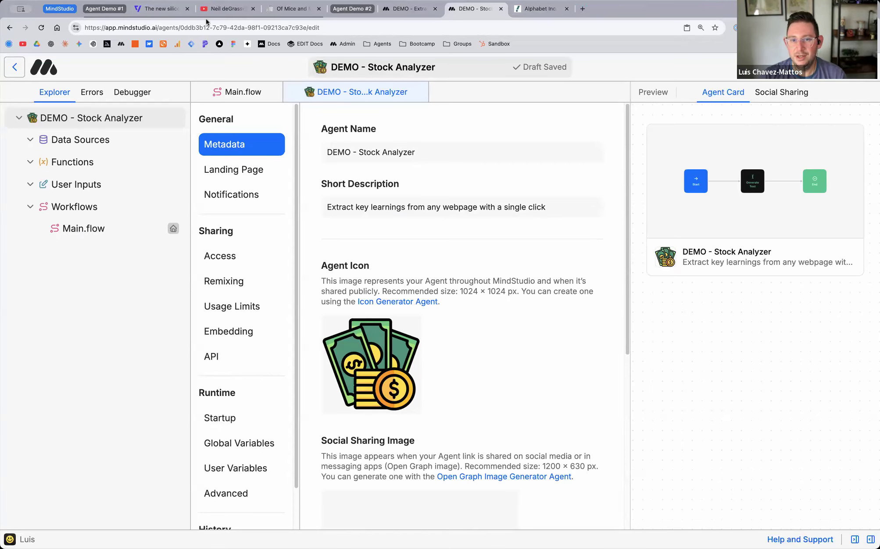
click(105, 9)
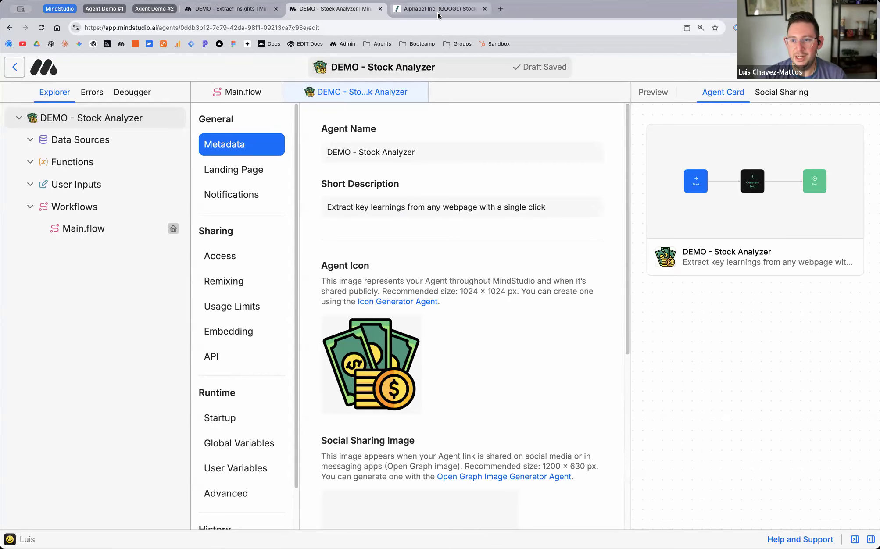
Step: Switch to the Alphabet Inc. (GOOGL) page on Yahoo Finance, reload it and run DEMO - Stock Analyzer on it from the MindStudio extension
click(441, 14)
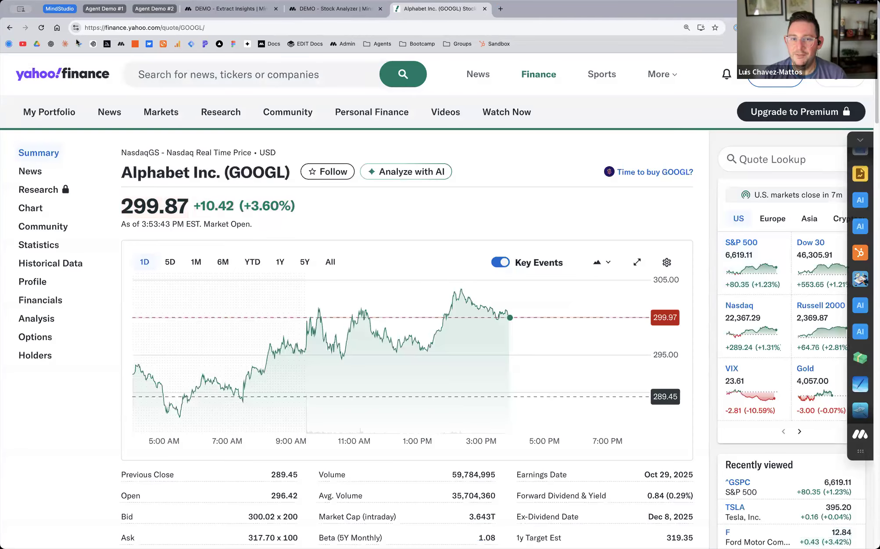
click(39, 28)
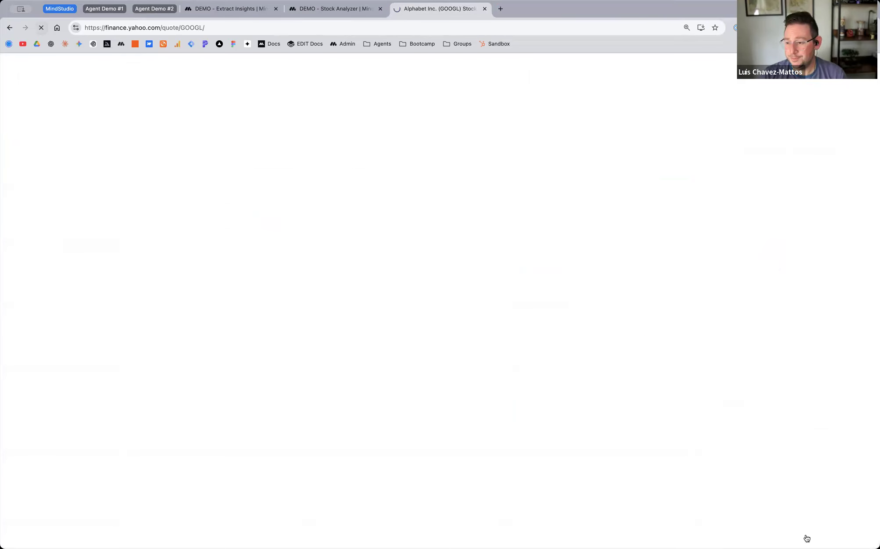
scroll(861, 395, down, 2)
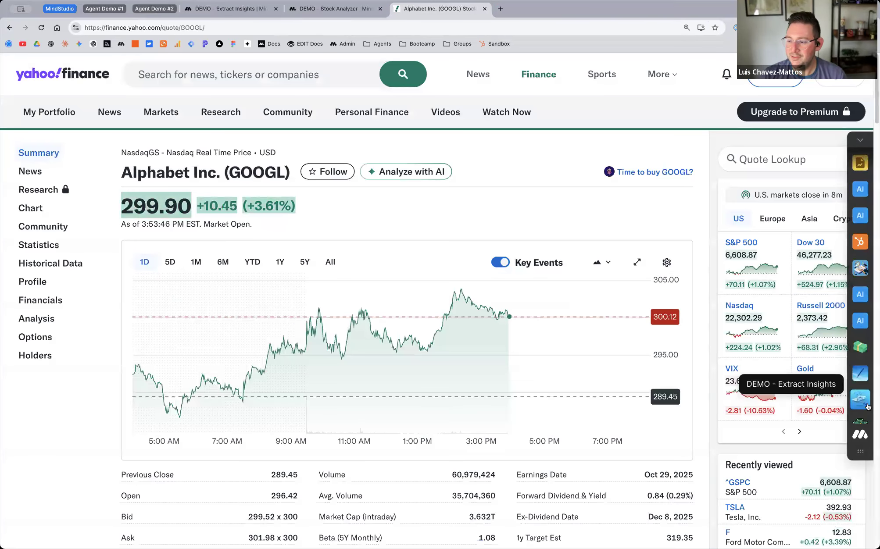
scroll(862, 408, down, 2)
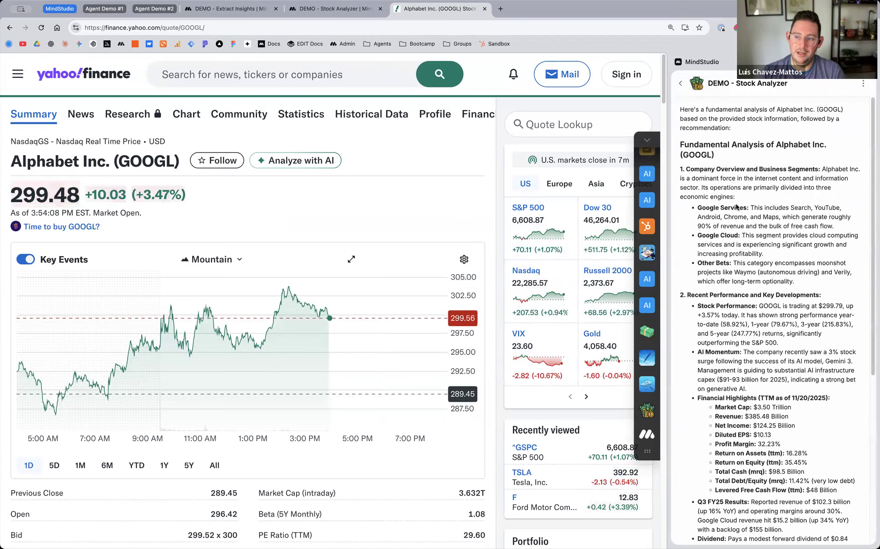
Step: Read through the stock analyzer's output for Alphabet, from the fundamental analysis down to the buy recommendation and its reasoning
scroll(742, 259, down, 10)
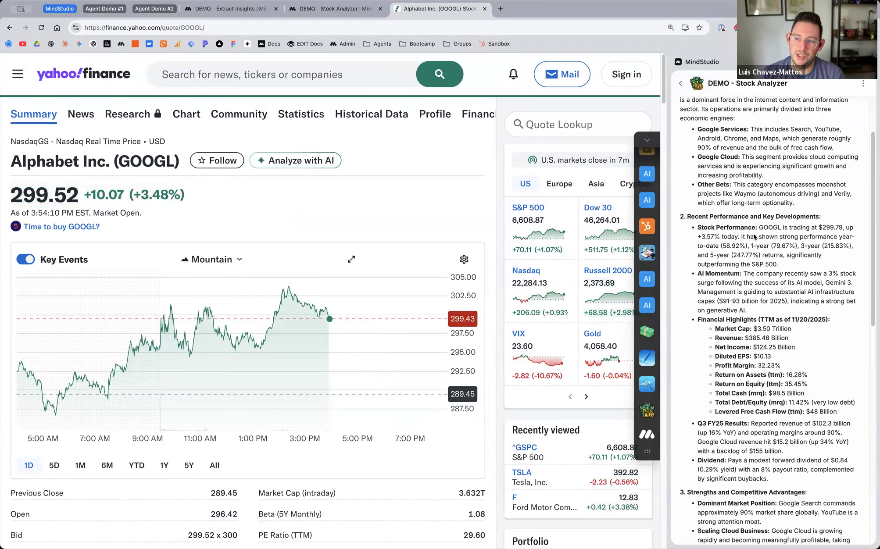
scroll(757, 235, down, 9)
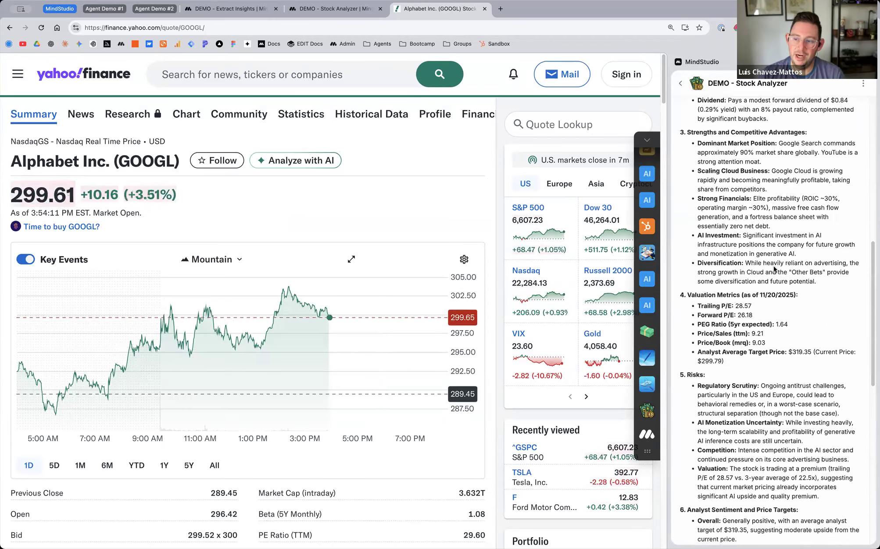
scroll(738, 252, down, 1)
scroll(794, 241, down, 16)
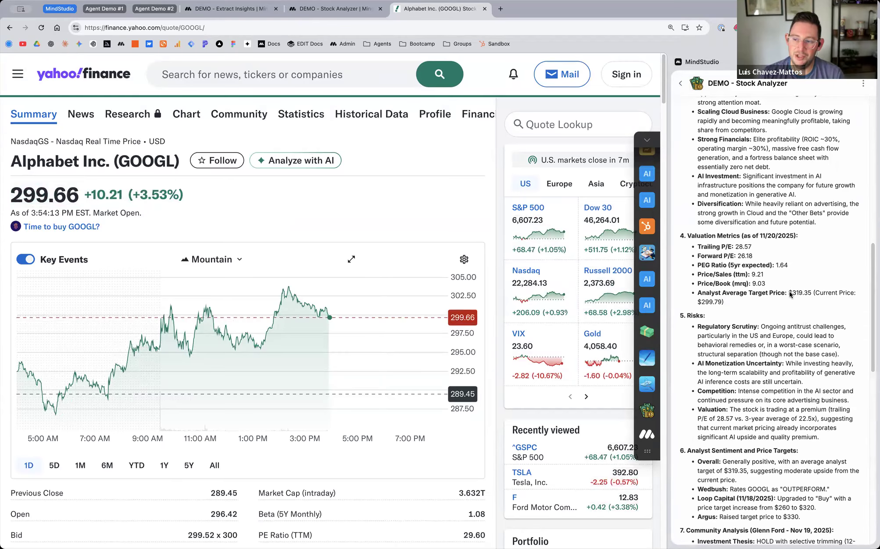
scroll(793, 300, down, 7)
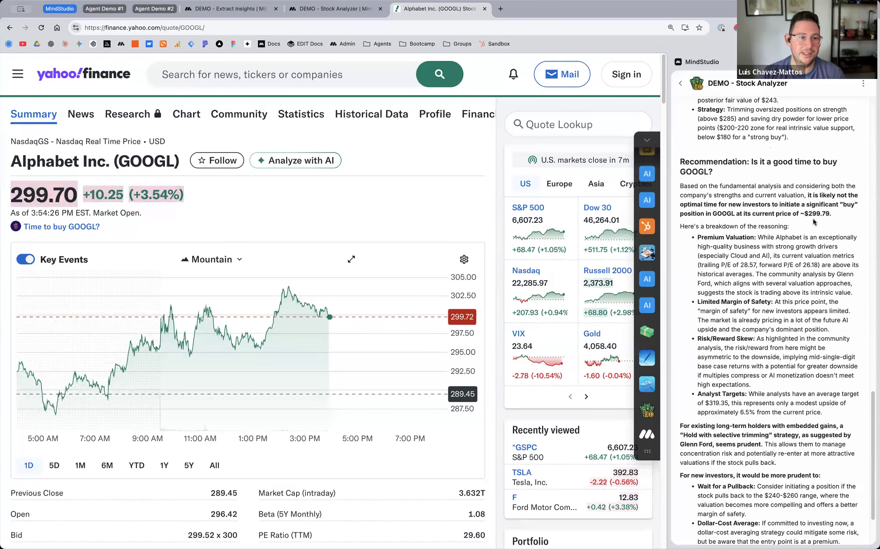
scroll(816, 214, up, 5)
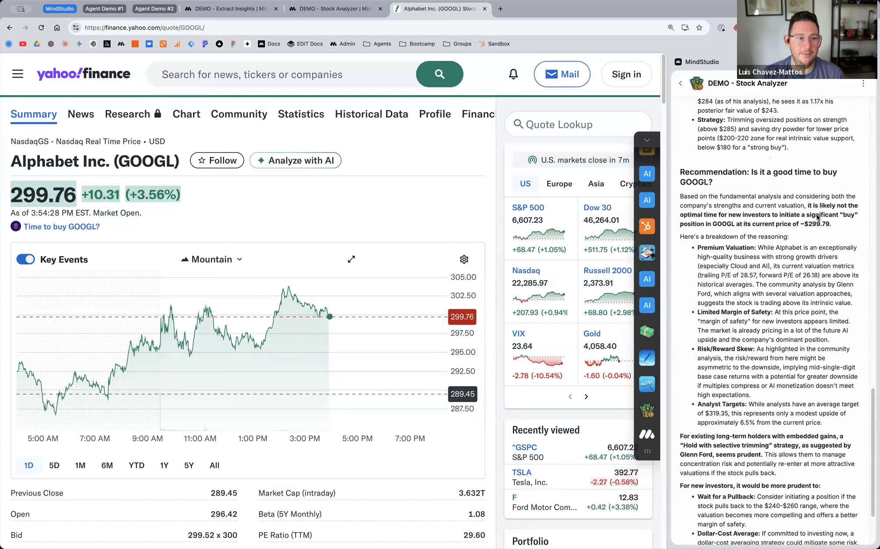
scroll(811, 223, down, 3)
scroll(811, 223, down, 2)
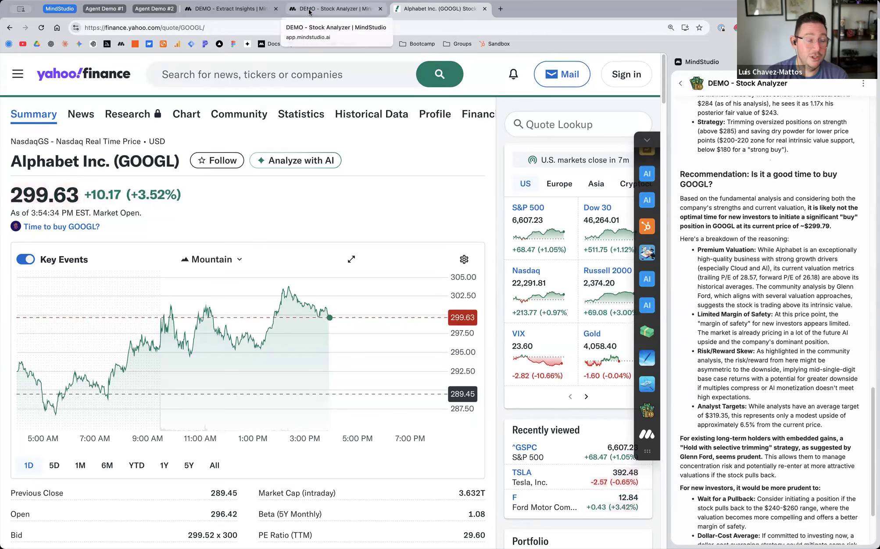
Step: Switch to the stock analyzer's editor and review the Generate Text prompt in its main workflow
click(325, 10)
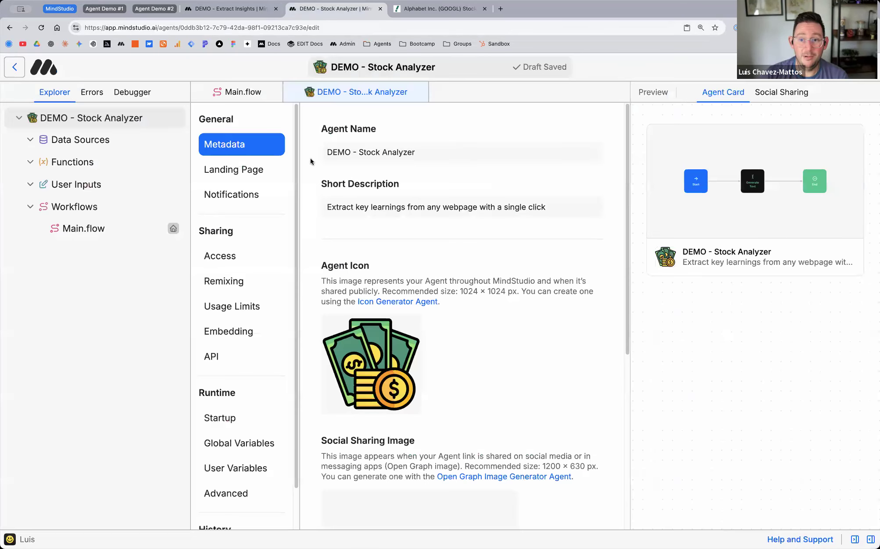
click(219, 95)
scroll(671, 246, down, 3)
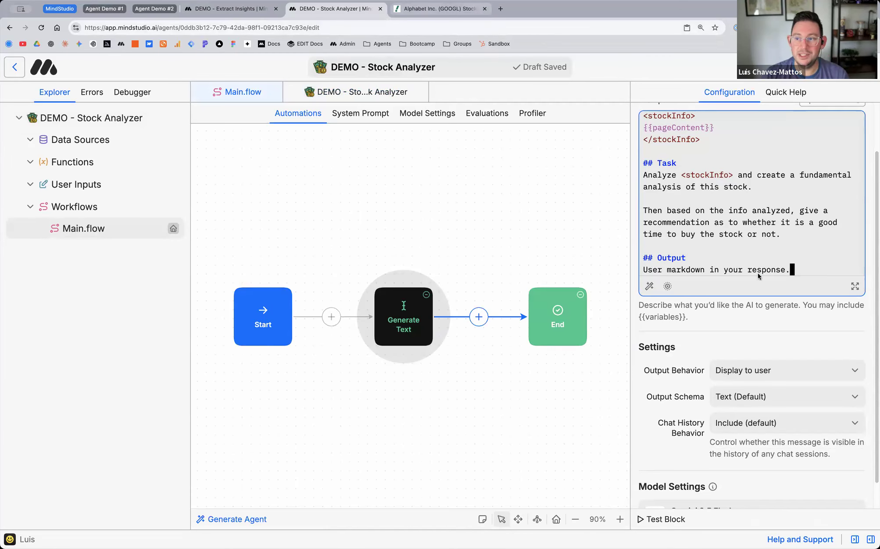
Step: Return to the Alphabet page and reread the agent's recommendation through to the closing summary
key(ctrl+Tab)
scroll(779, 277, up, 10)
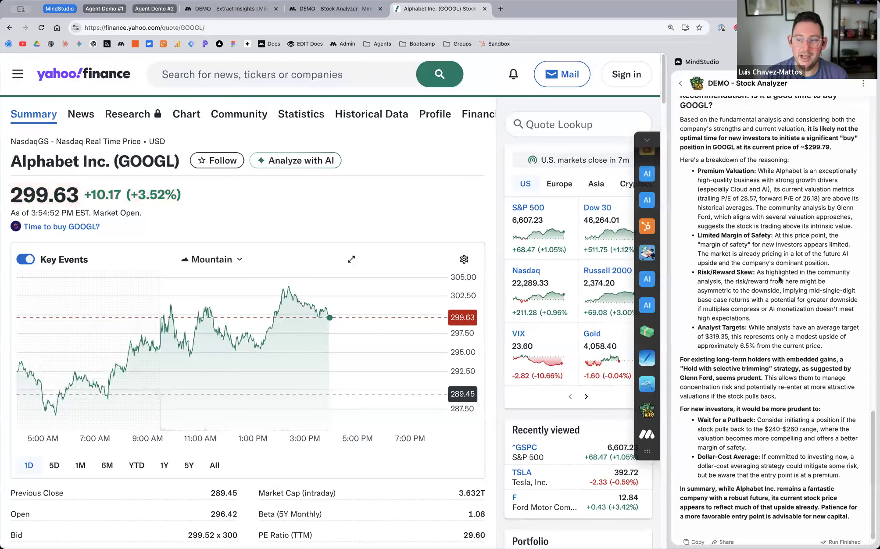
scroll(777, 275, up, 5)
scroll(777, 290, down, 10)
scroll(779, 294, down, 15)
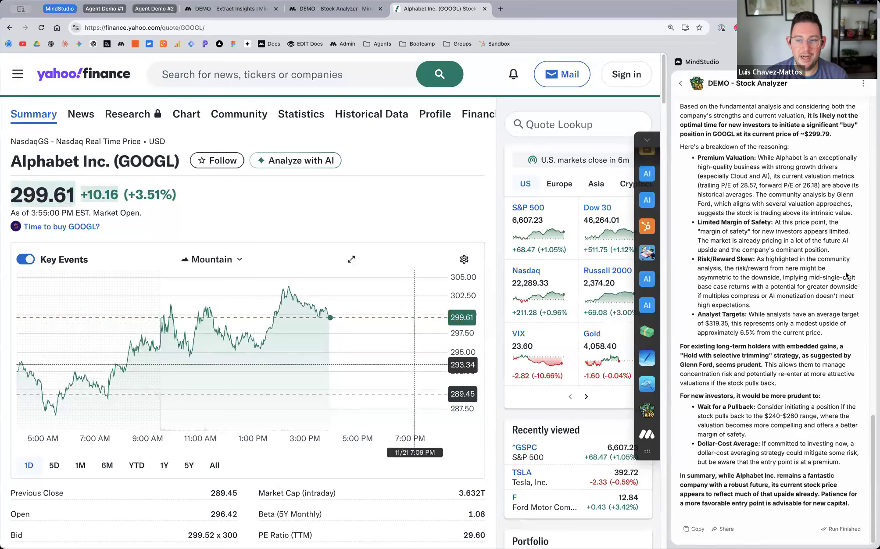
scroll(716, 282, up, 10)
scroll(768, 308, up, 5)
Step: Go back to the stock analyzer's editor, recheck the prompt's task and output sections, and look at the options for opening the agent
click(336, 8)
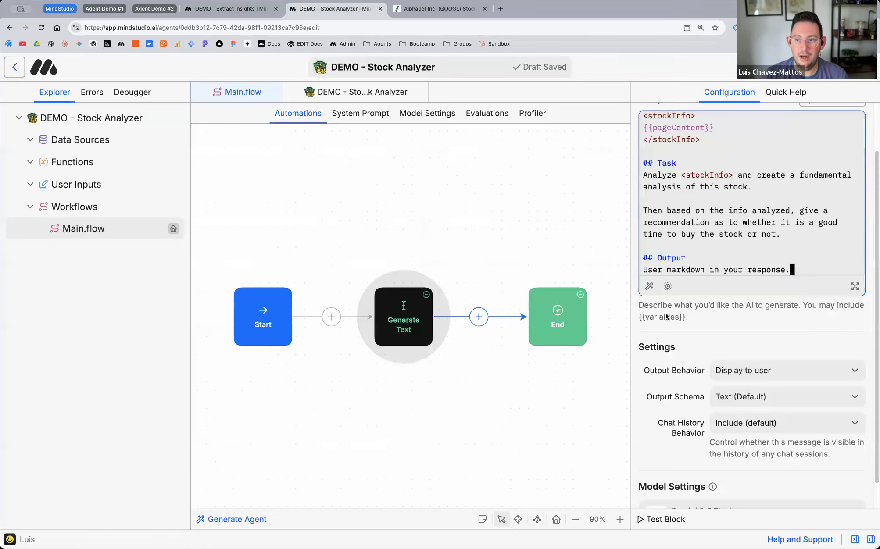
scroll(665, 188, down, 2)
scroll(658, 219, up, 4)
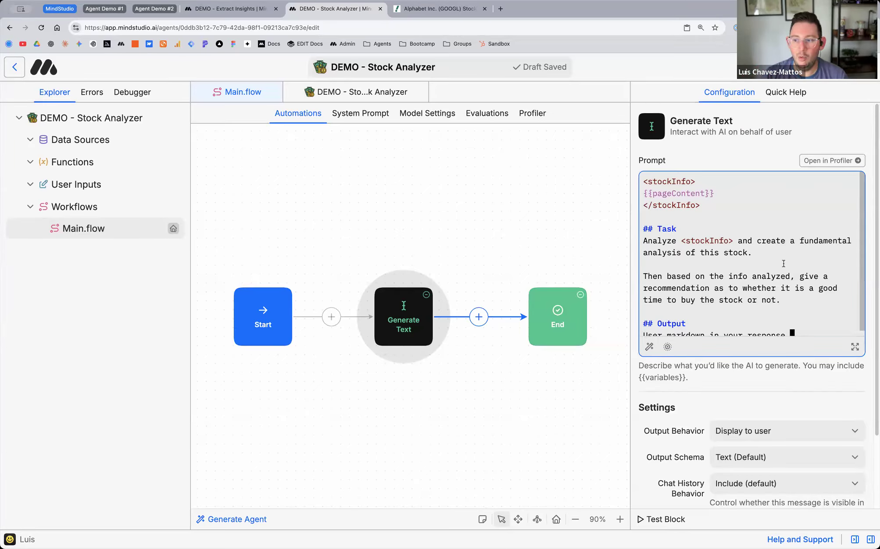
scroll(784, 264, down, 1)
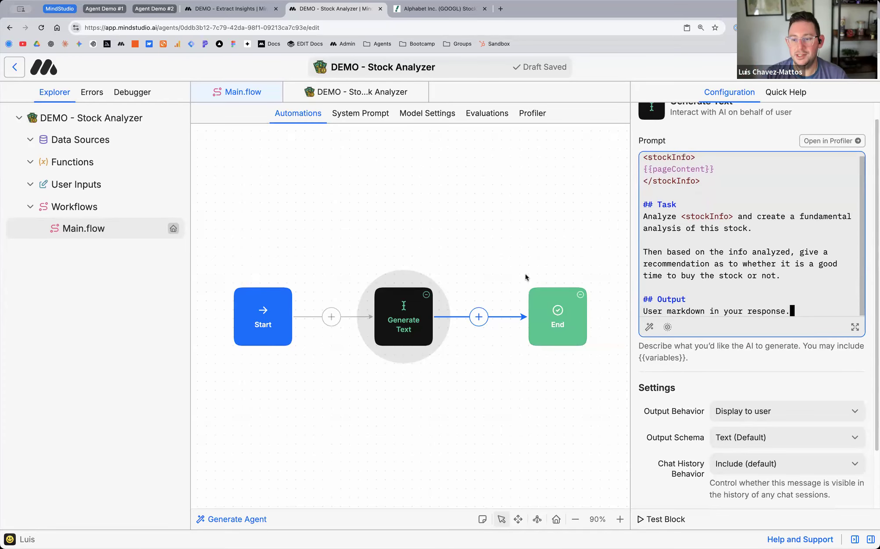
click(291, 216)
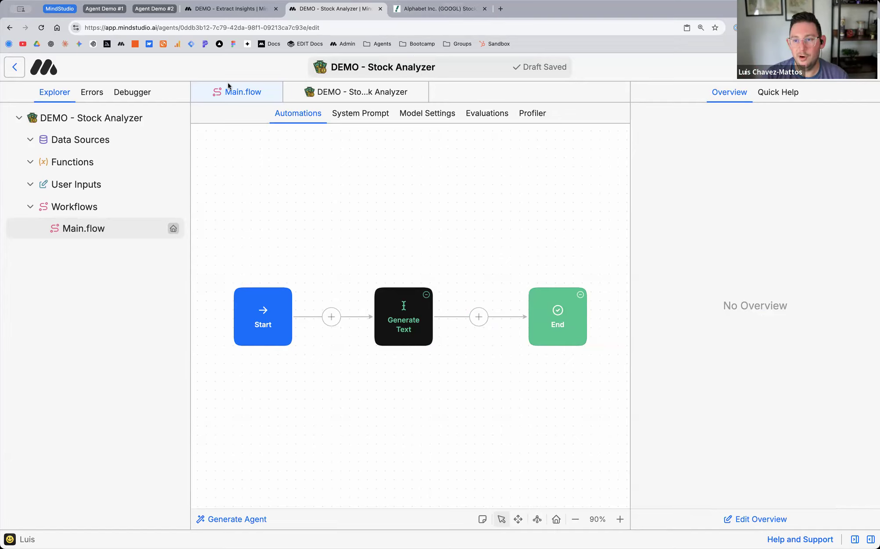
click(801, 68)
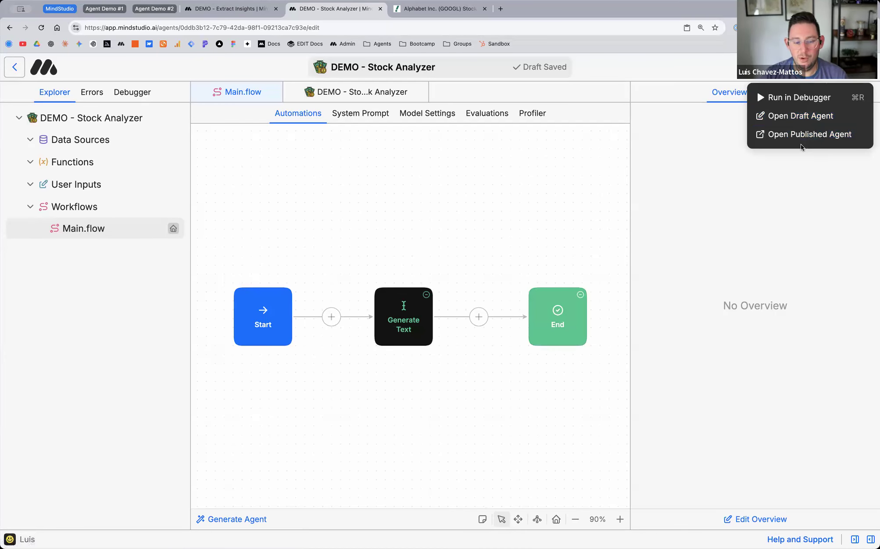
click(363, 162)
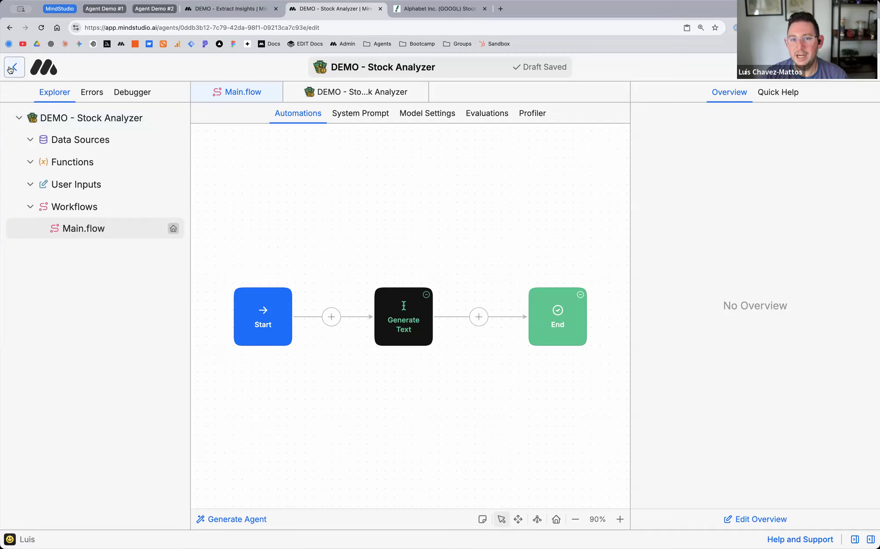
Step: Create a new agent from the agent list, and close the Extract Insights and Alphabet browser tabs
click(14, 67)
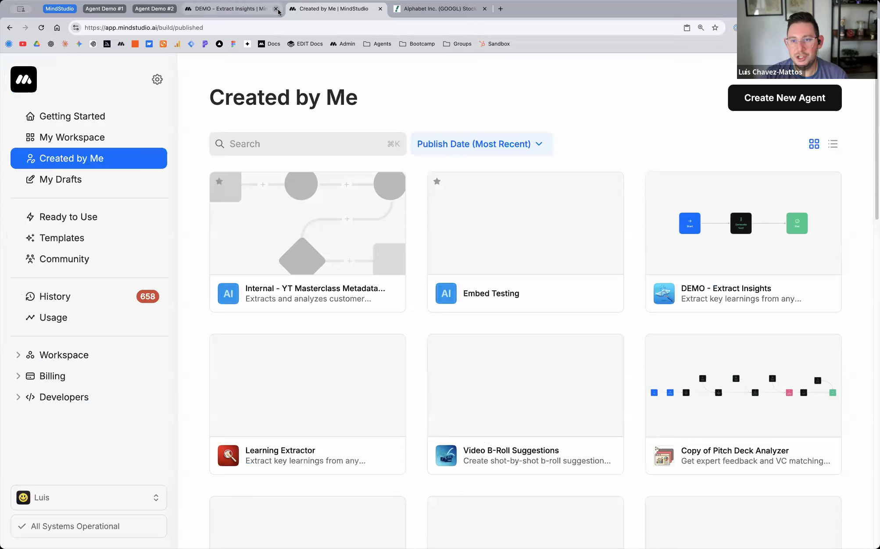
click(275, 9)
click(793, 112)
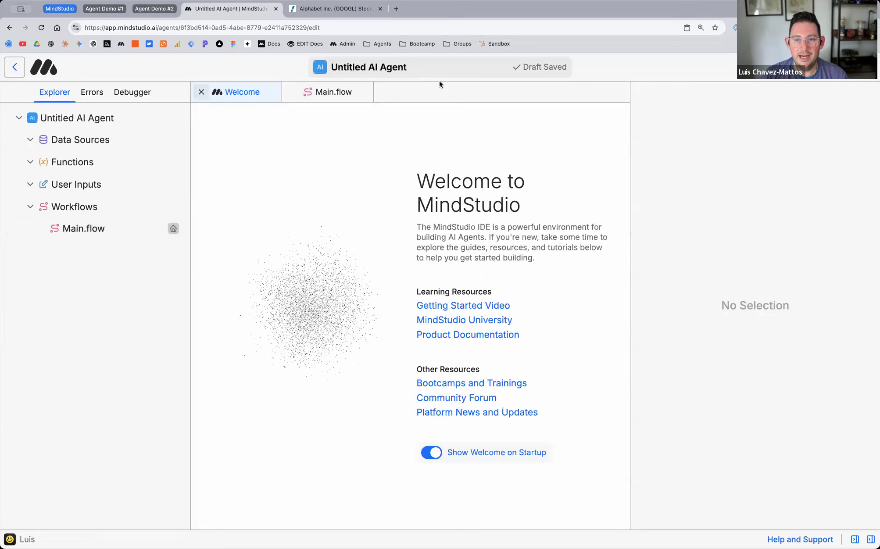
click(363, 9)
click(380, 9)
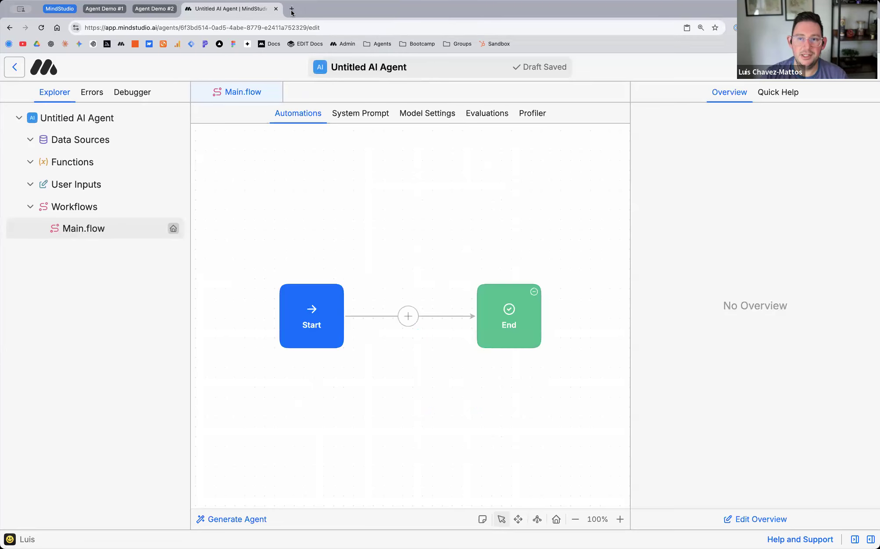
Step: Open theverge.com in a new browser tab and open the top story "The new silicon valley (literally)"
click(291, 8)
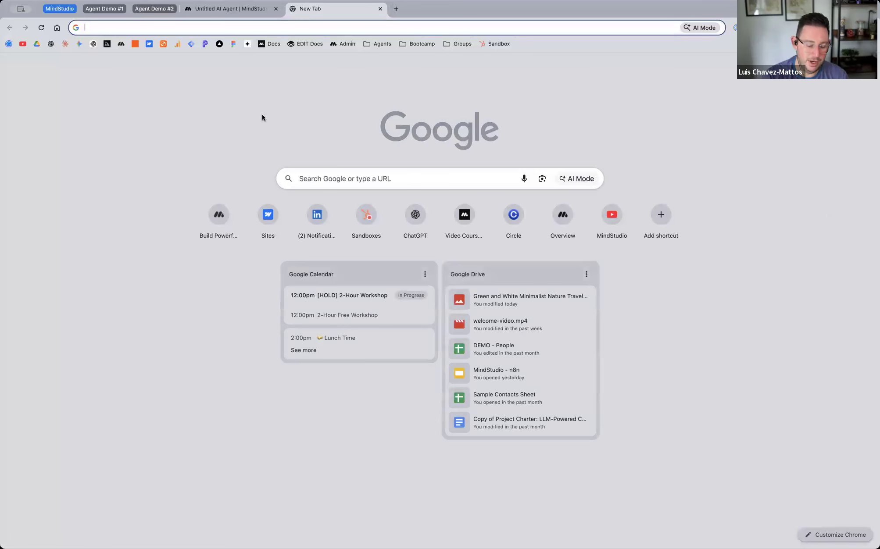
text(link)
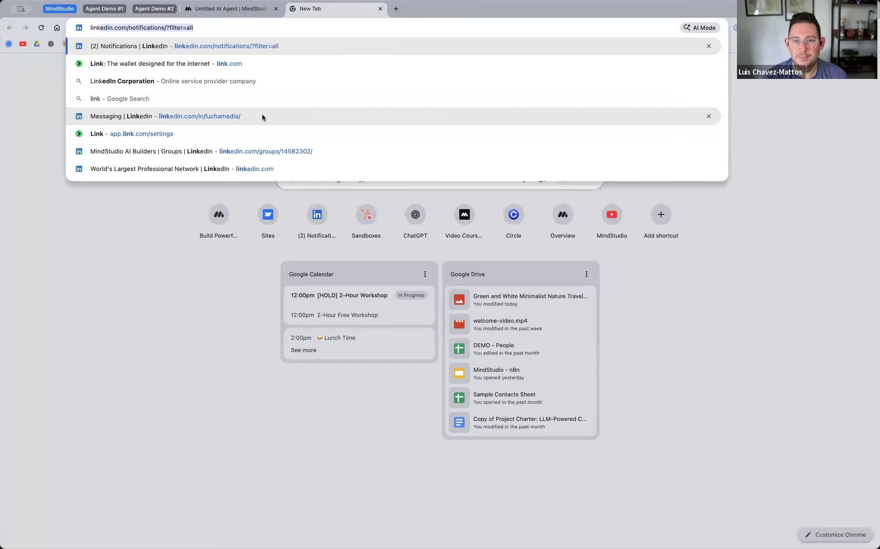
key(BackSpace)
key(BackSpace)
key(BackSpace)
key(BackSpace)
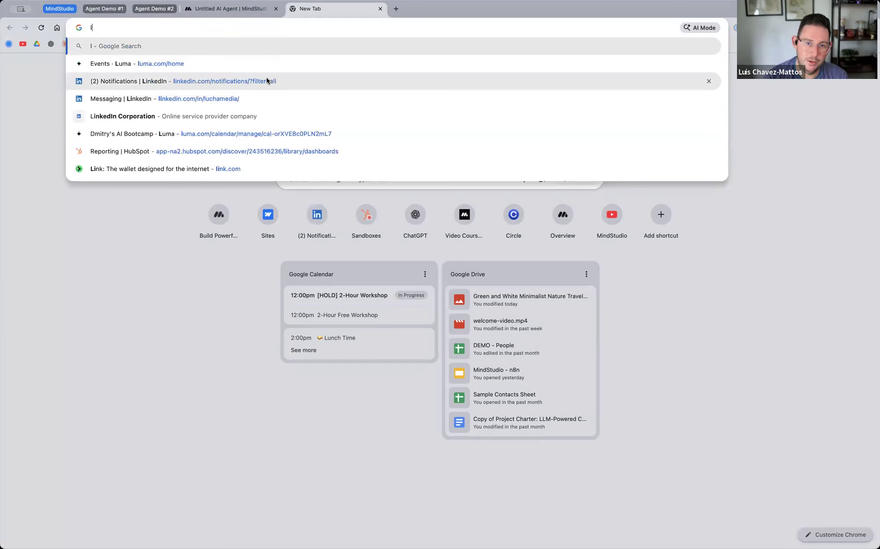
key(BackSpace)
text(th)
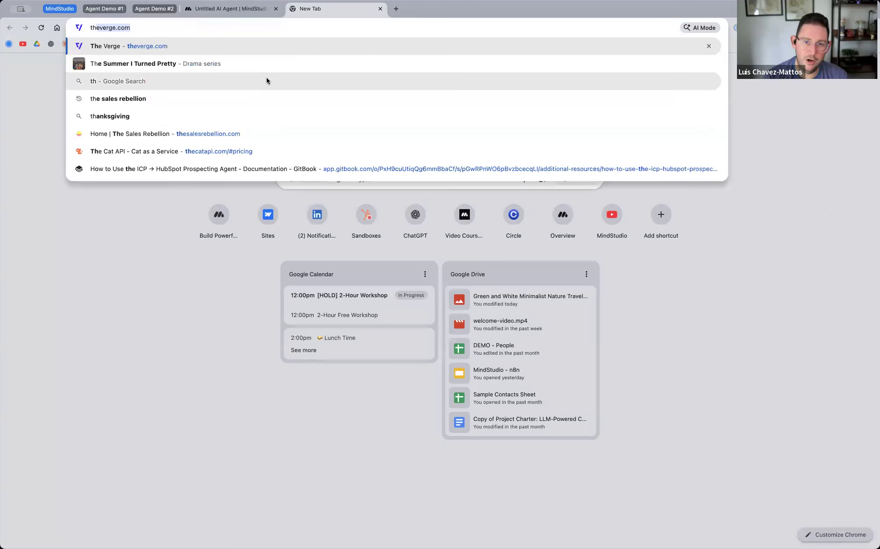
key(Return)
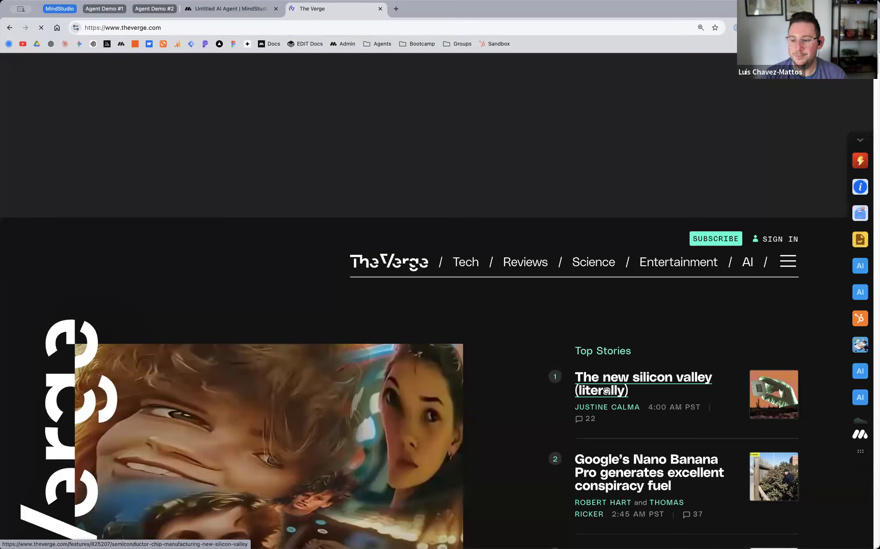
click(610, 391)
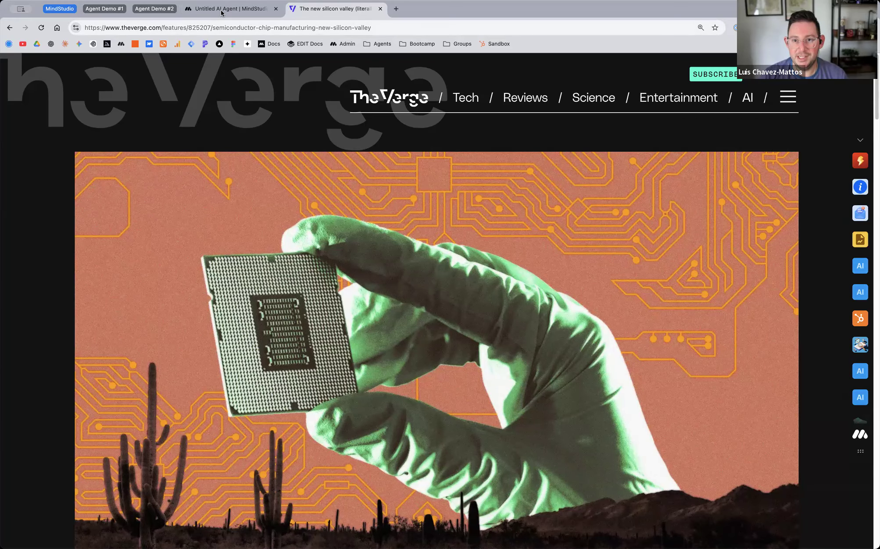
Step: Return to the untitled agent and set the Start block's run mode to Browser Extension
key(ctrl+shift+Tab)
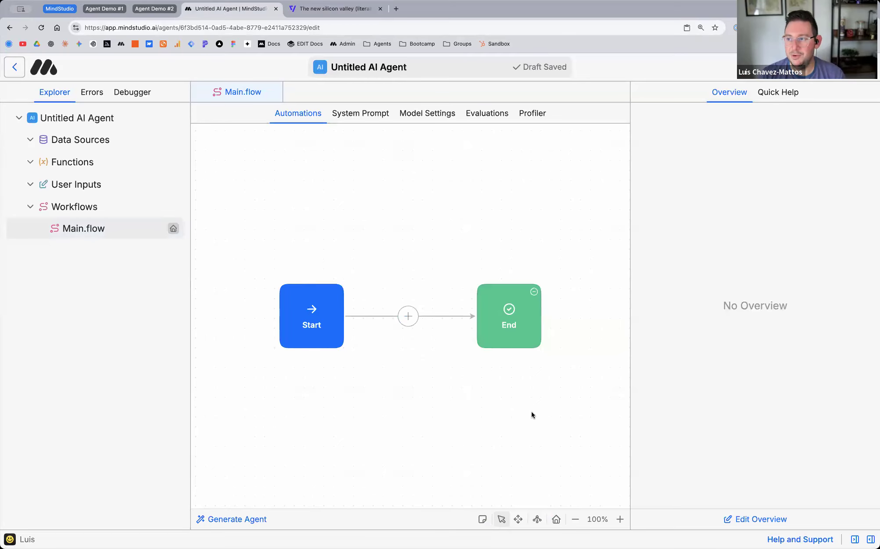
click(318, 321)
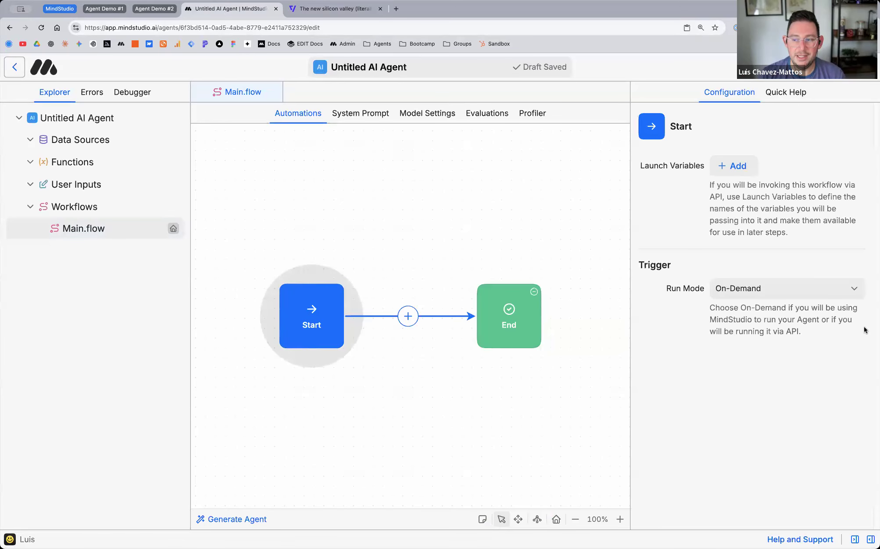
click(799, 296)
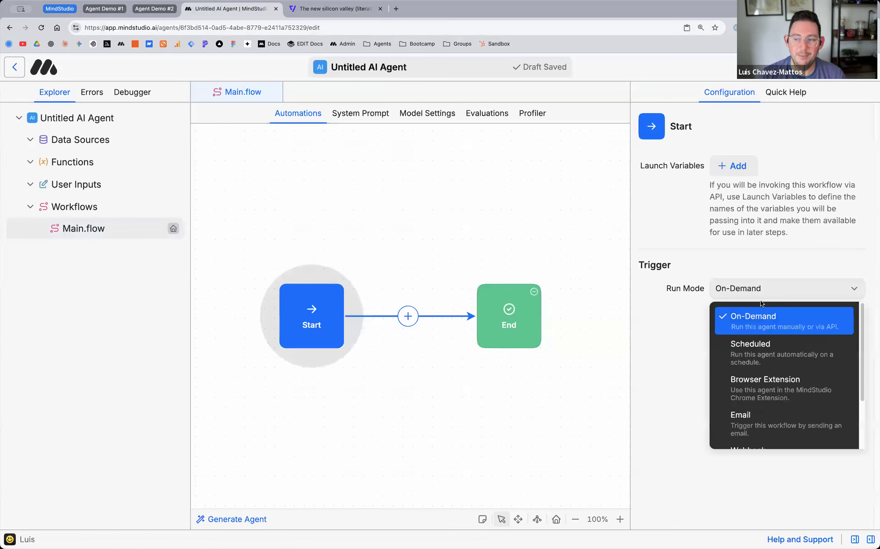
click(801, 387)
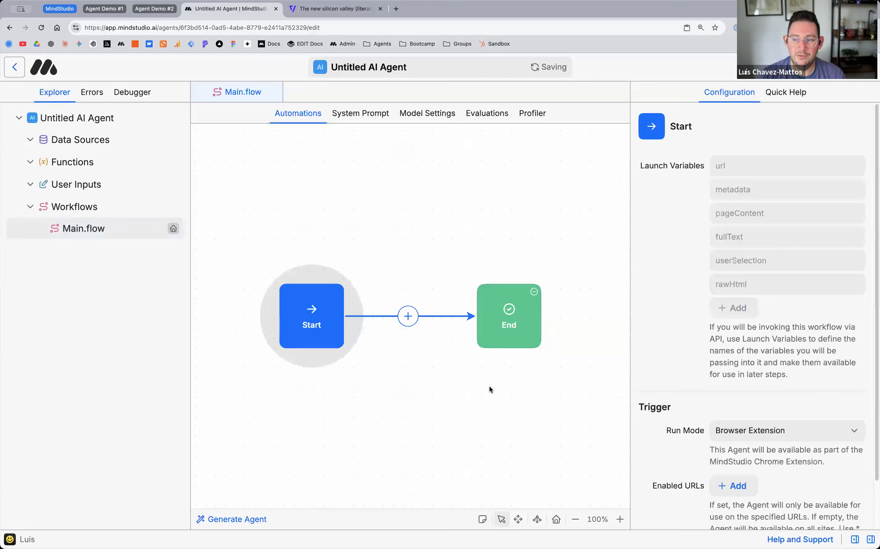
Step: Move the Start block farther from the End block and add a Generate Text block between them
drag(327, 319, 292, 319)
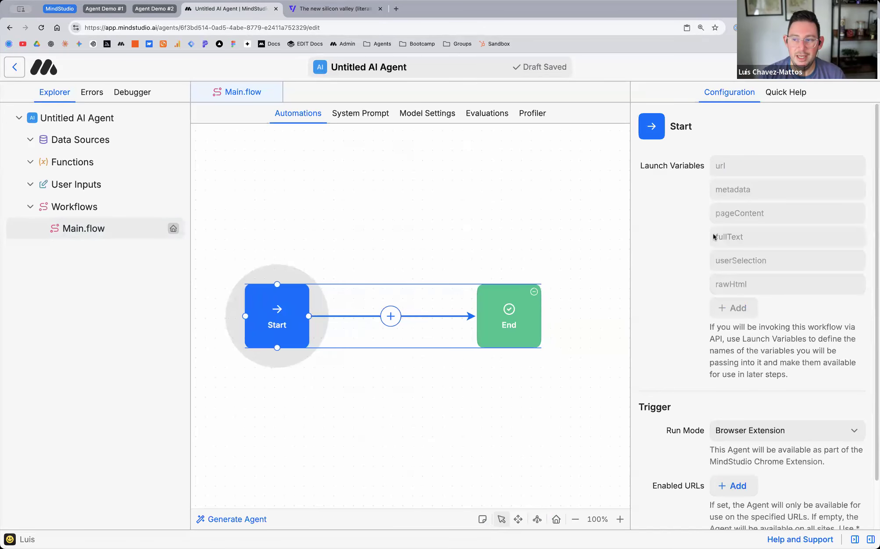
double_click(738, 213)
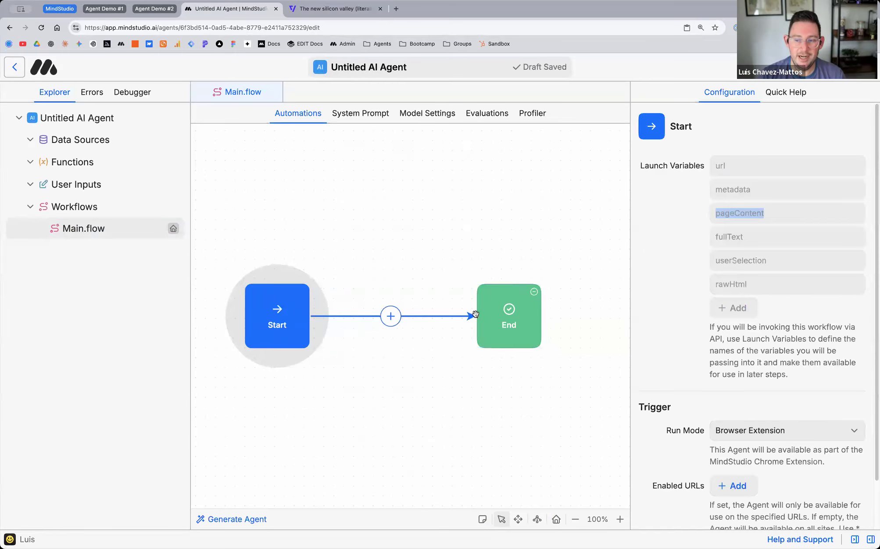
click(390, 319)
click(435, 309)
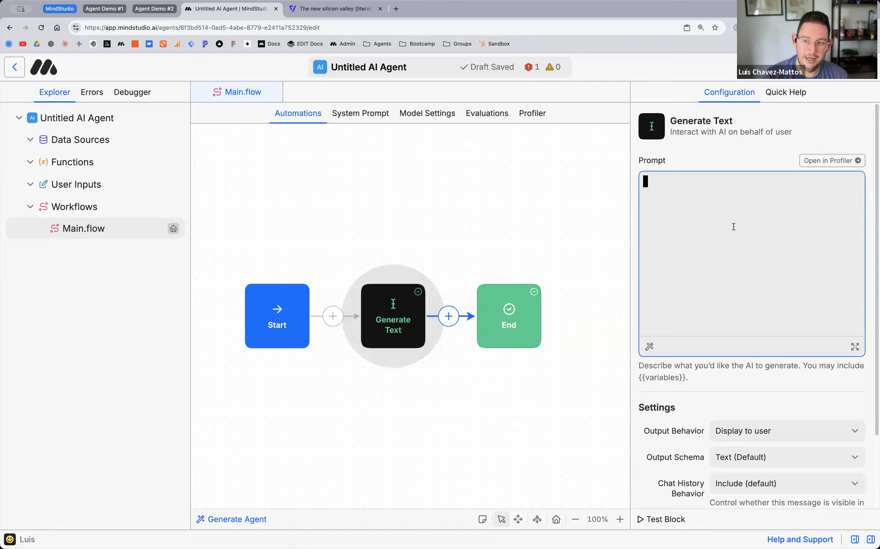
Step: Enter an opening <content> tag and a closing </content> tag in the Generate Text prompt, with an empty line between them
text(<)
text(content>)
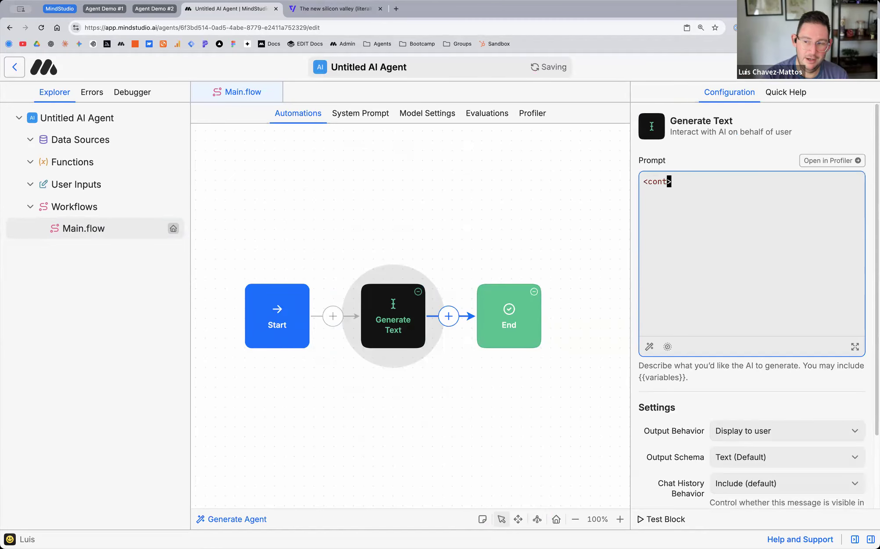
key(Return)
text(</)
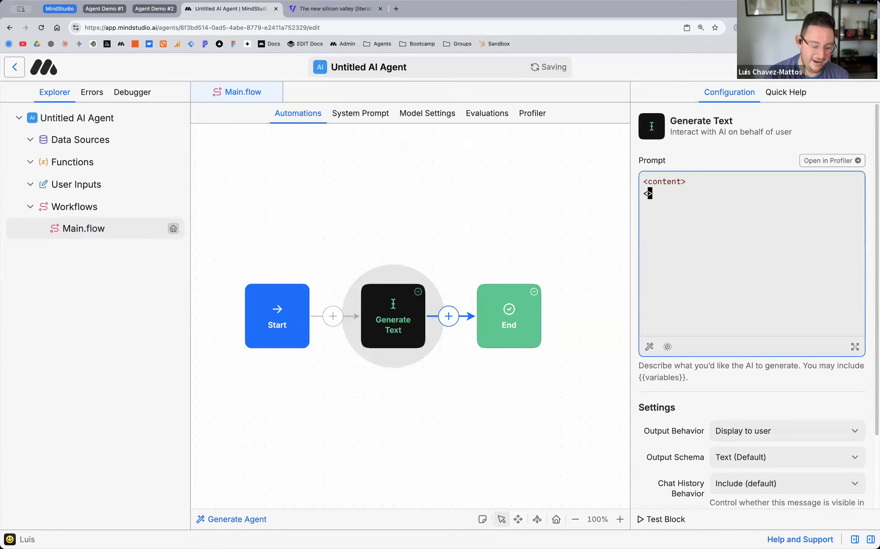
text(conte)
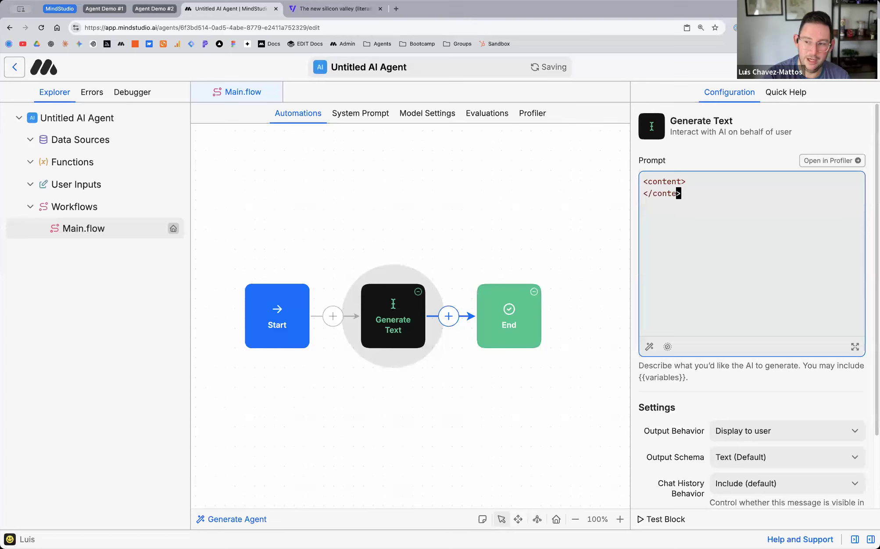
text(nt)
key(Up)
key(Return)
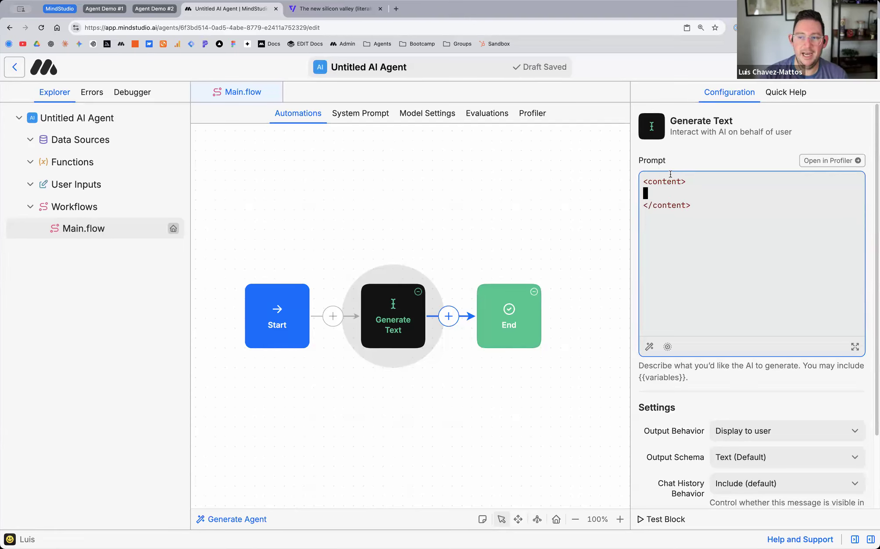
Step: Insert the {{pageContent}} variable between the <content> tags of the prompt
click(693, 182)
key(shift+Home)
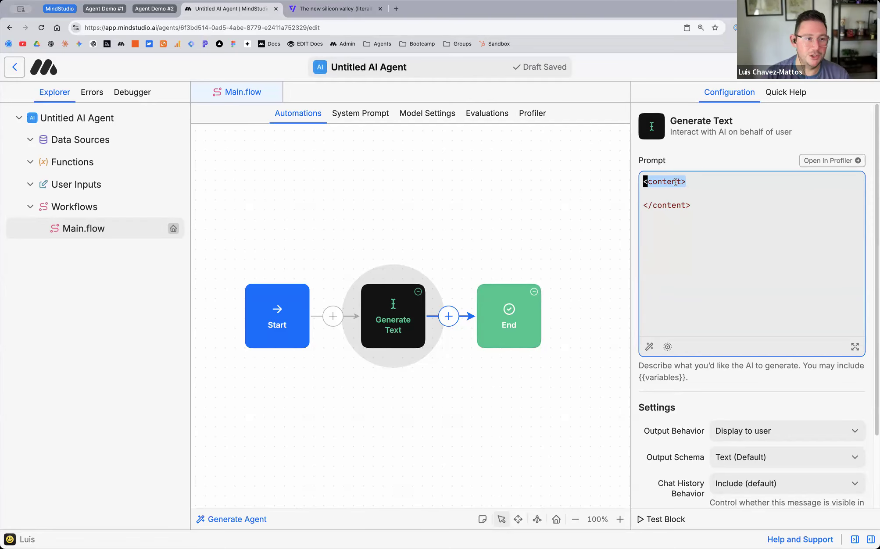
click(685, 195)
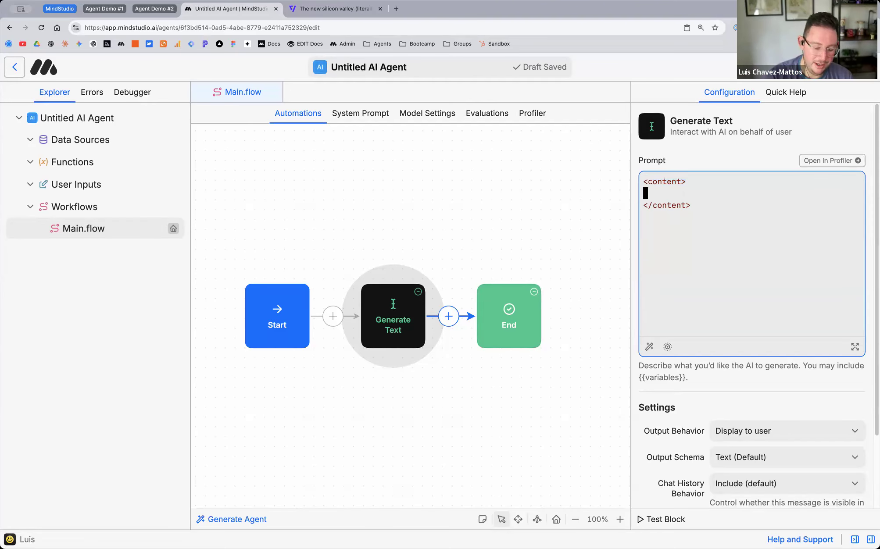
text({{page)
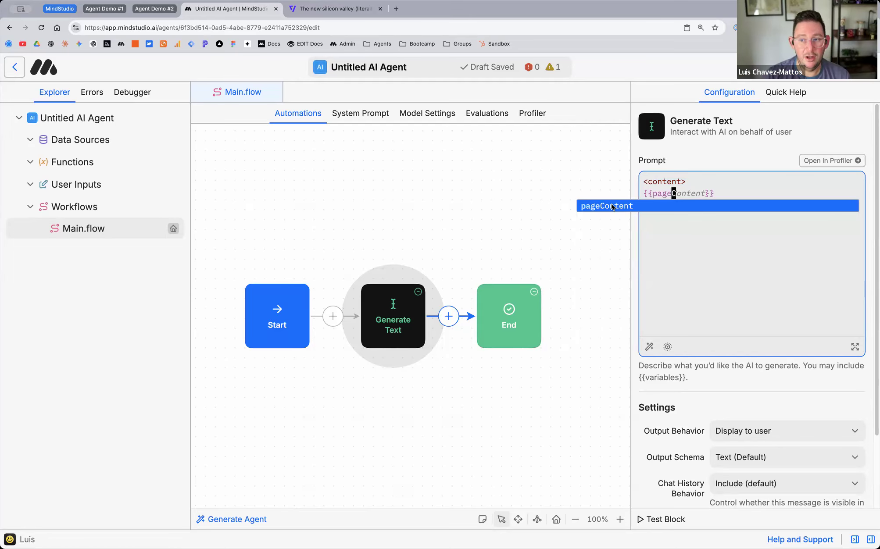
key(Return)
Step: Below the tags, add the instruction "based on <content>, write a compelling linkedin post that I can post to my personal profile."
click(684, 222)
key(Return)
key(Return)
text(based on <content>, write a)
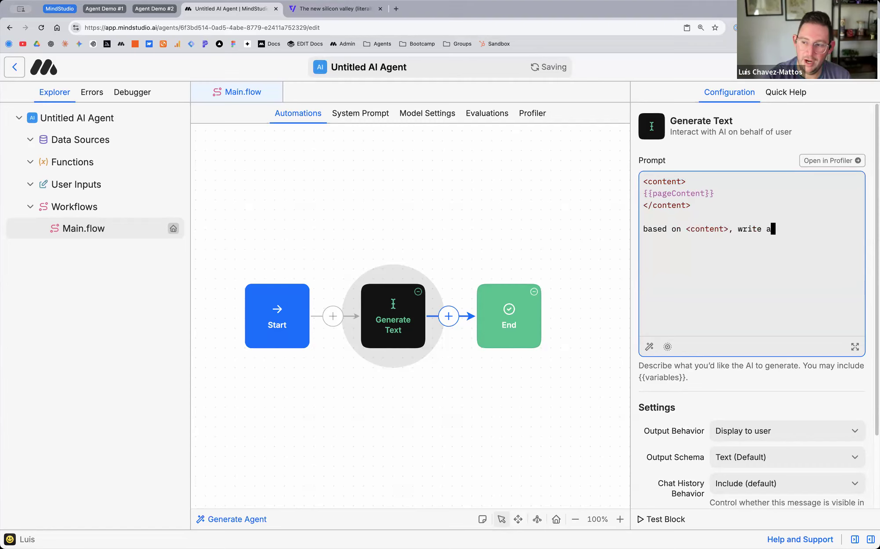
text( compelling)
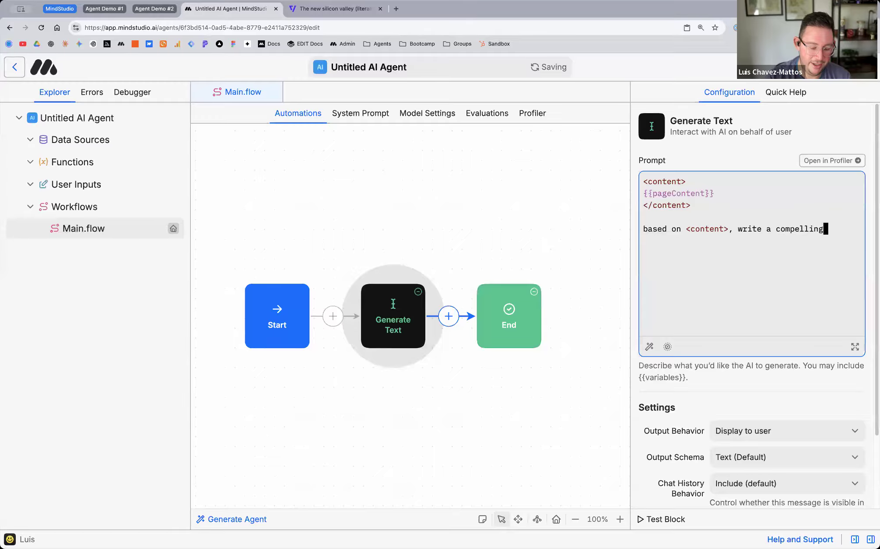
text( linkedin po)
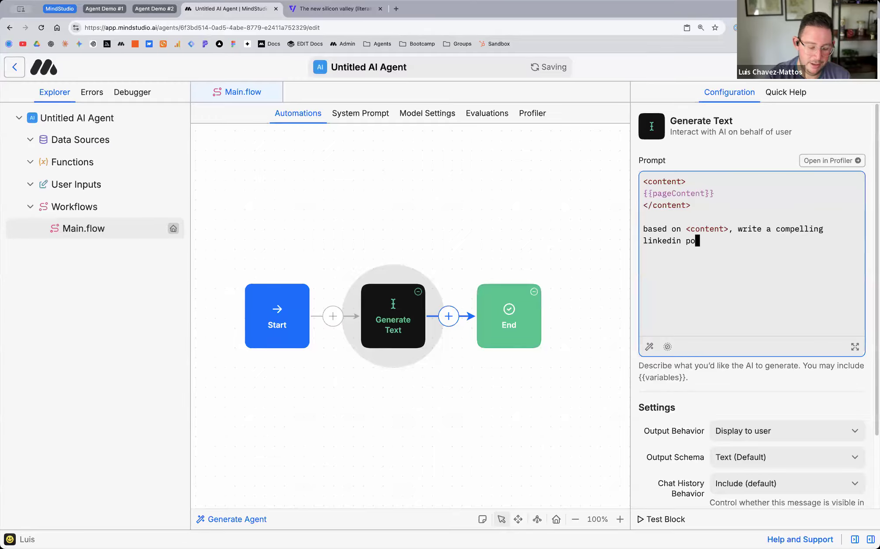
text(st that i)
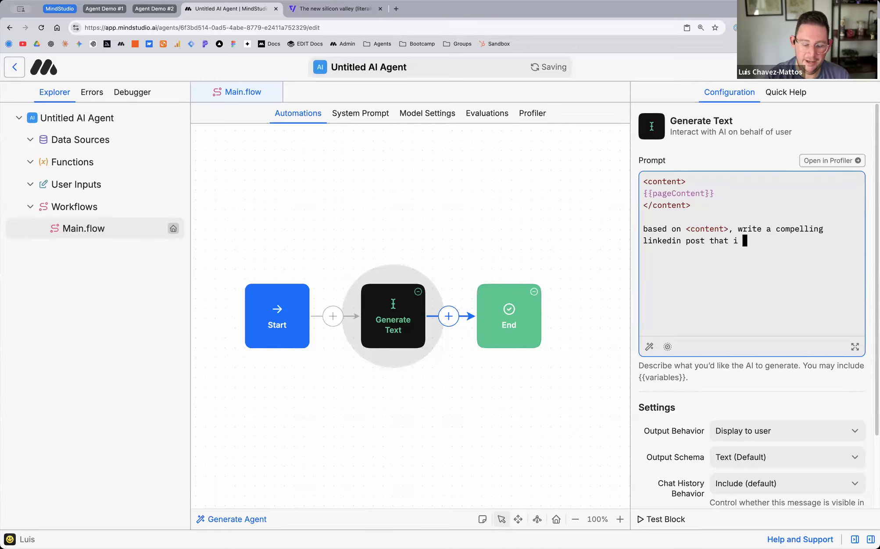
key(BackSpace)
key(BackSpace)
text(I can )
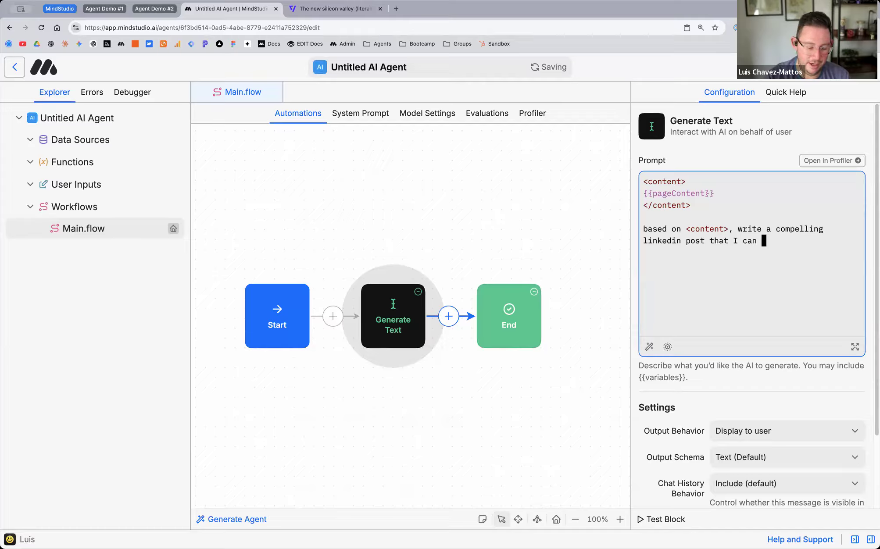
text(post ty)
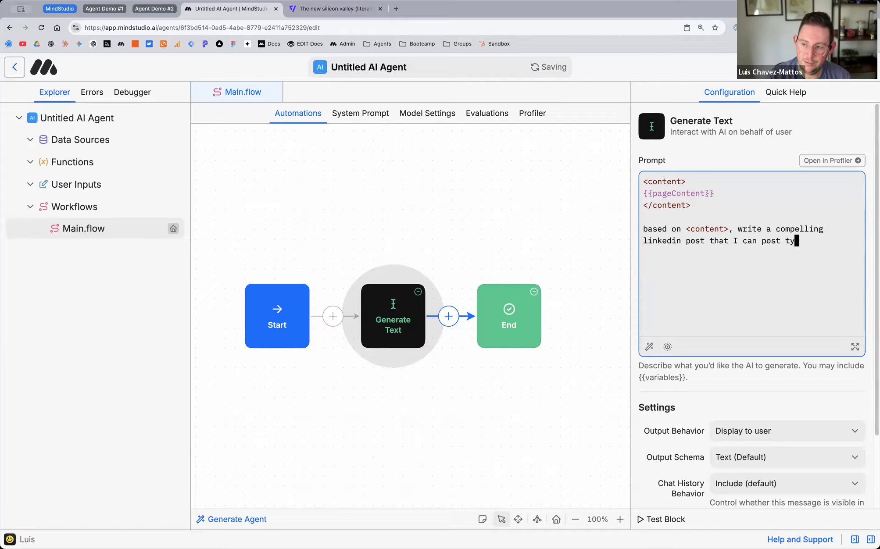
key(BackSpace)
text(o my personal)
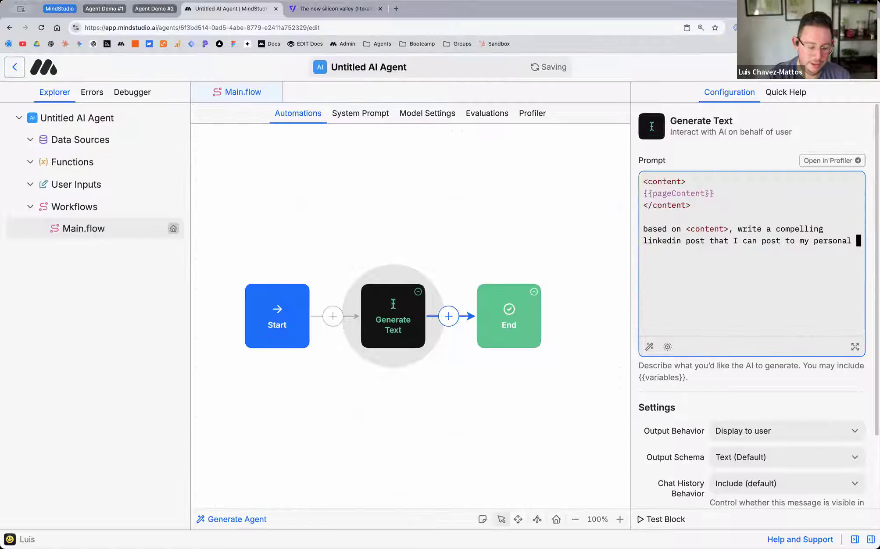
text( profile.)
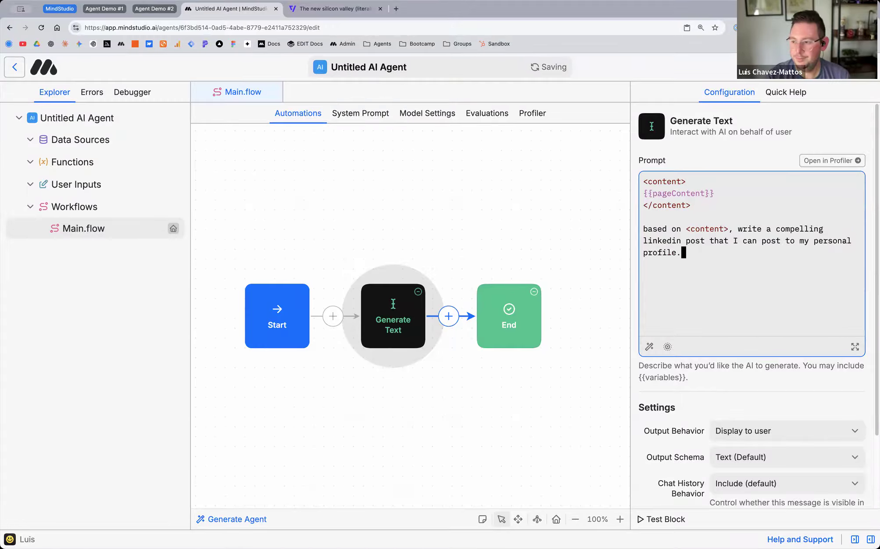
Step: Capitalize "Based" at the start of the instruction and add a "## Task" heading directly above it
key(Up)
key(Up)
key(Up)
key(Down)
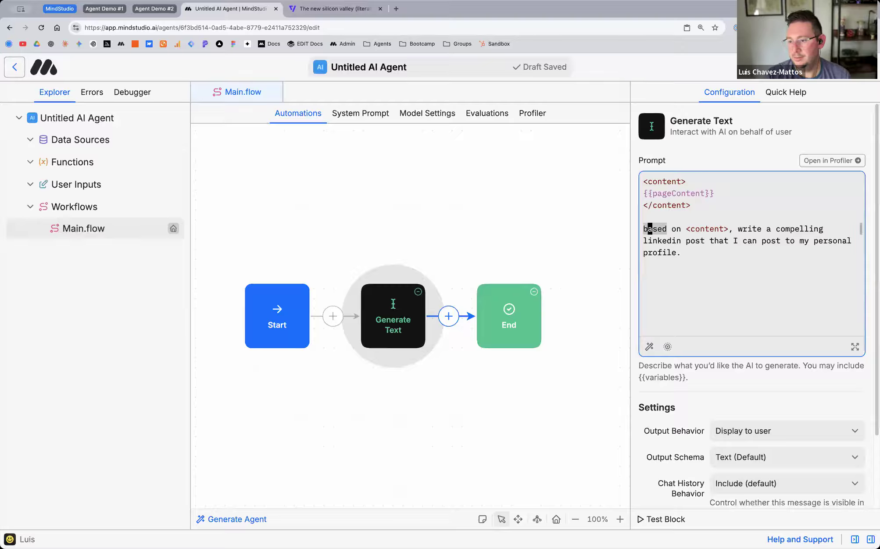
key(Delete)
text(B)
key(Up)
key(Return)
text(## Task)
key(Down)
key(Down)
key(Down)
key(End)
key(Return)
key(Return)
text(##)
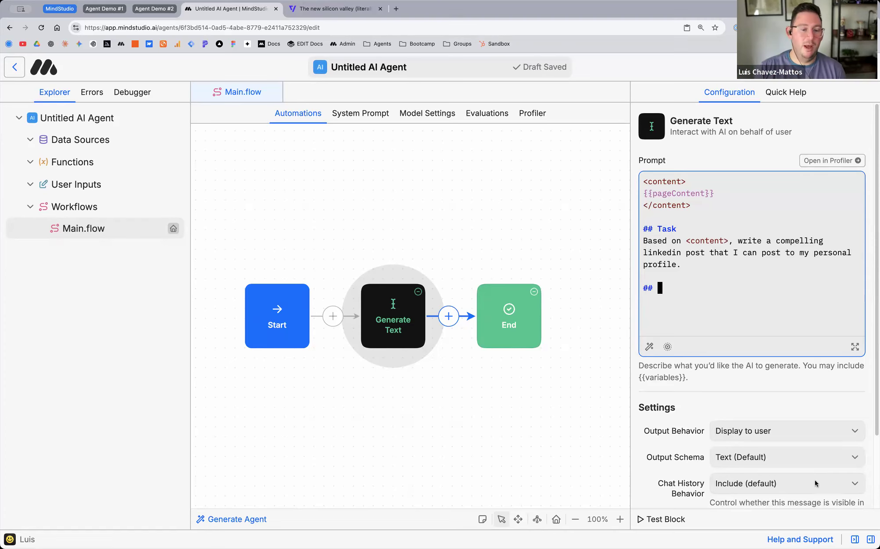
key(BackSpace)
key(BackSpace)
key(BackSpace)
key(BackSpace)
key(BackSpace)
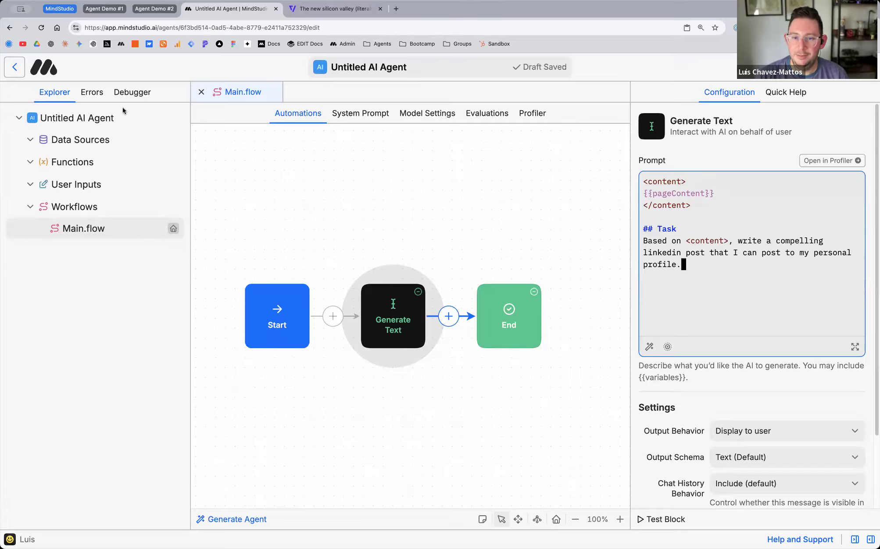
Step: Rename the agent to "DEMO - LinkedIn Post Generator" in its metadata
click(115, 117)
click(373, 152)
right_click(372, 150)
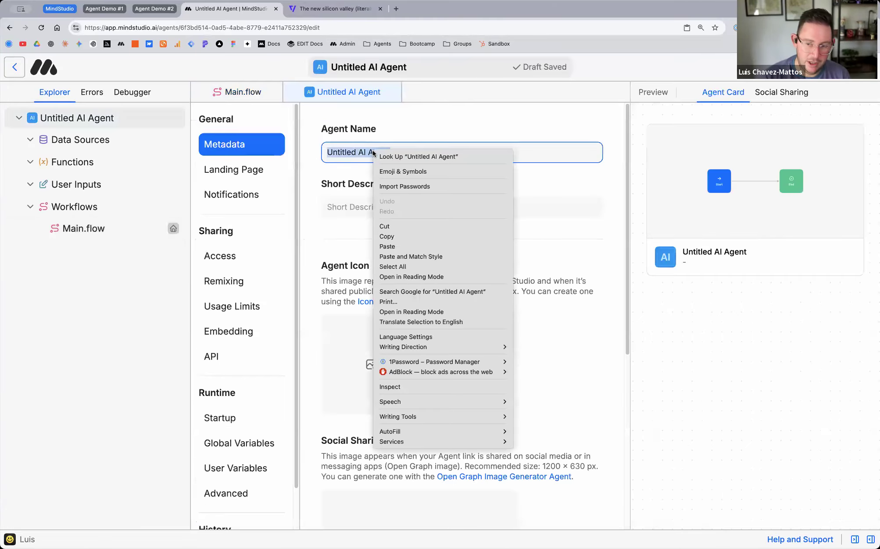
key(Escape)
text(DEMO)
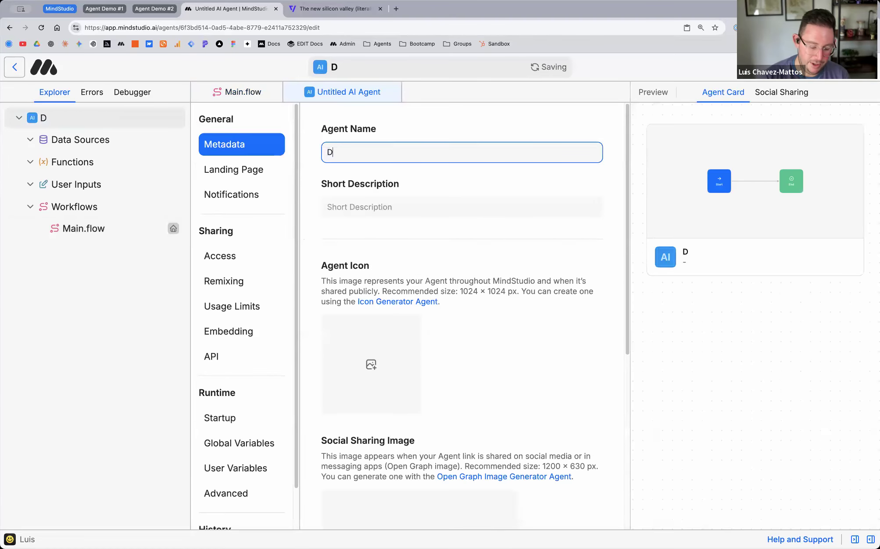
key(BackSpace)
key(BackSpace)
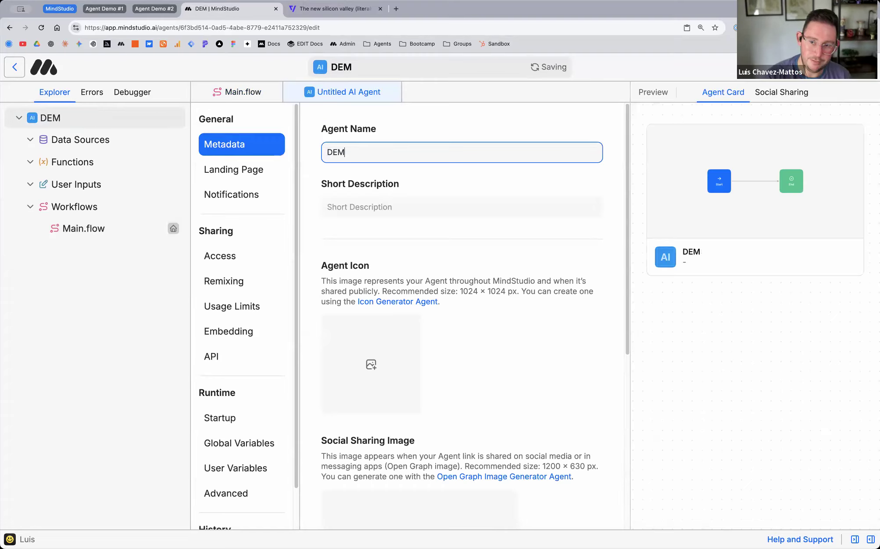
text(O - Lin)
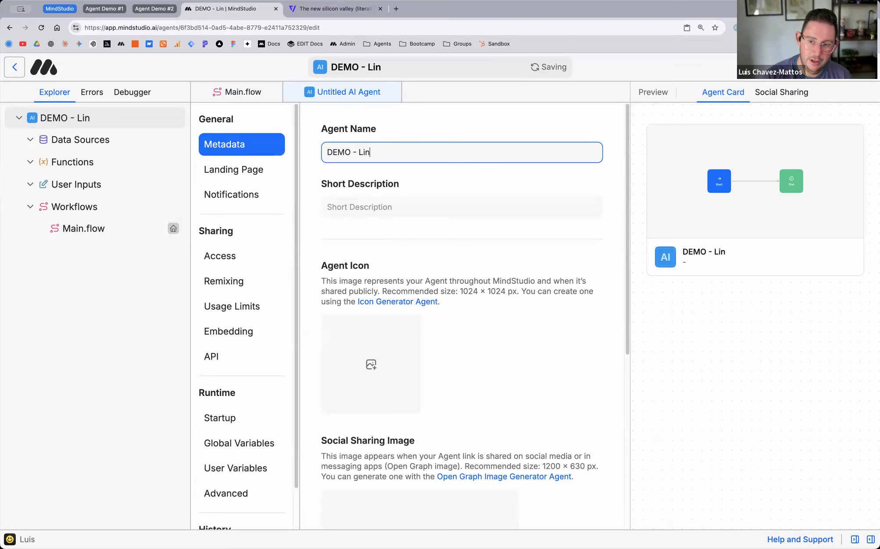
text(kedIn Pos)
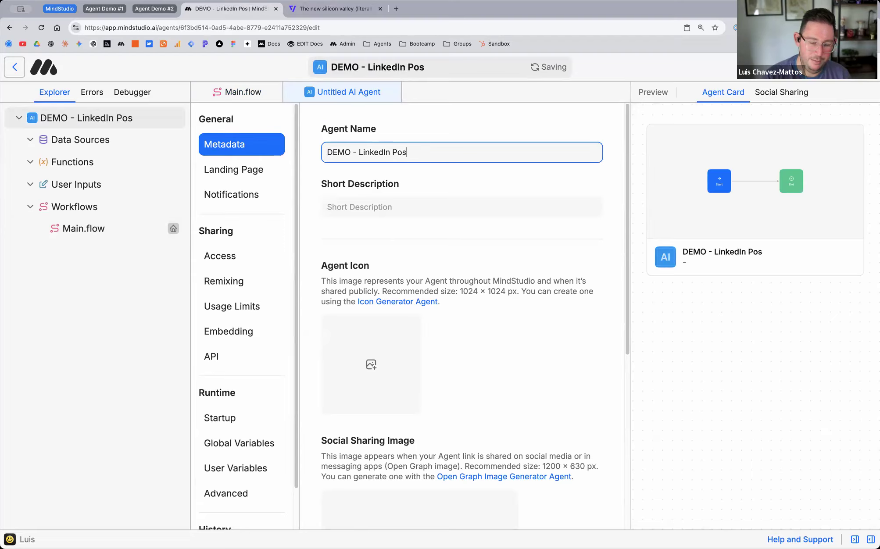
text(t Generator)
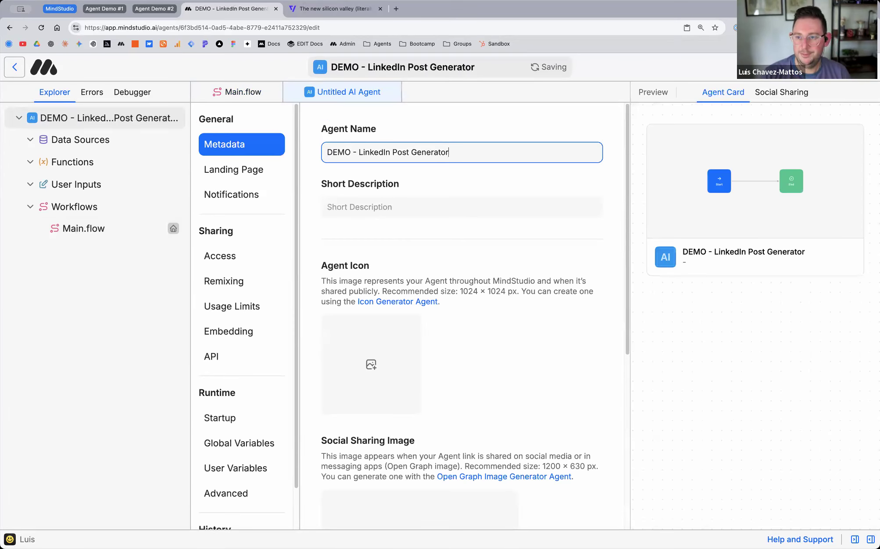
Step: Publish the LinkedIn Post Generator agent and open the published agent's run page
click(786, 111)
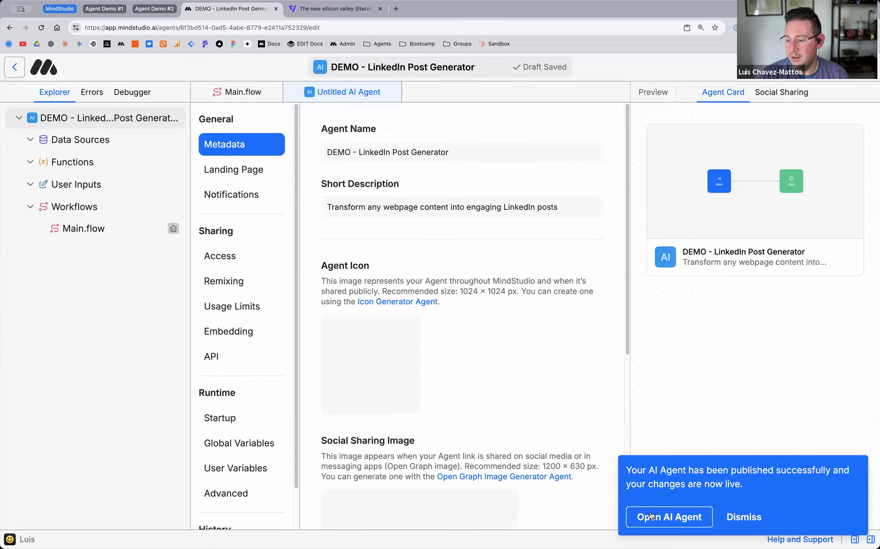
click(669, 517)
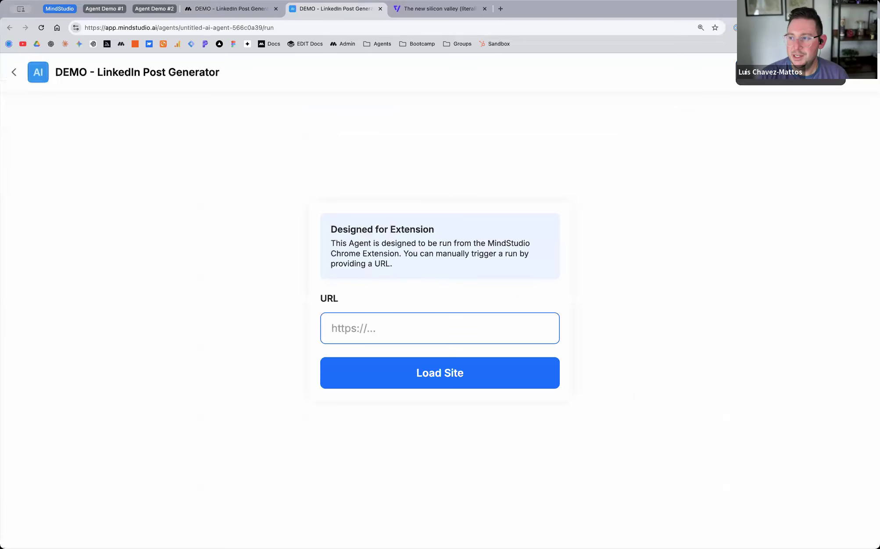
click(858, 72)
click(792, 182)
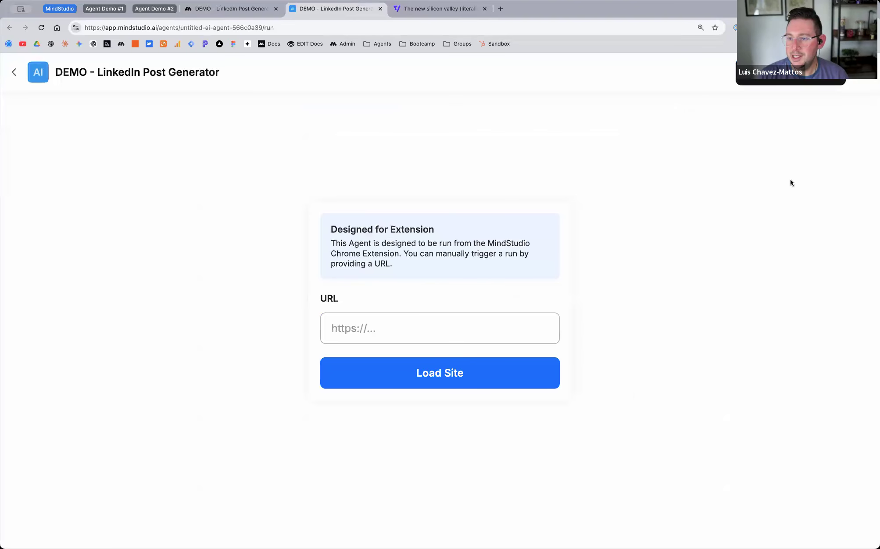
Step: Switch to the Verge article and run DEMO - LinkedIn Post Generator on it from the browser extension
click(442, 9)
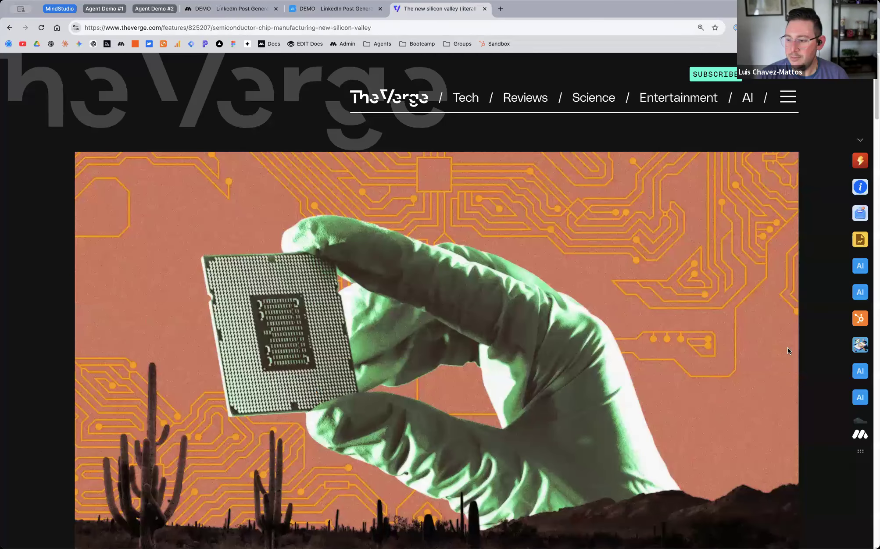
scroll(858, 350, down, 3)
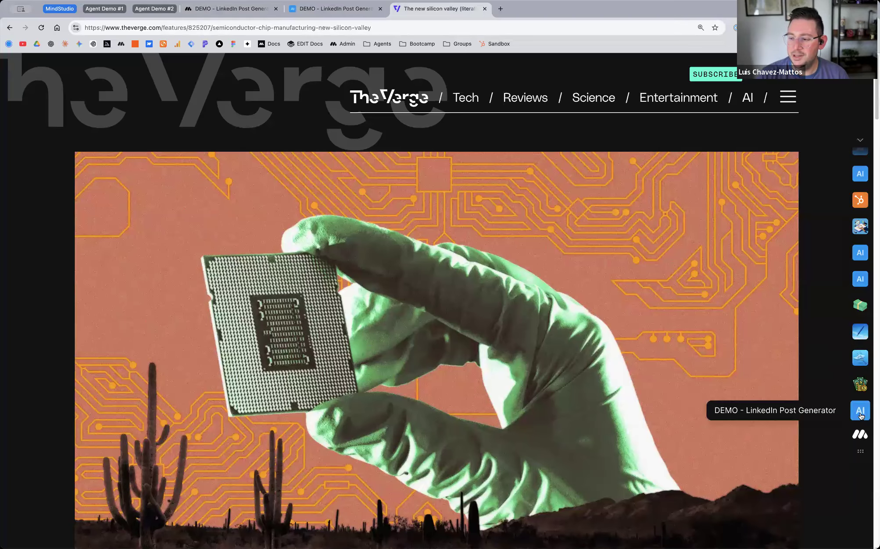
click(860, 411)
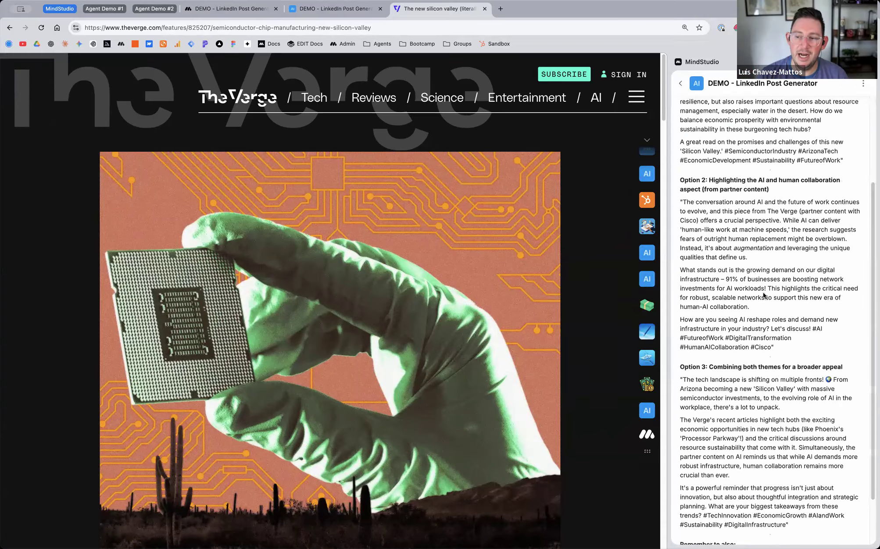
Step: Examine the generated LinkedIn posts, comparing the introduction, each option's angle and the closing recommendations
scroll(763, 295, up, 5)
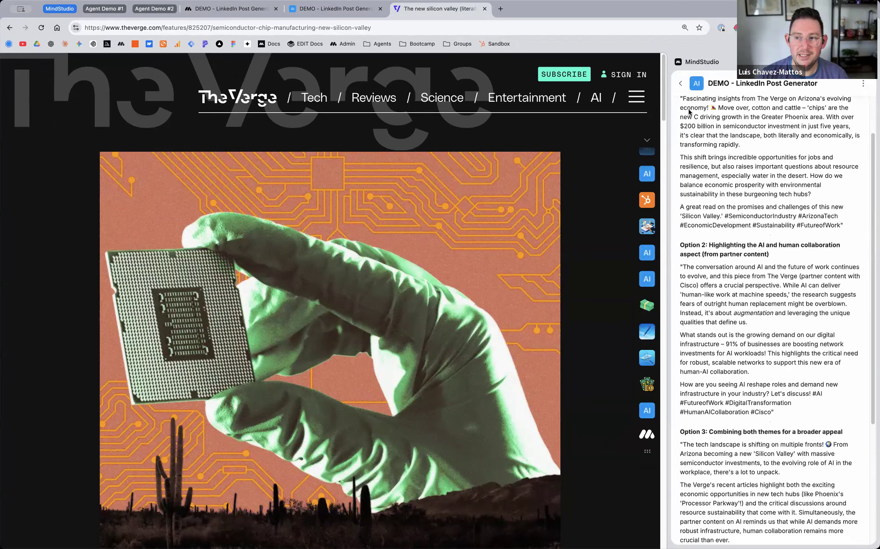
scroll(707, 127, up, 2)
drag(680, 110, 820, 124)
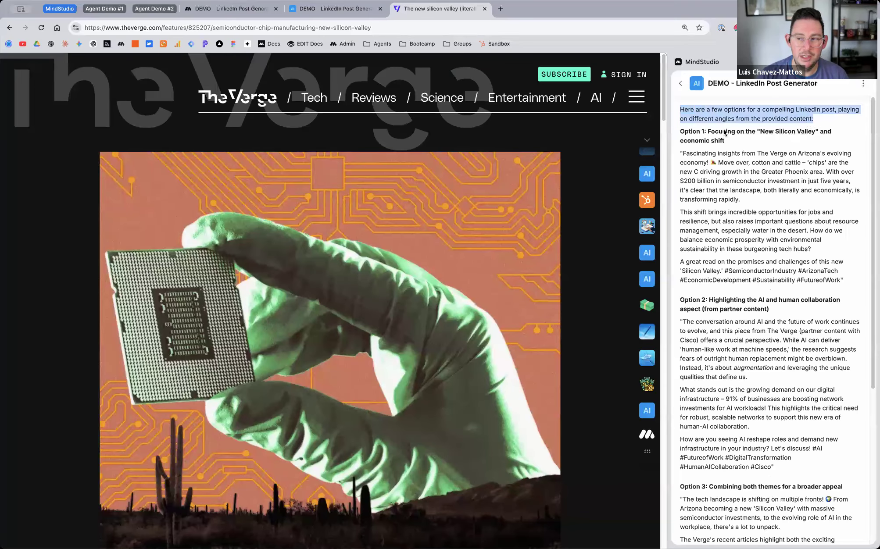
drag(681, 132, 725, 141)
drag(680, 300, 830, 324)
scroll(697, 394, down, 3)
drag(680, 358, 849, 373)
scroll(767, 433, down, 3)
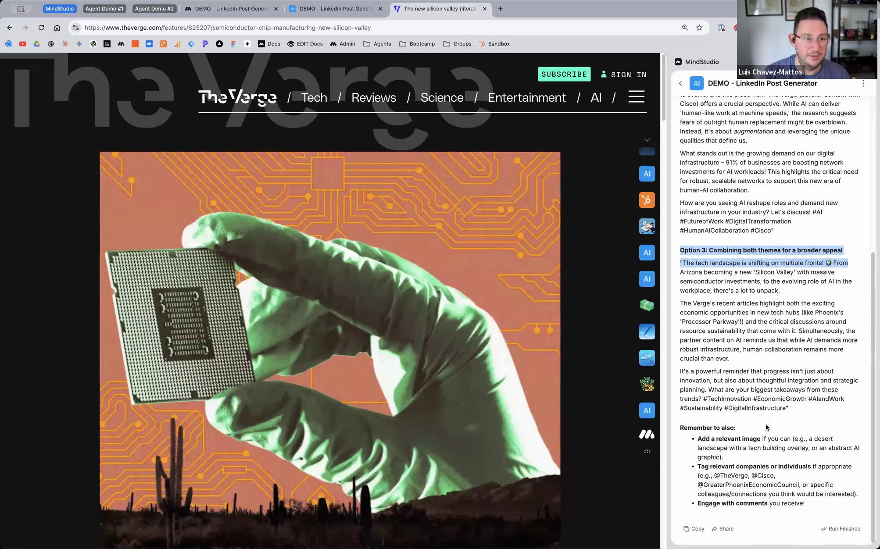
scroll(752, 283, up, 6)
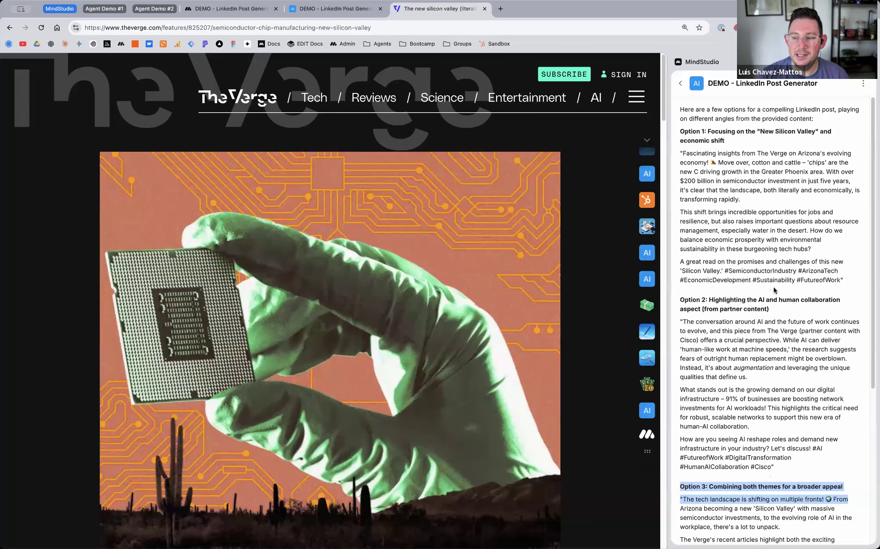
Step: Return to the agent editor and add an "## Output" section to the Generate Text prompt: "Reply with only the text for one linkedin post and nothing else."
click(215, 9)
click(202, 92)
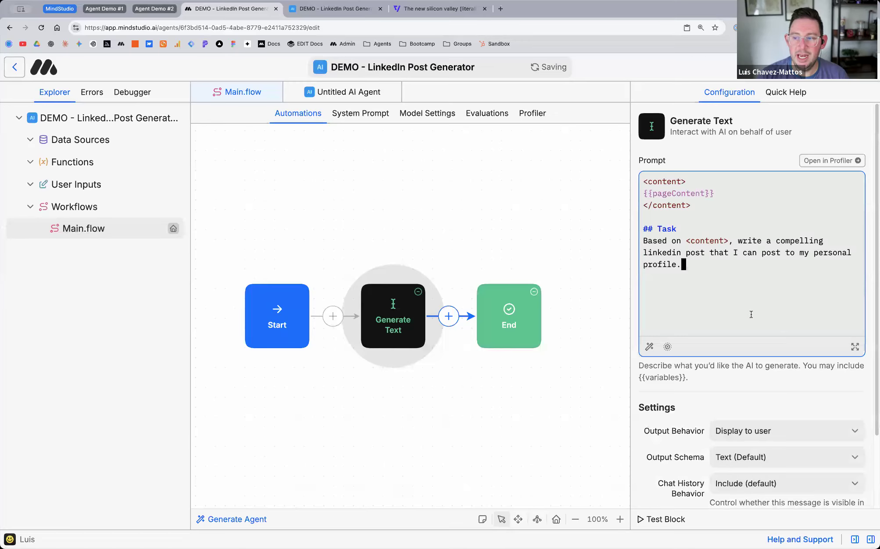
key(Return)
key(Return)
text(## )
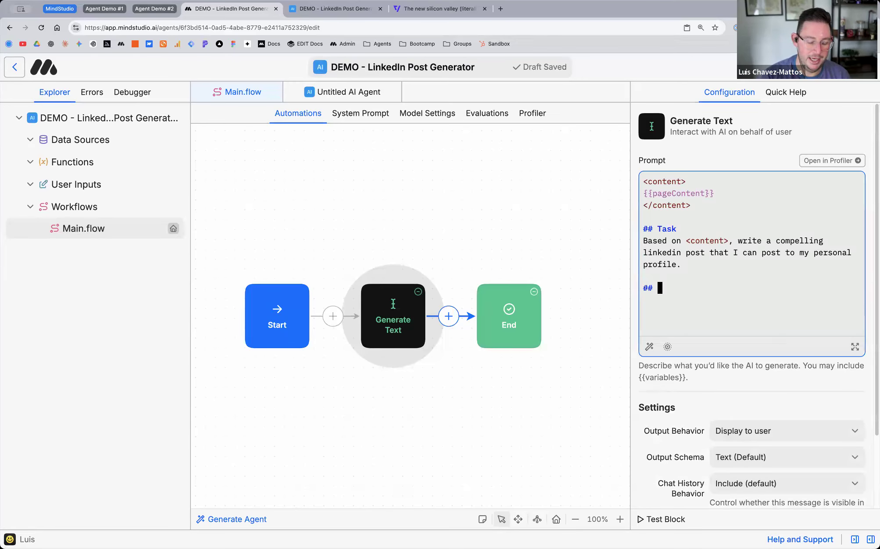
text(Output)
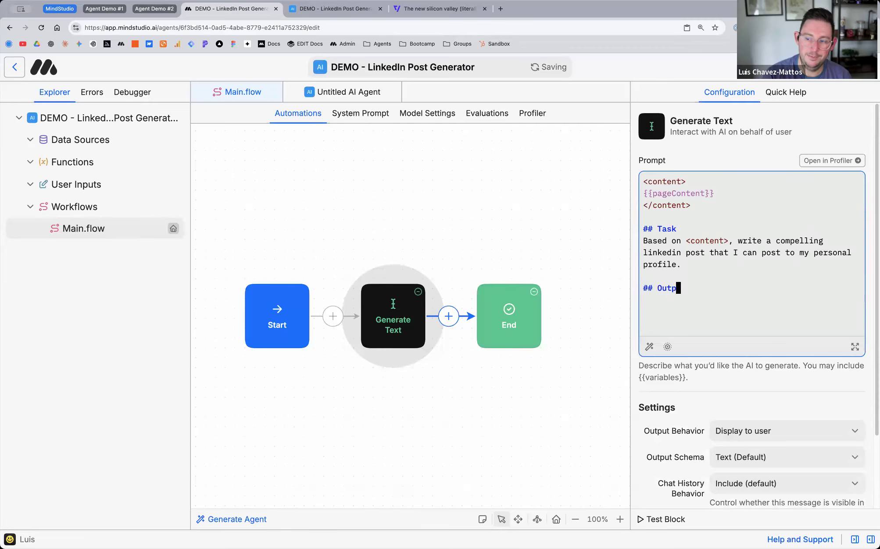
key(Return)
text(Reply with only the text for one linkedin post and nothing else.)
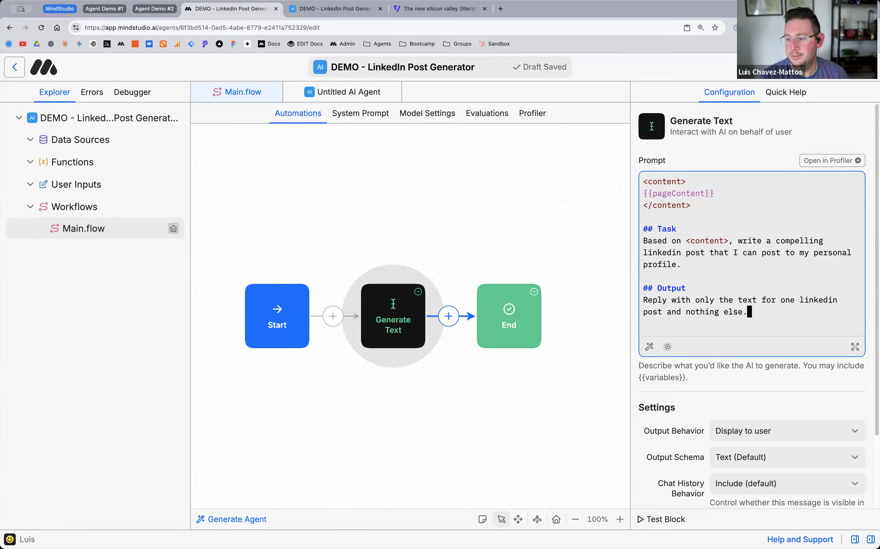
key(Return)
key(Return)
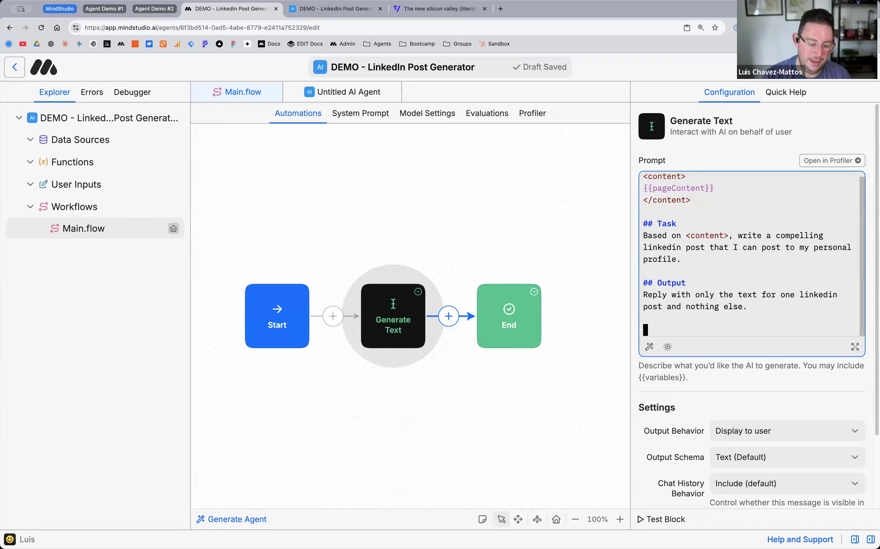
key(BackSpace)
key(BackSpace)
key(BackSpace)
text(.)
Step: Turn the output instruction into a "-" list item and add a second item reading "Use emojis"
double_click(687, 288)
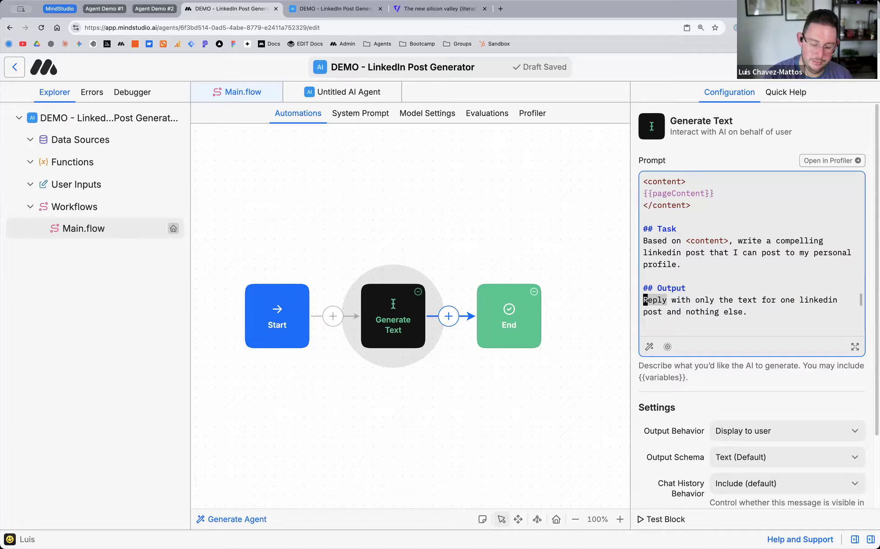
text(-)
key(End)
key(Return)
text(- Use mojis)
key(BackSpace)
key(BackSpace)
key(BackSpace)
key(BackSpace)
key(BackSpace)
text(emojis)
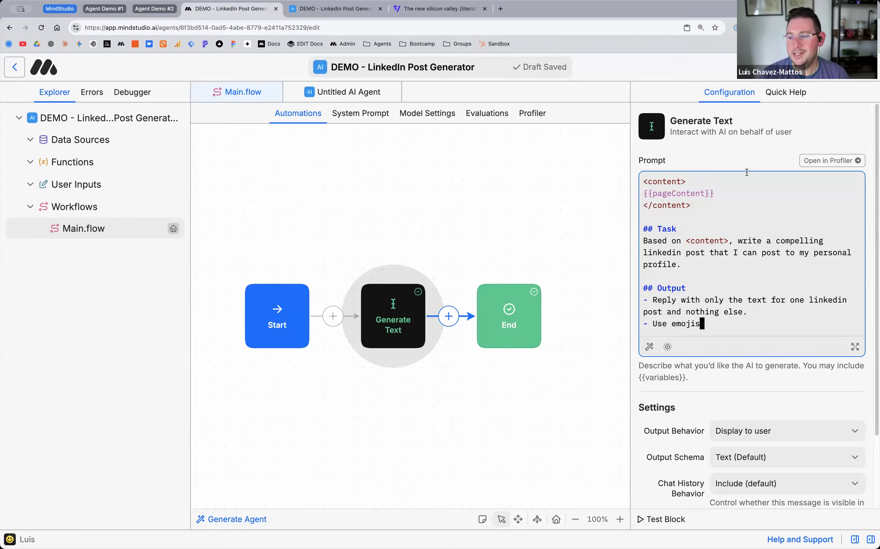
Step: Switch to the Verge article, start a new run of DEMO - LinkedIn Post Generator, and review the generated post
click(437, 17)
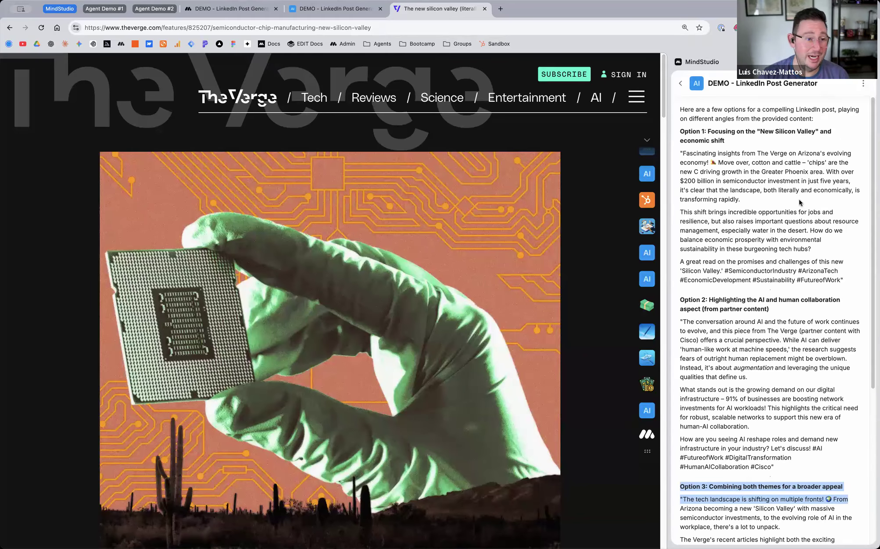
click(863, 84)
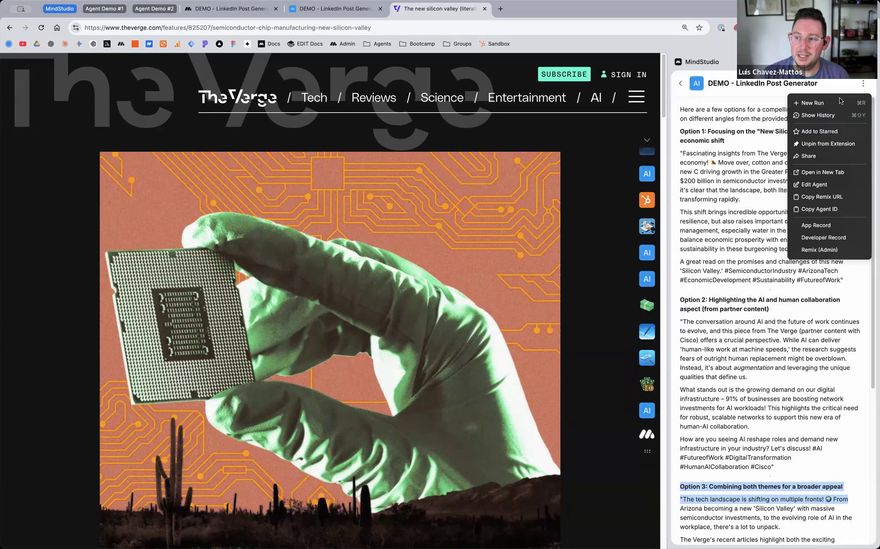
click(840, 102)
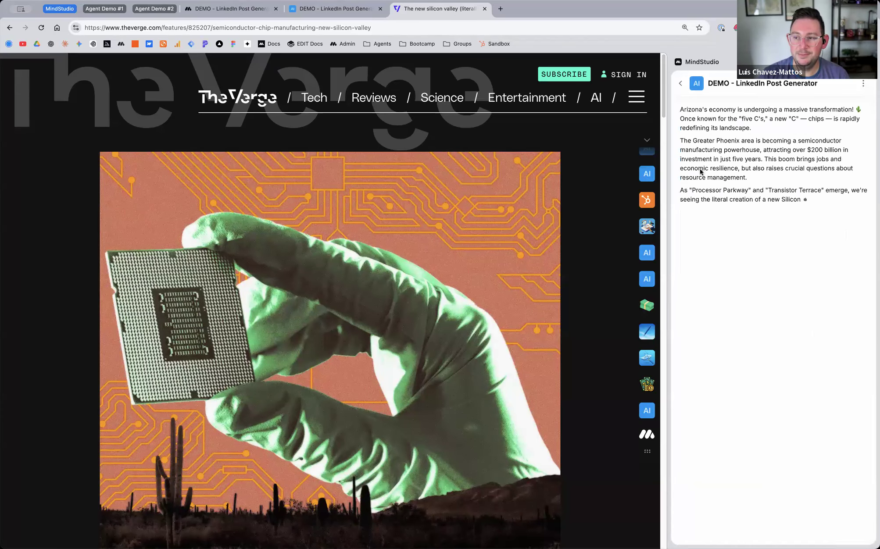
drag(858, 269, 675, 107)
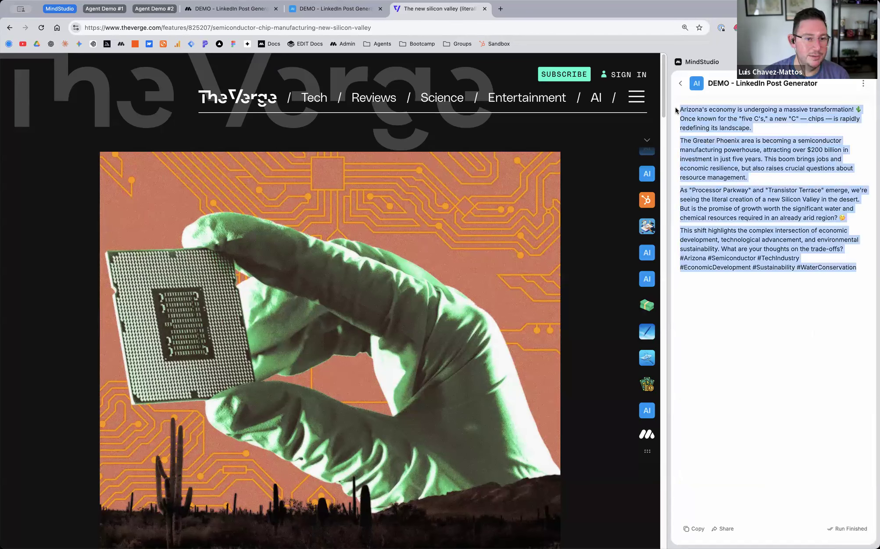
click(703, 128)
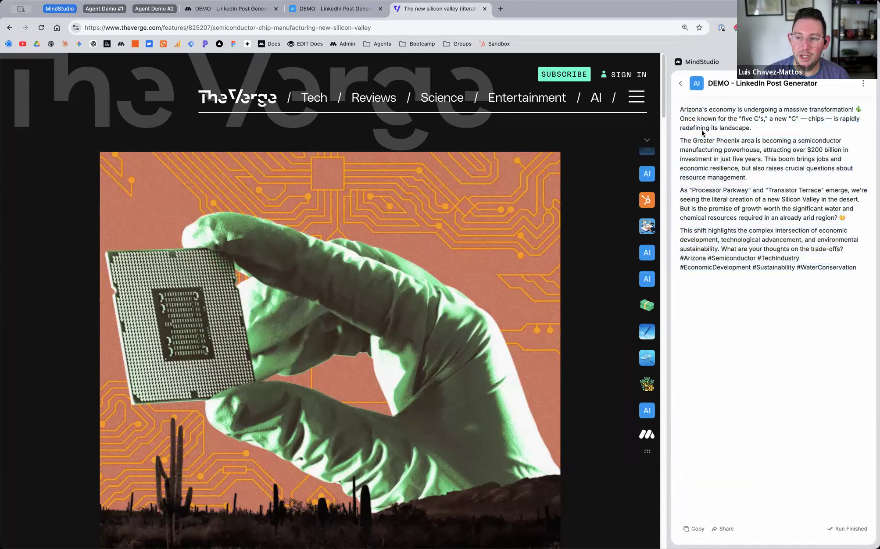
drag(703, 131, 679, 111)
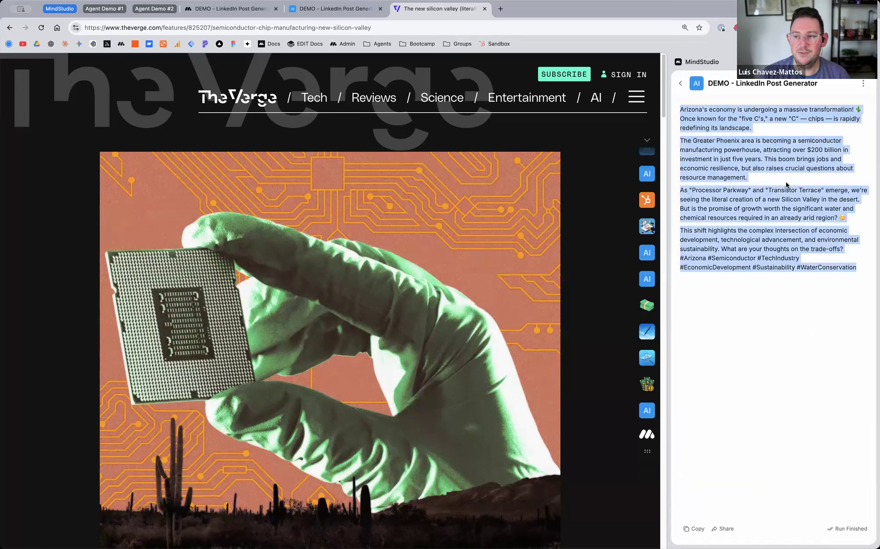
Step: Return to the agent editor and move the End block farther from Generate Text to make room for another block
click(230, 9)
click(512, 313)
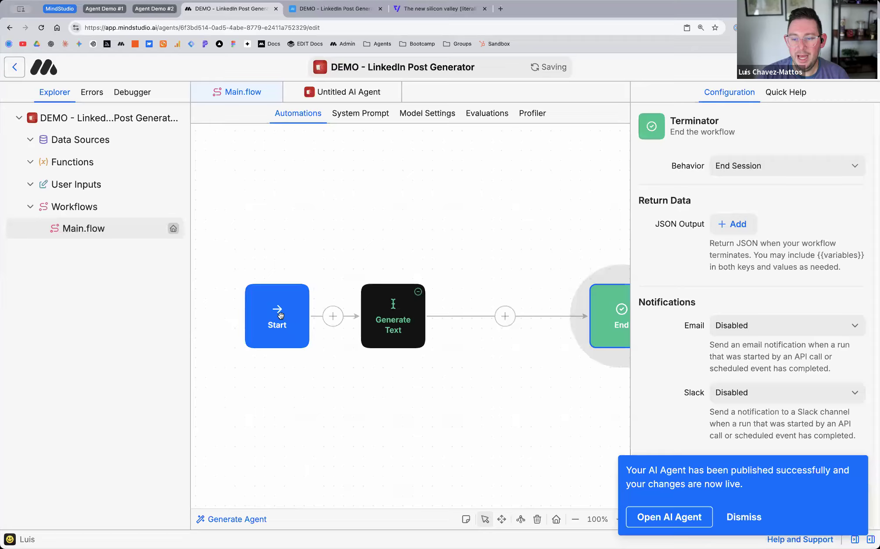
click(277, 316)
drag(393, 316, 365, 321)
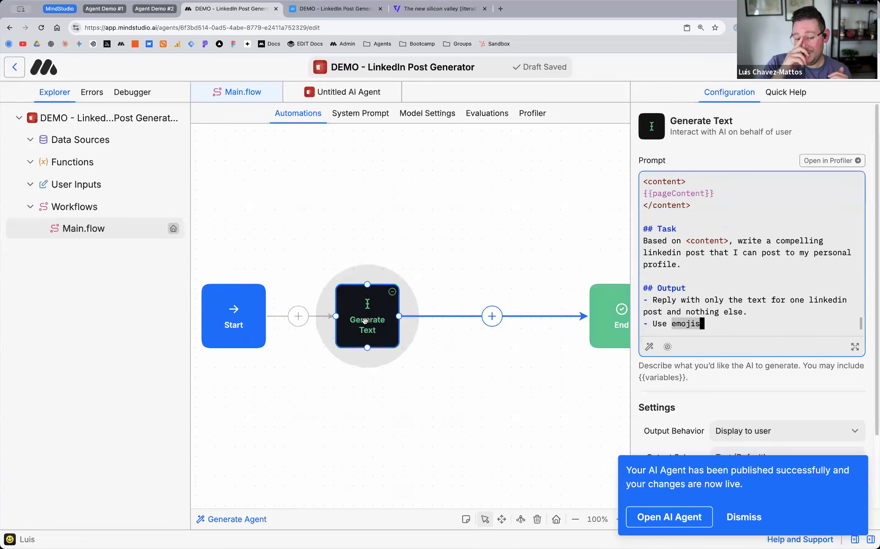
scroll(378, 241, right, 5)
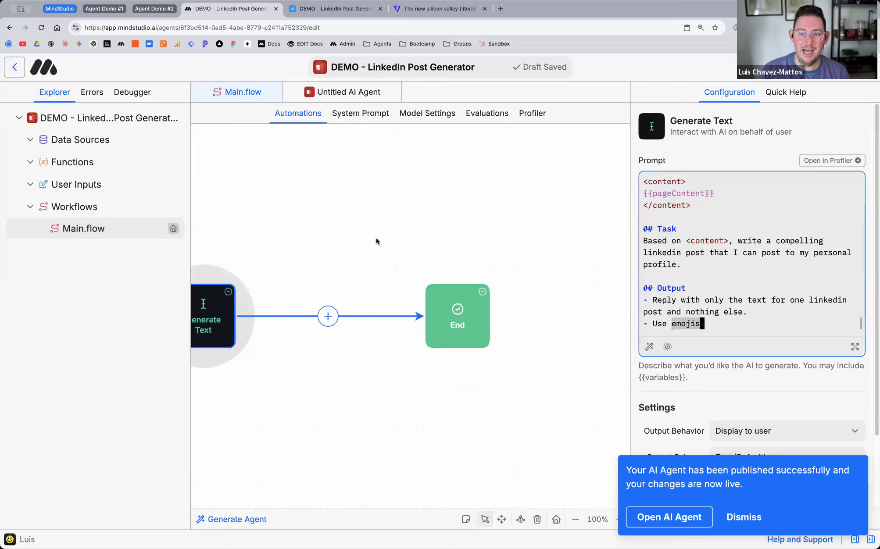
drag(448, 322, 601, 322)
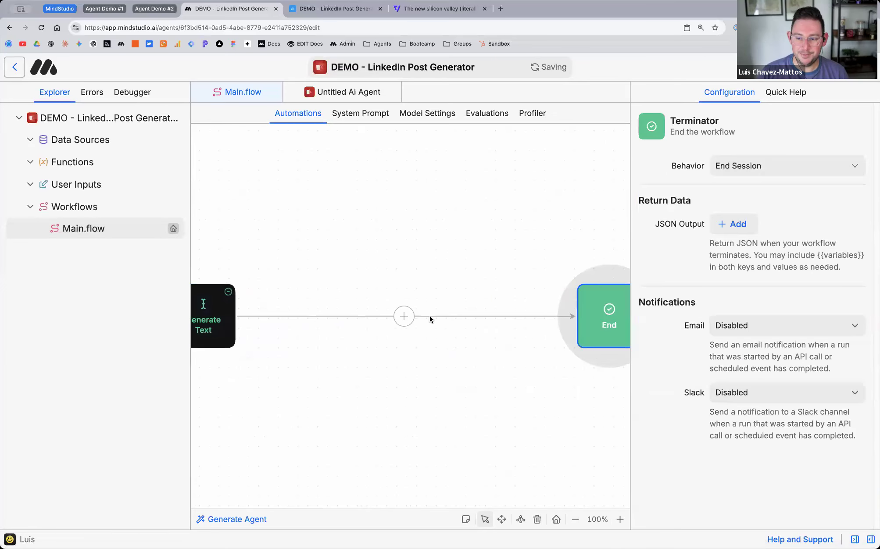
Step: Insert a Create LinkedIn Post block between Generate Text and End, and set its account to the connected personal LinkedIn account
click(403, 317)
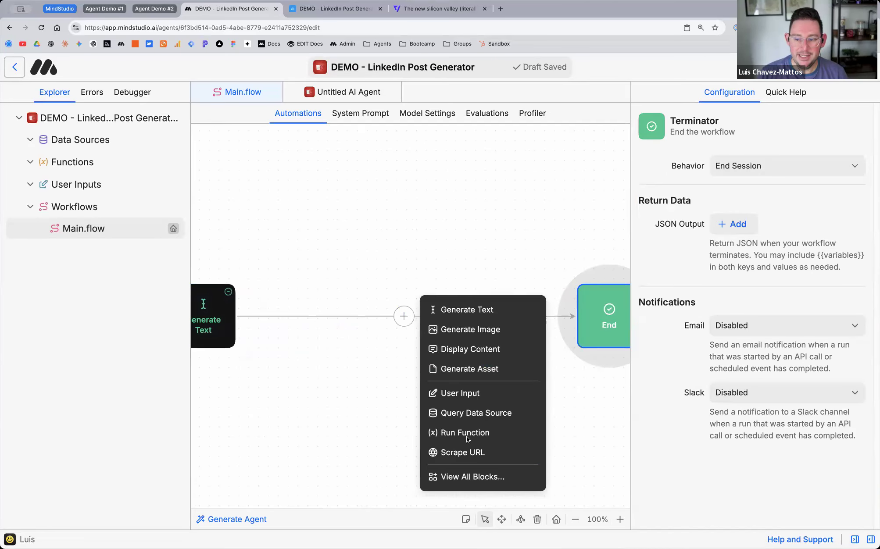
click(463, 476)
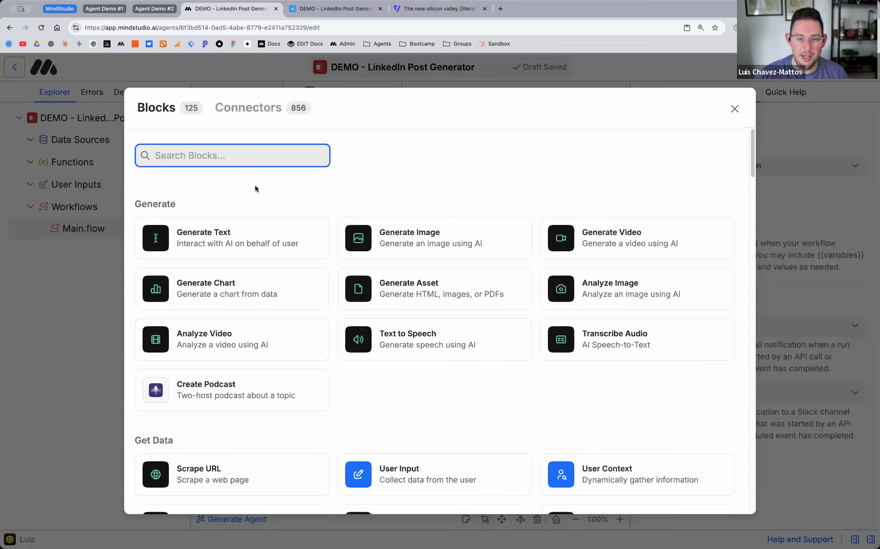
text(linked)
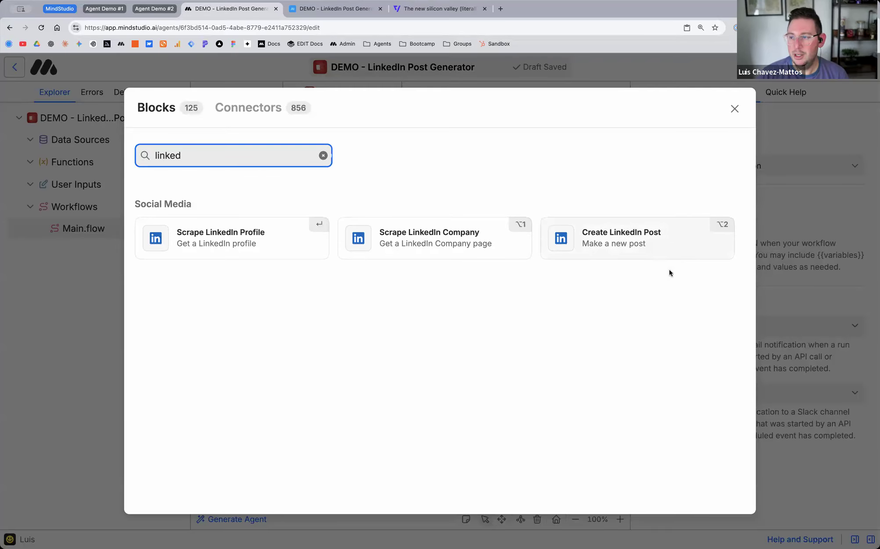
click(667, 252)
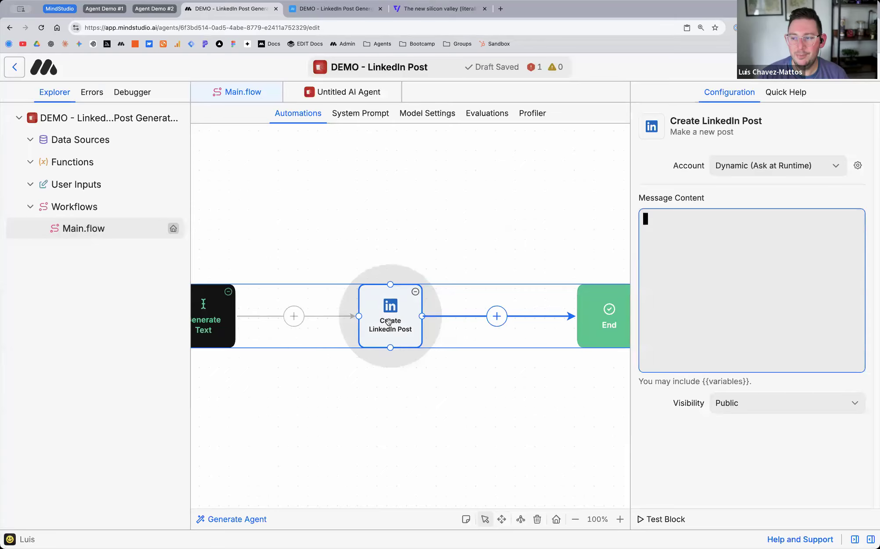
click(779, 165)
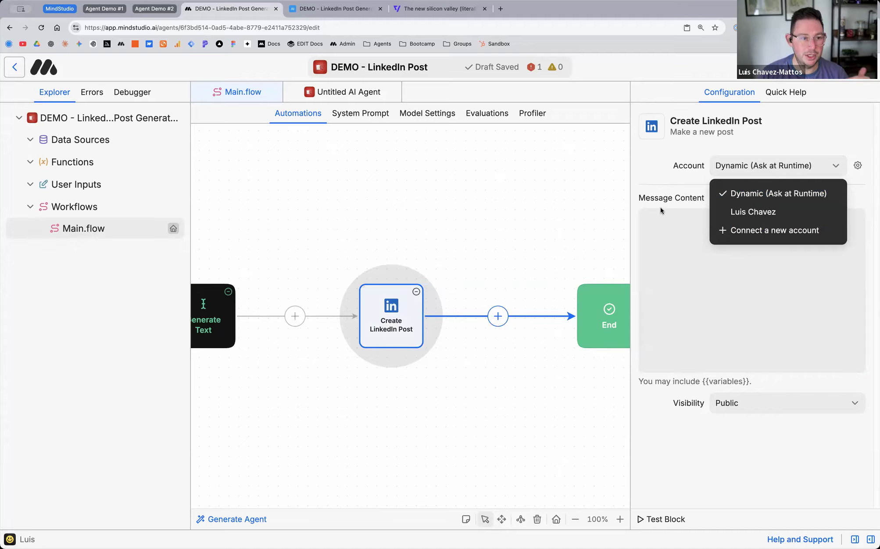
click(786, 215)
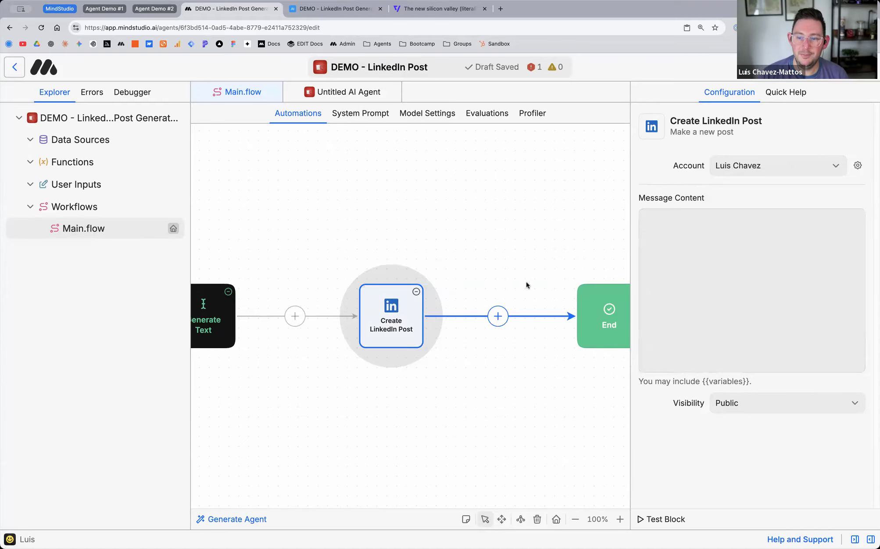
Step: Set the Generate Text block's output behavior to Save to variable, with the variable name "post"
click(701, 252)
scroll(436, 249, left, 10)
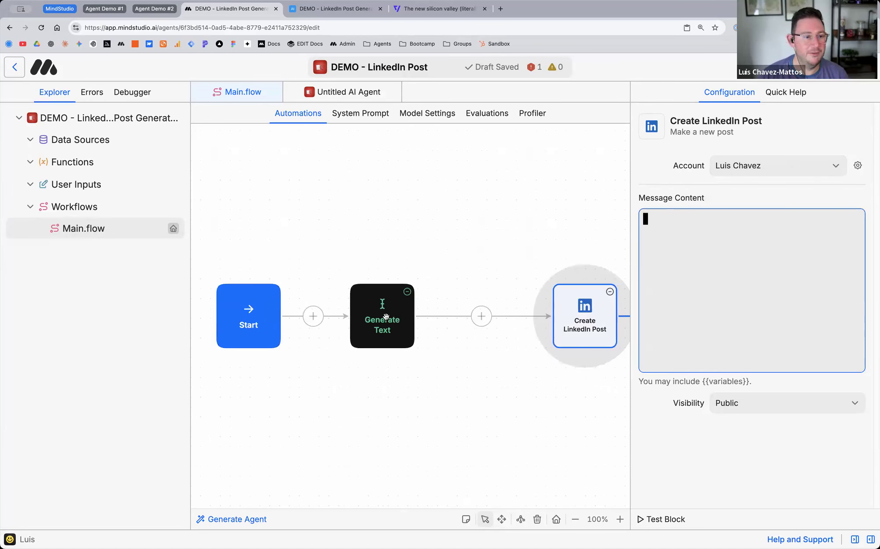
click(386, 317)
click(386, 317)
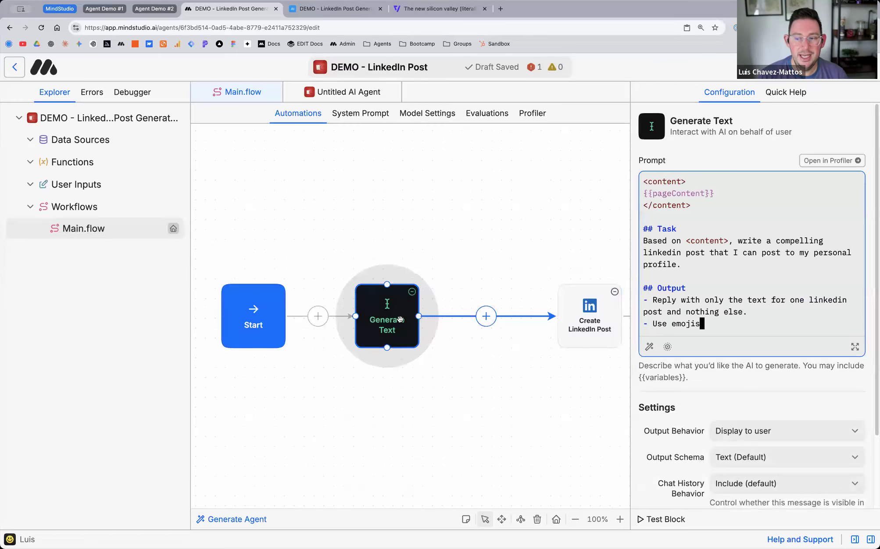
scroll(687, 398, down, 2)
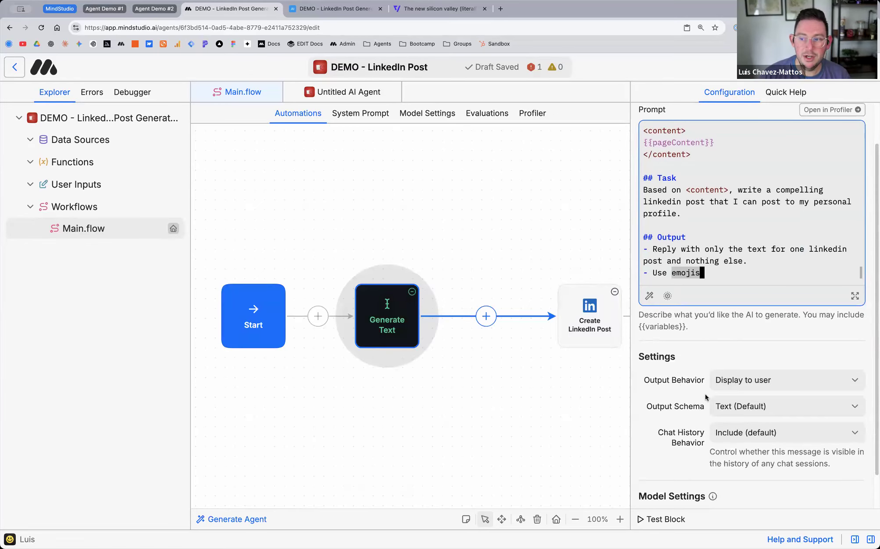
click(773, 381)
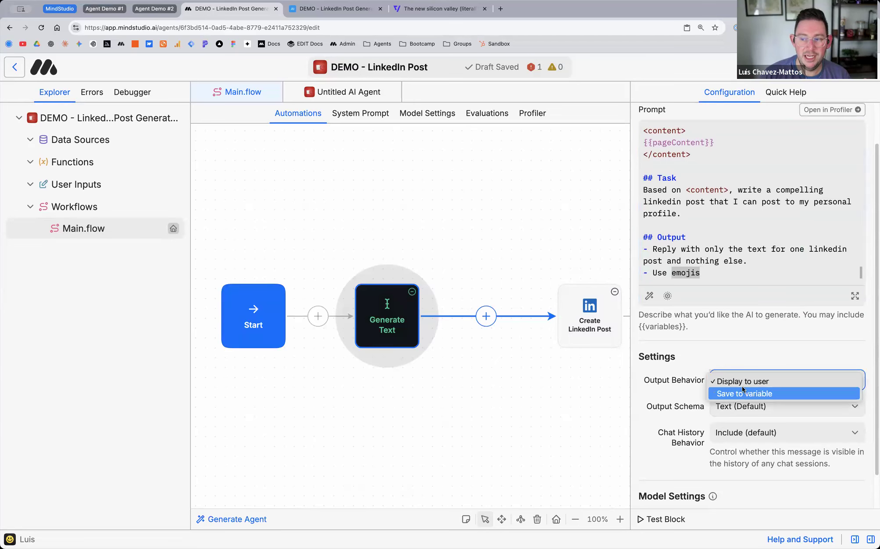
click(787, 394)
click(724, 409)
text(post)
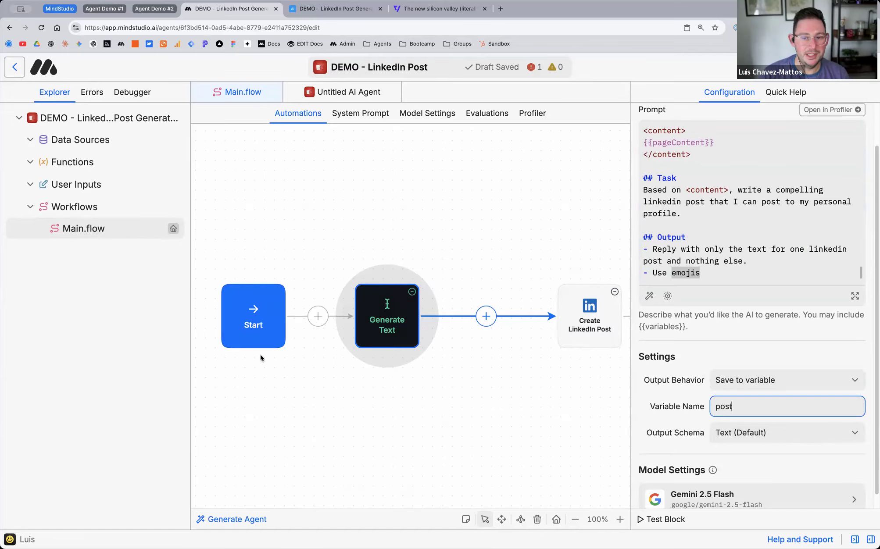
double_click(720, 406)
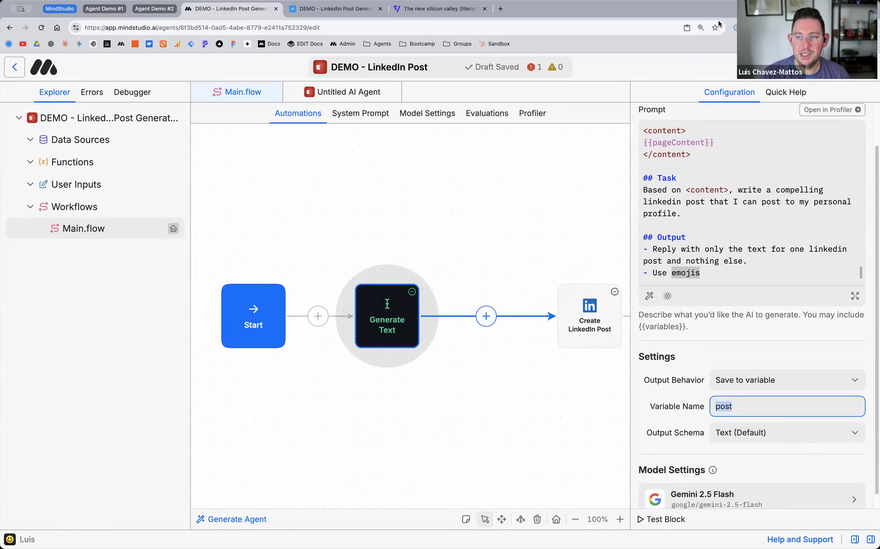
click(457, 10)
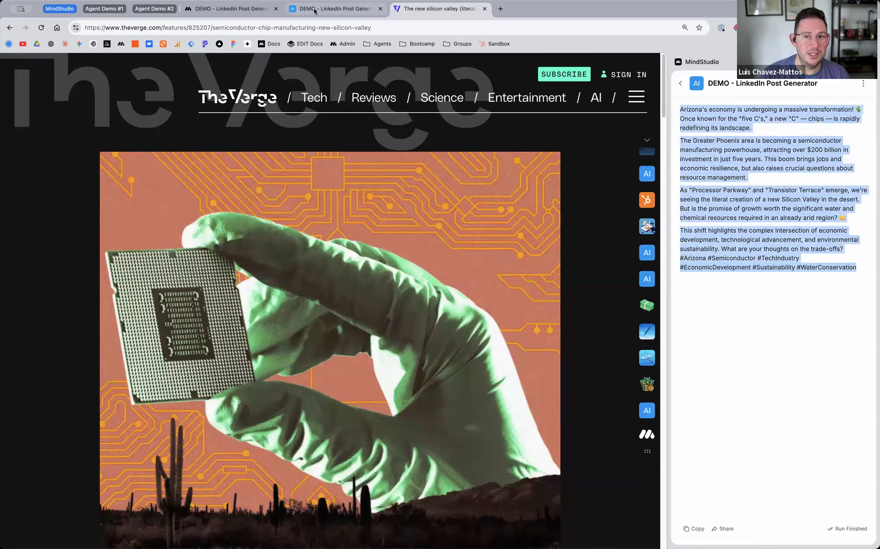
click(228, 9)
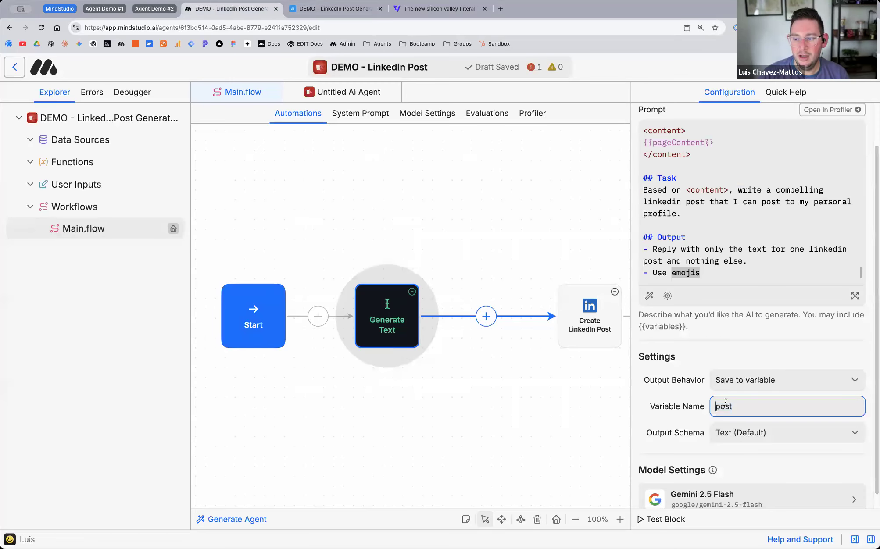
Step: Set the Create LinkedIn Post block's message content to the {{post}} variable
click(590, 316)
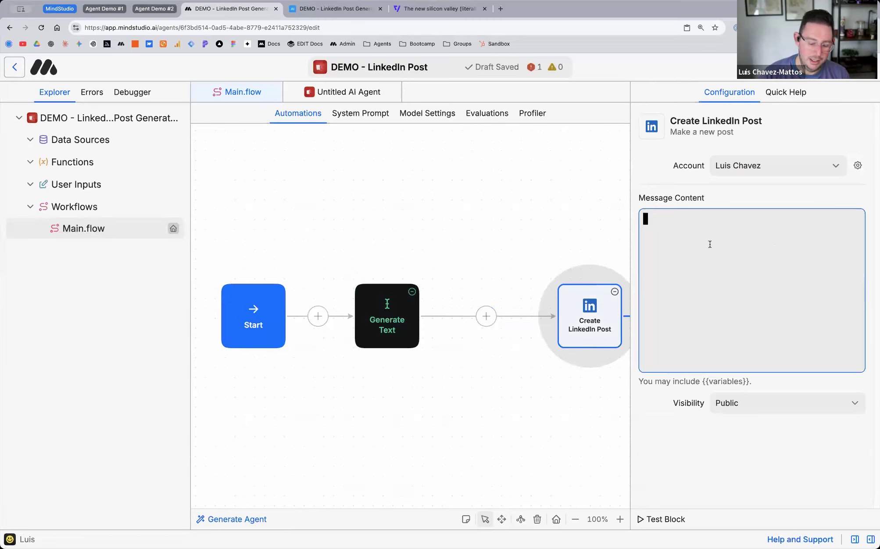
text({{)
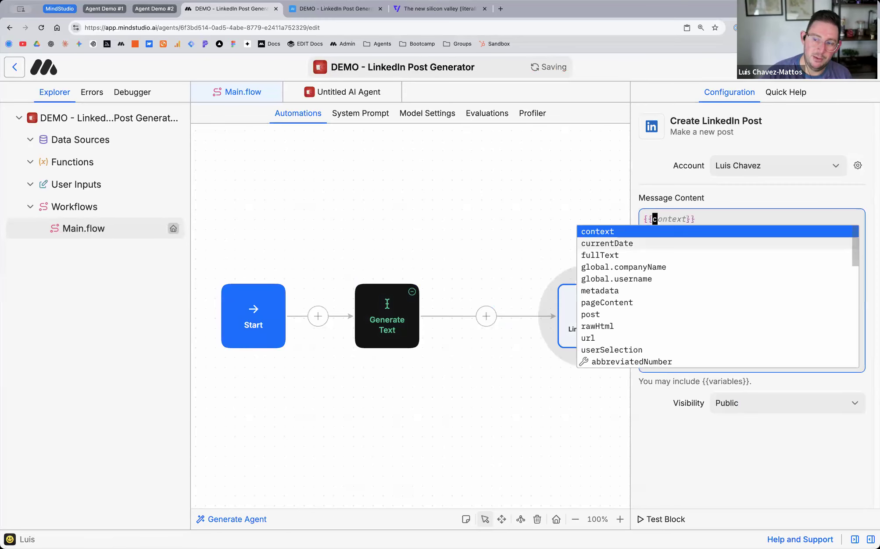
click(604, 316)
Step: Rearrange the Generate Text and Create LinkedIn Post blocks on the workflow canvas
mouse_move(588, 328)
mouse_down()
mouse_move(554, 321)
mouse_move(580, 318)
mouse_up()
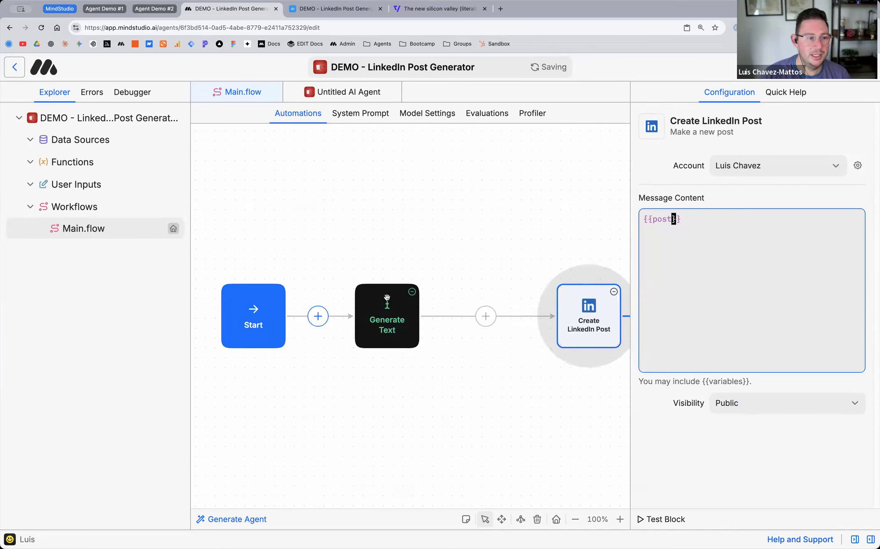
scroll(319, 342, left, 3)
drag(381, 321, 279, 321)
drag(527, 316, 386, 319)
scroll(412, 362, right, 10)
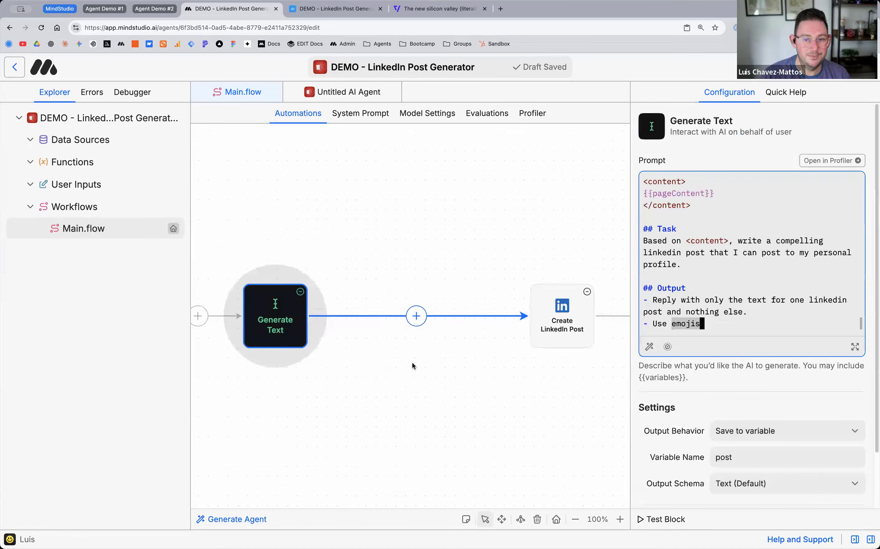
Step: Insert a Display Content block between the Generate Text and Create LinkedIn Post blocks
scroll(405, 356, right, 5)
click(380, 324)
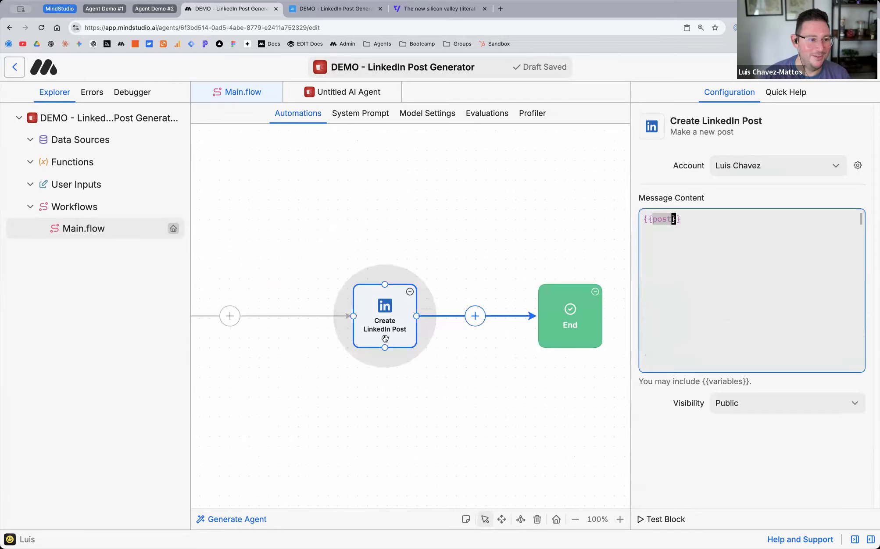
scroll(353, 360, left, 5)
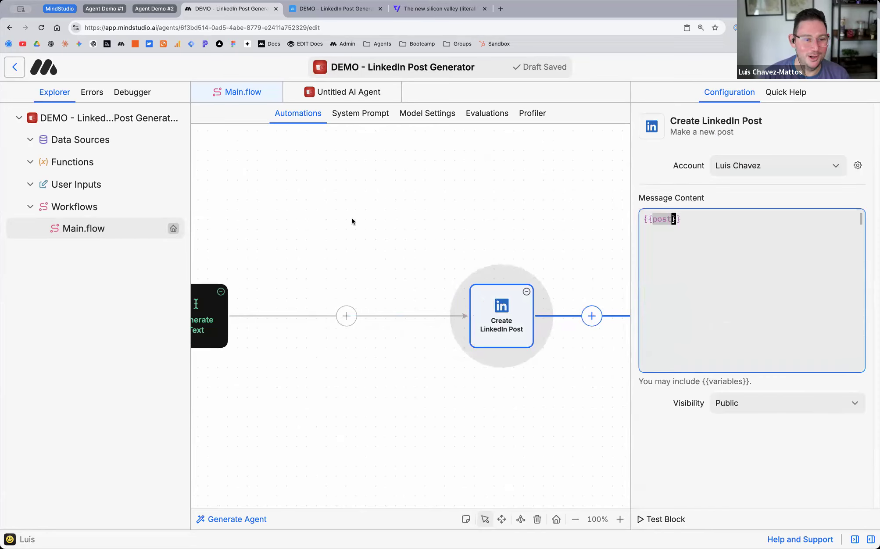
scroll(352, 219, right, 3)
scroll(354, 218, left, 5)
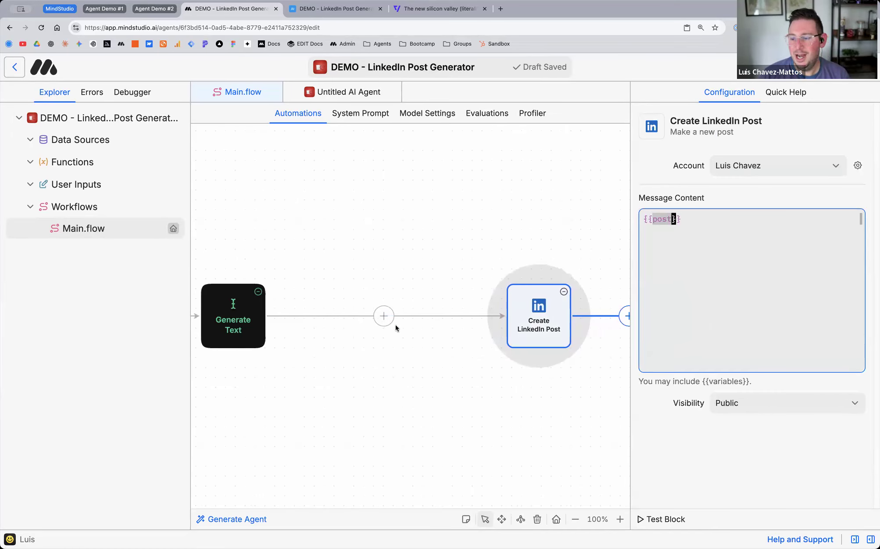
scroll(395, 325, right, 3)
scroll(375, 201, left, 7)
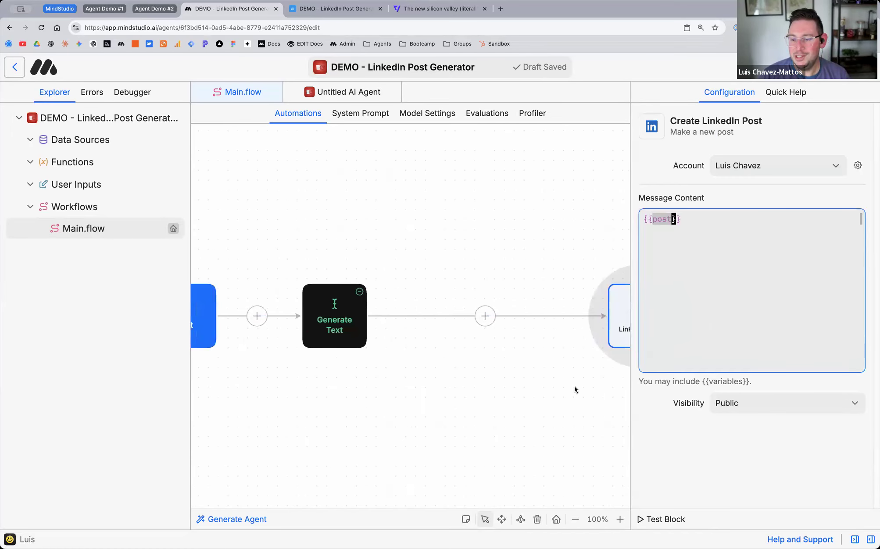
click(484, 317)
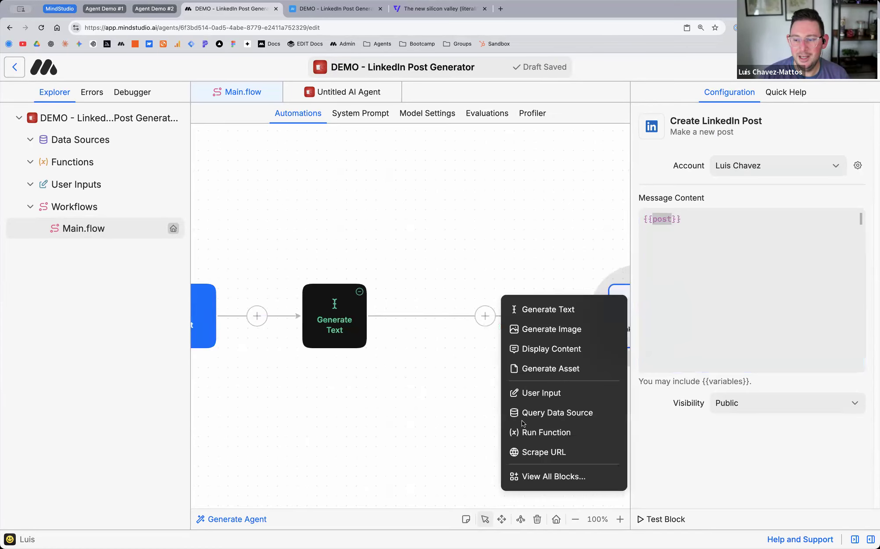
click(552, 350)
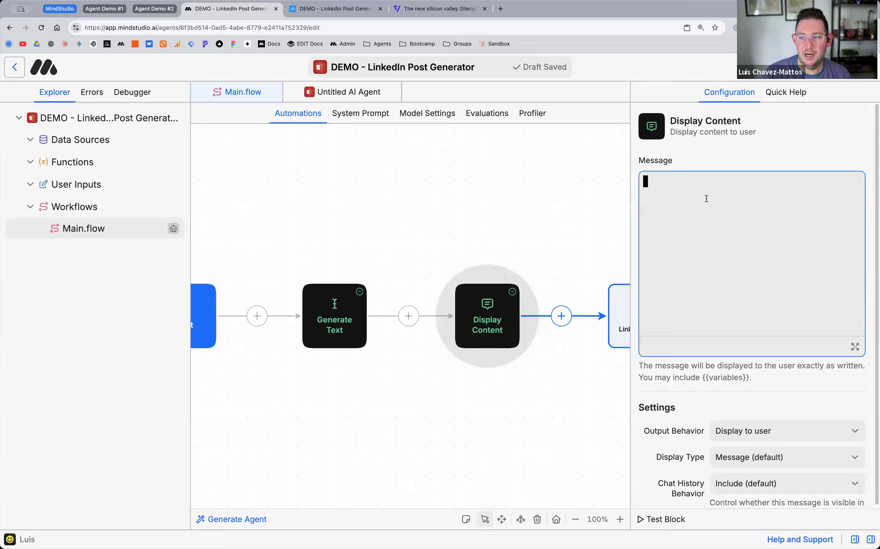
Step: Set the Display Content block's message to the {{post}} variable
text({{)
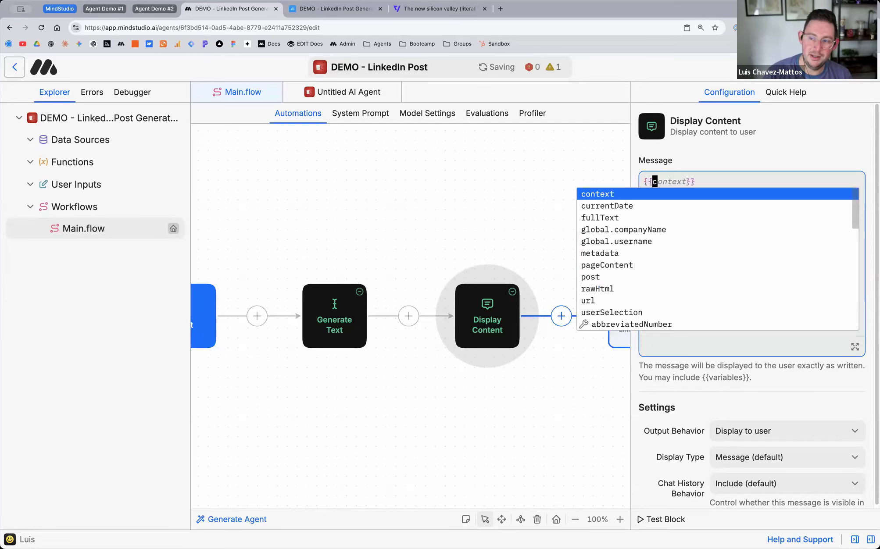
key(Down)
key(Down)
key(Down)
key(Down)
key(Down)
key(Down)
key(Down)
key(Return)
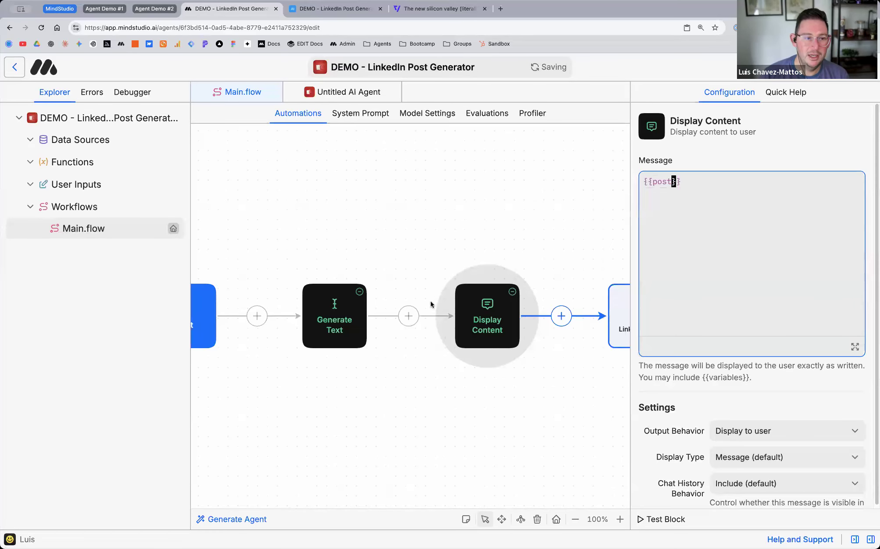
Step: Deselect the Display Content block, check the block sequence through to End, and publish the agent
click(403, 465)
scroll(423, 250, right, 5)
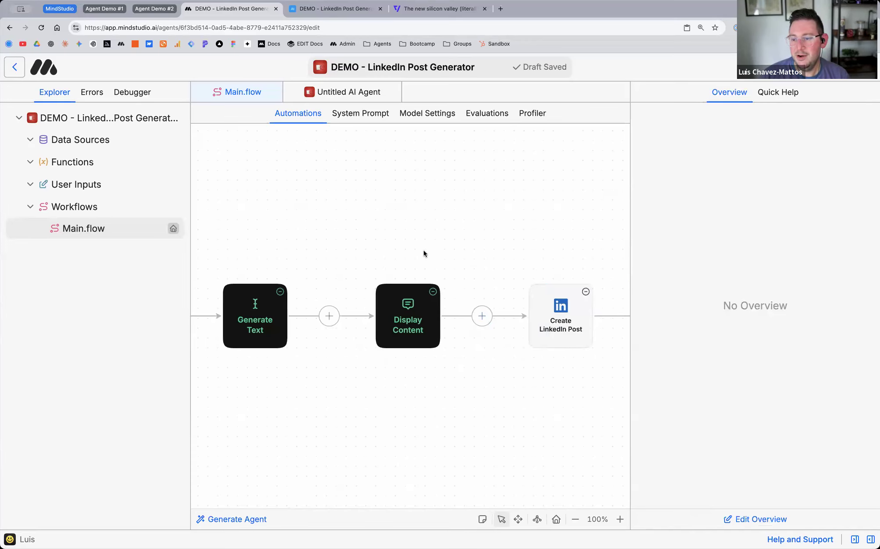
scroll(424, 250, left, 3)
scroll(424, 253, right, 5)
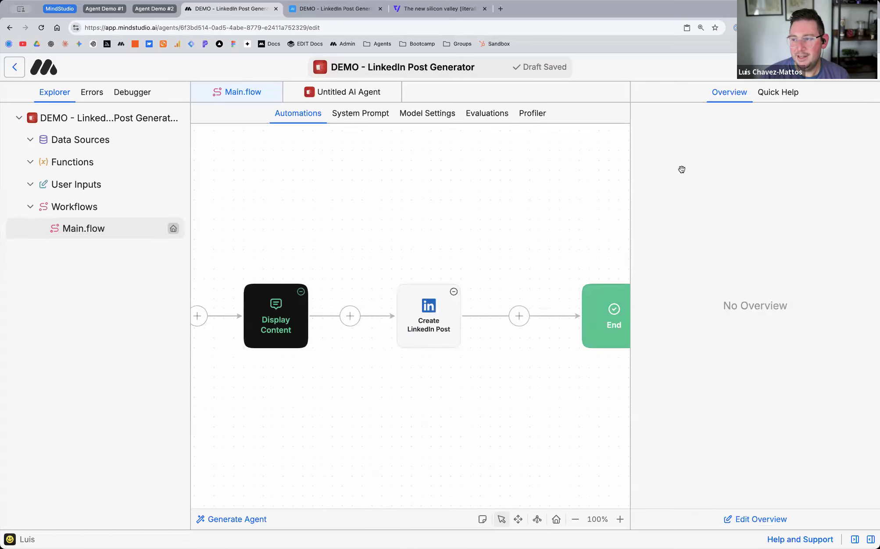
click(840, 67)
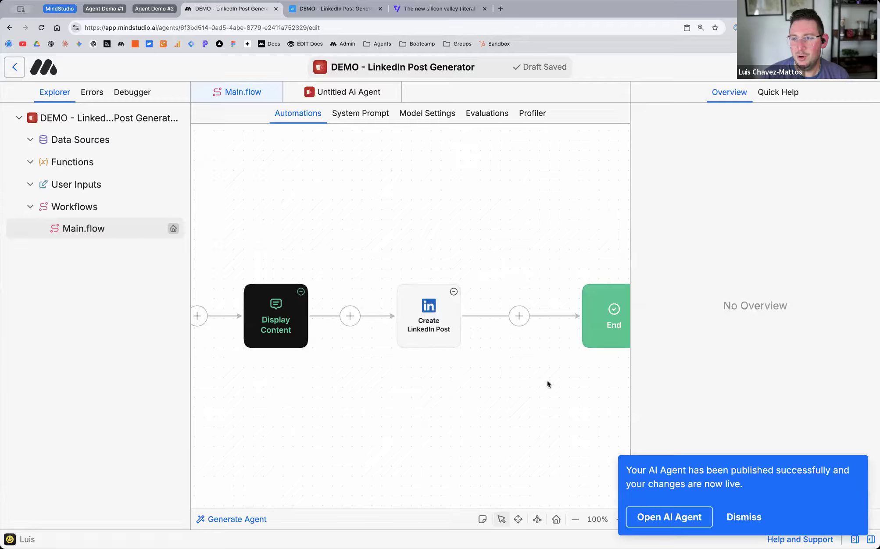
Step: Rerun the DEMO - LinkedIn Post Generator on The Verge article and select the newly generated post text
click(456, 10)
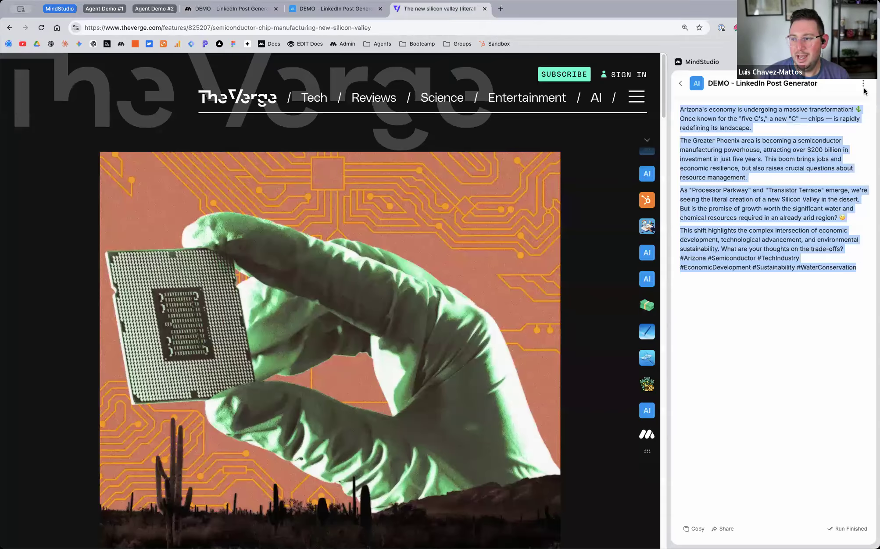
click(219, 10)
click(444, 9)
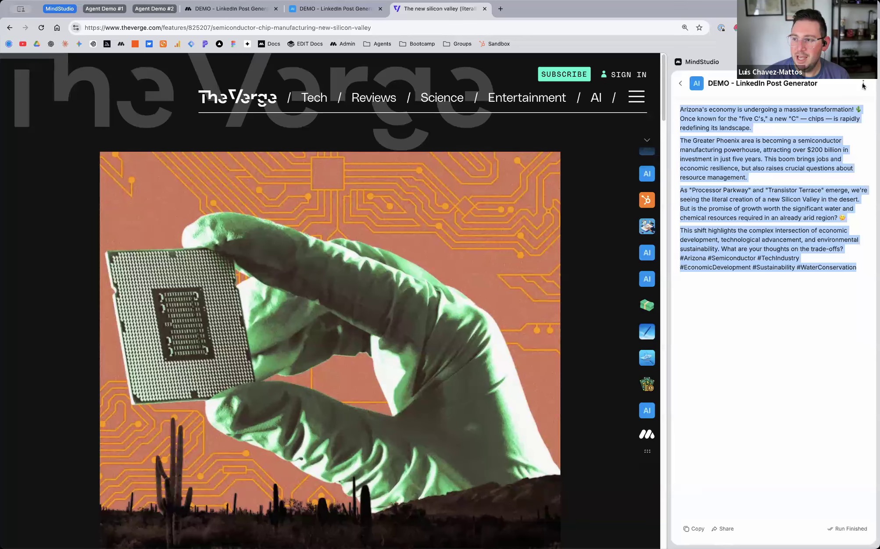
click(863, 86)
click(828, 103)
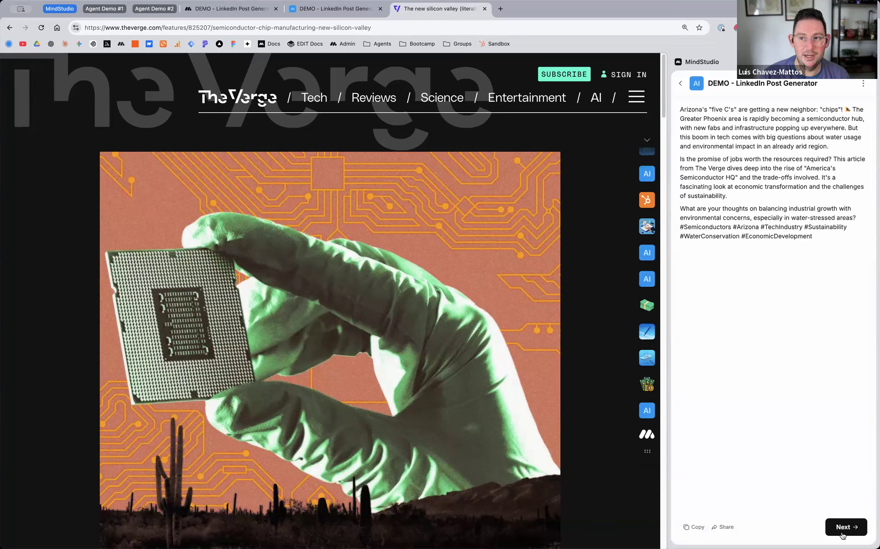
mouse_move(813, 237)
mouse_down()
mouse_move(702, 119)
mouse_move(680, 114)
mouse_move(719, 160)
mouse_move(816, 240)
mouse_up()
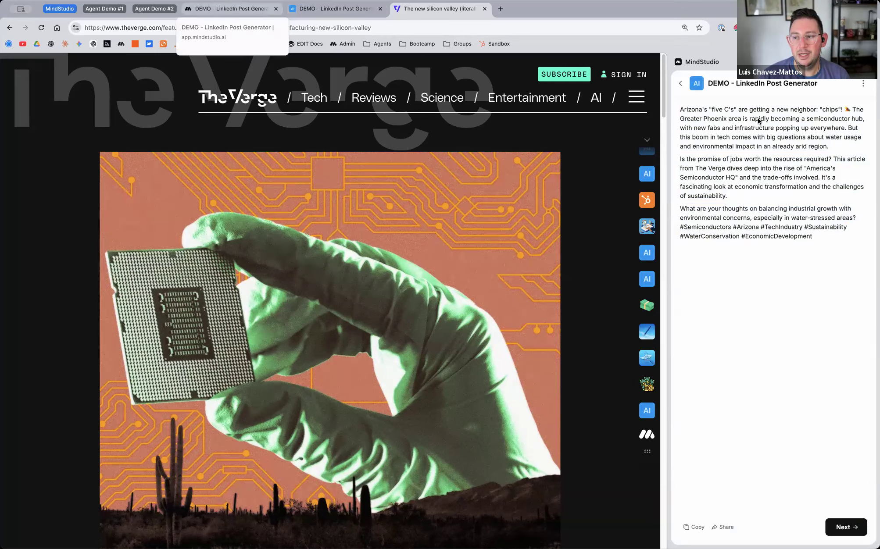
drag(819, 239, 682, 110)
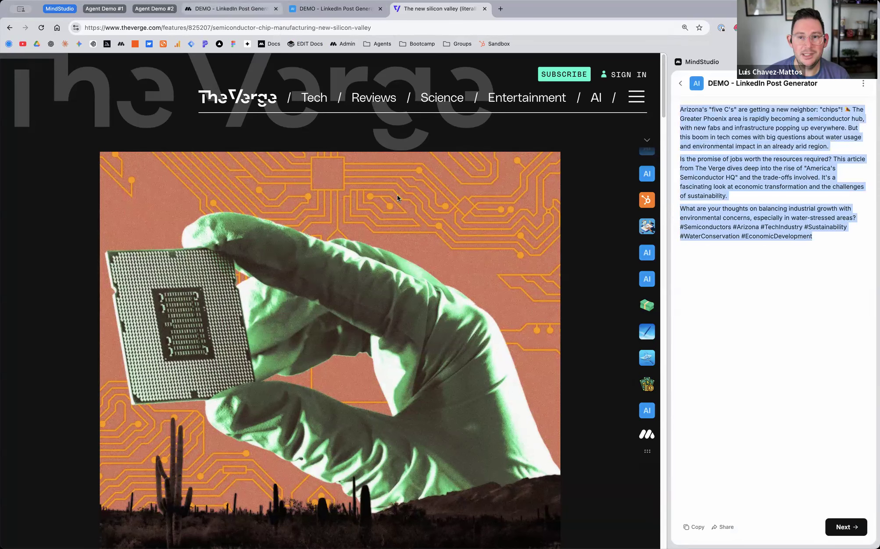
Step: Return to the agent's workflow editor and move the Display Content block above the main row of blocks
click(228, 9)
click(432, 323)
drag(431, 323, 482, 196)
scroll(368, 307, left, 4)
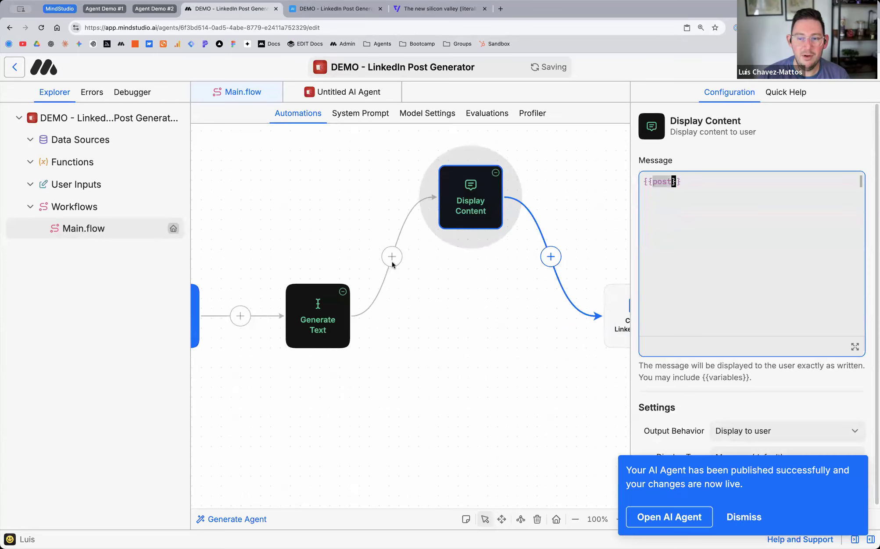
Step: Insert a Checkpoint block from the full block library directly after the Generate Text block
click(392, 260)
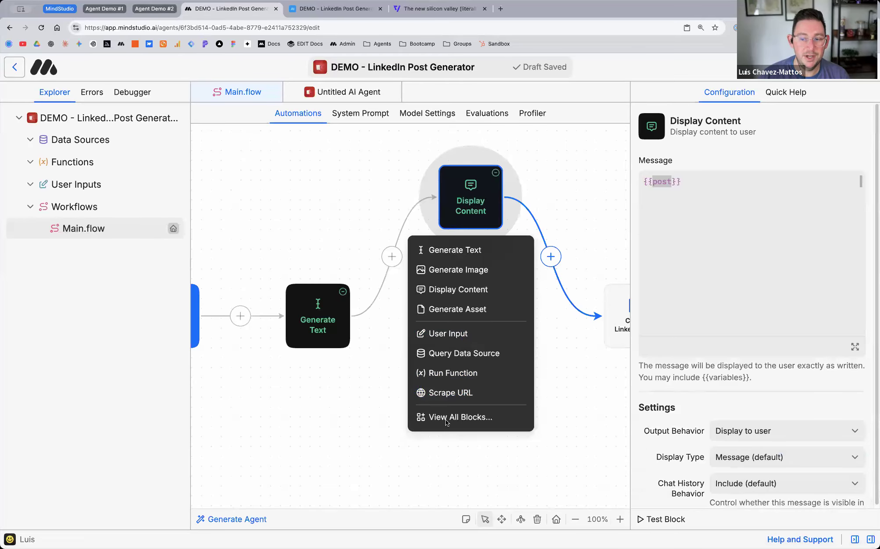
click(447, 418)
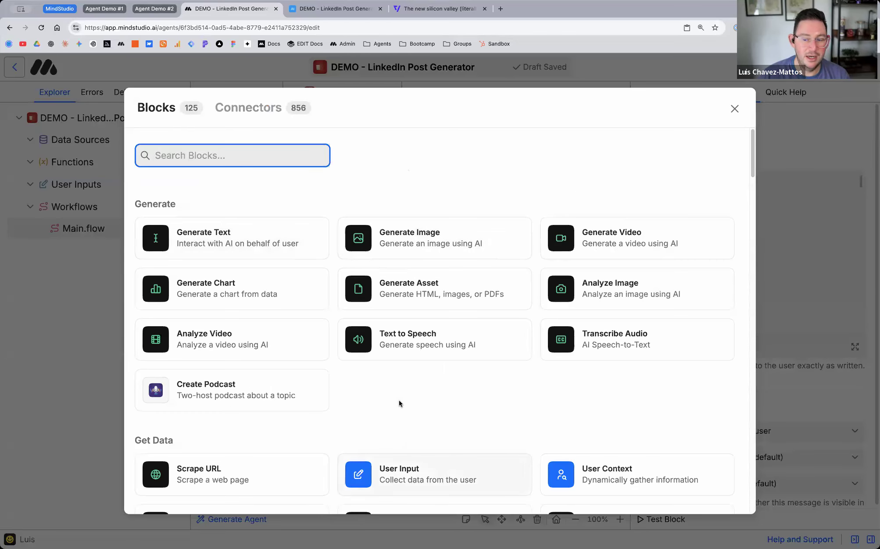
scroll(399, 402, down, 5)
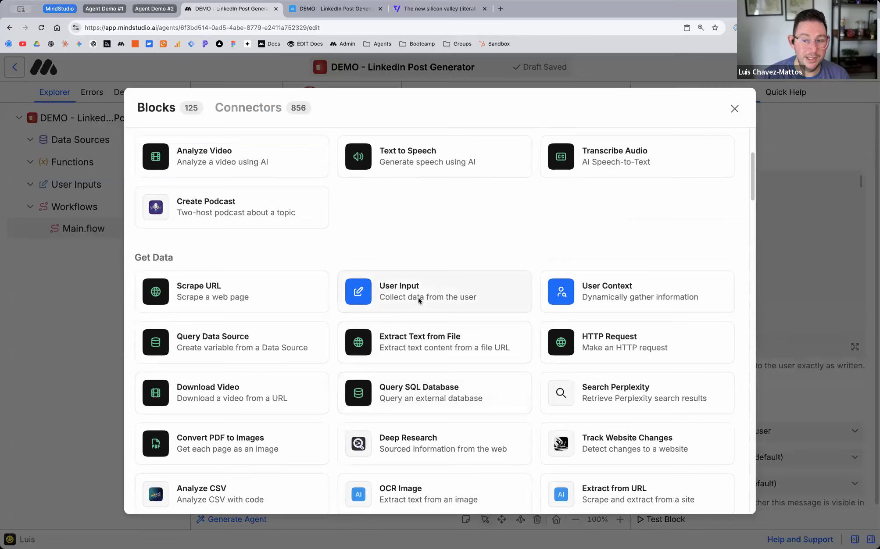
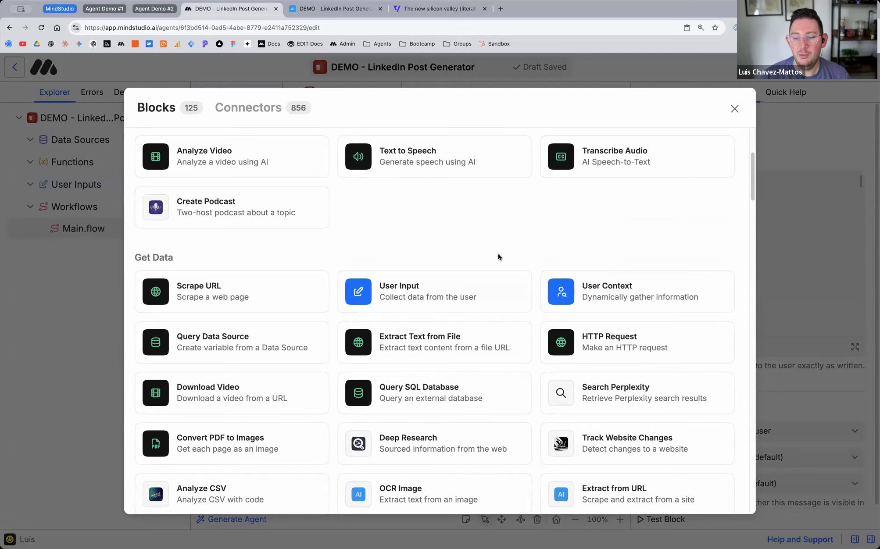
scroll(498, 257, down, 6)
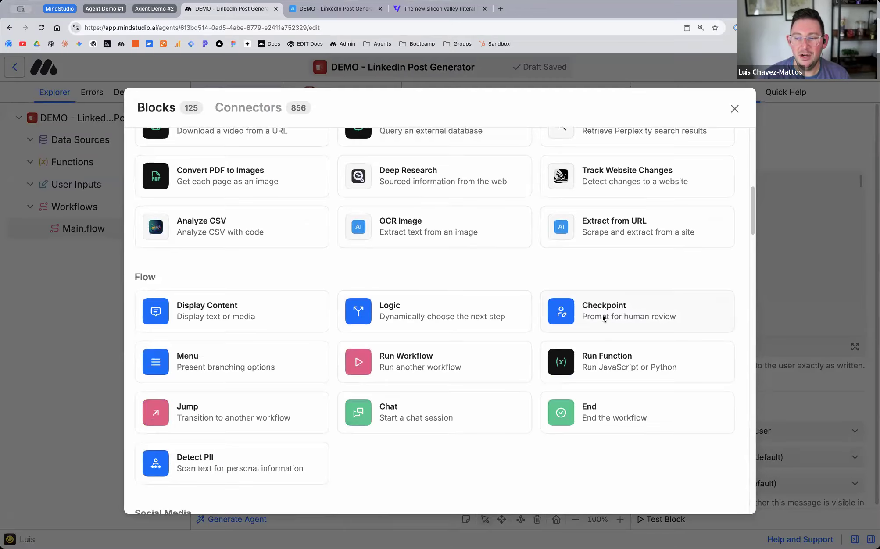
click(614, 327)
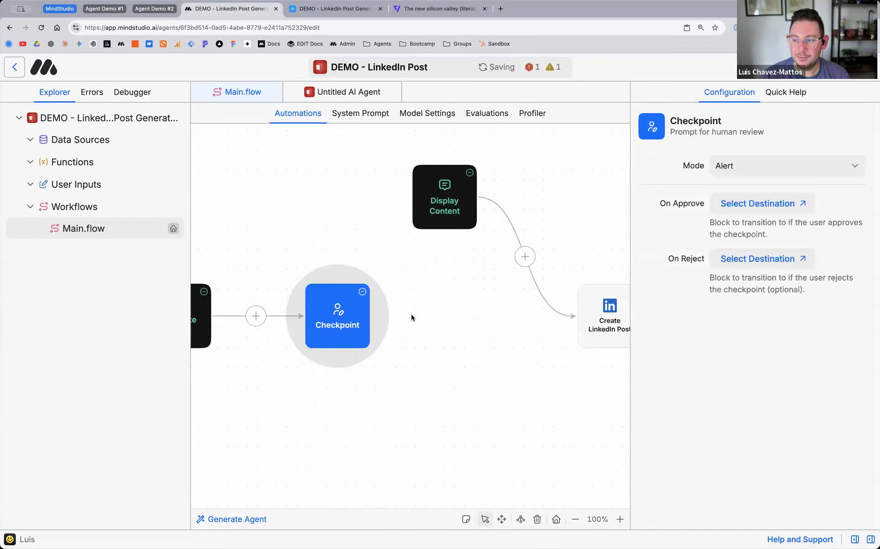
Step: Set the Checkpoint block's mode to Revise Variable and its target variable to {{post}}
click(784, 172)
click(777, 179)
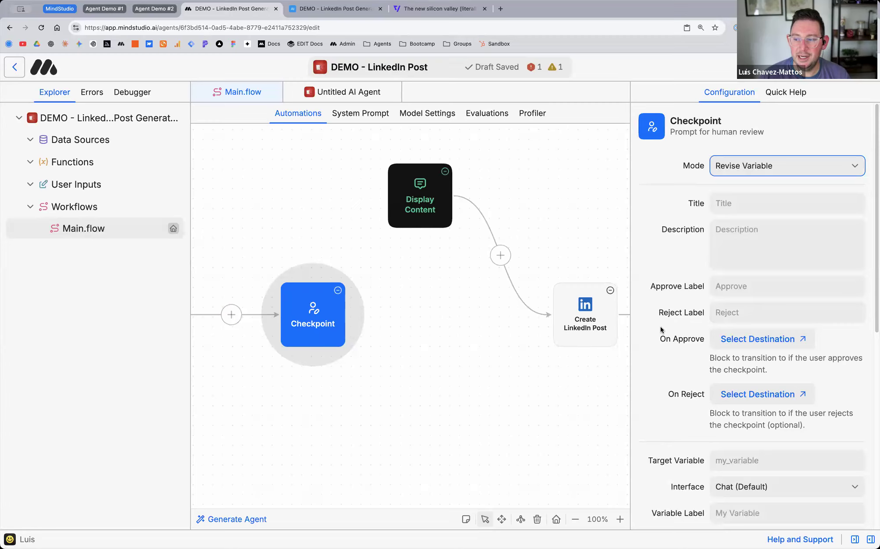
scroll(657, 369, down, 1)
click(720, 439)
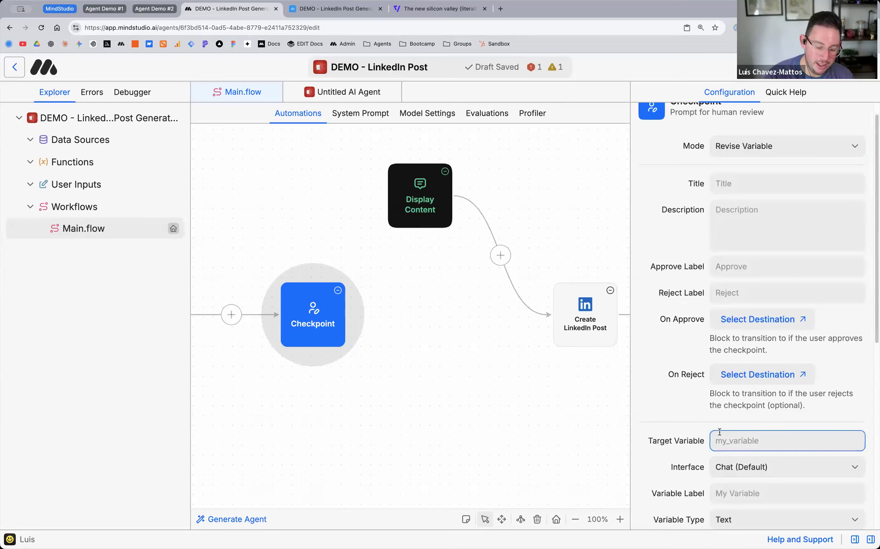
text({{post}})
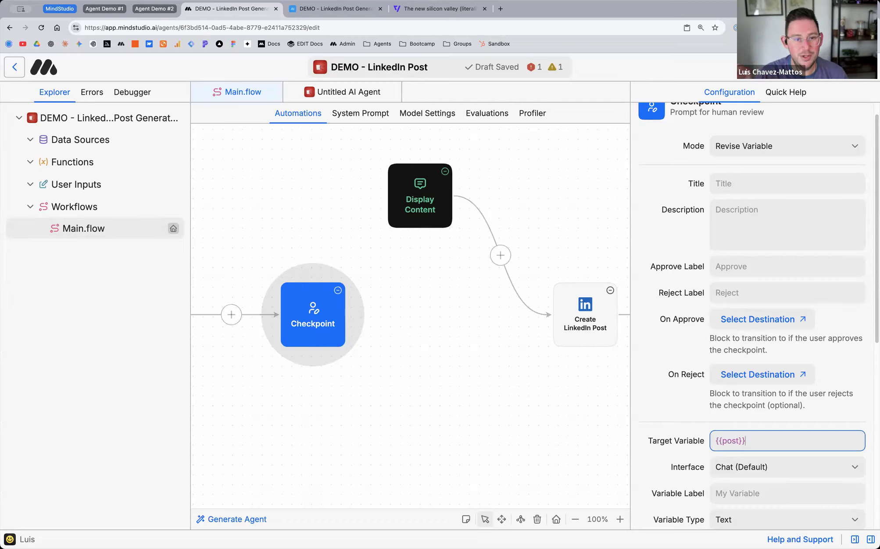
Step: Examine the Checkpoint block's approve and reject options, target variable, interface and revision guidance settings
scroll(777, 282, up, 1)
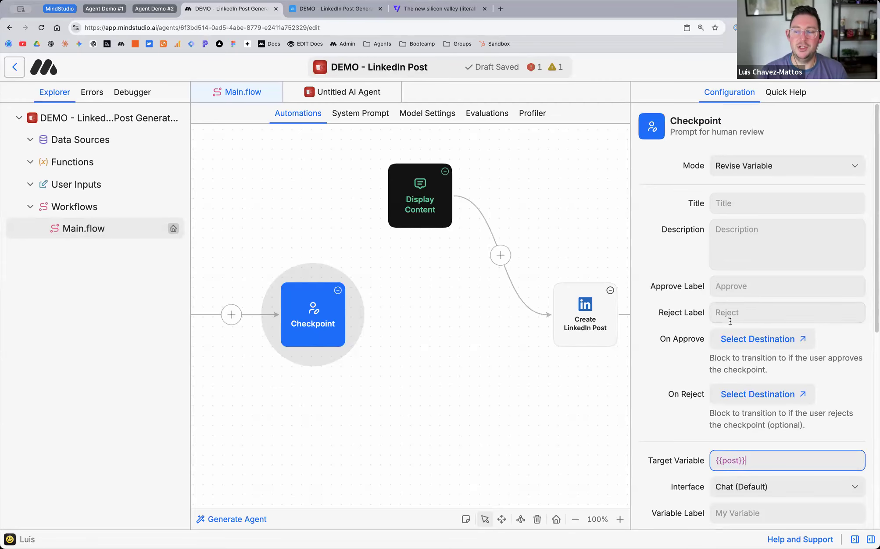
scroll(746, 382, down, 2)
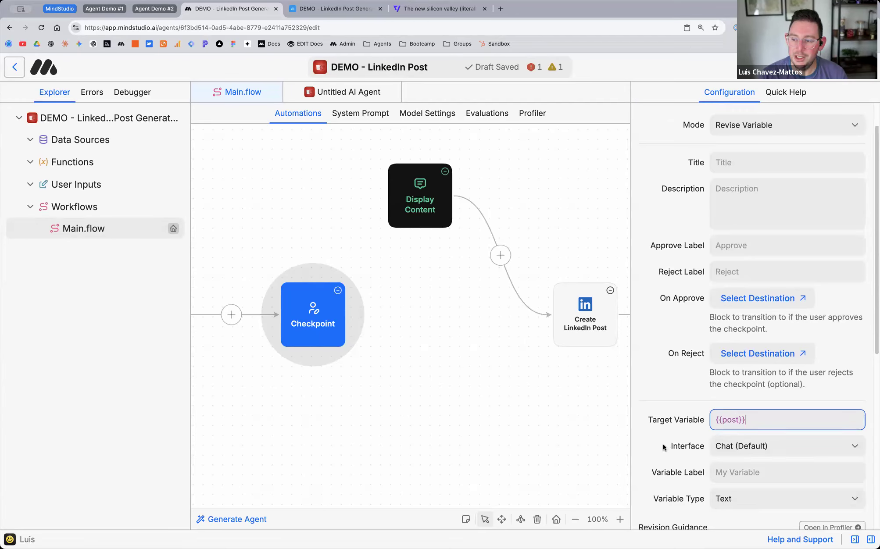
scroll(662, 422, down, 3)
key(shift+Left)
key(shift+Left)
key(shift+Left)
shift+click(718, 351)
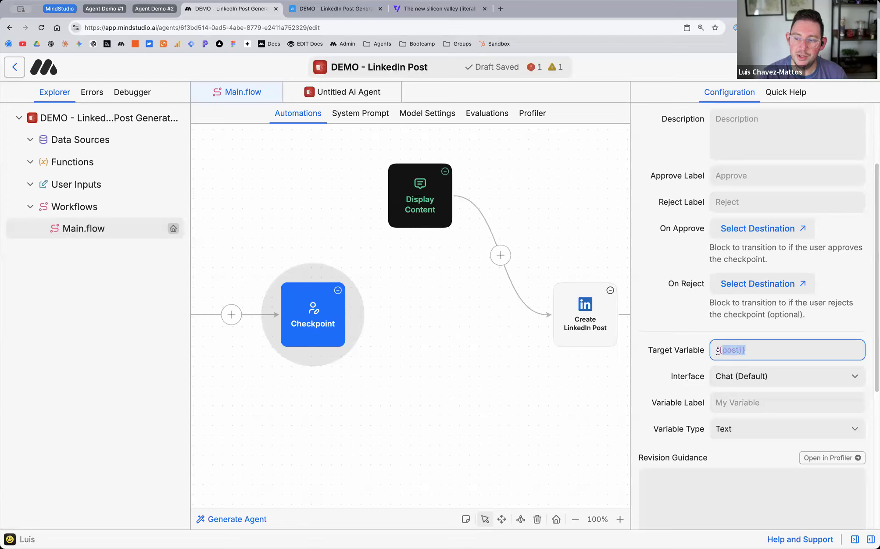
scroll(689, 380, up, 3)
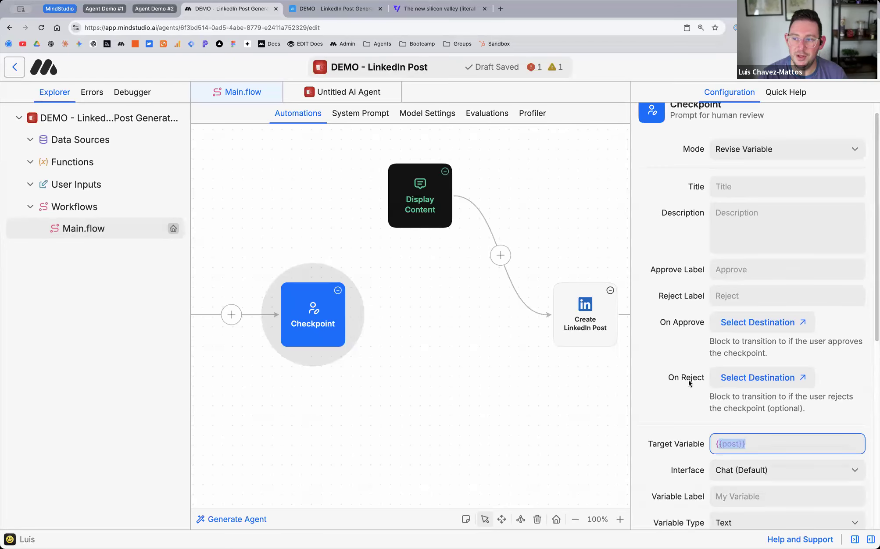
Step: Set the Checkpoint block's On Approve destination to the Create LinkedIn Post block
scroll(444, 404, right, 5)
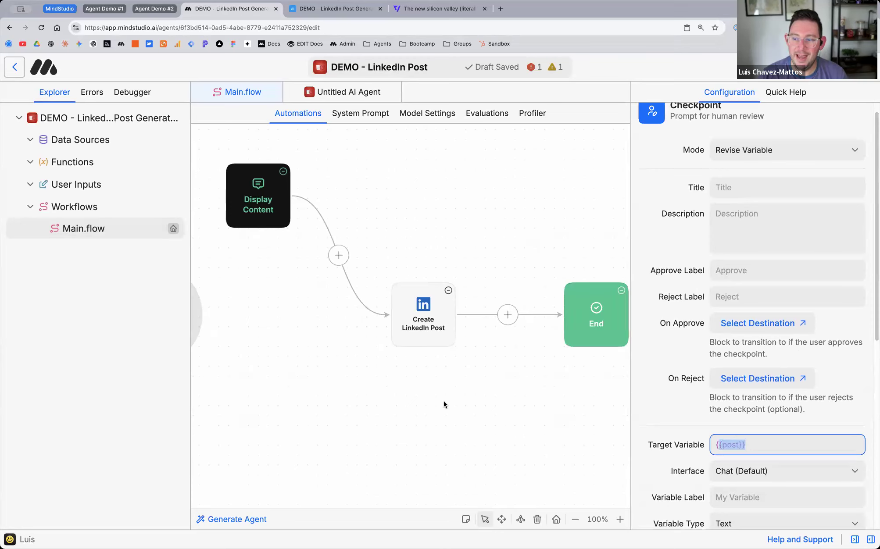
click(764, 324)
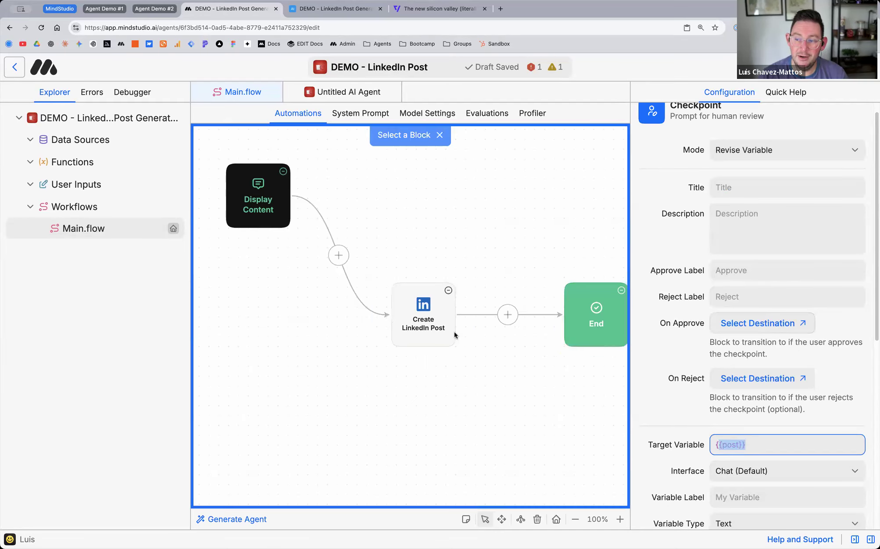
click(422, 316)
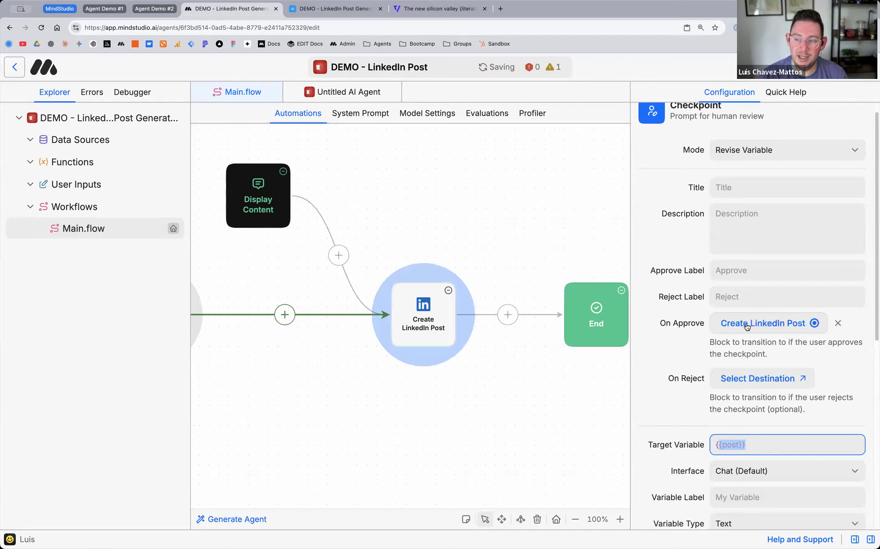
click(729, 323)
Step: Move the End block directly below the Create LinkedIn Post block and reopen the Checkpoint block's settings
click(504, 375)
drag(594, 330, 406, 428)
scroll(409, 413, left, 1)
scroll(395, 404, left, 3)
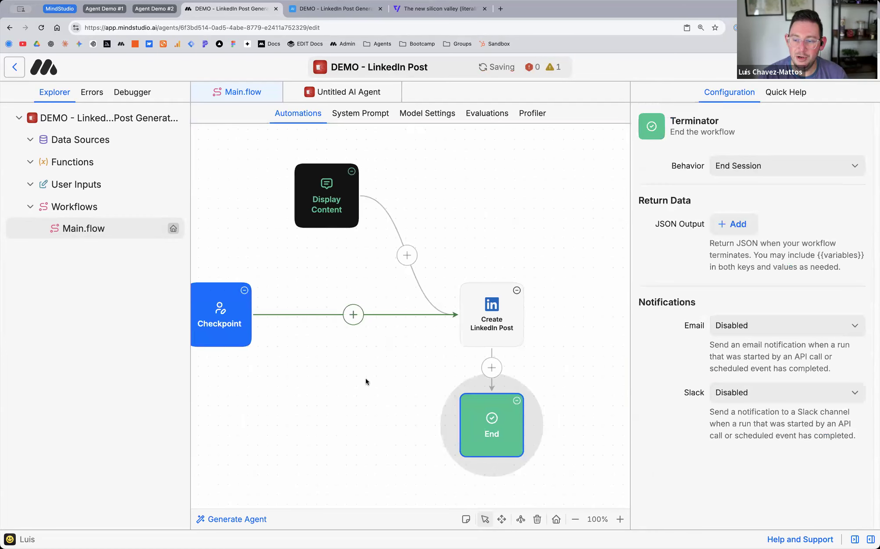
click(292, 316)
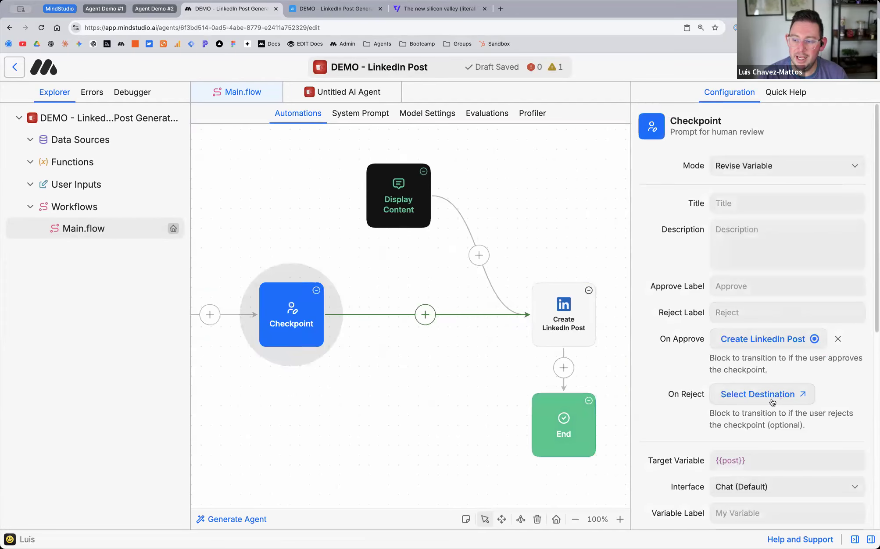
Step: Set the Checkpoint block's On Reject destination to the End block and move the Create LinkedIn Post and End blocks closer to the Checkpoint
click(742, 393)
click(511, 463)
drag(577, 322, 444, 316)
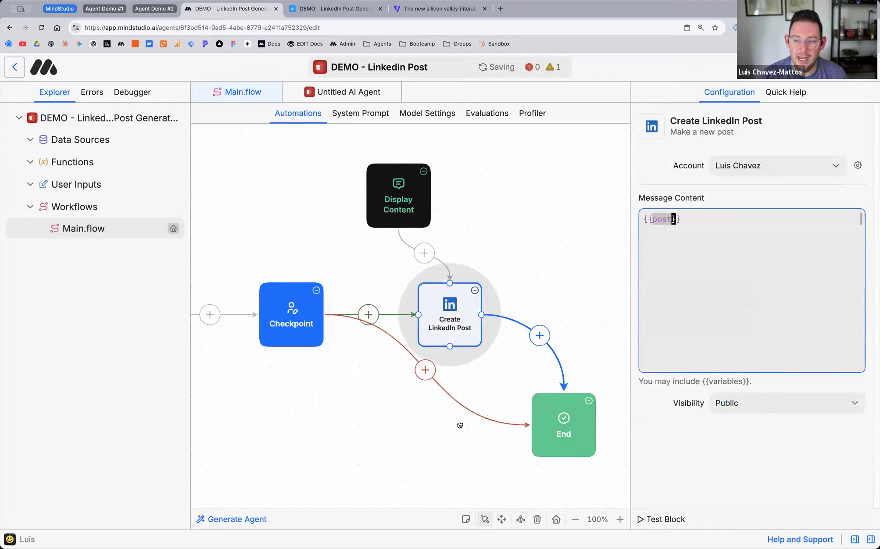
drag(574, 426, 460, 426)
Step: Title the Checkpoint block "How does this post look?"
click(291, 316)
click(762, 204)
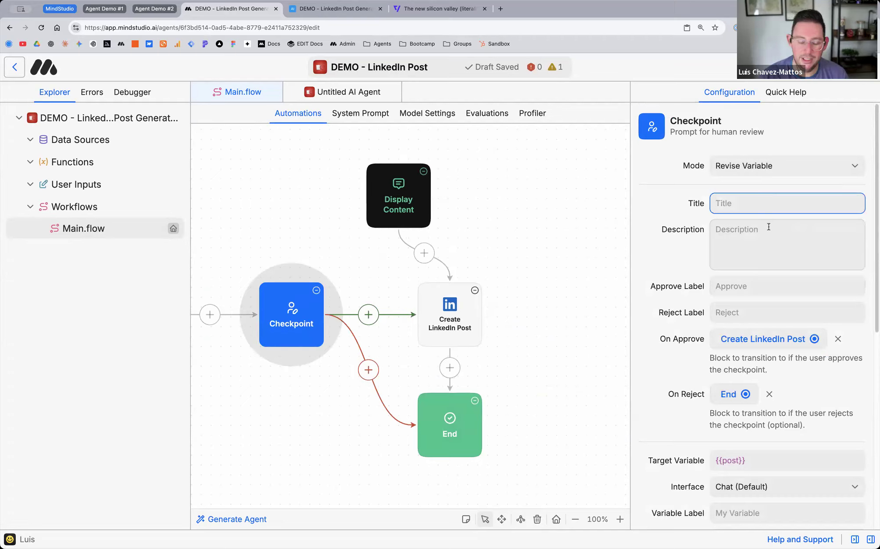
text(DO)
key(BackSpace)
text(H)
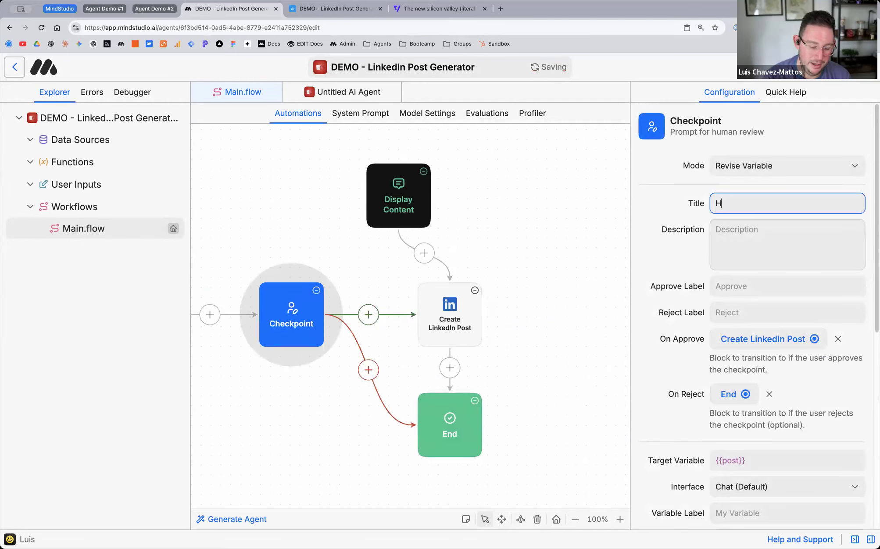
text(ow does this post look?)
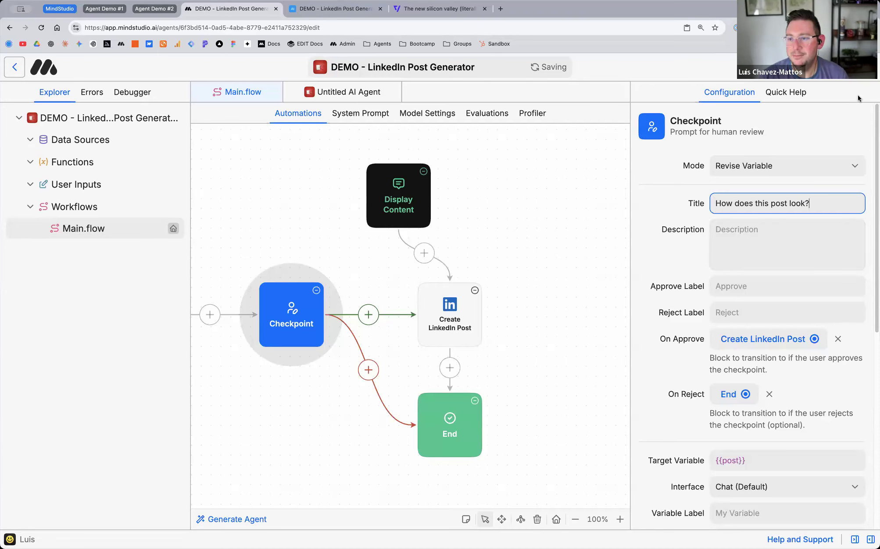
click(640, 218)
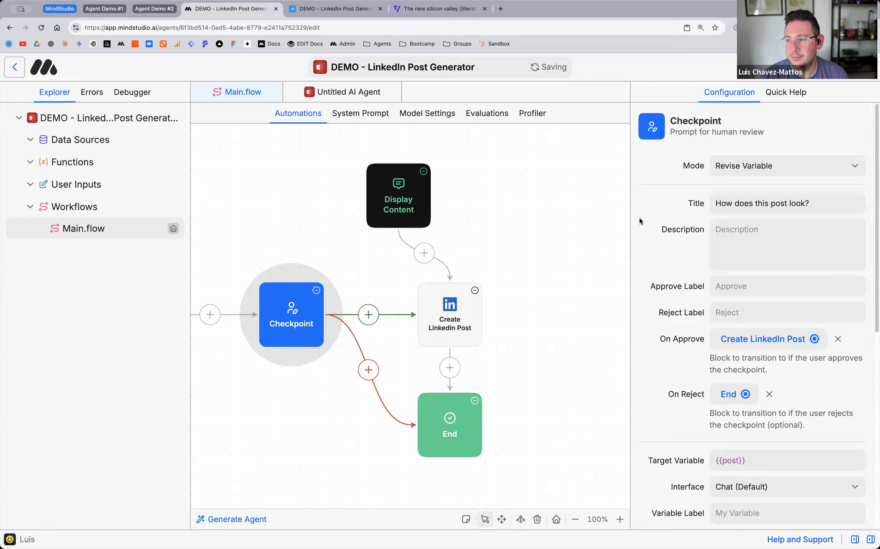
click(569, 307)
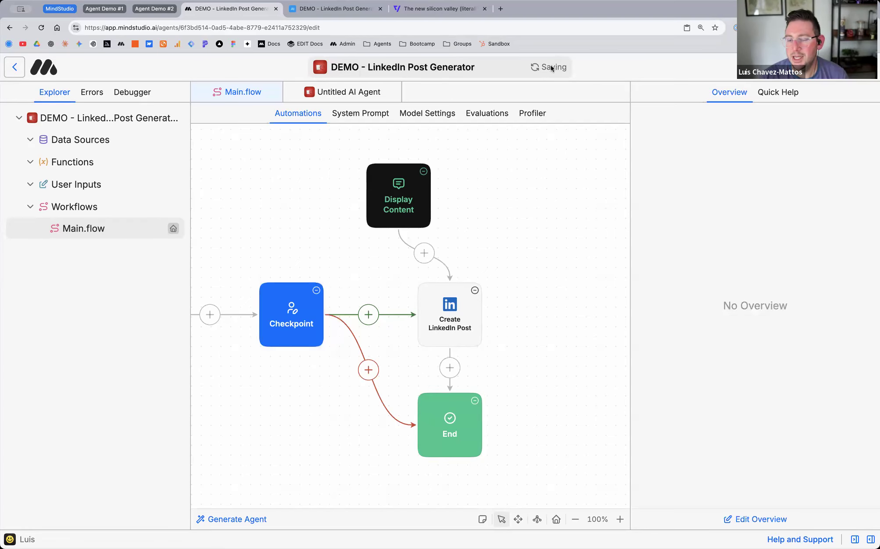
Step: Align the Display Content block above the Create LinkedIn Post block, and reload the agent editor before publishing the agent
drag(421, 202, 415, 206)
click(534, 215)
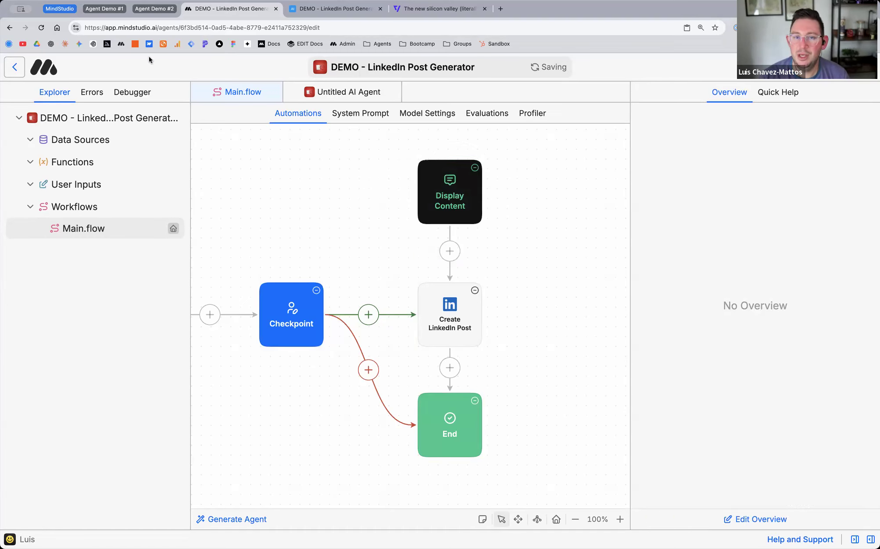
click(42, 28)
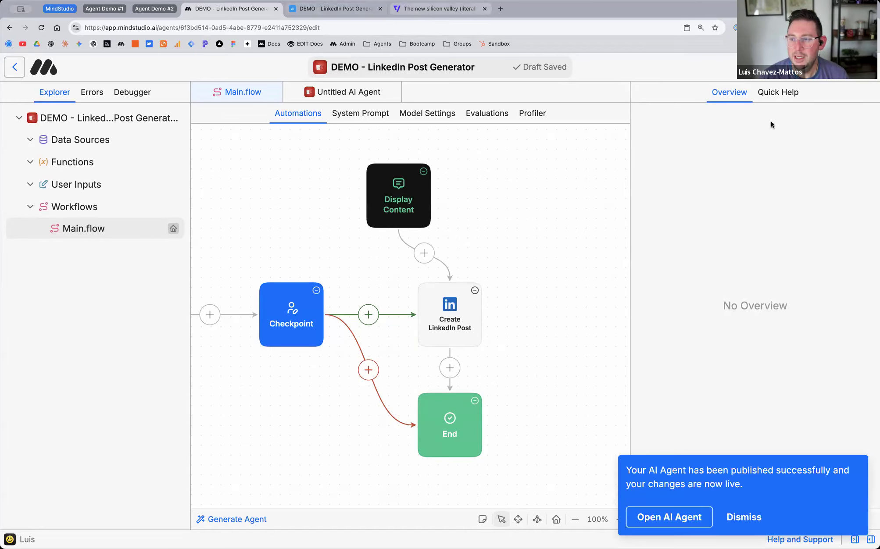
Step: Run the DEMO - LinkedIn Post Generator agent on The Verge's silicon valley article from the browser extension and widen its side panel
click(440, 9)
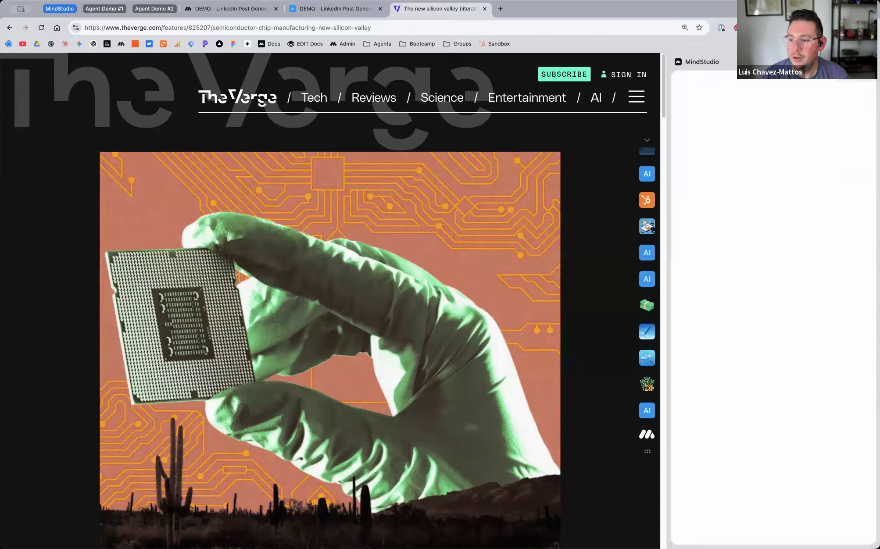
click(869, 62)
scroll(861, 391, down, 1)
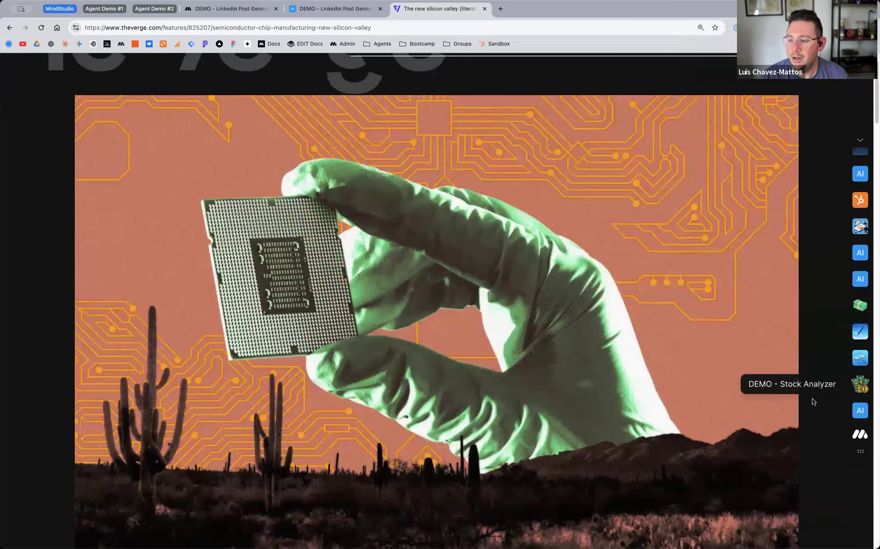
click(860, 385)
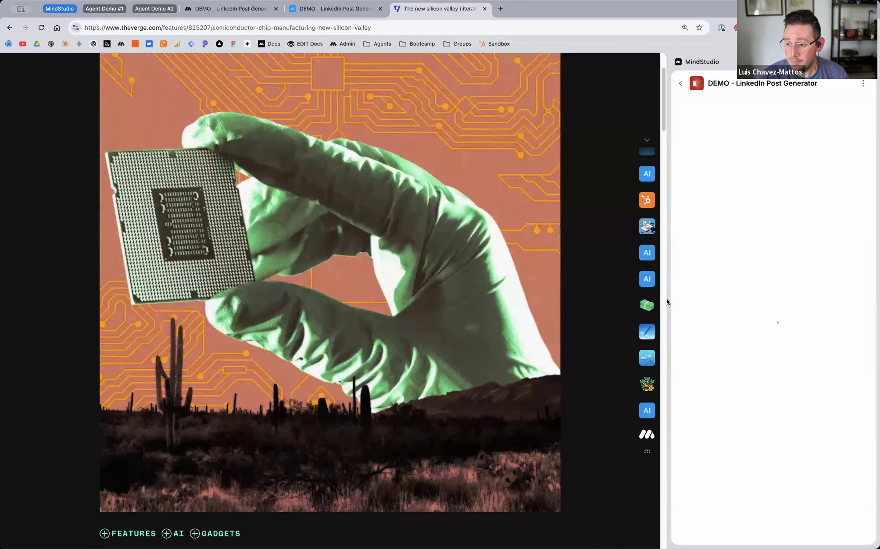
drag(666, 298, 292, 323)
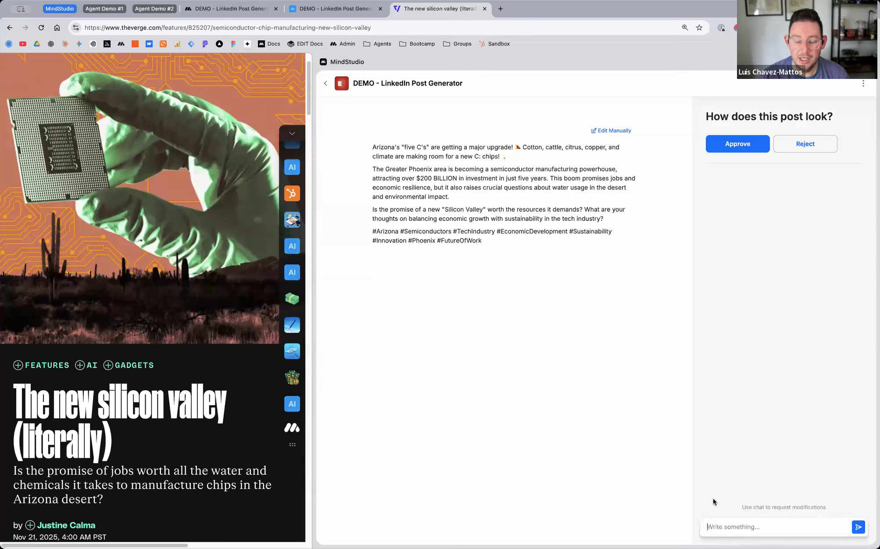
Step: Ask the checkpoint chat to revise the generated post with "Make this sound more opinionated."
text(Make )
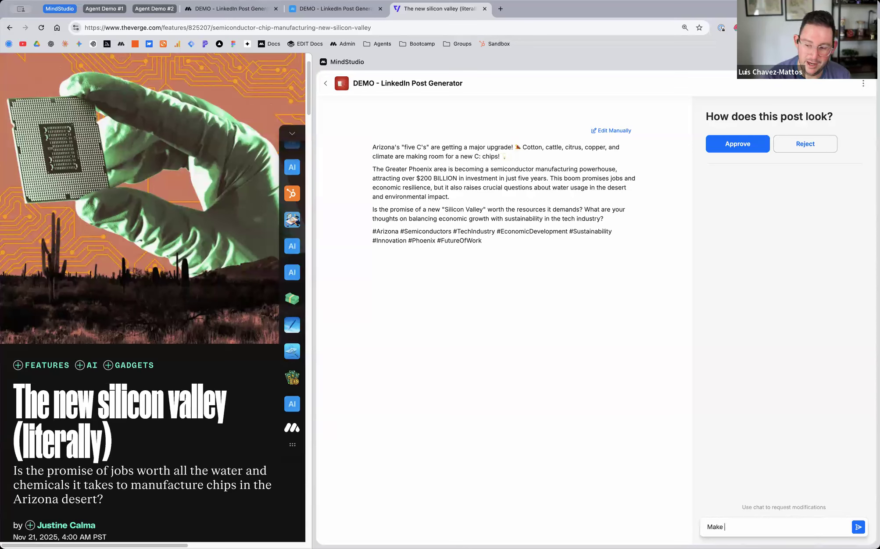
text(this sound more controversial.)
key(super+a)
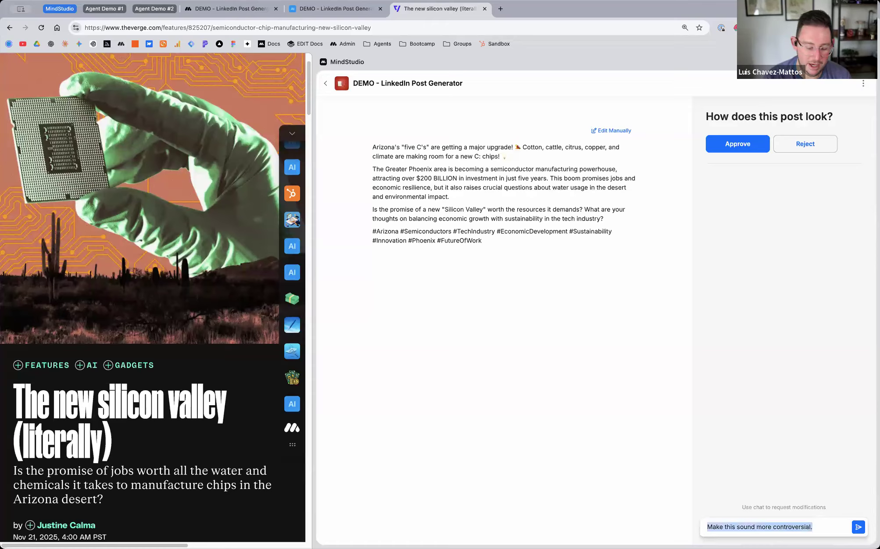
text(Make th)
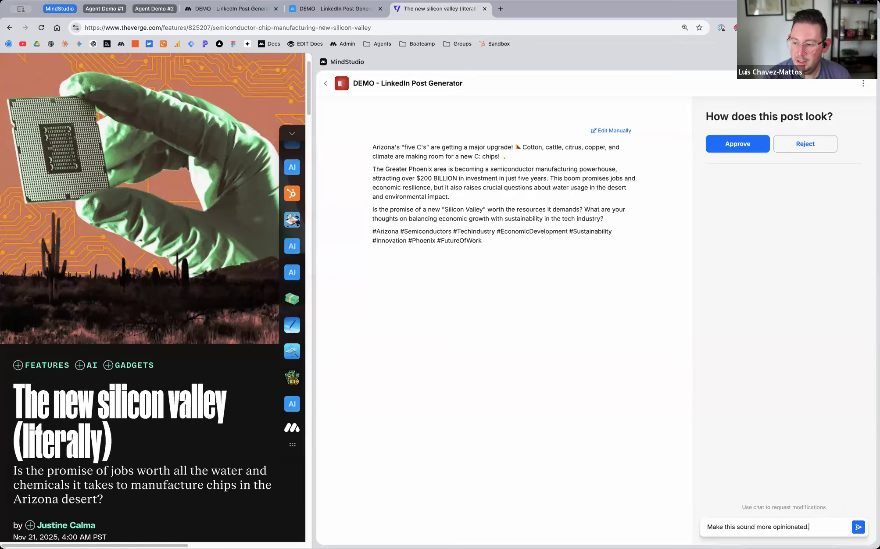
key(Return)
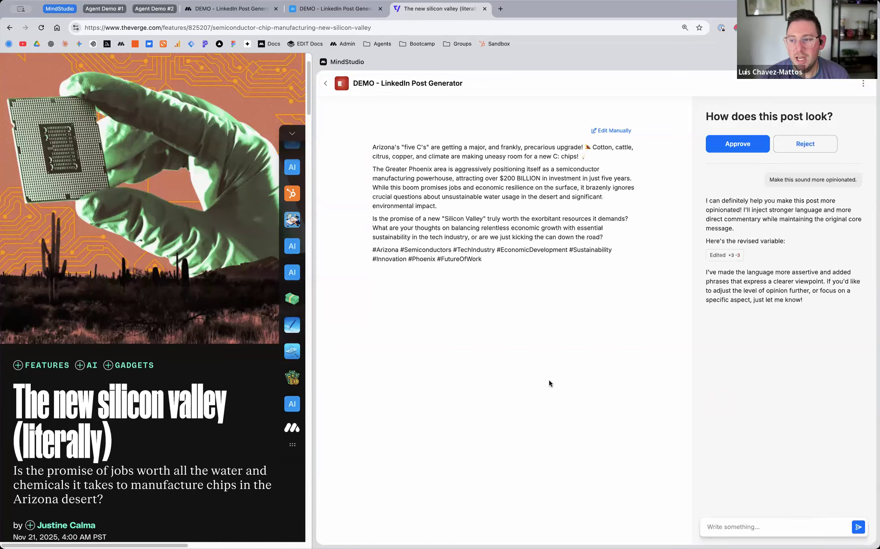
Step: Manually edit the revised post, adding "helloooooo!!!!" below the hashtags, and save the edit
click(614, 133)
click(415, 231)
key(Return)
key(Return)
key(Return)
text(helloooooo!!!!)
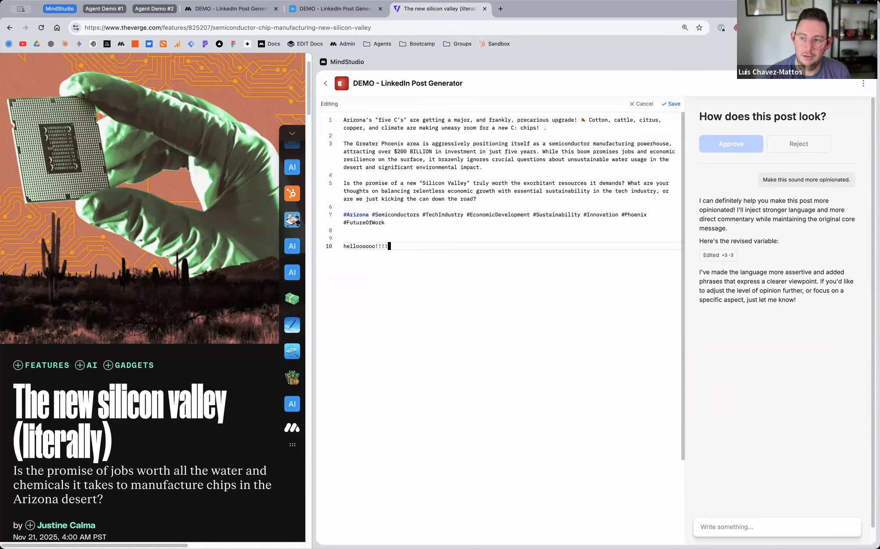
click(673, 104)
drag(416, 280, 354, 150)
drag(373, 272, 413, 272)
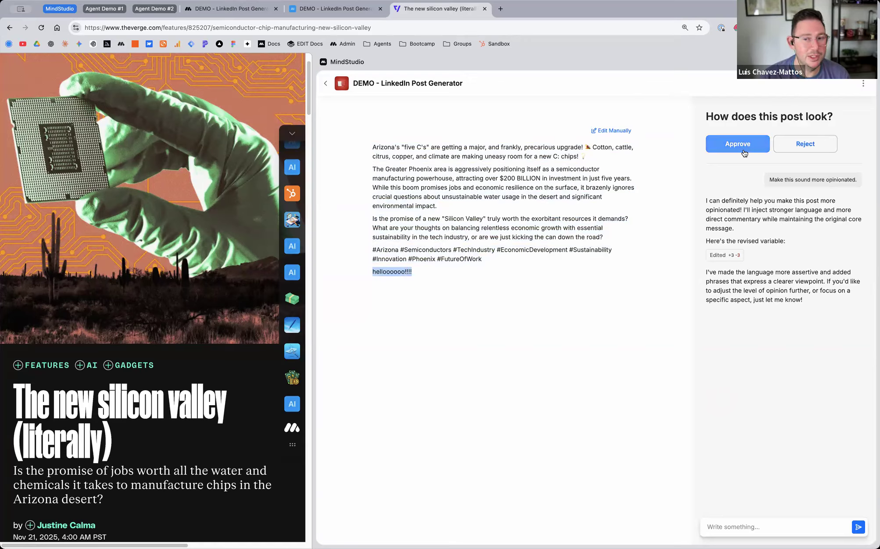
Step: Approve the edited post at the checkpoint so the agent sends it to LinkedIn
drag(420, 273, 370, 150)
triple_click(437, 280)
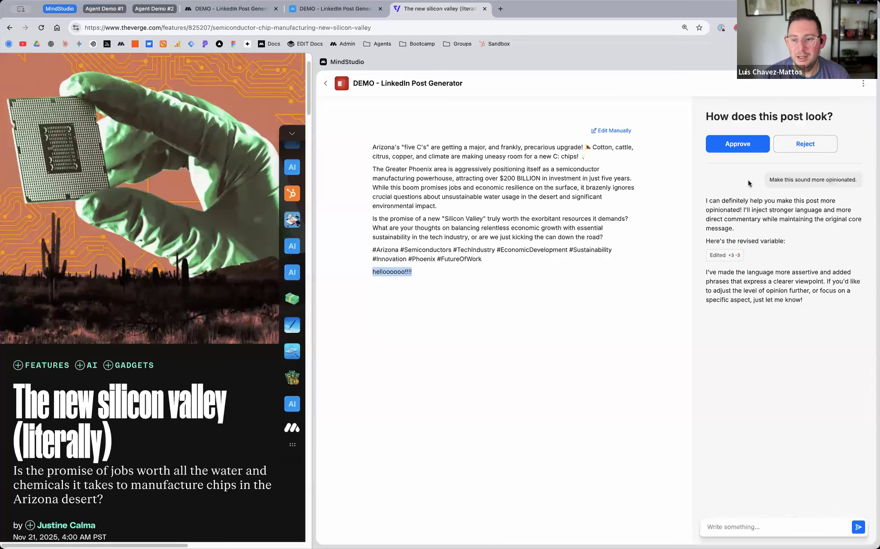
click(735, 147)
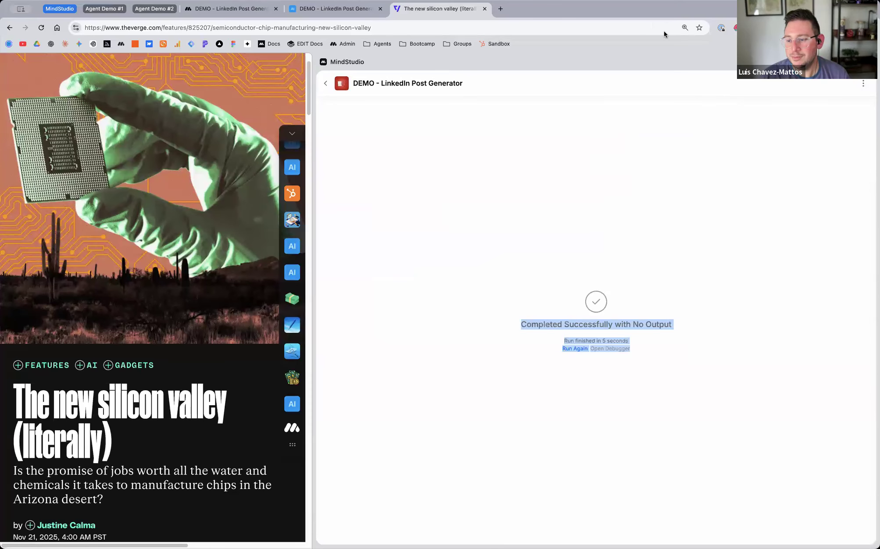
Step: Go to LinkedIn in a new browser tab and open the newest post in the profile's activity to check it
click(500, 9)
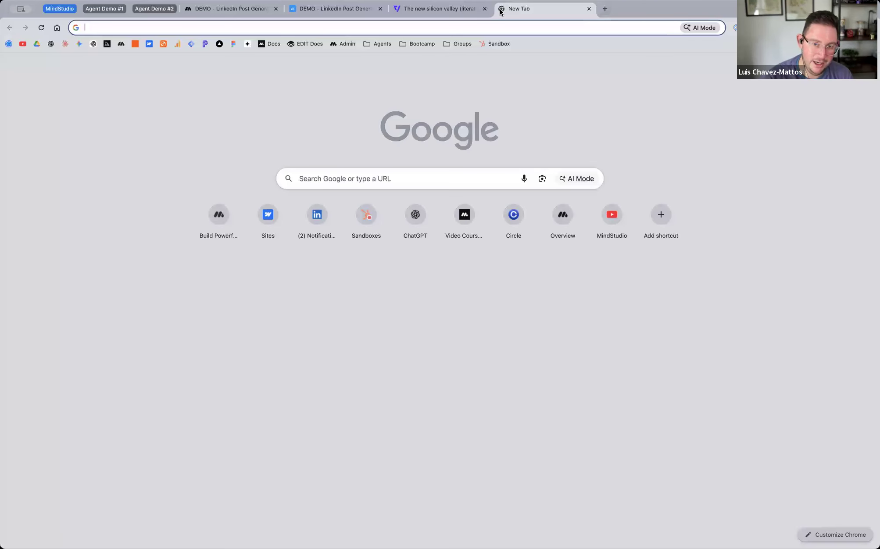
text(link)
key(Return)
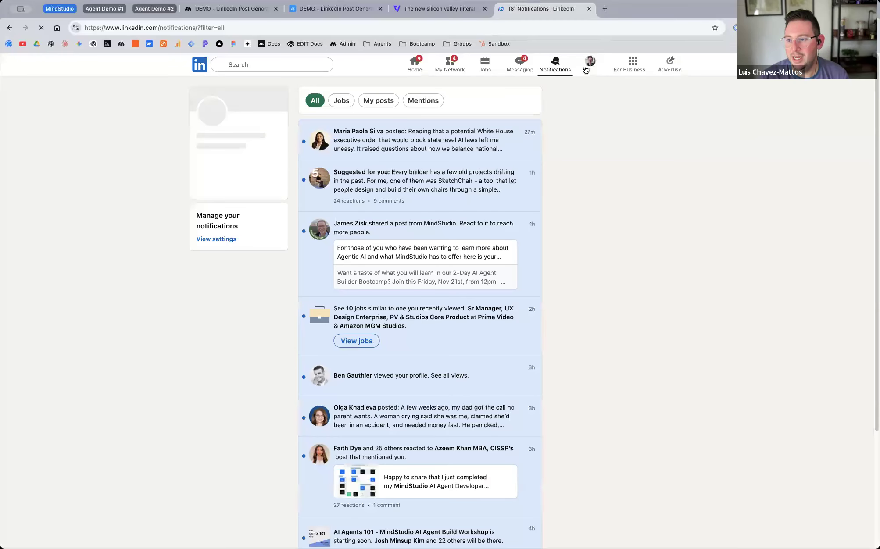
click(589, 66)
click(549, 119)
scroll(373, 281, down, 6)
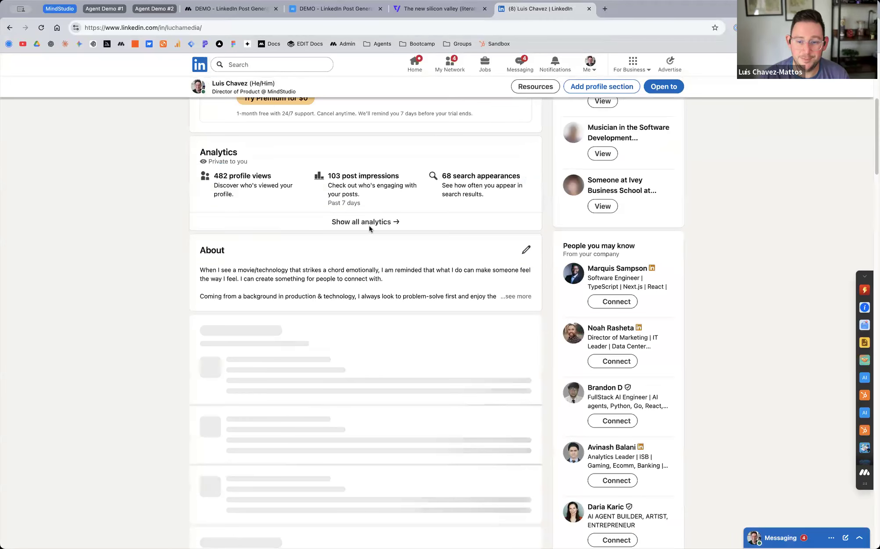
scroll(325, 290, down, 5)
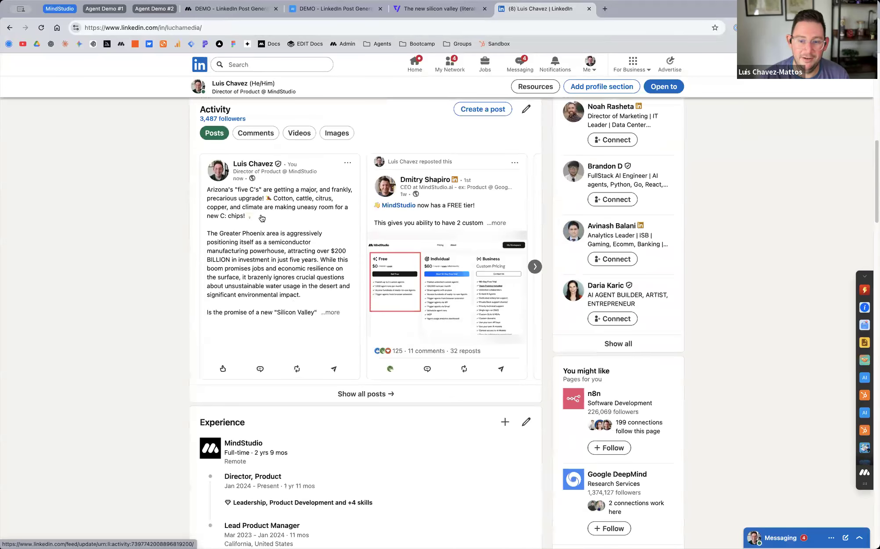
click(341, 167)
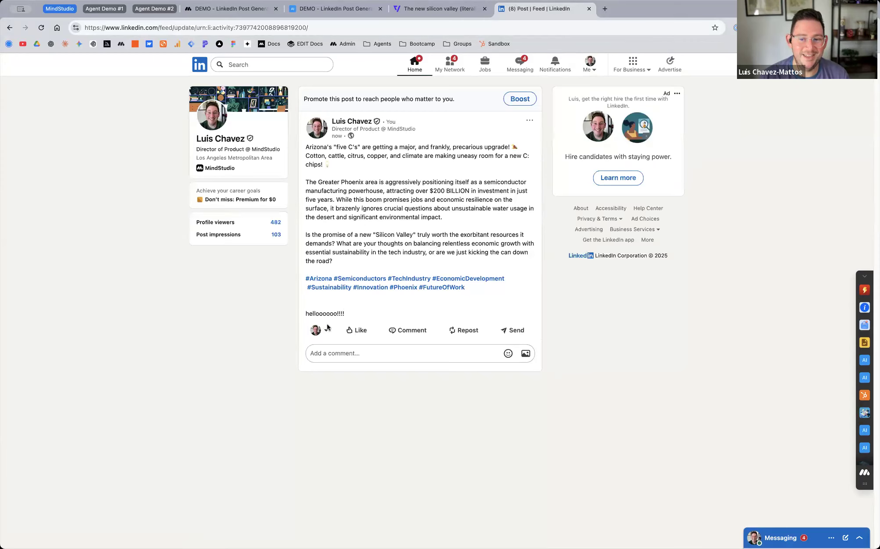
Step: Delete the test post from LinkedIn
click(530, 120)
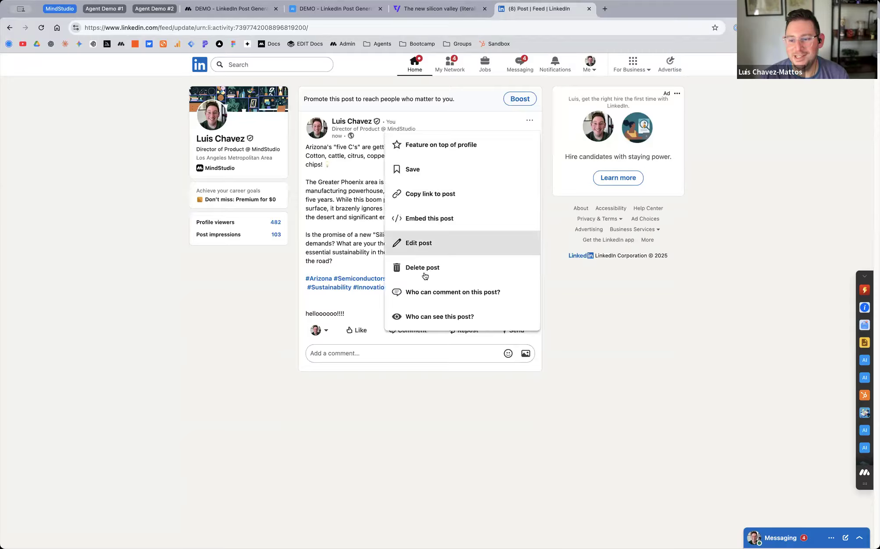
click(428, 269)
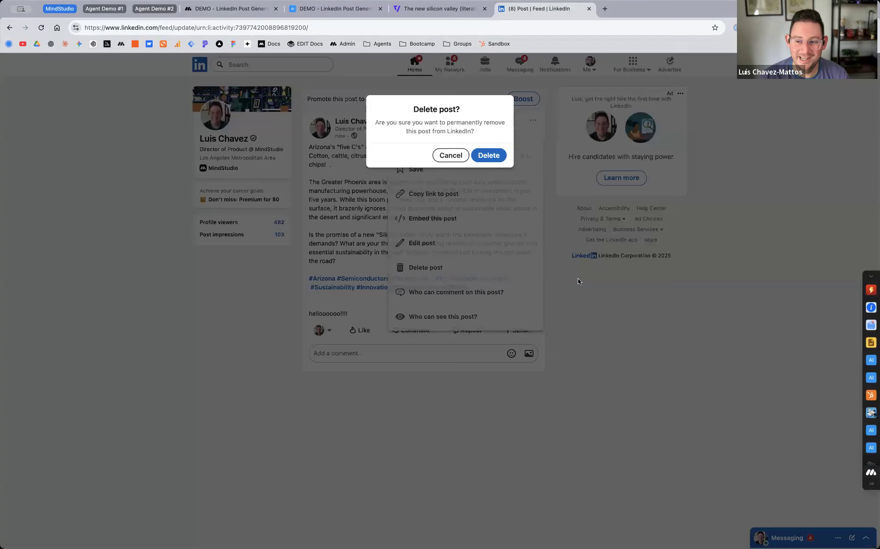
click(488, 156)
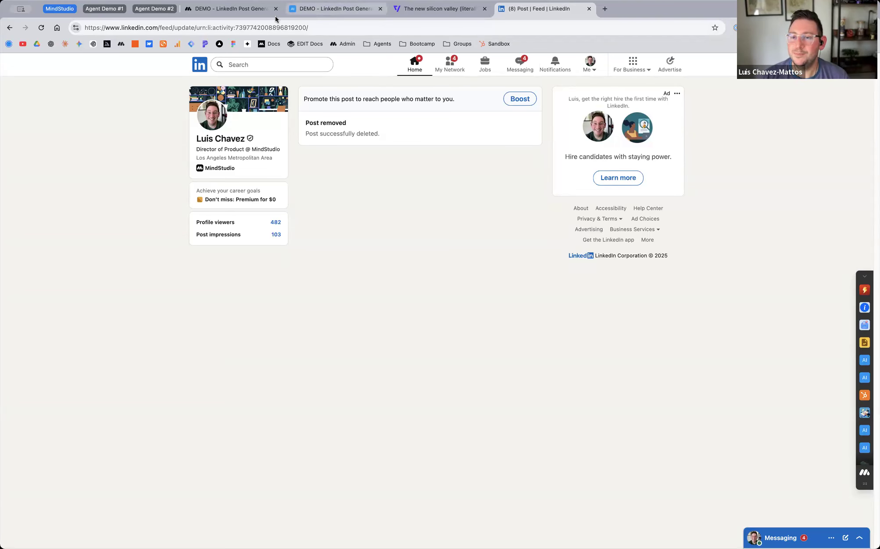
Step: Back in the MindStudio editor, align the Display Content block above the Create LinkedIn Post block and move the End block slightly lower
click(241, 13)
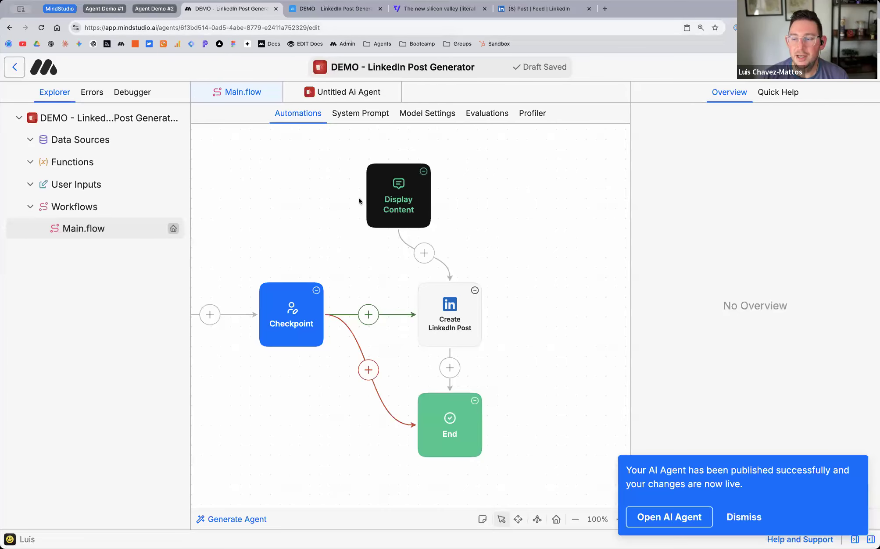
drag(411, 212, 463, 207)
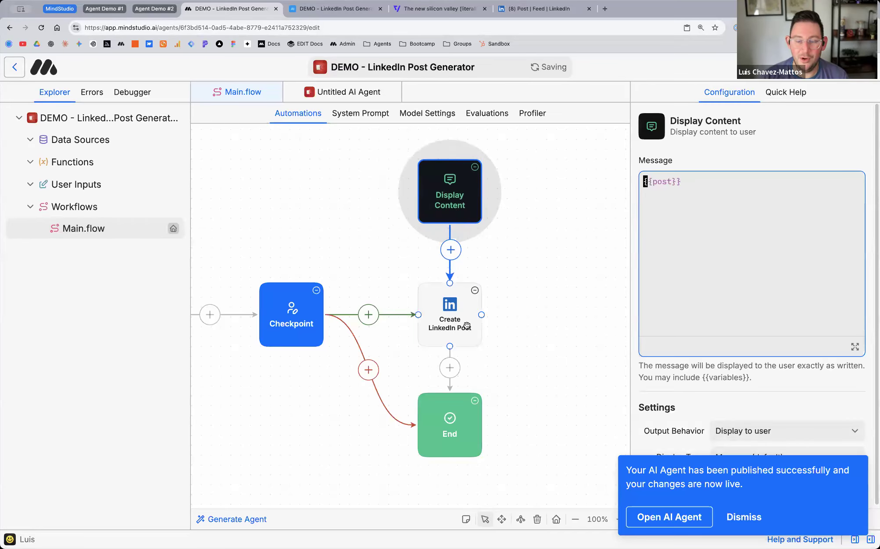
click(455, 449)
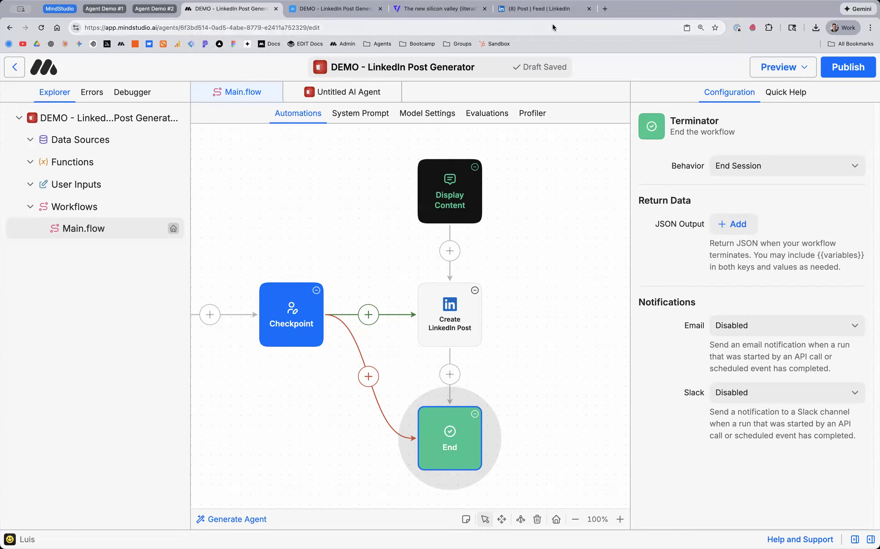
Step: Switch to the MindStudio homepage and examine its agent deployment and For Enterprise sections
click(62, 9)
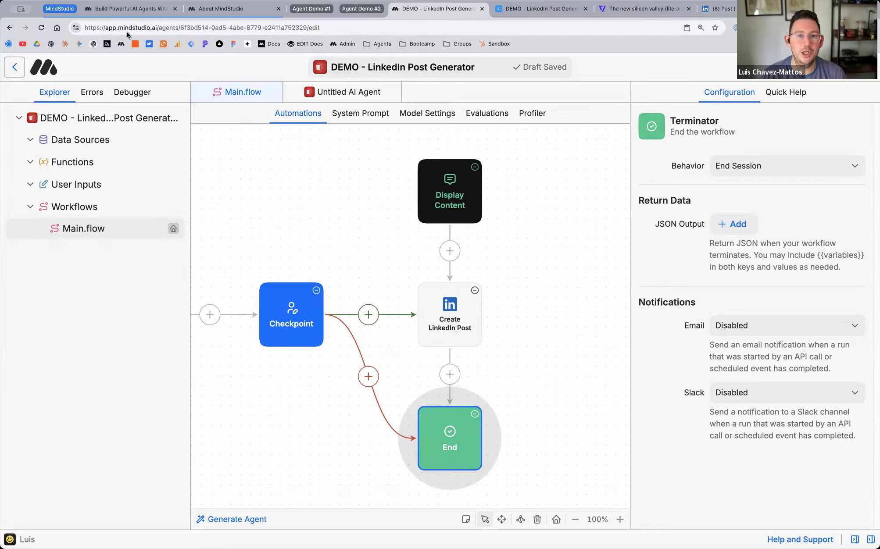
click(132, 9)
scroll(390, 340, down, 20)
scroll(386, 338, down, 15)
scroll(385, 338, down, 15)
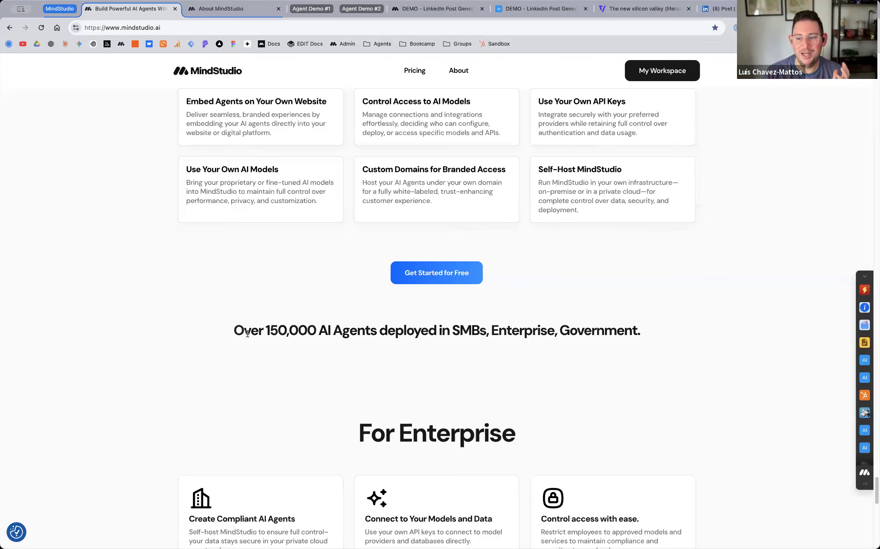
scroll(495, 314, down, 5)
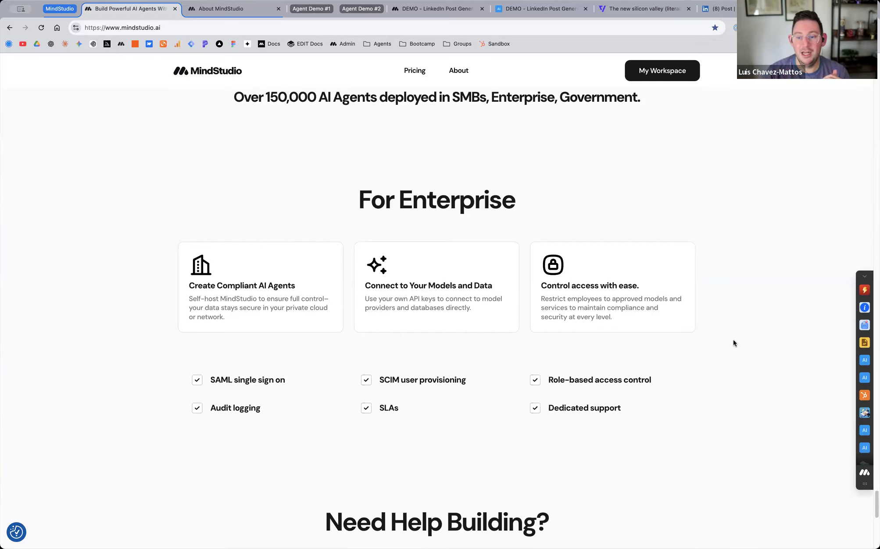
Step: Go to trust.mindstudio.ai and examine the compliance certifications, resources and security controls in the Trust Center
click(285, 28)
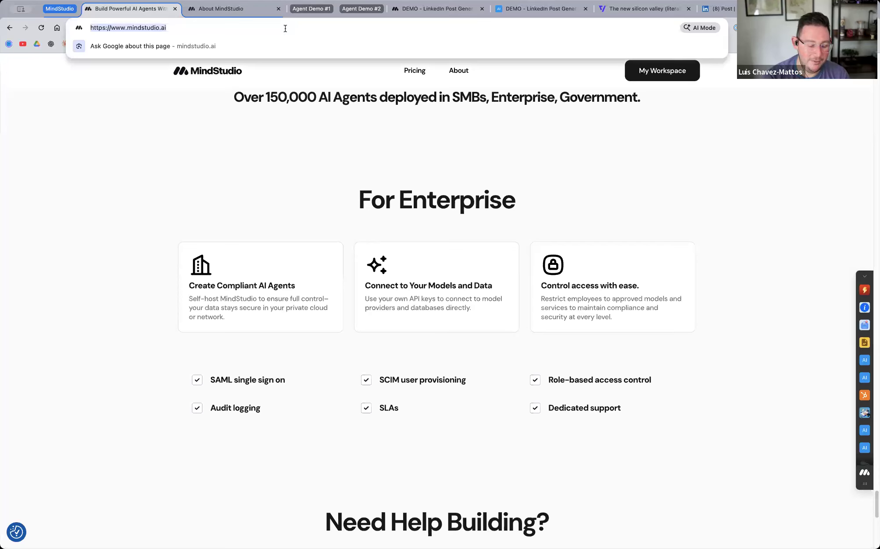
text(trus)
key(Return)
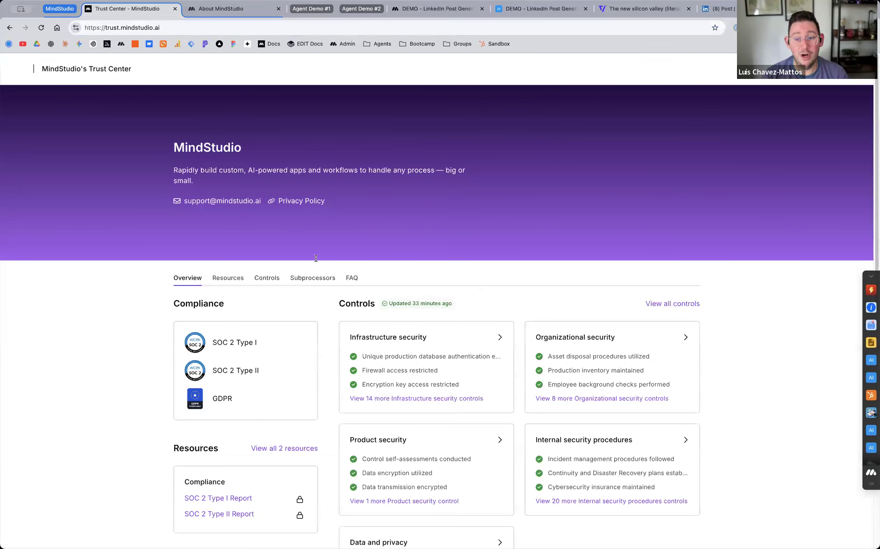
scroll(329, 384, down, 2)
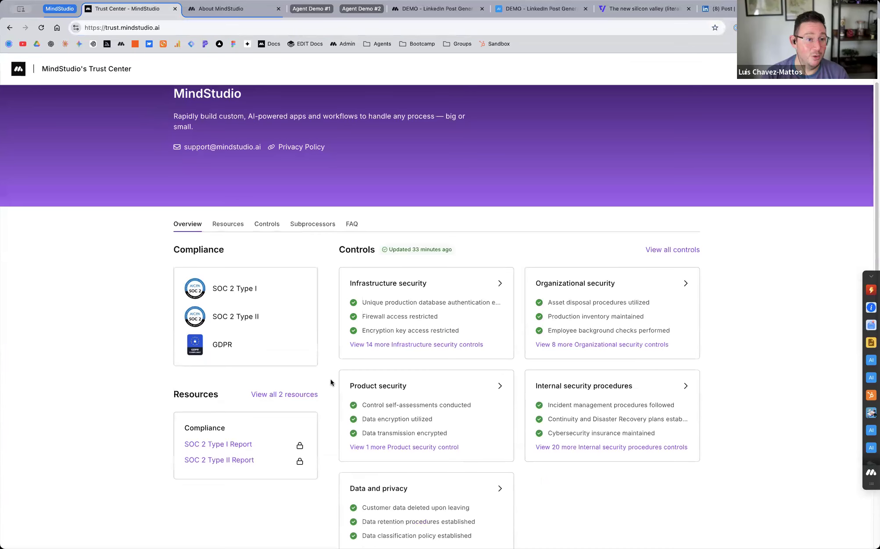
scroll(331, 384, down, 1)
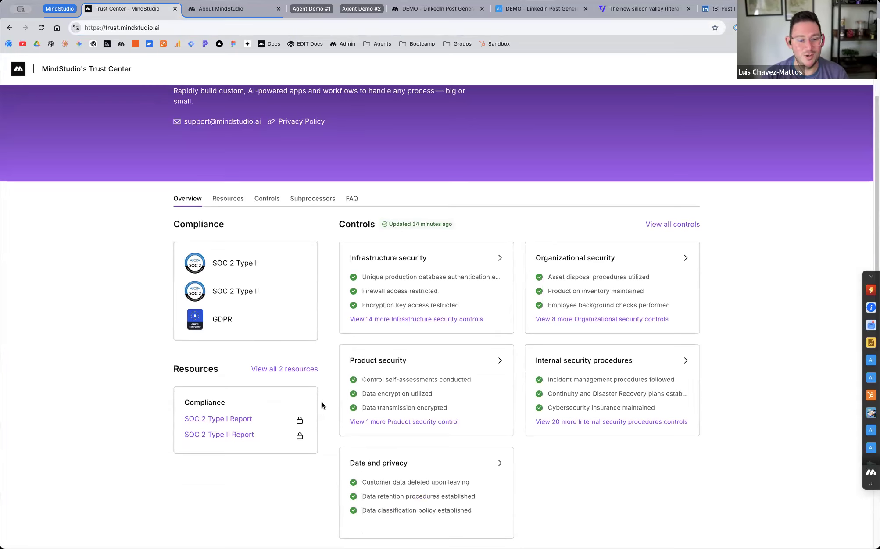
scroll(328, 367, up, 1)
scroll(328, 367, down, 3)
scroll(328, 369, up, 4)
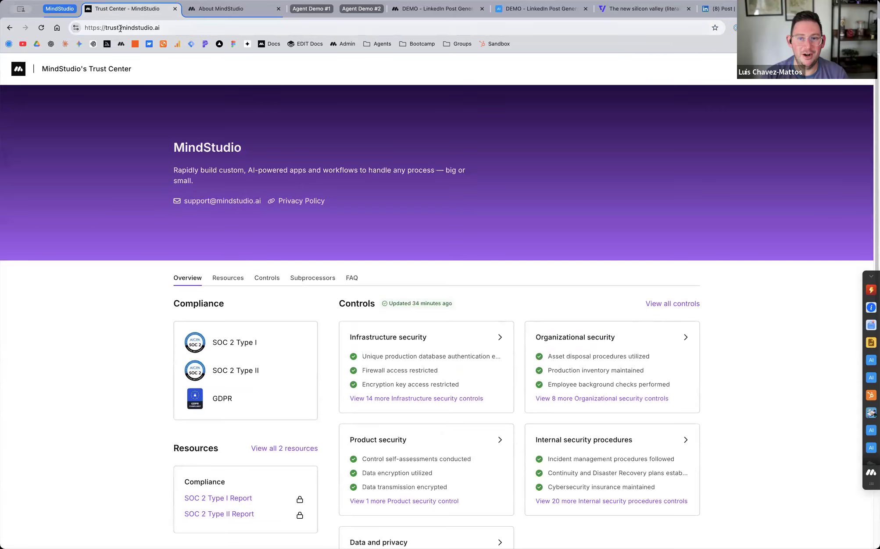
scroll(341, 345, down, 2)
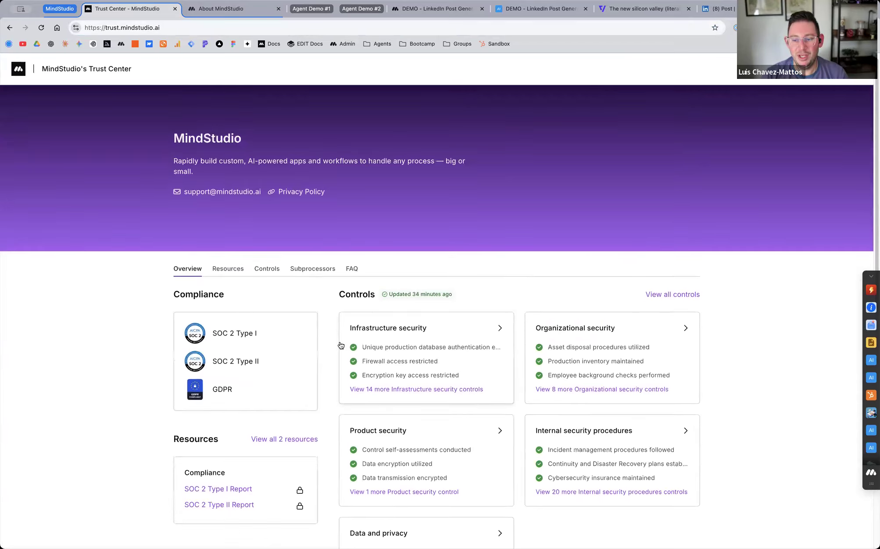
scroll(341, 346, up, 2)
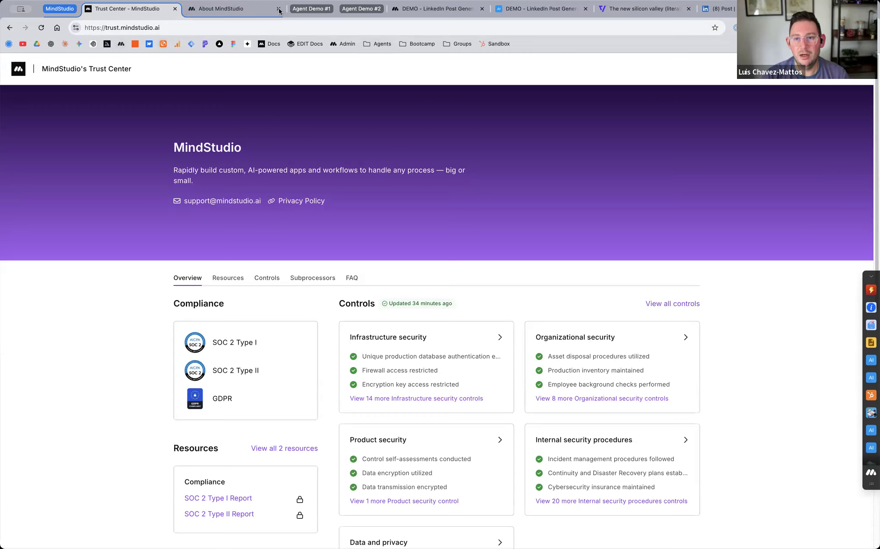
Step: Go from the About MindStudio page to the MindStudio homepage and examine the customer testimonials
click(259, 9)
click(225, 72)
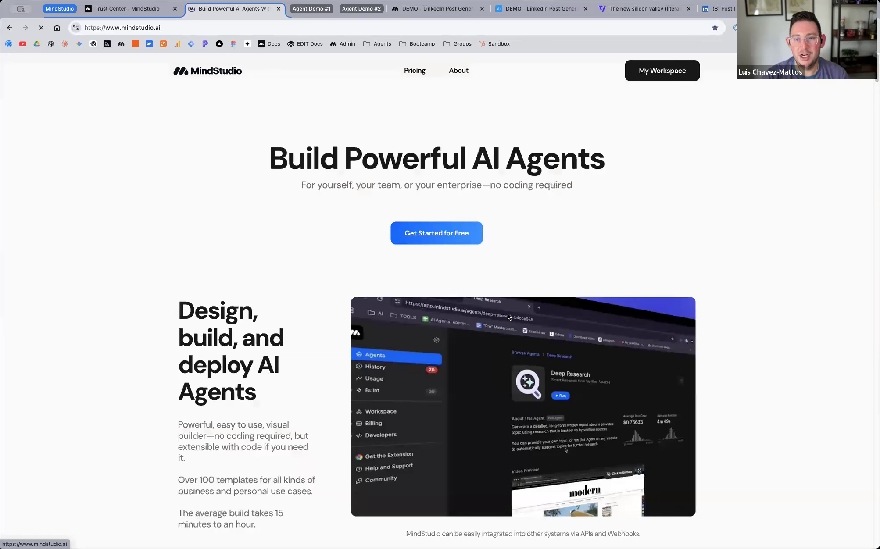
scroll(536, 312, down, 5)
scroll(535, 312, down, 2)
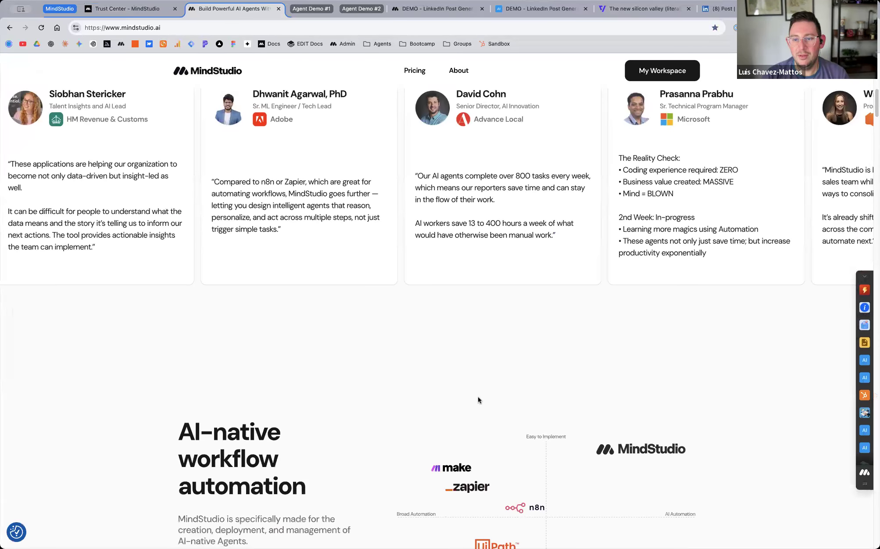
scroll(468, 402, up, 2)
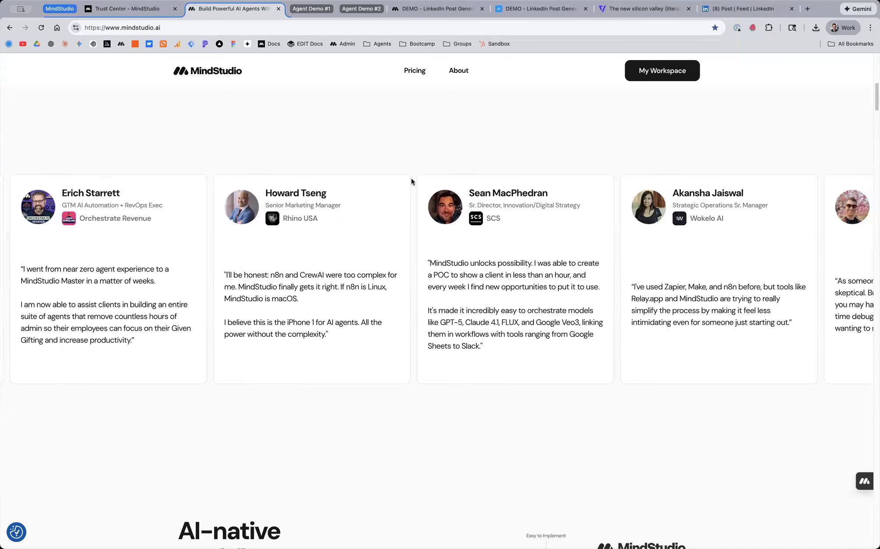
Step: Examine the Free, Individual and Business pricing plans on the MindStudio homepage
scroll(414, 166, up, 5)
scroll(413, 165, up, 8)
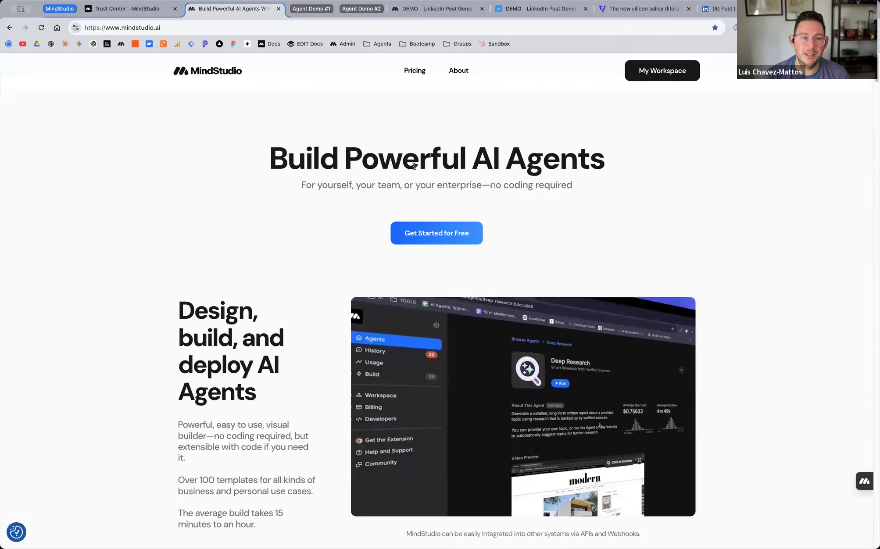
scroll(411, 163, down, 15)
scroll(410, 165, down, 7)
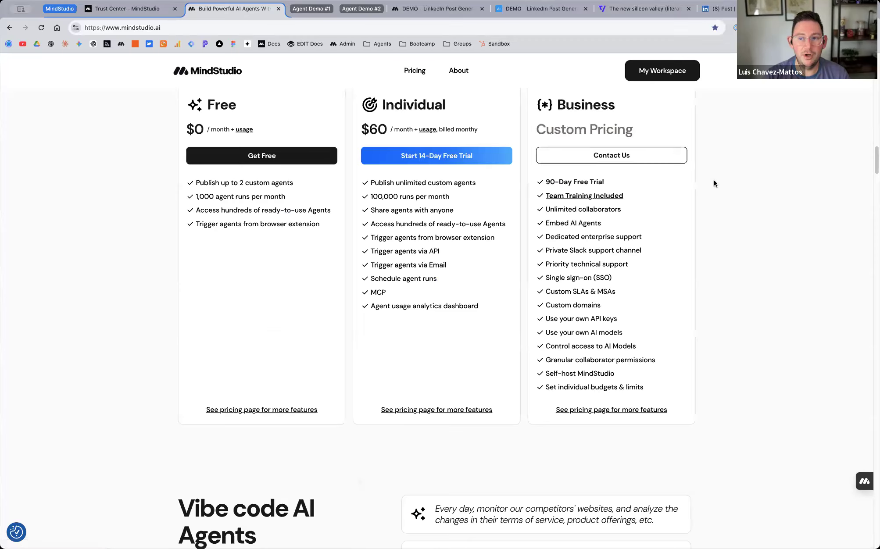
scroll(715, 181, up, 2)
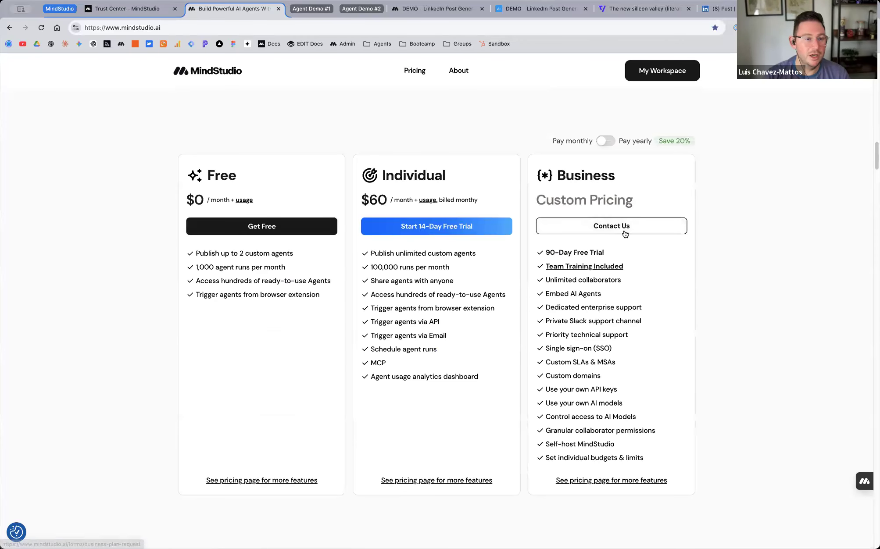
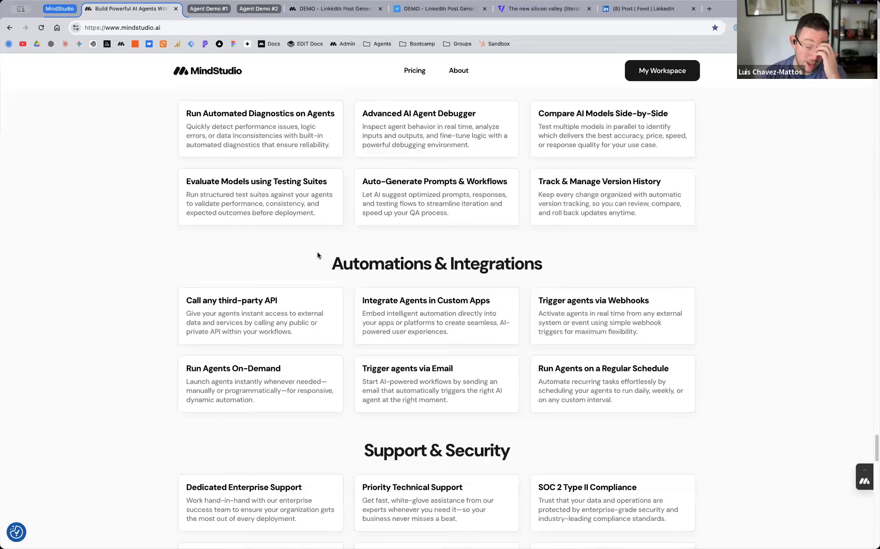
Step: Open the Video Courses page of MindStudio University, then return to the MindStudio homepage
click(273, 44)
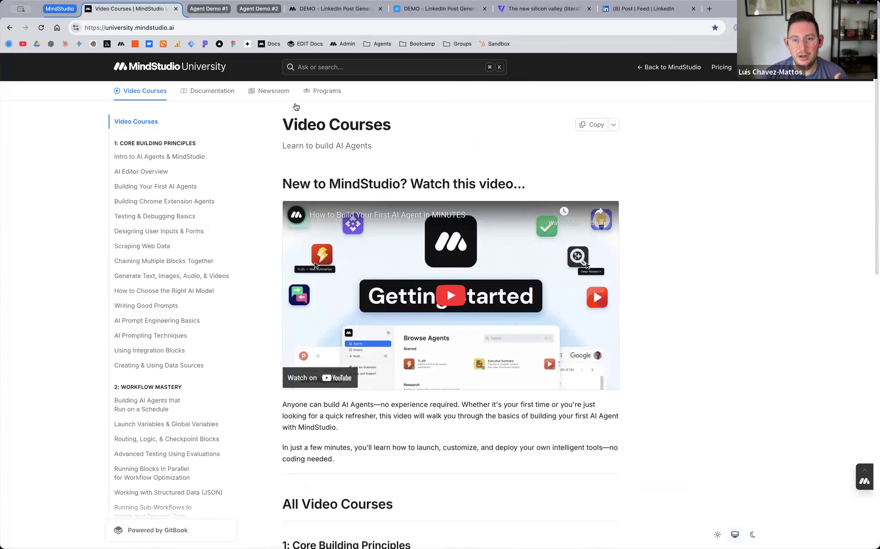
click(12, 29)
Step: Find the homepage section on becoming the AI leader in your org and open the AI Agent Academy bootcamp page
scroll(493, 315, down, 12)
scroll(496, 316, down, 10)
scroll(432, 304, up, 10)
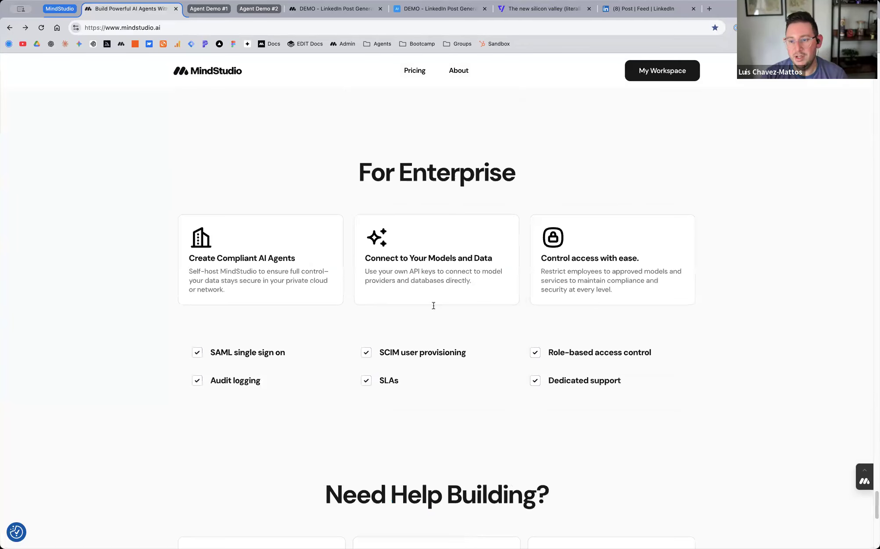
scroll(433, 305, up, 20)
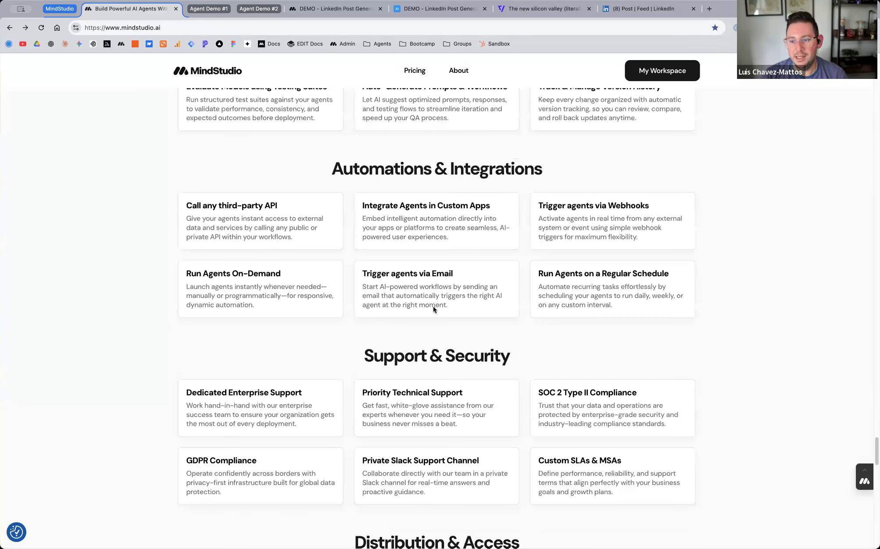
scroll(434, 306, up, 20)
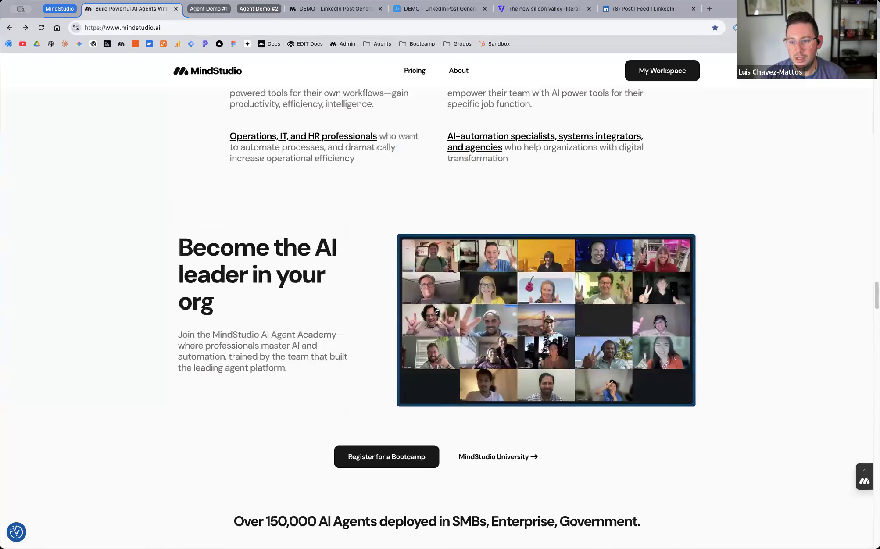
click(400, 334)
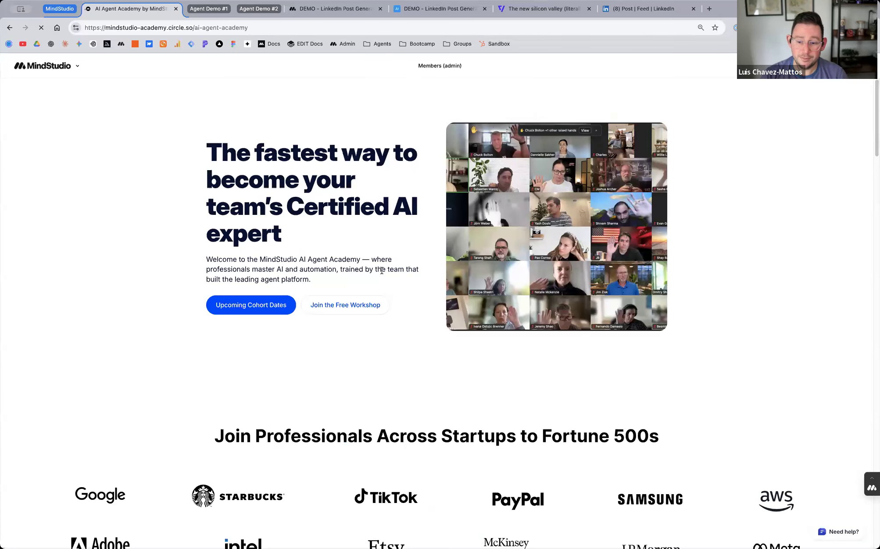
Step: Examine the AI Agent Academy page, including its introduction, participating companies and alumni testimonials
scroll(374, 270, down, 4)
scroll(375, 273, down, 7)
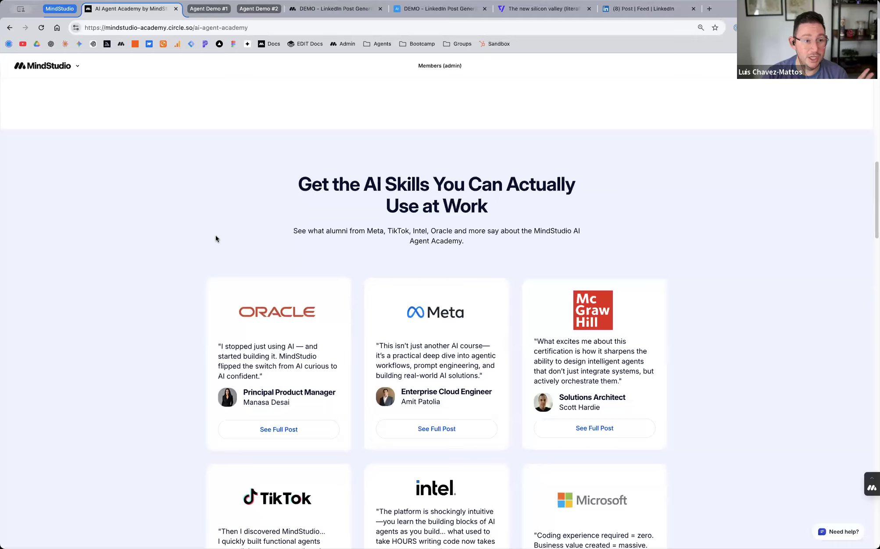
scroll(257, 210, up, 4)
scroll(245, 265, down, 1)
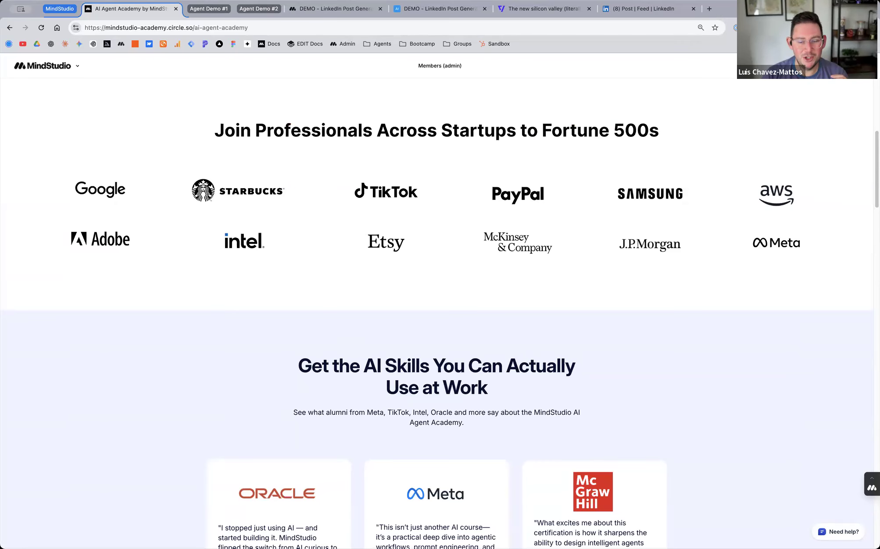
scroll(462, 273, down, 8)
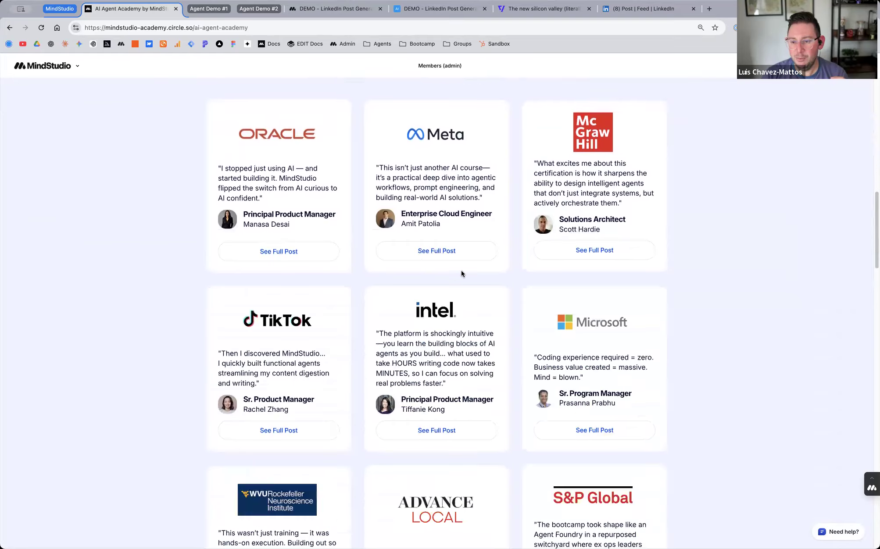
scroll(462, 290, up, 15)
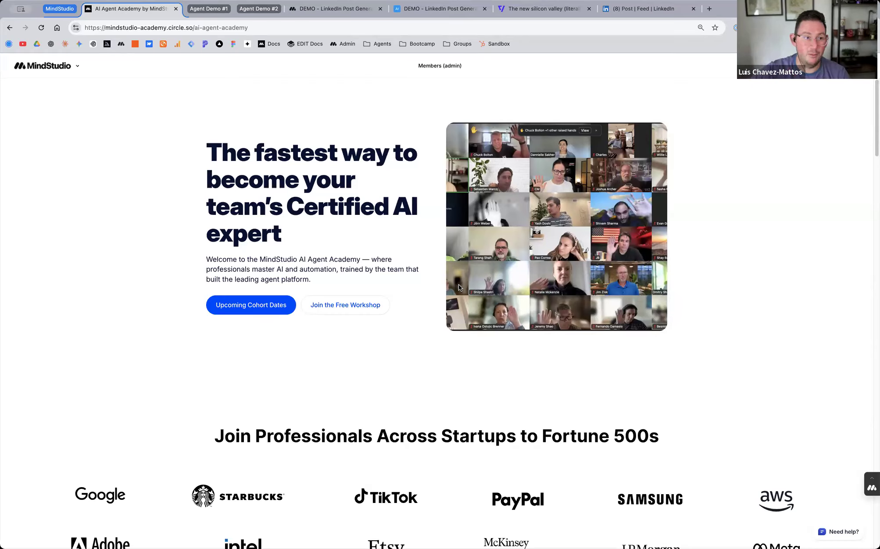
scroll(397, 381, down, 6)
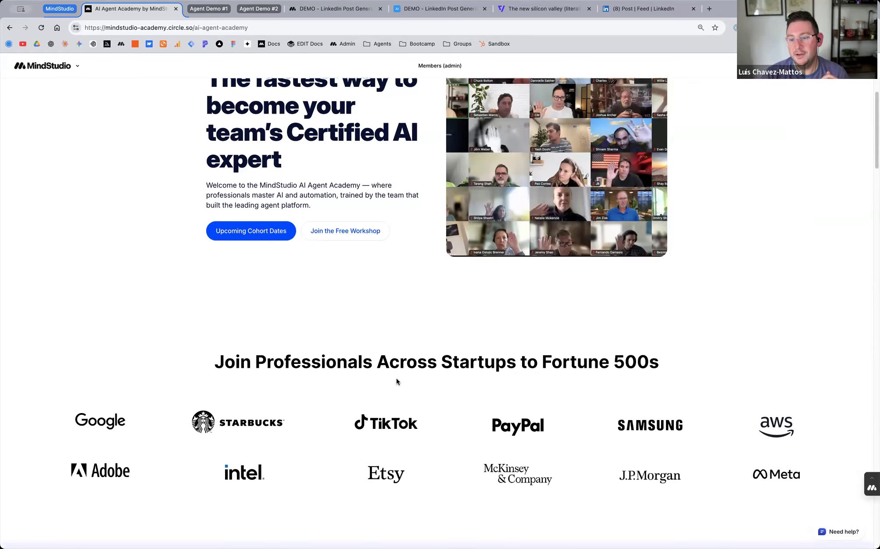
scroll(398, 382, up, 4)
scroll(398, 384, up, 2)
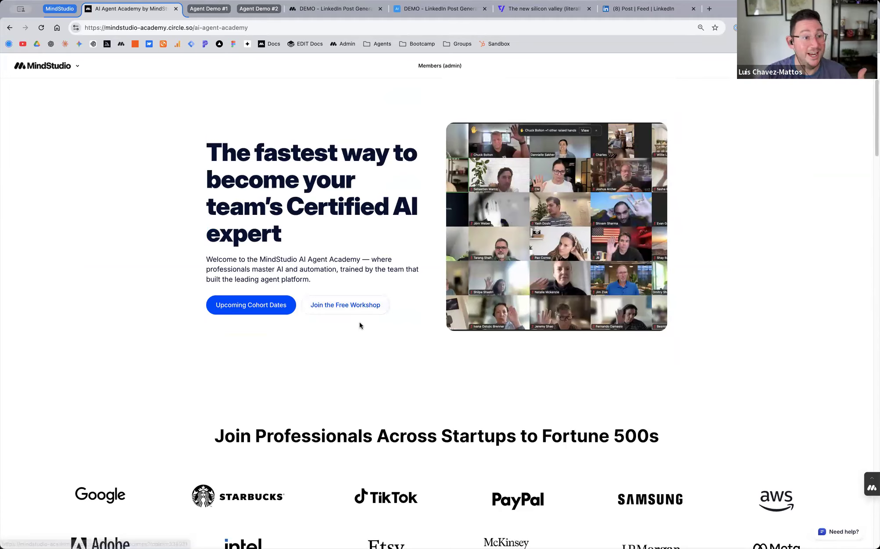
scroll(237, 403, down, 10)
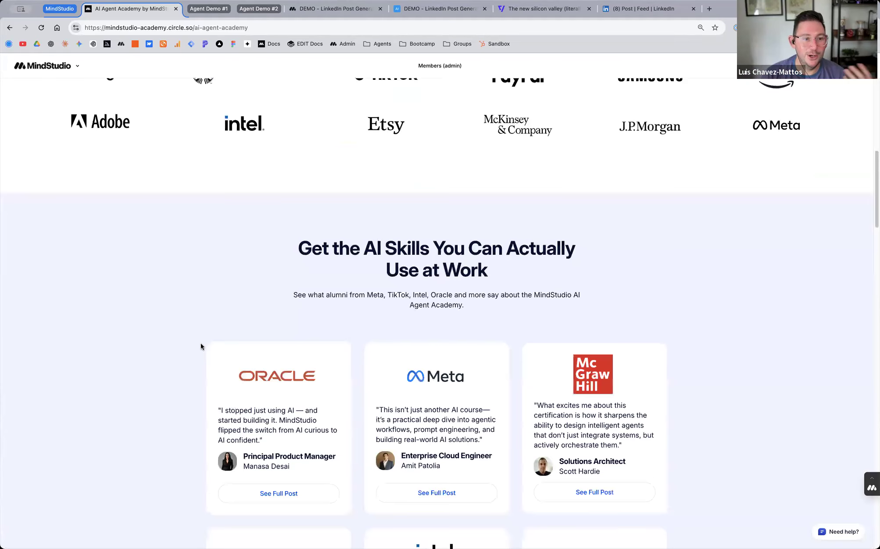
scroll(193, 335, down, 2)
scroll(193, 335, up, 12)
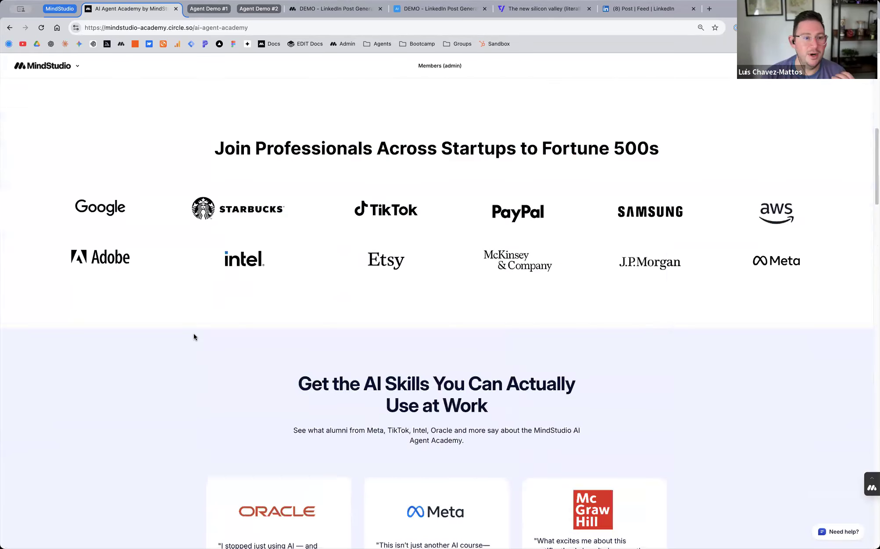
scroll(194, 337, up, 2)
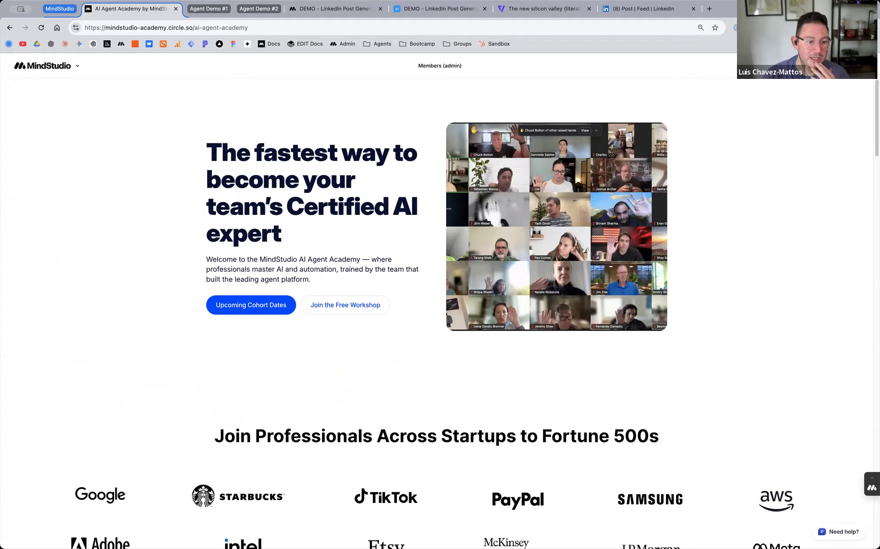
Step: View the academy's upcoming cohort dates, then return to the DEMO - LinkedIn Post Generator workflow editor
click(256, 307)
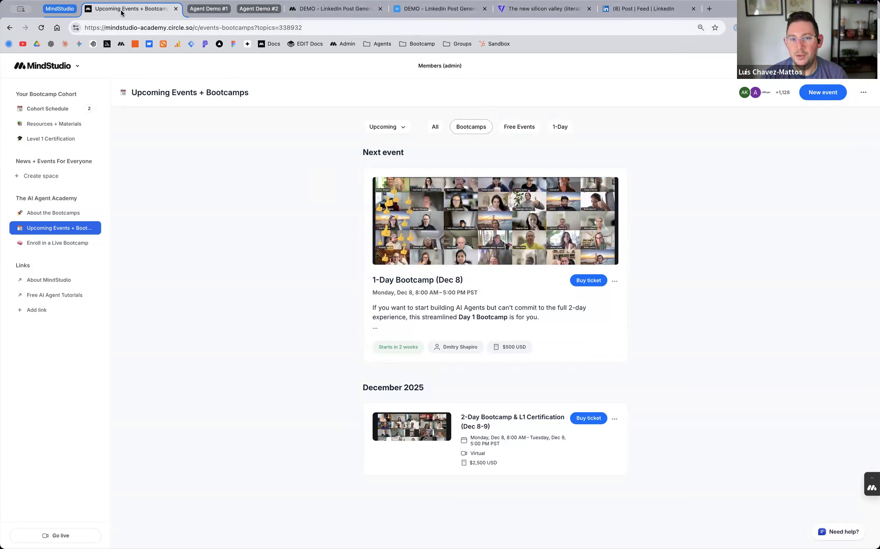
key(ctrl+Tab)
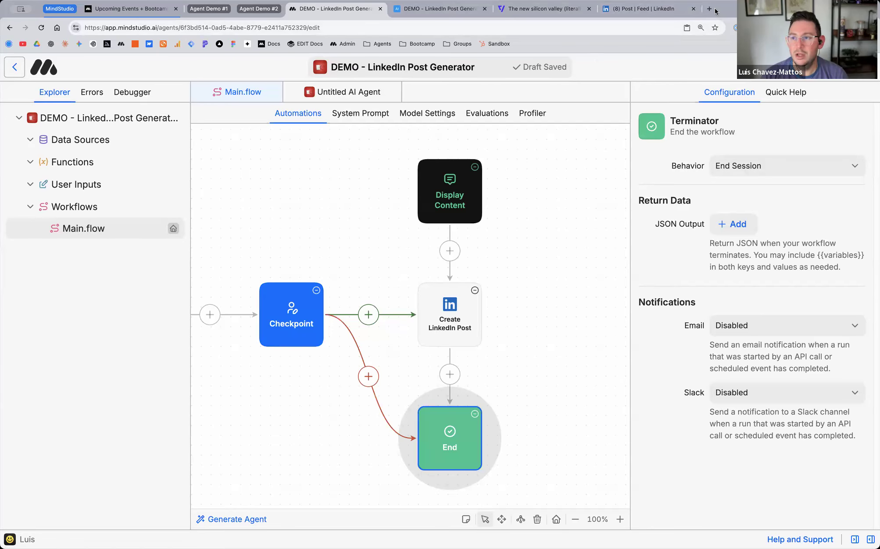
Step: Open the MindStudio Docs site in a new browser tab and look over the Video Courses page
key(super+t)
click(270, 44)
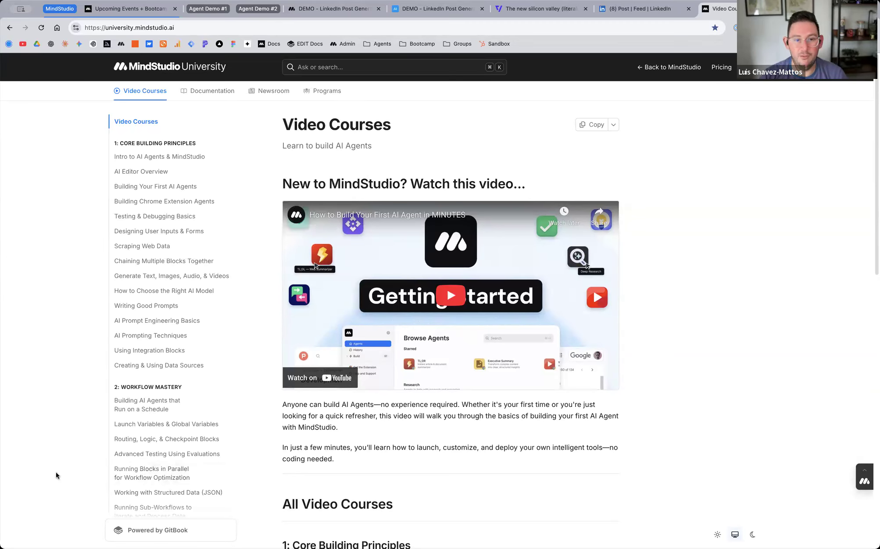
scroll(280, 177, down, 1)
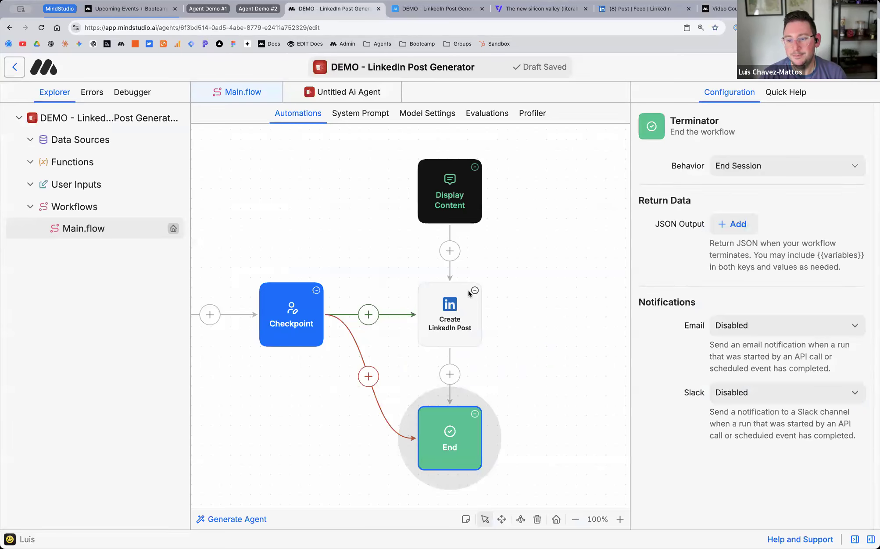
Step: Search the block library for "deep" from the connection between Start and Generate Text, and close it without adding a block
scroll(468, 292, down, 3)
scroll(467, 290, up, 2)
scroll(441, 185, left, 3)
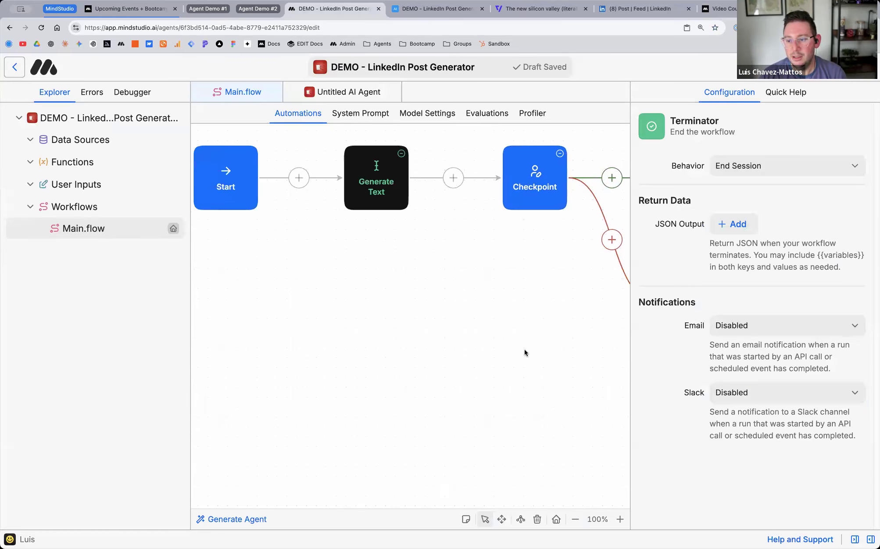
click(299, 178)
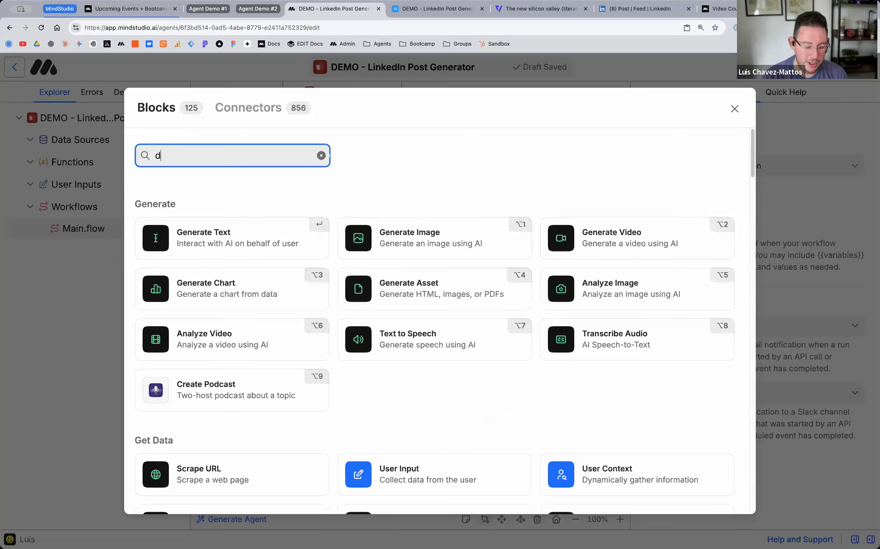
text(deep)
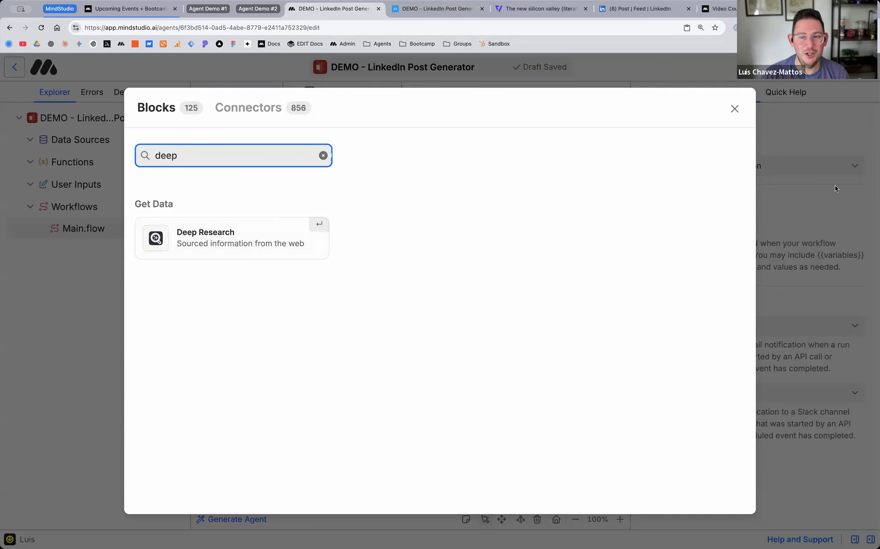
click(734, 109)
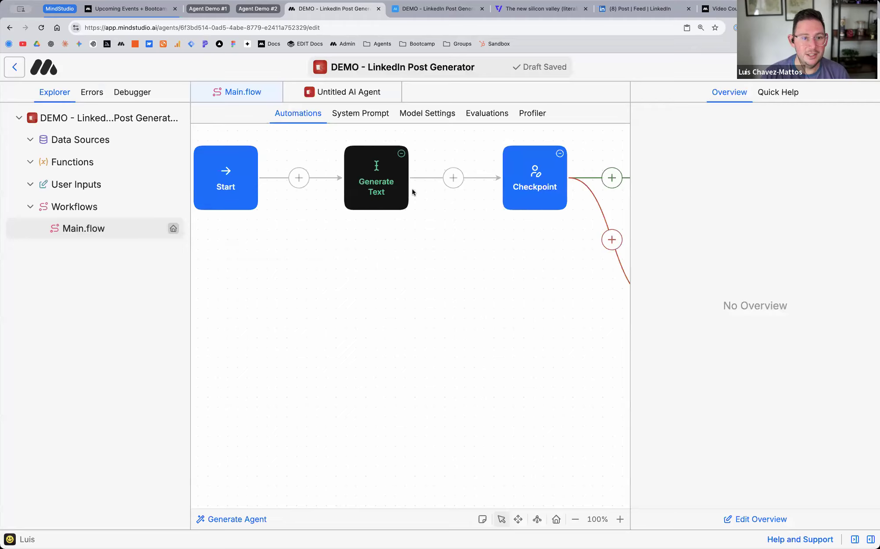
Step: Spread the Start and Generate Text blocks farther apart on the workflow canvas to make room between them
scroll(424, 279, up, 2)
scroll(339, 296, left, 3)
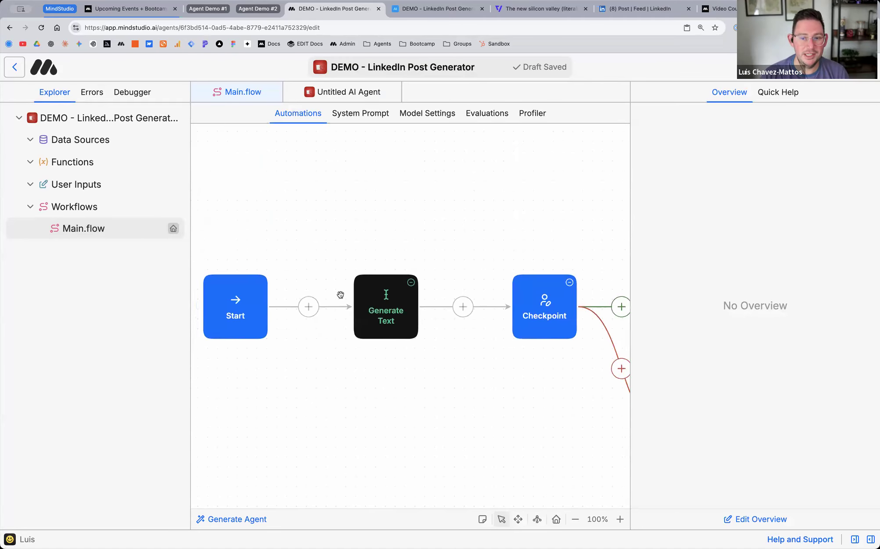
drag(337, 303, 400, 306)
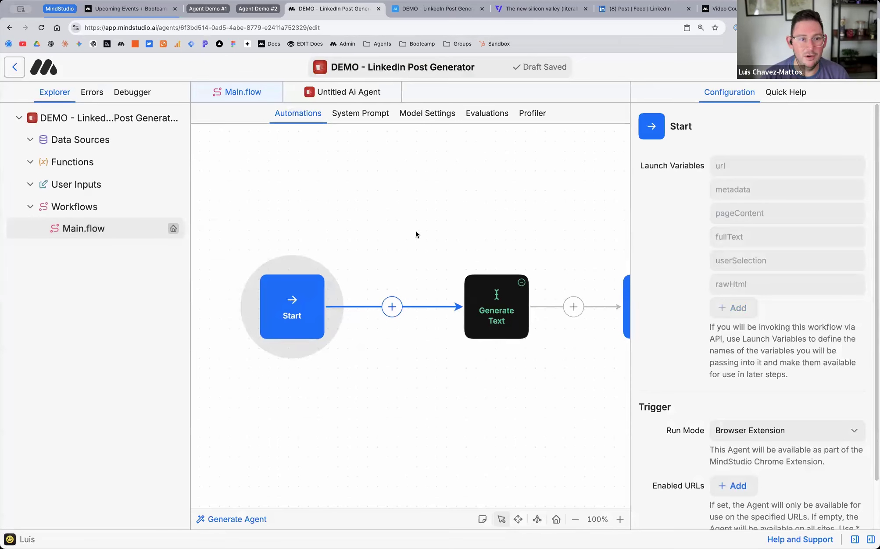
click(345, 230)
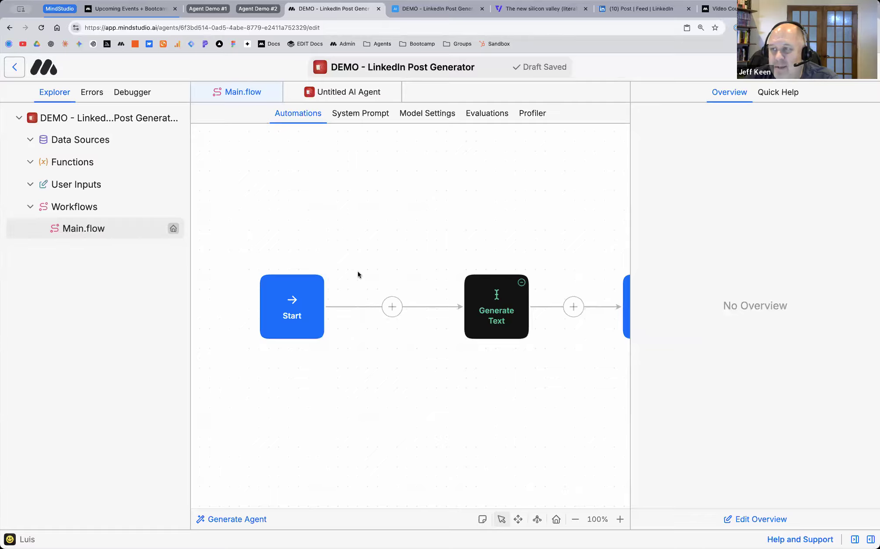
drag(285, 306, 219, 305)
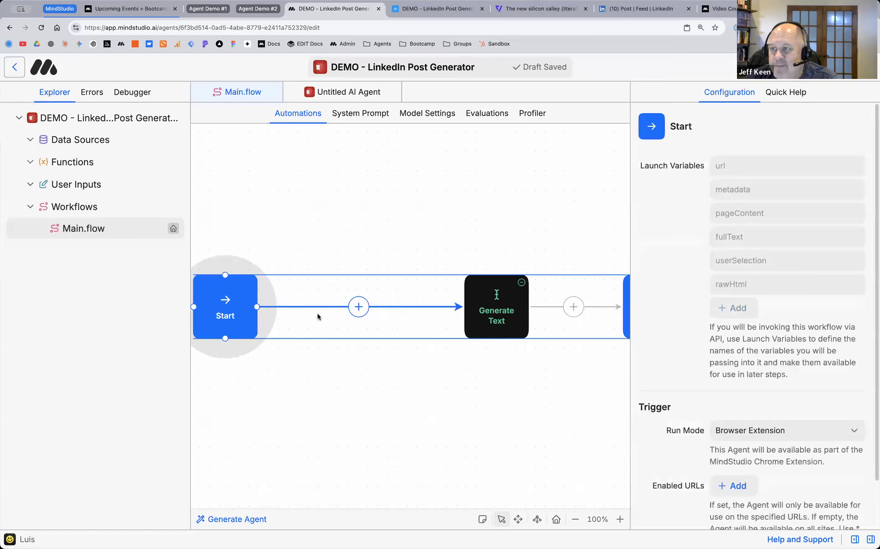
Step: Insert an HTTP Request block between Start and Generate Text, and position it in the gap between them
click(358, 307)
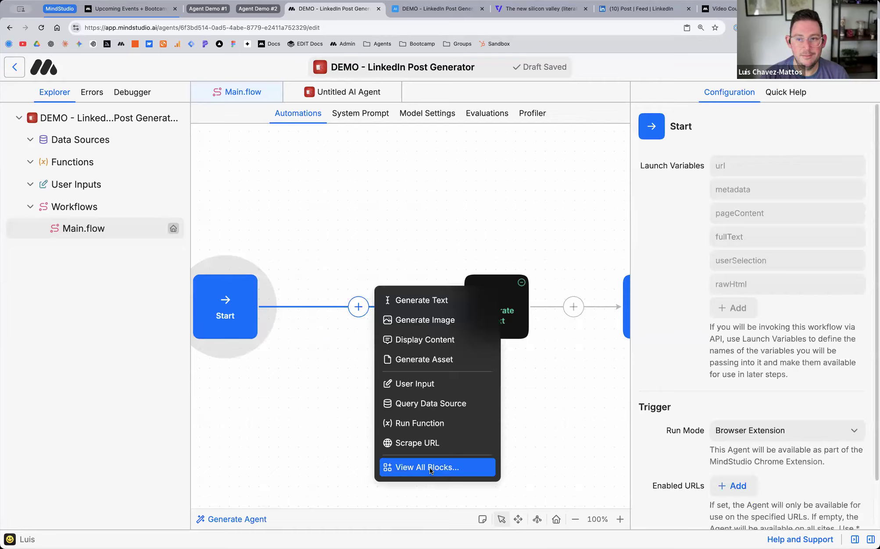
click(431, 468)
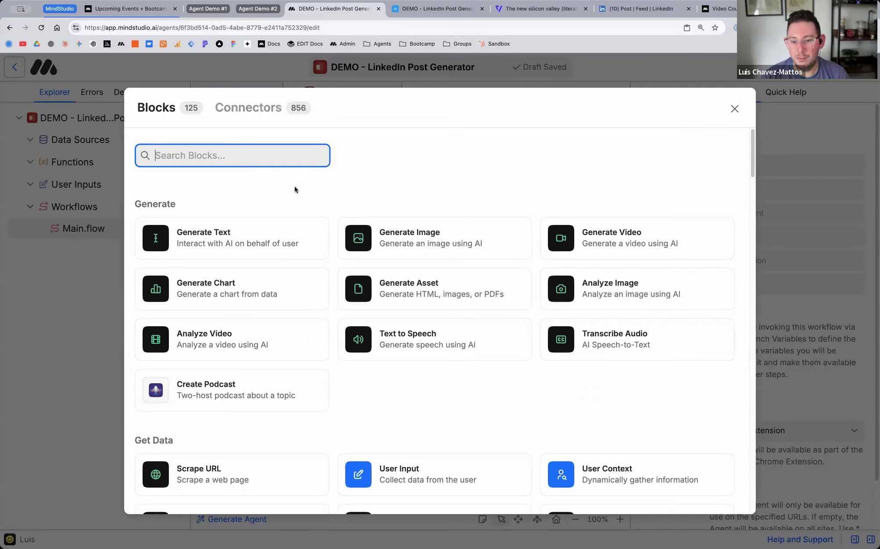
text(htt)
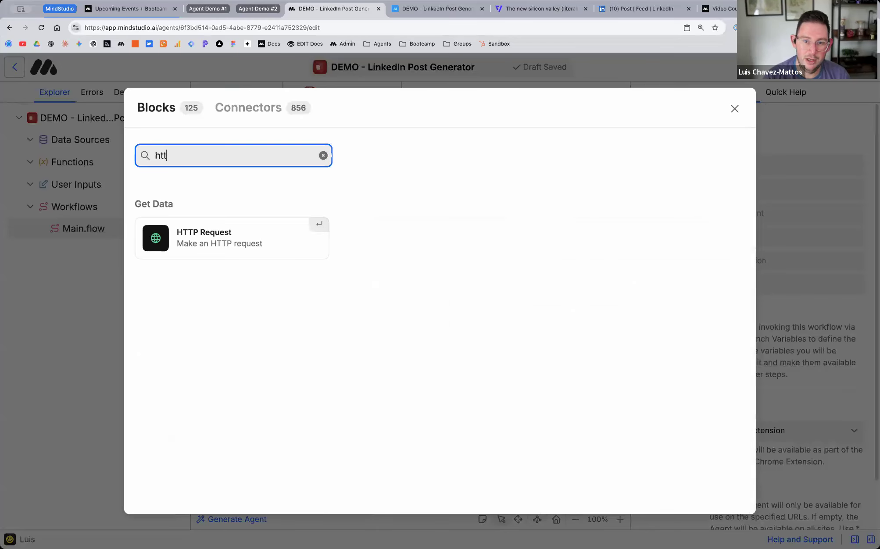
click(229, 236)
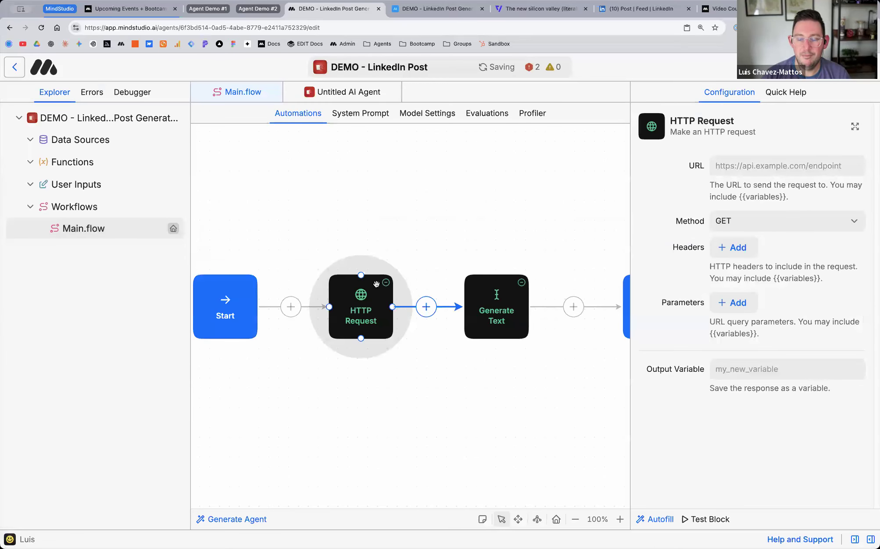
click(303, 307)
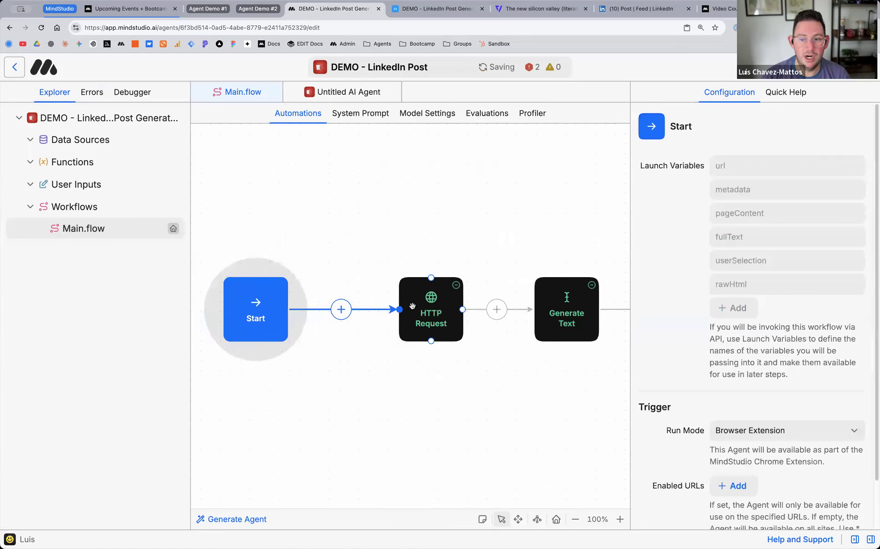
click(400, 310)
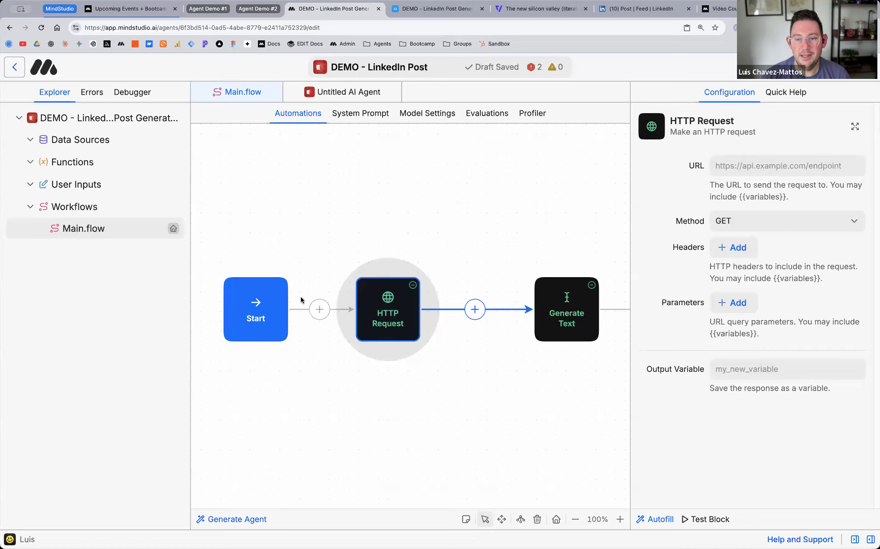
Step: Browse the available Connectors from the connection between Start and HTTP Request, and close the library without adding any
click(319, 310)
click(372, 469)
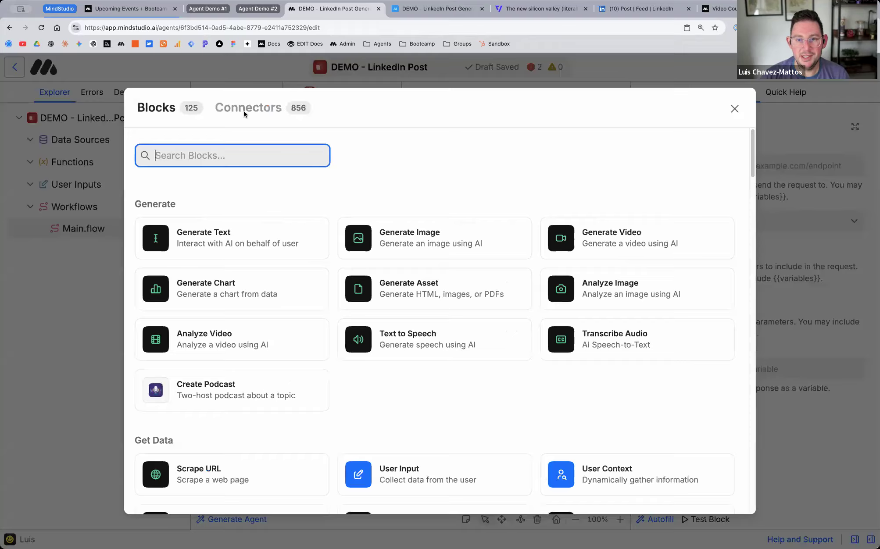
click(245, 109)
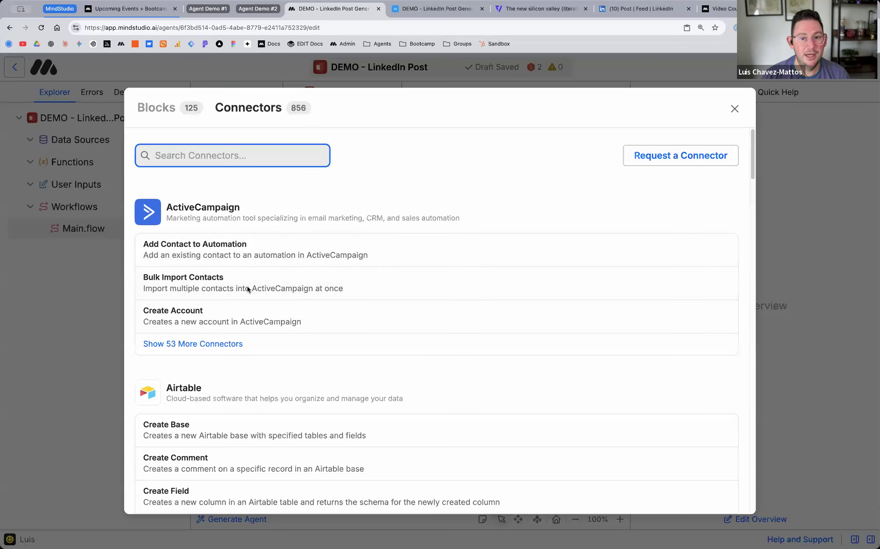
scroll(245, 298, down, 20)
scroll(252, 305, up, 20)
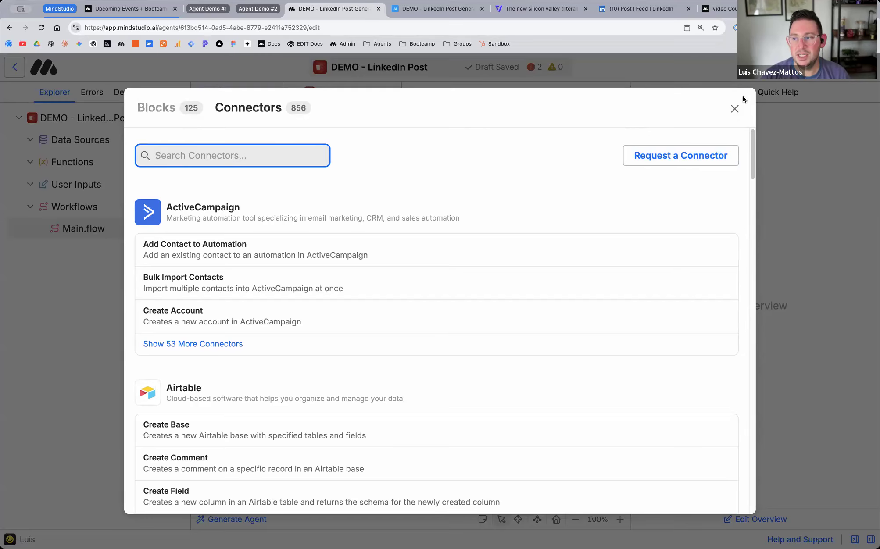
click(734, 108)
Step: Move the Start and HTTP Request blocks apart and insert an Analyze Video block between them
mouse_move(388, 311)
mouse_down()
mouse_move(377, 311)
mouse_move(398, 310)
mouse_move(382, 311)
mouse_up()
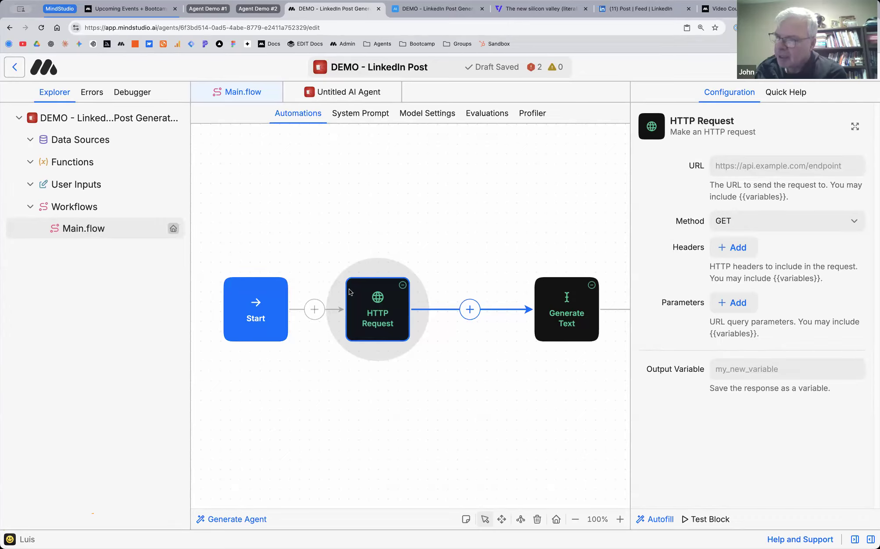
drag(395, 310, 427, 310)
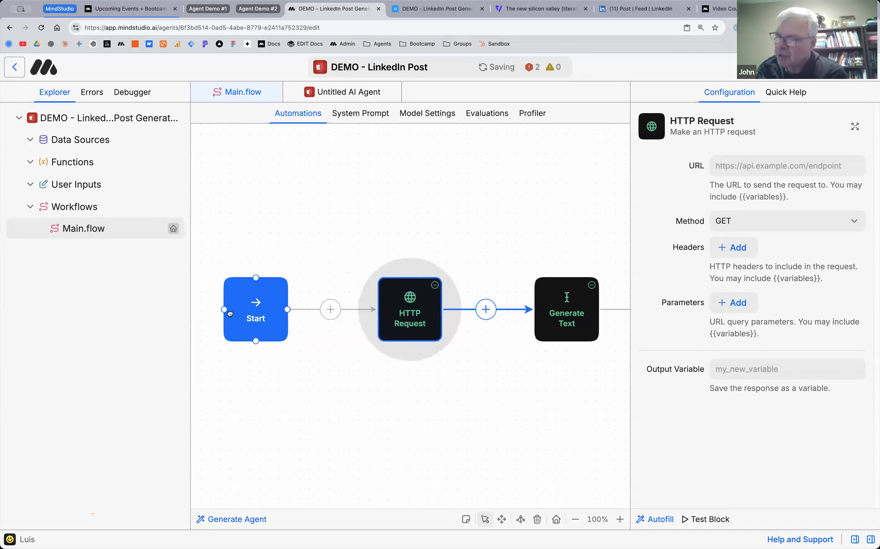
drag(247, 312, 205, 312)
click(314, 311)
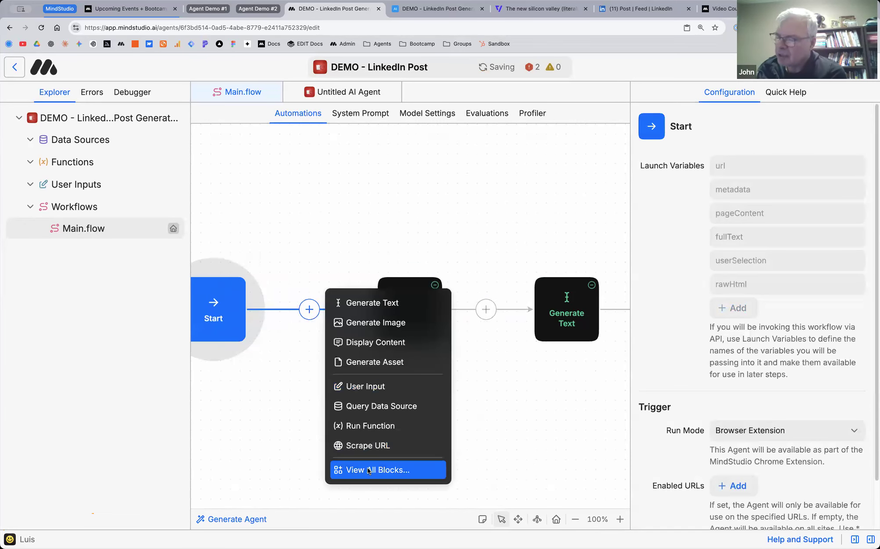
click(394, 470)
click(160, 110)
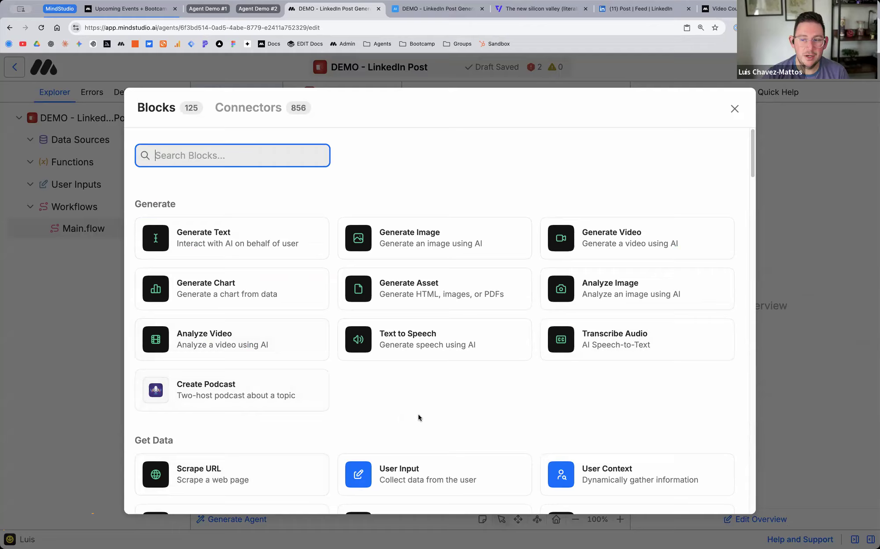
click(250, 345)
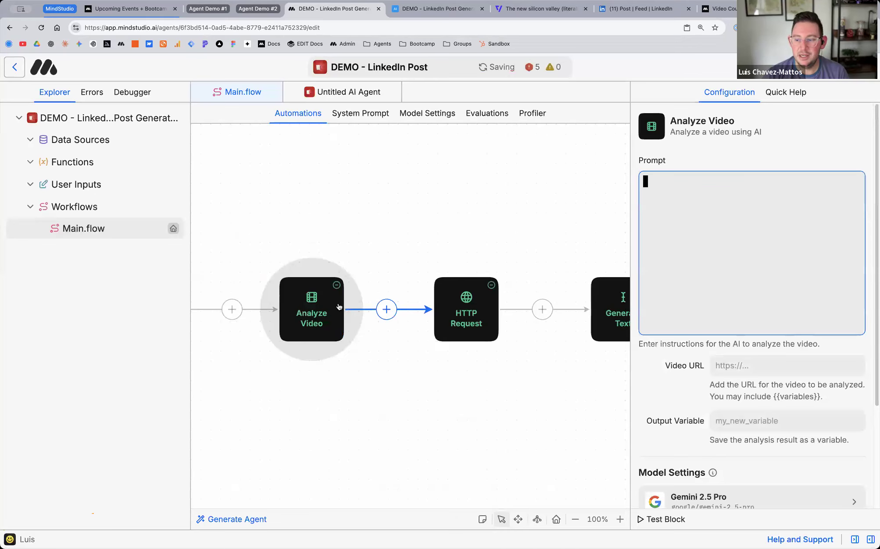
Step: Review the Analyze Video block's configuration, including its Video URL and Prompt fields
scroll(689, 376, down, 3)
scroll(689, 376, up, 3)
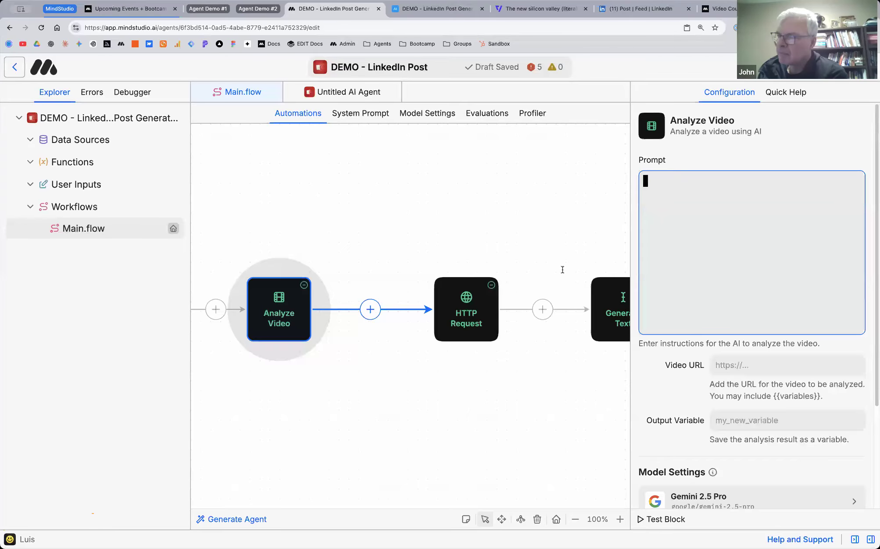
click(727, 371)
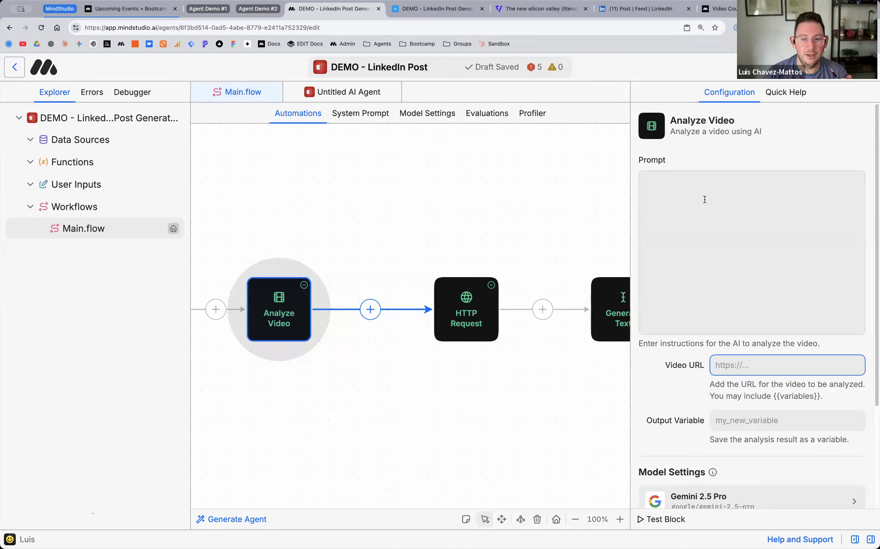
click(762, 221)
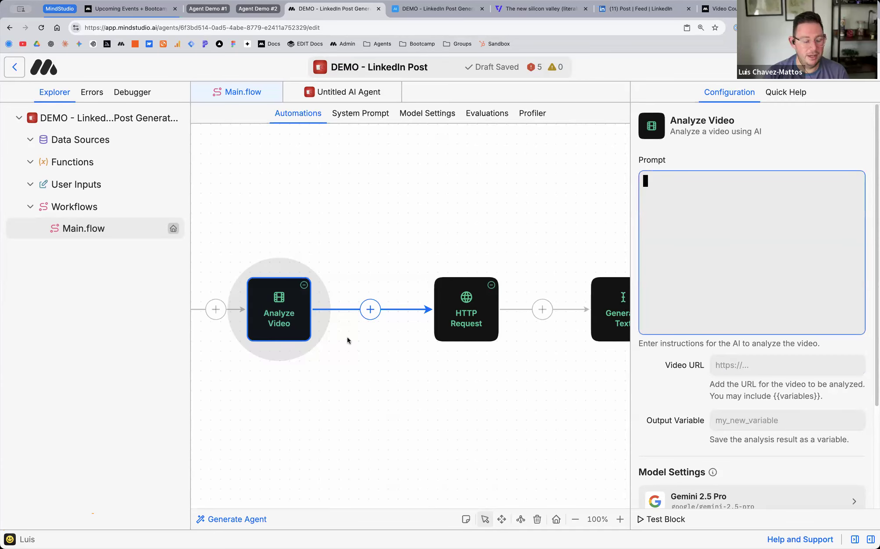
scroll(285, 302, right, 2)
scroll(285, 302, left, 5)
scroll(285, 302, right, 2)
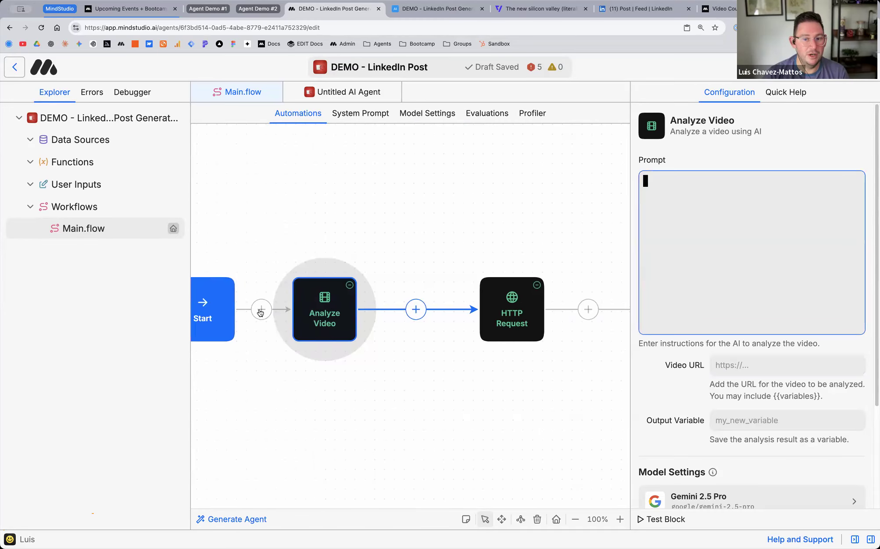
click(237, 310)
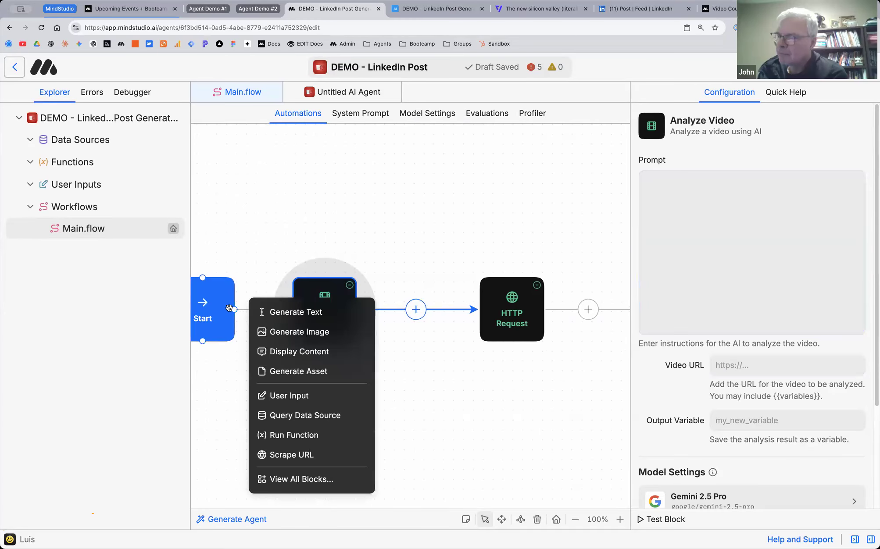
click(219, 299)
scroll(207, 298, right, 1)
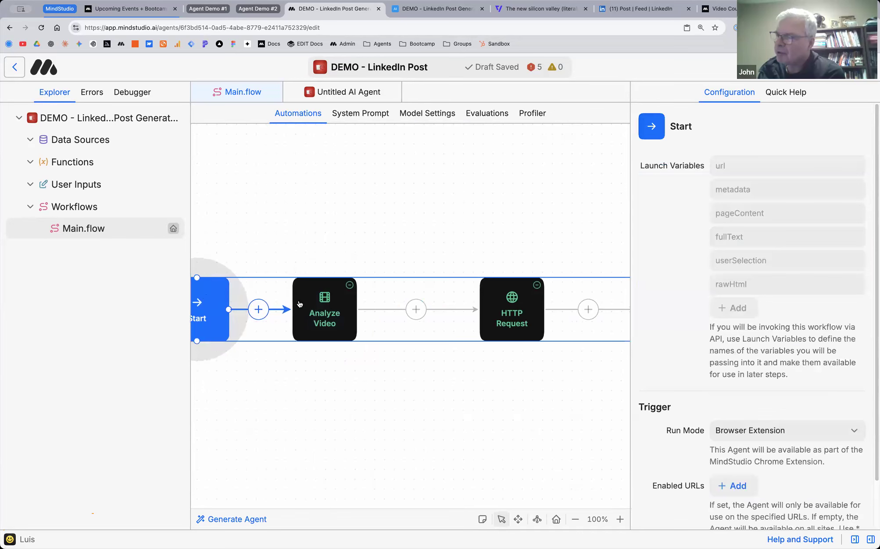
click(313, 309)
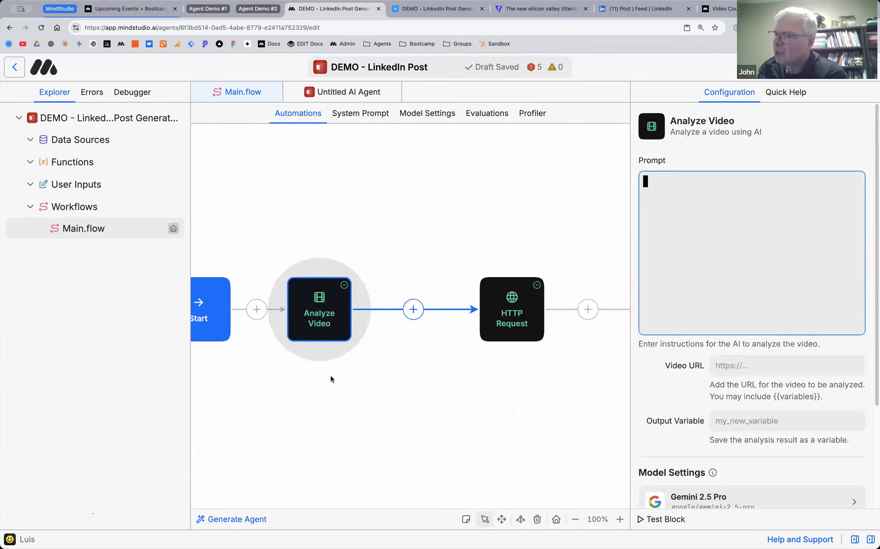
scroll(330, 376, right, 2)
scroll(330, 375, left, 3)
scroll(326, 374, right, 2)
scroll(326, 374, left, 4)
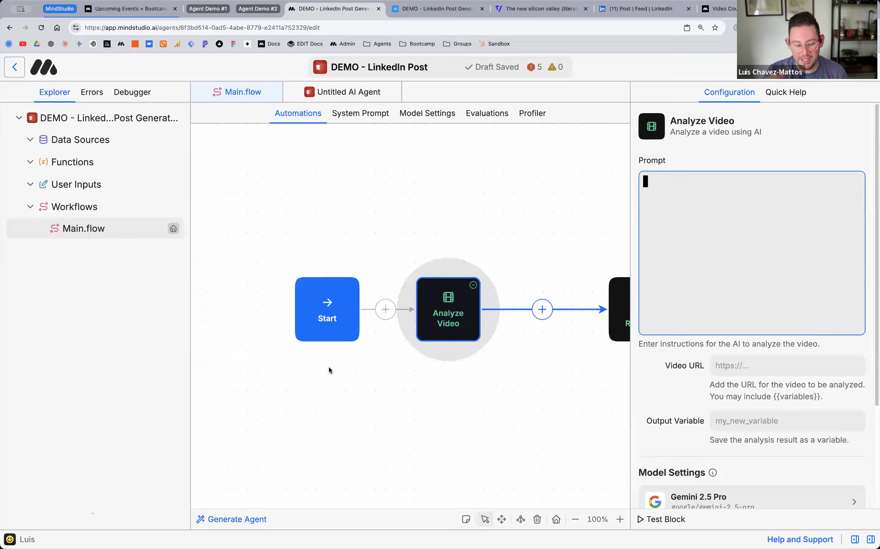
Step: Move Analyze Video above the main row and insert a Generate Text block between it and Start, placed below Analyze Video
drag(336, 309, 219, 319)
drag(459, 318, 444, 217)
click(321, 259)
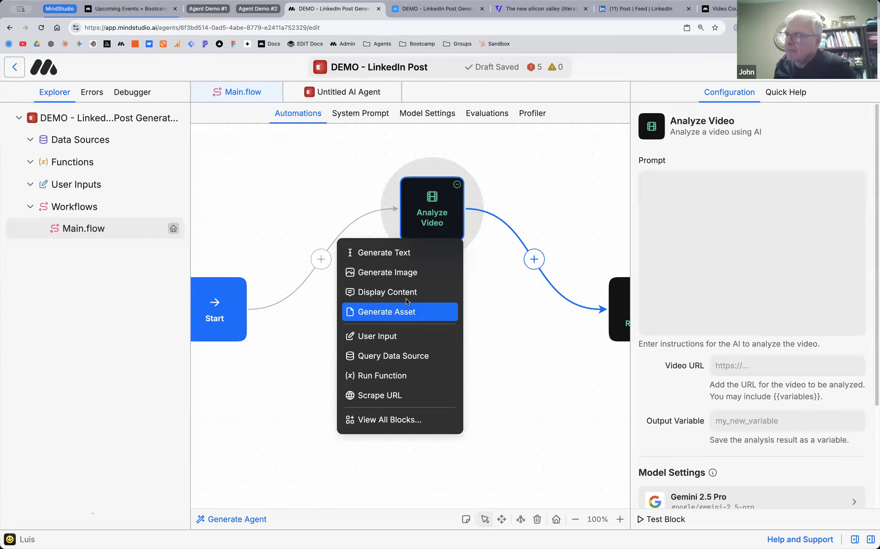
click(402, 254)
drag(338, 269, 386, 320)
Step: Insert a User Input block between Start and the new Generate Text block
click(258, 310)
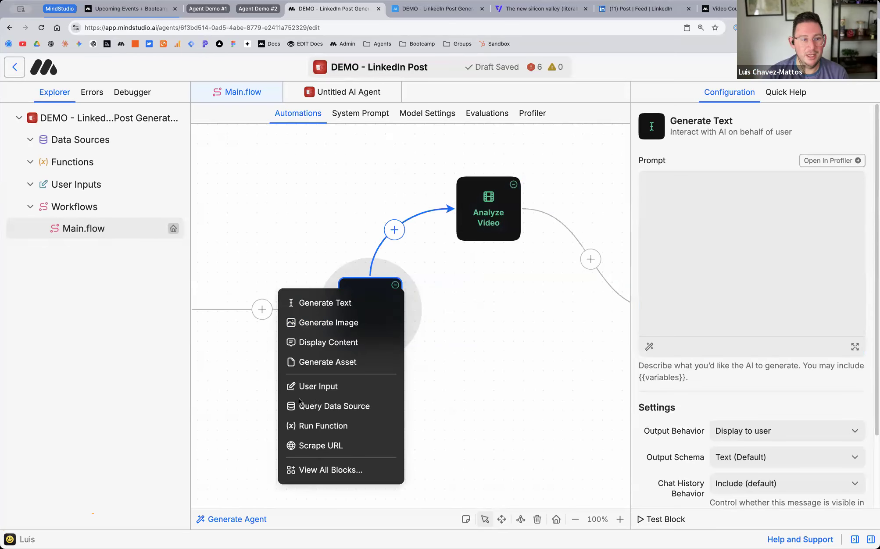
click(333, 387)
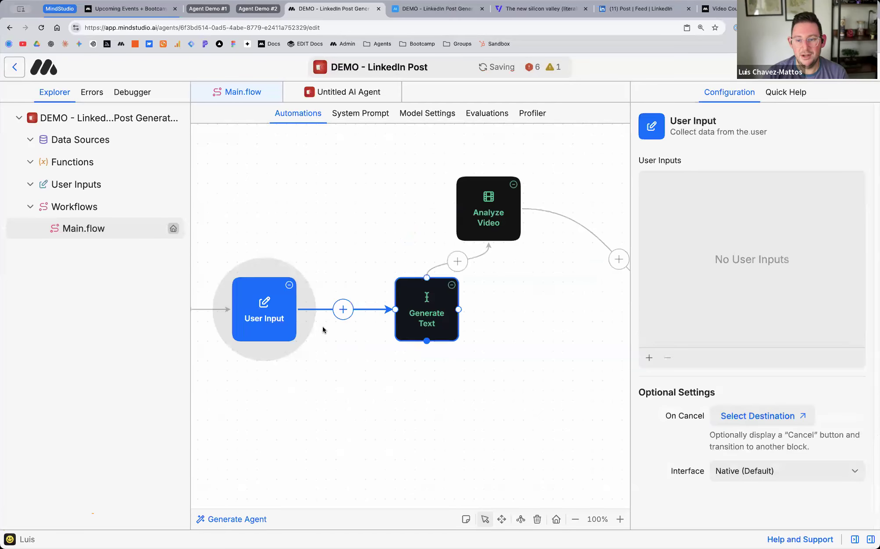
Step: Create a new user input for the User Input block and set its type to Upload File
click(650, 357)
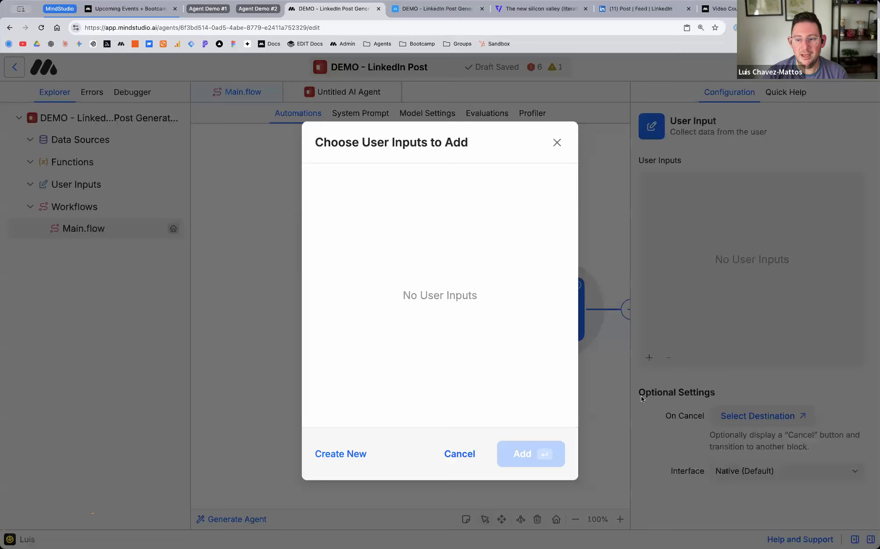
click(351, 454)
click(358, 180)
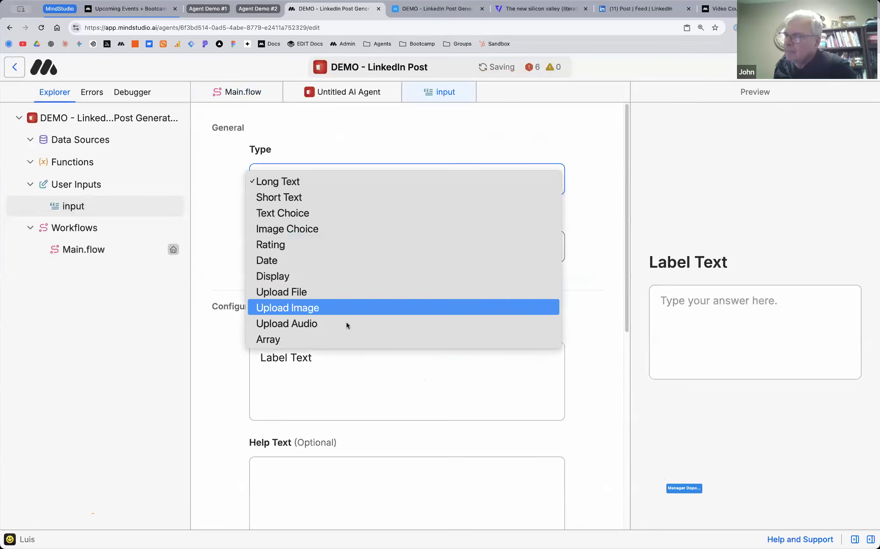
click(323, 293)
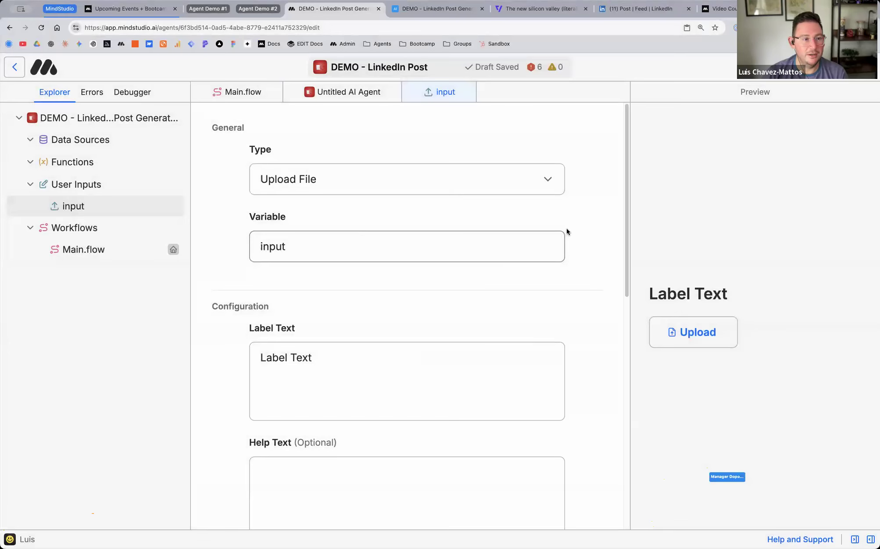
Step: Return to Main.flow and move the User Input and Generate Text blocks closer to Start, keeping them in one row
click(267, 95)
scroll(336, 335, left, 5)
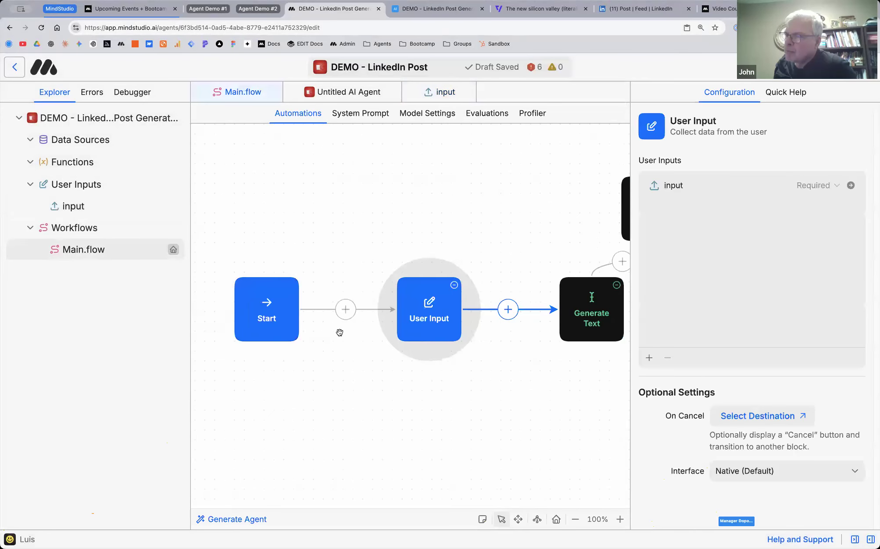
drag(406, 311, 315, 309)
drag(579, 297, 311, 310)
scroll(439, 322, right, 2)
scroll(437, 323, right, 3)
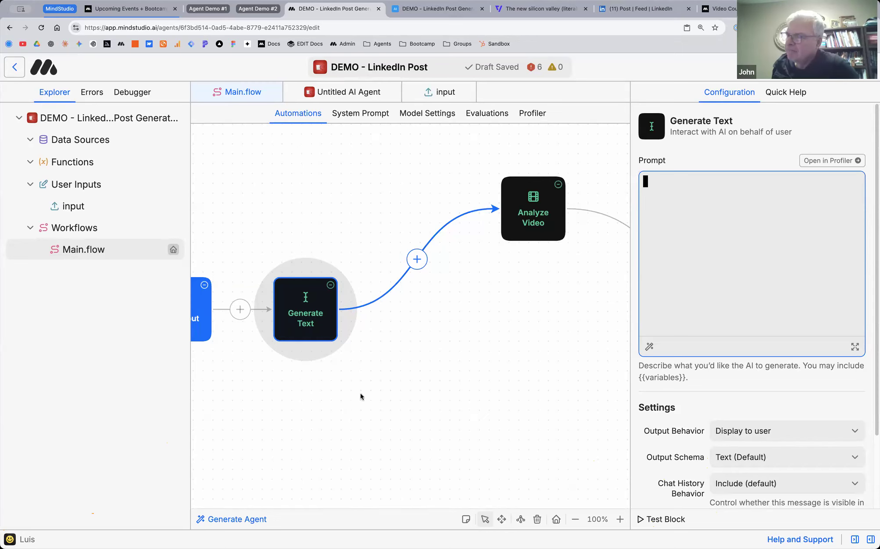
Step: Examine the workflow sequence from Start through User Input and Generate Text
scroll(360, 393, down, 3)
scroll(360, 392, left, 4)
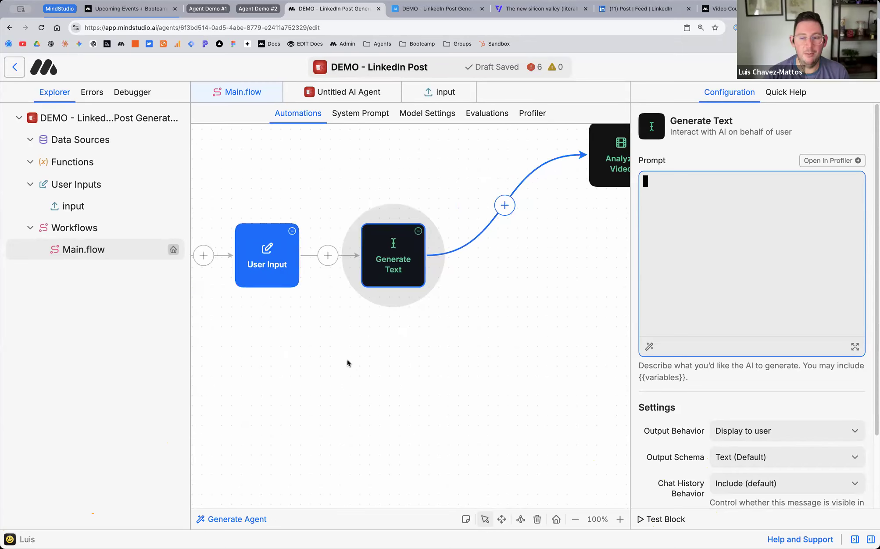
scroll(348, 362, left, 4)
scroll(348, 359, left, 5)
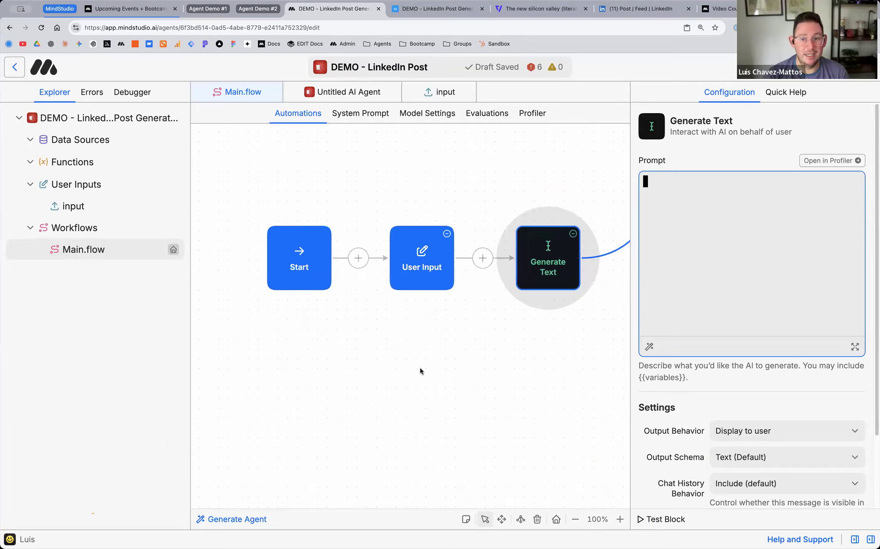
scroll(436, 356, right, 4)
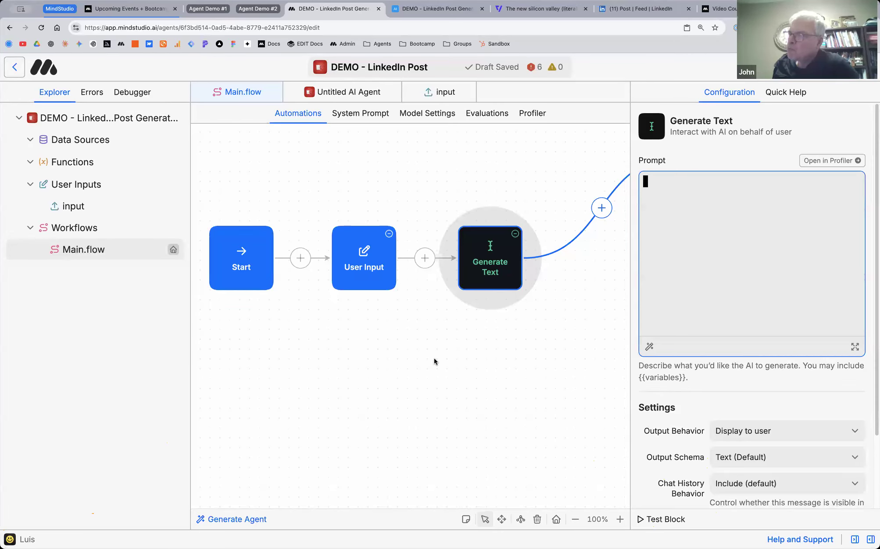
scroll(412, 313, up, 2)
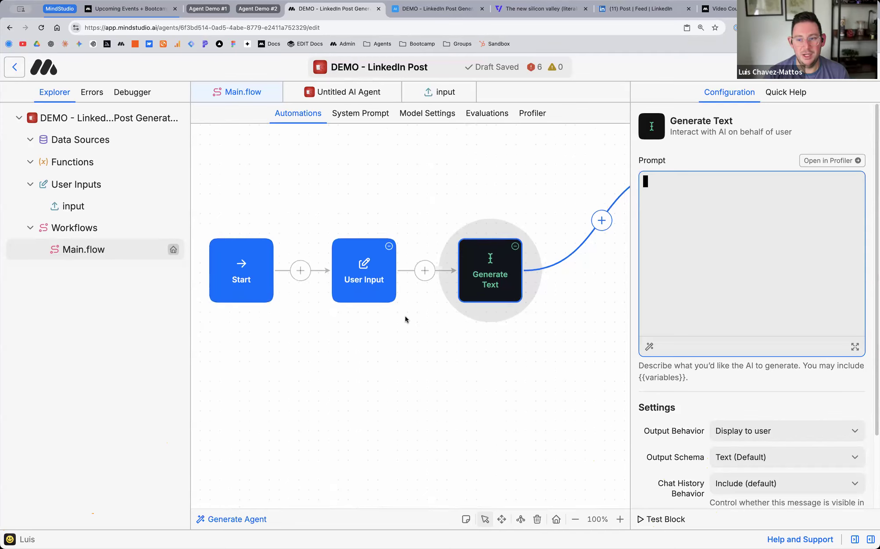
scroll(406, 316, up, 5)
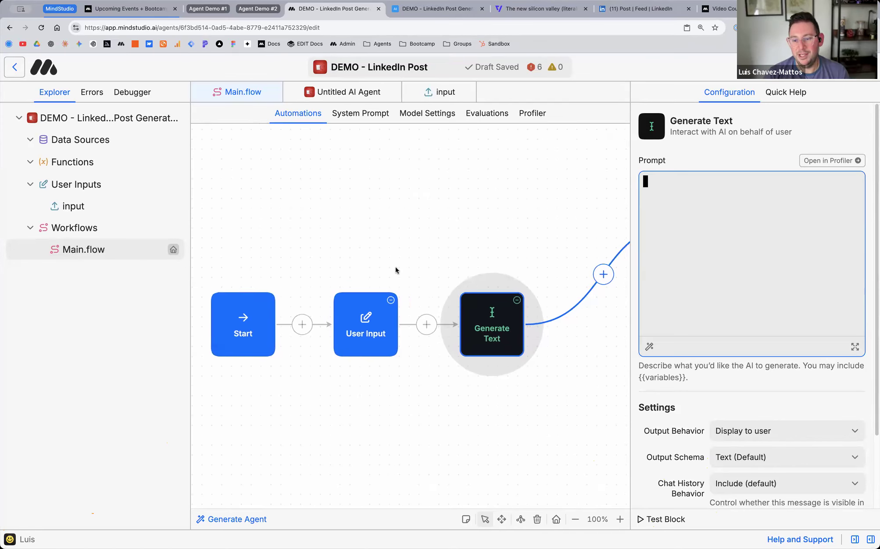
scroll(395, 271, right, 6)
scroll(396, 269, left, 6)
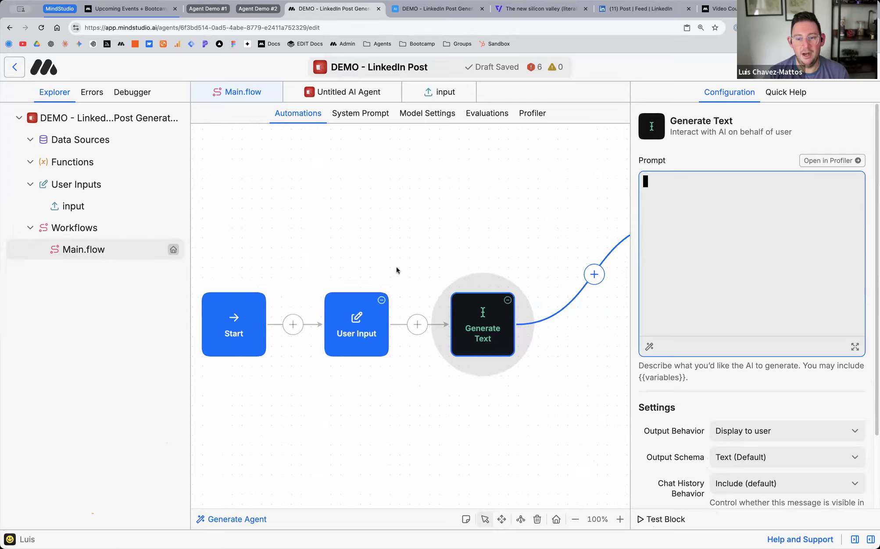
scroll(396, 270, up, 2)
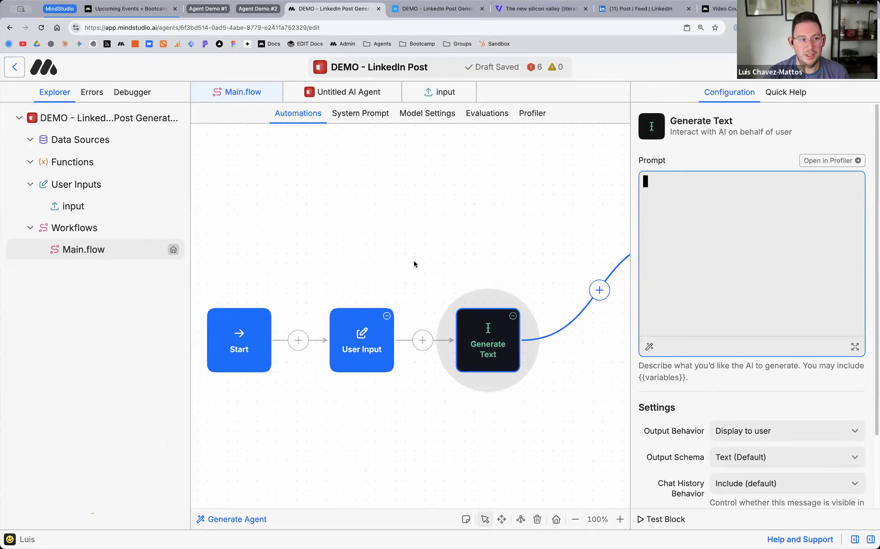
Step: Move the Analyze Video block down into the main row, directly after Generate Text
click(490, 260)
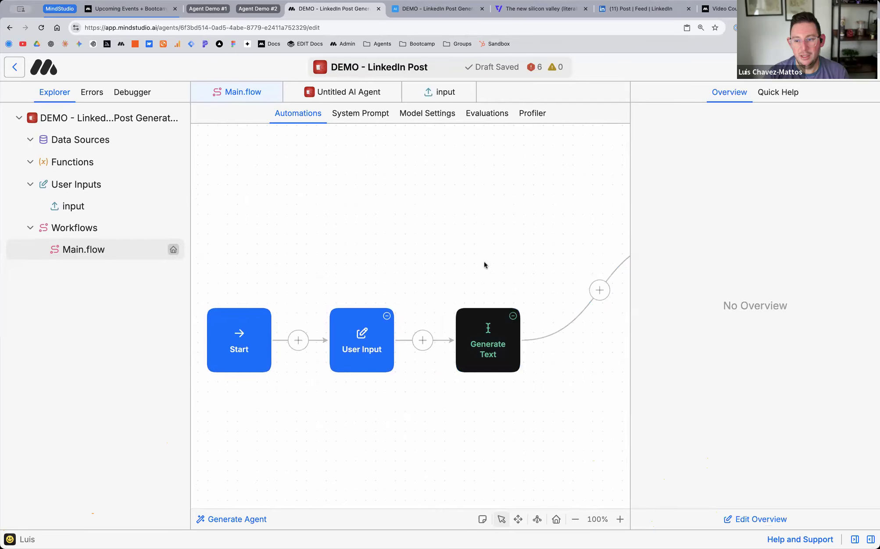
scroll(479, 264, right, 8)
drag(596, 241, 500, 337)
Step: Review the straightened row of blocks from User Input through Analyze Video to HTTP Request
scroll(478, 263, right, 15)
scroll(475, 336, left, 8)
scroll(437, 322, right, 14)
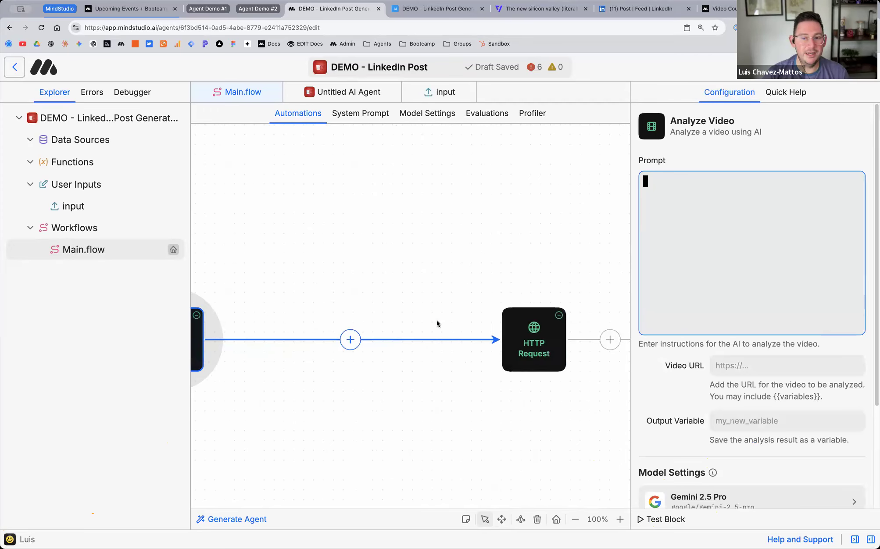
scroll(437, 320, left, 8)
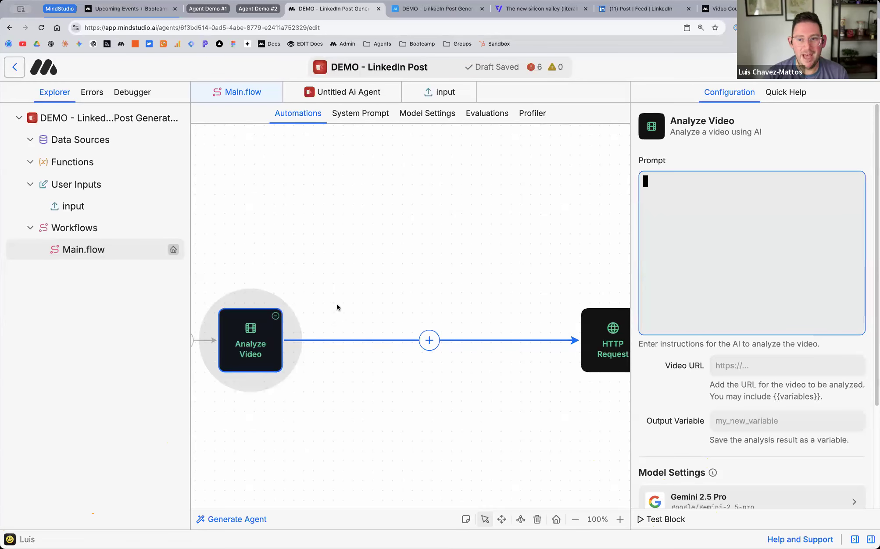
scroll(338, 303, left, 8)
scroll(344, 303, right, 2)
scroll(353, 312, down, 3)
scroll(350, 304, up, 1)
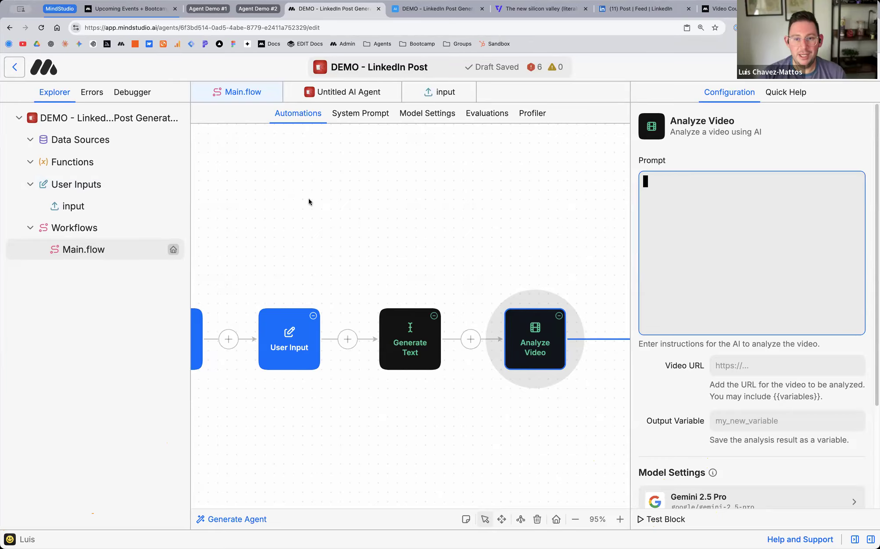
scroll(309, 199, left, 2)
Step: Leave the agent editor and open the Deep Research agent from the Ready to Use agents
click(34, 75)
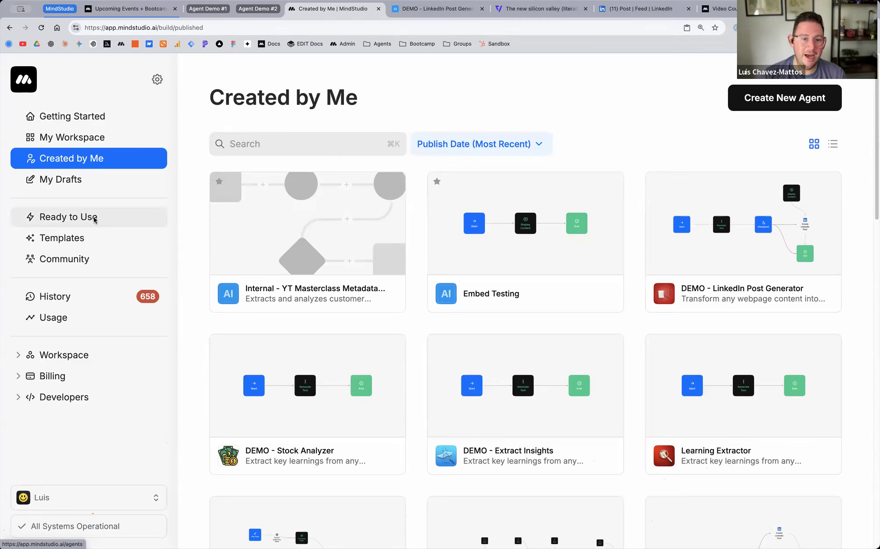
click(154, 231)
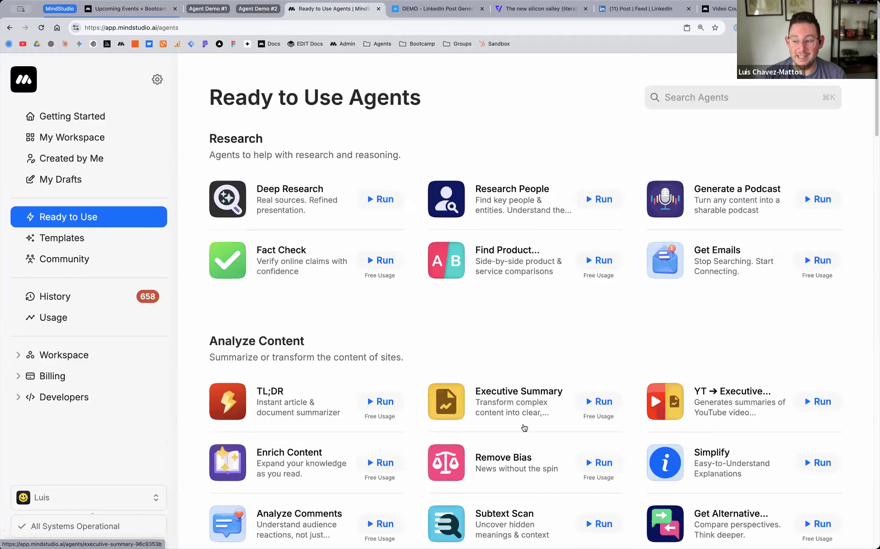
key(super+minus)
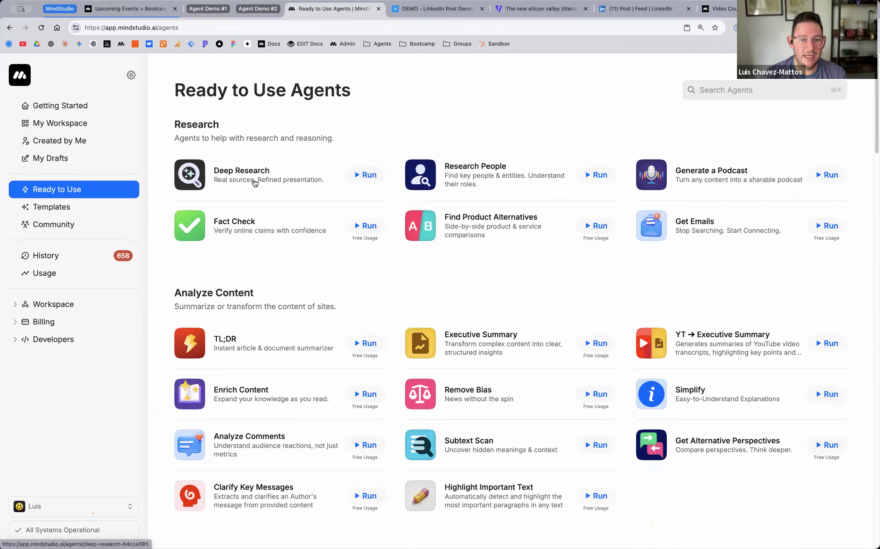
click(269, 176)
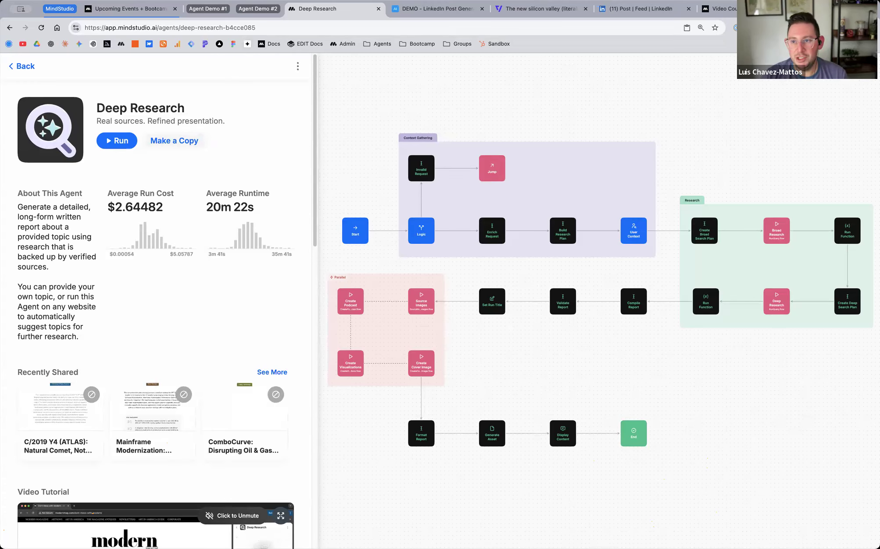
Step: Open a new browser tab and close the demo, article, LinkedIn and Video Courses tabs beside Deep Research
key(super+t)
click(437, 9)
click(437, 8)
click(437, 9)
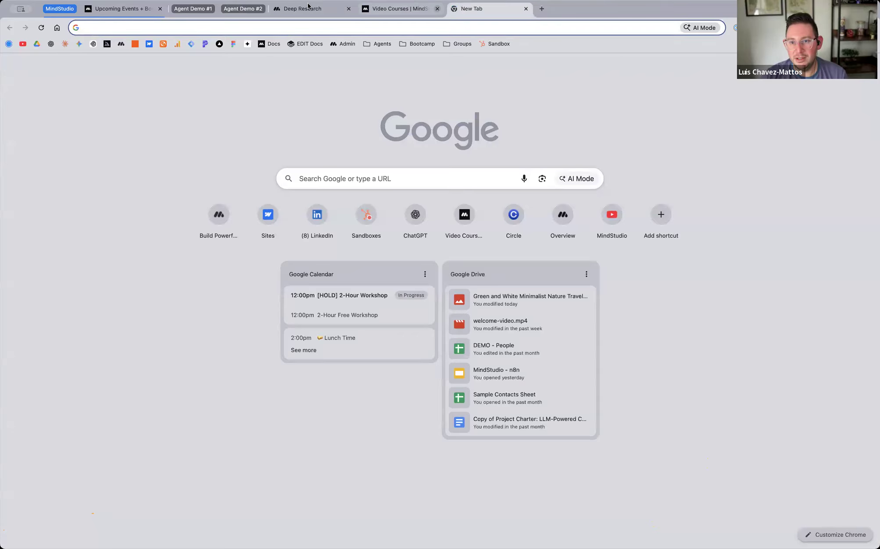
click(438, 9)
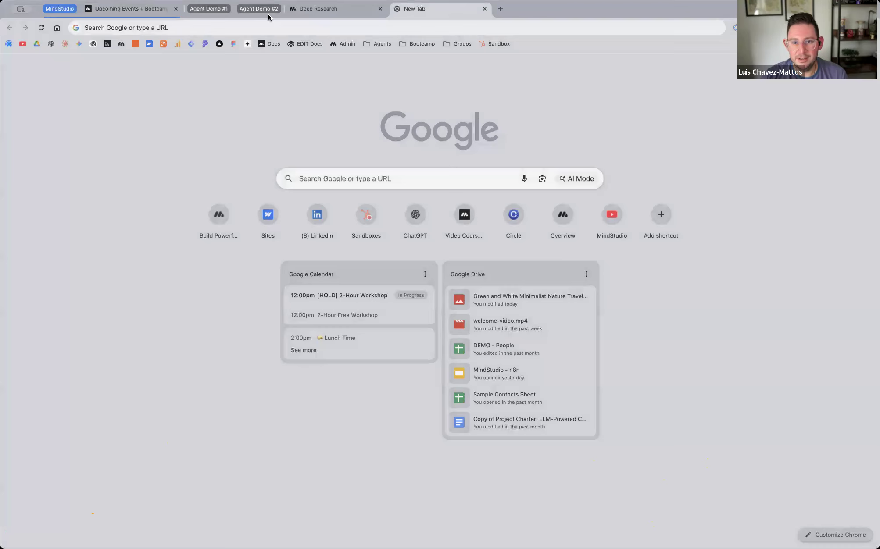
Step: Load the MindStudio website in the new tab, enter the workspace and open the agent templates
click(121, 44)
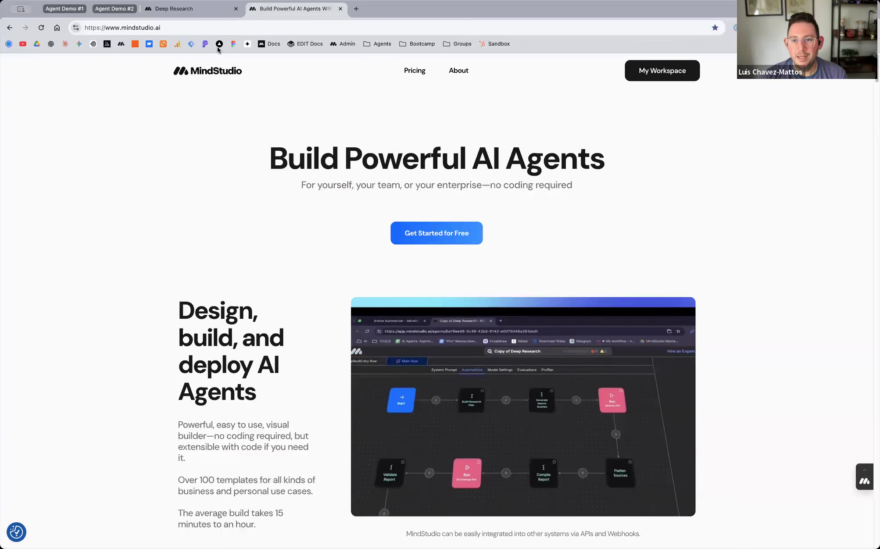
click(649, 73)
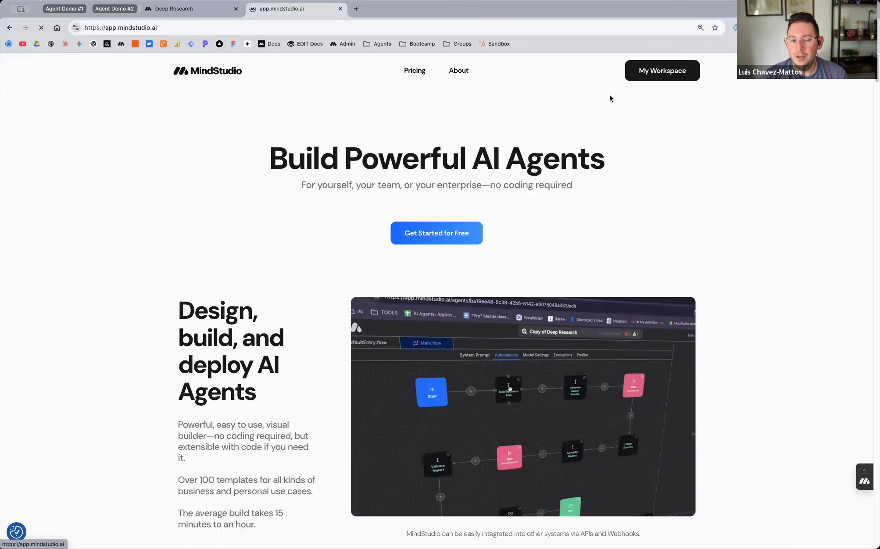
click(85, 209)
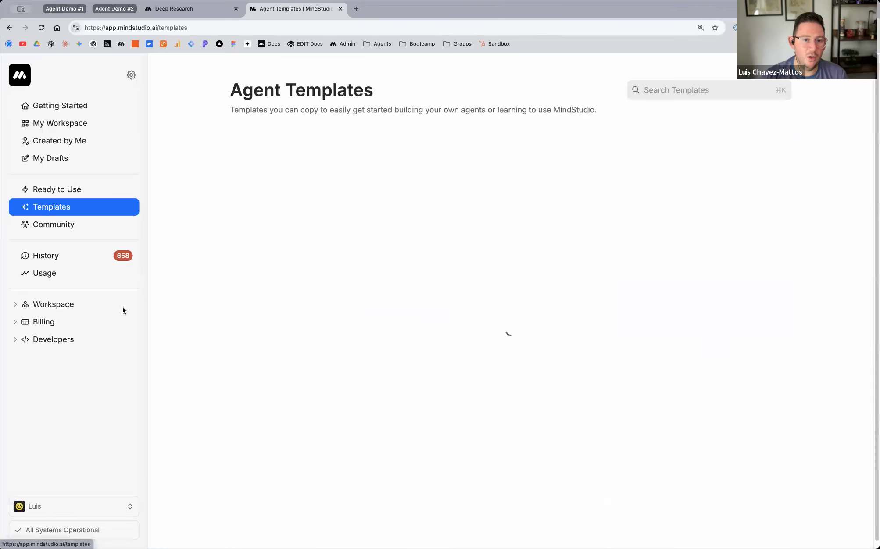
Step: Browse the agent templates in the Platform Basics, Video Generation and Writing categories
scroll(347, 264, down, 8)
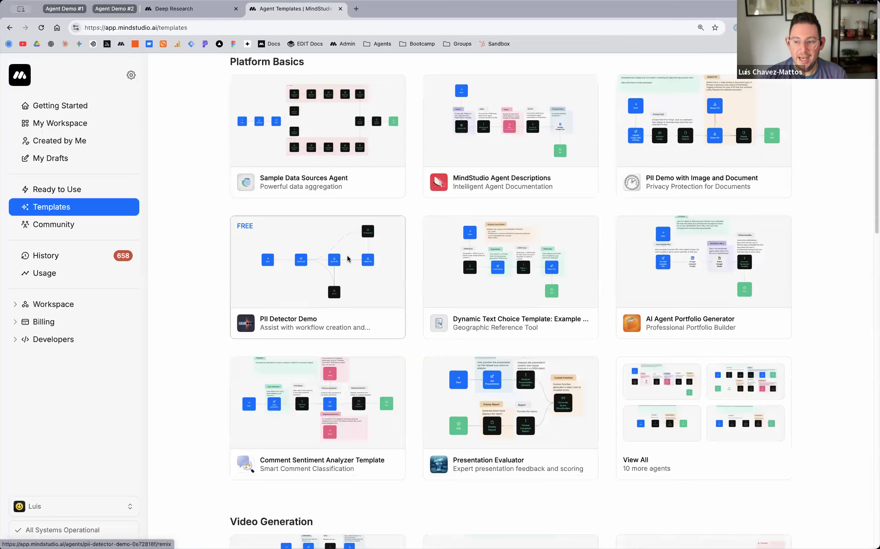
scroll(399, 224, up, 8)
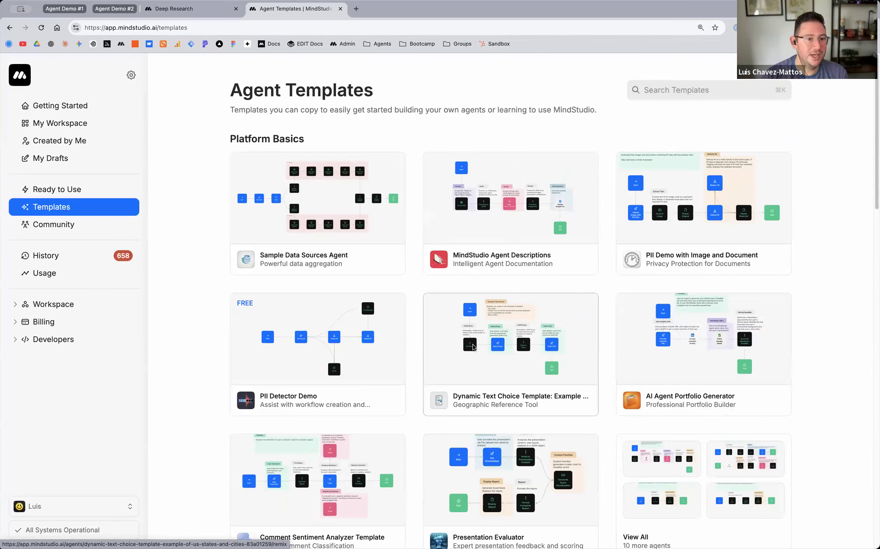
scroll(584, 259, down, 2)
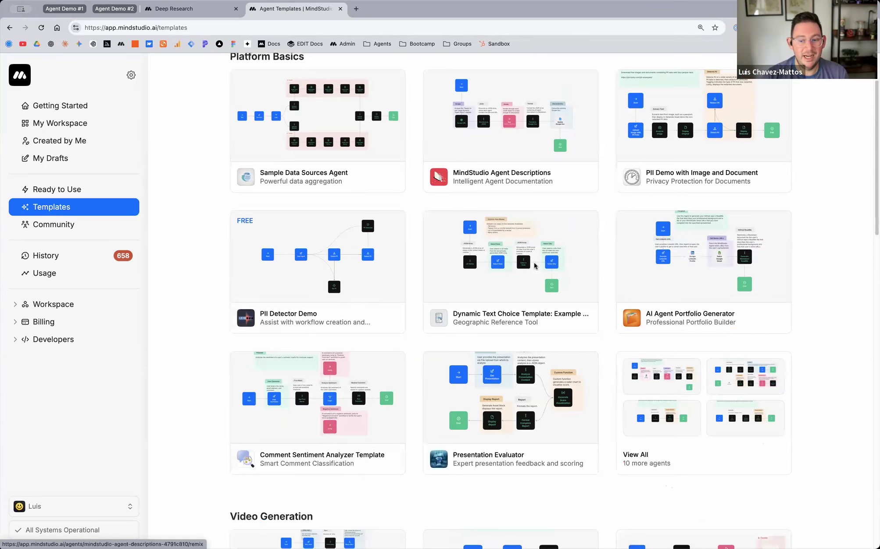
scroll(508, 225, down, 6)
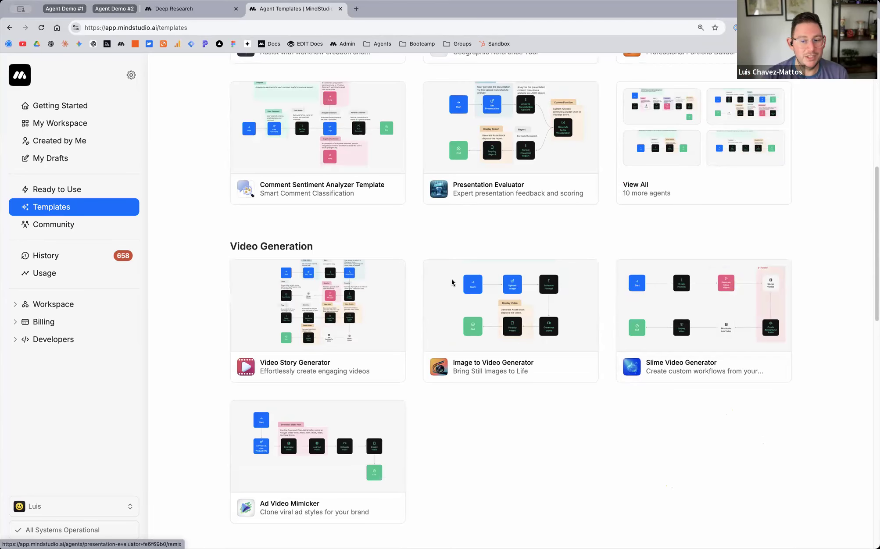
scroll(450, 273, down, 3)
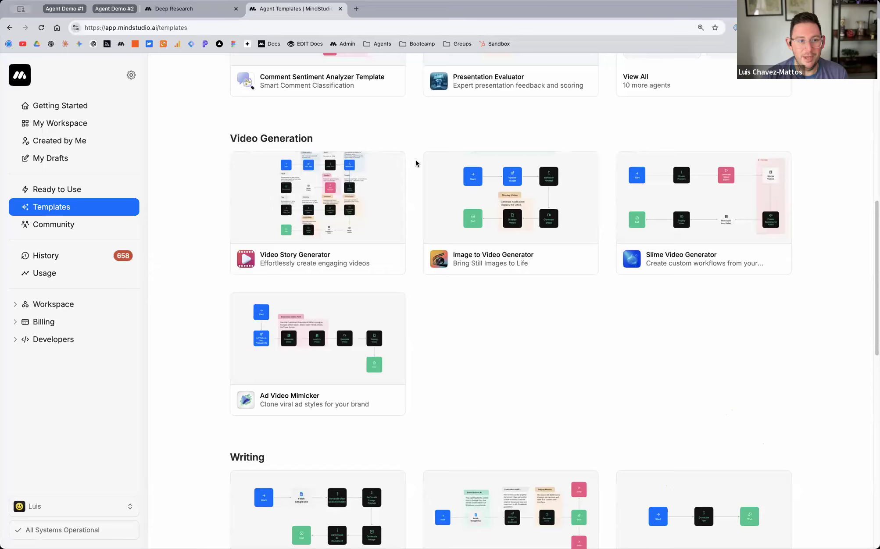
scroll(416, 165, up, 10)
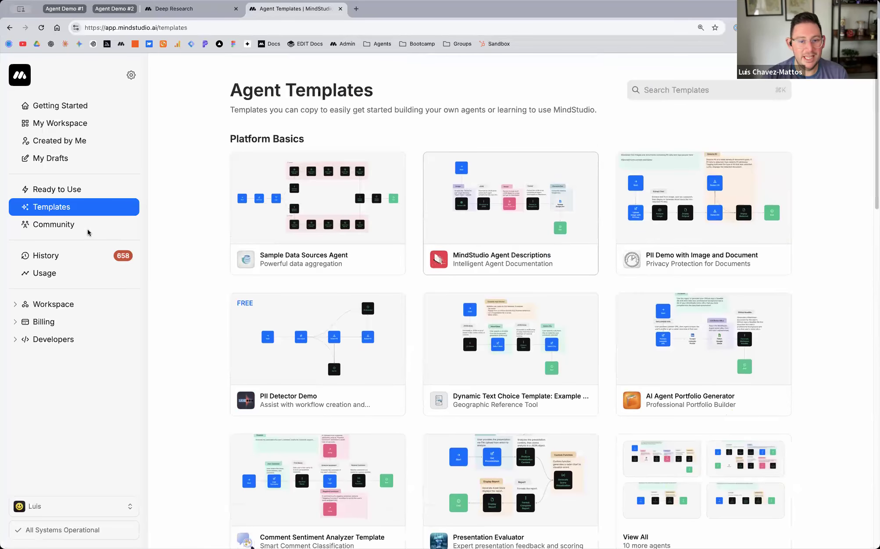
Step: Open the Community agents and browse the General Agents and Fun With Images categories
click(87, 229)
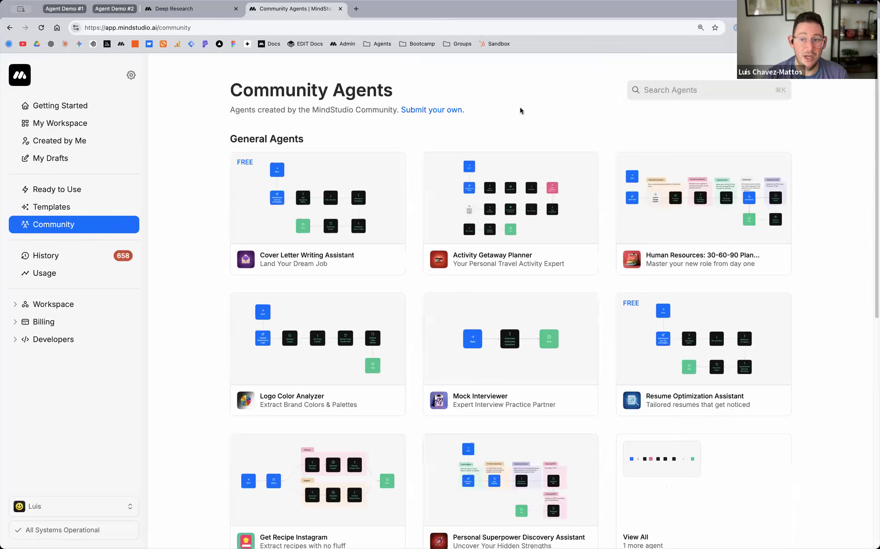
scroll(456, 143, down, 8)
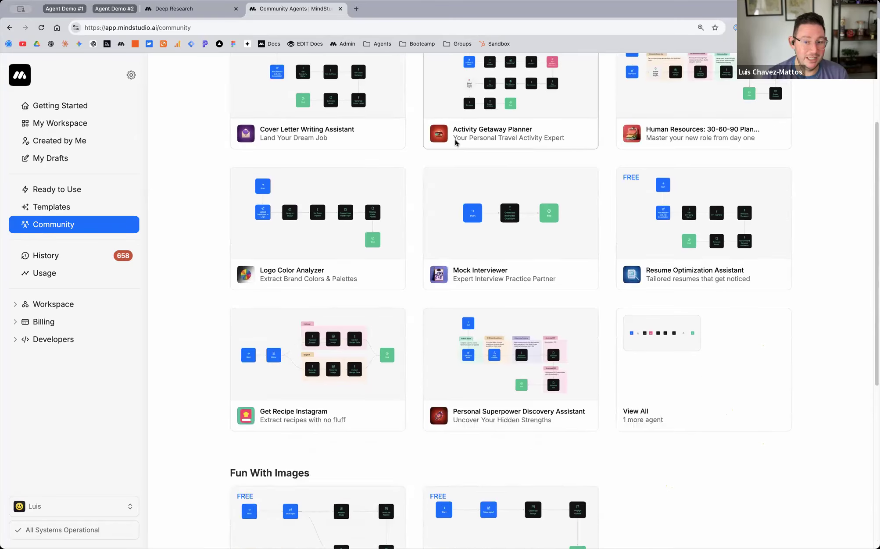
scroll(456, 143, up, 7)
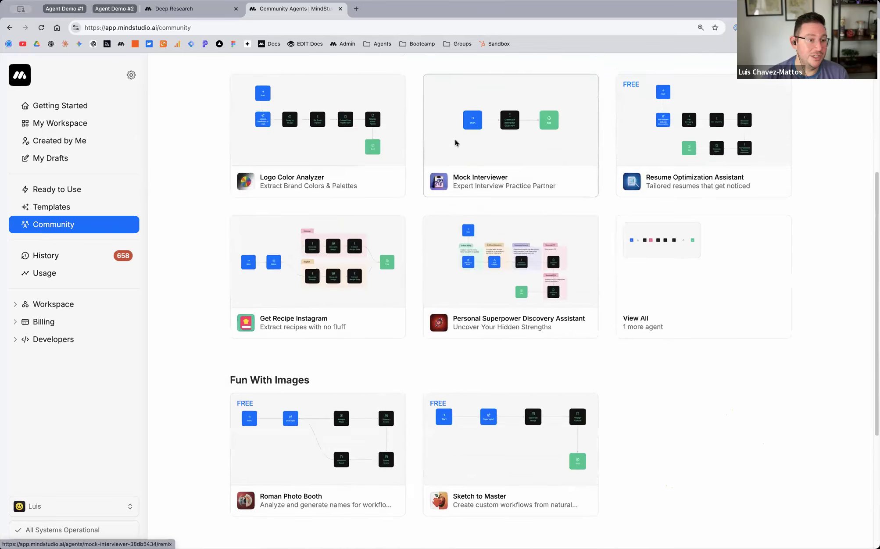
scroll(391, 210, up, 1)
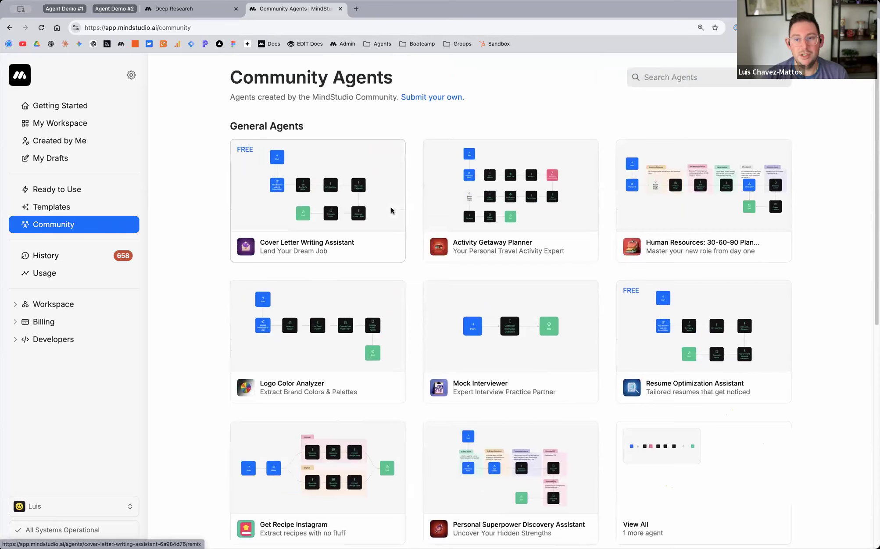
Step: Show the Ready to Use agents and return to the open Deep Research agent page
click(76, 190)
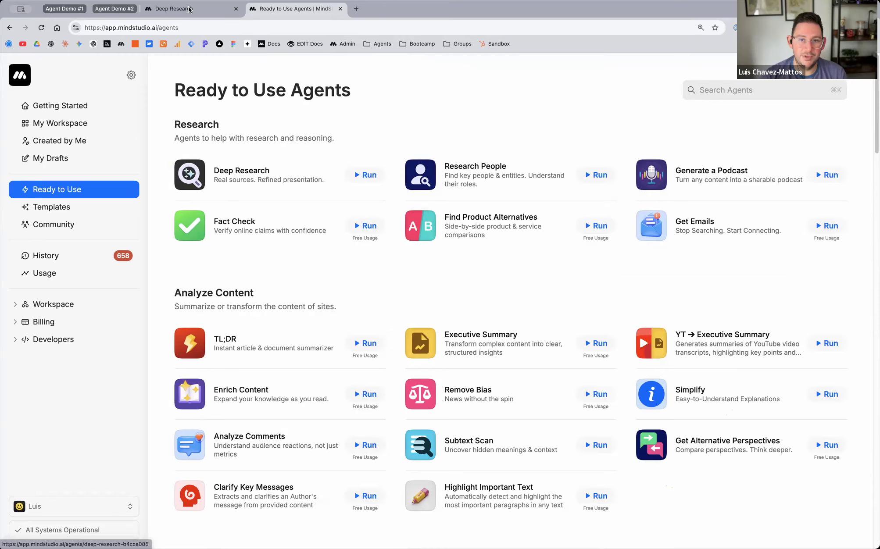
key(ctrl+shift+Tab)
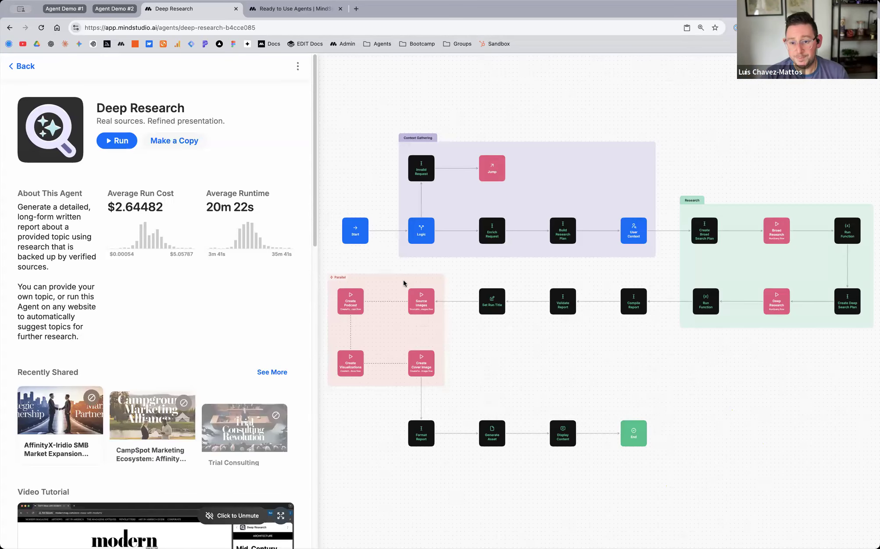
Step: Expand the recently shared Deep Research outputs and open the Mainframe Software Market Leaders report
scroll(188, 276, down, 3)
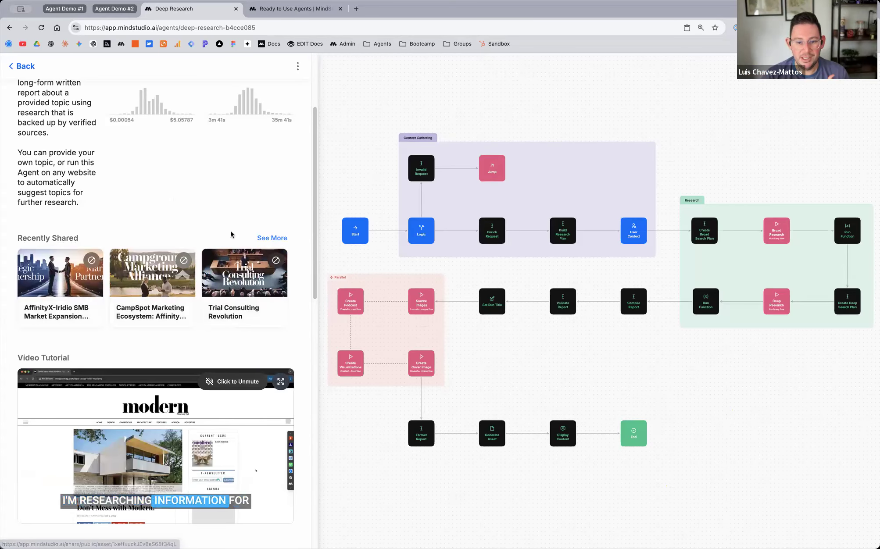
click(272, 238)
scroll(154, 307, down, 10)
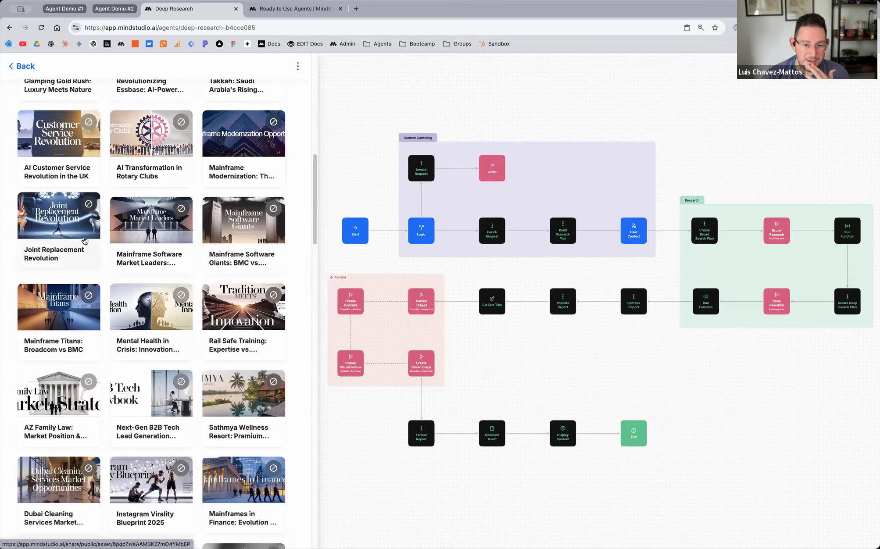
click(144, 248)
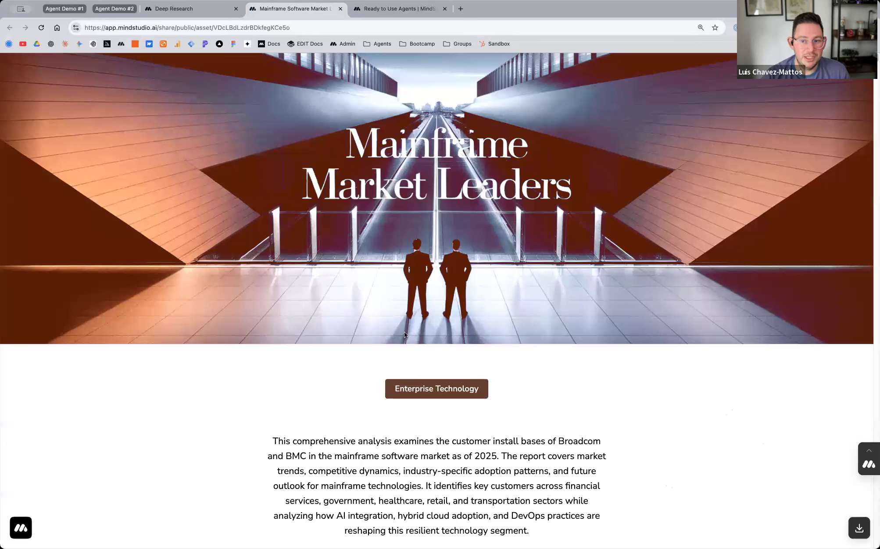
Step: Review the report's introduction, takeaways, overview, market landscape chart and key industry trends
scroll(530, 296, down, 5)
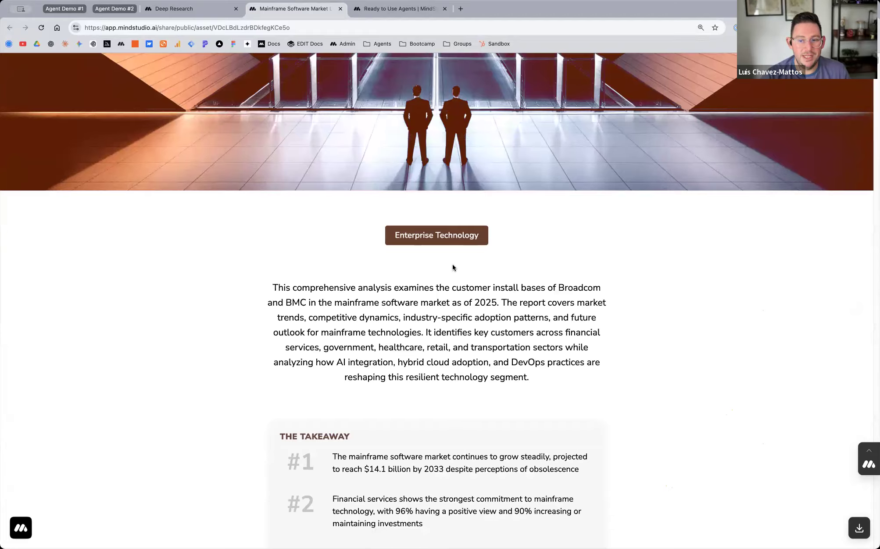
scroll(491, 308, down, 8)
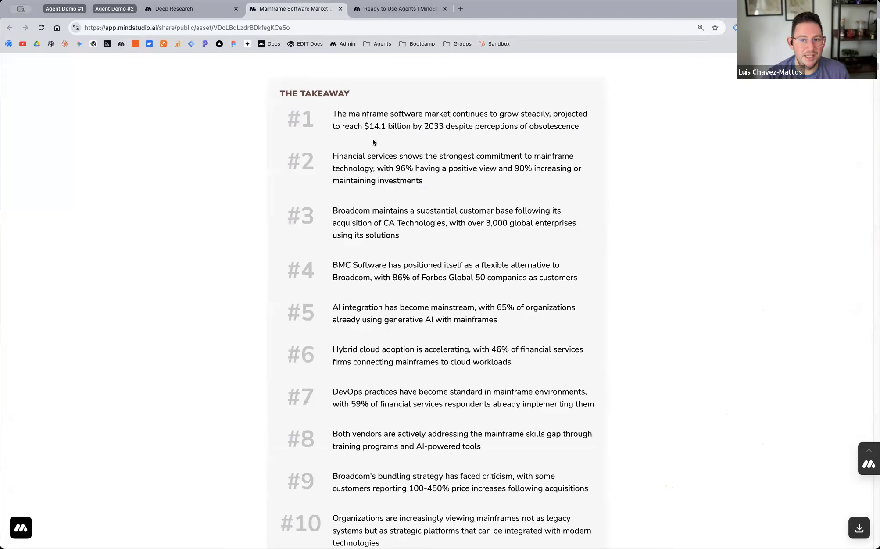
scroll(518, 307, down, 1)
scroll(527, 345, down, 11)
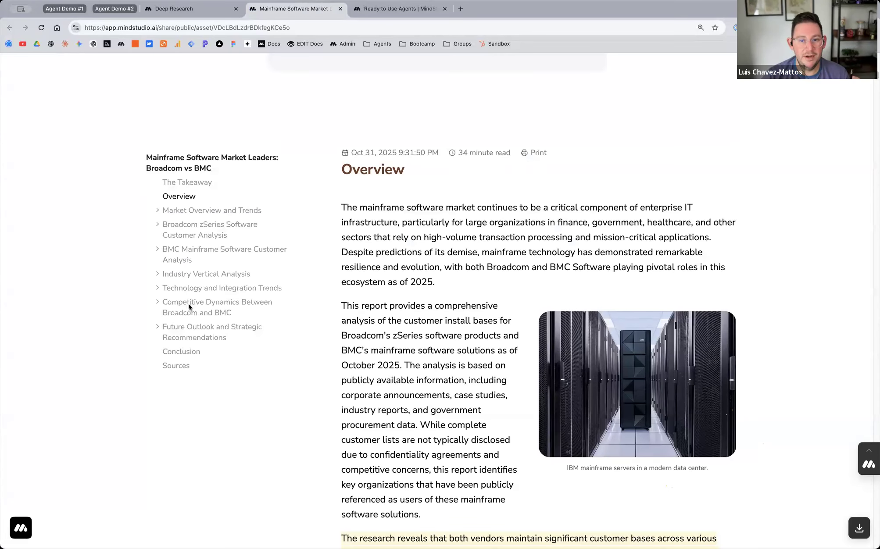
scroll(462, 209, down, 6)
scroll(461, 210, down, 10)
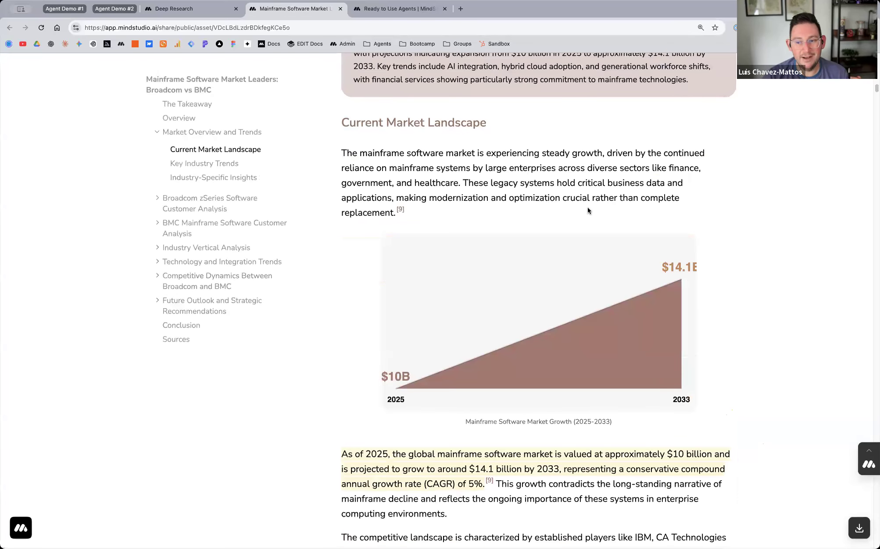
scroll(595, 188, down, 13)
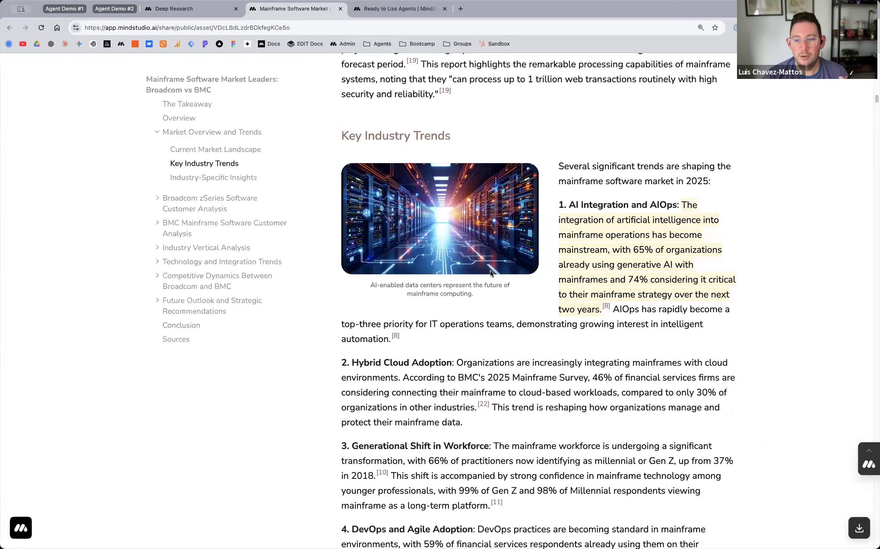
scroll(445, 285, down, 6)
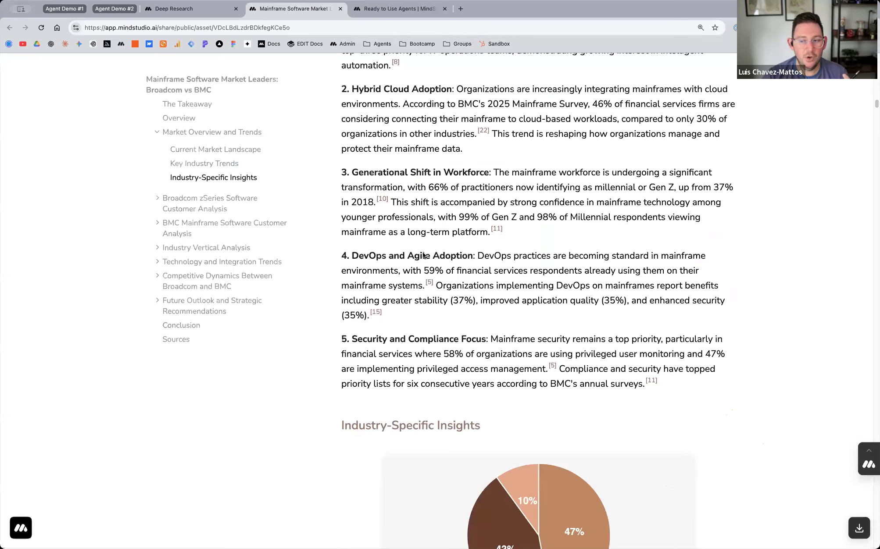
Step: Review the Broadcom and BMC customer analyses and continue to the DevOps and Agile Methodologies section
scroll(423, 255, down, 15)
scroll(423, 257, down, 5)
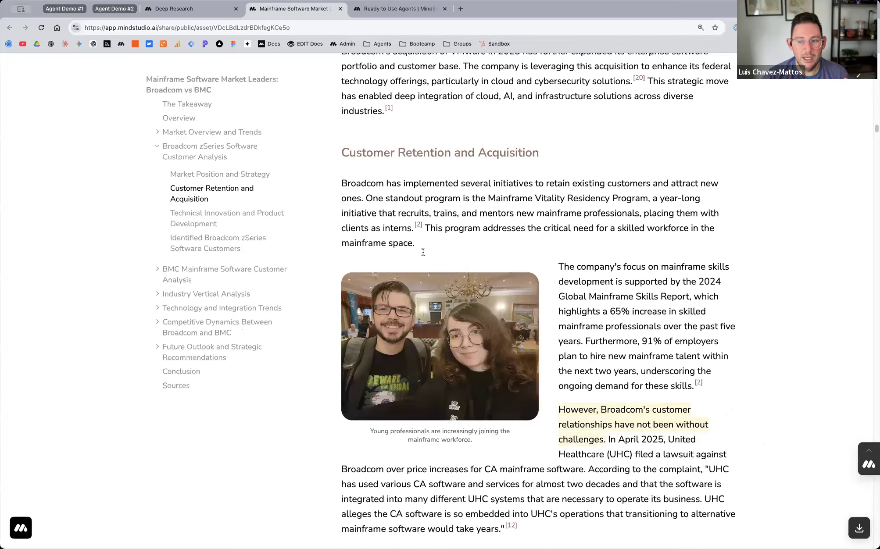
scroll(423, 252, down, 8)
scroll(424, 252, down, 15)
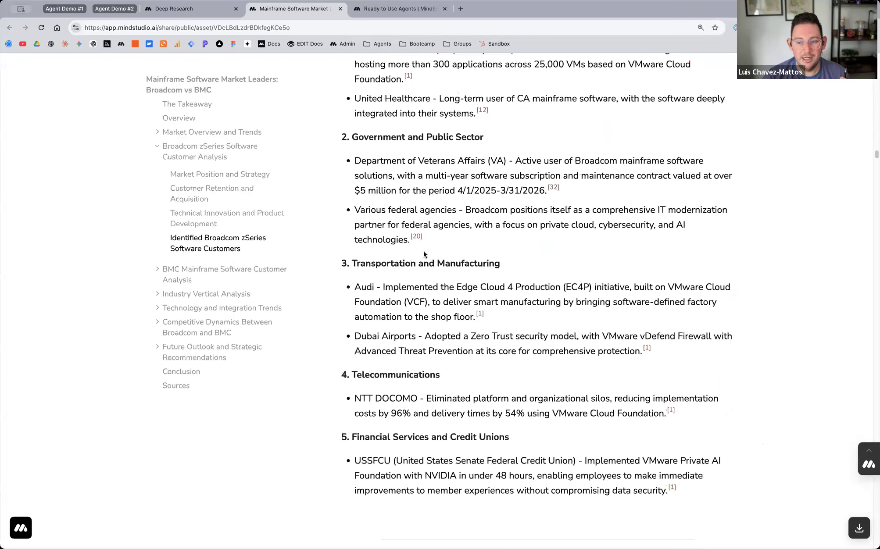
scroll(423, 251, down, 5)
scroll(423, 251, down, 10)
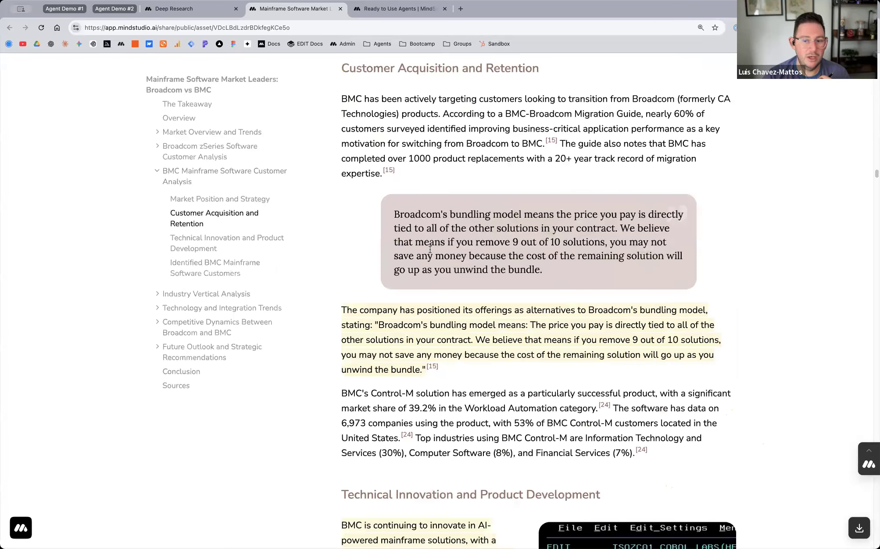
scroll(430, 249, down, 15)
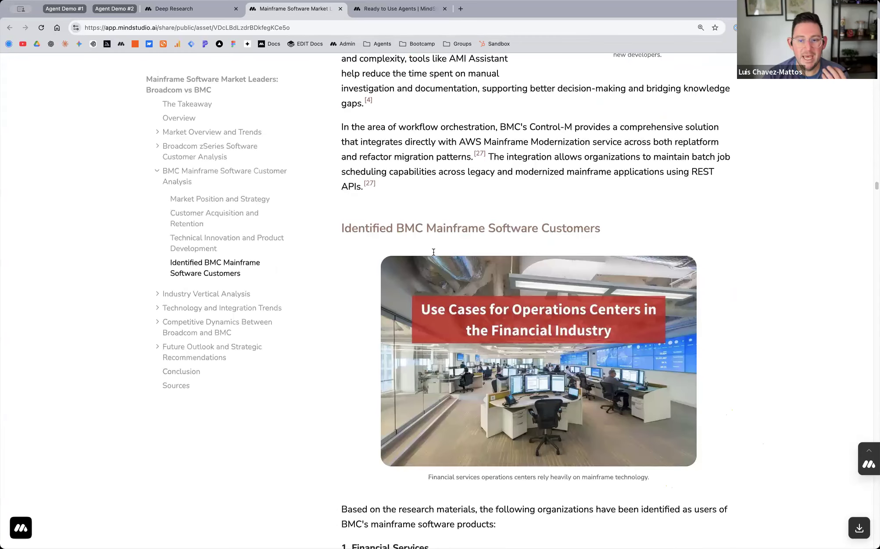
scroll(433, 252, down, 20)
scroll(435, 258, down, 20)
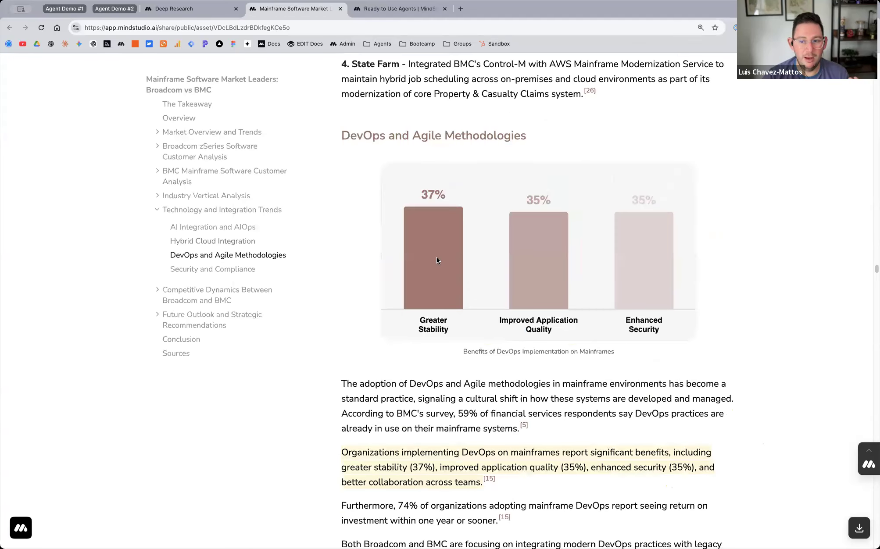
Step: Review the report's competitive dynamics section and the cited source cards at its end
scroll(437, 261, down, 10)
scroll(436, 261, down, 20)
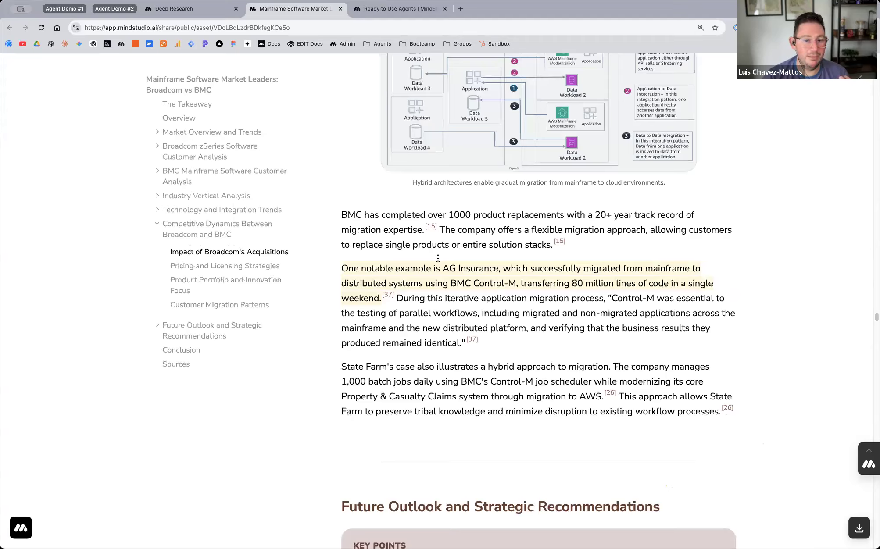
scroll(437, 261, down, 20)
scroll(276, 233, down, 15)
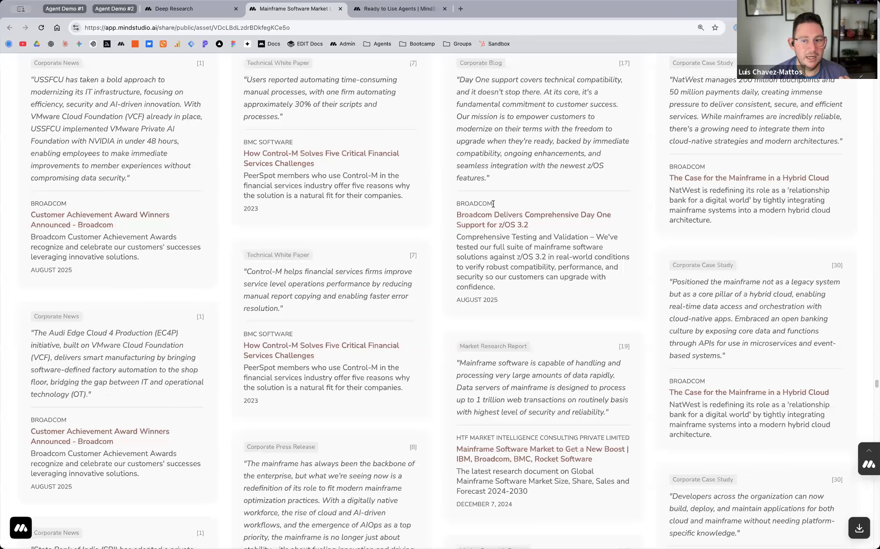
scroll(350, 282, up, 5)
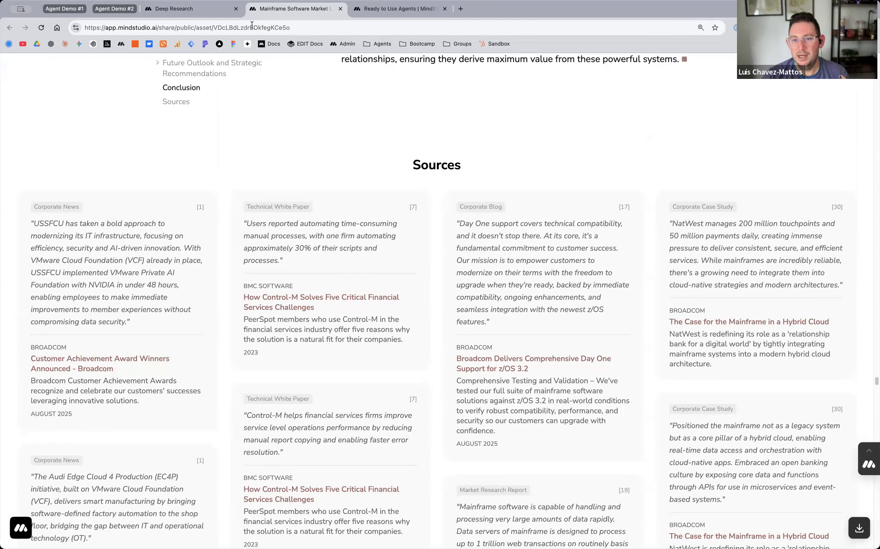
Step: Return to the Deep Research agent page and make a copy of the agent
key(ctrl+shift+Tab)
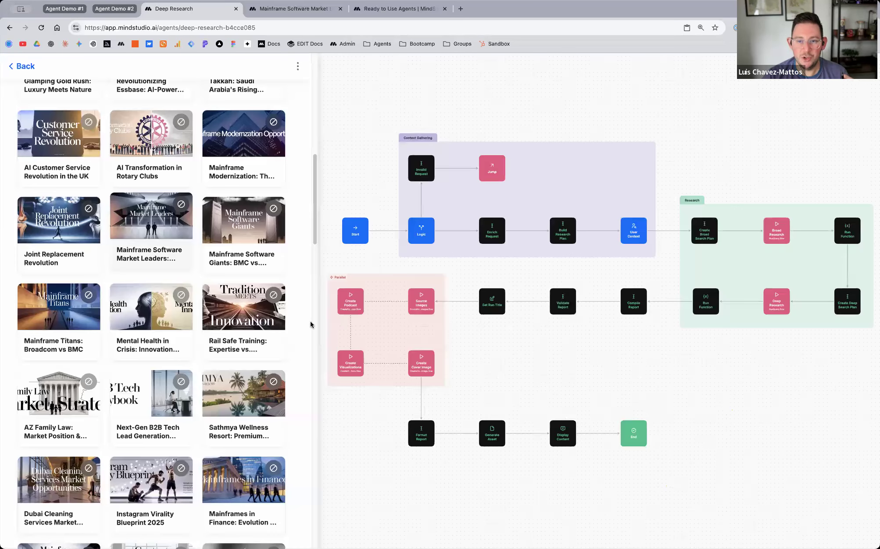
scroll(246, 221, up, 15)
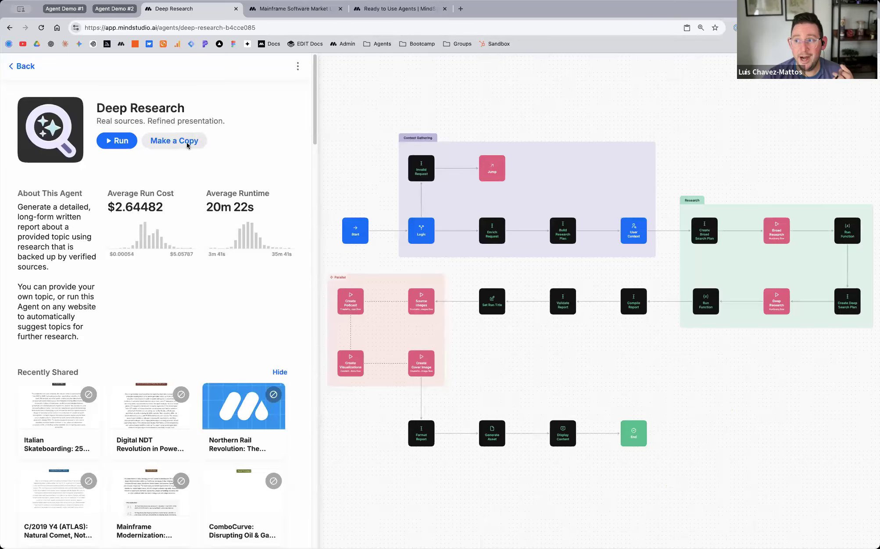
click(187, 141)
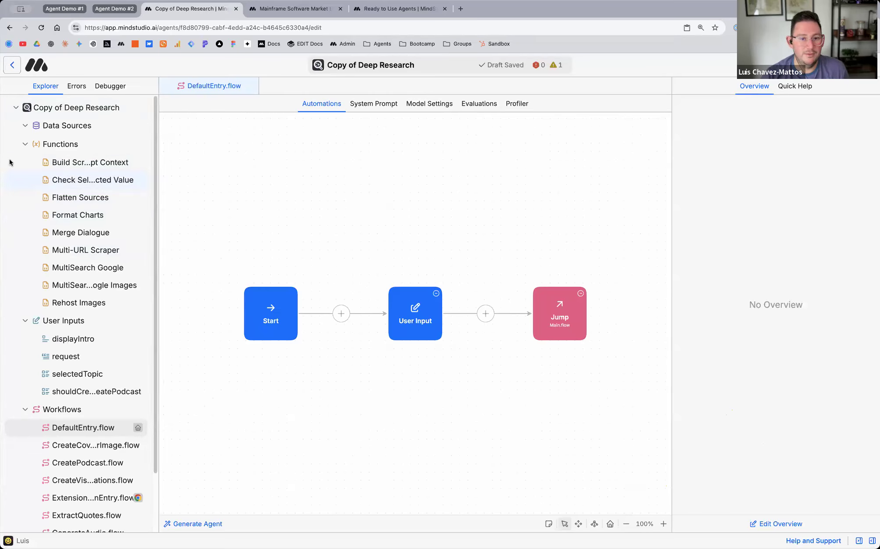
Step: Collapse the Functions folder of the copied agent and open the Main.flow workflow
click(24, 145)
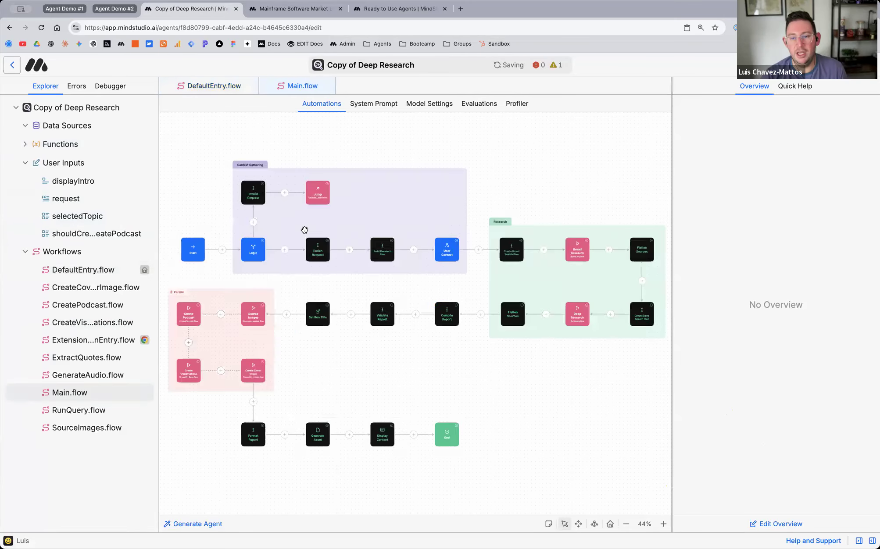
scroll(232, 219, up, 5)
scroll(231, 217, up, 5)
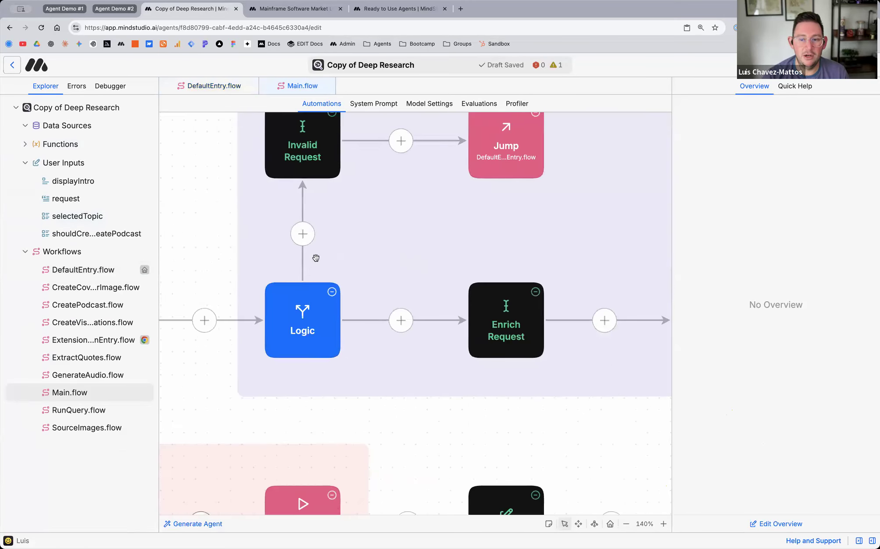
Step: Select the Start block in Main.flow and examine its settings and the path through Logic to Enrich Request
scroll(318, 258, left, 5)
scroll(319, 258, up, 3)
scroll(318, 258, down, 1)
scroll(319, 259, up, 3)
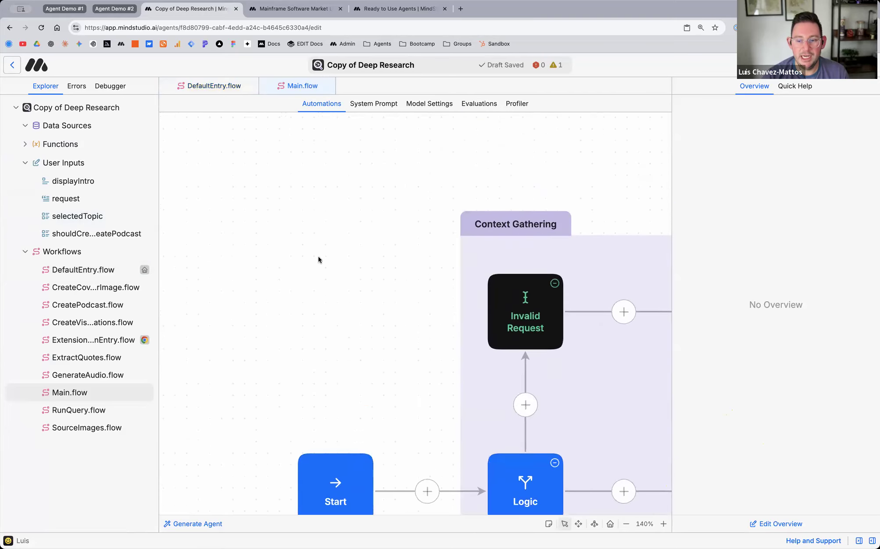
scroll(318, 259, down, 5)
click(318, 320)
scroll(318, 320, right, 8)
scroll(318, 320, right, 2)
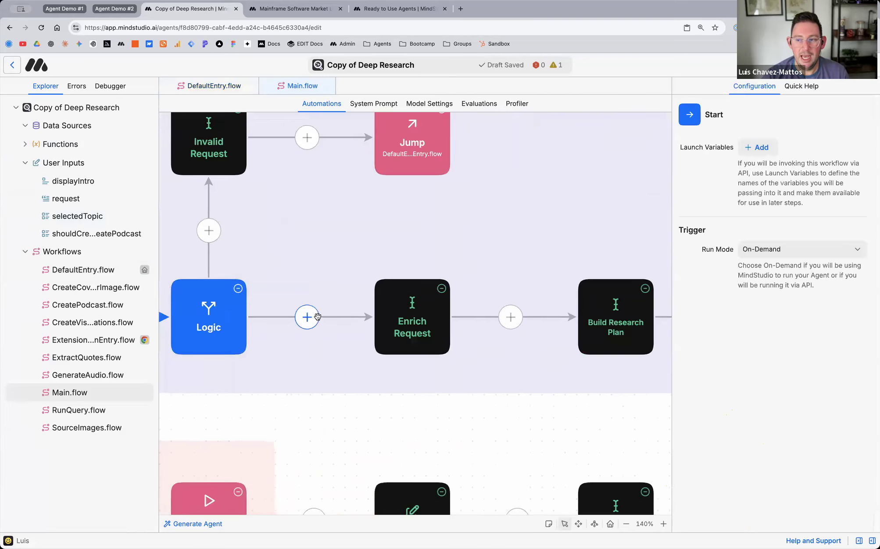
scroll(318, 320, left, 5)
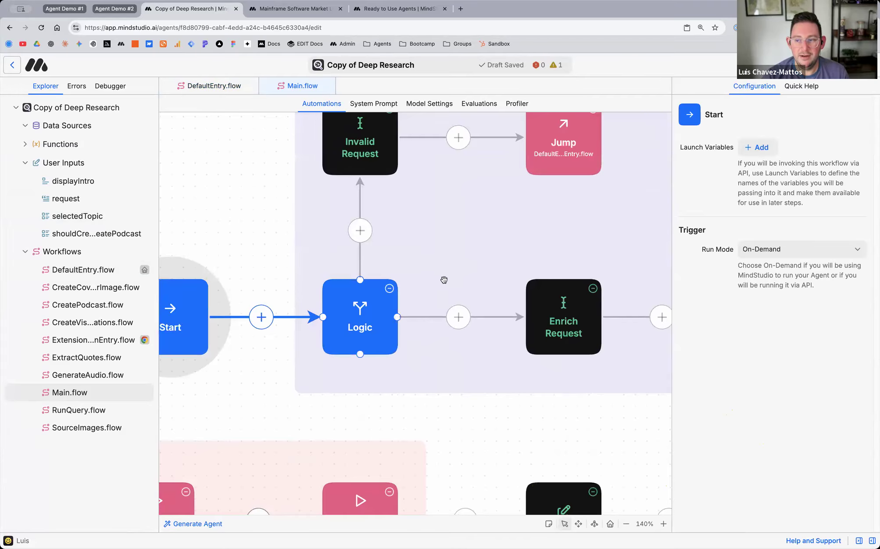
scroll(428, 284, left, 3)
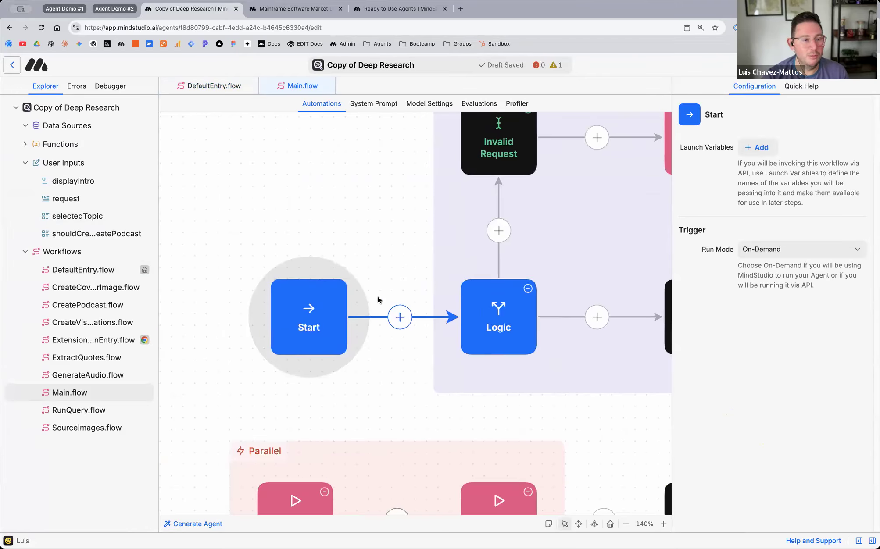
scroll(292, 279, right, 7)
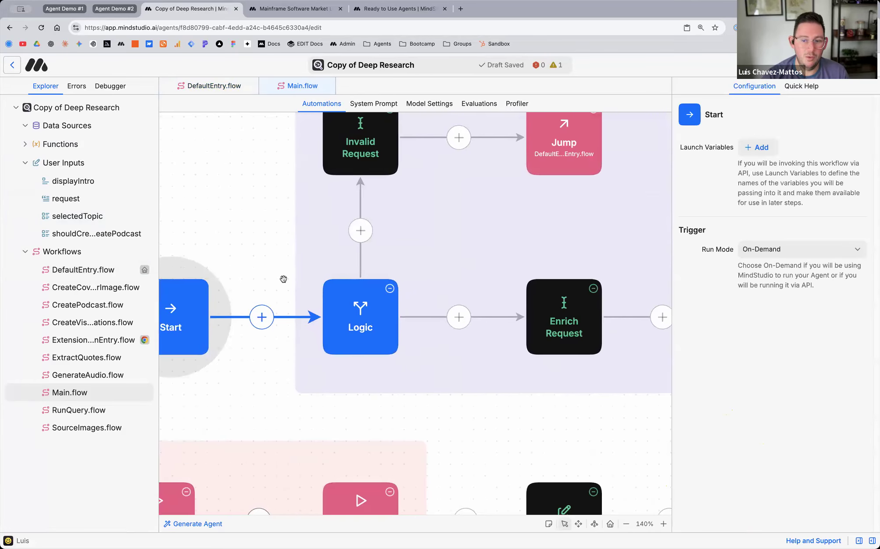
scroll(217, 320, left, 1)
scroll(217, 320, left, 2)
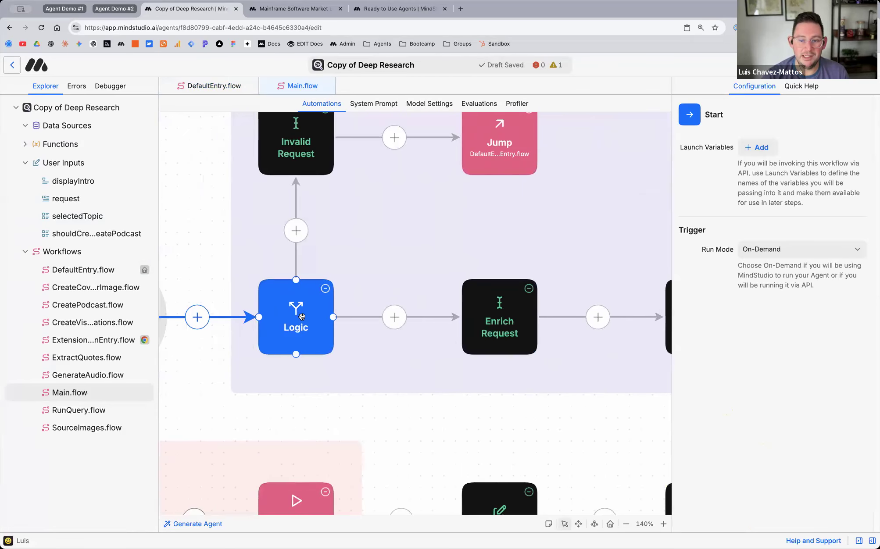
Step: Select the Logic block and examine its two conditions and the branches to Enrich Request and Invalid Request
click(293, 319)
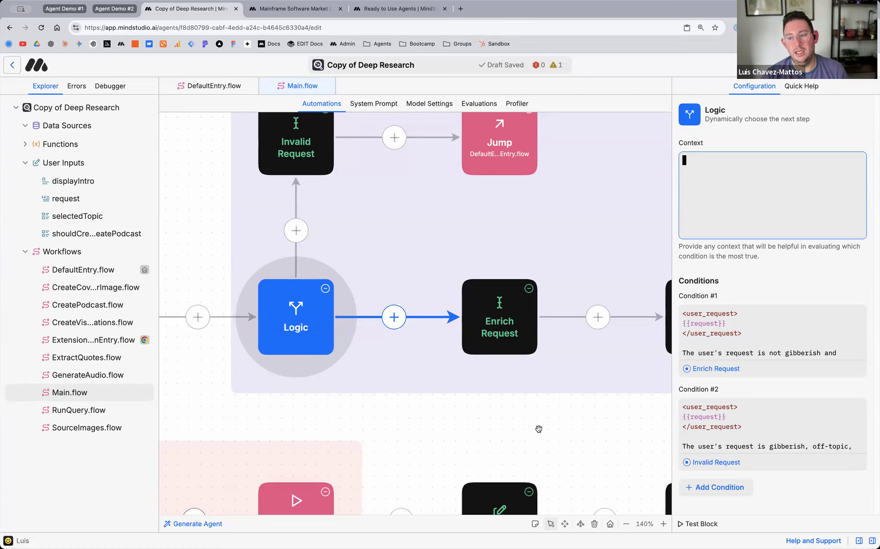
scroll(500, 371, up, 1)
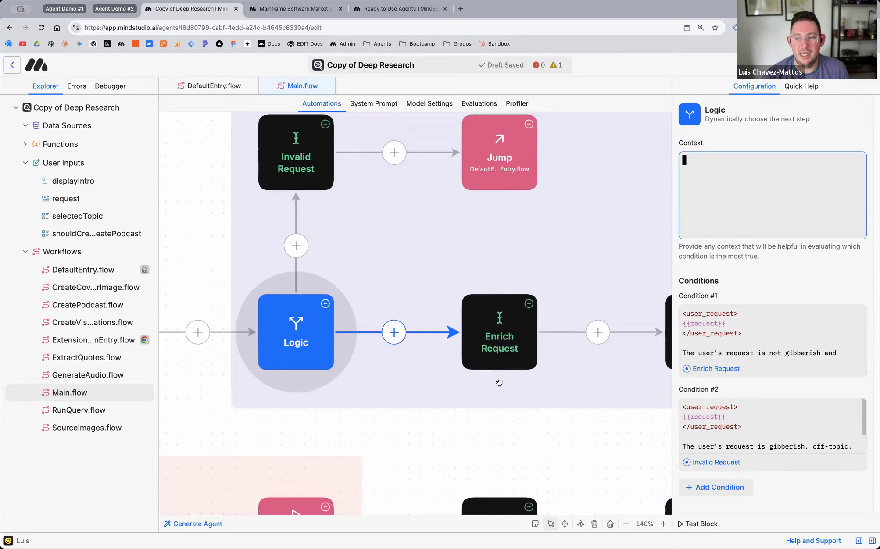
scroll(297, 261, up, 5)
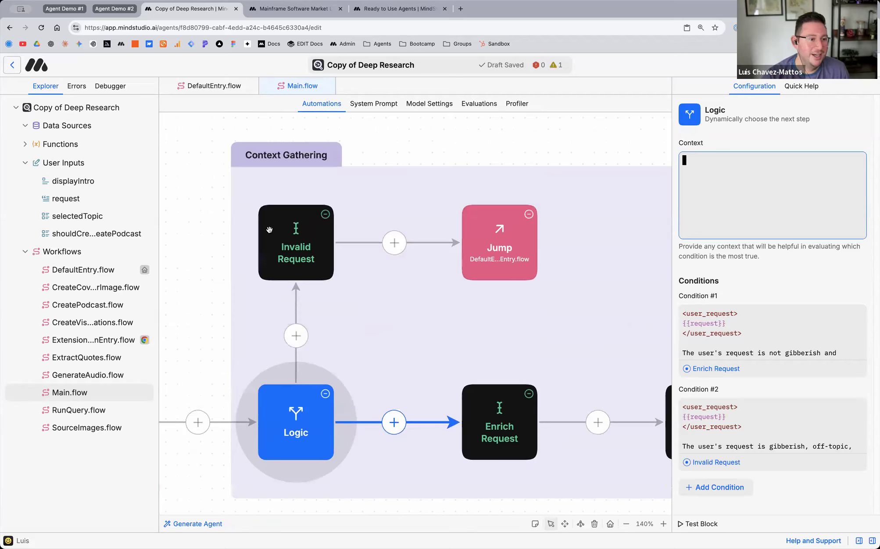
scroll(371, 317, down, 2)
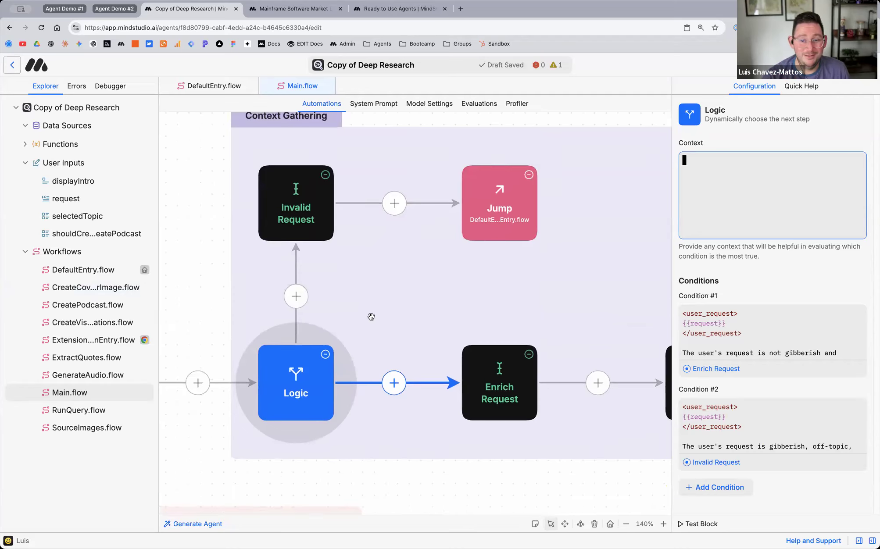
scroll(383, 323, down, 1)
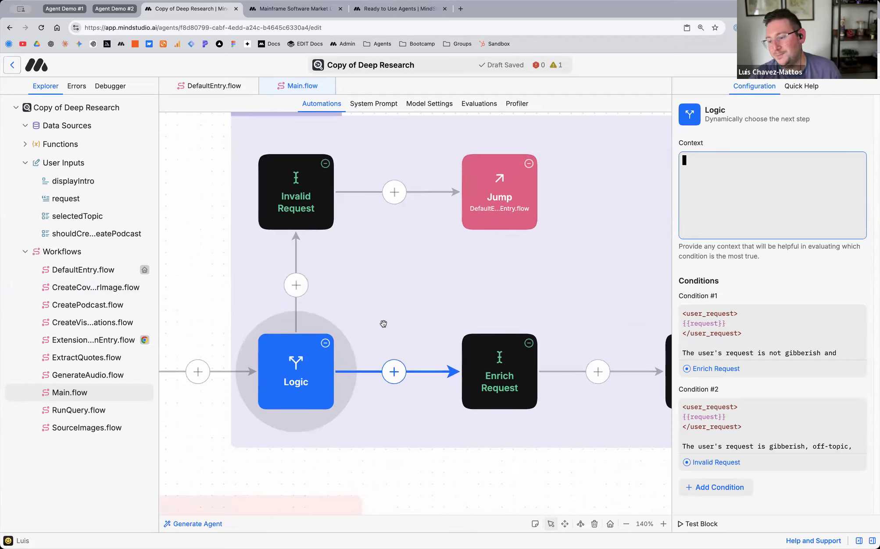
Step: Select the Enrich Request block in Main.flow and read through its prompt and output settings
scroll(384, 324, down, 1)
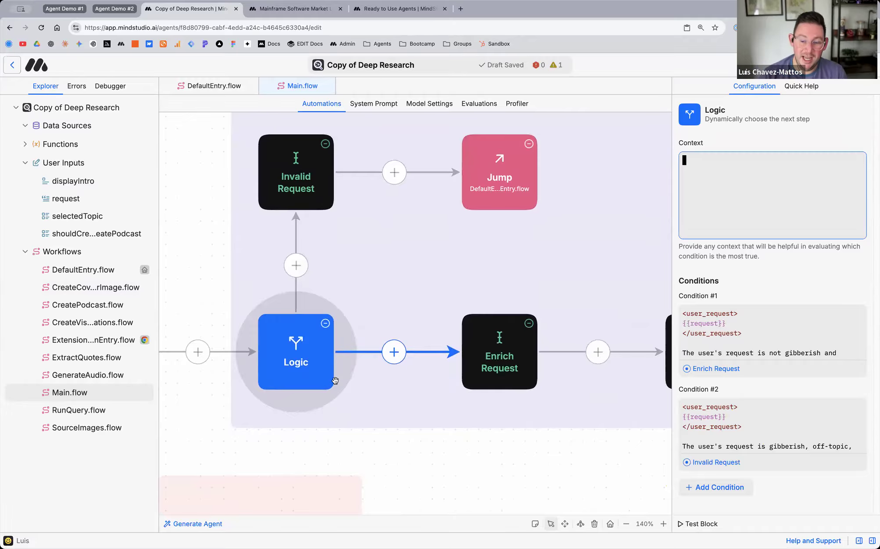
scroll(335, 381, right, 6)
click(365, 341)
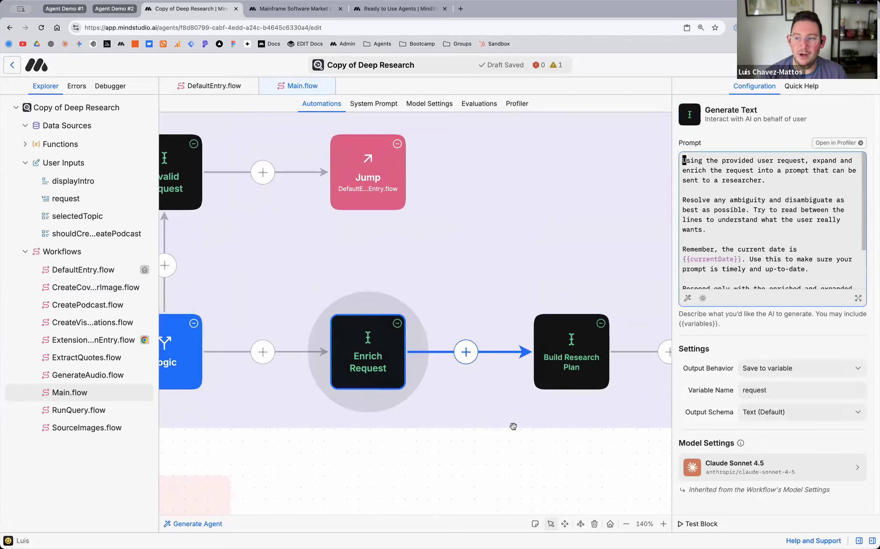
scroll(711, 219, down, 3)
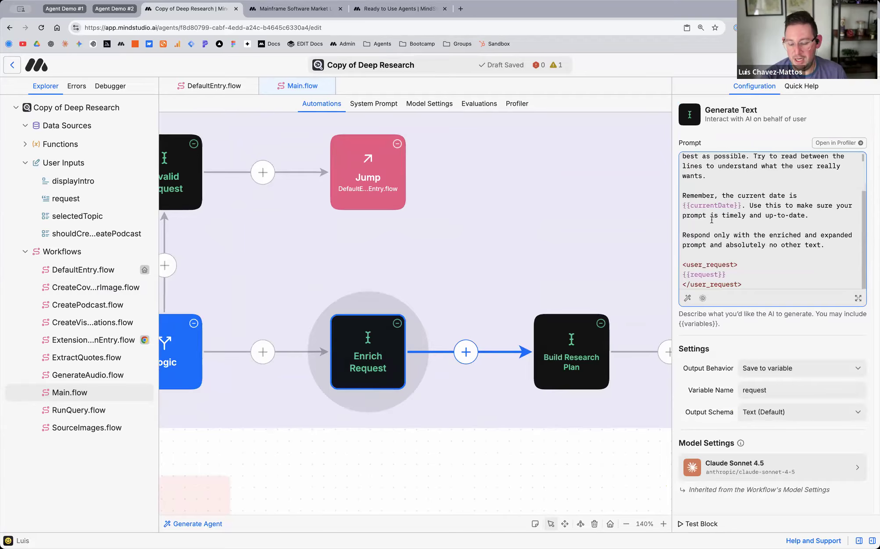
key(super+equal)
scroll(707, 224, up, 3)
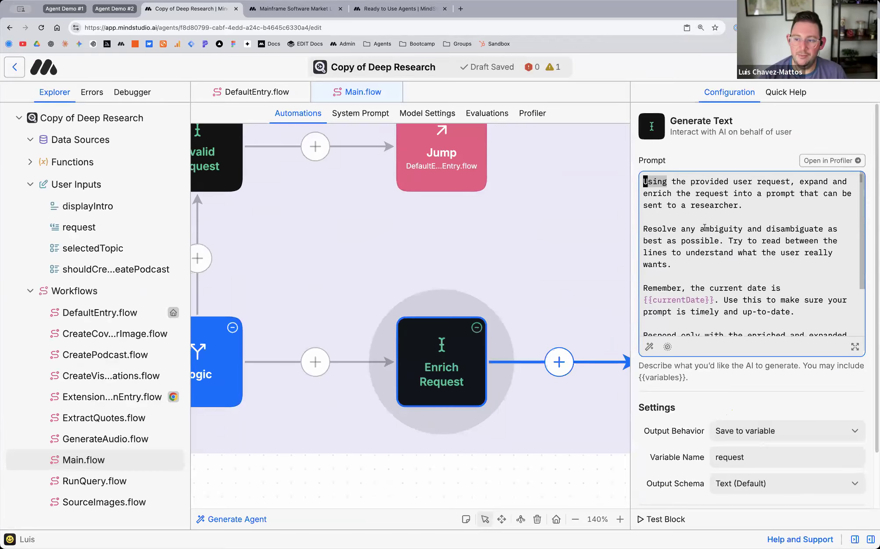
scroll(704, 227, down, 3)
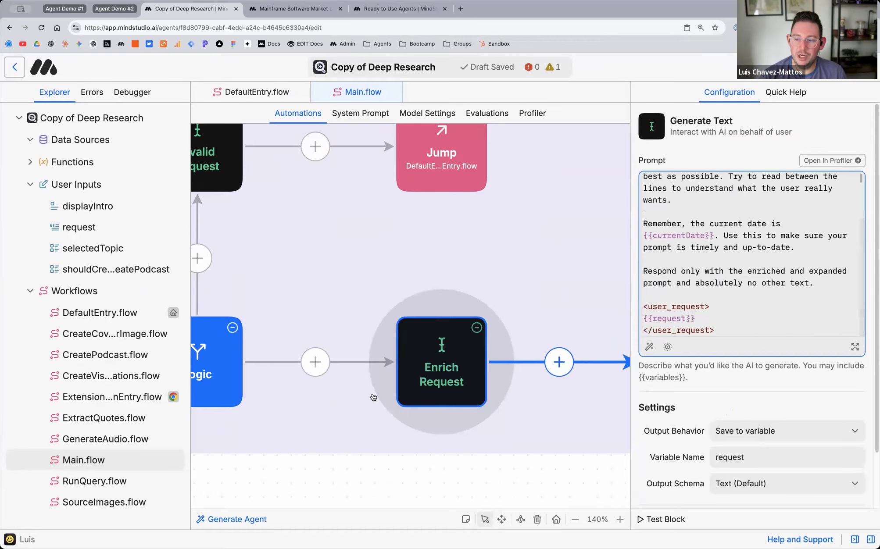
Step: Inspect the Build Research Plan block and the User Context block that follows it, including their prompts and settings
scroll(373, 398, right, 10)
click(454, 362)
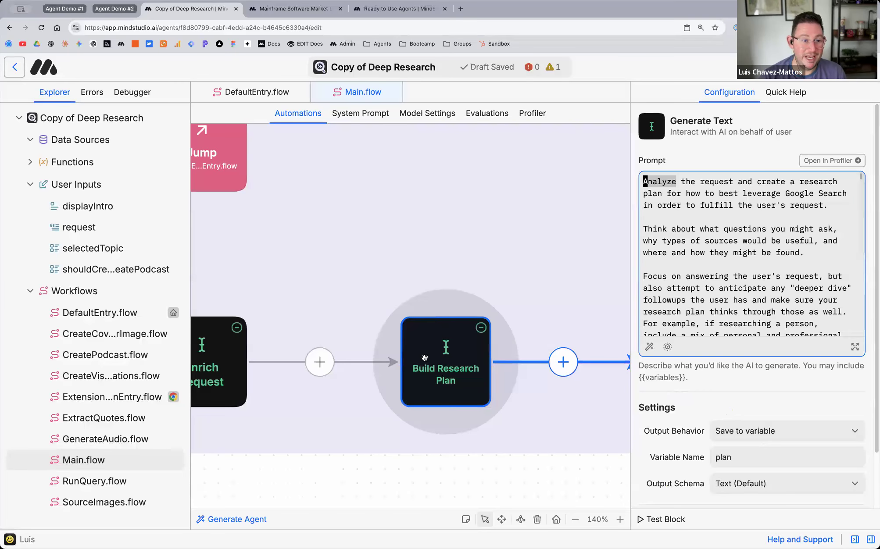
scroll(348, 370, right, 5)
scroll(346, 372, left, 3)
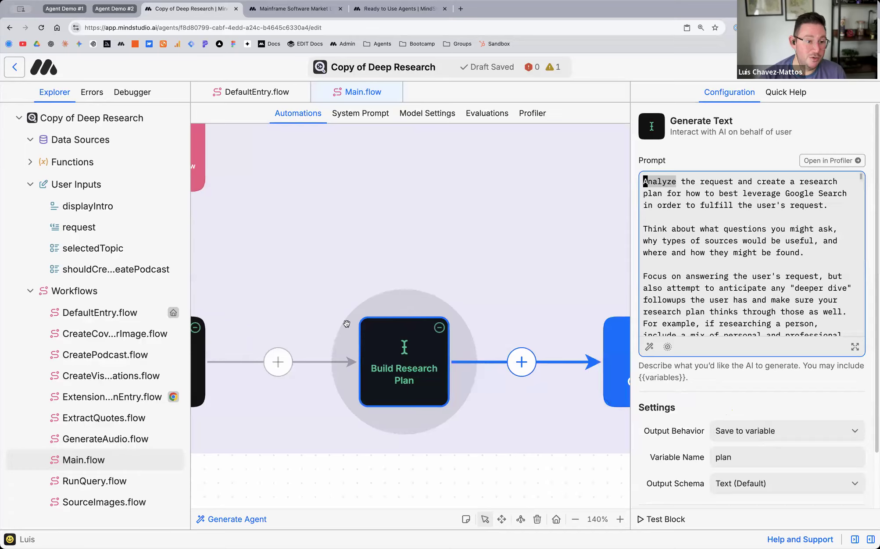
scroll(351, 307, right, 12)
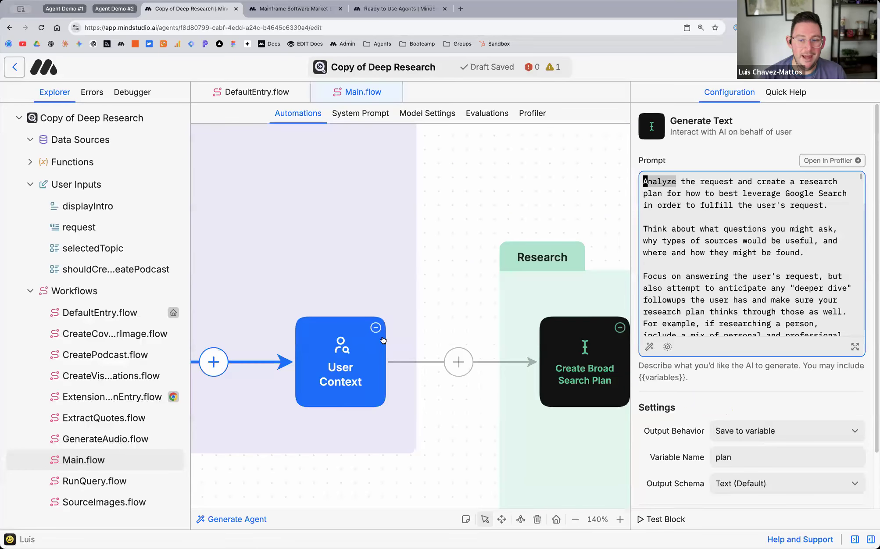
click(333, 367)
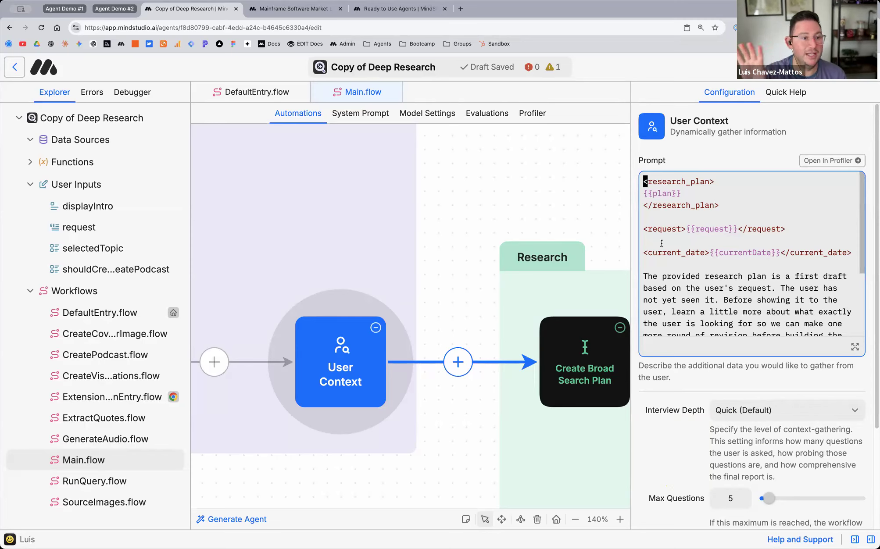
Step: Select the Create Broad Search Plan block in the Research group and read its search query prompt
scroll(438, 419, right, 5)
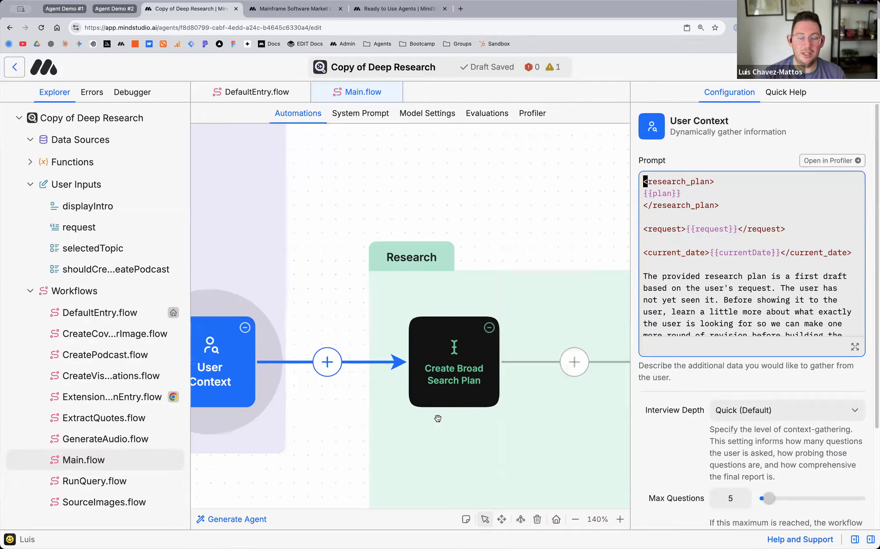
scroll(437, 419, right, 3)
scroll(437, 414, down, 3)
scroll(436, 413, down, 1)
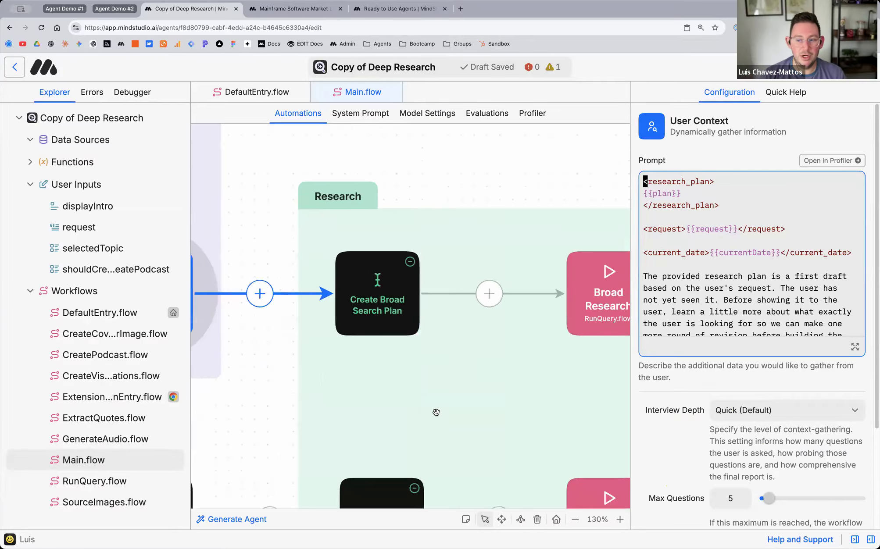
scroll(437, 413, down, 2)
scroll(435, 407, up, 3)
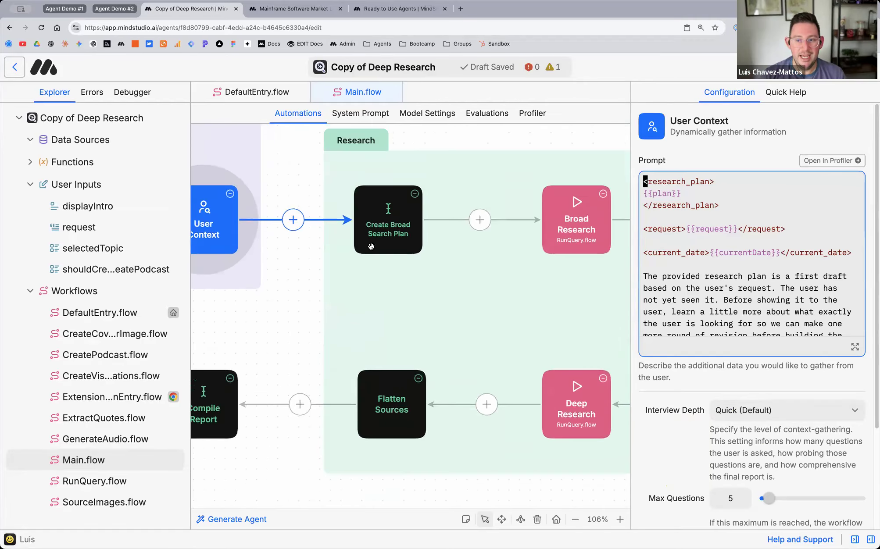
scroll(371, 247, up, 1)
click(388, 229)
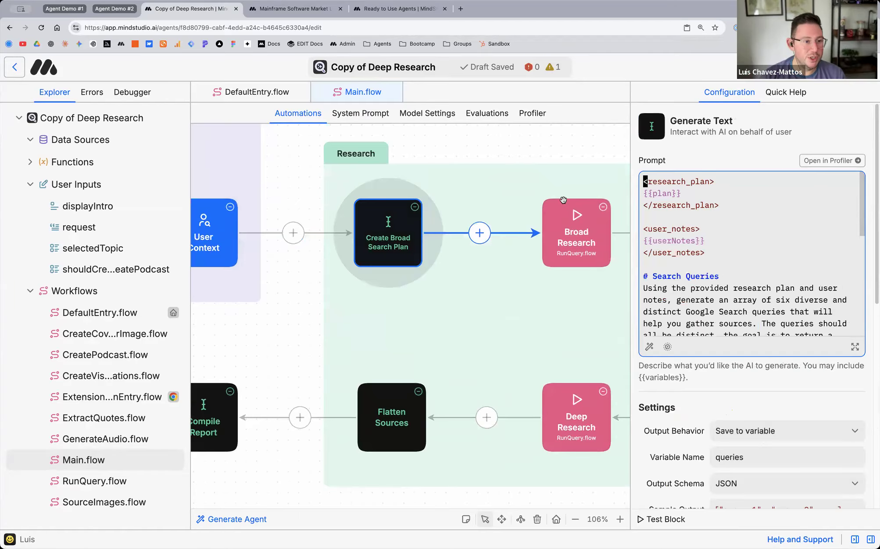
scroll(704, 273, down, 2)
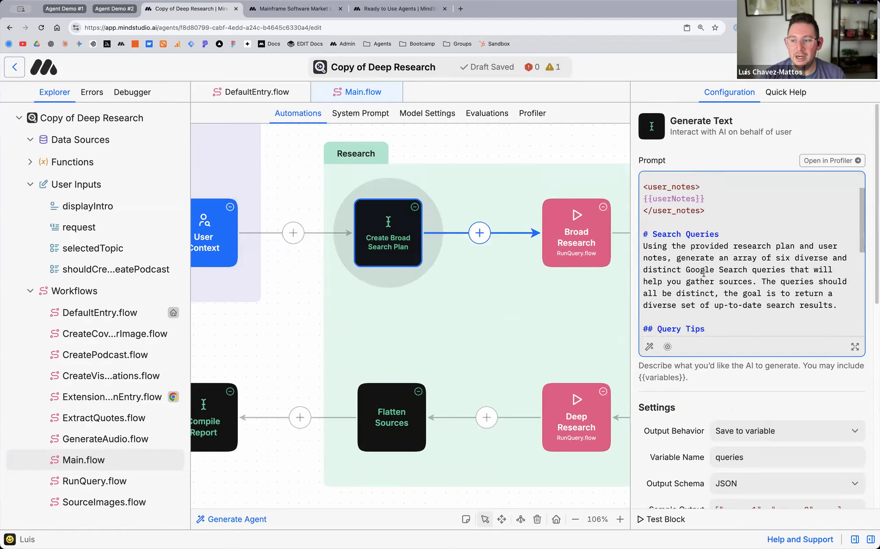
scroll(703, 273, down, 1)
scroll(702, 275, down, 2)
scroll(702, 274, up, 4)
Step: Select the Broad Research block and examine its Run Workflow and iteration settings
scroll(523, 294, right, 5)
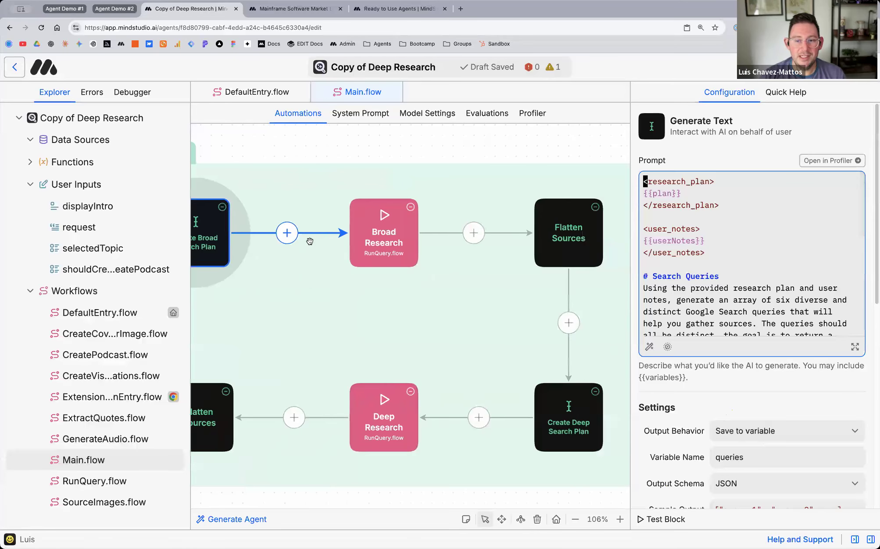
scroll(316, 233, left, 2)
click(315, 231)
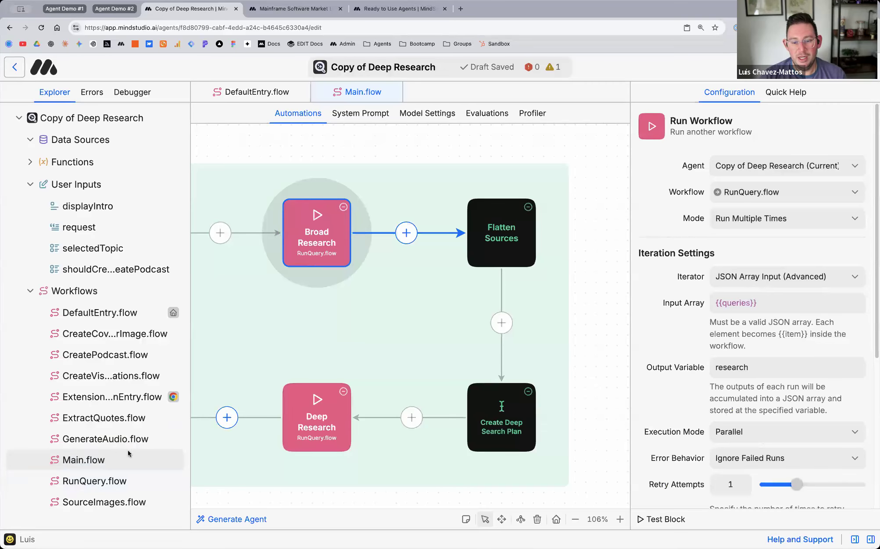
Step: Open the RunQuery.flow workflow and inspect its blocks in order from Generate Permutations through Extract Quotes
click(136, 473)
click(365, 265)
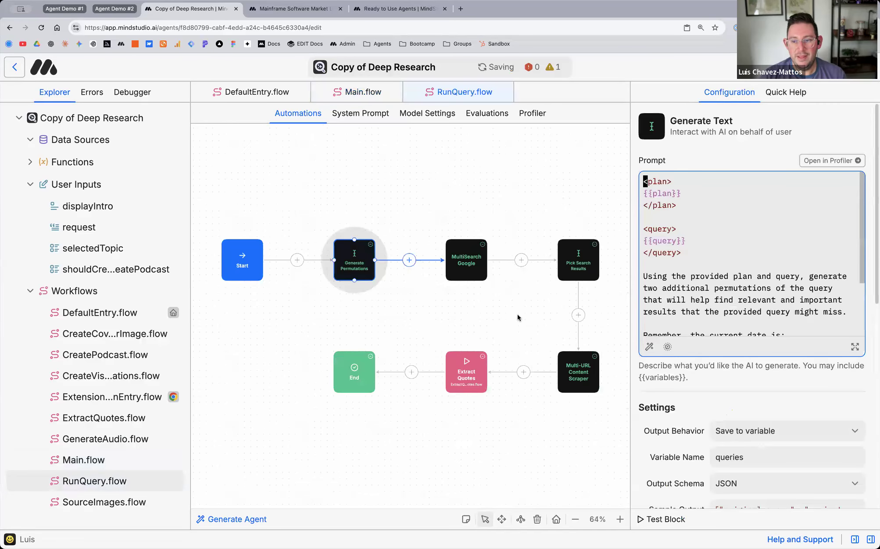
click(459, 268)
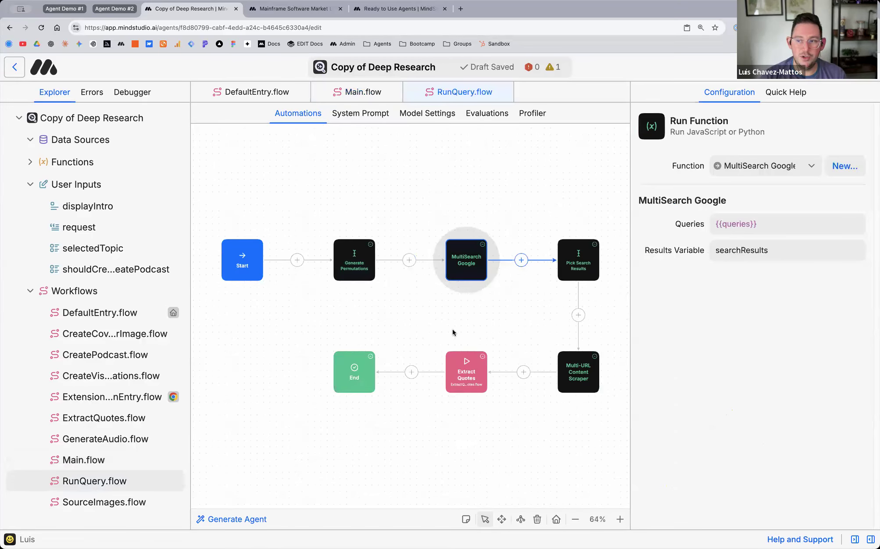
click(572, 263)
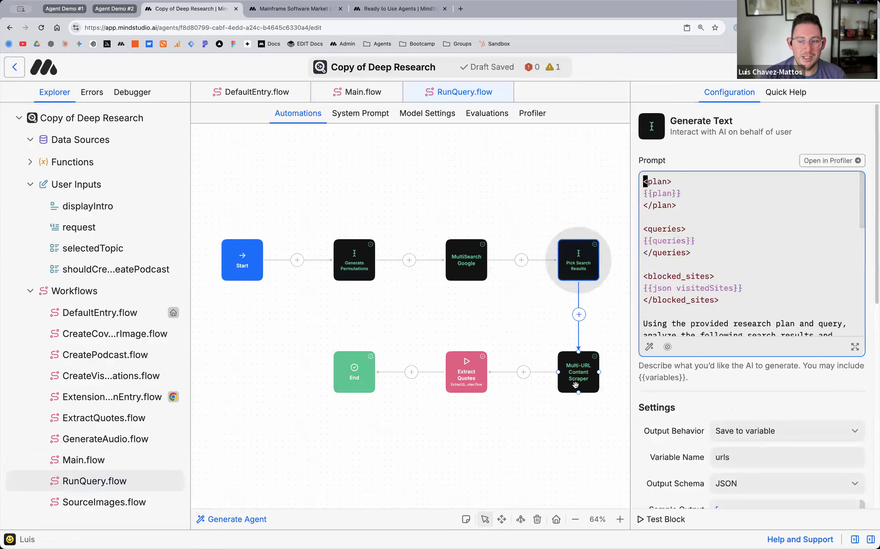
click(562, 382)
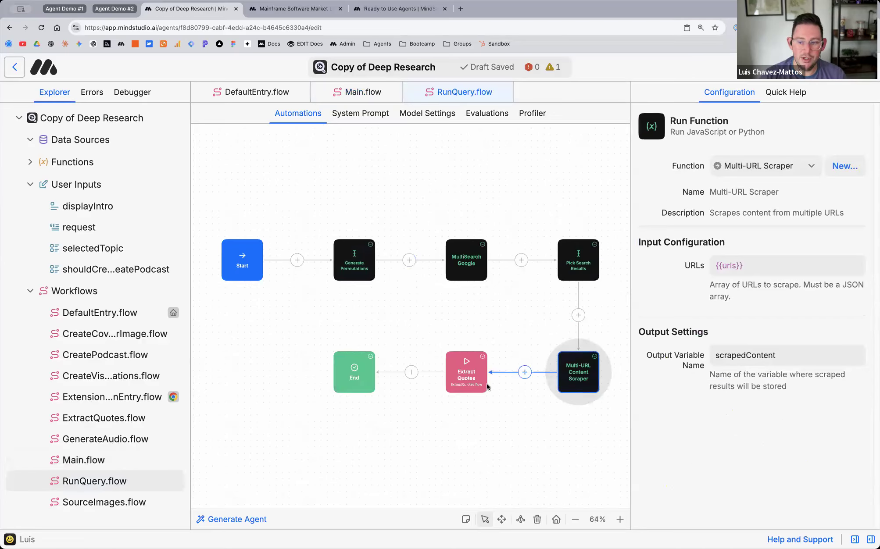
click(464, 381)
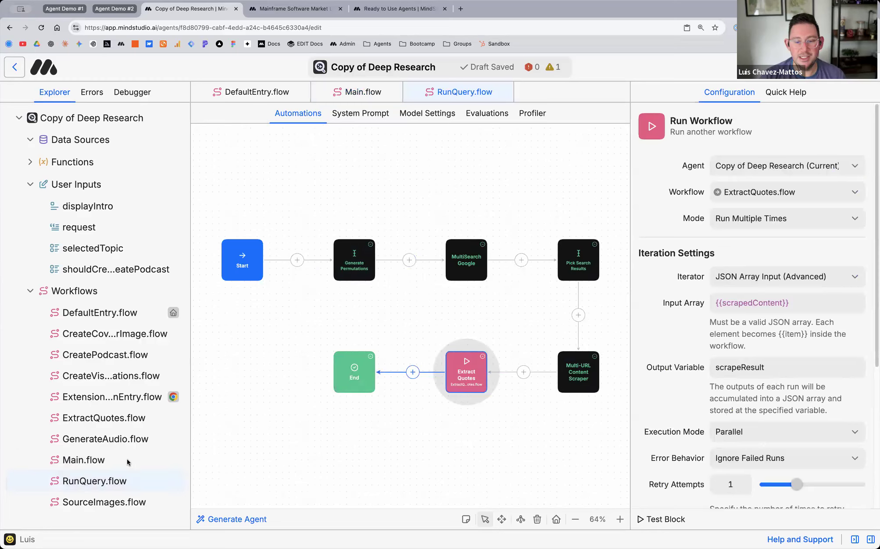
Step: Return to Main.flow, select the Flatten Sources block after Broad Research and examine the path to Create Deep Search Plan and Deep Research
click(140, 461)
click(482, 237)
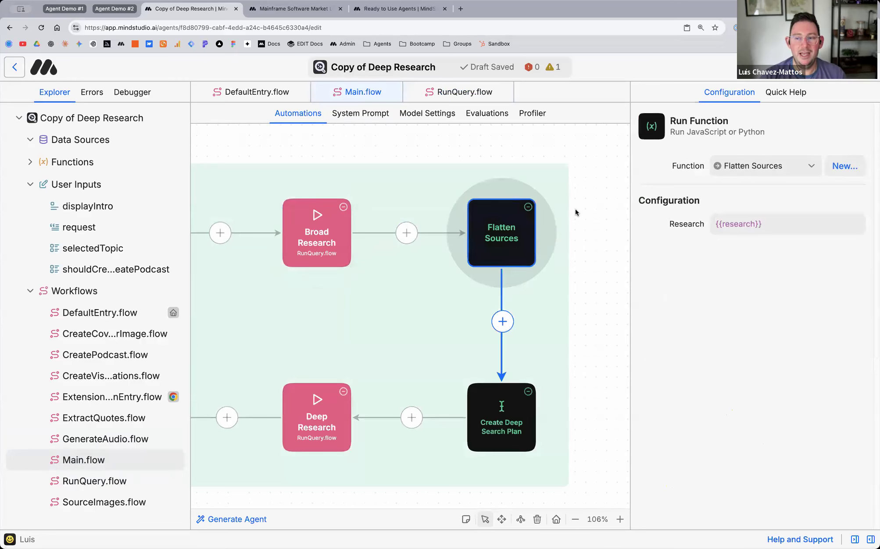
scroll(369, 335, down, 4)
scroll(370, 330, up, 3)
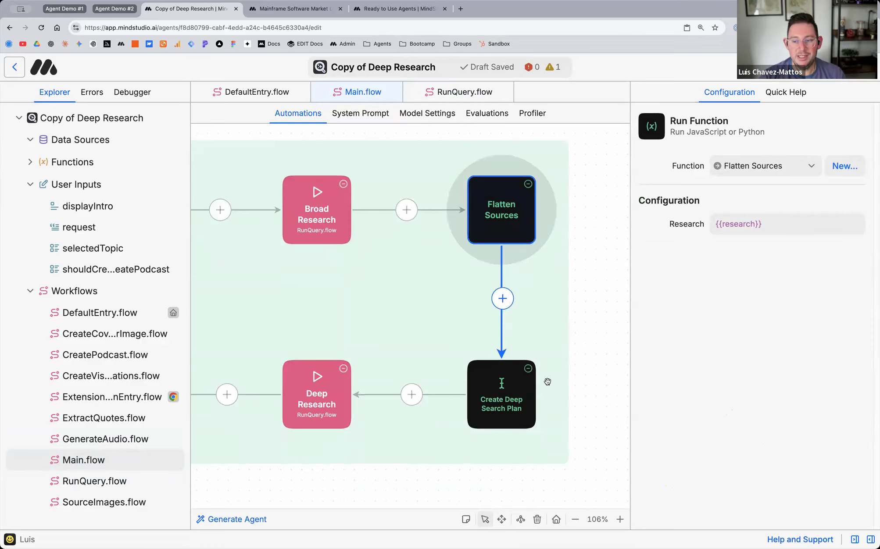
scroll(443, 408, right, 2)
scroll(439, 408, left, 4)
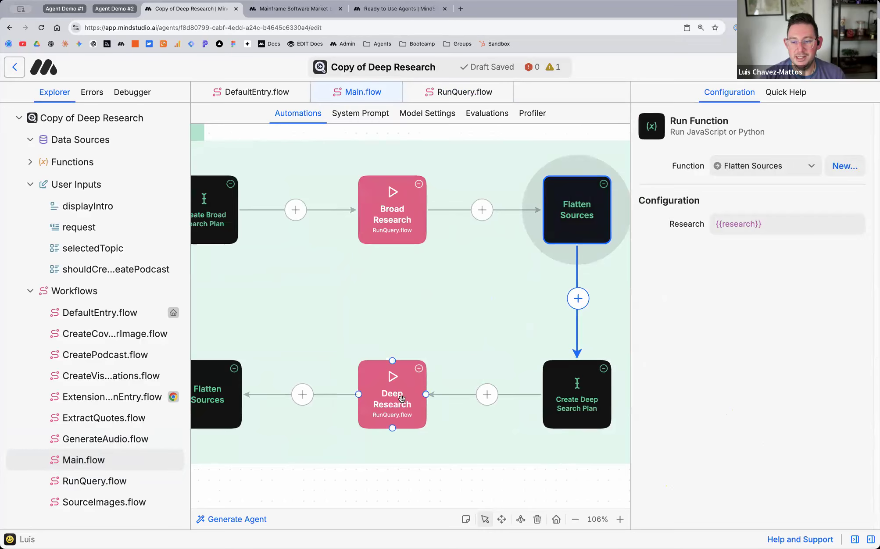
Step: Inspect the Deep Research block's settings, view the RunQuery.flow workflow it runs and return to Main.flow
click(377, 401)
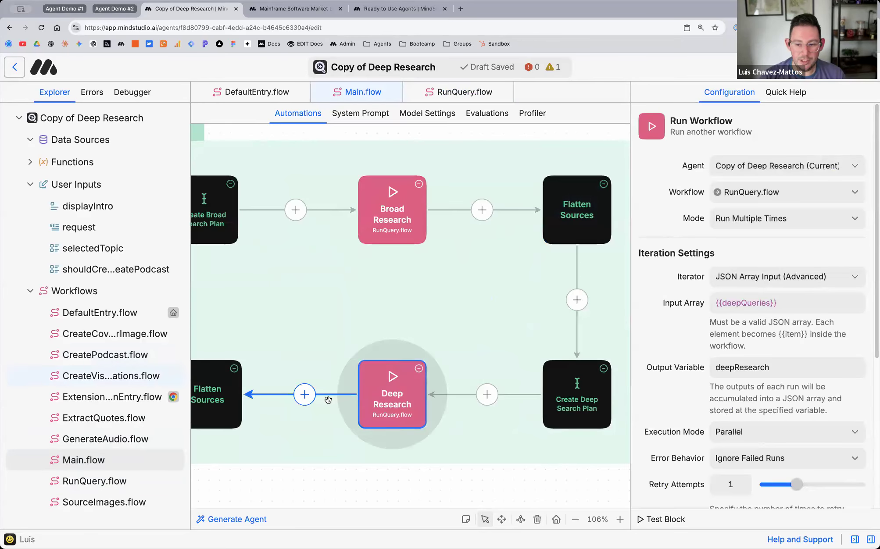
click(108, 482)
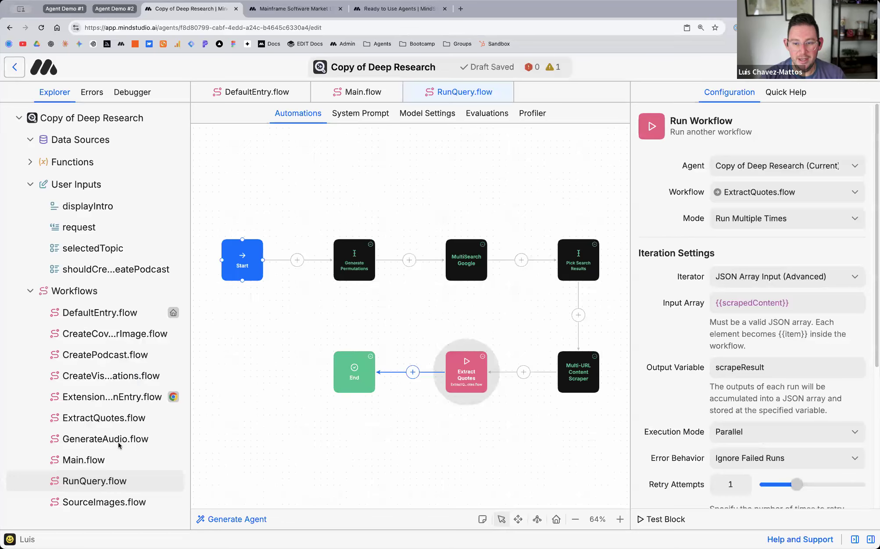
click(100, 460)
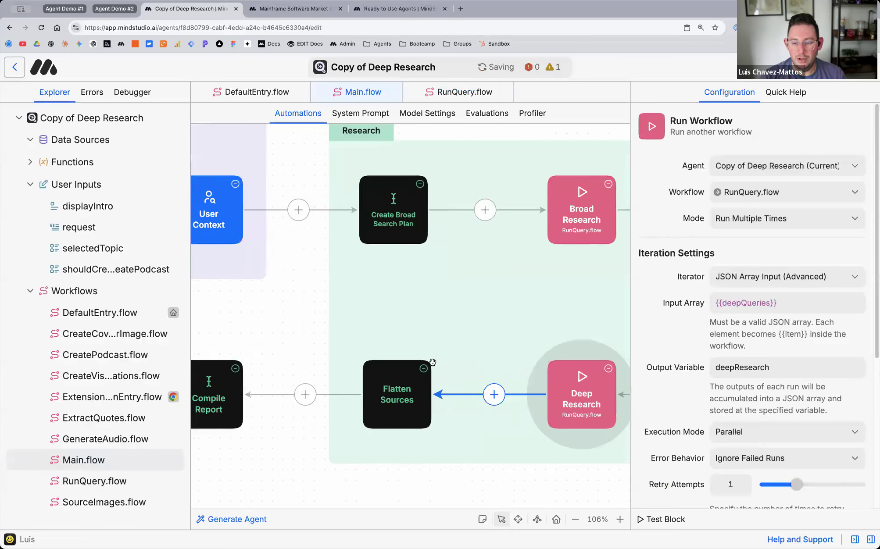
Step: Select the Compile Report block after the second Flatten Sources block and examine its prompt and output variable
scroll(518, 377, left, 5)
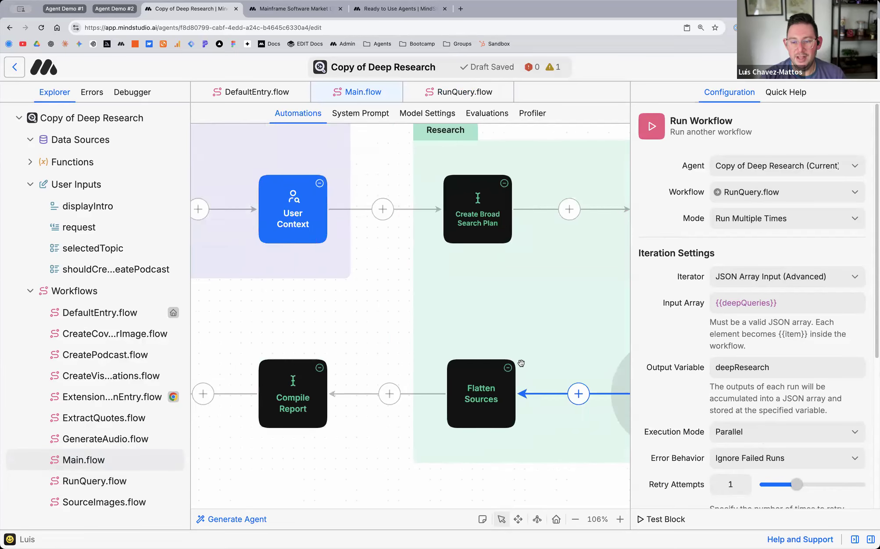
scroll(483, 400, left, 4)
click(499, 395)
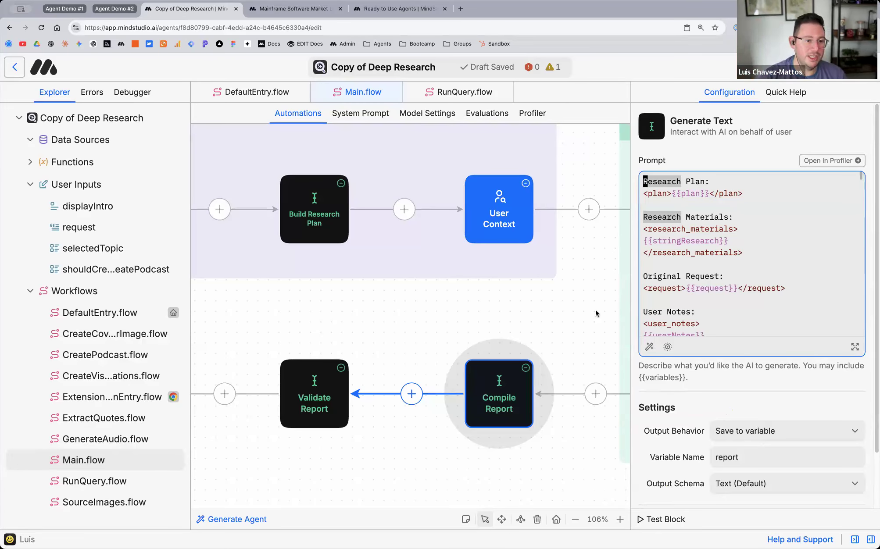
Step: Follow the flow past Validate Report and Set Run Title and examine the Parallel group's image, podcast and visualization blocks
scroll(485, 355, left, 10)
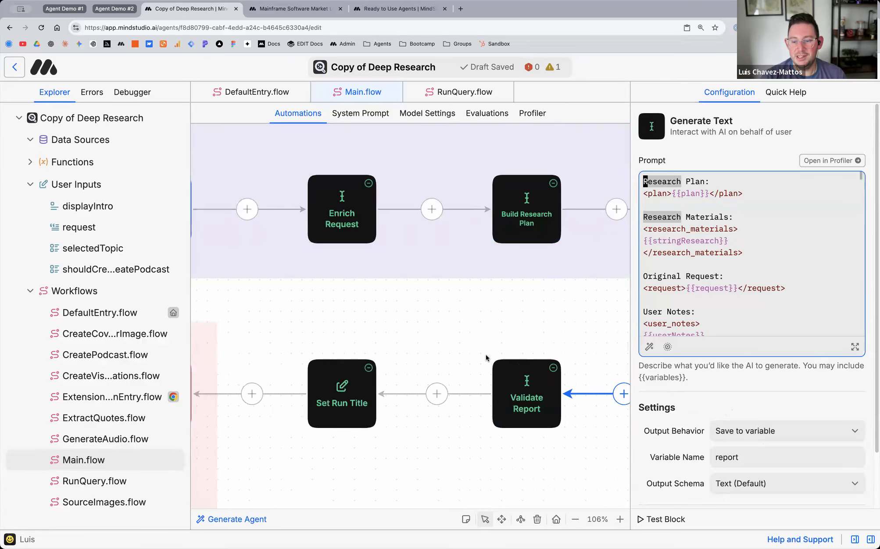
scroll(487, 355, left, 2)
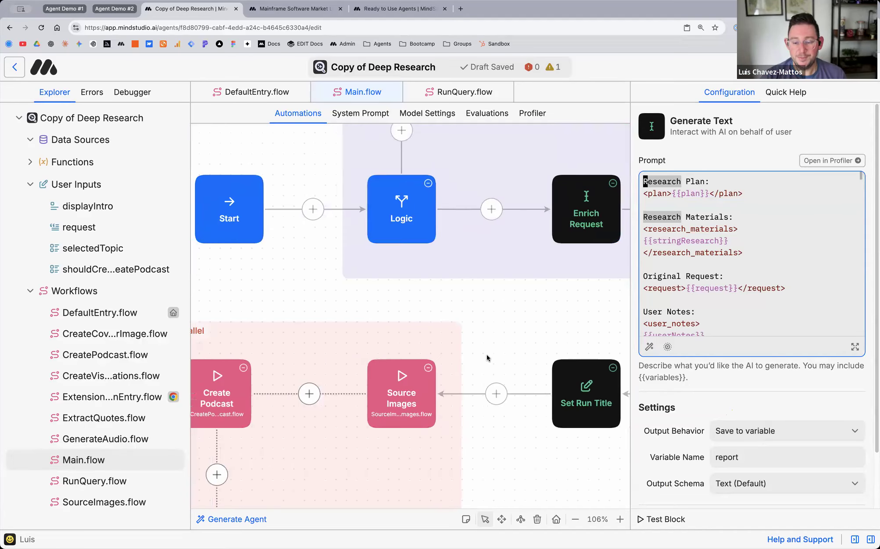
scroll(487, 355, down, 3)
scroll(487, 355, down, 2)
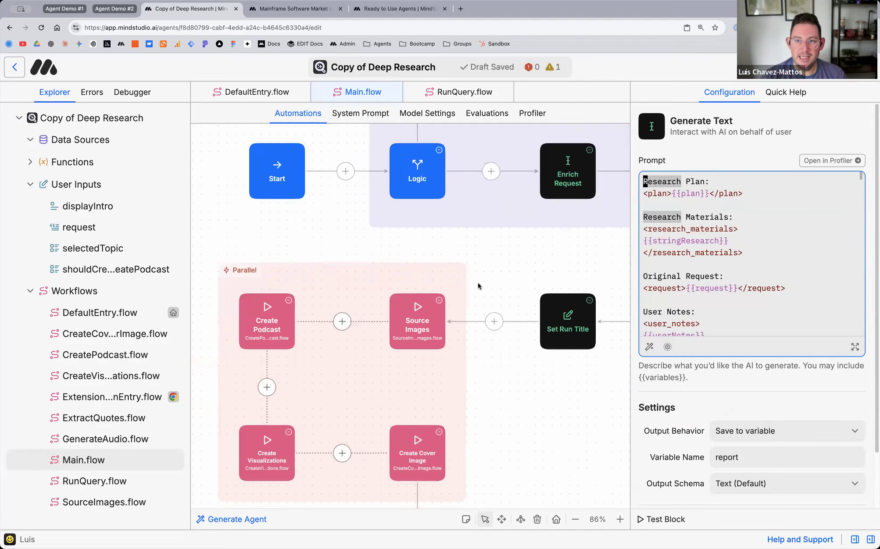
Step: Return to the Ready to Use Agents list, open the Deep Research agent page and look through its details
click(377, 10)
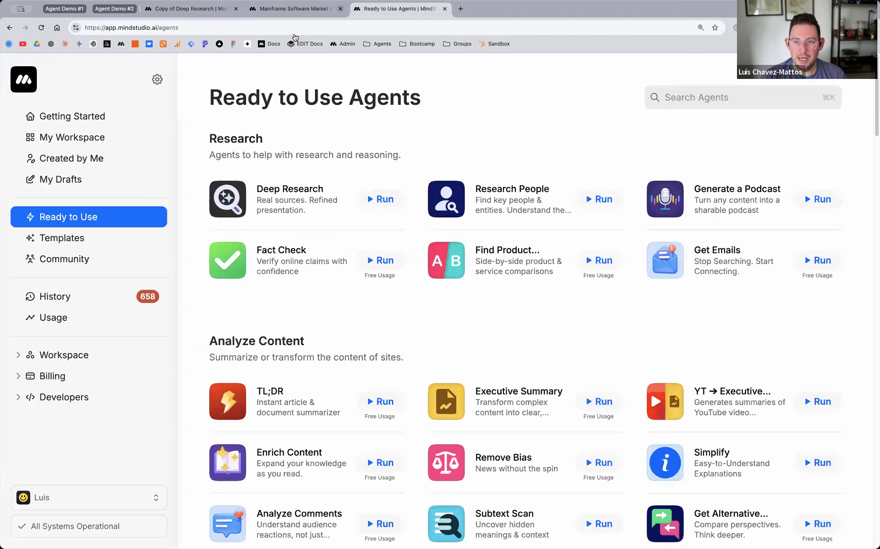
click(292, 200)
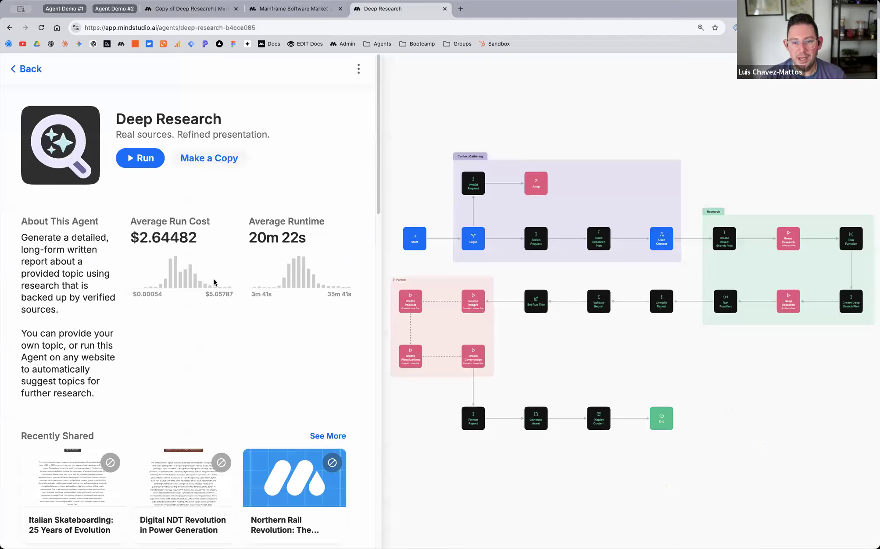
scroll(183, 353, down, 1)
scroll(183, 355, down, 8)
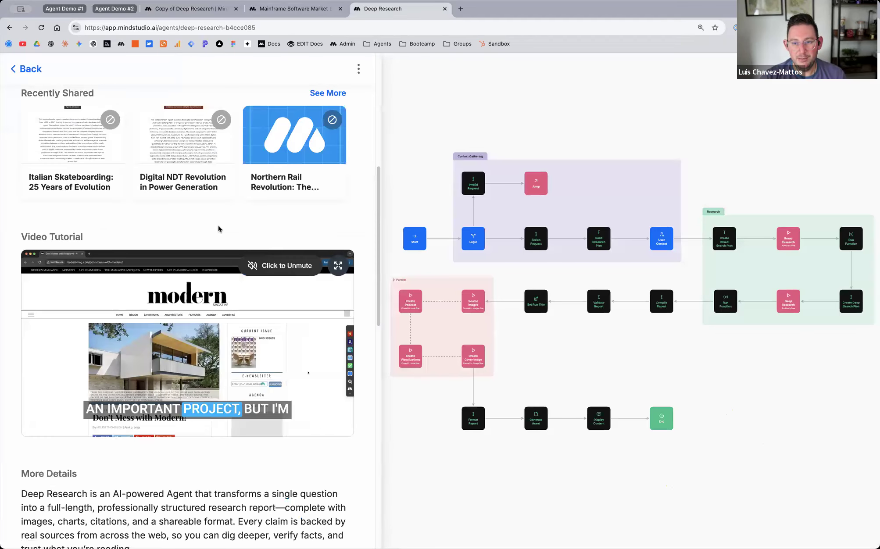
Step: Expand the Deep Research page's recently shared reports, open the Revolutionizing Essbase report and look through its podcast and overview sections
scroll(347, 254, up, 4)
click(328, 271)
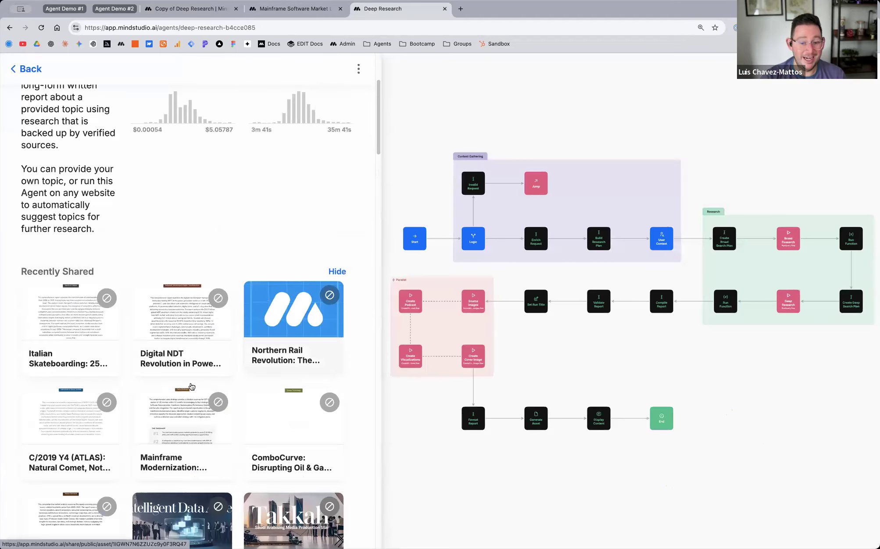
scroll(192, 463, down, 2)
click(191, 463)
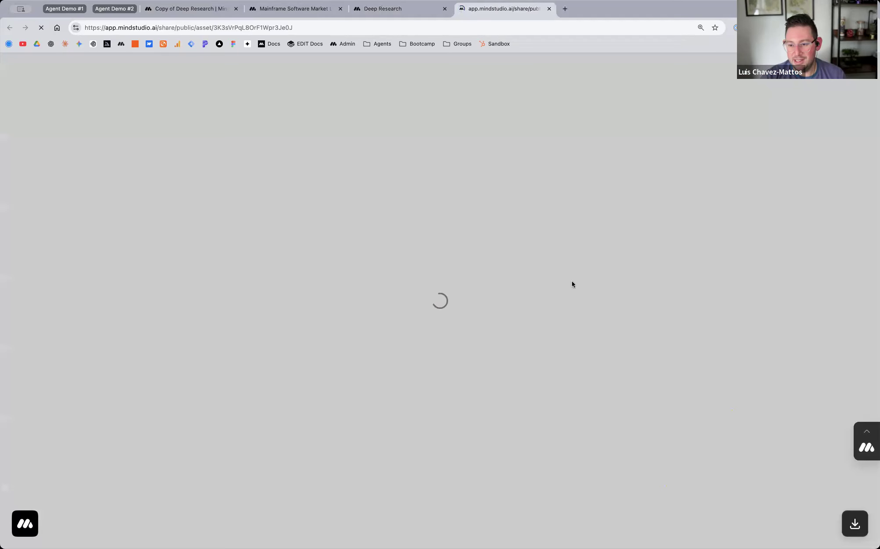
scroll(422, 307, down, 8)
scroll(444, 313, up, 1)
scroll(444, 312, down, 10)
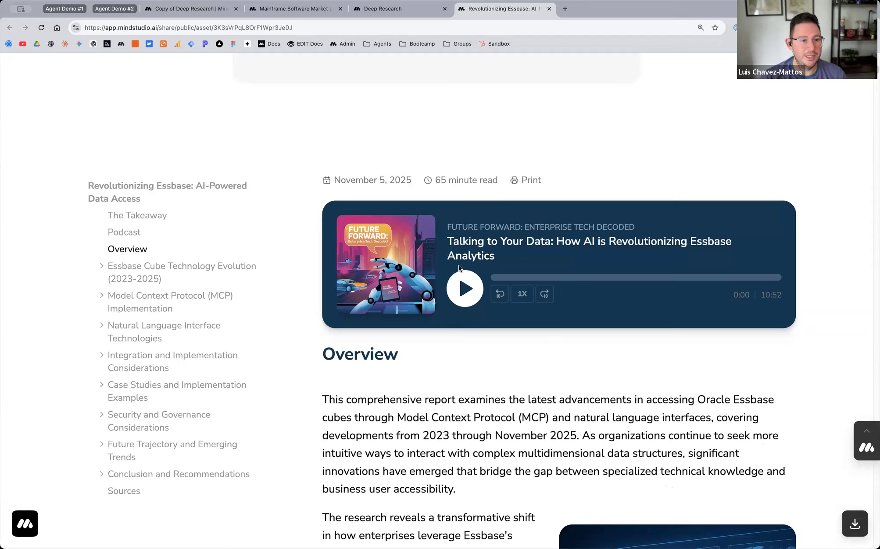
Step: Return to the copied agent's Main.flow and inspect the Create Podcast, Create Visualizations and Create Cover Image blocks in the Parallel group
click(210, 9)
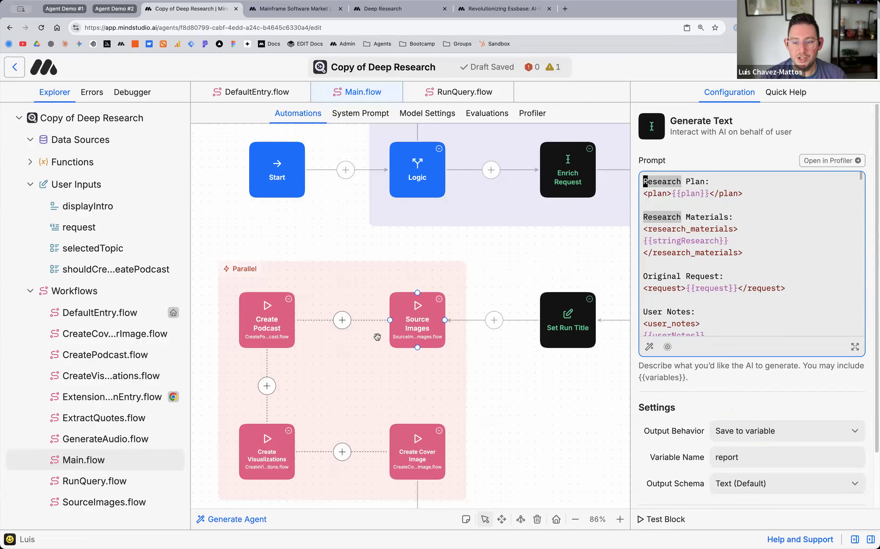
click(269, 326)
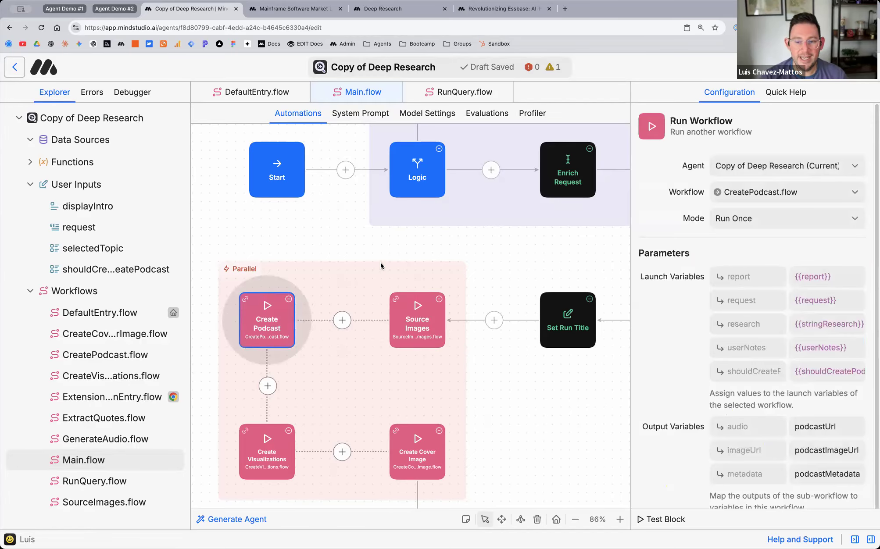
scroll(381, 264, down, 2)
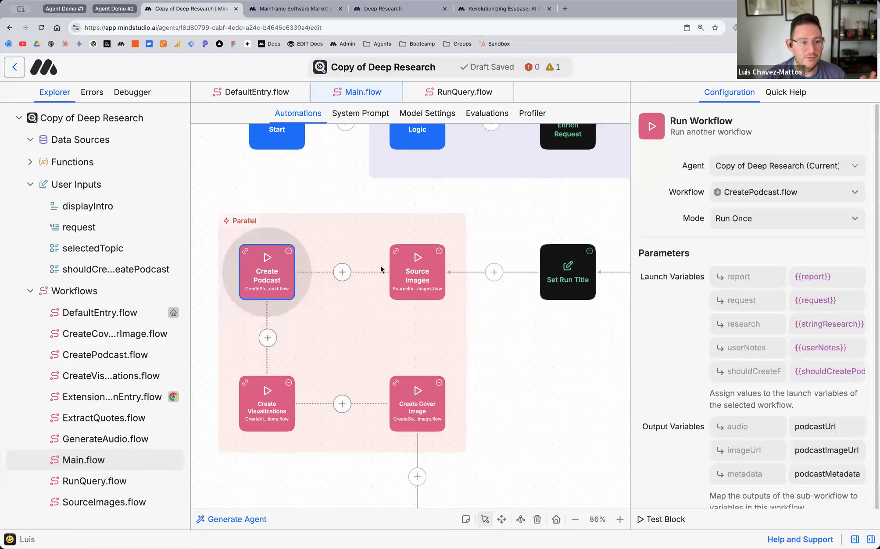
scroll(380, 268, down, 4)
click(269, 302)
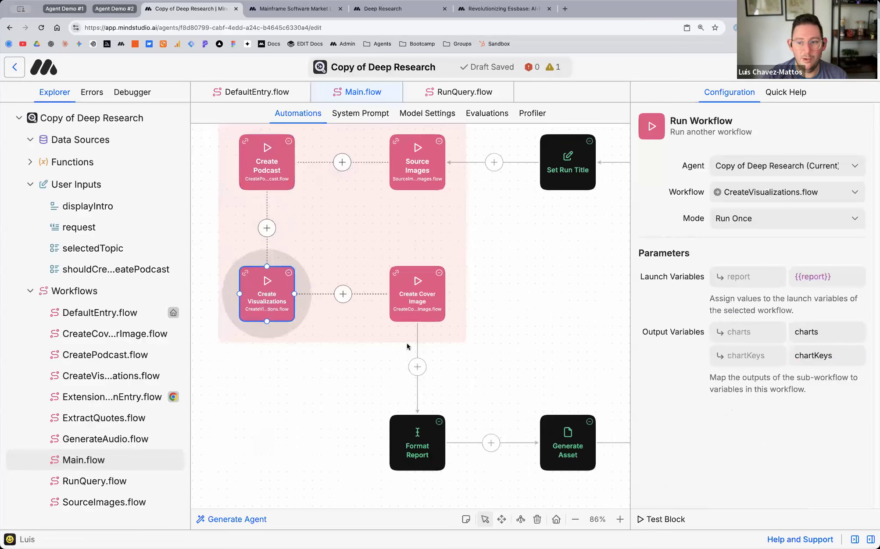
click(422, 307)
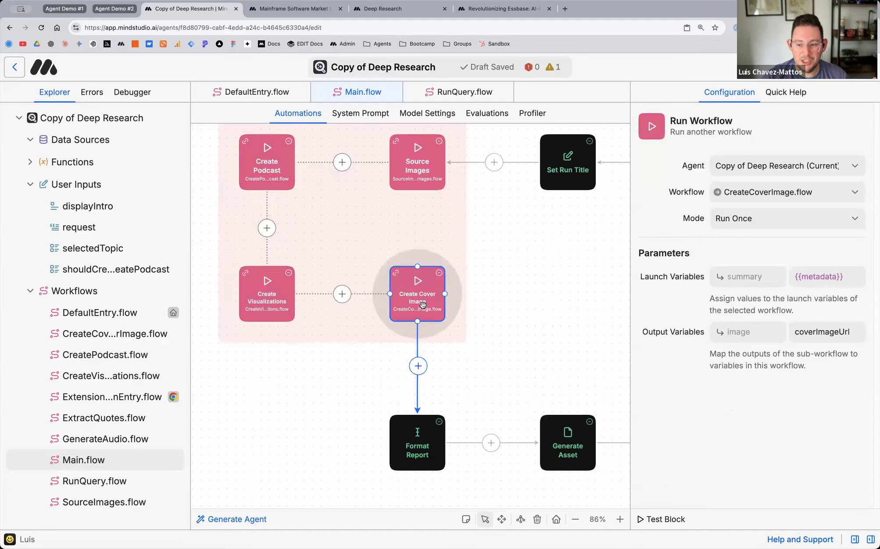
scroll(437, 312, up, 3)
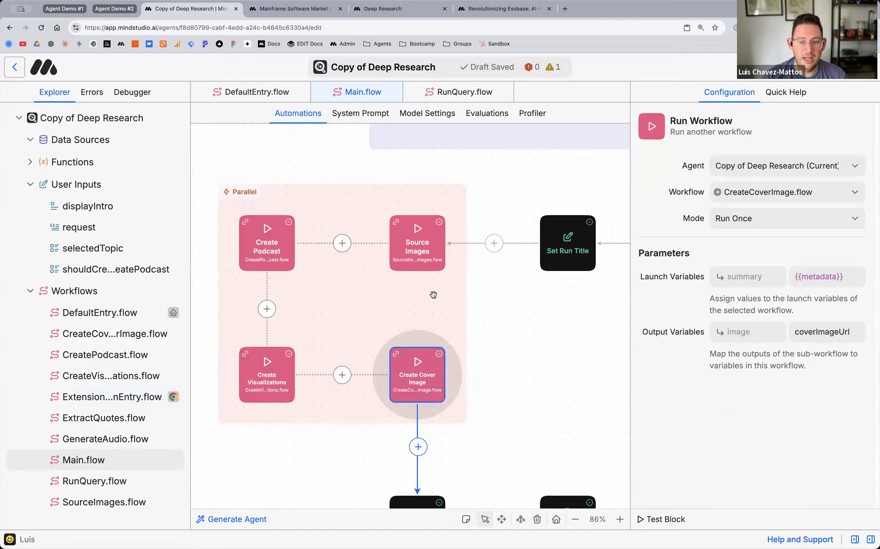
Step: Examine the Format Report and Generate Asset blocks, follow the flow to its End block and view the whole workflow
scroll(433, 294, down, 8)
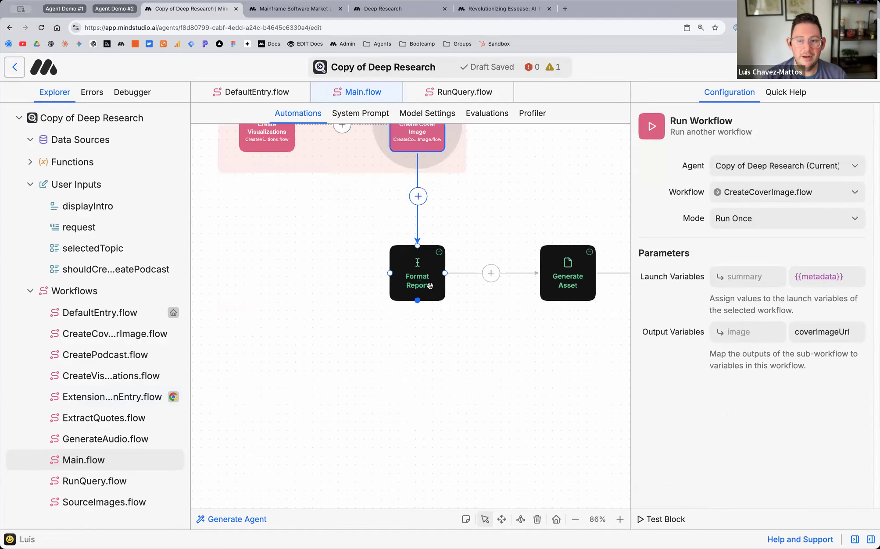
click(430, 286)
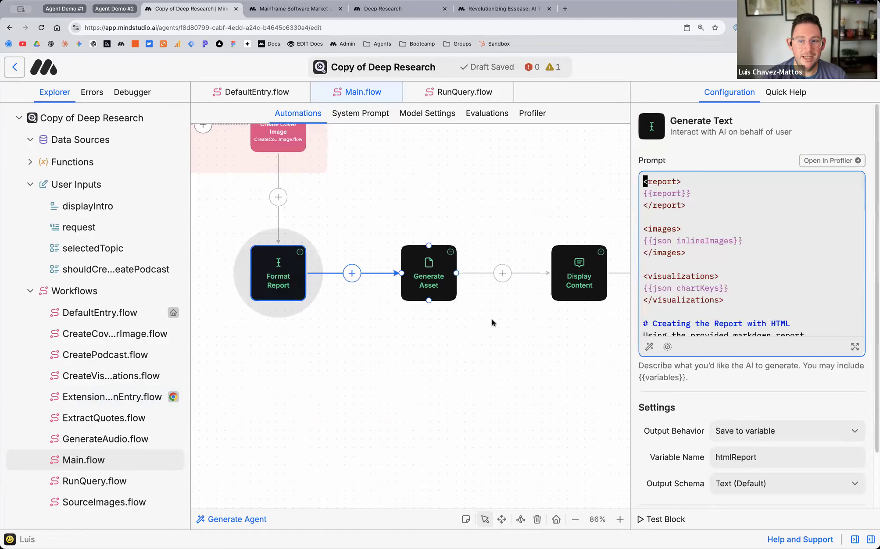
click(406, 257)
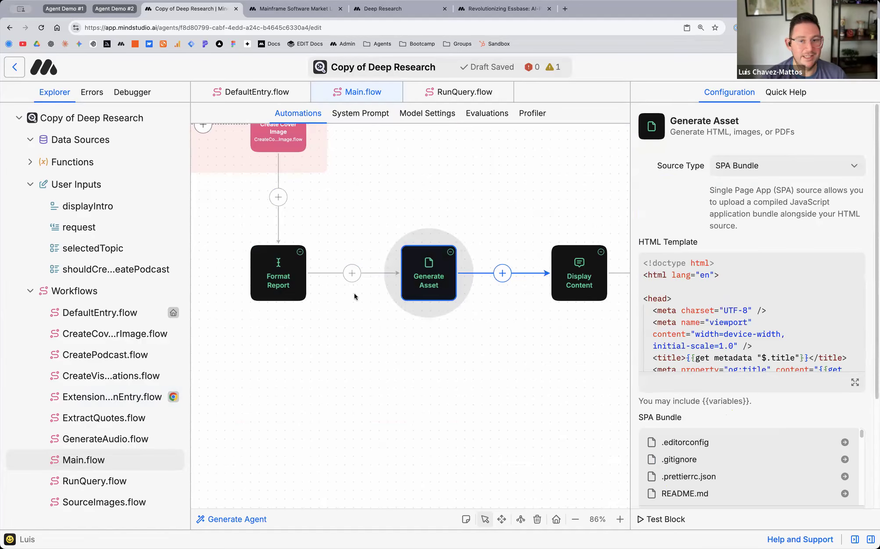
scroll(430, 259, right, 5)
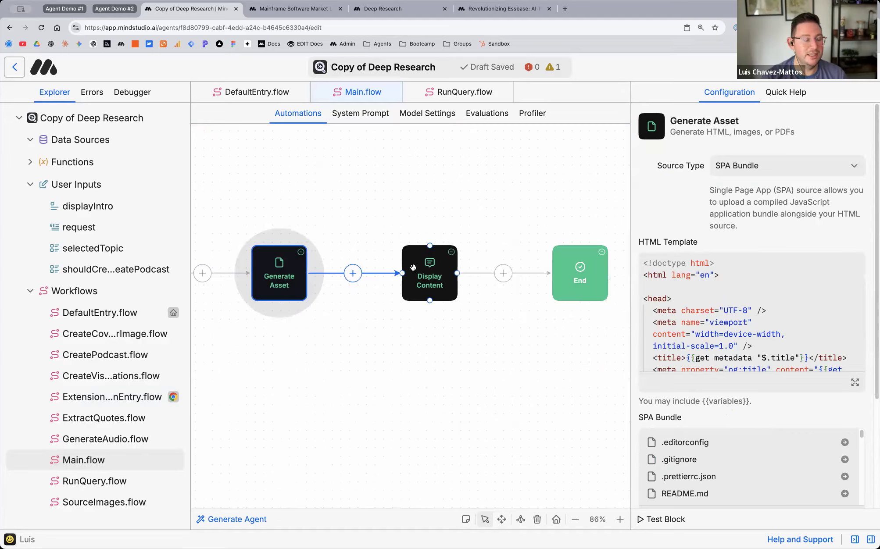
scroll(412, 267, down, 10)
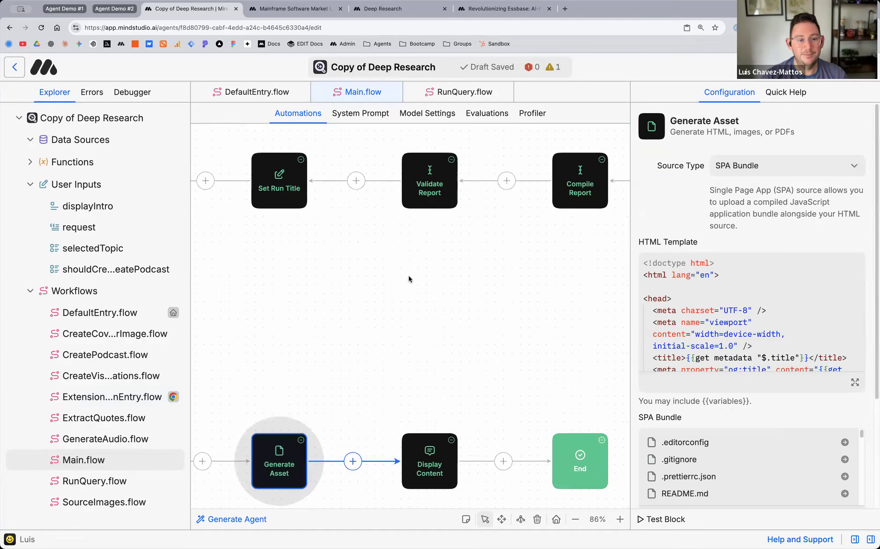
scroll(409, 277, down, 4)
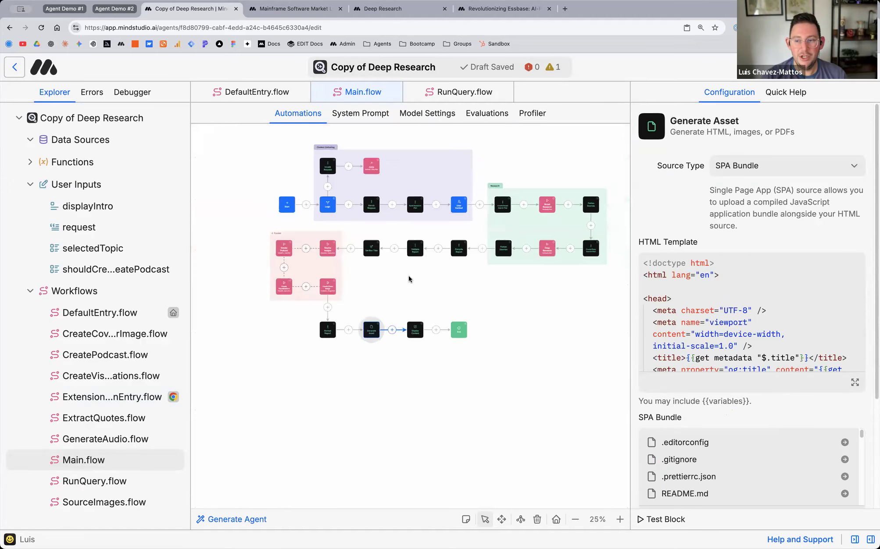
scroll(401, 268, up, 3)
scroll(398, 262, up, 2)
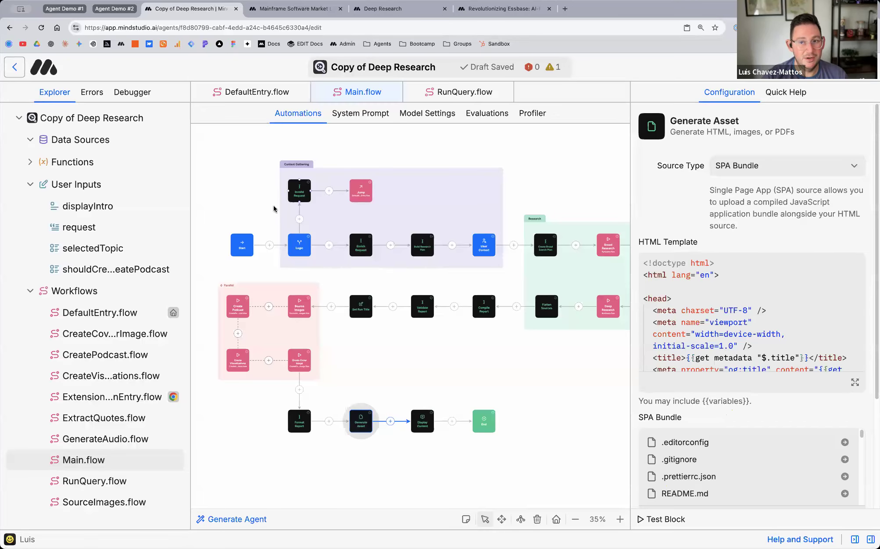
Step: Create a new agent from My Drafts, add a Generate Text block between Start and End and space the blocks out
click(18, 67)
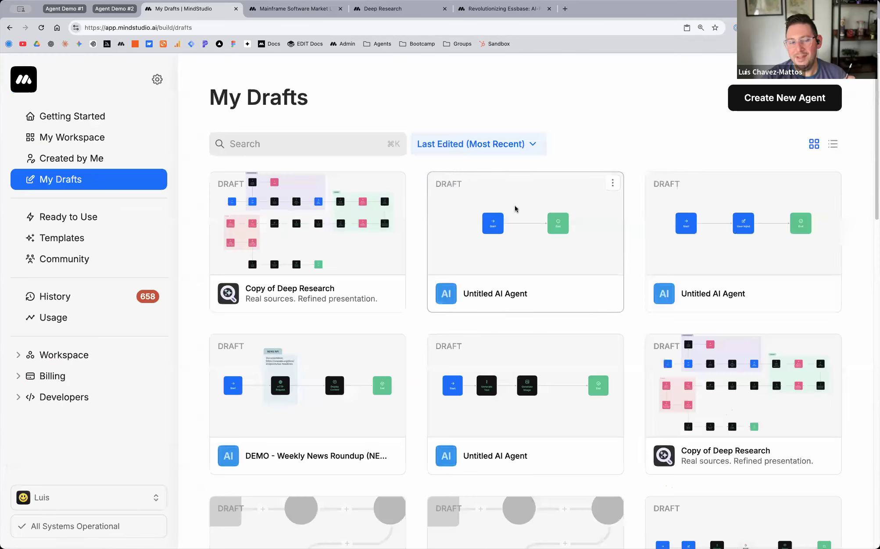
click(788, 102)
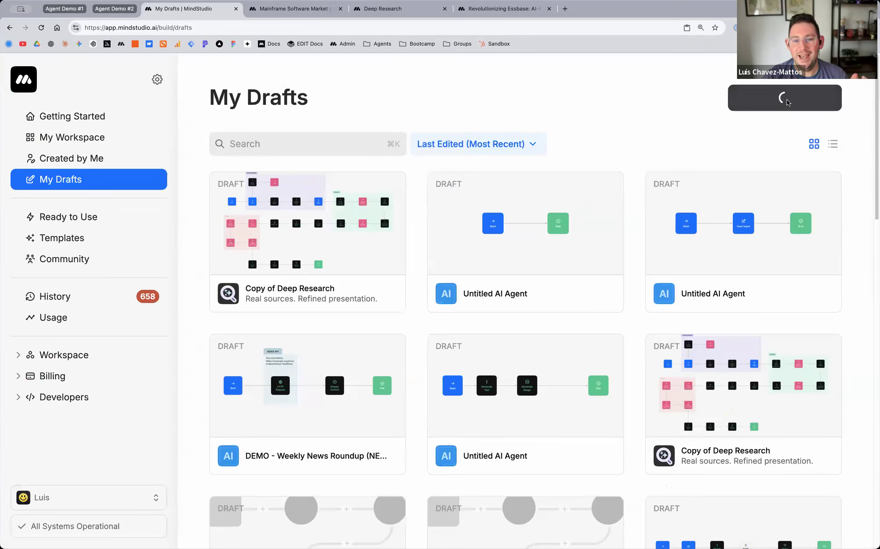
click(202, 93)
click(539, 323)
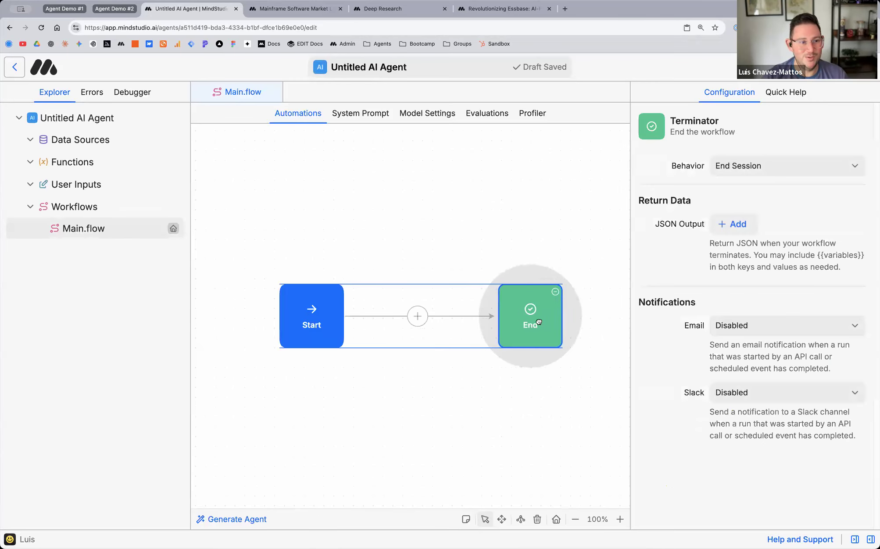
click(418, 316)
click(472, 308)
drag(289, 323, 237, 317)
drag(418, 310, 387, 314)
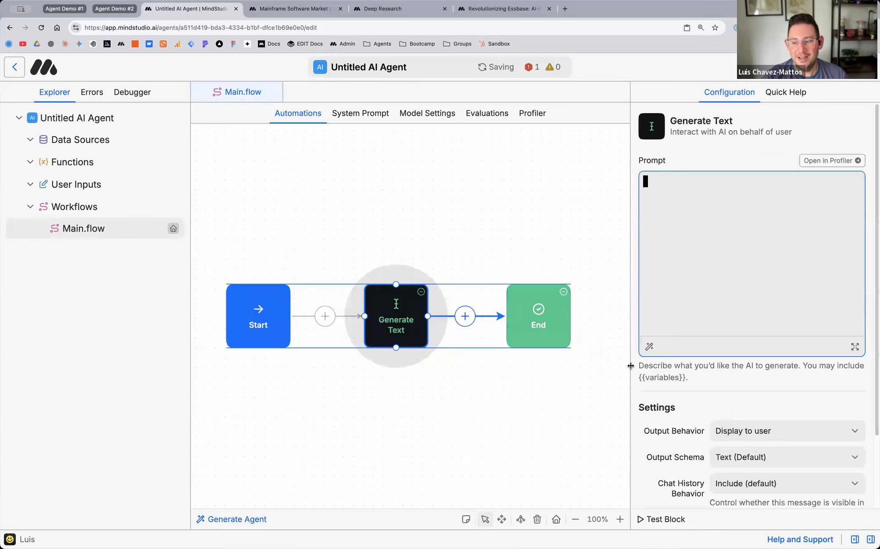
Step: Generate the Generate Text block's prompt automatically from the description "Write a linkedin post"
scroll(772, 385, down, 1)
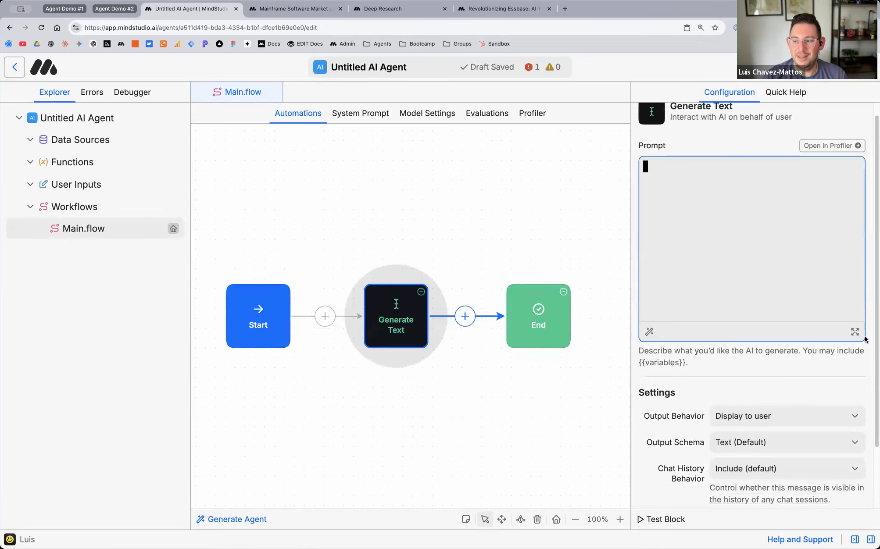
click(650, 332)
click(319, 307)
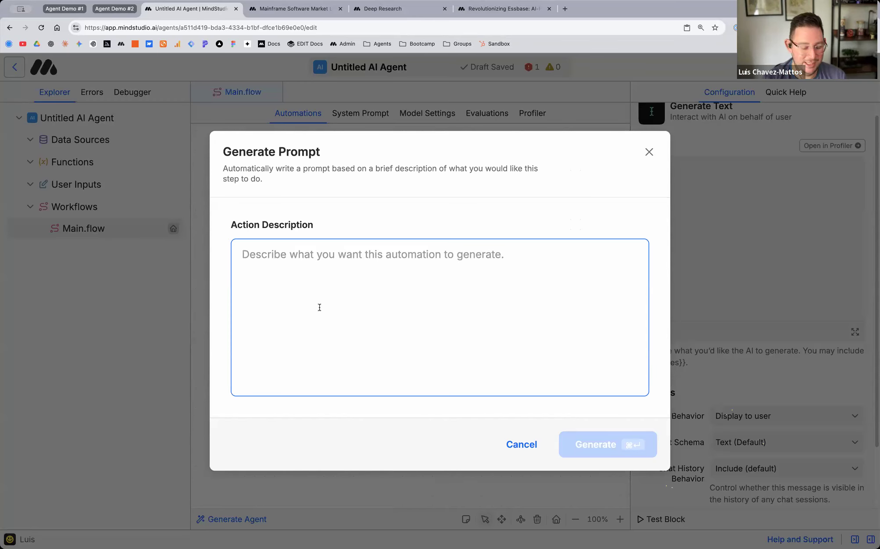
text(Write a linkedin post)
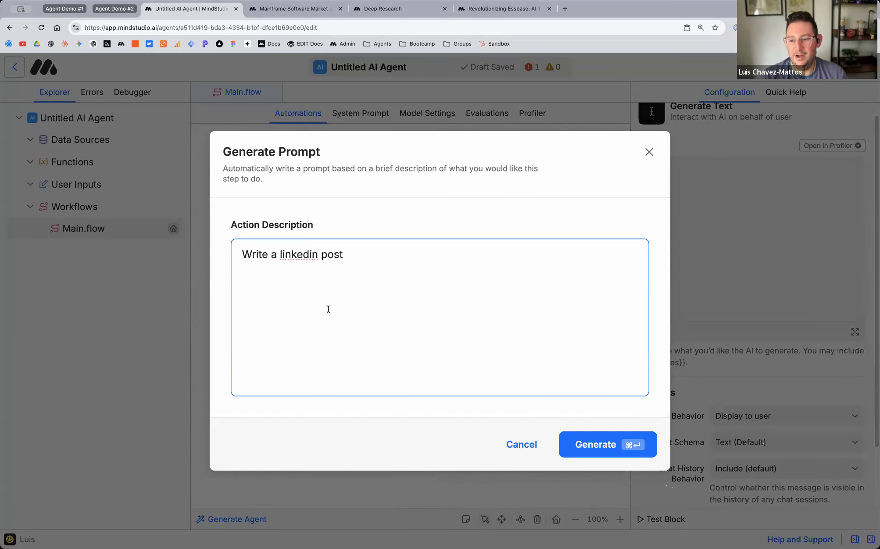
click(588, 448)
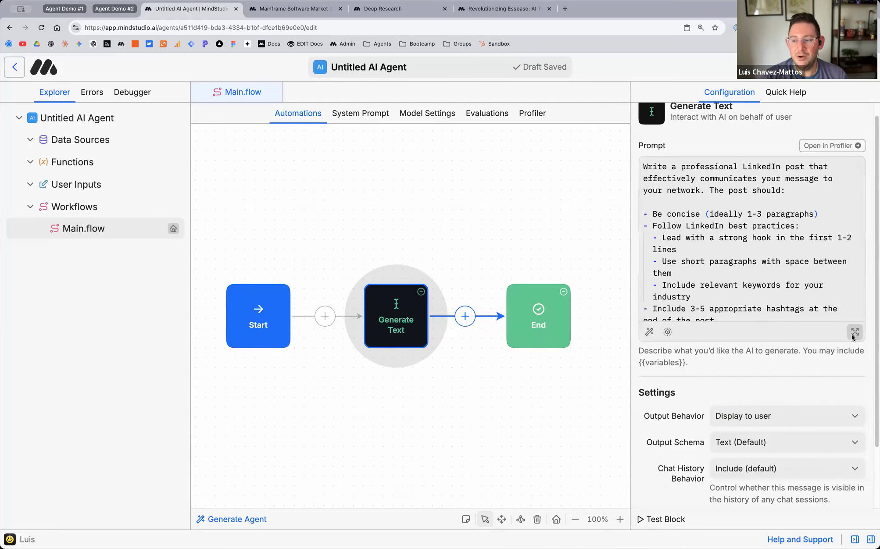
Step: Open the generated prompt in the full editor, insert two blank lines above it and select the whole prompt text
click(854, 336)
click(242, 142)
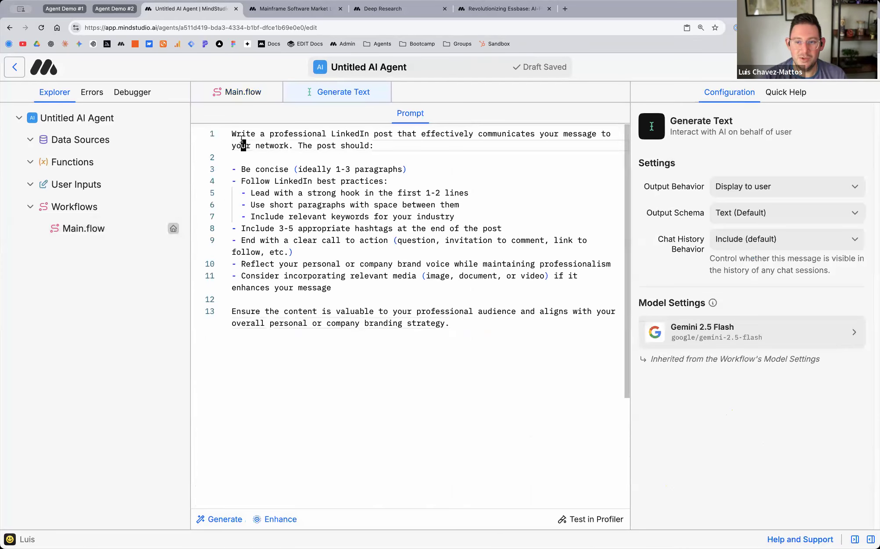
drag(242, 133, 265, 211)
triple_click(259, 314)
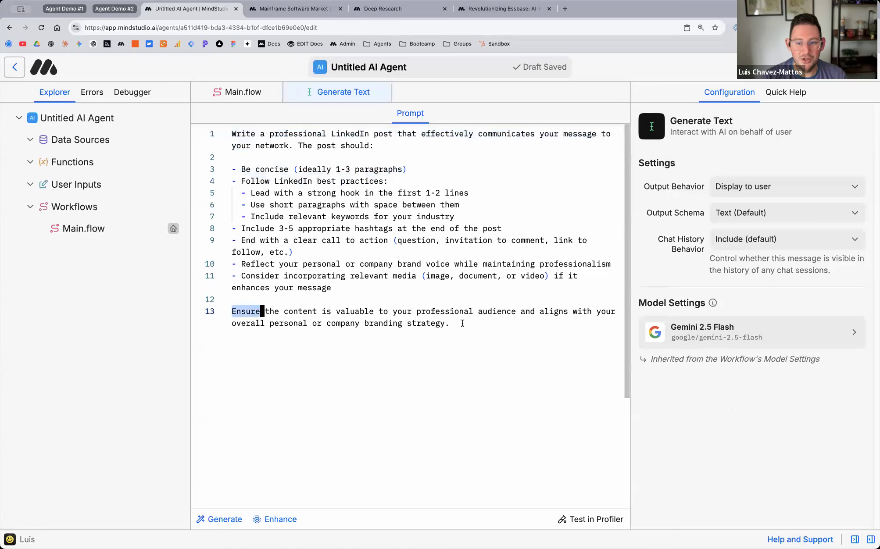
click(234, 135)
key(Up)
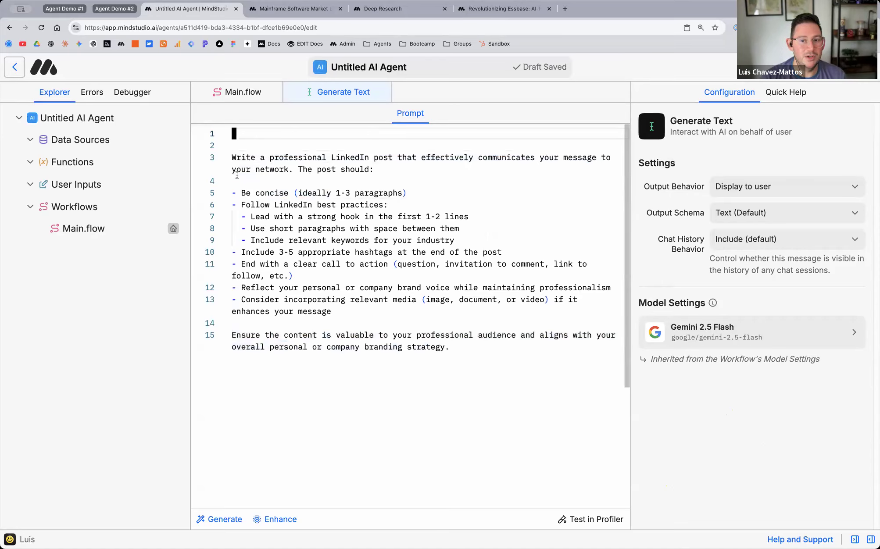
double_click(243, 157)
shift+click(495, 417)
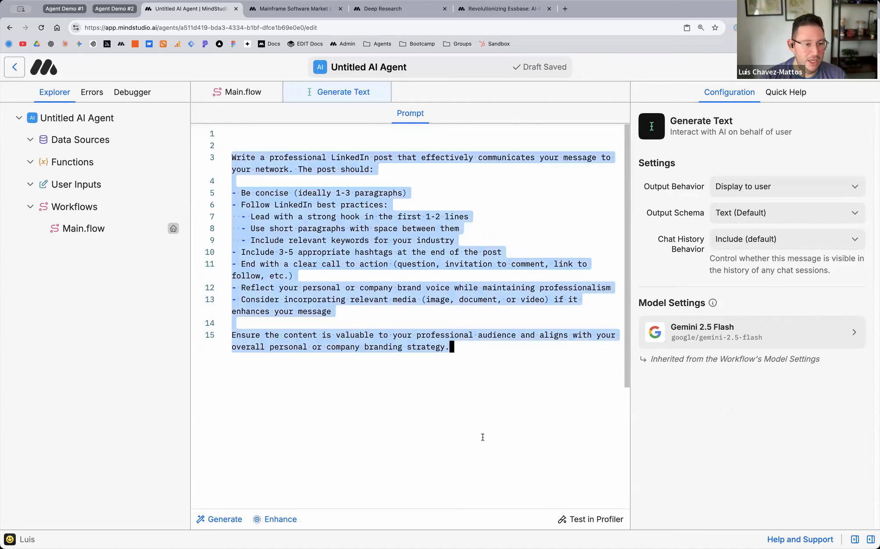
Step: Return to Main.flow, deselect the Generate Text block and open the MindStudio Architect agent generator
click(243, 92)
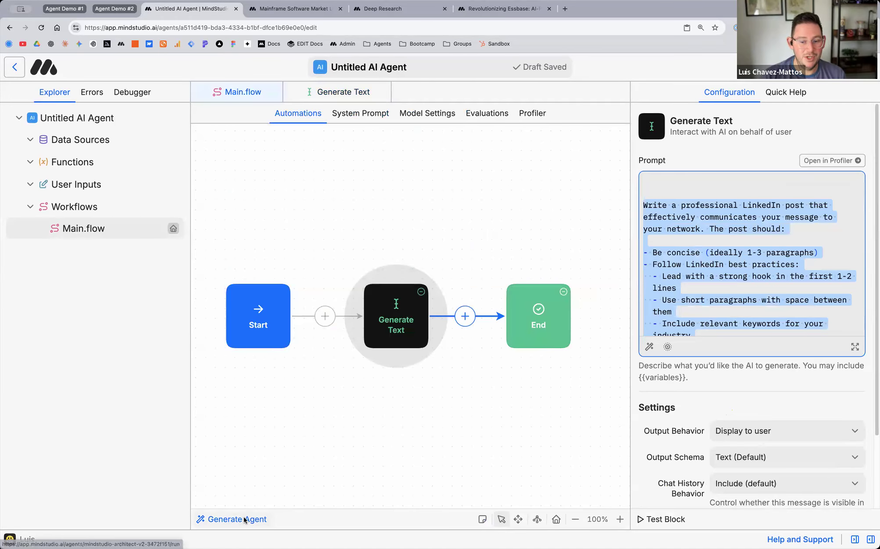
click(292, 457)
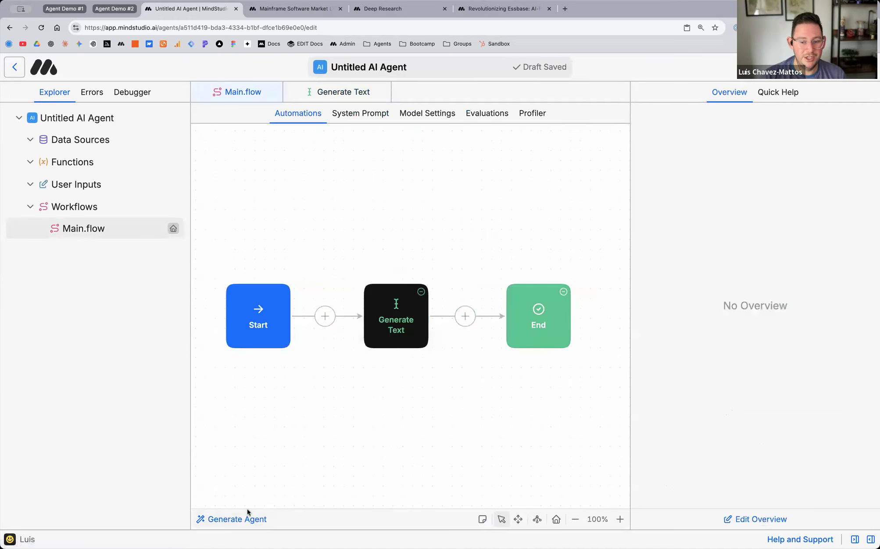
click(214, 519)
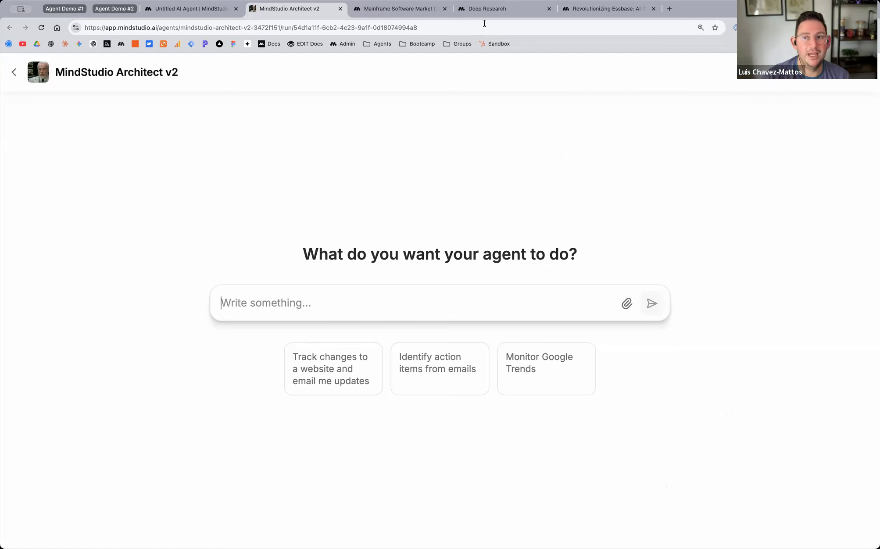
Step: Revisit the Deep Research page and the mainframe report, then submit the Architect suggestion "Track changes to a website and email me updates"
click(487, 8)
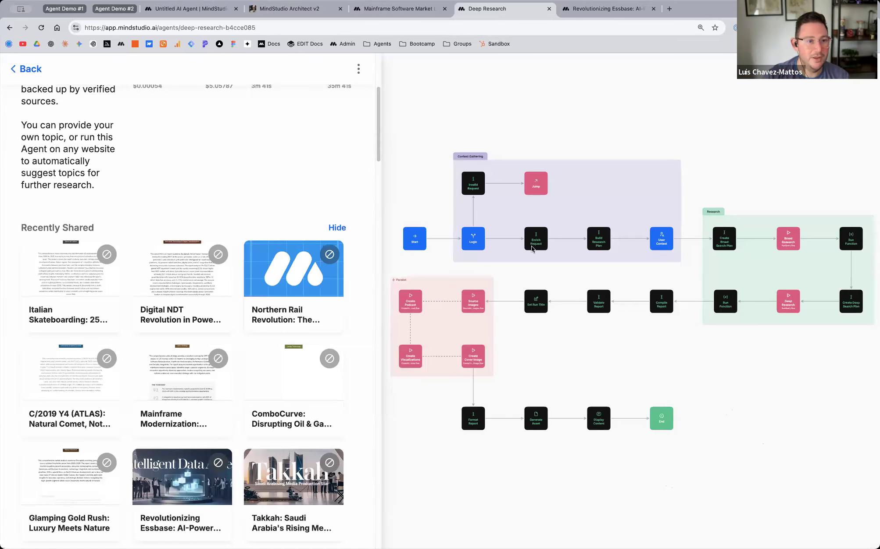
click(388, 9)
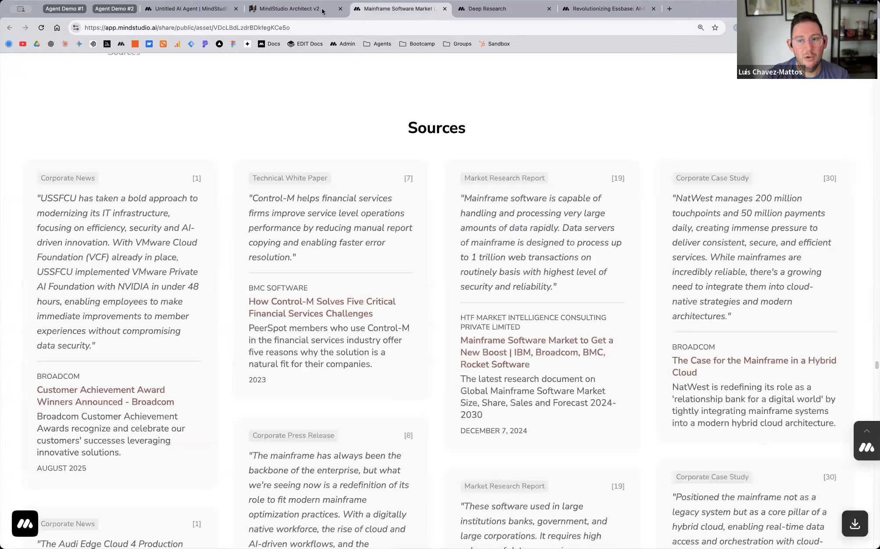
click(309, 8)
click(503, 290)
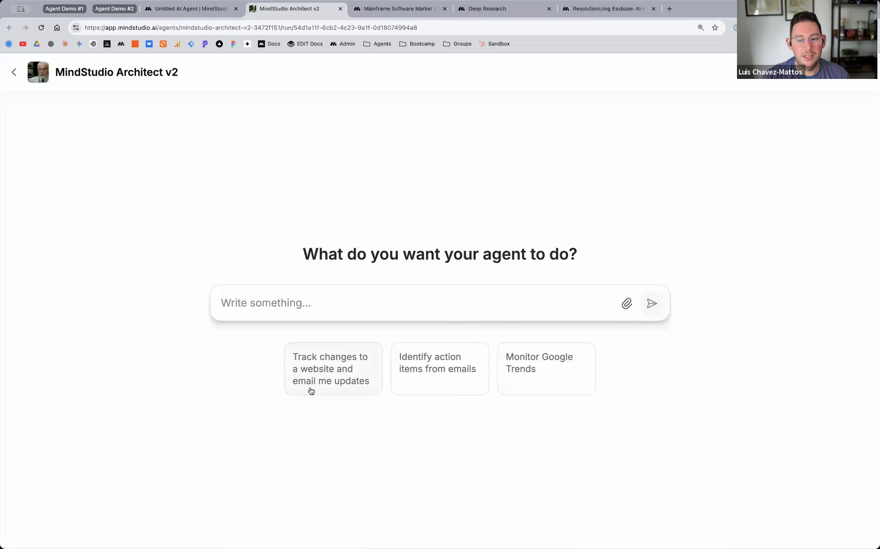
click(325, 377)
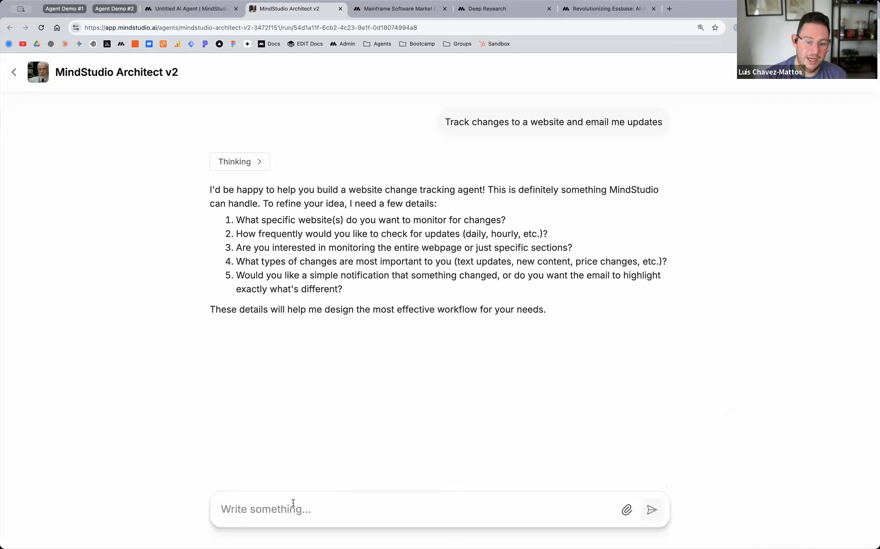
Step: Reply to the Architect's questions with "I want to scan techmeme every morning and find all of the AI news articles"
text(I want to scan techmeme every morening)
key(BackSpace)
key(BackSpace)
key(BackSpace)
key(BackSpace)
key(BackSpace)
text(ning and fin)
text(d the)
key(BackSpace)
key(BackSpace)
key(BackSpace)
key(BackSpace)
text(all of the AI )
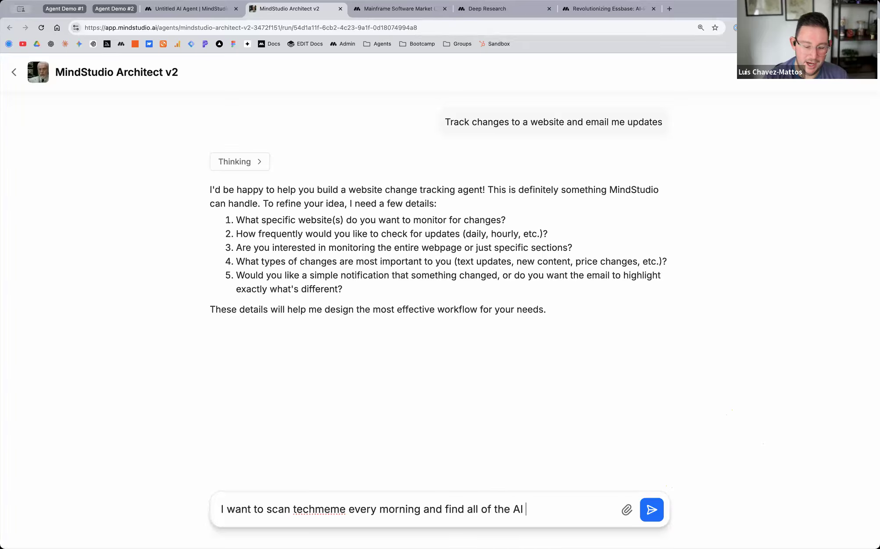
text(news articles)
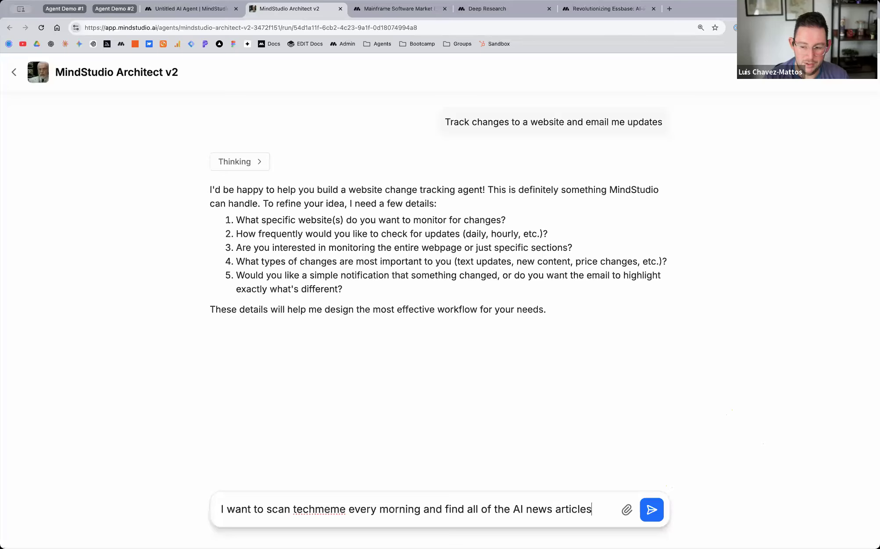
key(Return)
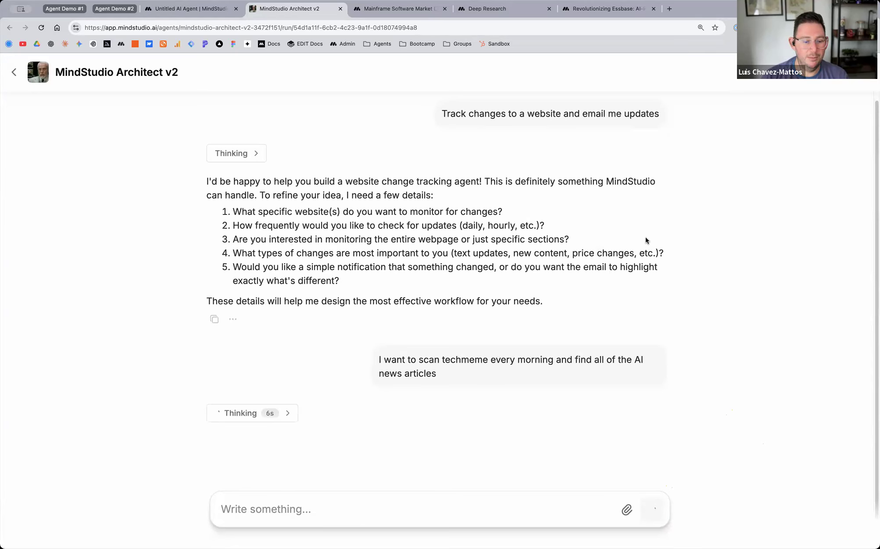
Step: Examine the AI News Tracker - Techmeme Daily Digest proposal from its title and workflow steps through the block configurations to the specific notes
click(175, 10)
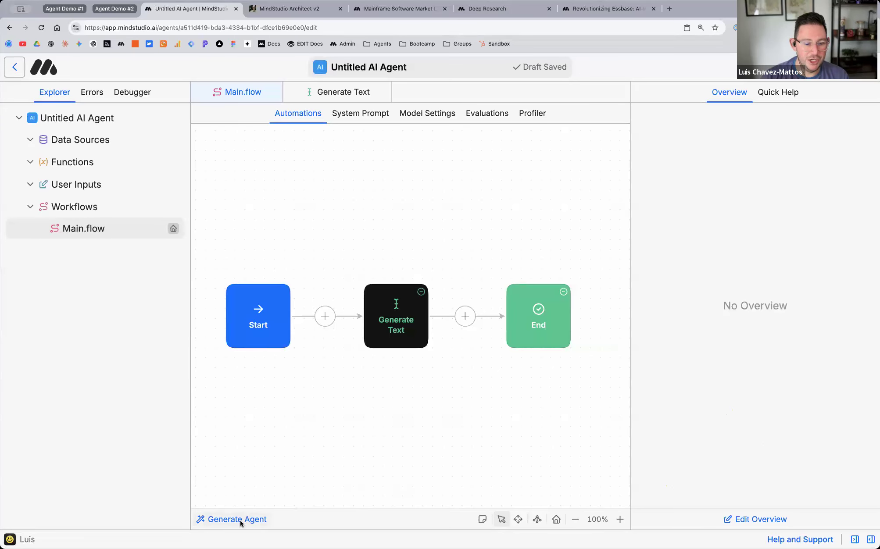
click(289, 8)
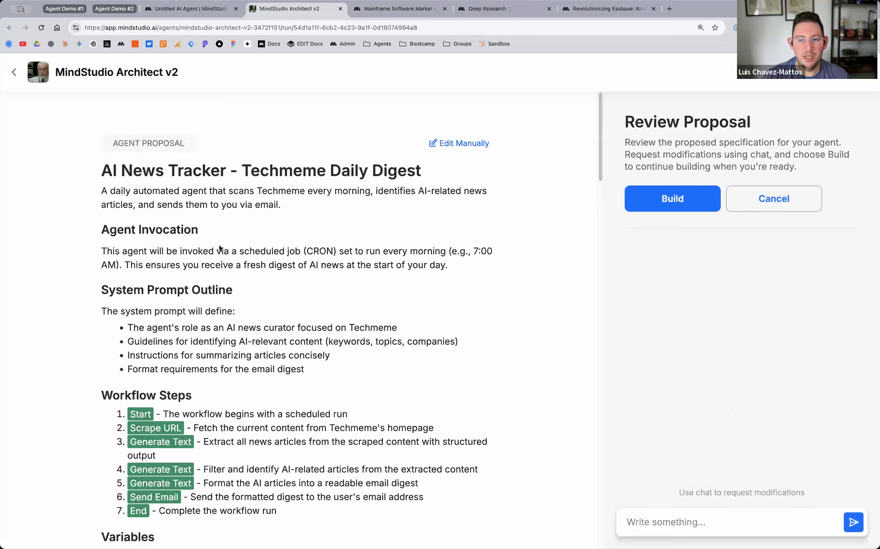
scroll(383, 290, down, 5)
scroll(313, 291, up, 5)
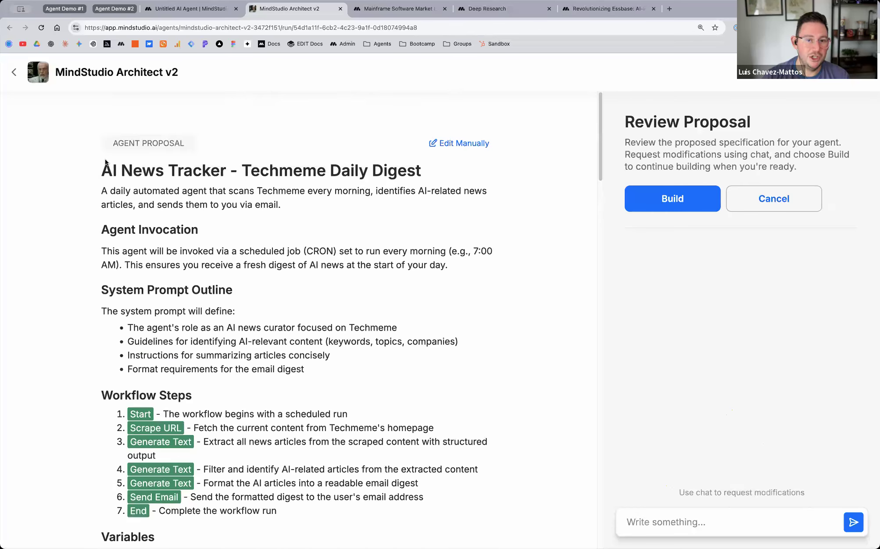
drag(101, 171, 227, 171)
scroll(147, 250, down, 2)
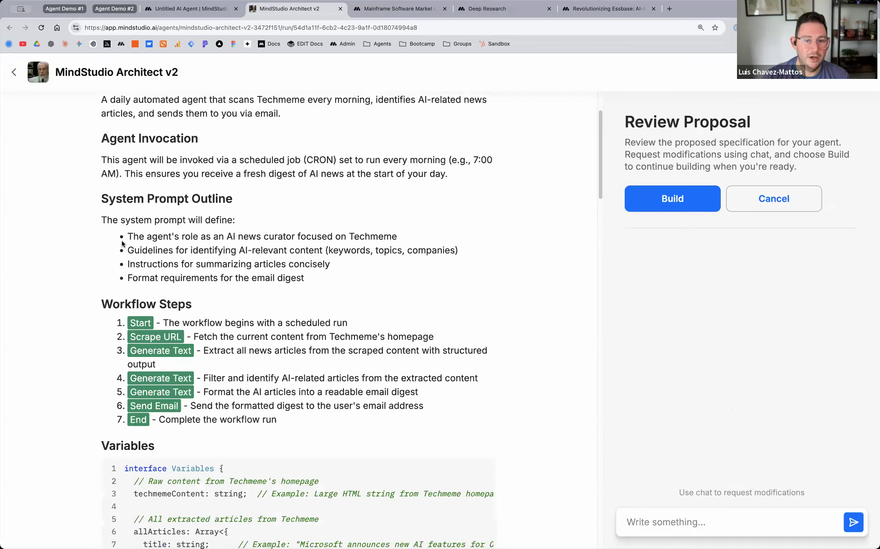
scroll(149, 250, down, 2)
drag(137, 235, 187, 315)
scroll(188, 316, down, 3)
scroll(313, 358, down, 11)
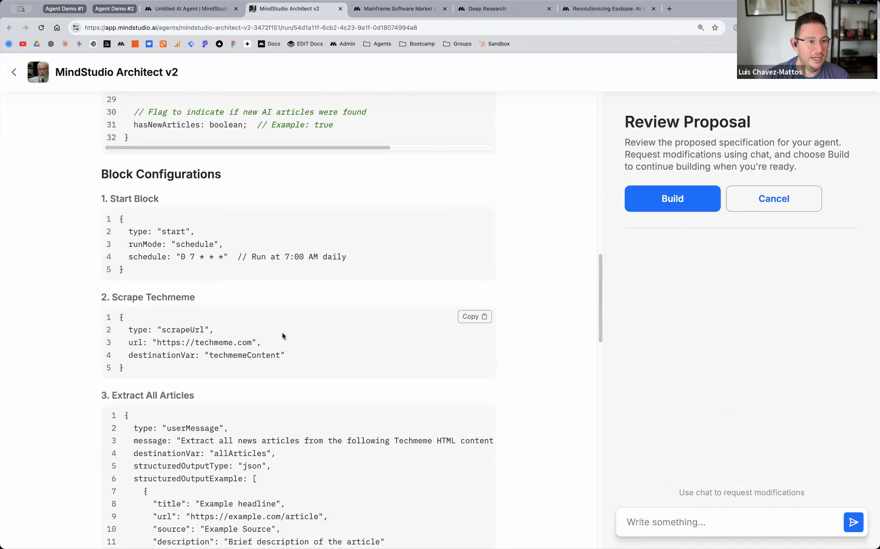
scroll(253, 365, down, 10)
scroll(261, 371, down, 13)
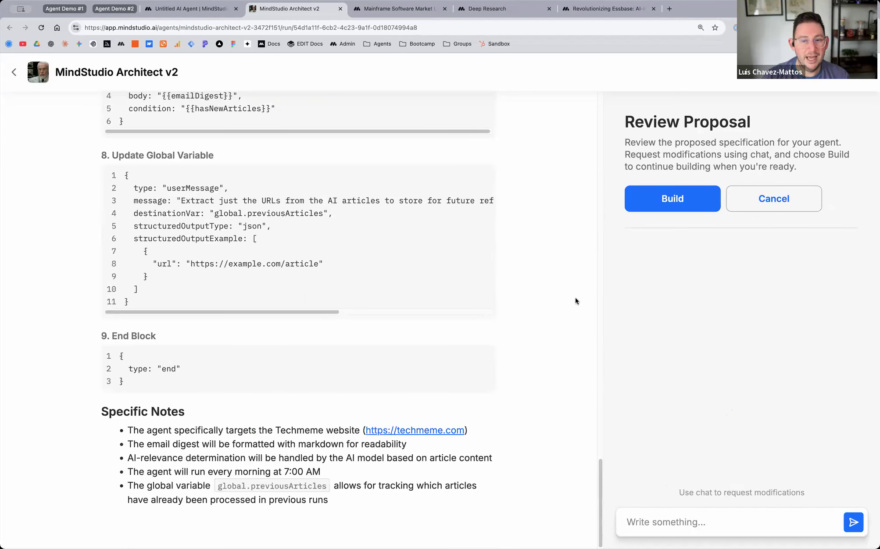
Step: Recheck the proposal's block configurations and start building the AI News Tracker agent
scroll(511, 317, up, 10)
scroll(517, 322, down, 10)
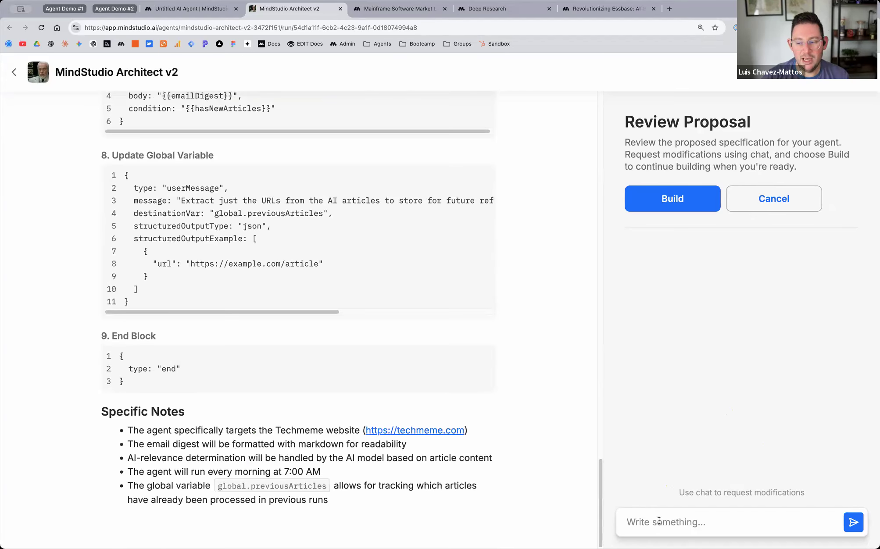
scroll(521, 398, up, 10)
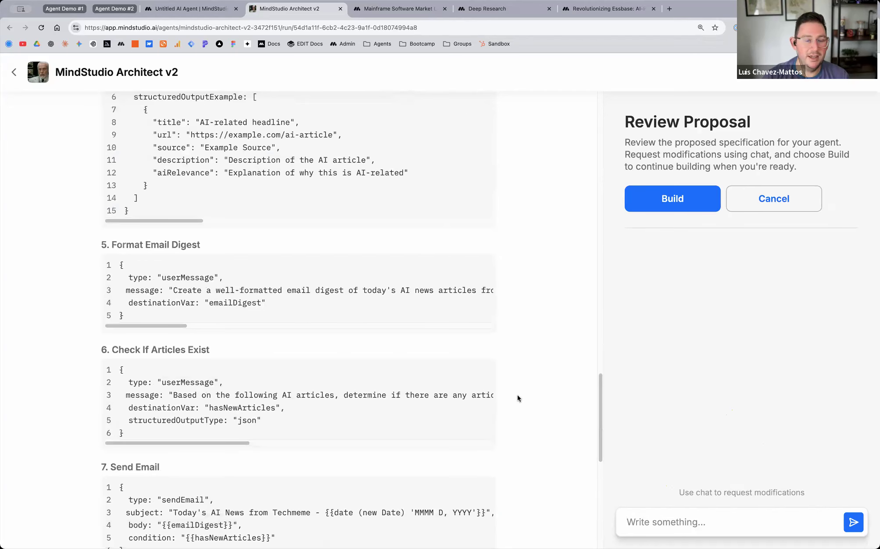
scroll(439, 333, down, 5)
scroll(422, 229, up, 20)
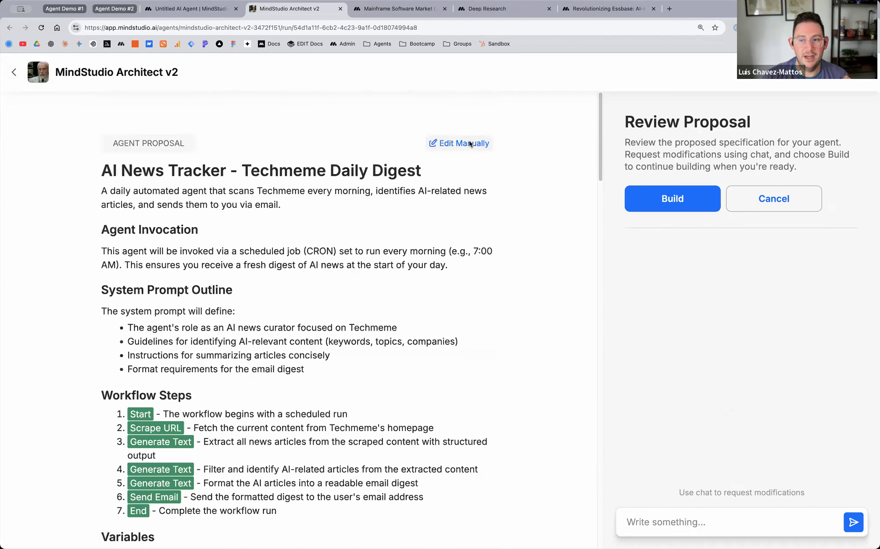
click(694, 190)
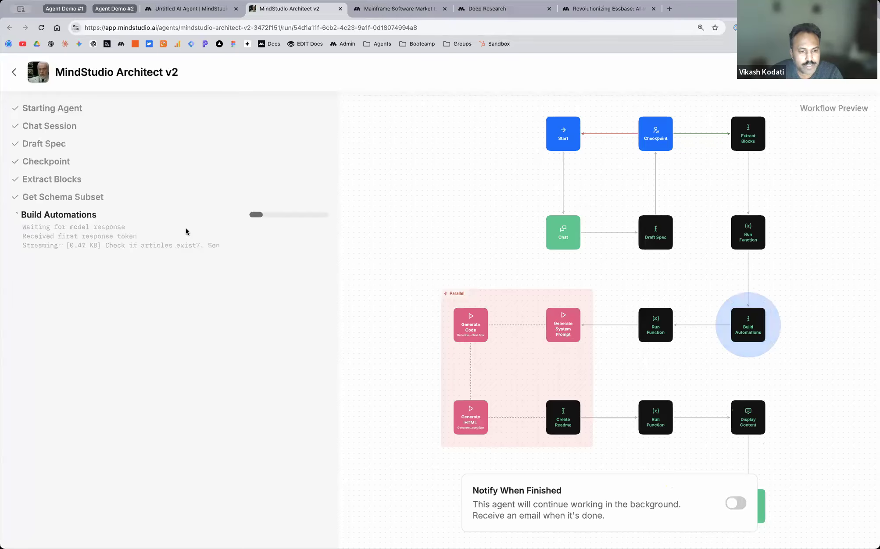
click(160, 9)
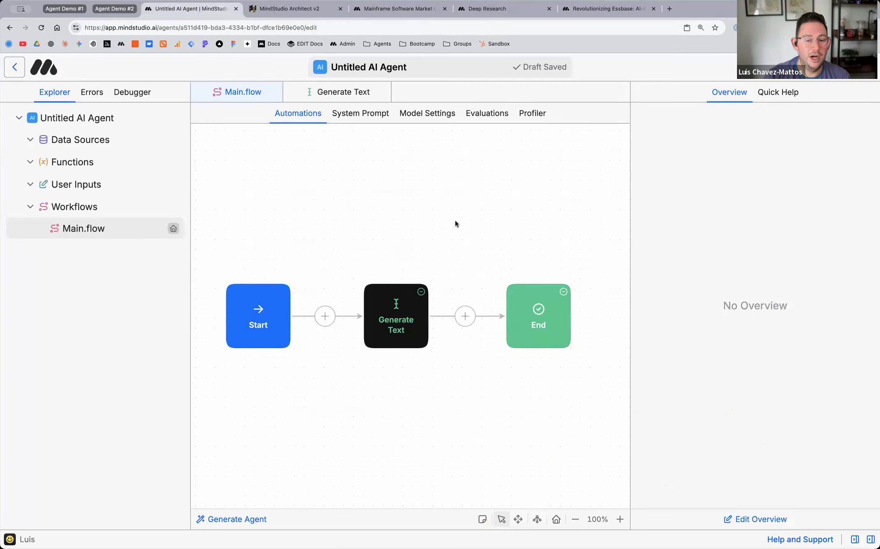
click(231, 521)
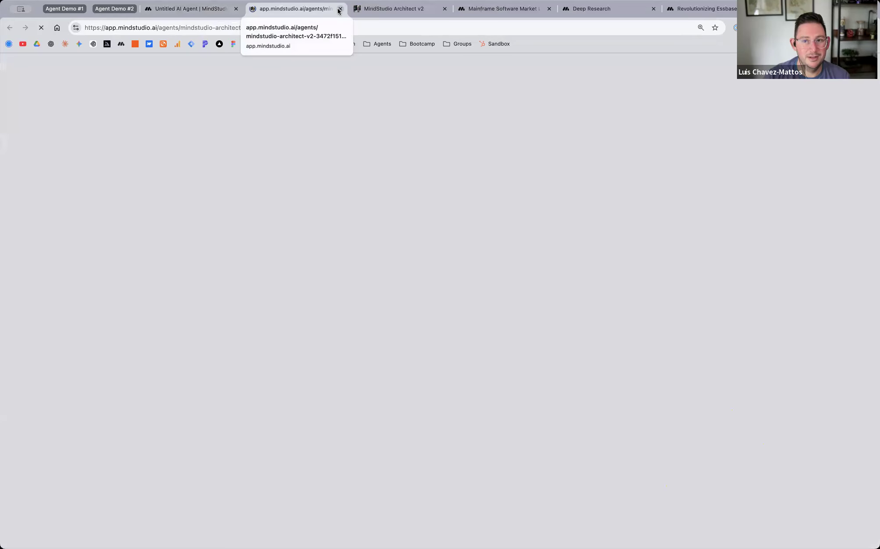
key(super+w)
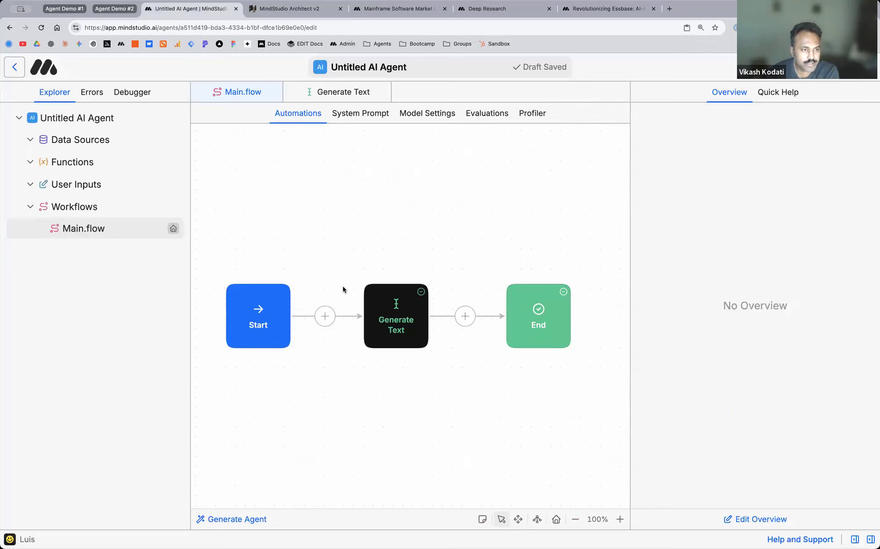
Step: Return to the finished Architect run, open the generated Techmeme AI News Tracker agent and display its Main.flow workflow
click(312, 12)
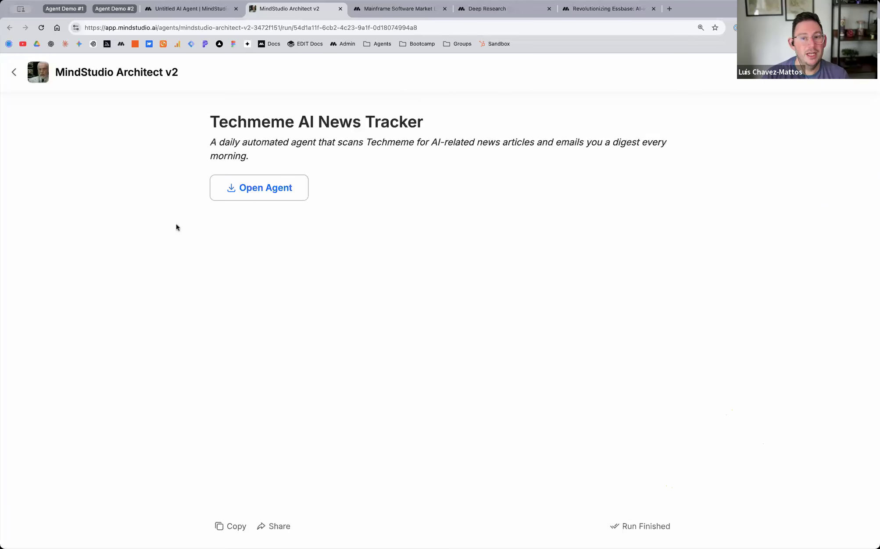
click(273, 200)
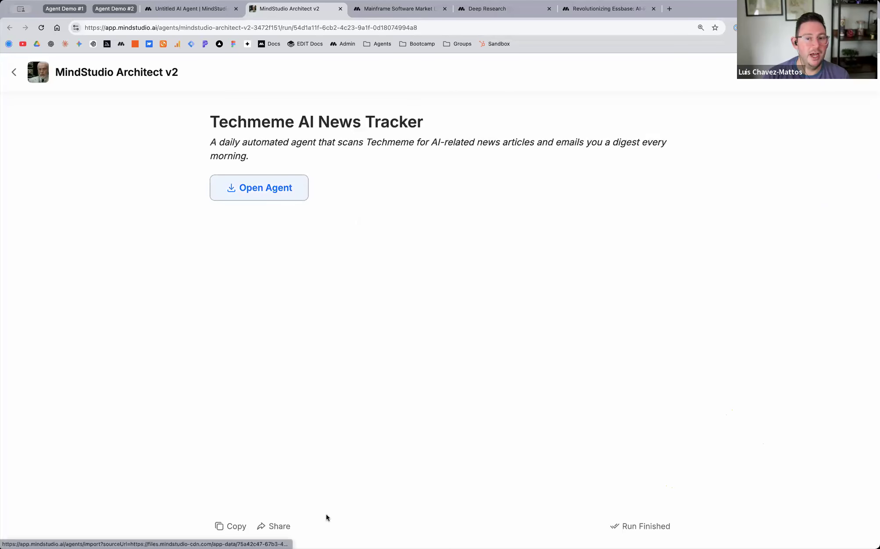
click(294, 197)
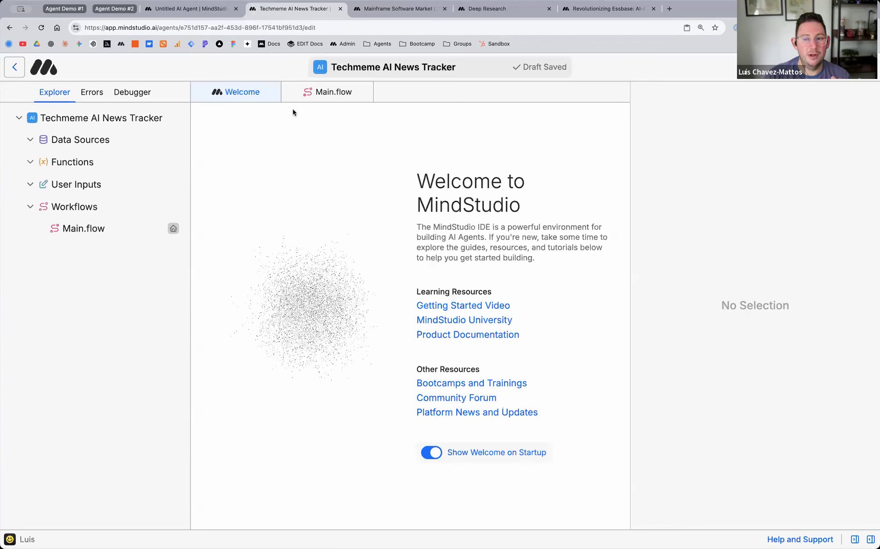
click(313, 93)
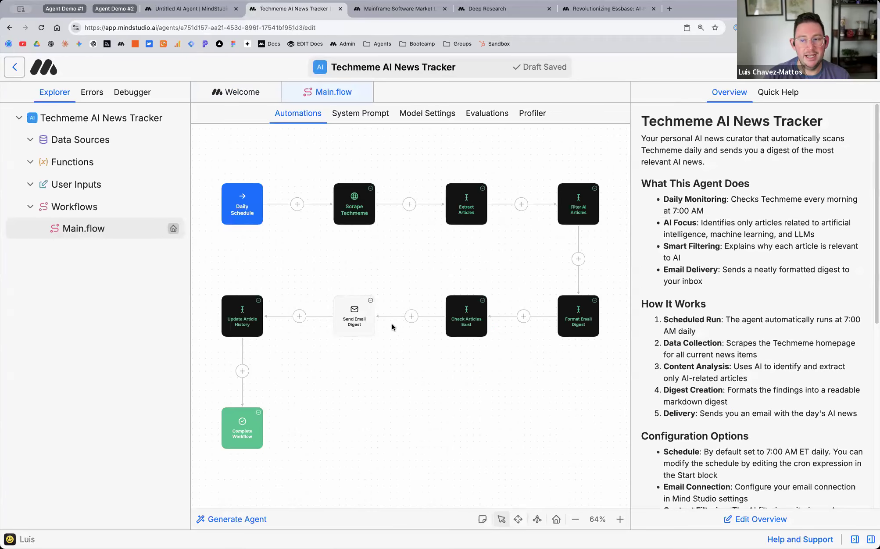
Step: Inspect the trigger settings of the Daily Schedule block and the configuration of the Scrape Techmeme block
click(242, 206)
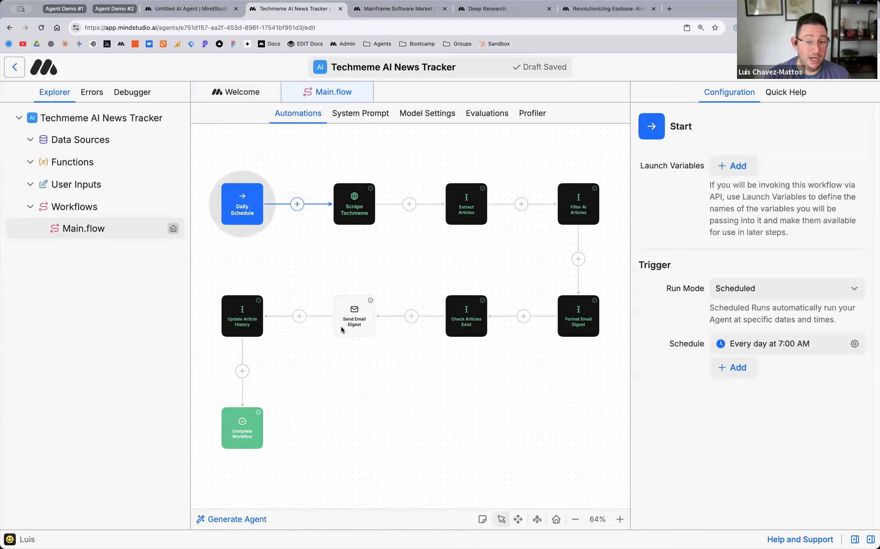
click(360, 211)
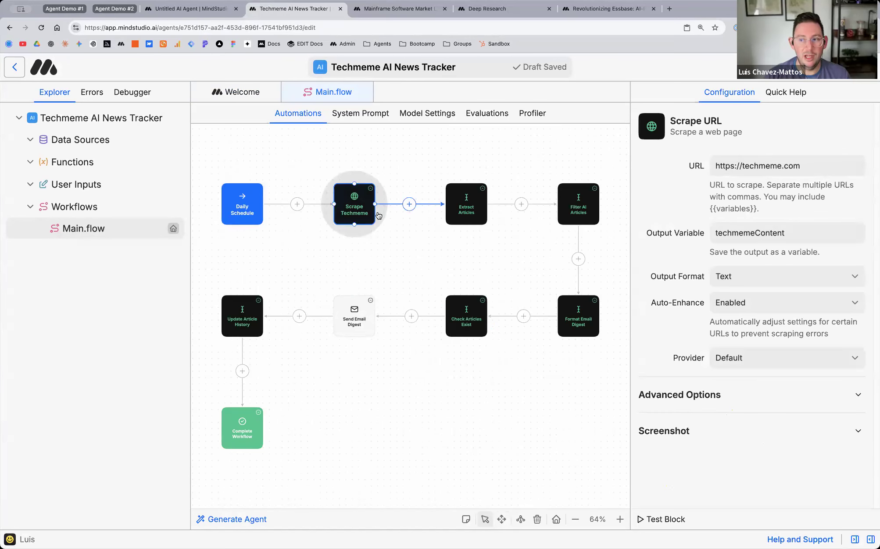
click(240, 209)
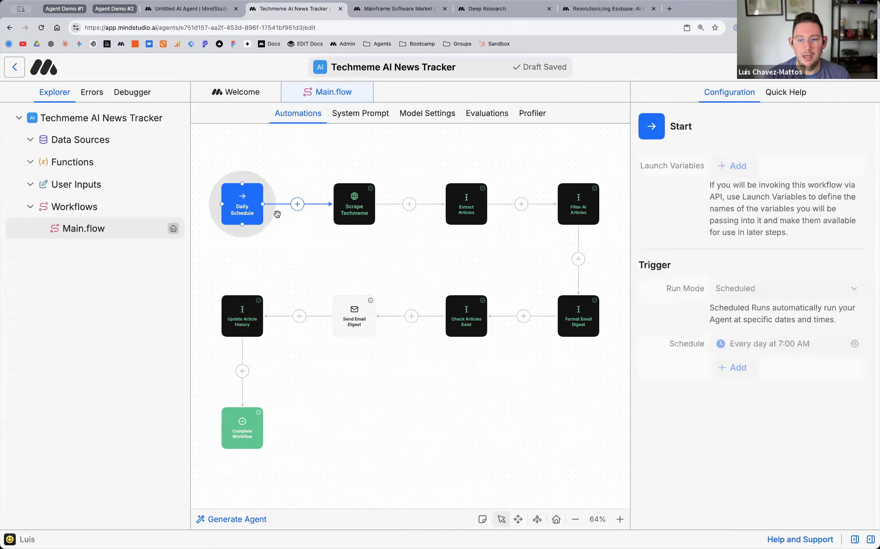
Step: Read the prompts of the Extract Articles, Filter AI Articles and Format Email Digest blocks, highlighting their text
click(467, 210)
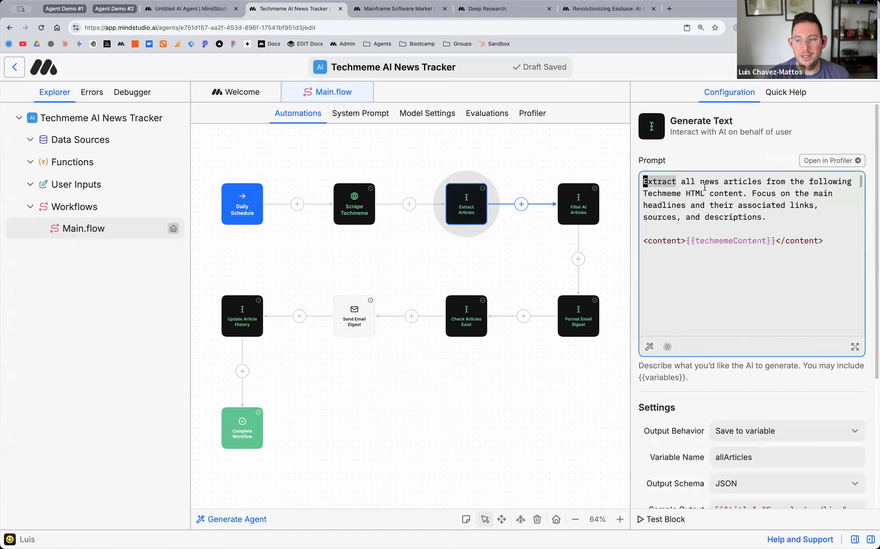
key(super+a)
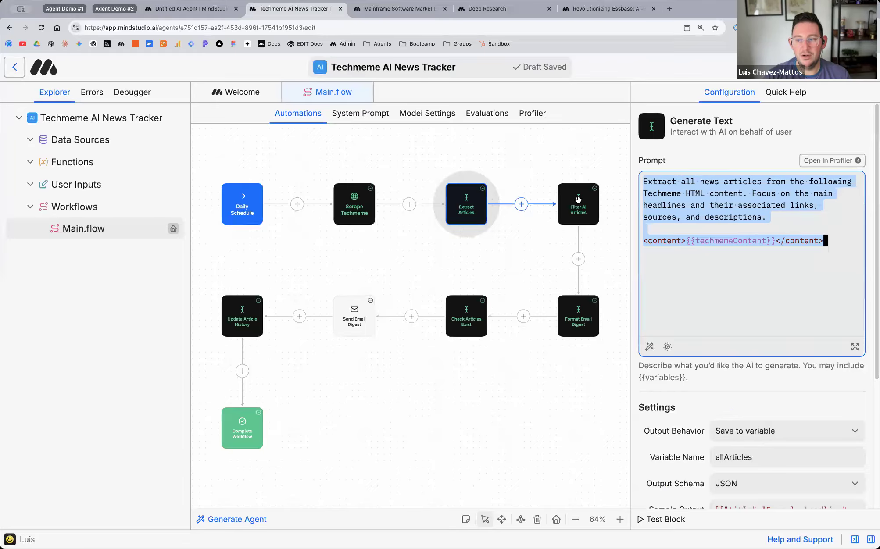
click(578, 201)
drag(643, 193, 827, 286)
click(578, 320)
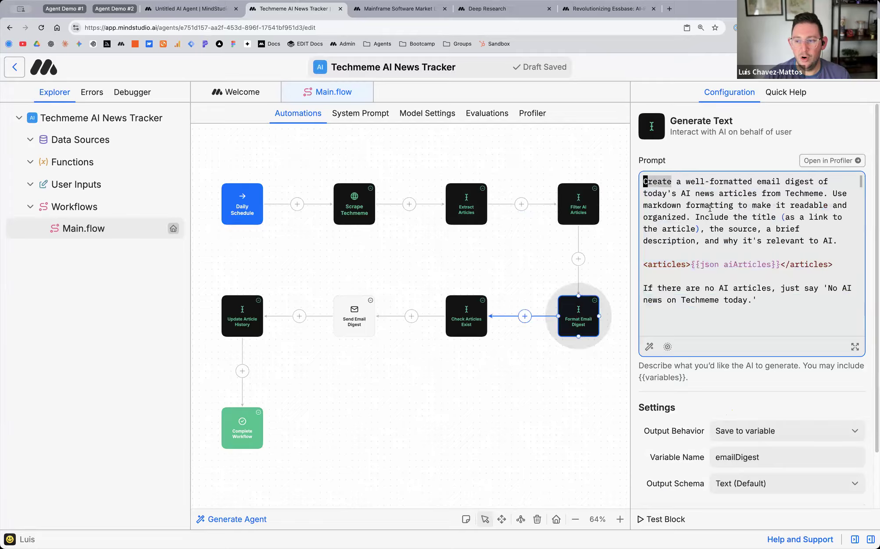
drag(644, 182, 801, 289)
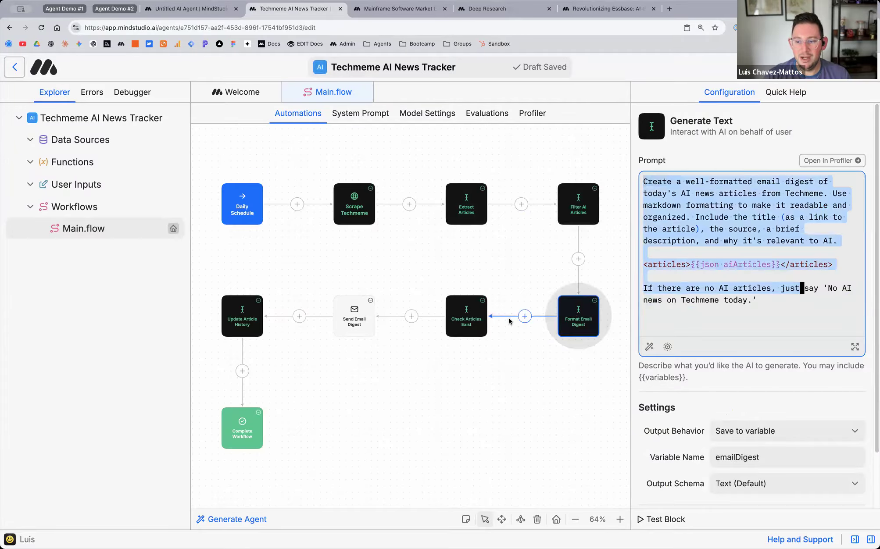
Step: Inspect the configurations of the Check Articles Exist, Send Email Digest and Update Article History blocks
click(468, 321)
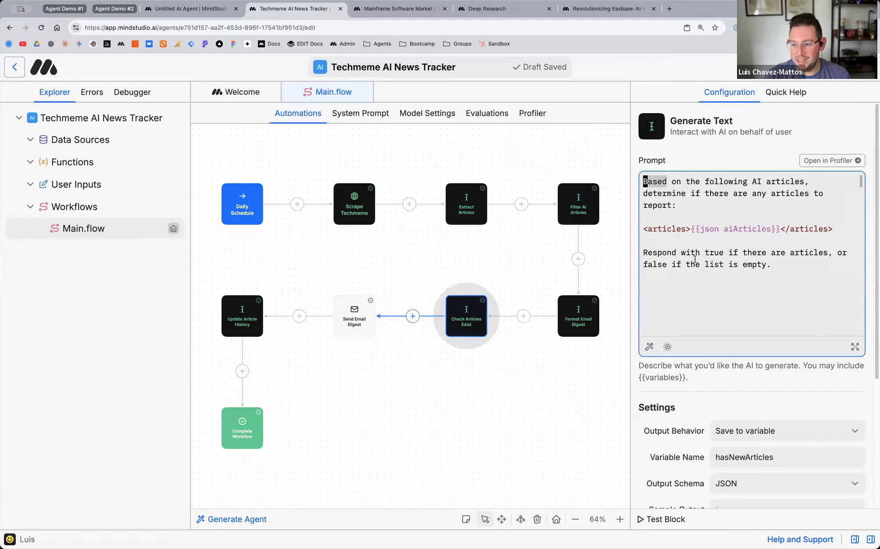
click(370, 317)
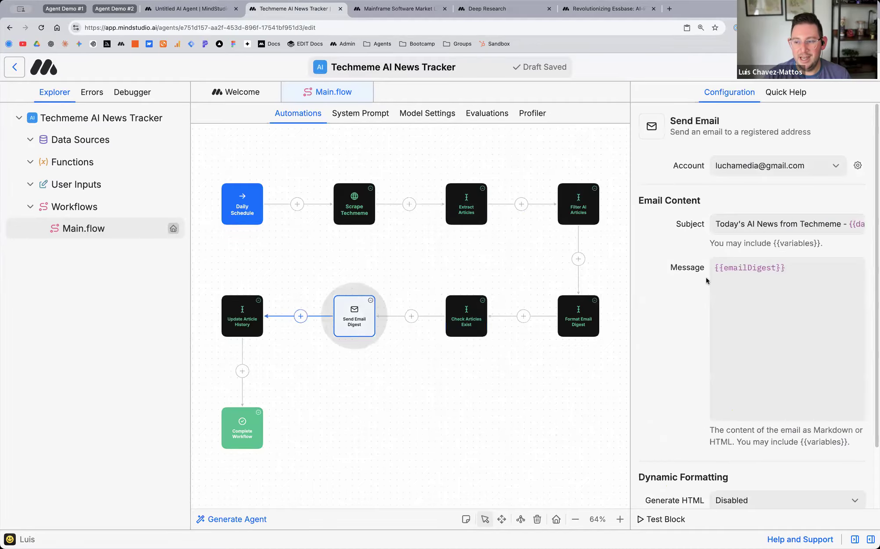
click(251, 305)
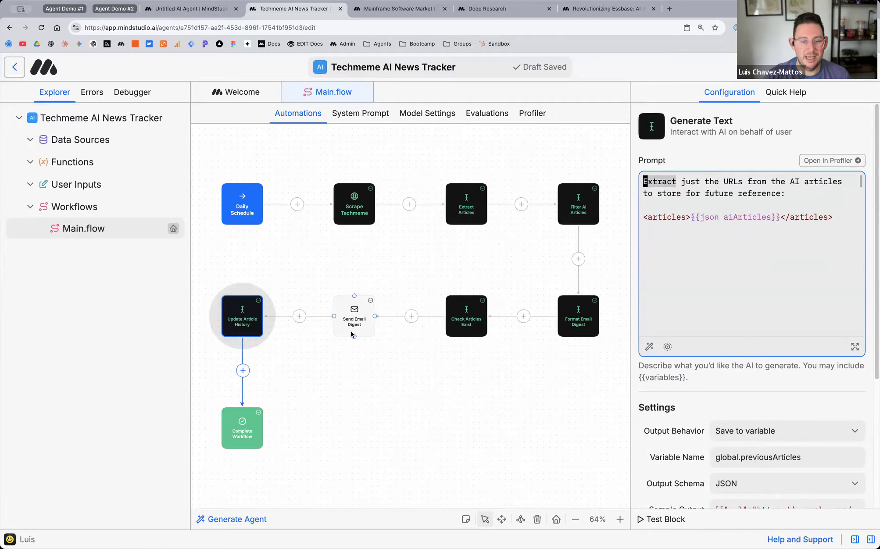
scroll(730, 320, down, 1)
scroll(729, 320, down, 5)
scroll(727, 322, up, 5)
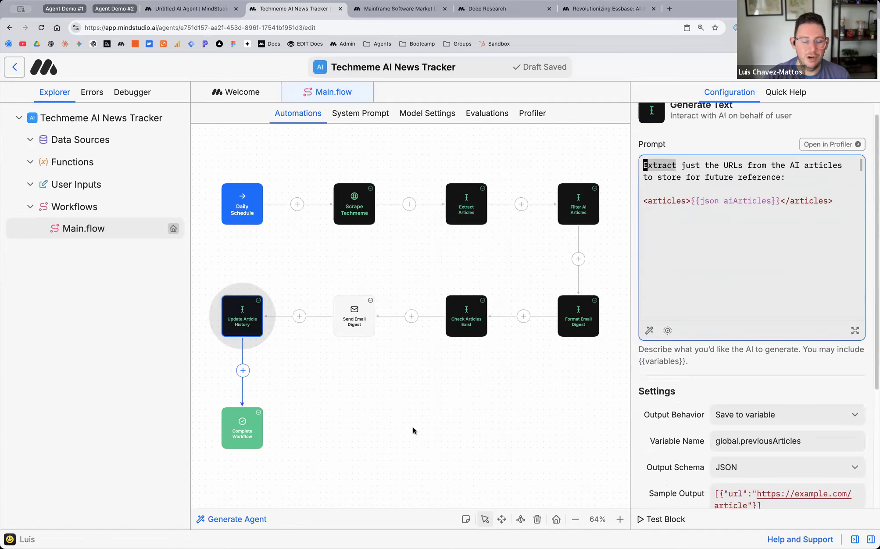
Step: Inspect the Complete Workflow block's settings and deselect it to show the agent's overview
click(238, 438)
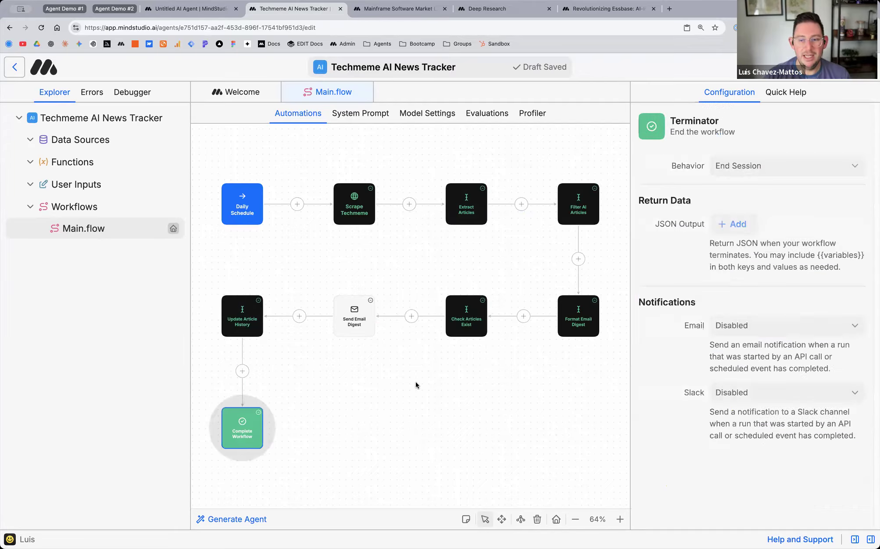
scroll(387, 293, up, 5)
scroll(386, 294, down, 6)
scroll(386, 294, up, 3)
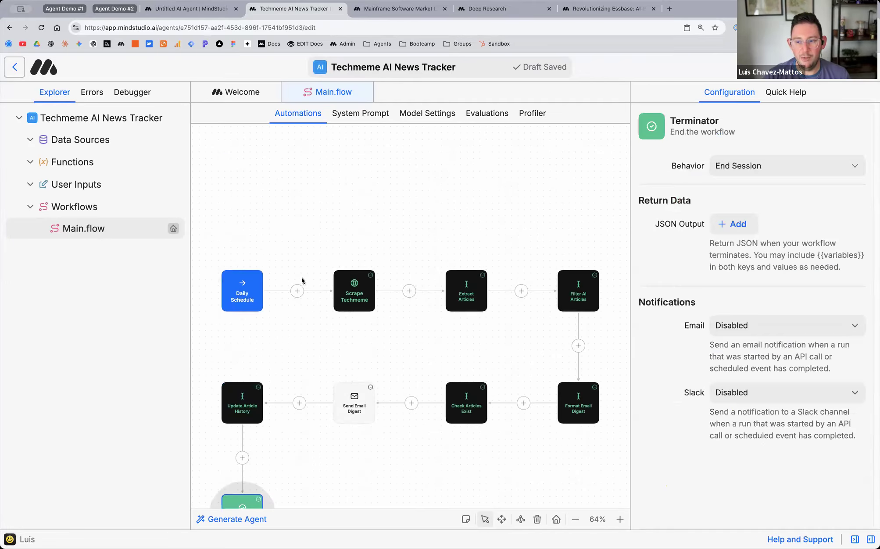
scroll(300, 281, down, 1)
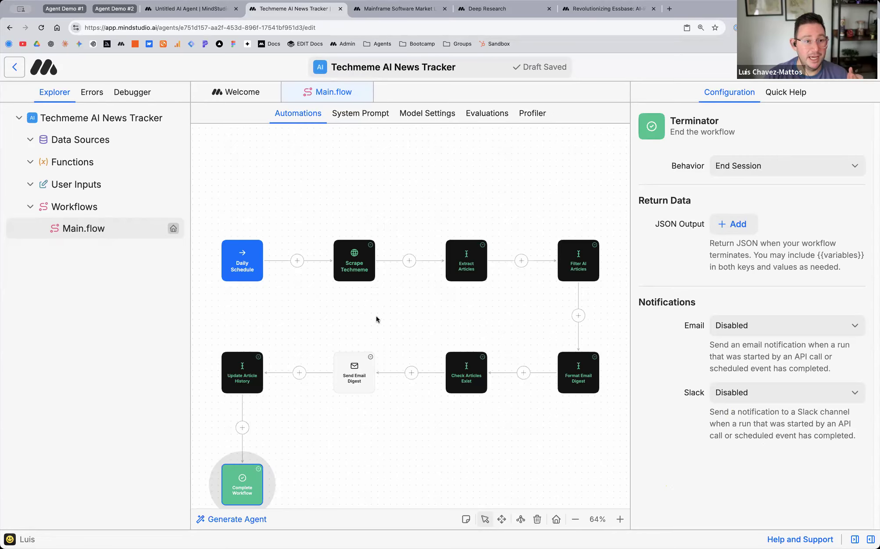
click(345, 163)
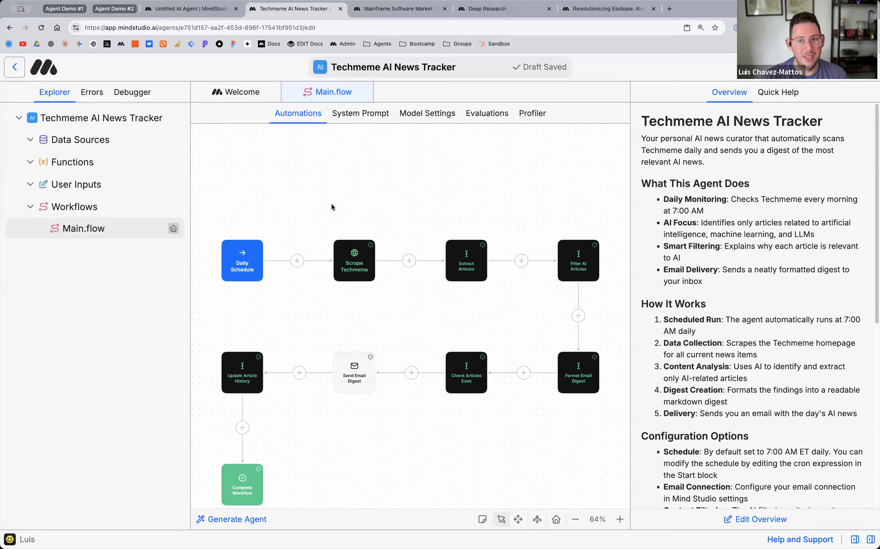
Step: Switch to the Untitled AI Agent and delete the Generate Text block from its workflow
click(200, 10)
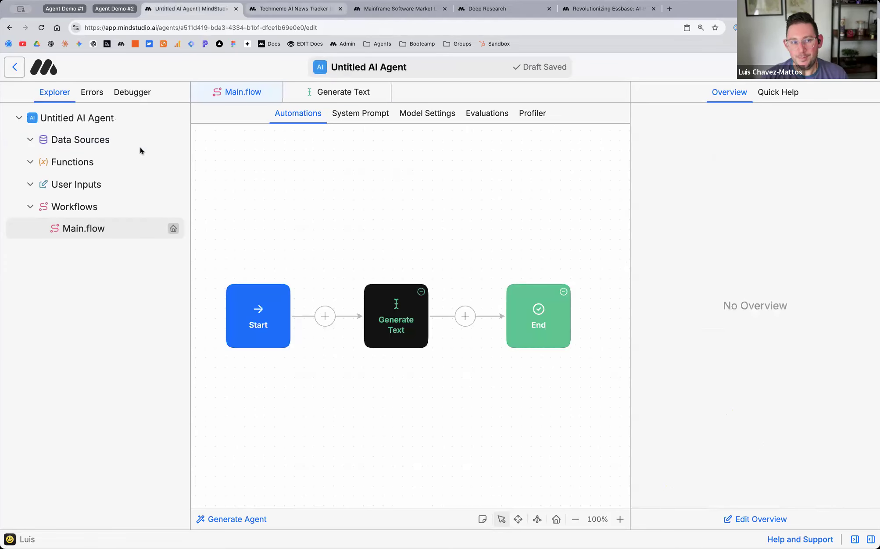
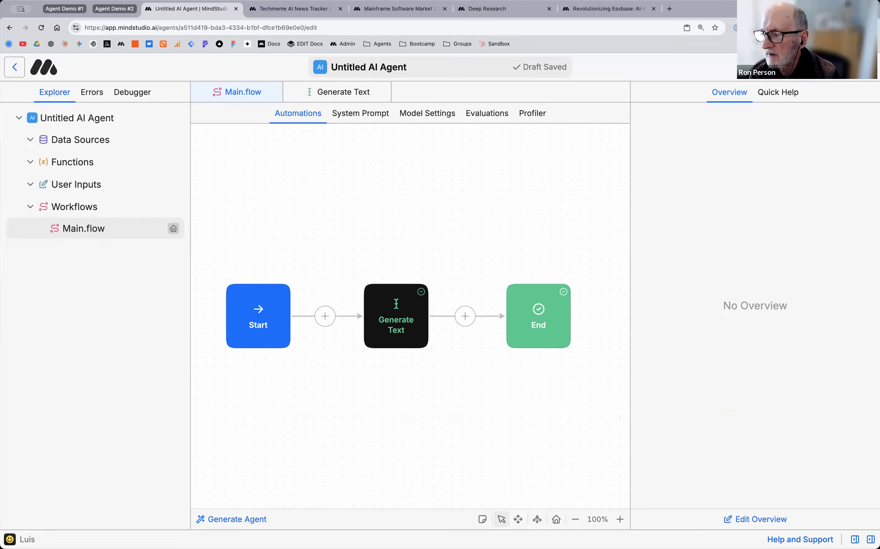
click(397, 329)
drag(396, 246, 396, 247)
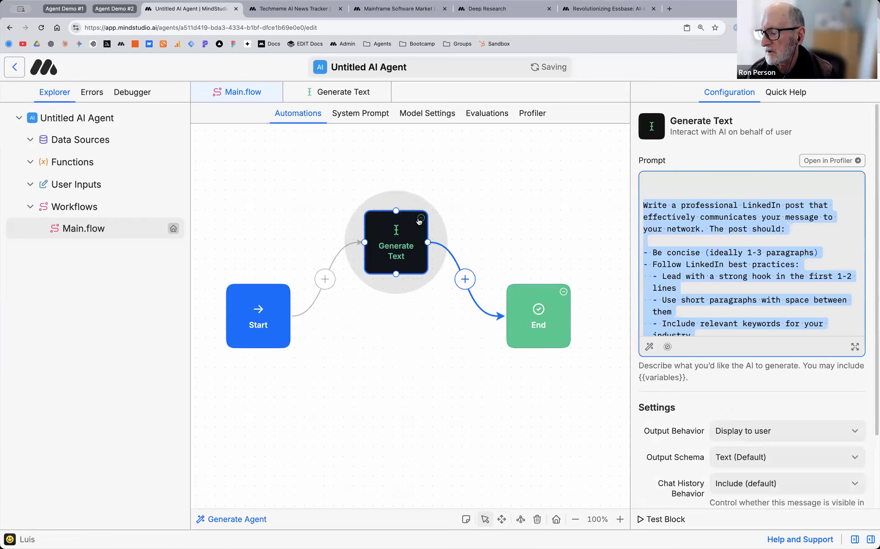
key(BackSpace)
Step: Move the Start and End blocks higher on the canvas so they line up in one row
click(525, 357)
drag(253, 333, 251, 250)
drag(556, 288, 568, 204)
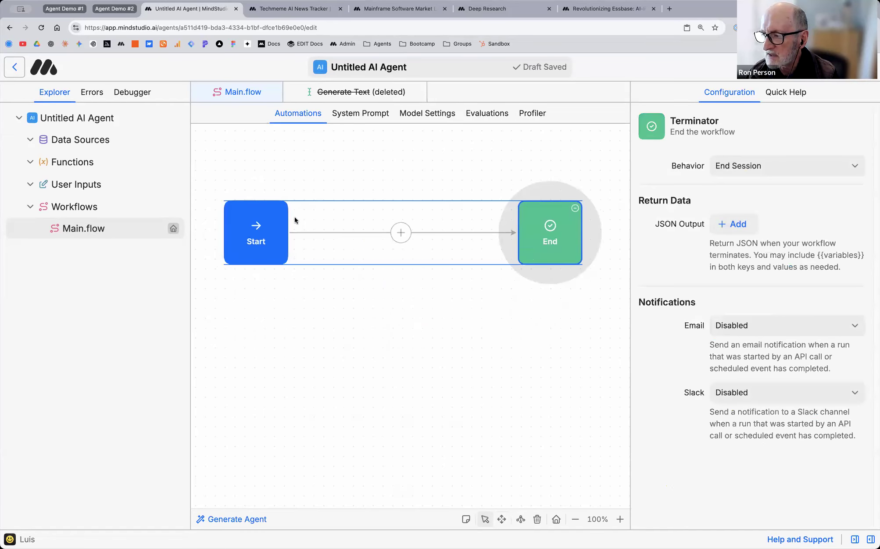
drag(255, 225, 247, 225)
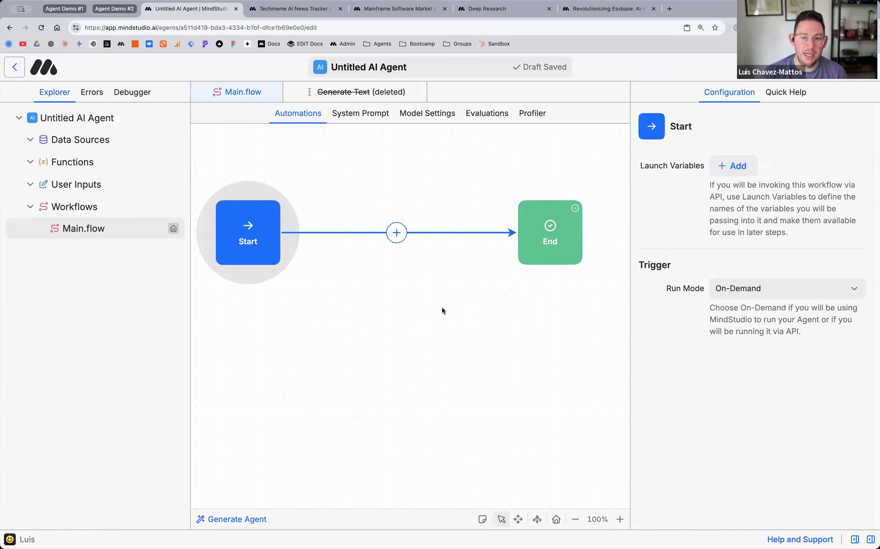
Step: Insert a Generate Text block followed by a Display Content block between Start and End
click(398, 233)
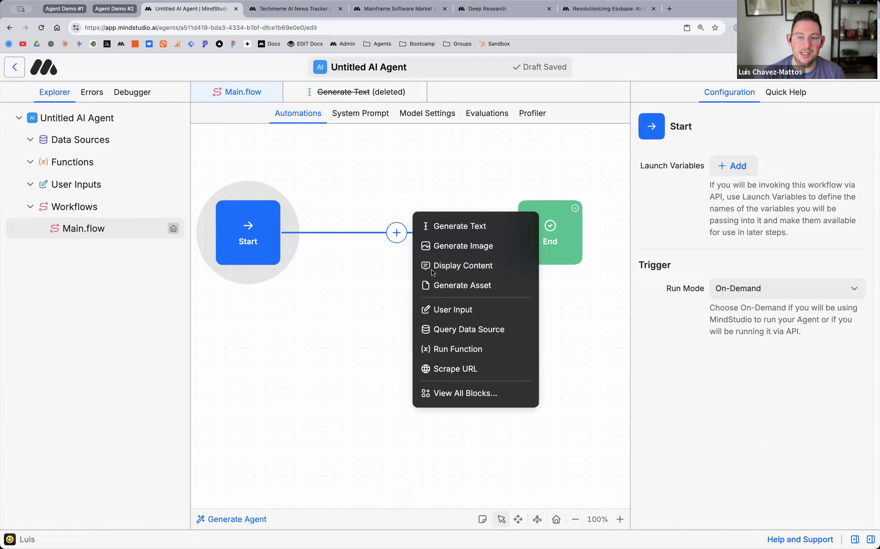
click(448, 226)
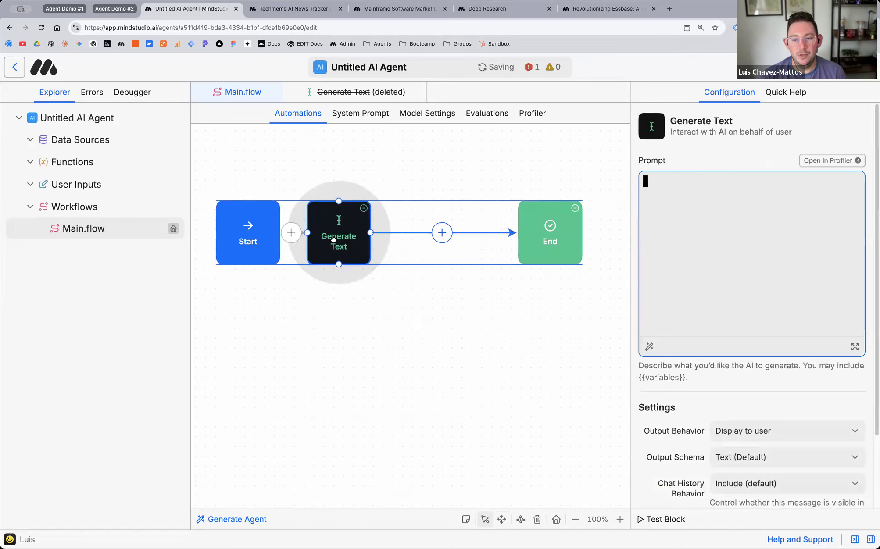
click(446, 233)
click(487, 258)
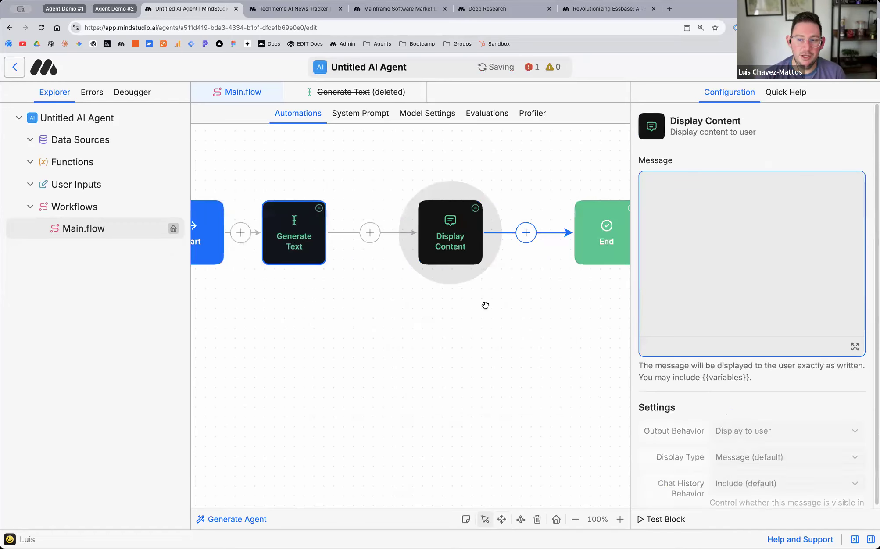
Step: Rearrange the canvas so Display Content sits directly above Generate Text, with Start level beside Generate Text
drag(445, 238, 339, 157)
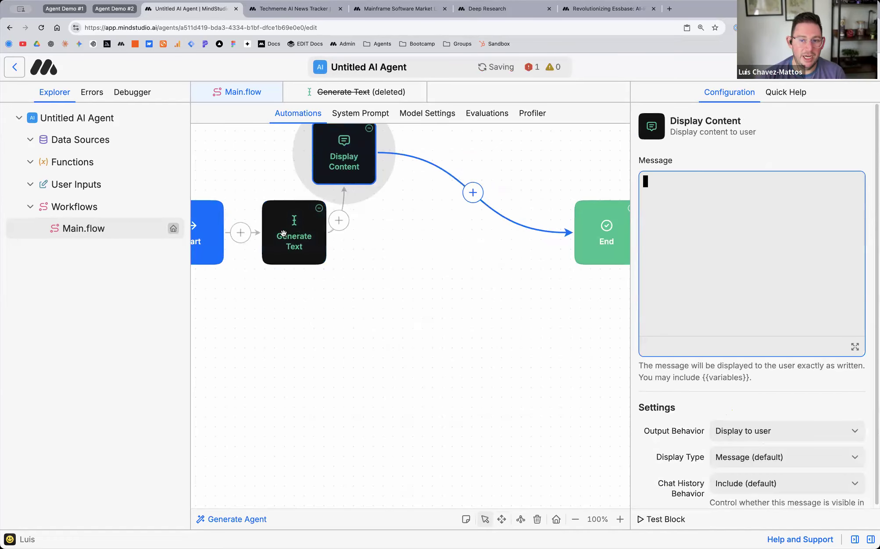
click(259, 258)
drag(282, 214, 281, 266)
drag(209, 225, 209, 276)
drag(338, 165, 288, 180)
click(330, 299)
click(303, 295)
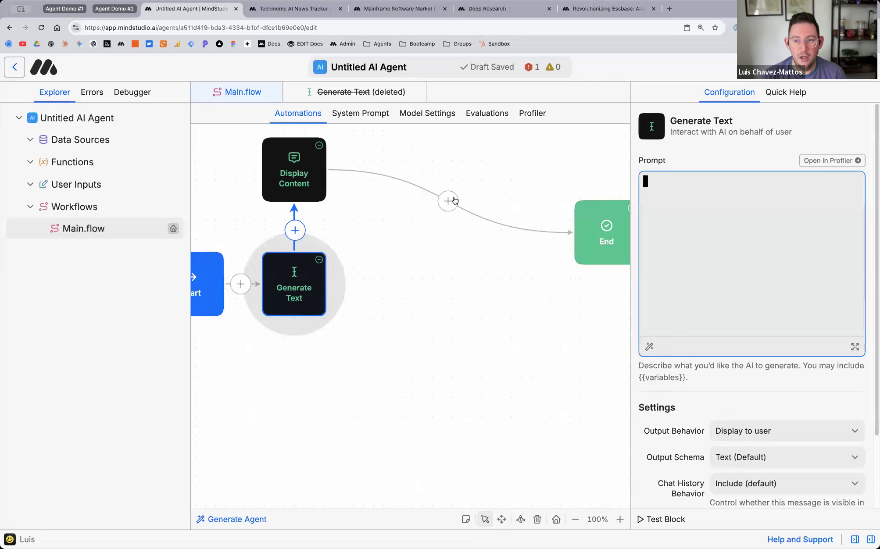
Step: Insert a second Generate Text block after Display Content and align it in the same row
click(439, 201)
click(512, 194)
drag(428, 205, 393, 177)
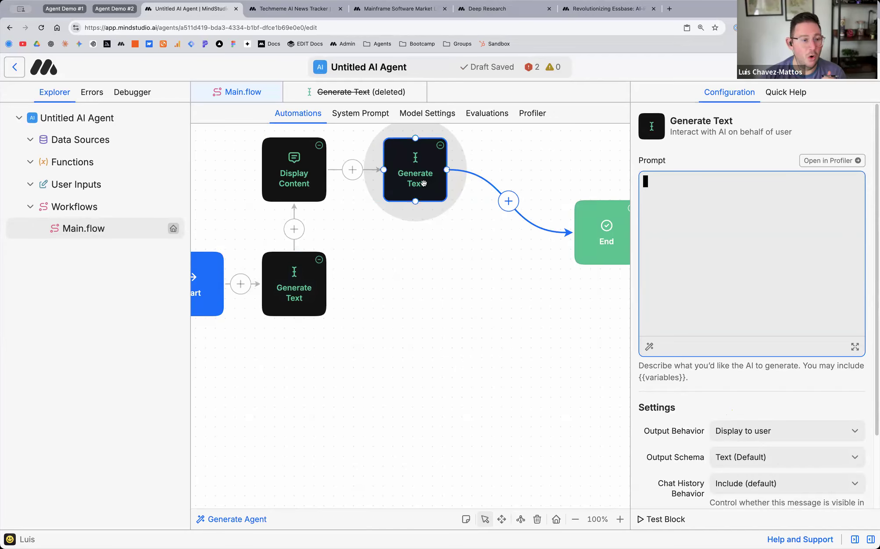
Step: Create a new empty function in the agent and return to Main.flow
click(174, 162)
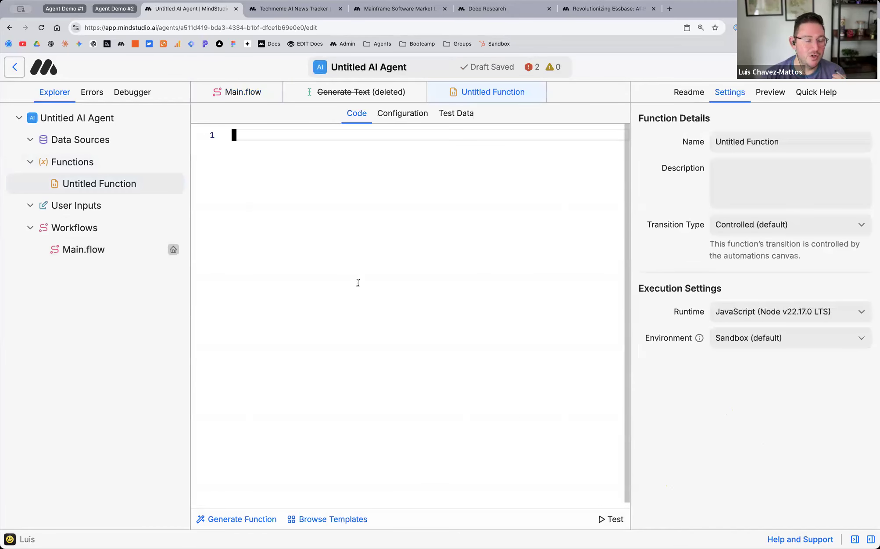
click(99, 250)
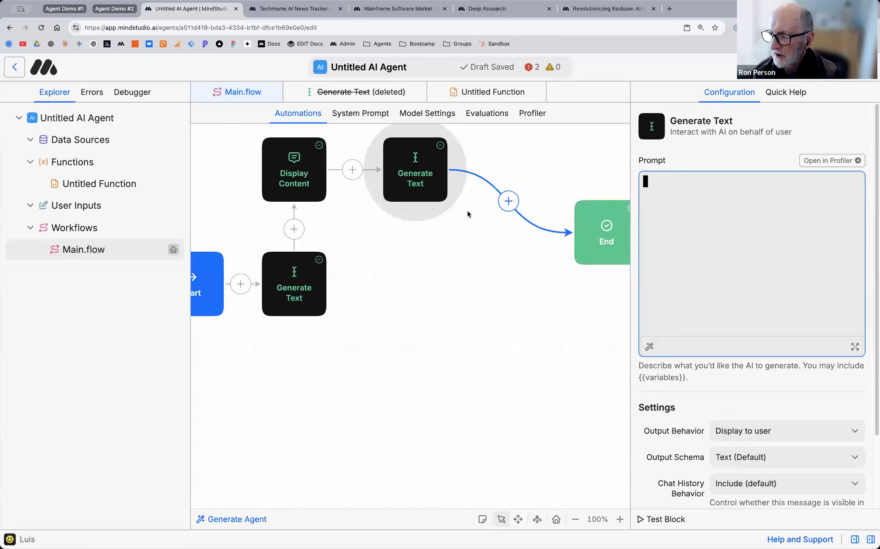
Step: Browse the Get Data and Flow categories in the full block library, ending without adding a block
click(509, 203)
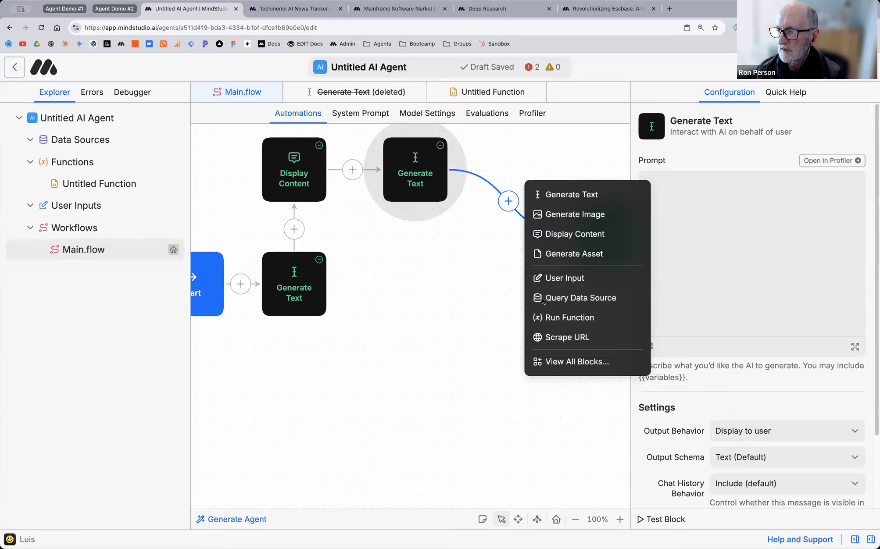
click(552, 356)
scroll(495, 343, down, 5)
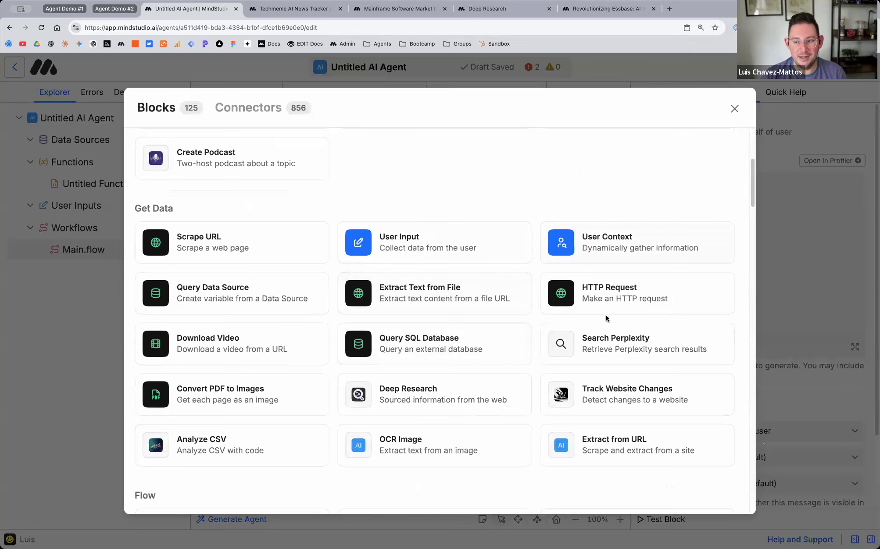
scroll(476, 302, down, 8)
scroll(436, 290, up, 2)
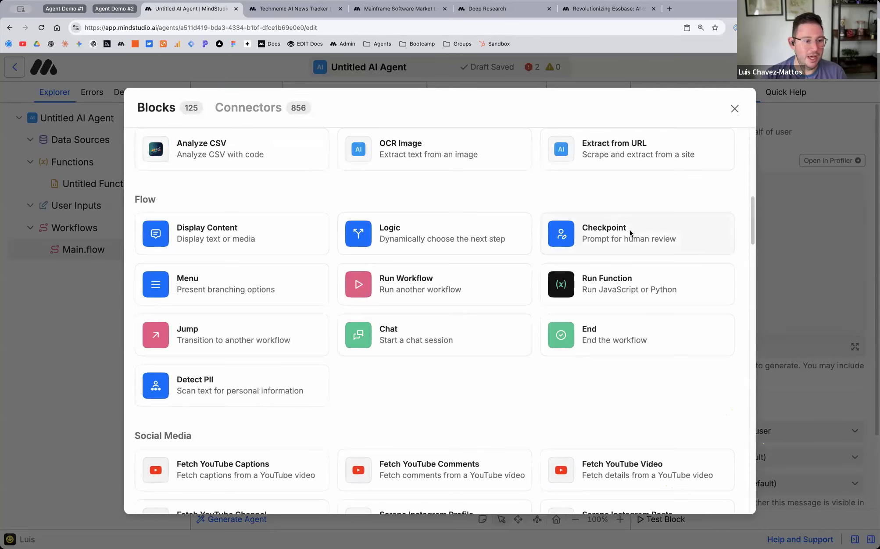
click(735, 109)
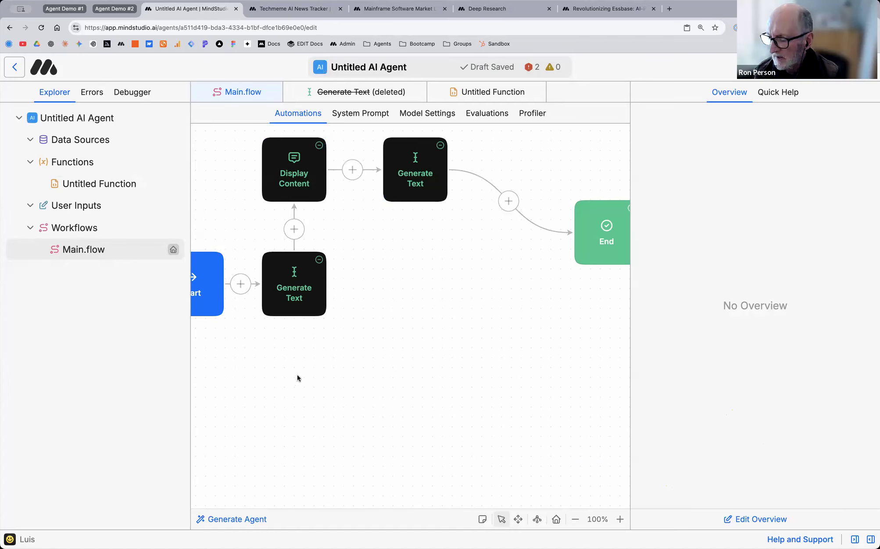
Step: Move the Start block slightly farther from the first Generate Text block, keeping them in the same row
scroll(333, 356, right, 1)
scroll(333, 354, left, 5)
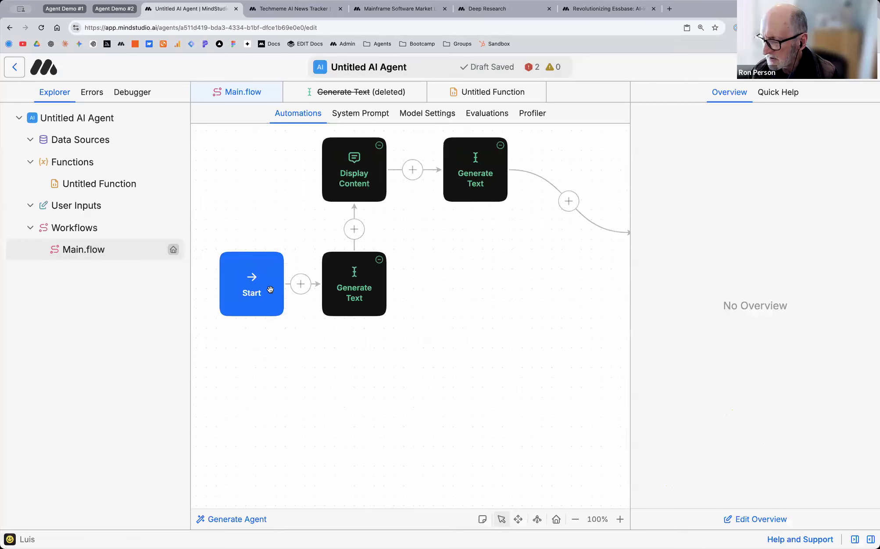
drag(281, 308, 269, 310)
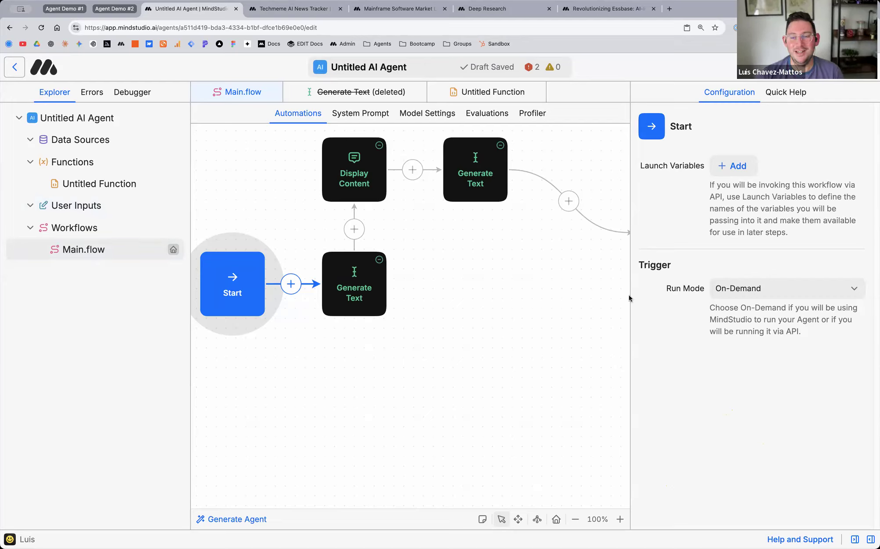
Step: Open the MindStudio website in a new browser tab and go to the workspace dashboard
click(294, 9)
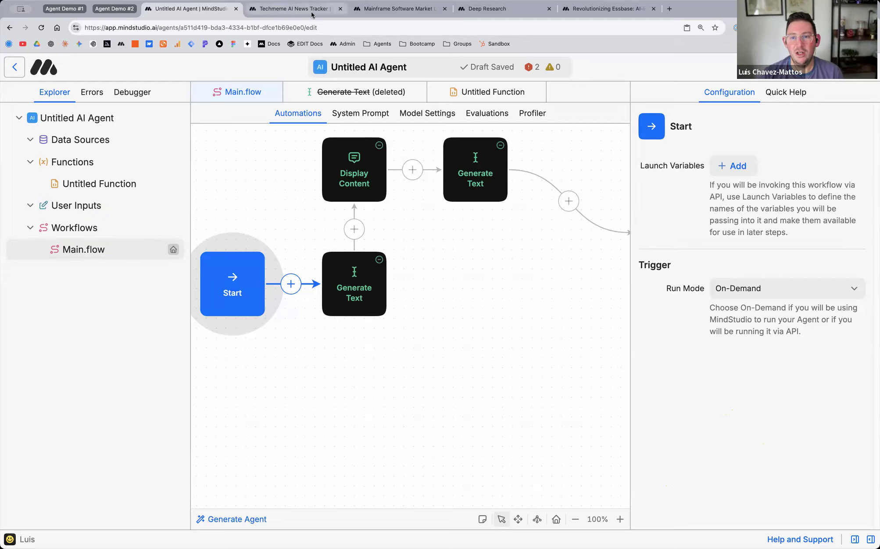
click(519, 9)
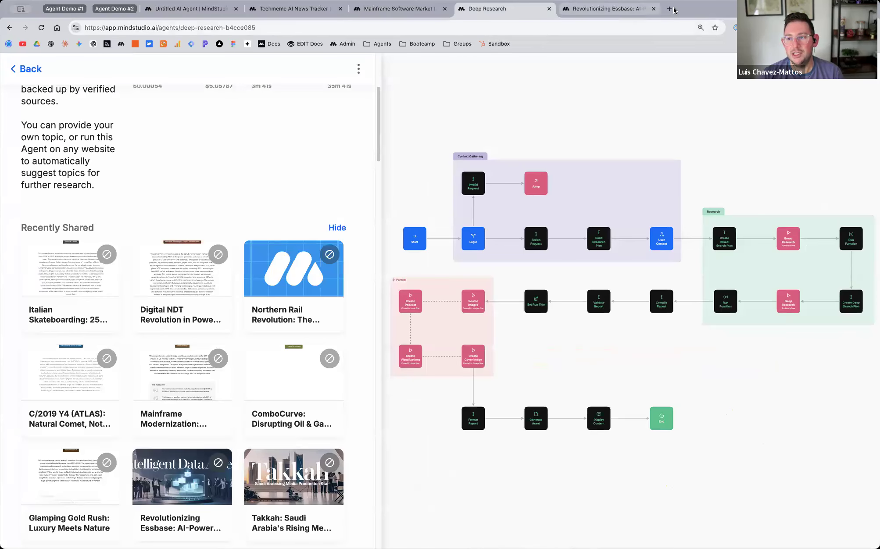
click(670, 9)
click(122, 44)
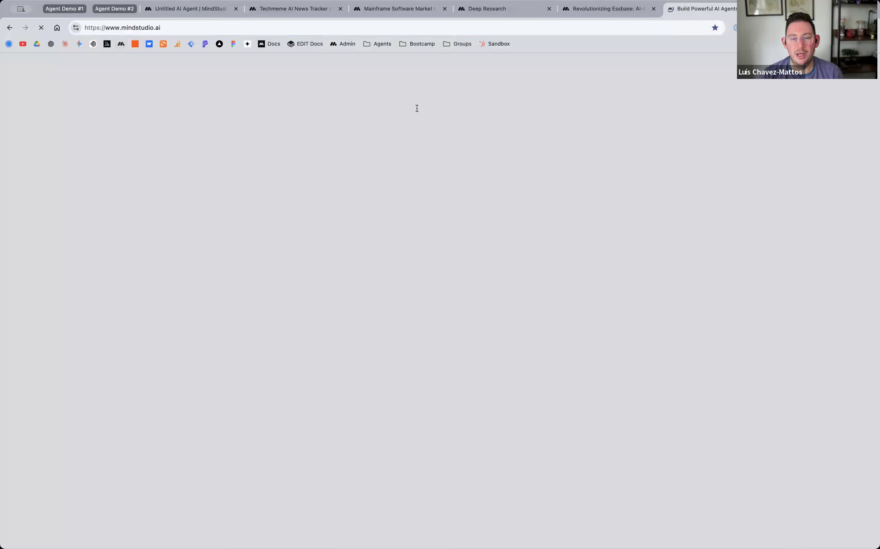
click(115, 9)
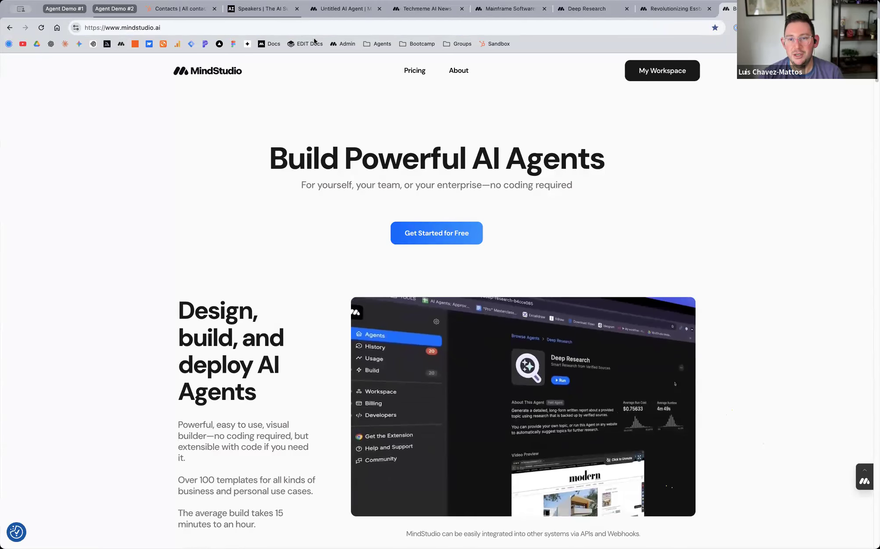
click(642, 71)
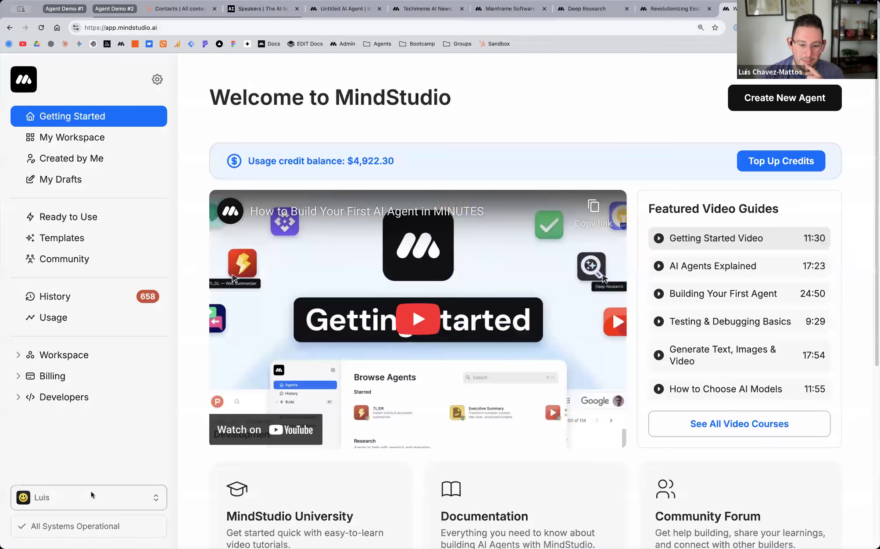
Step: Switch to the Agents Store workspace and open the ICP → HubSpot CRM agent for editing
click(92, 496)
click(93, 416)
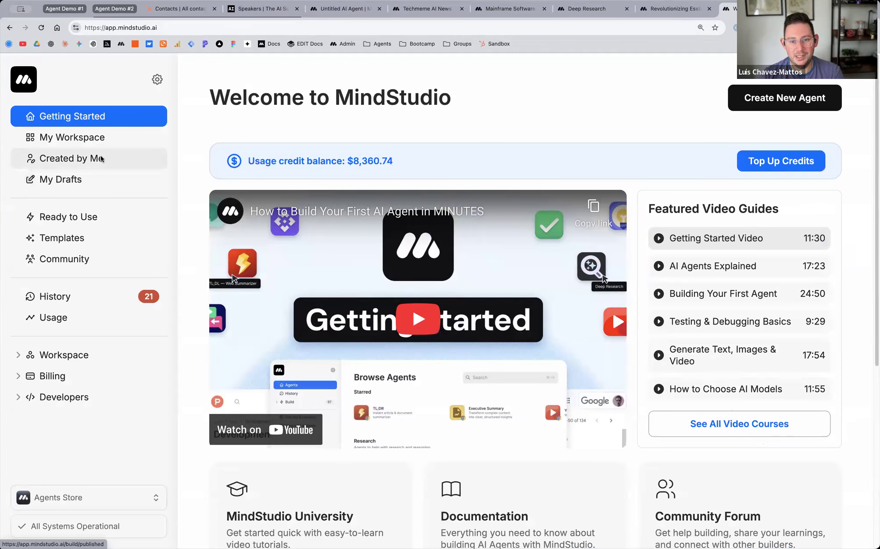
click(113, 160)
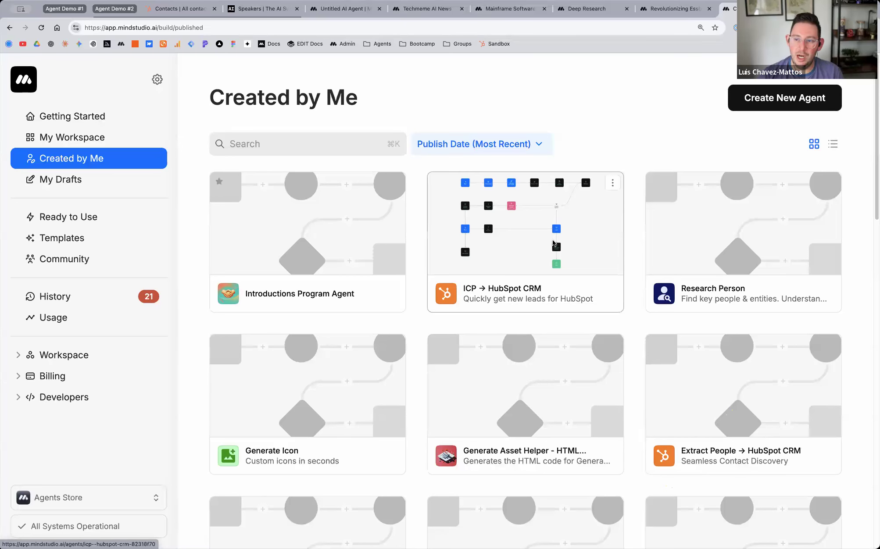
click(545, 350)
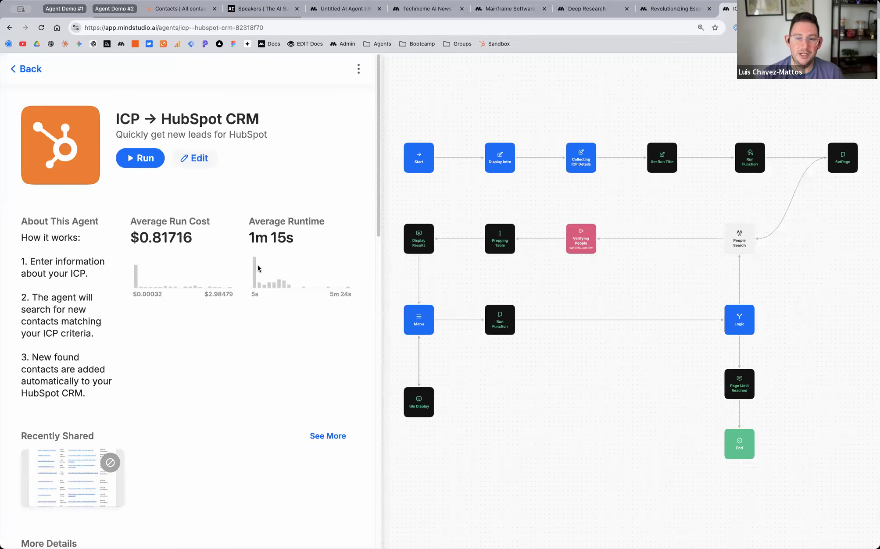
click(196, 162)
scroll(366, 92, left, 10)
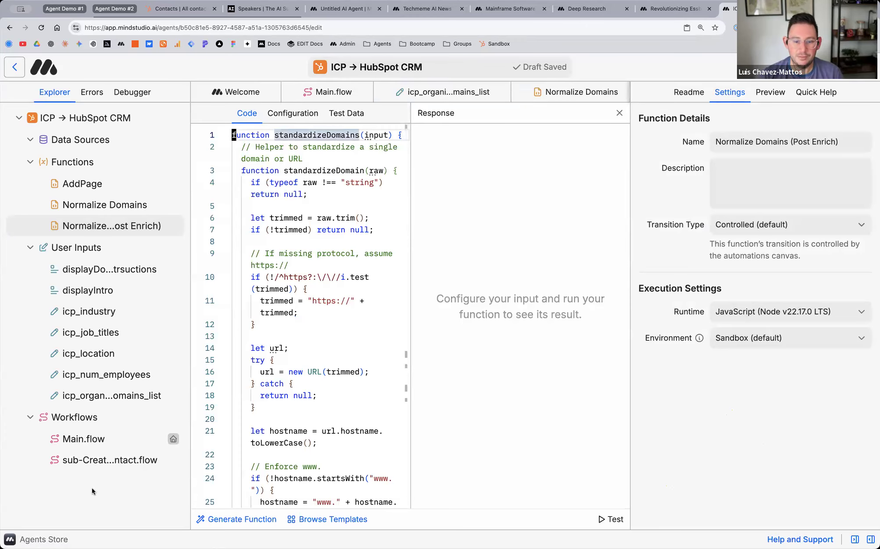
Step: Show the complete Main.flow workflow of the ICP → HubSpot CRM agent on the canvas
click(99, 436)
scroll(477, 289, down, 3)
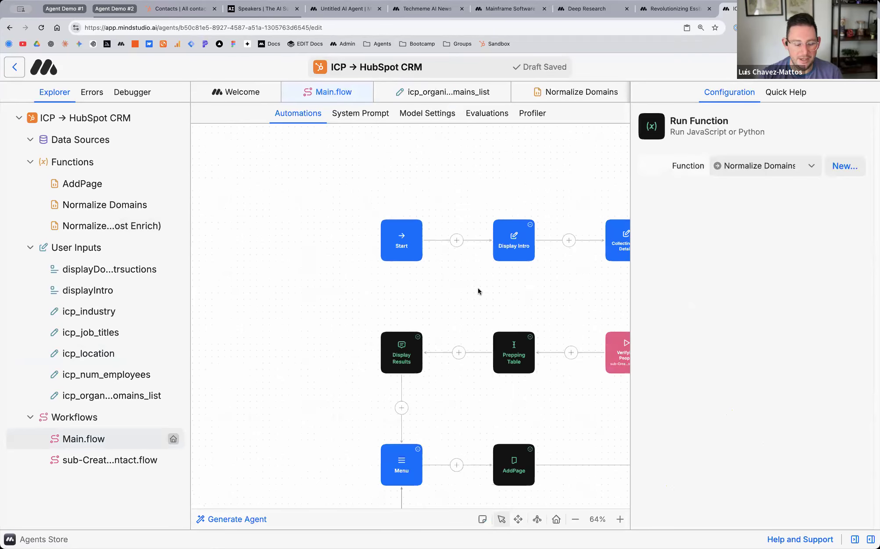
key(super+minus)
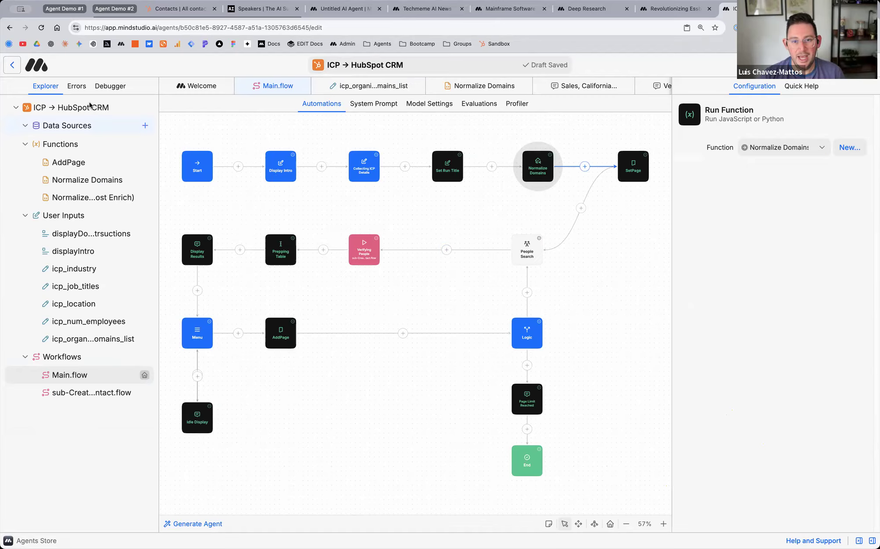
Step: Examine the debugger log of the most recent "Sales, California" run, reading through its executed actions
click(108, 86)
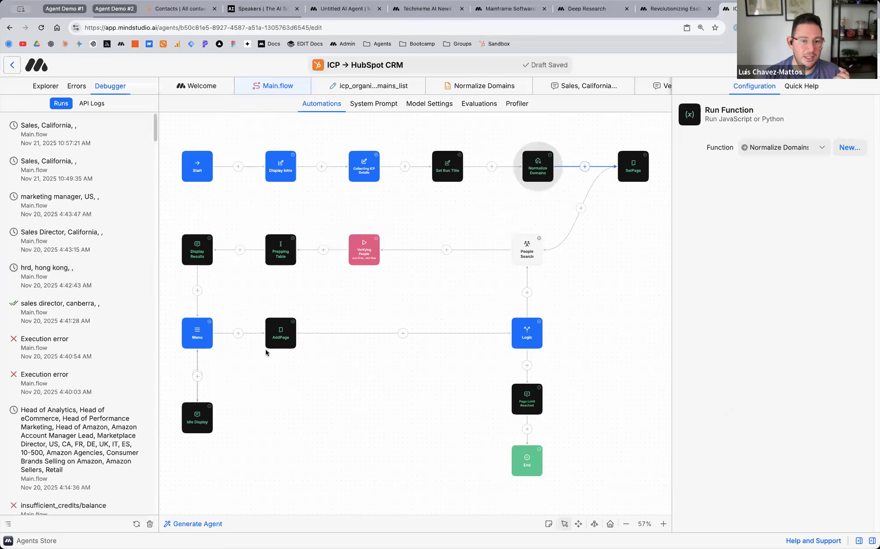
click(70, 145)
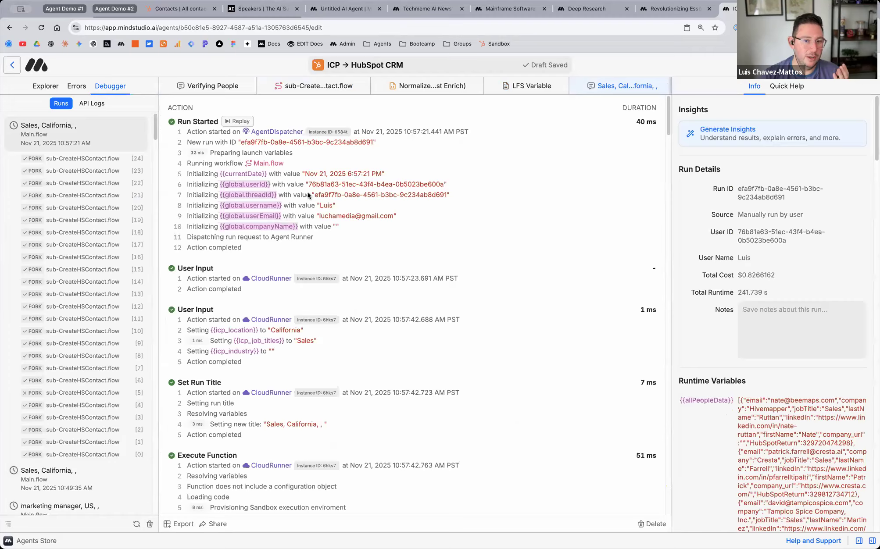
key(super+equal)
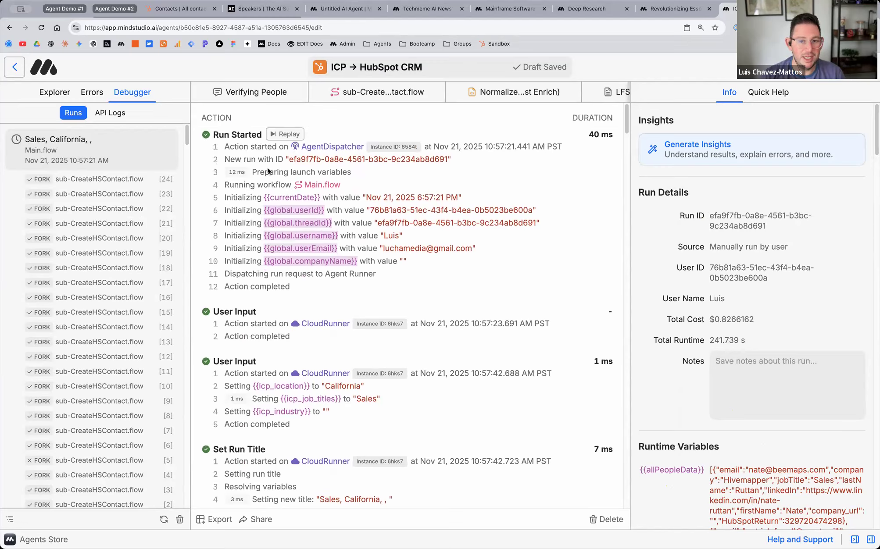
scroll(293, 337, down, 8)
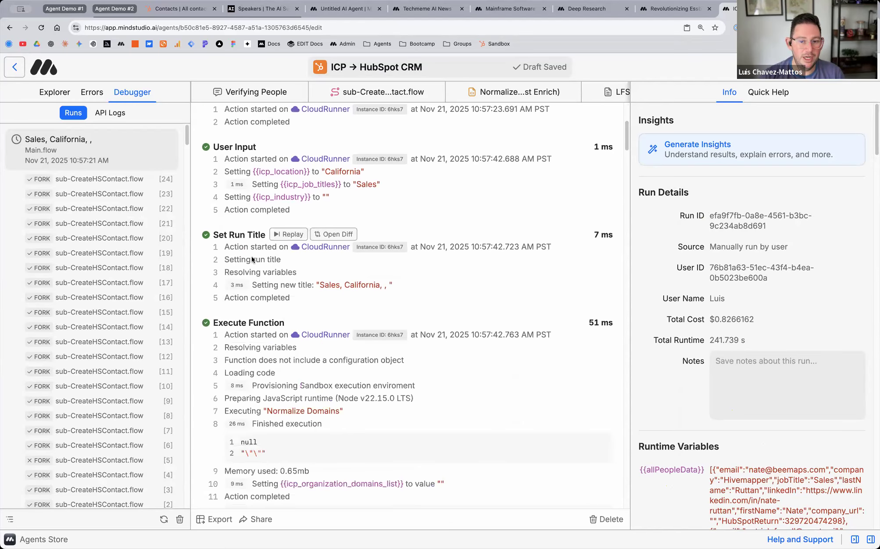
scroll(268, 274, down, 1)
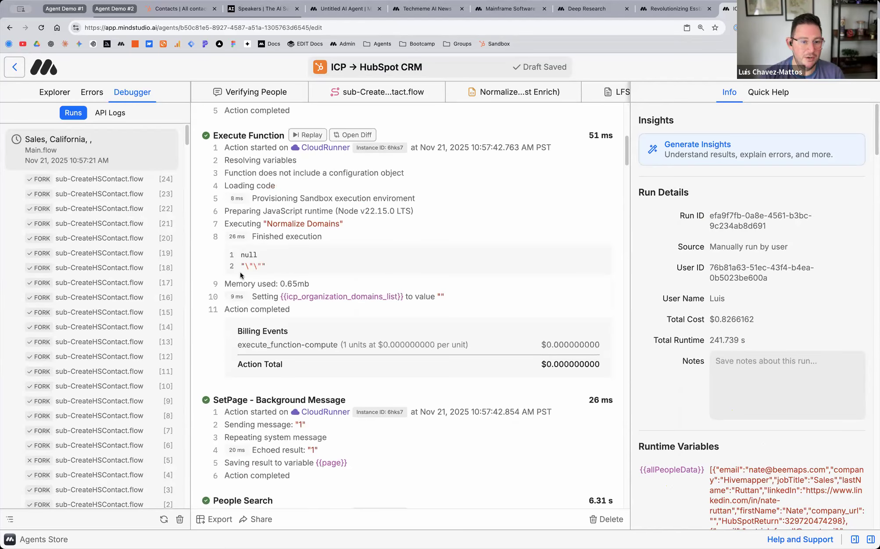
Step: Examine the People Search action in the run log, including its search parameters and the billing events for organization enrichment
scroll(305, 322, down, 7)
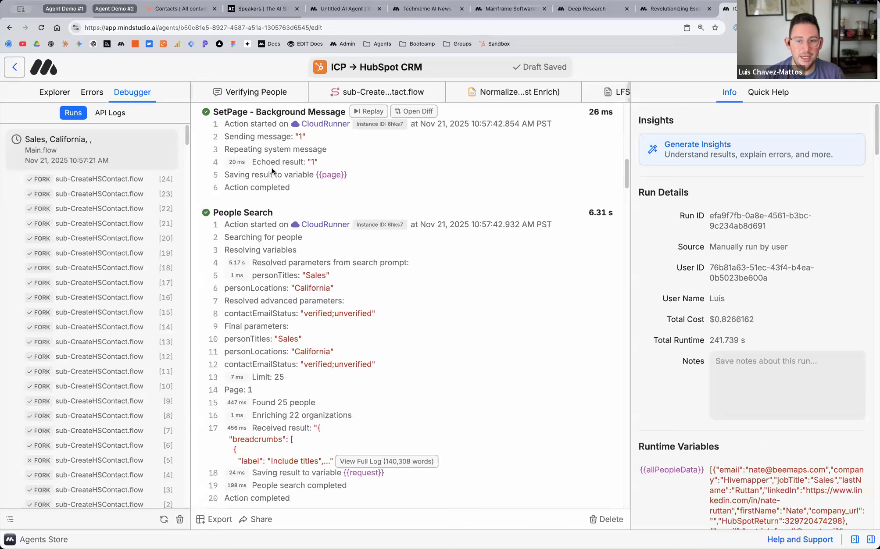
scroll(325, 249, down, 3)
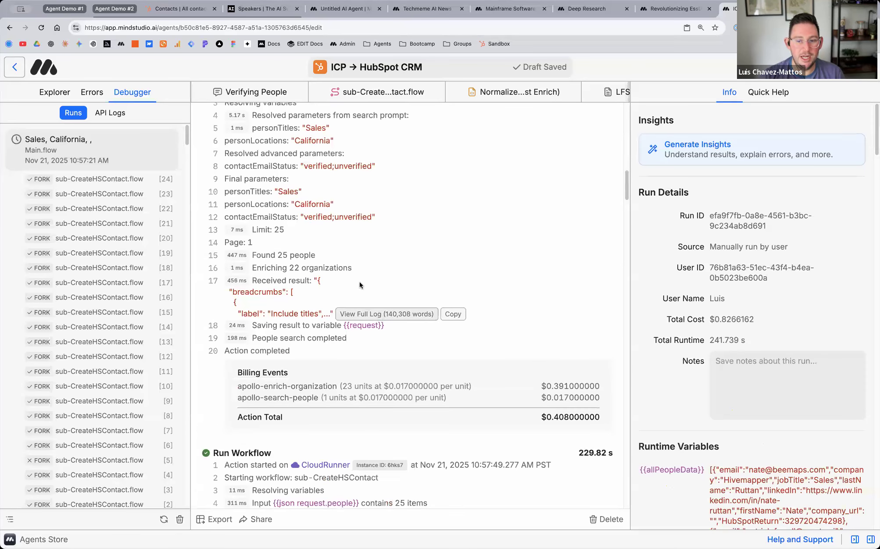
scroll(348, 255, up, 3)
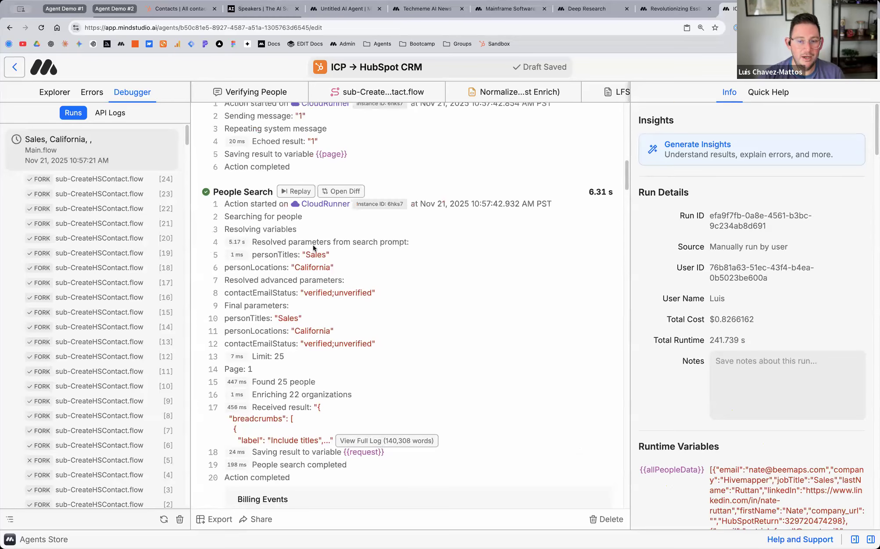
scroll(320, 242, down, 4)
scroll(321, 241, down, 3)
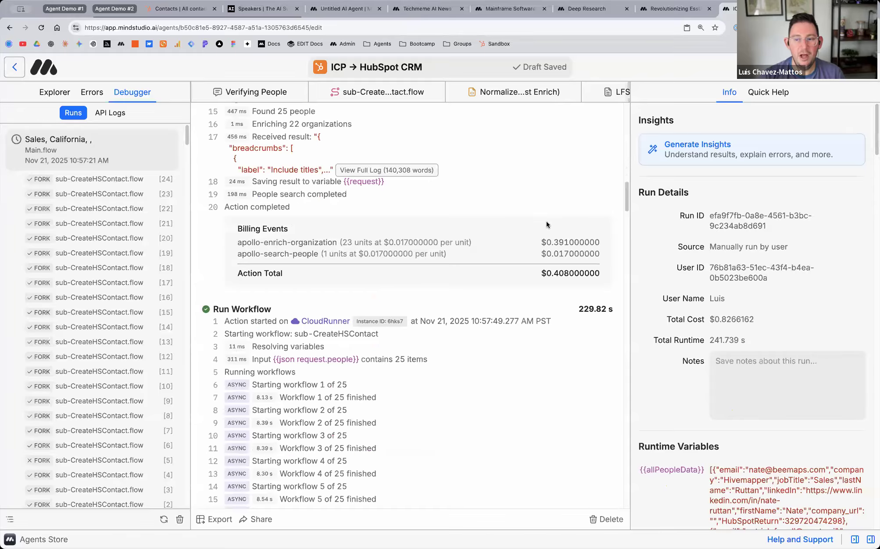
scroll(579, 217, down, 1)
drag(617, 217, 340, 218)
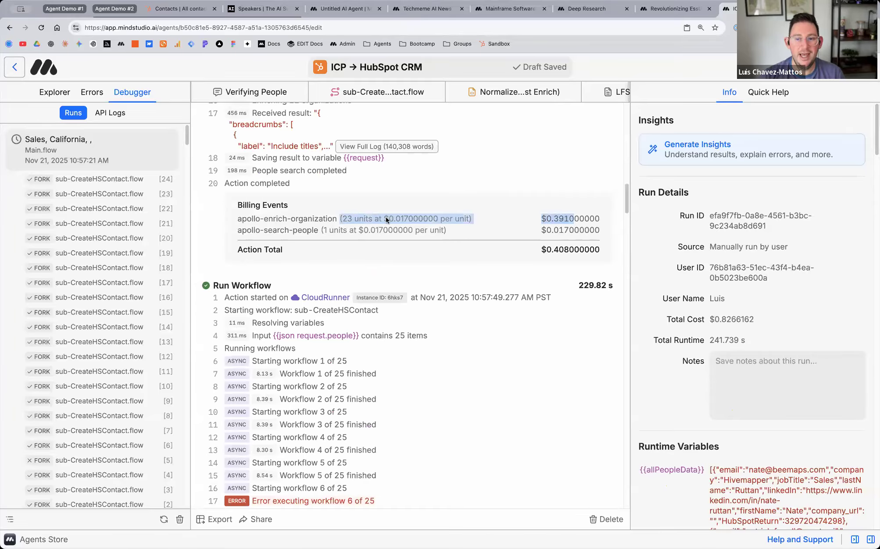
scroll(425, 208, up, 3)
scroll(426, 208, up, 6)
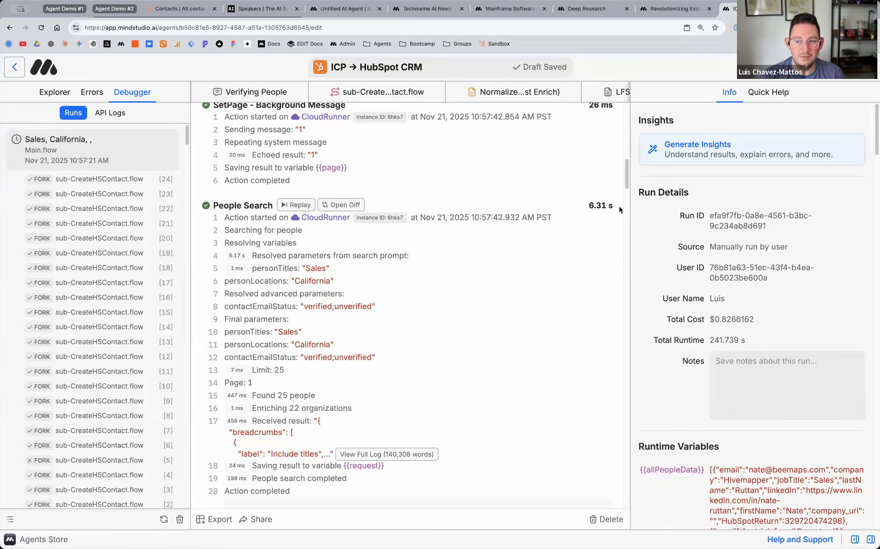
Step: Review the Run Workflow action's log of sub-workflow executions and locate the one with an error
scroll(394, 335, down, 19)
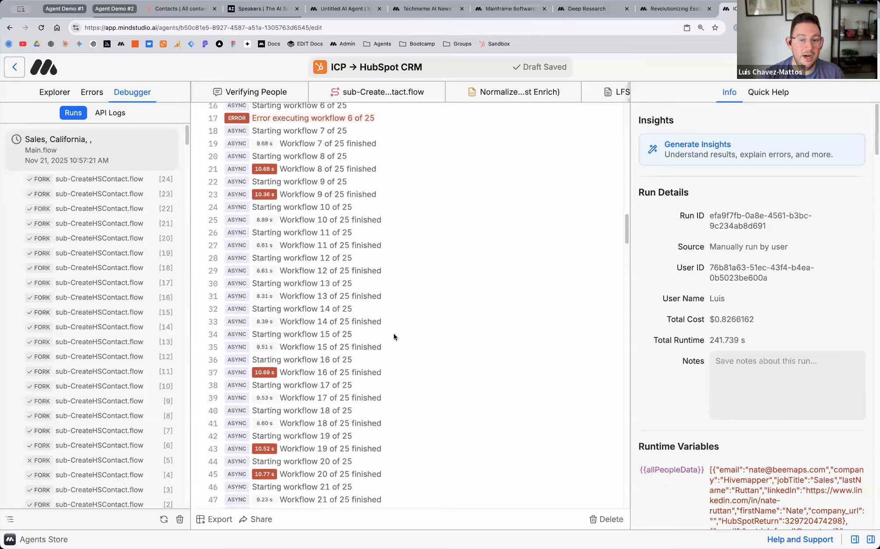
scroll(394, 337, up, 3)
scroll(393, 336, up, 6)
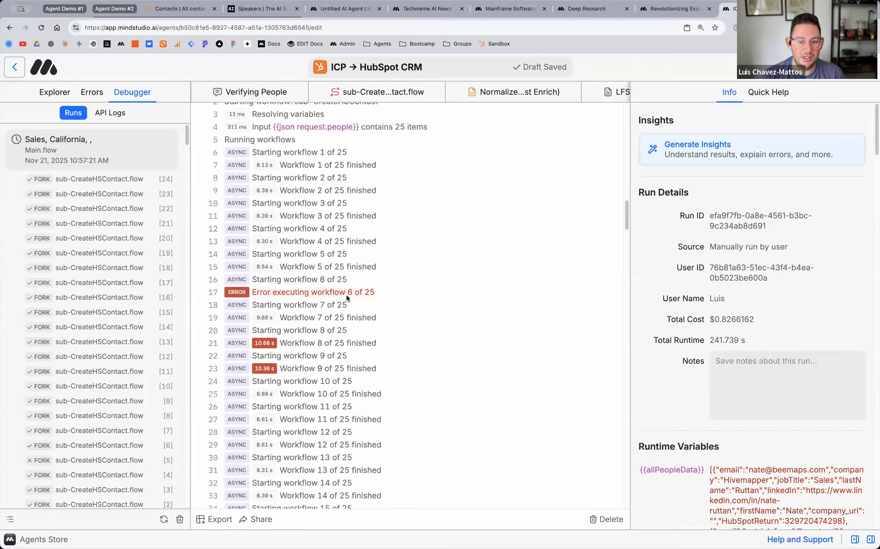
Step: Open the failed sub-CreateHSContact.flow run [5] and highlight the error message under its Create HubSpot Contact action
click(93, 459)
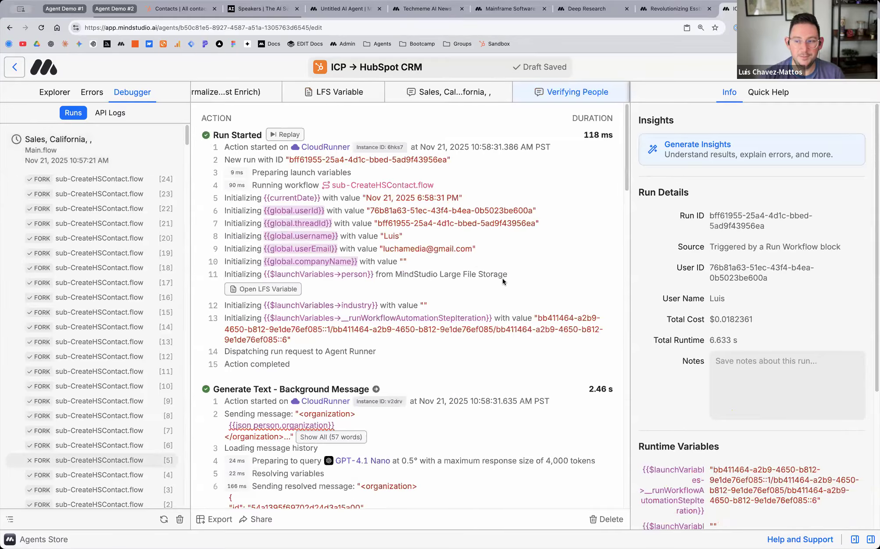
scroll(433, 318, down, 20)
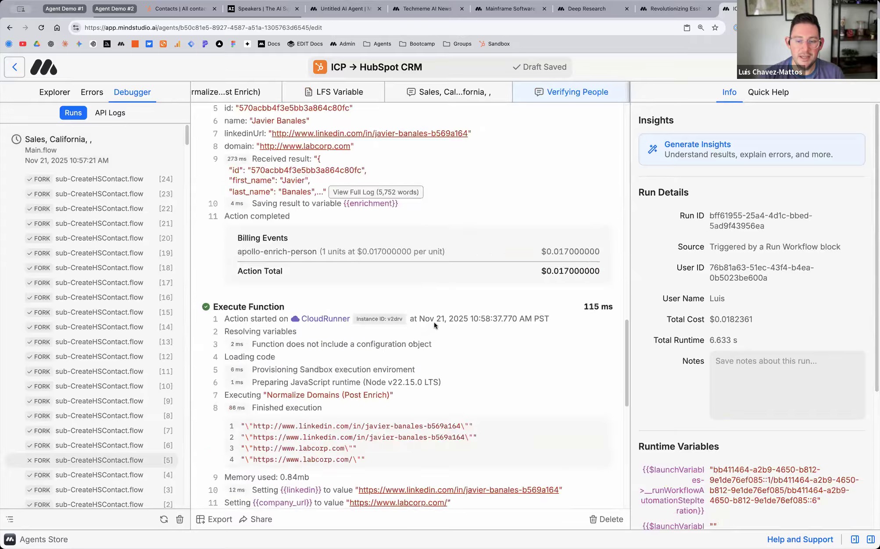
drag(253, 380, 557, 380)
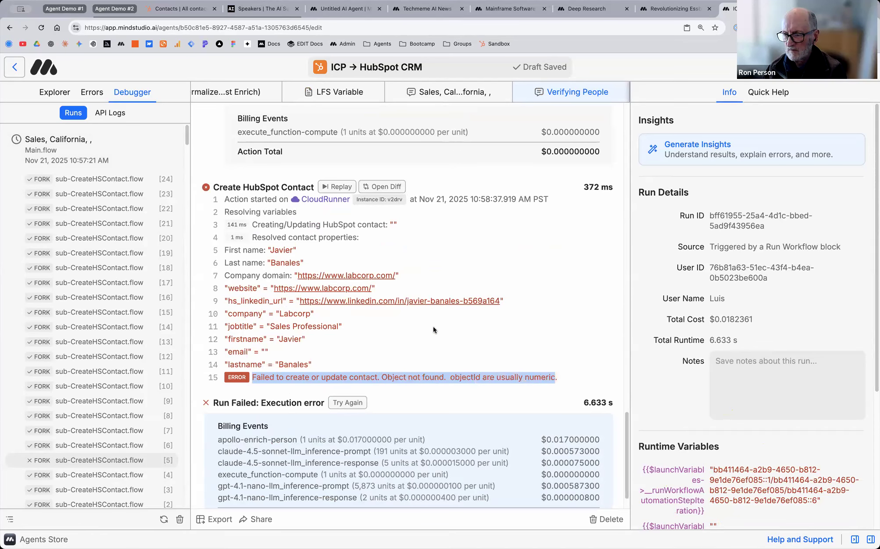
Step: Generate insights for the failed sub-CreateHSContact.flow run
mouse_move(360, 302)
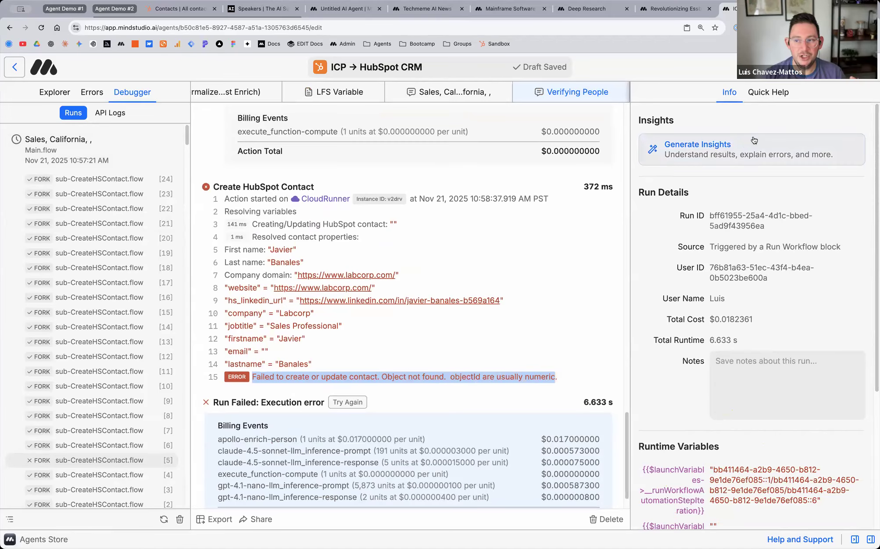
click(752, 151)
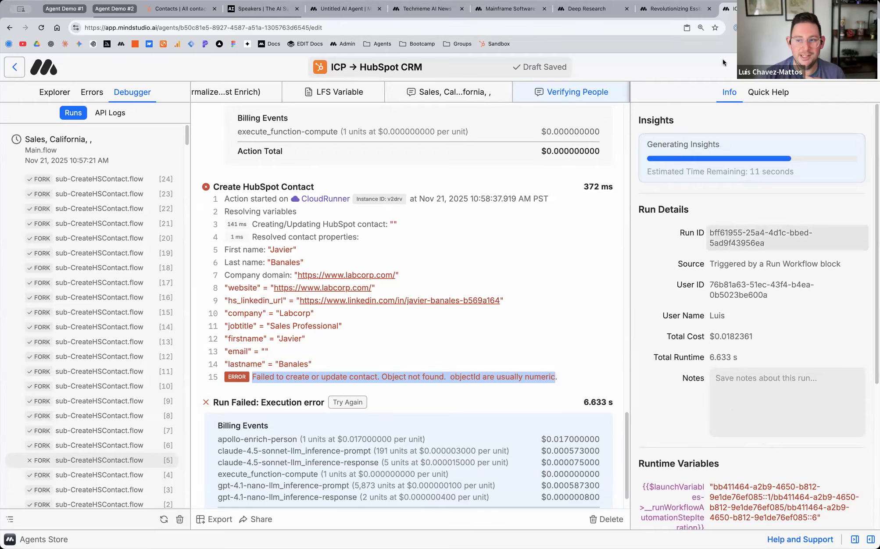
scroll(402, 263, down, 2)
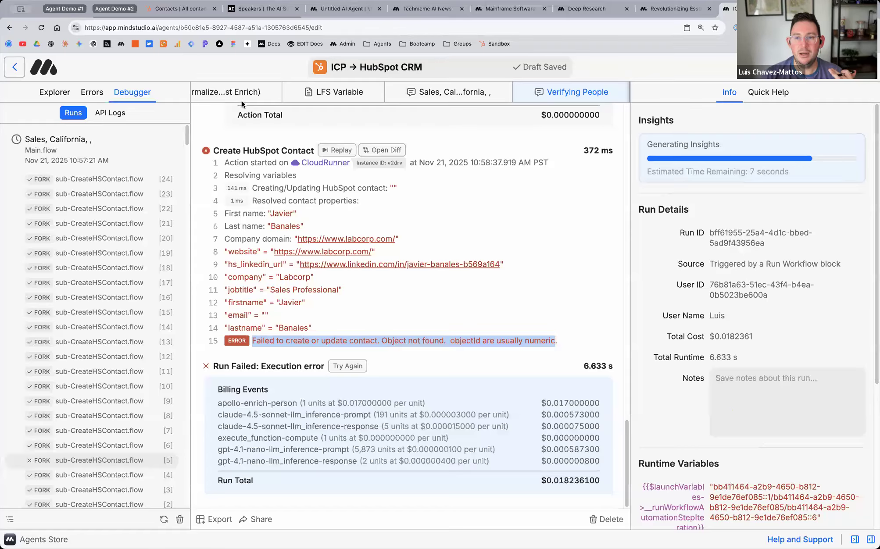
Step: View the ICP → HubSpot CRM agent's metadata settings and return to its Main.flow workflow
scroll(241, 91, right, 2)
scroll(241, 91, left, 8)
click(60, 95)
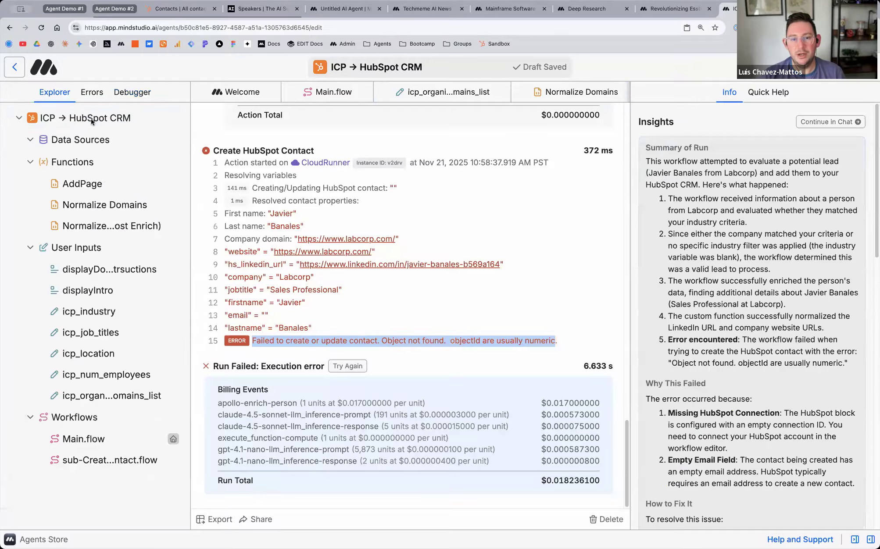
click(93, 119)
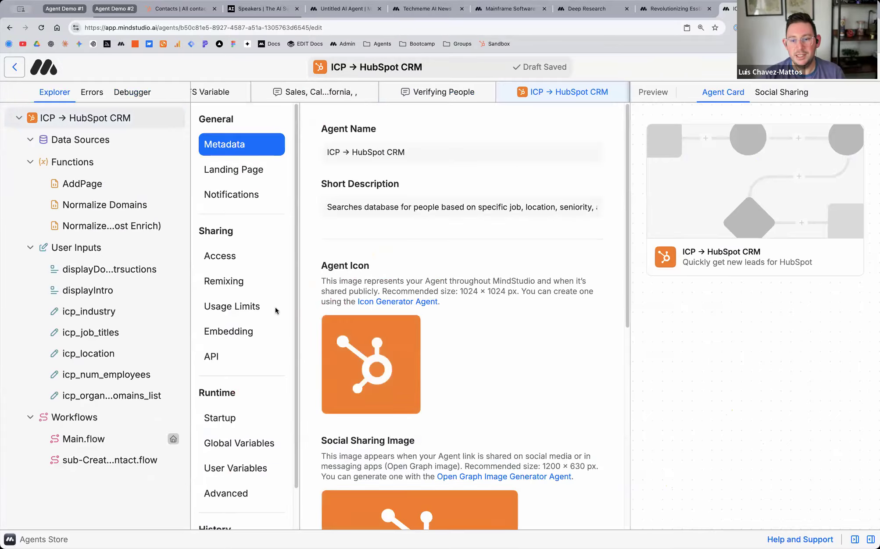
scroll(287, 92, left, 8)
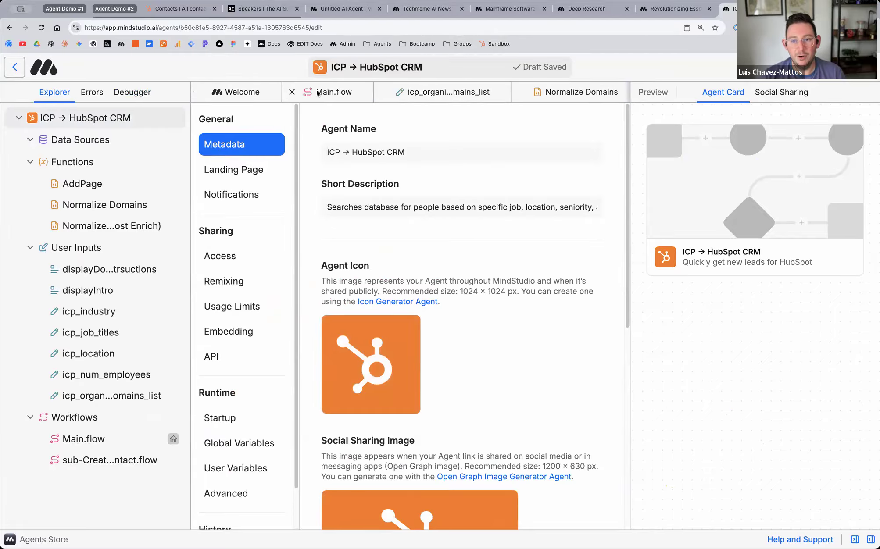
click(304, 92)
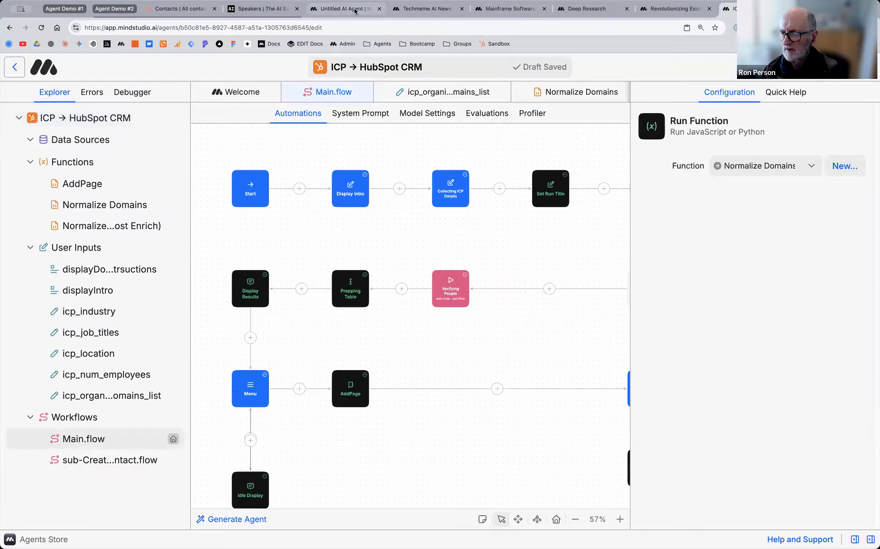
Step: Switch to the Untitled AI Agent and view the email and Slack notification options of its End block, leaving both disabled
click(354, 9)
scroll(390, 335, right, 10)
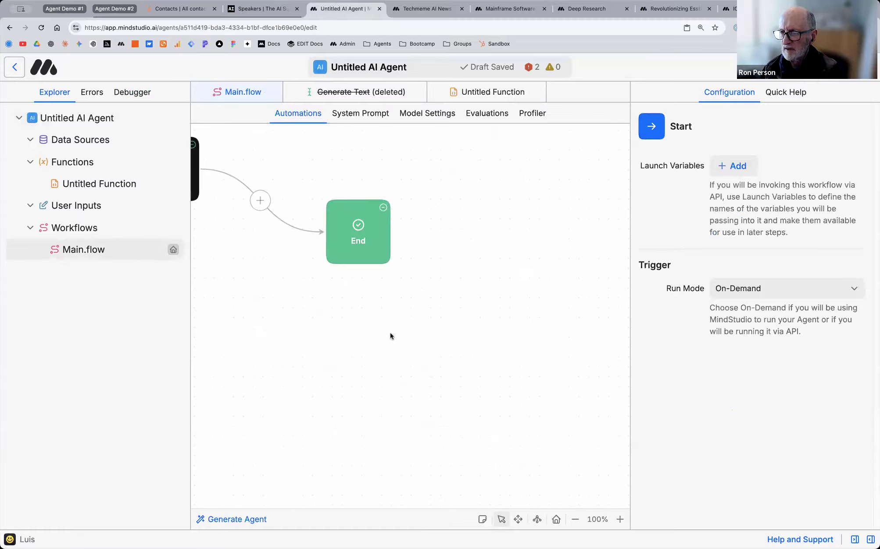
click(294, 221)
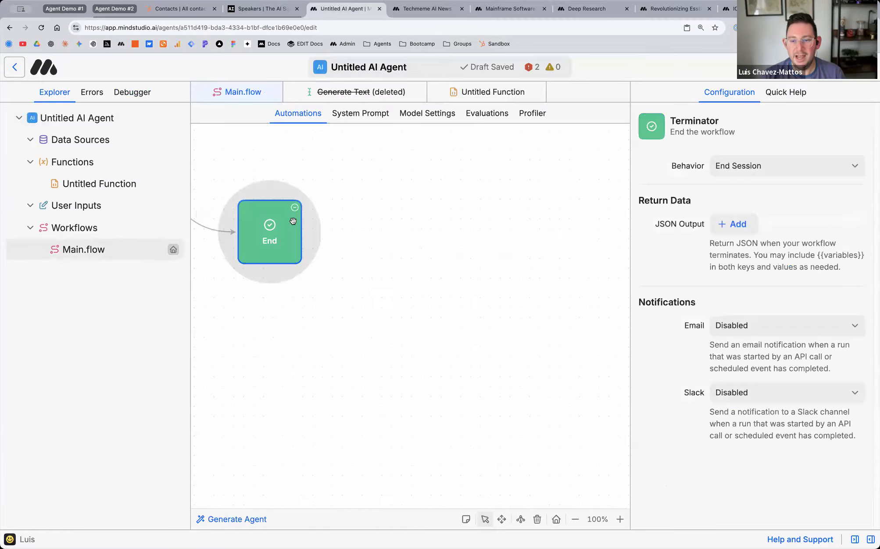
click(777, 324)
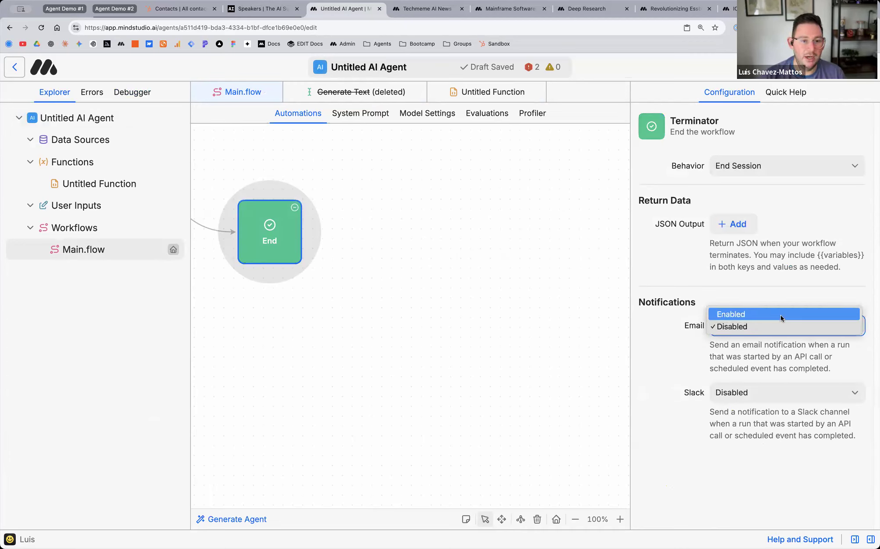
click(772, 392)
click(770, 393)
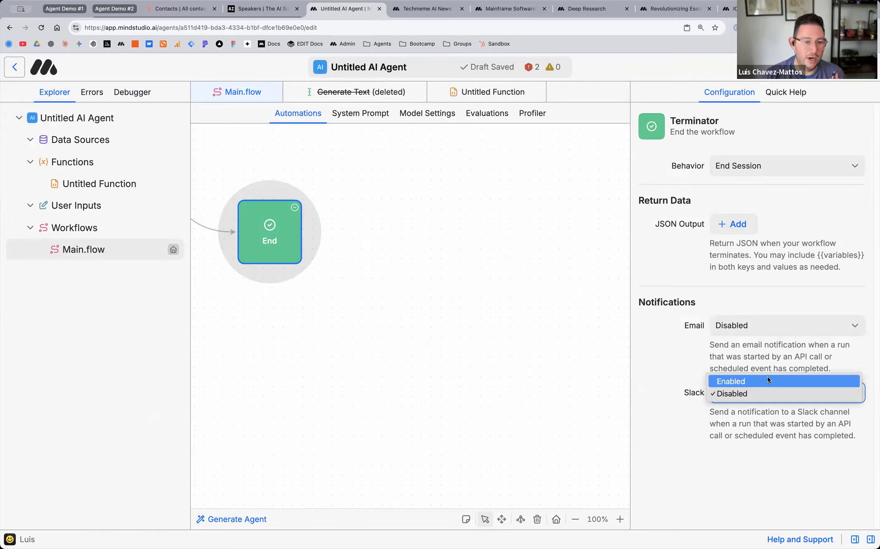
click(652, 277)
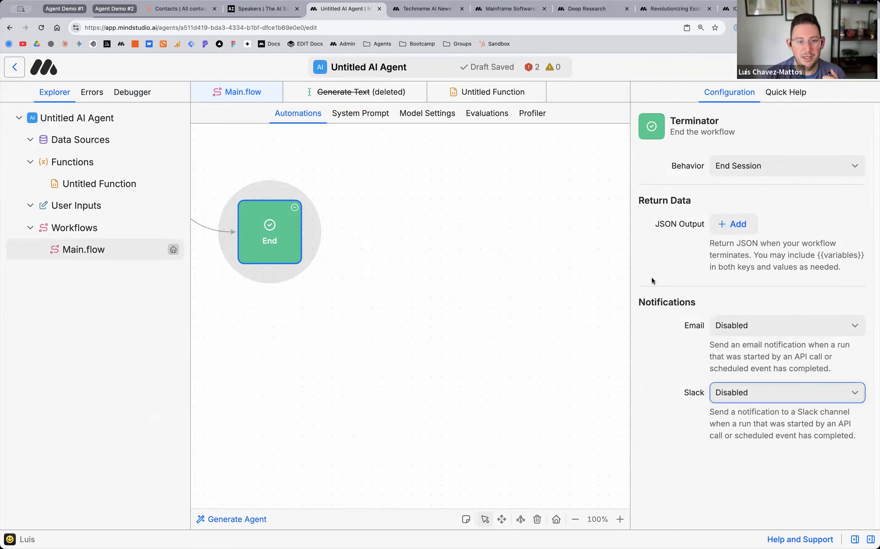